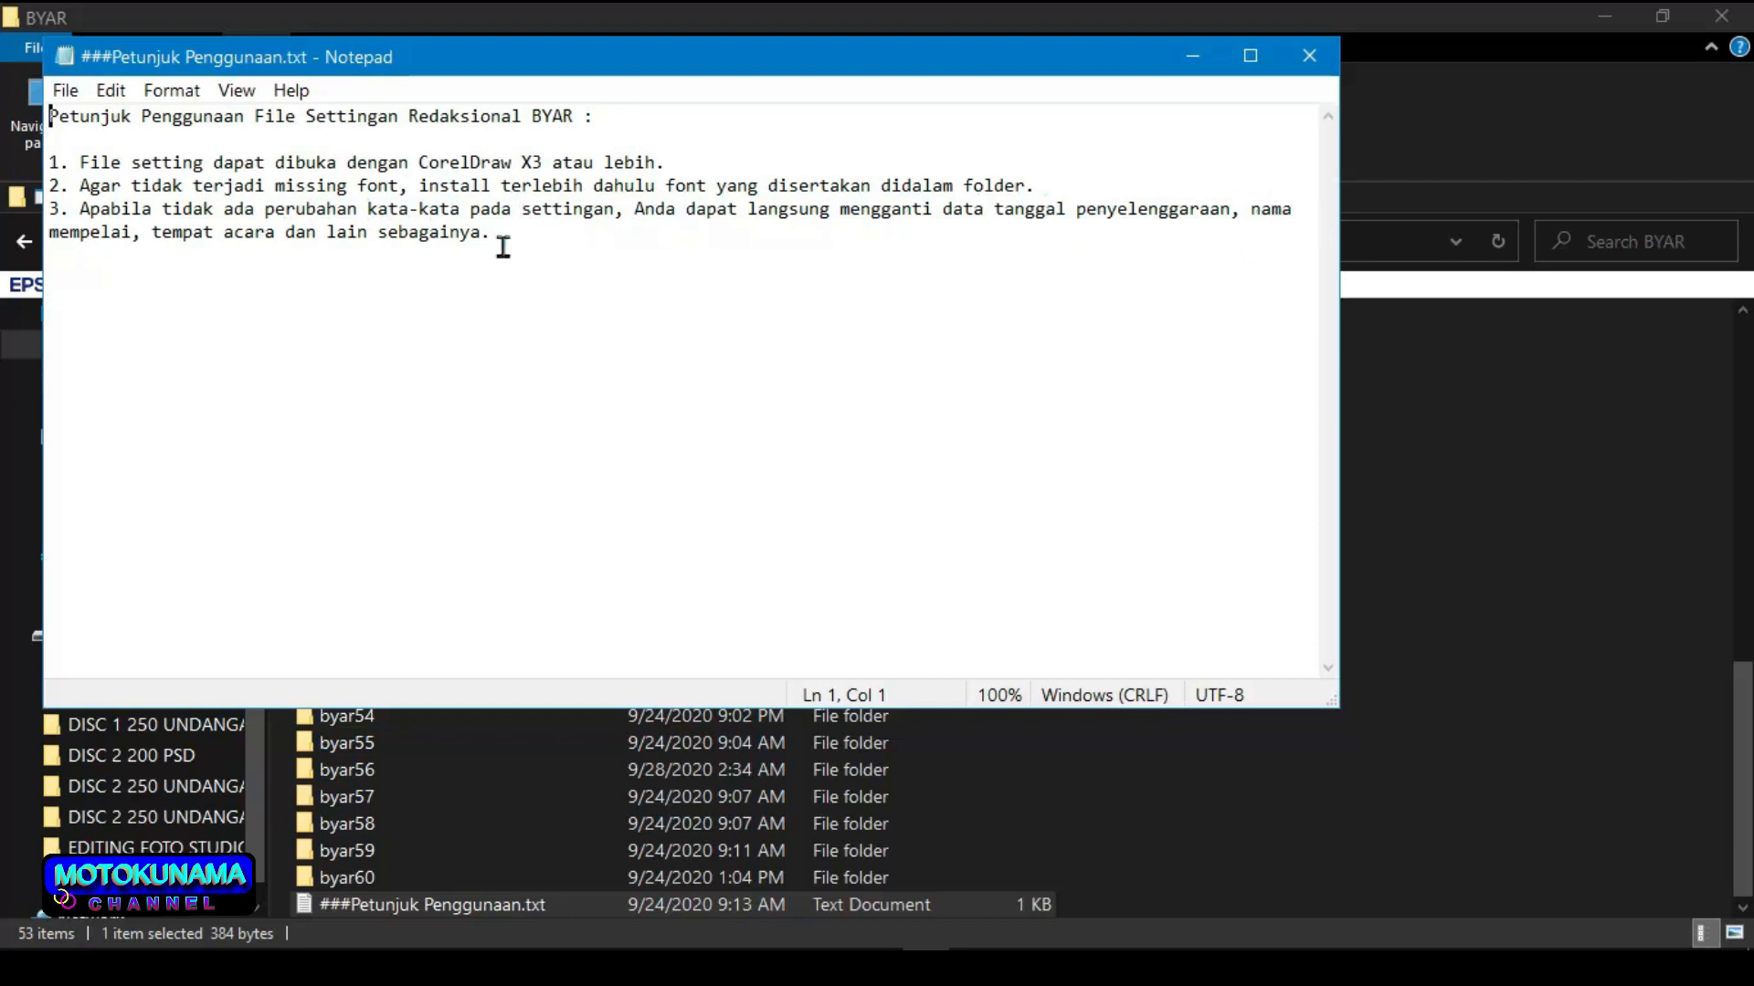
# Close the usage instructions text file and open the PREVIEW folder inside UNDANGAN BLANKO BYAR
pyautogui.click(1311, 59)
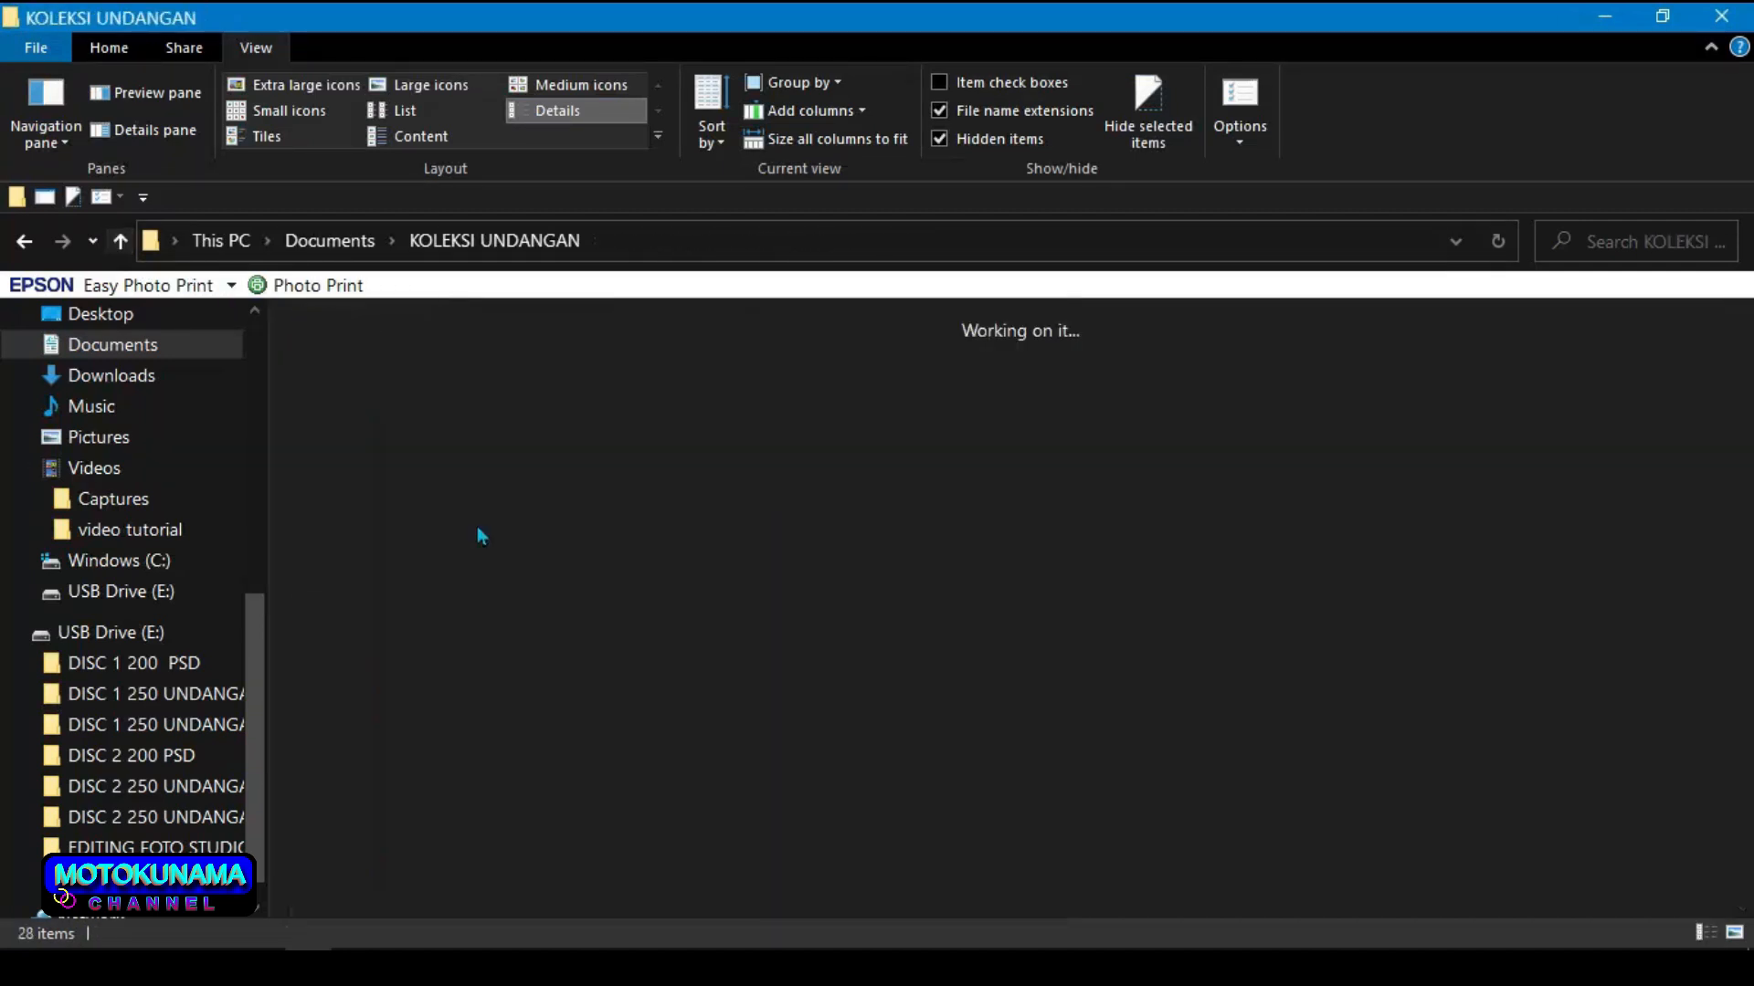
pyautogui.doubleClick(490, 556)
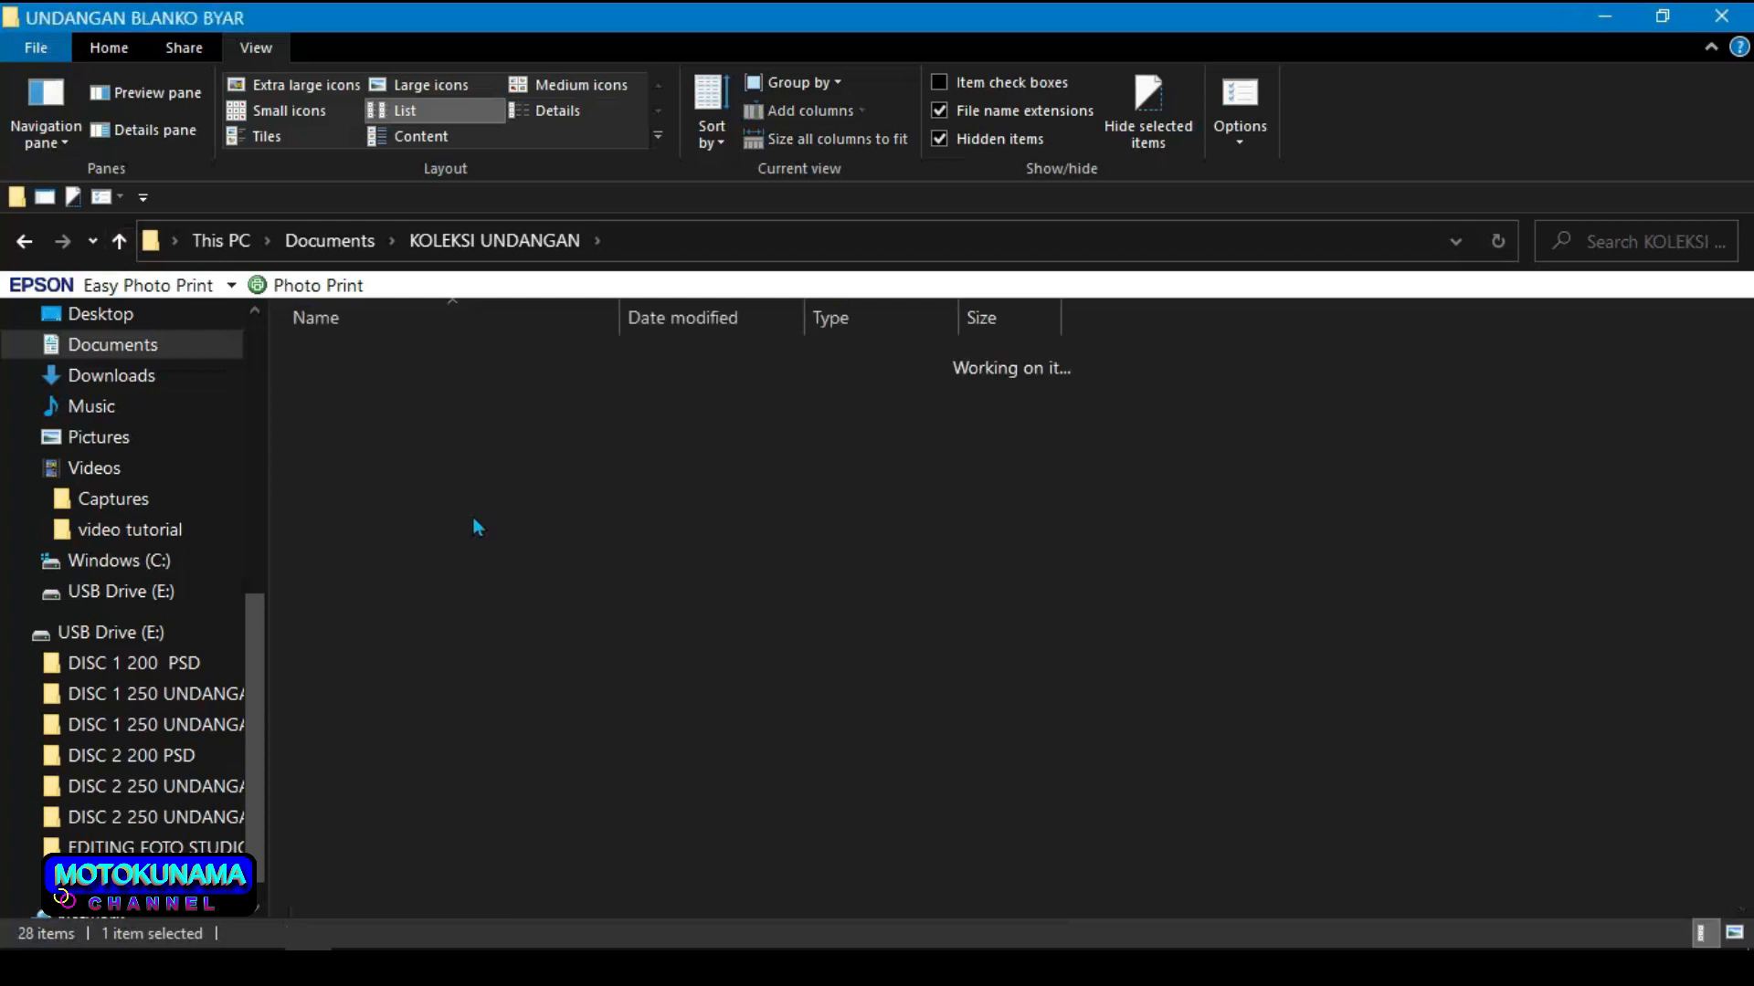
pyautogui.doubleClick(377, 387)
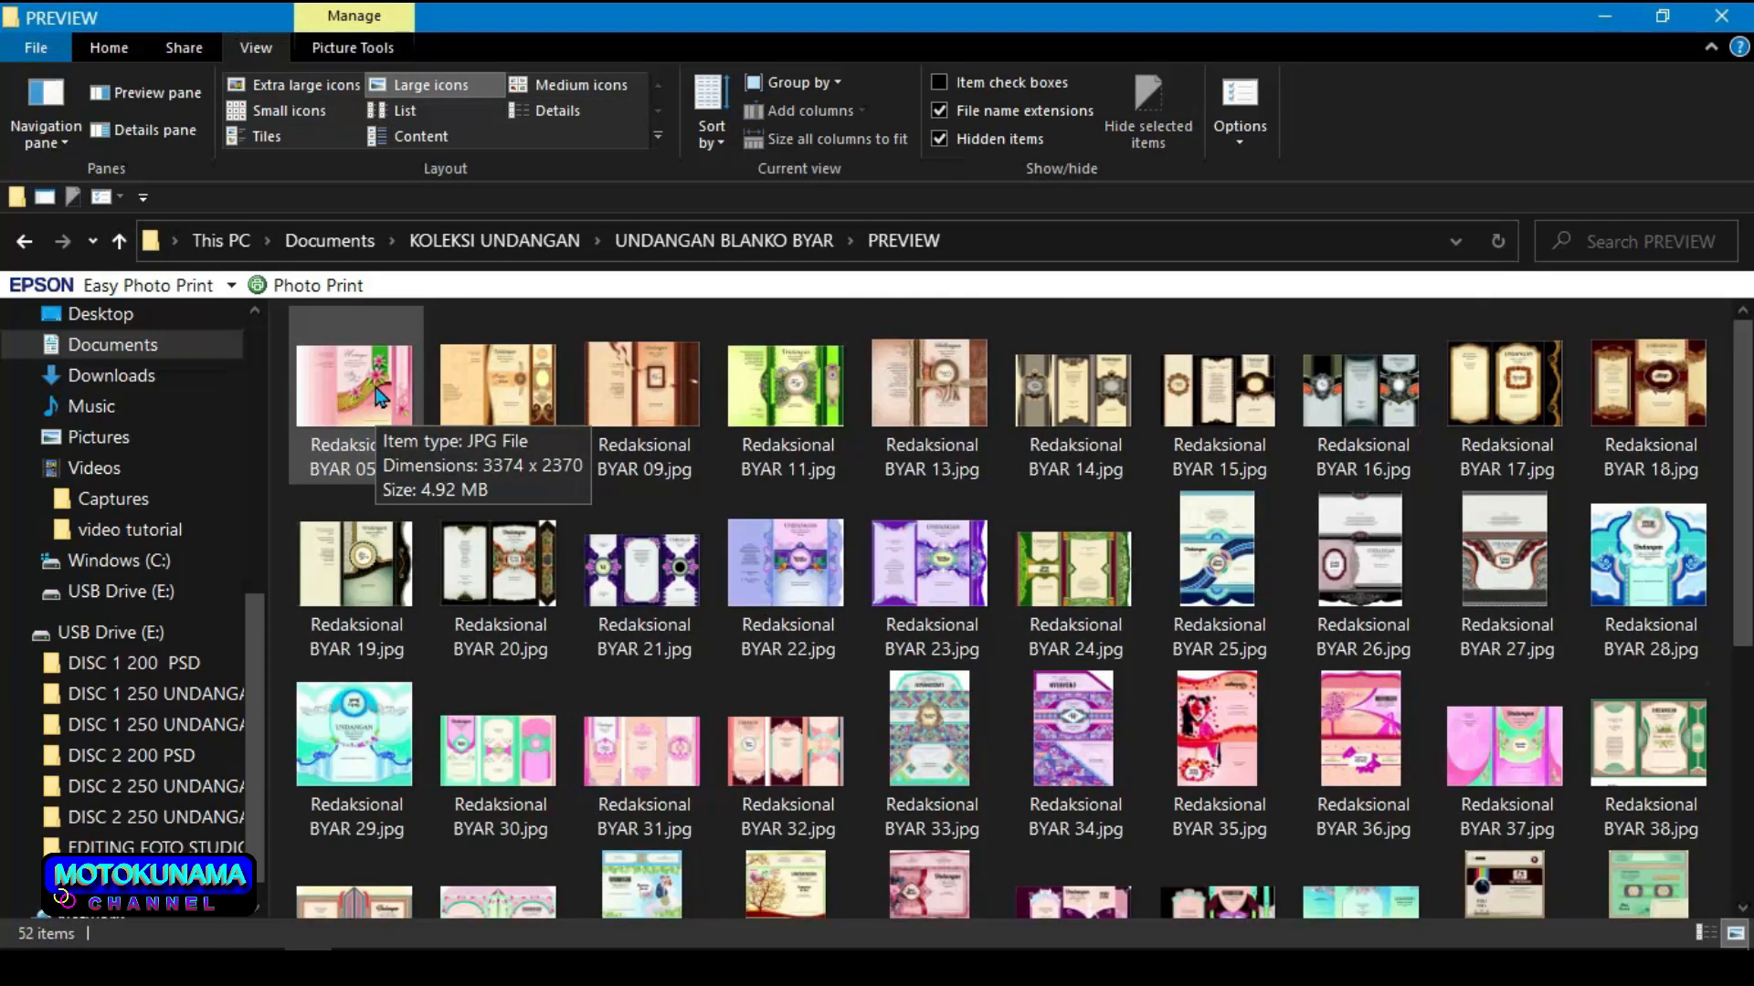
# Show the invitation images in the PREVIEW folder as extra large icons
pyautogui.scroll(-3, 381, 396)
pyautogui.scroll(-2, 381, 396)
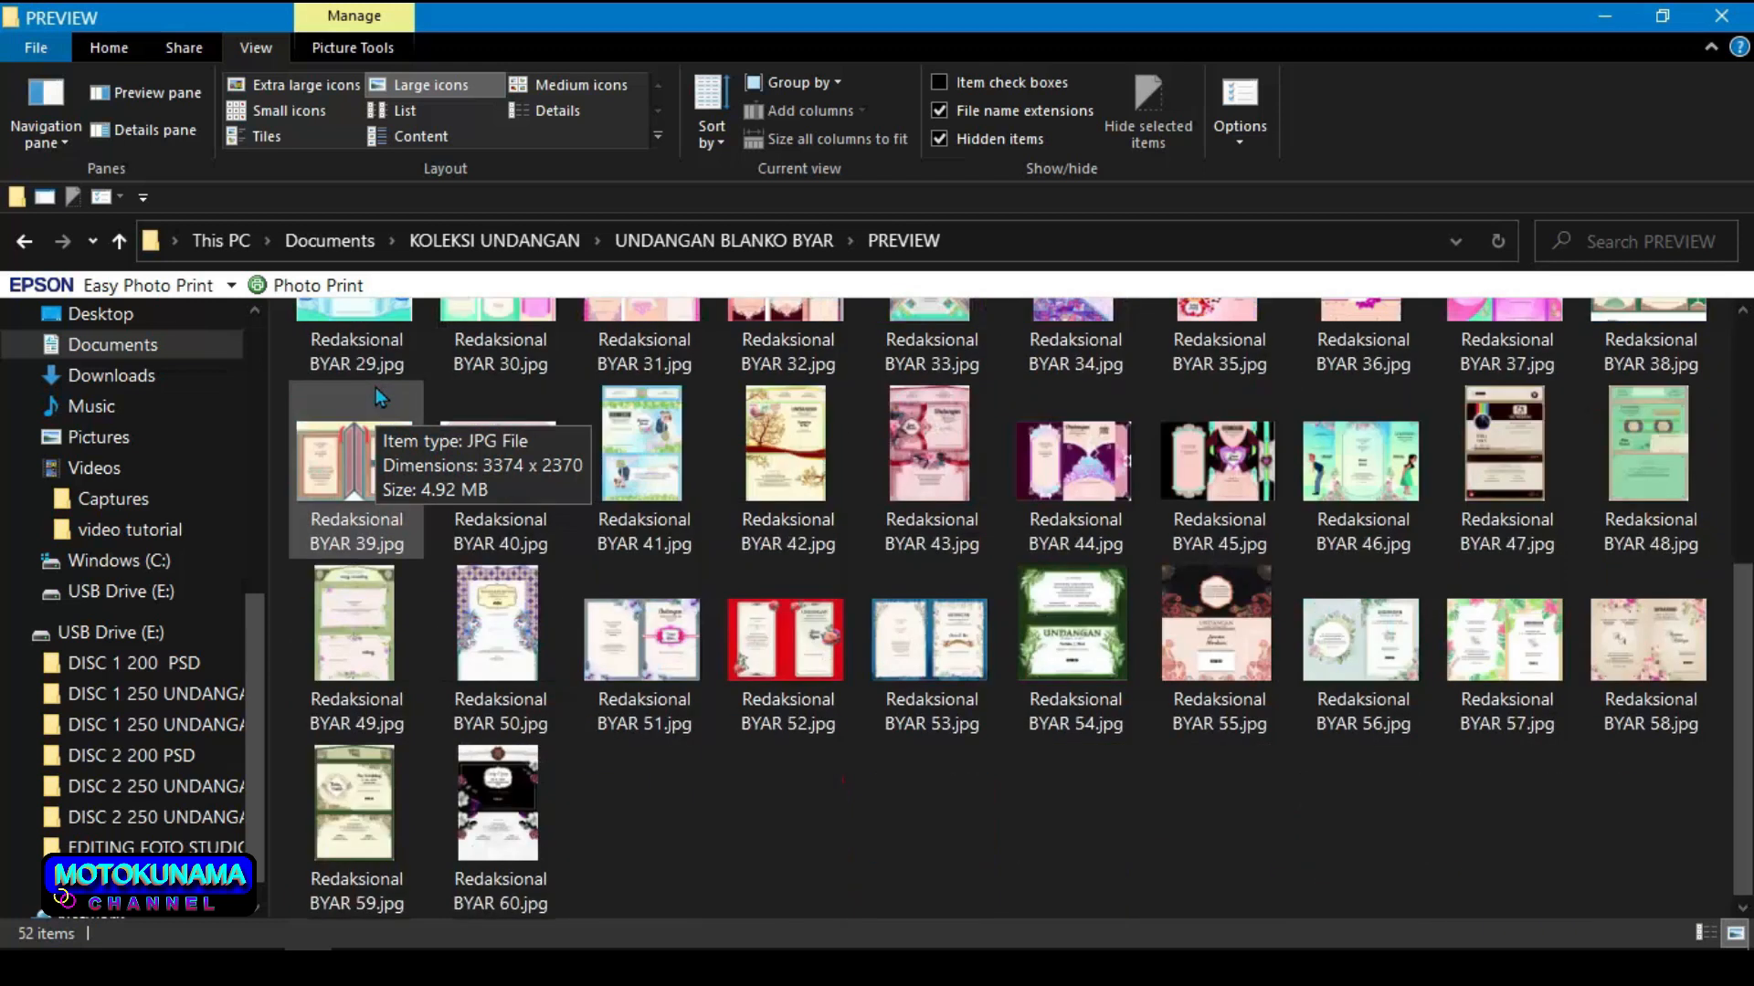
pyautogui.scroll(3, 379, 394)
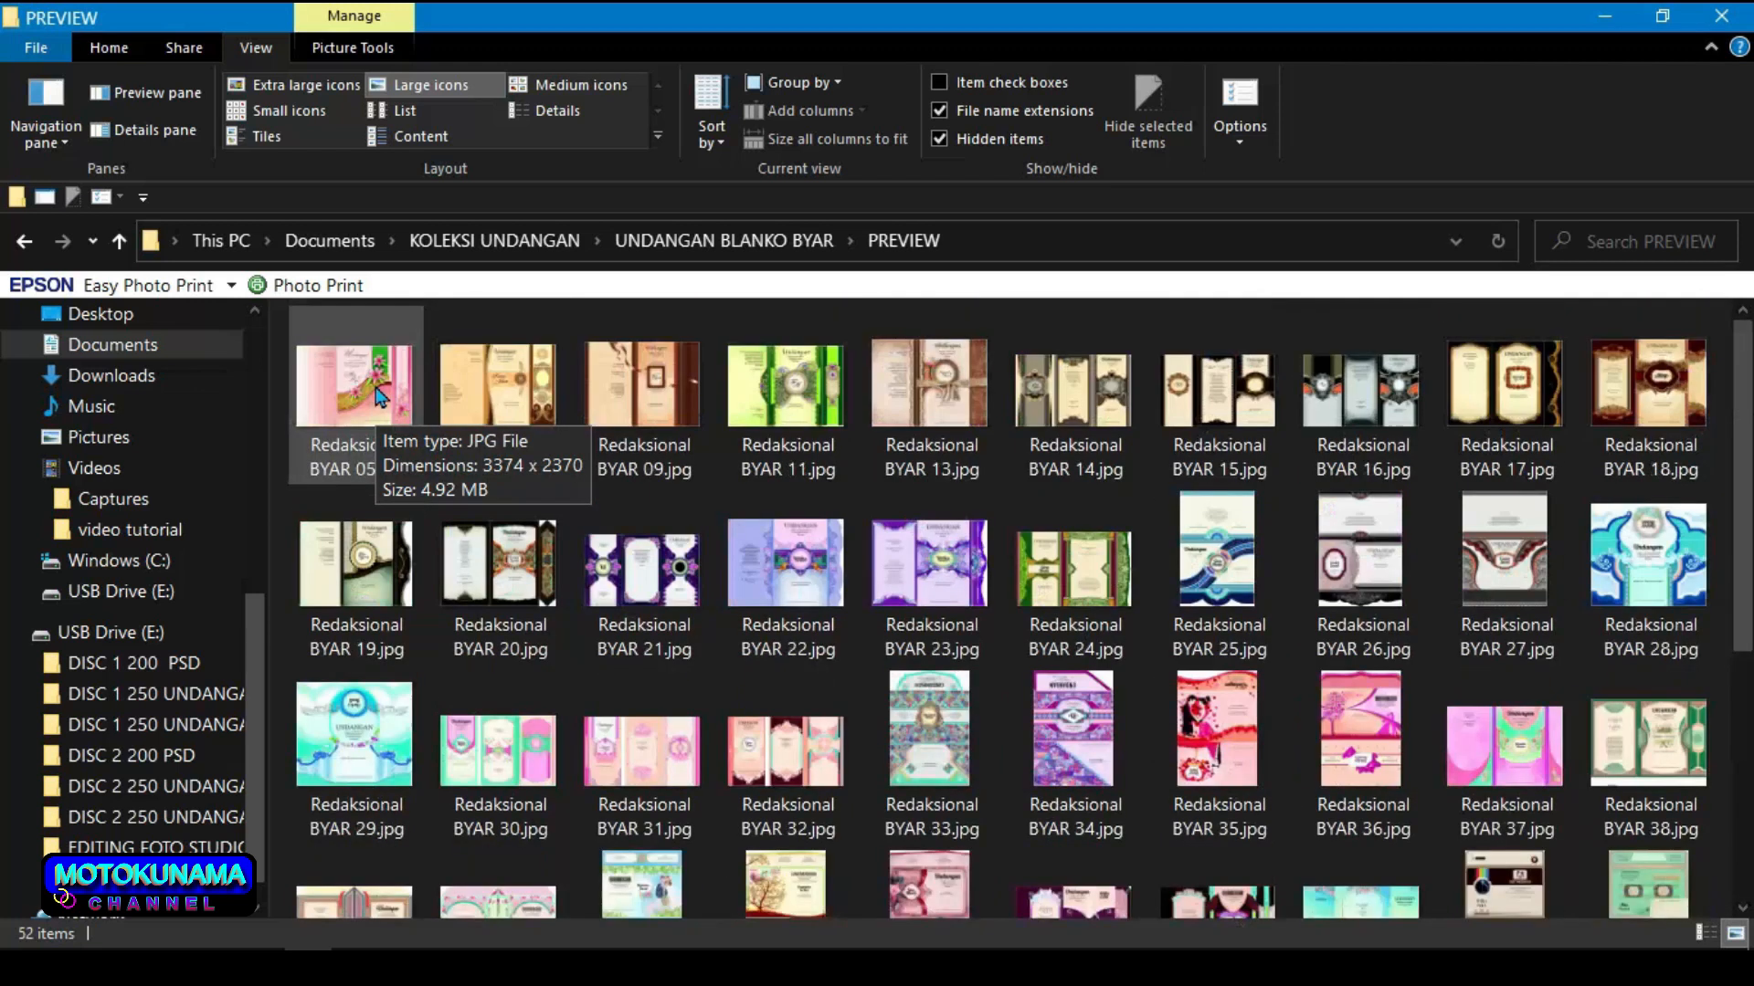
pyautogui.scroll(2, 379, 384)
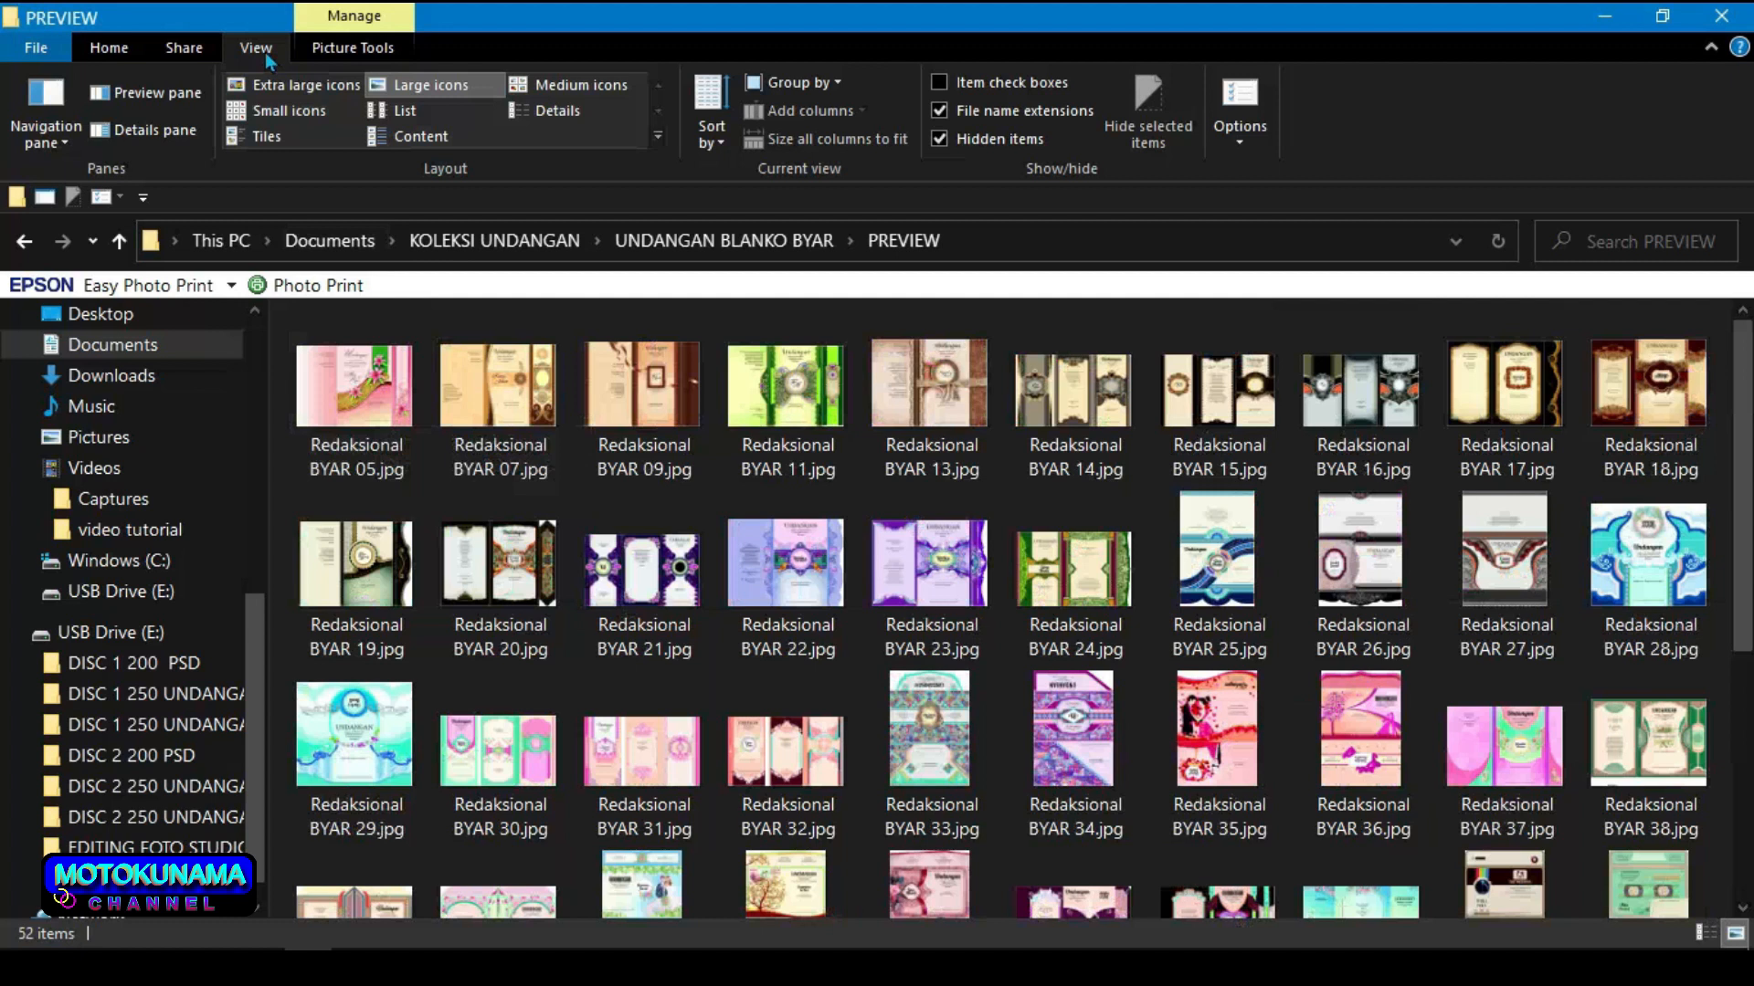
pyautogui.click(284, 85)
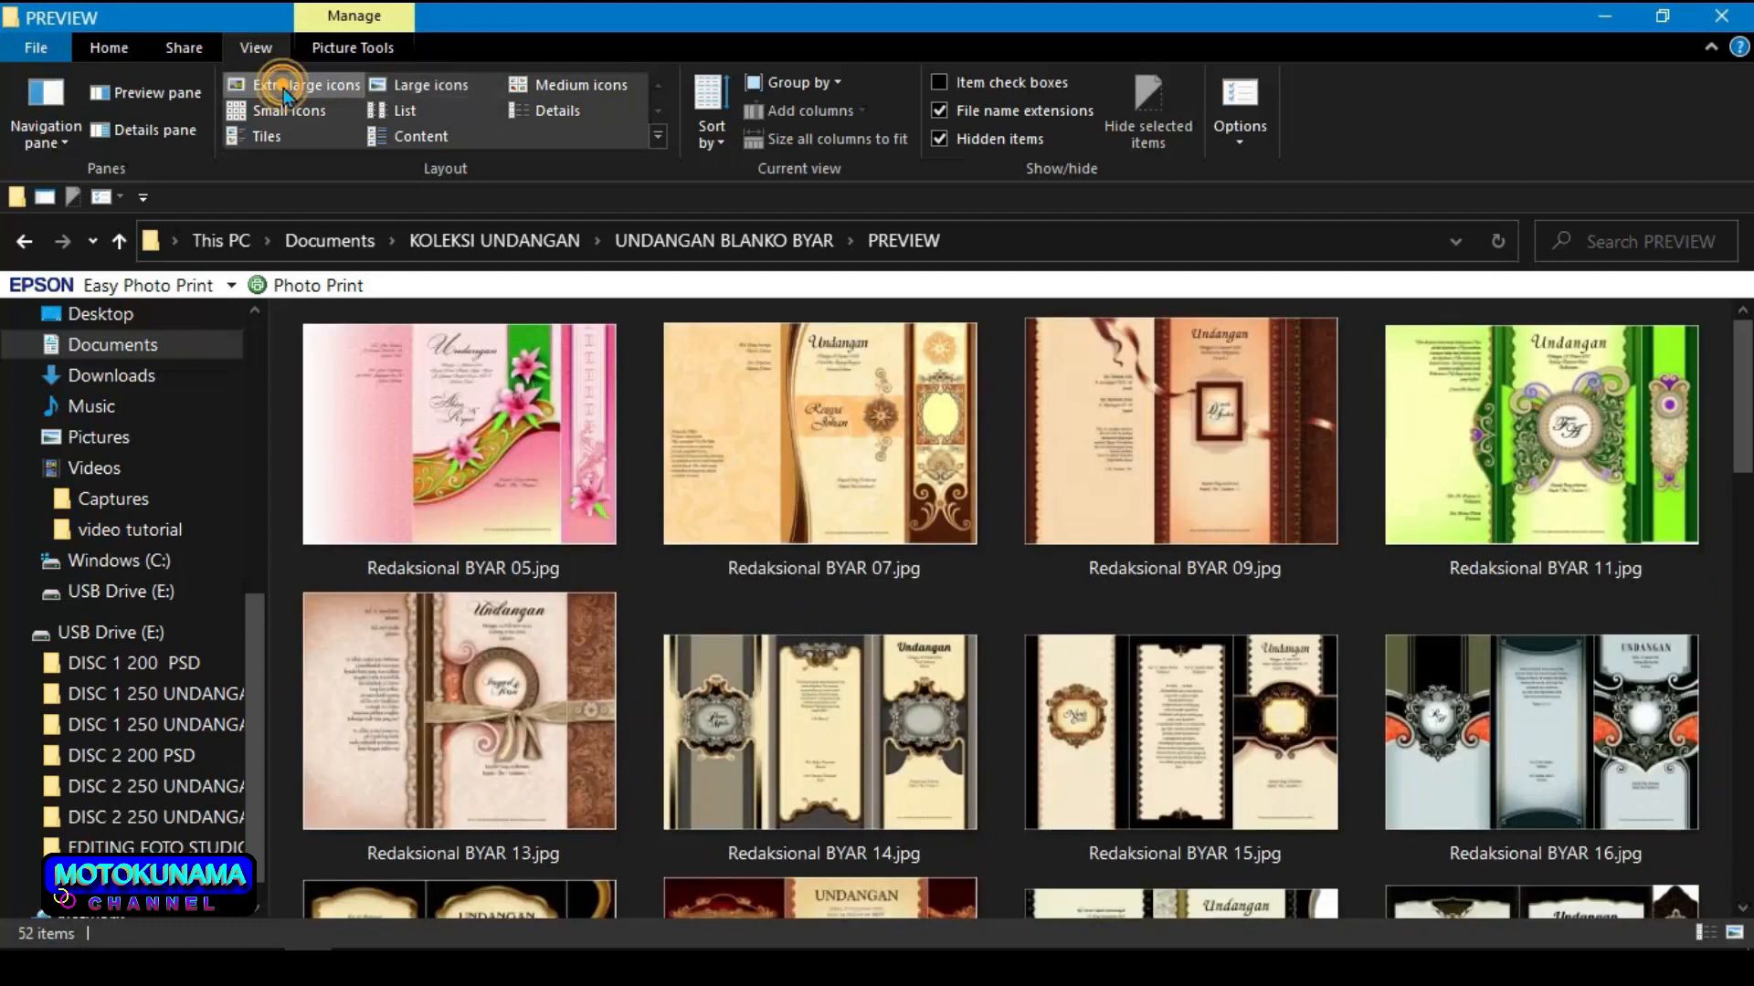
# Look through the enlarged invitation thumbnails down to the end of the PREVIEW folder
pyautogui.scroll(-2, 575, 411)
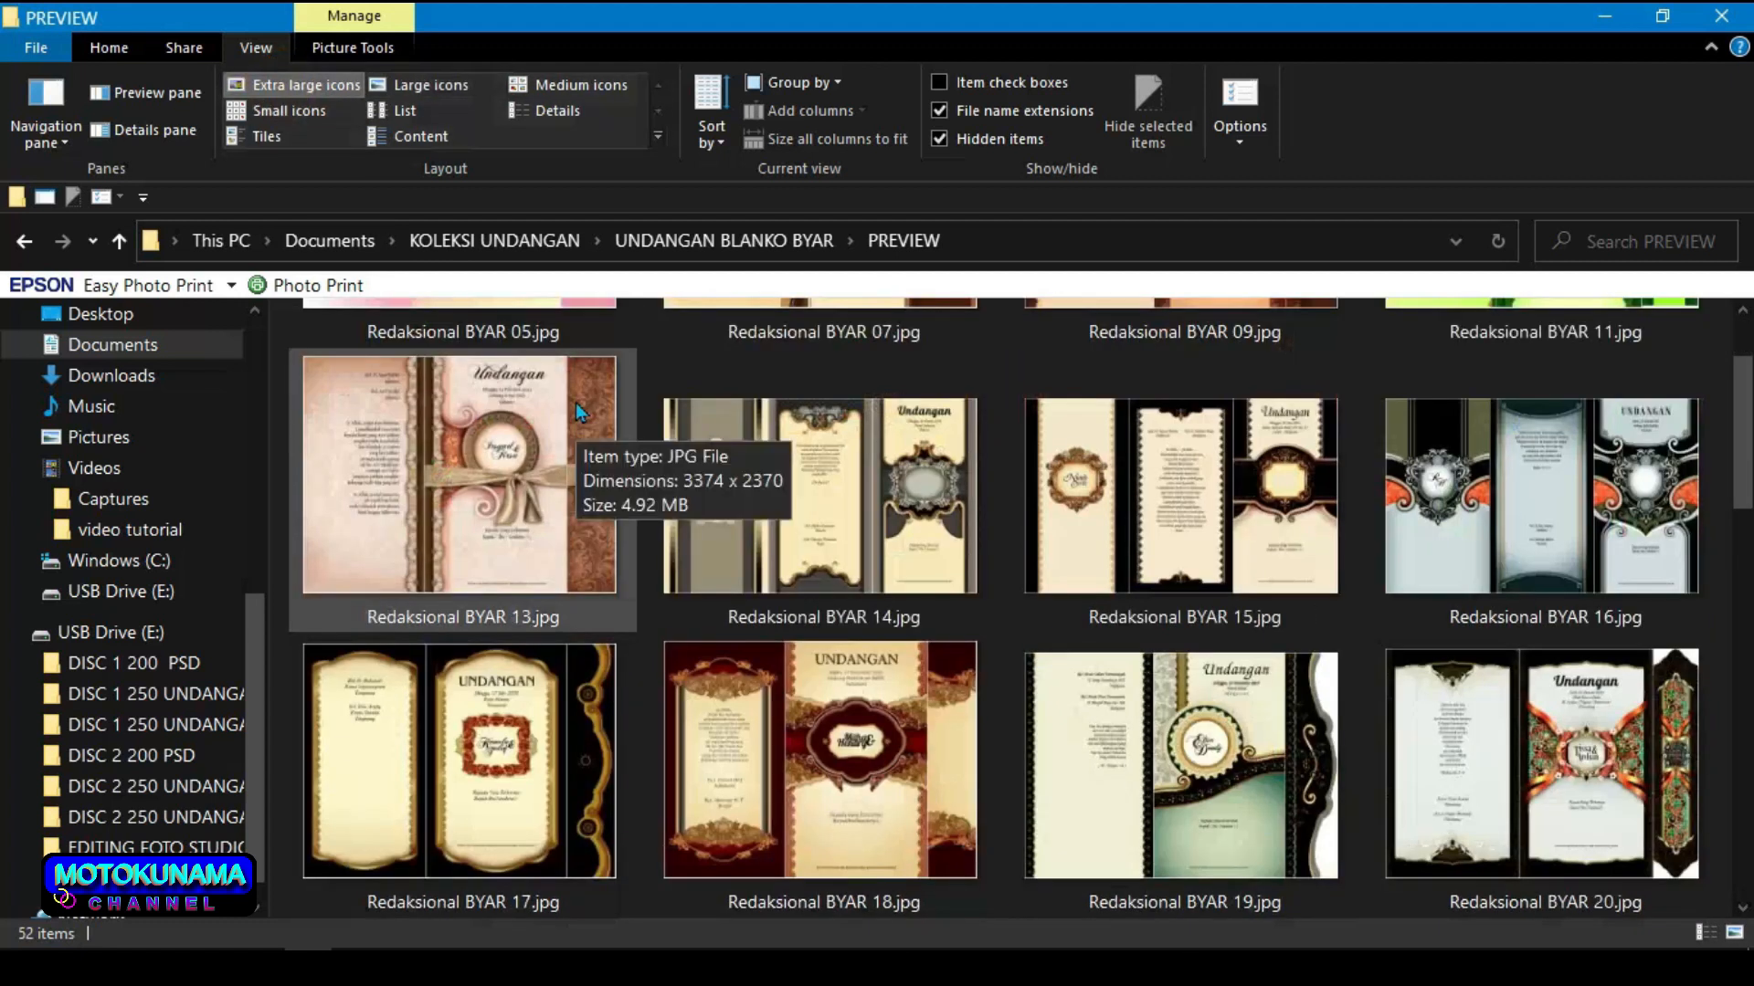
pyautogui.scroll(-2, 575, 411)
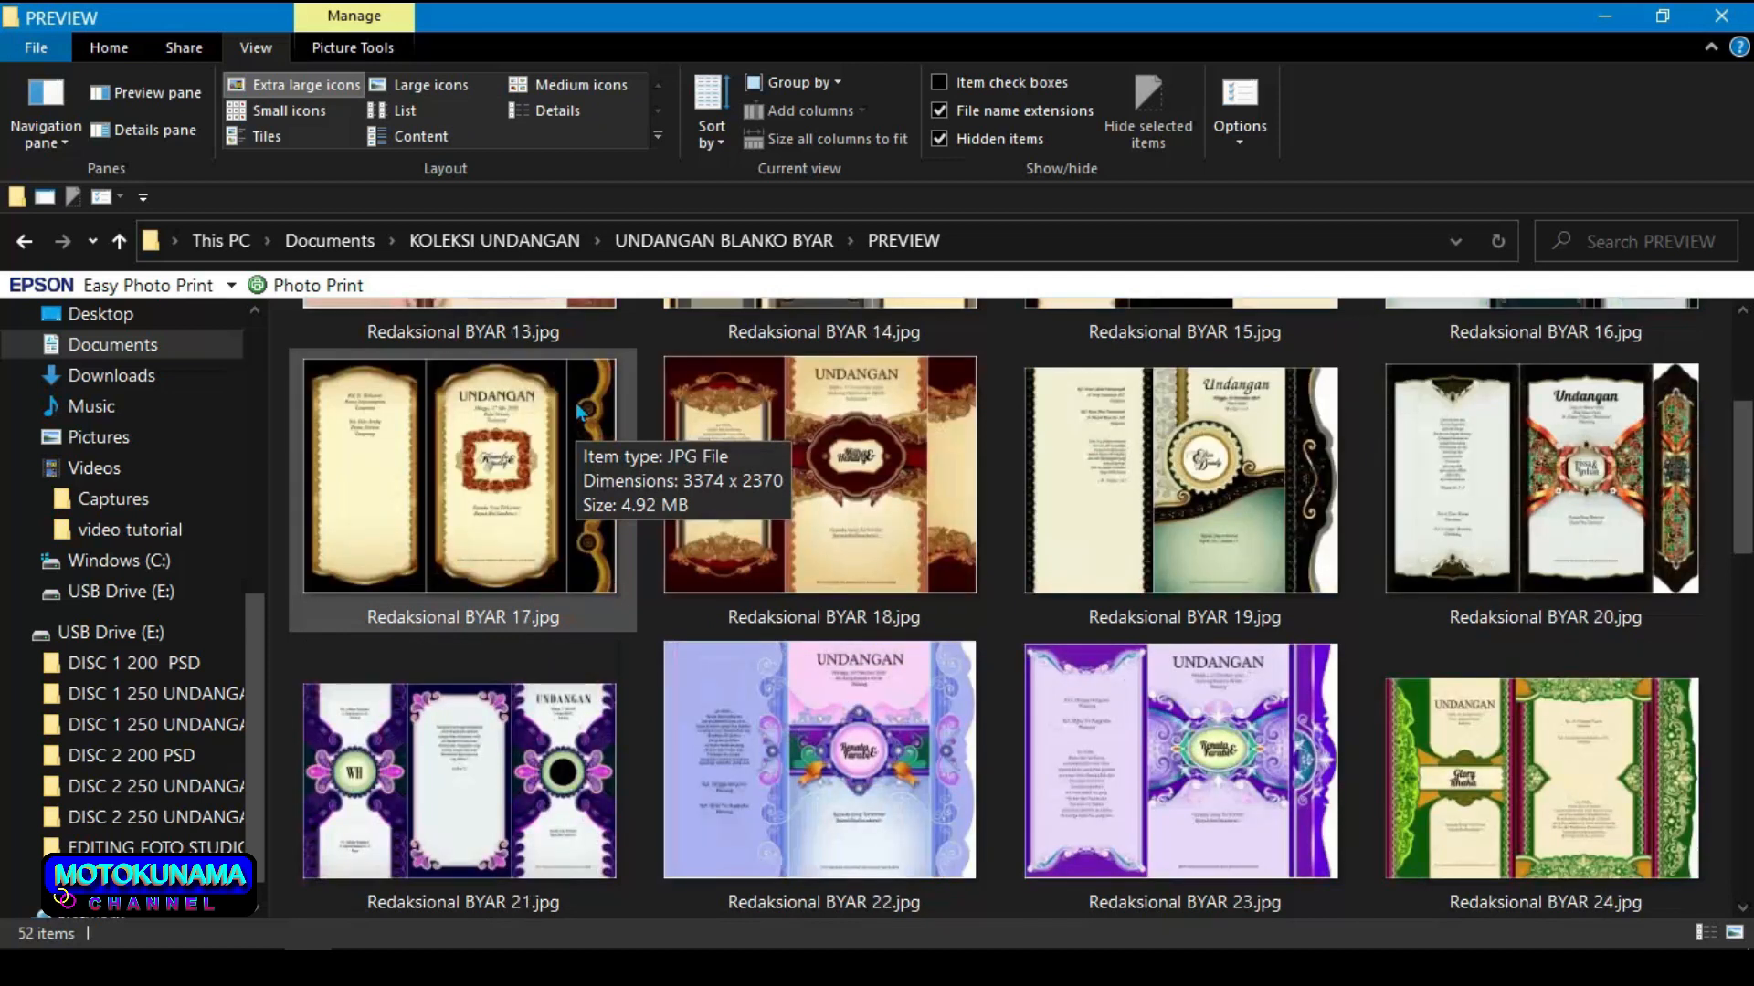
pyautogui.scroll(-3, 575, 406)
pyautogui.scroll(-3, 577, 409)
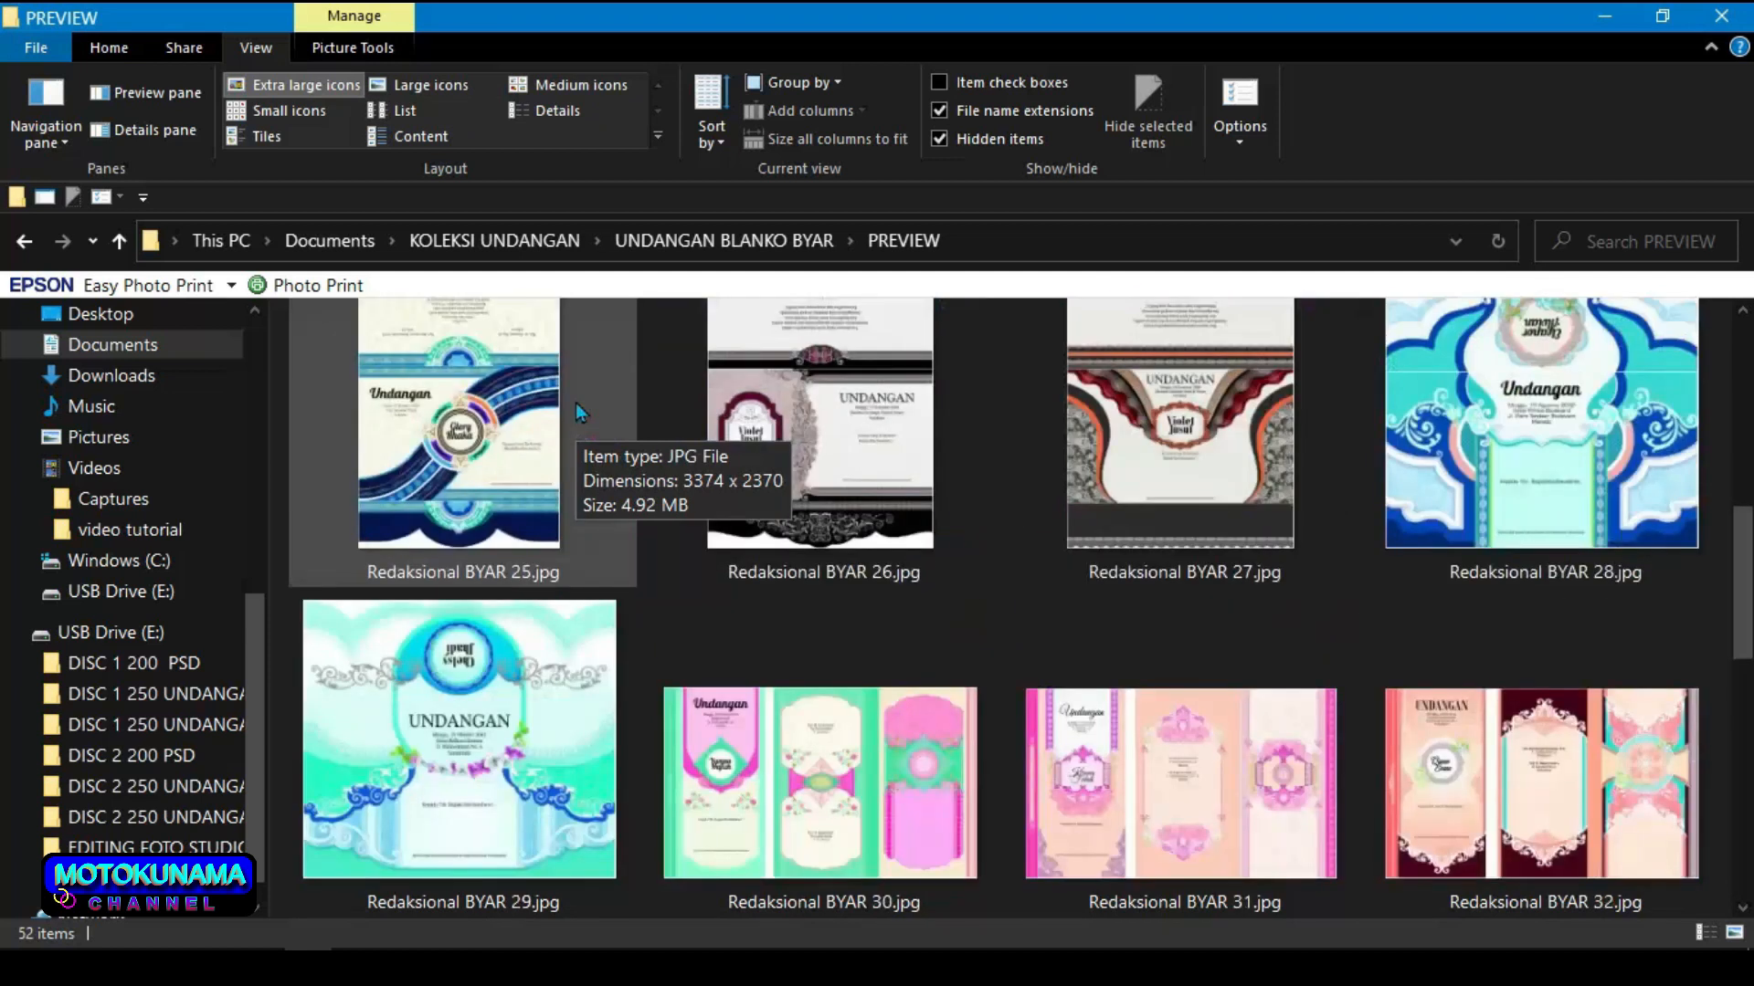
pyautogui.scroll(-3, 575, 411)
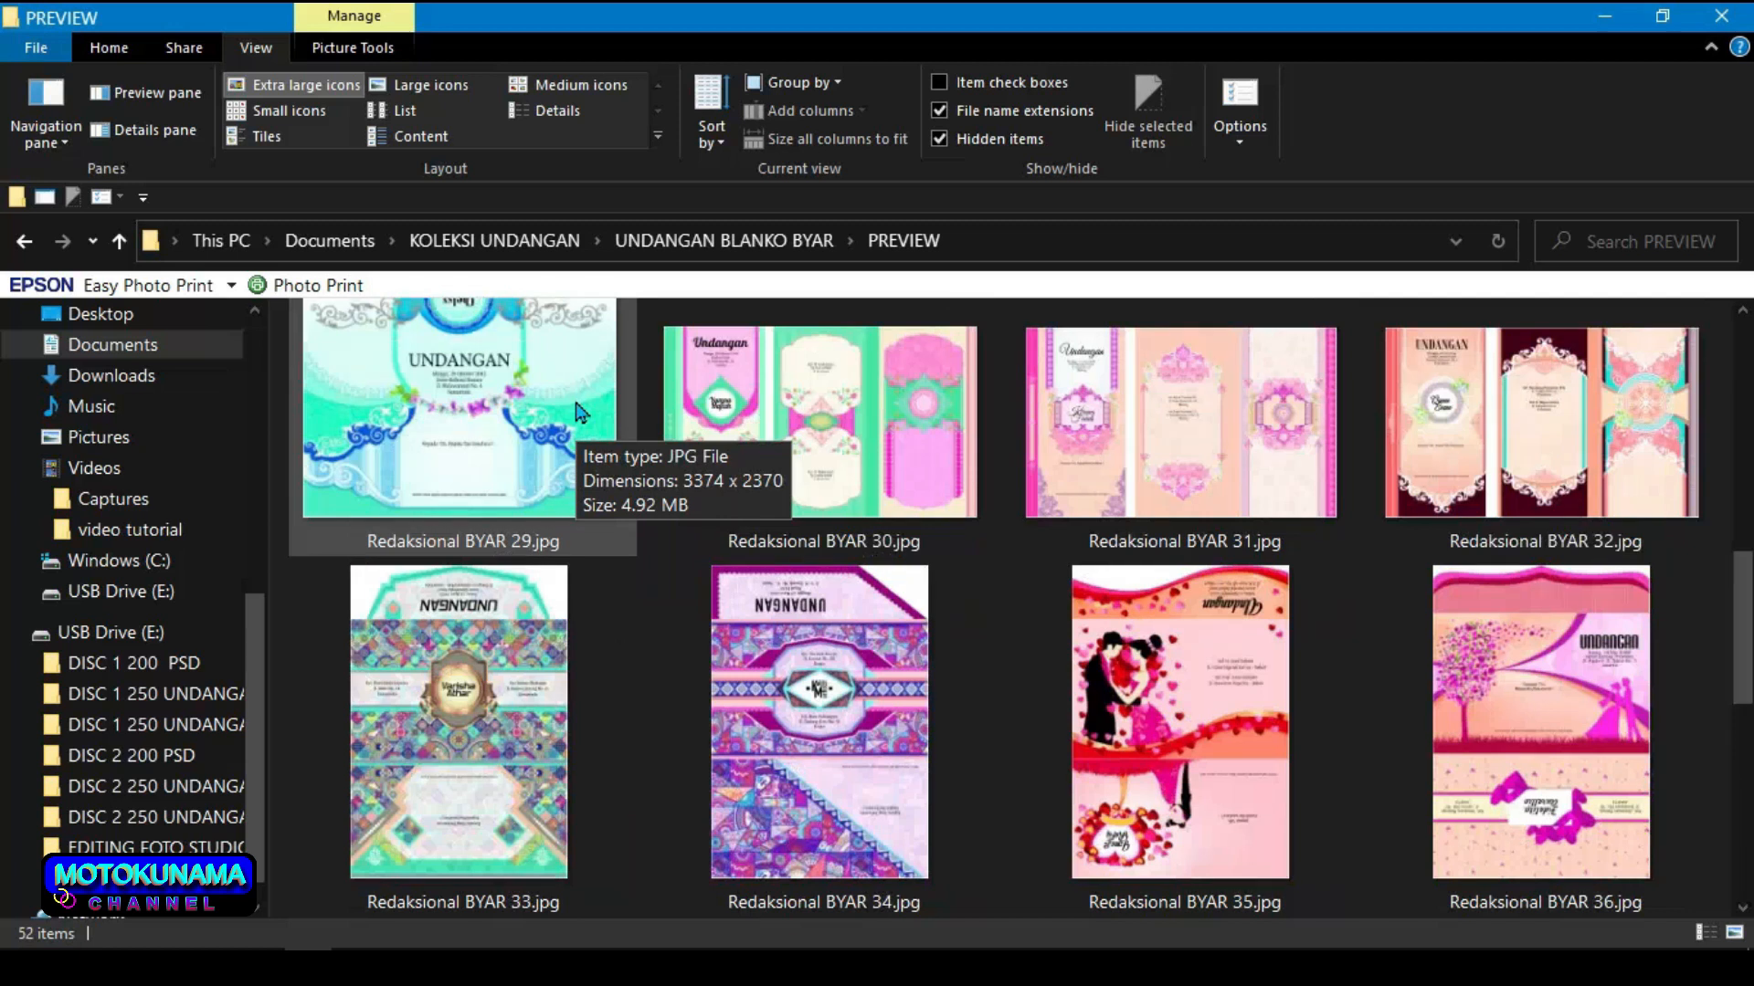
pyautogui.scroll(-3, 579, 411)
pyautogui.scroll(-3, 578, 411)
pyautogui.scroll(-3, 578, 411)
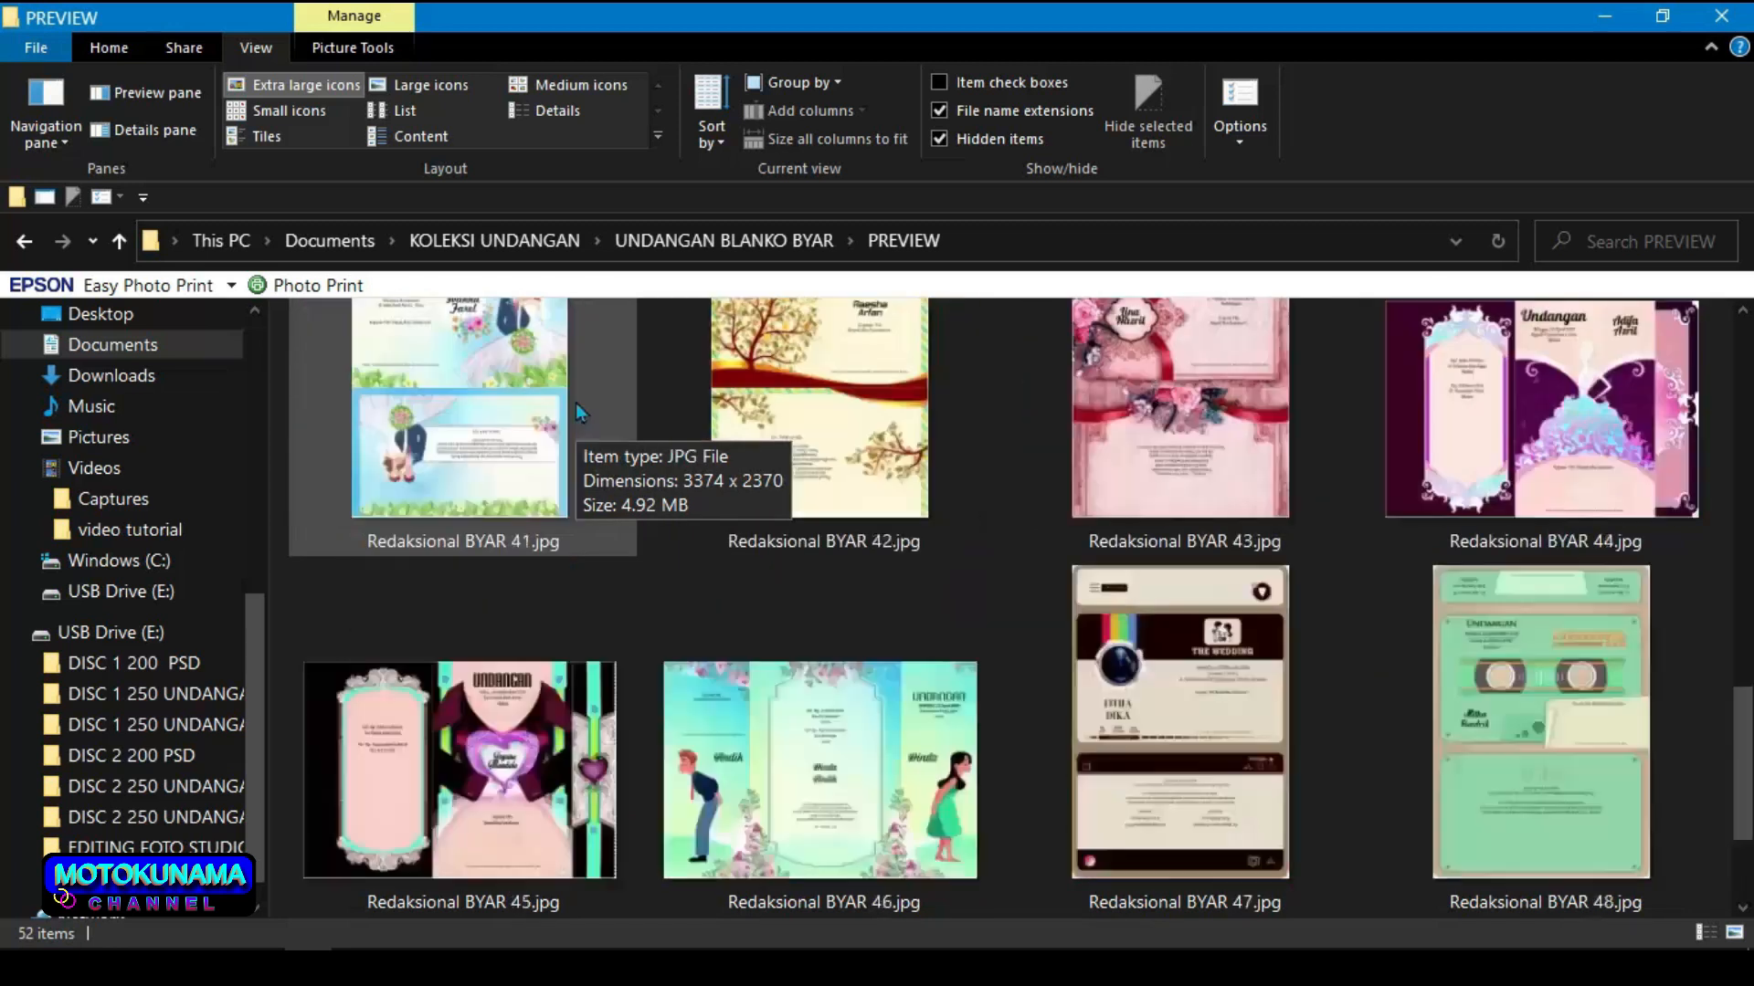
pyautogui.scroll(-3, 578, 411)
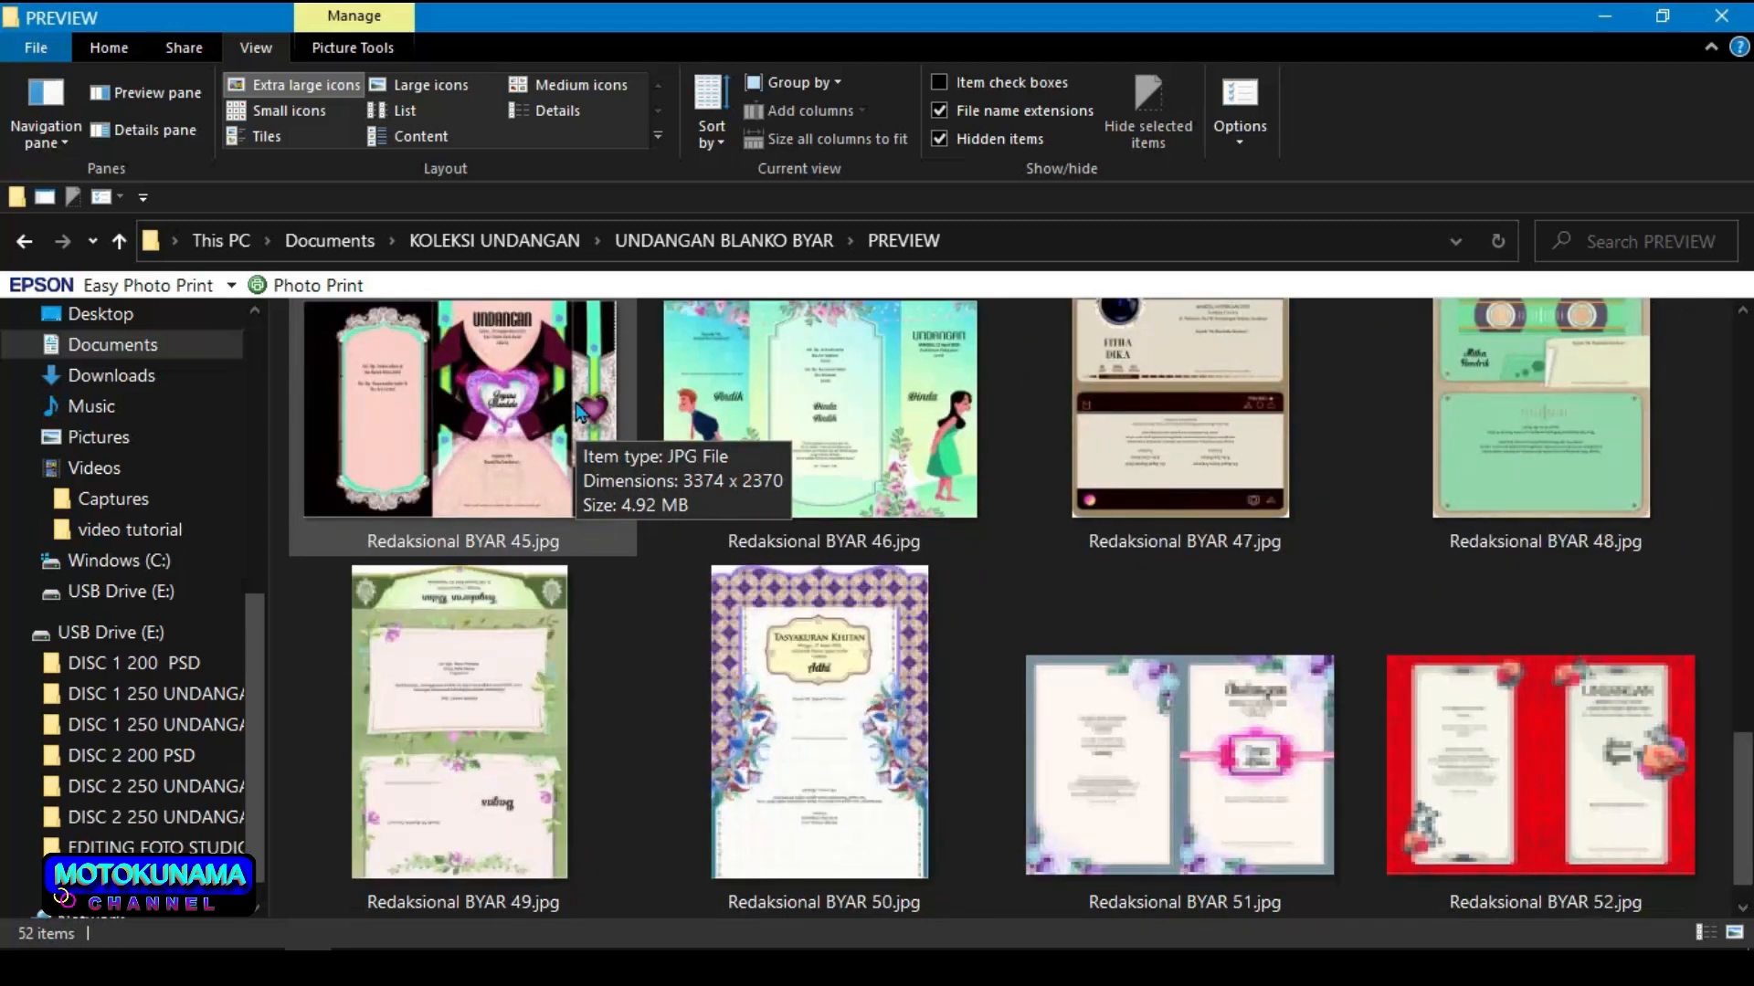
pyautogui.scroll(-3, 579, 409)
pyautogui.scroll(-3, 578, 410)
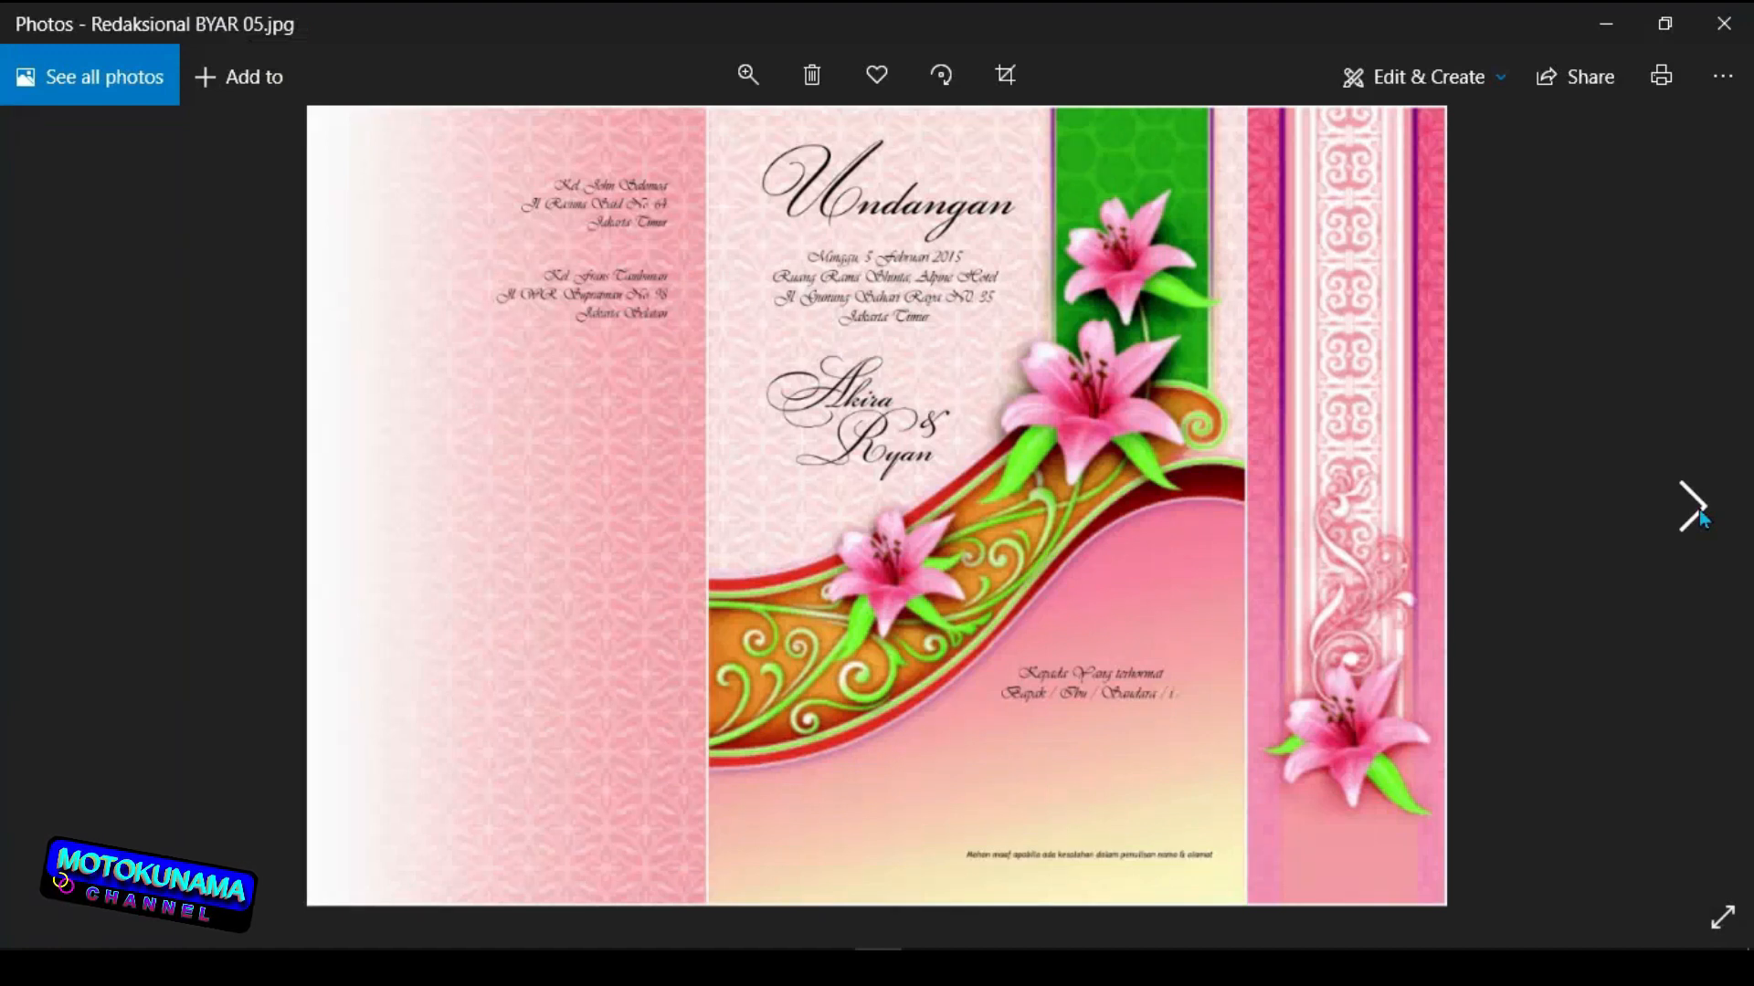
# Browse the full-size invitation designs one after another from Redaksional BYAR 05.jpg to Redaksional BYAR 31.jpg
pyautogui.click(1691, 507)
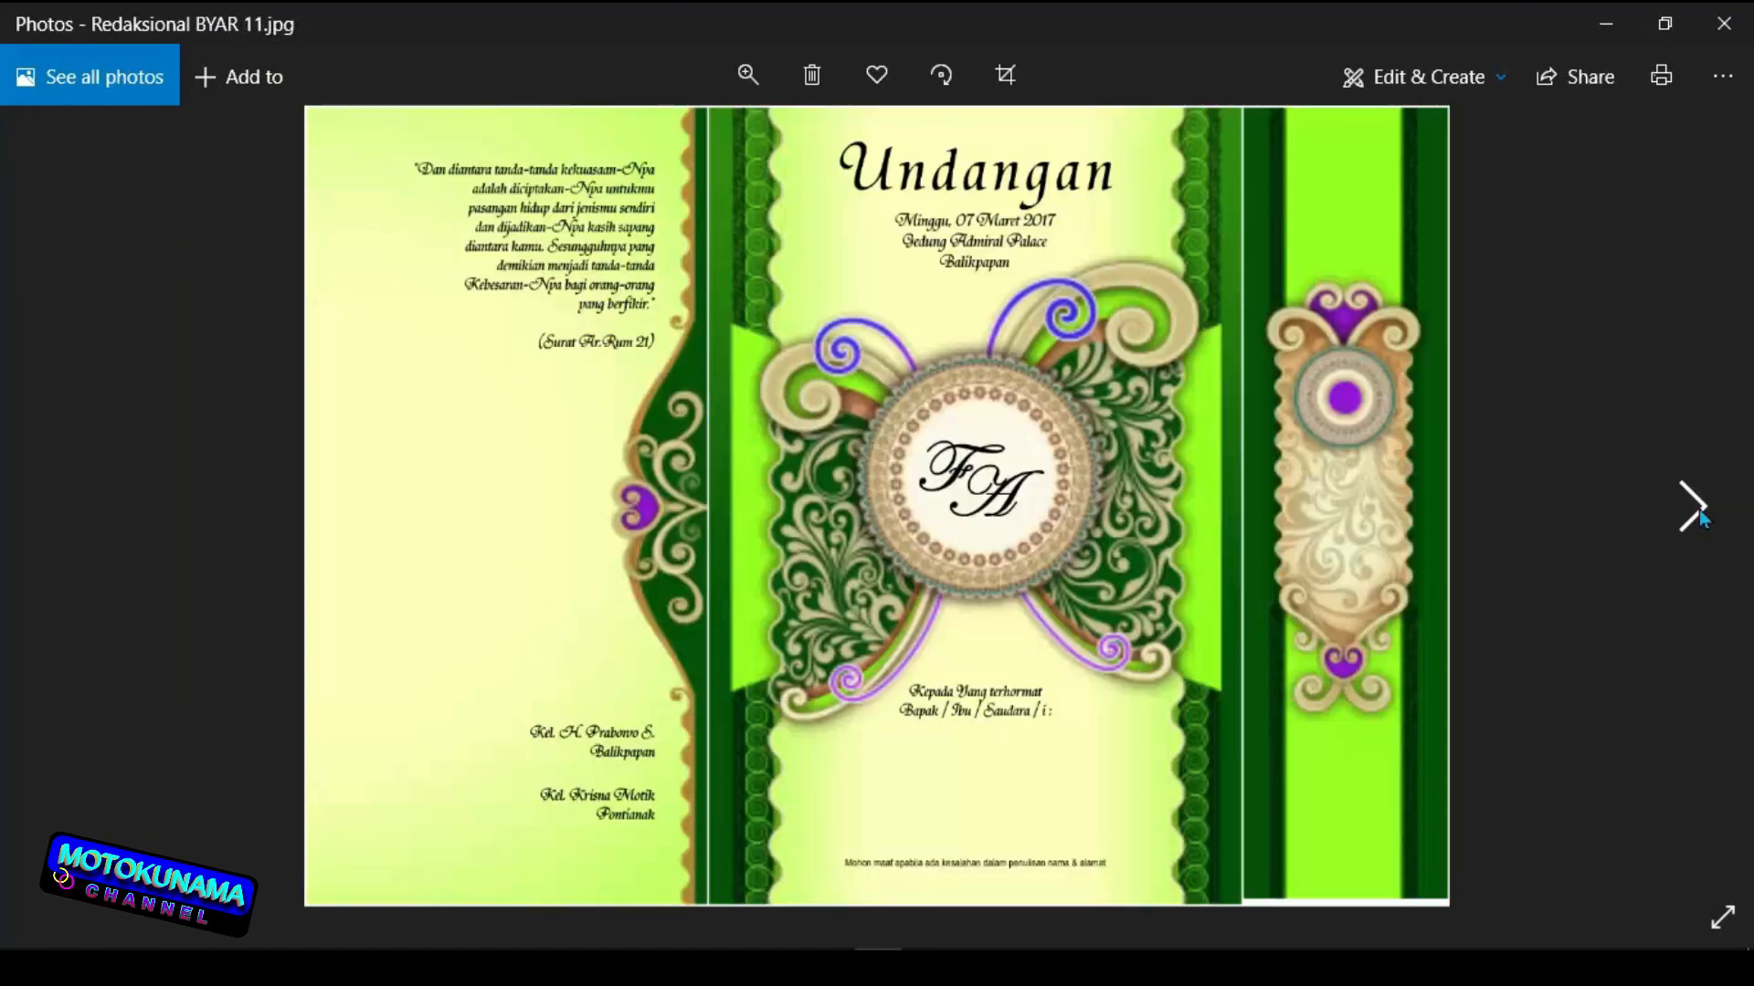
pyautogui.click(1691, 507)
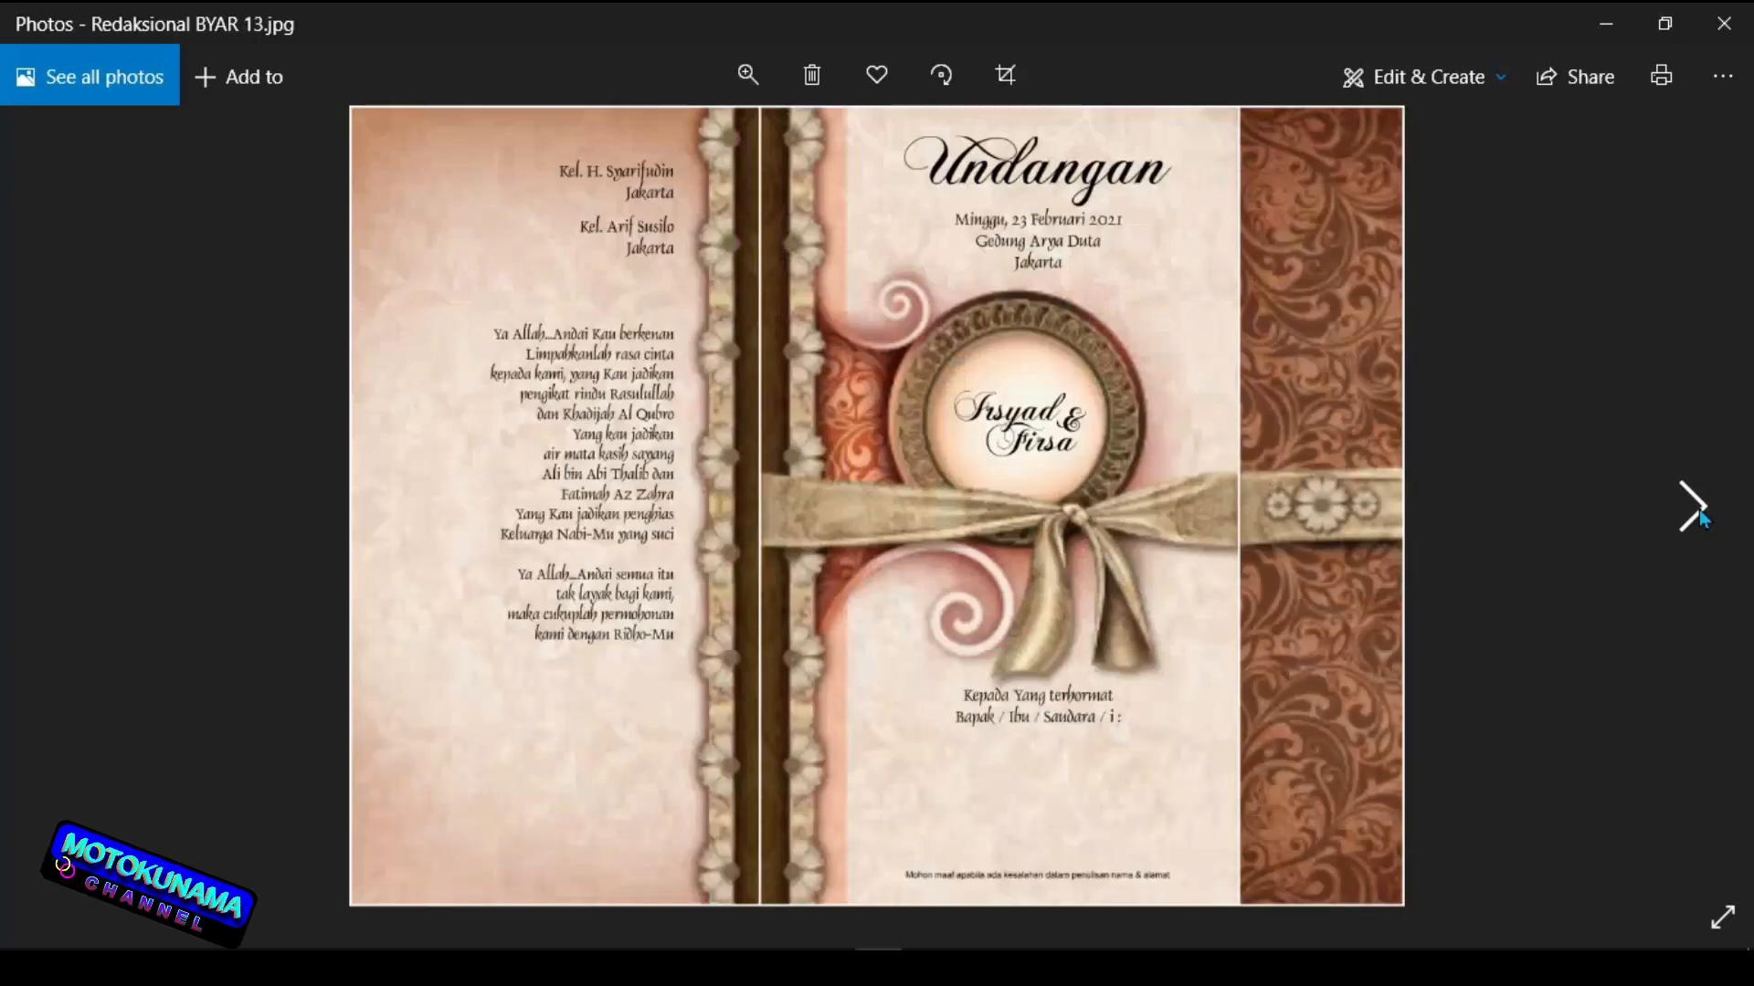
pyautogui.click(1694, 507)
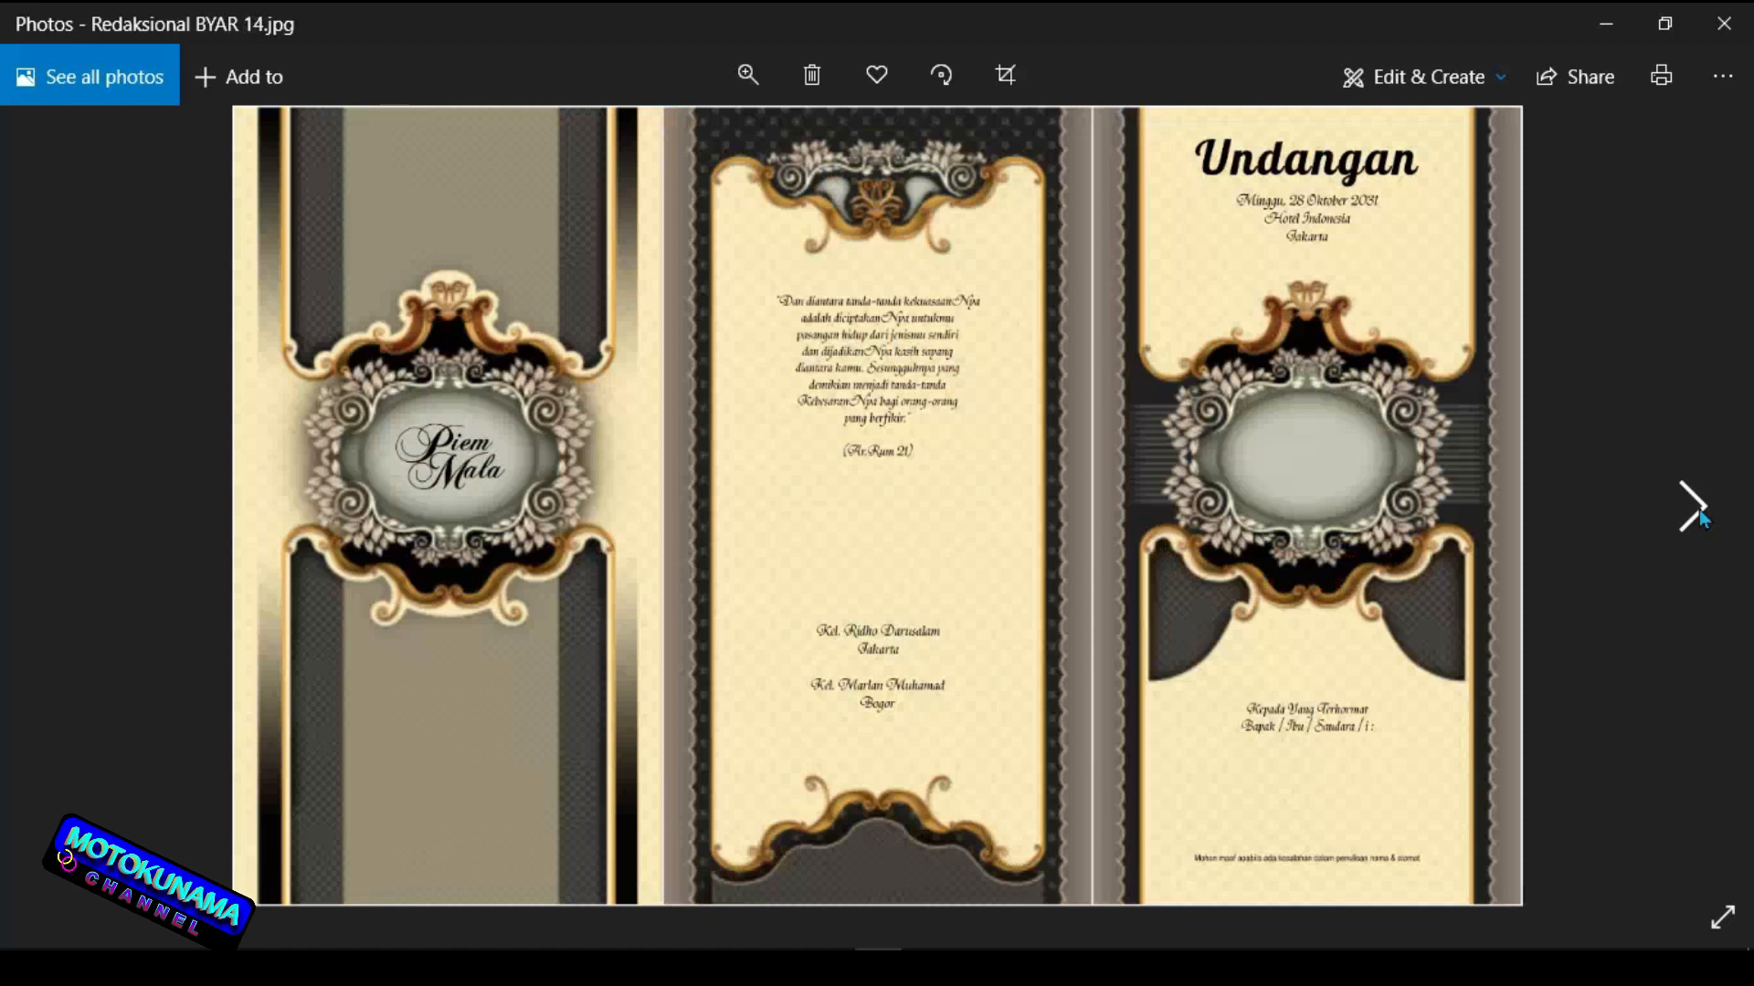
pyautogui.click(1698, 509)
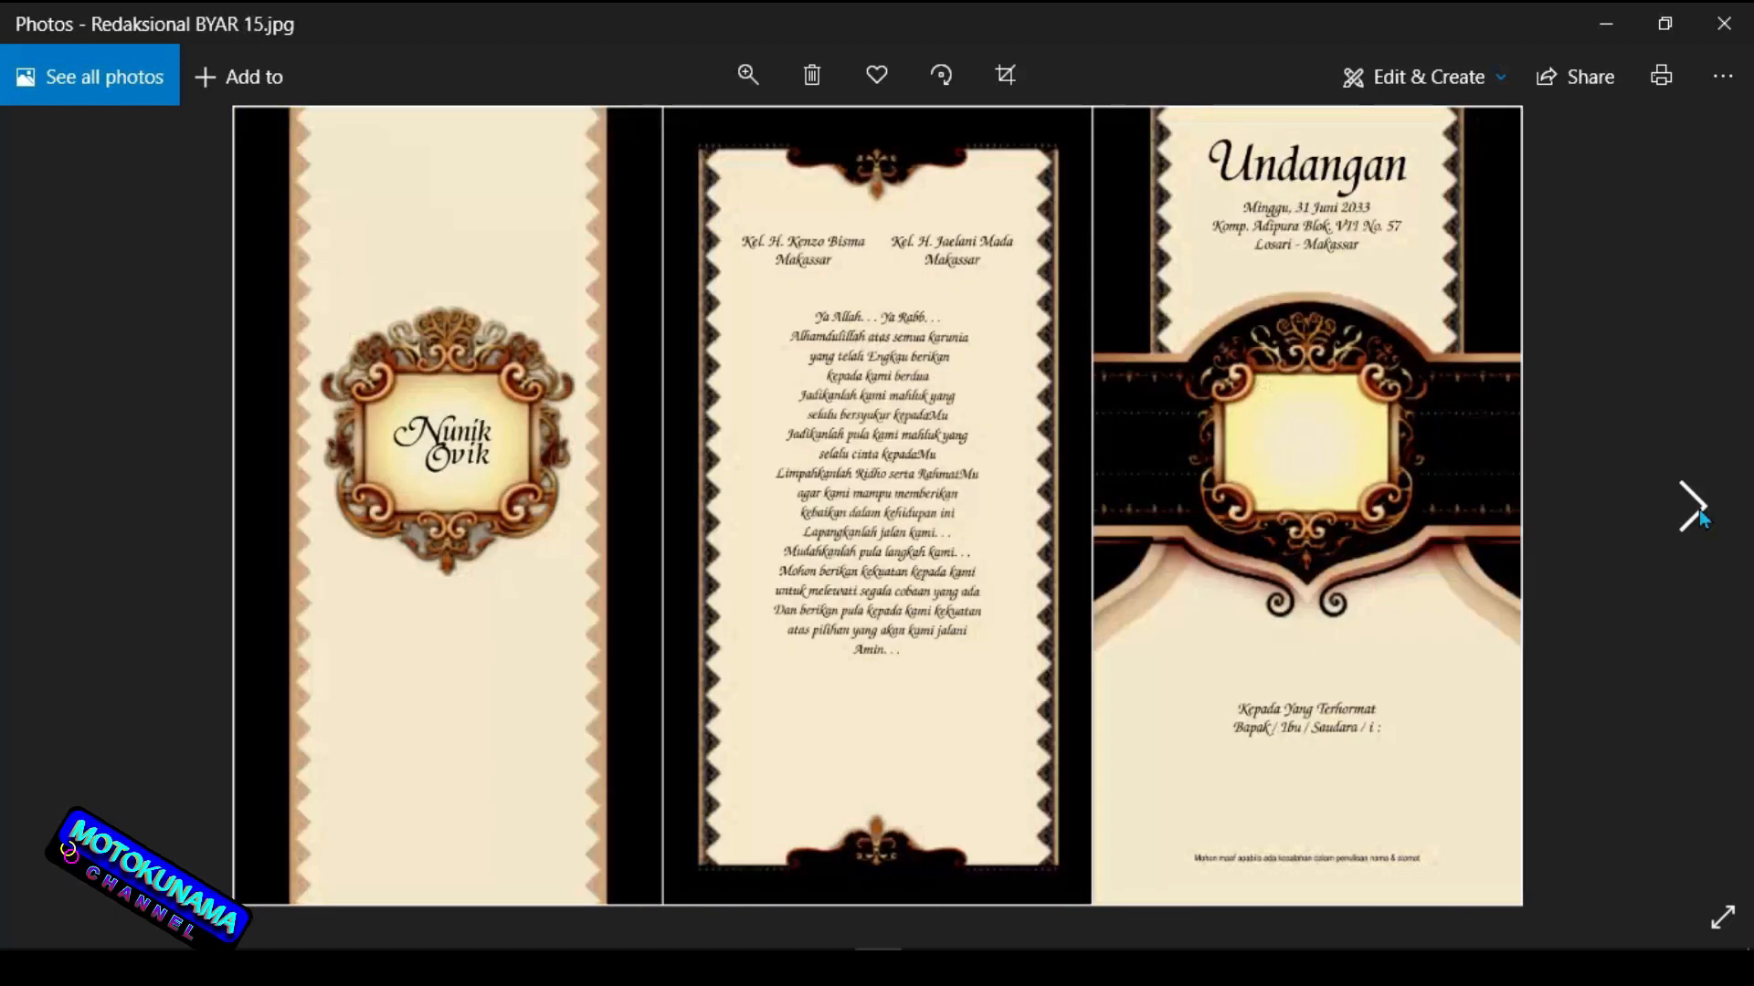
pyautogui.click(1699, 510)
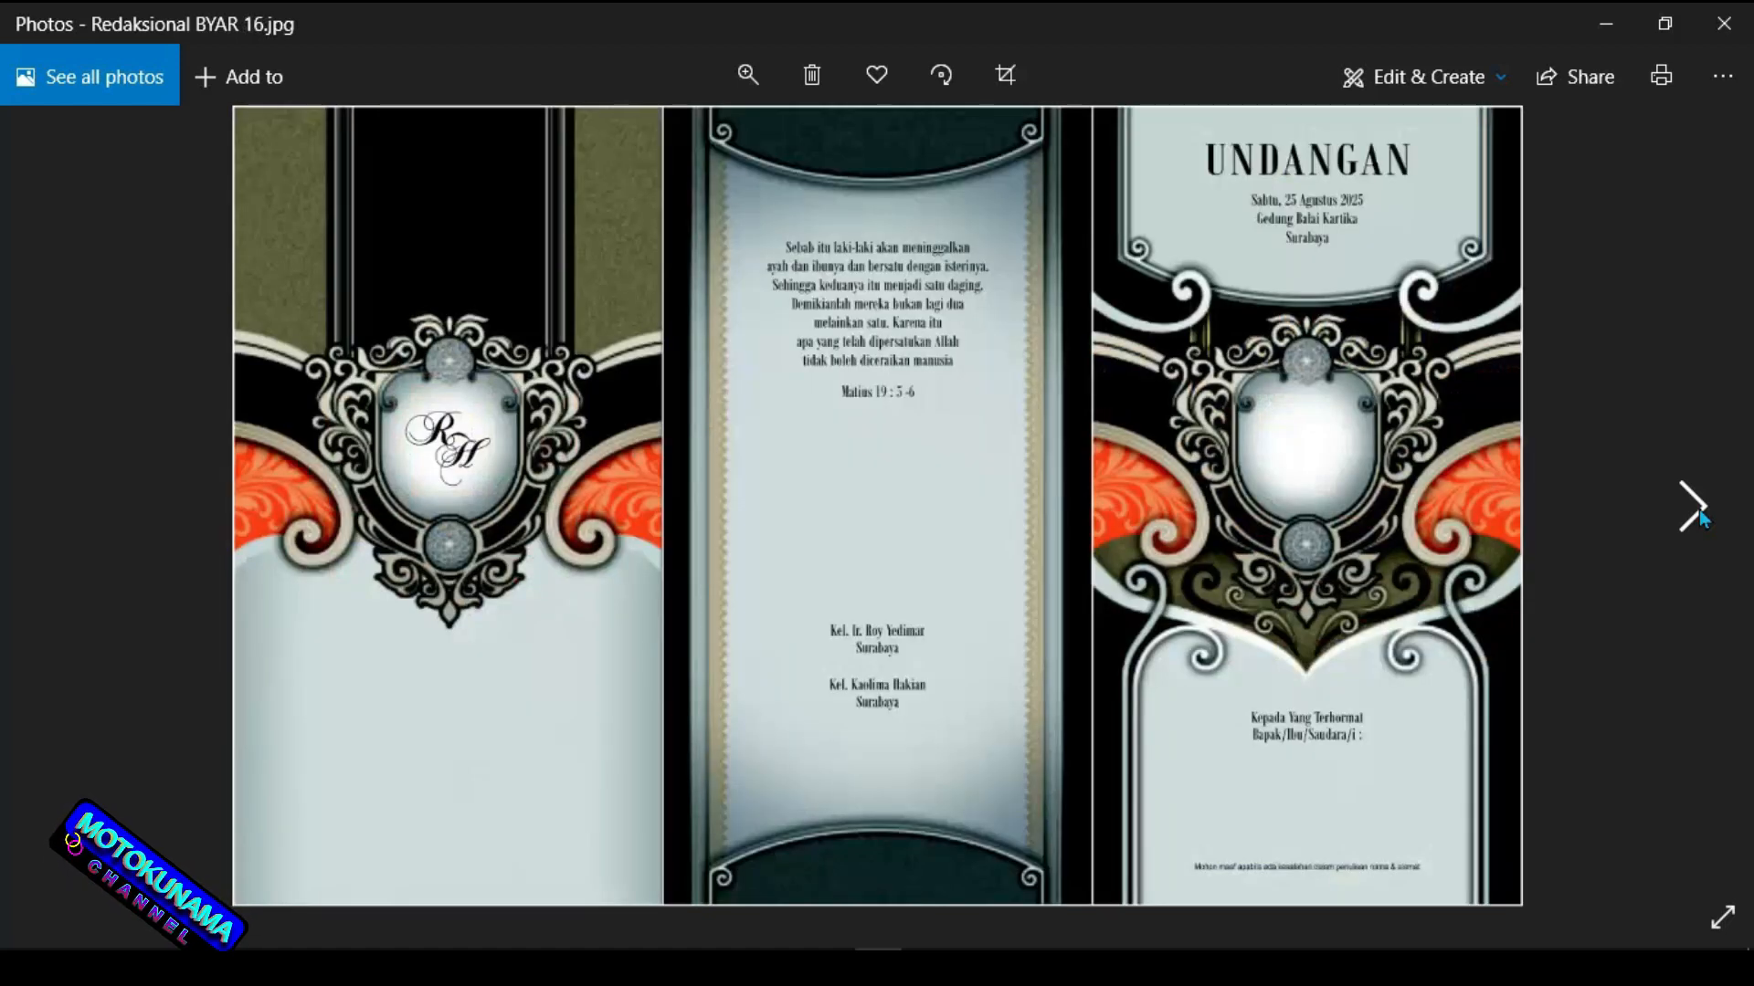
pyautogui.click(1698, 509)
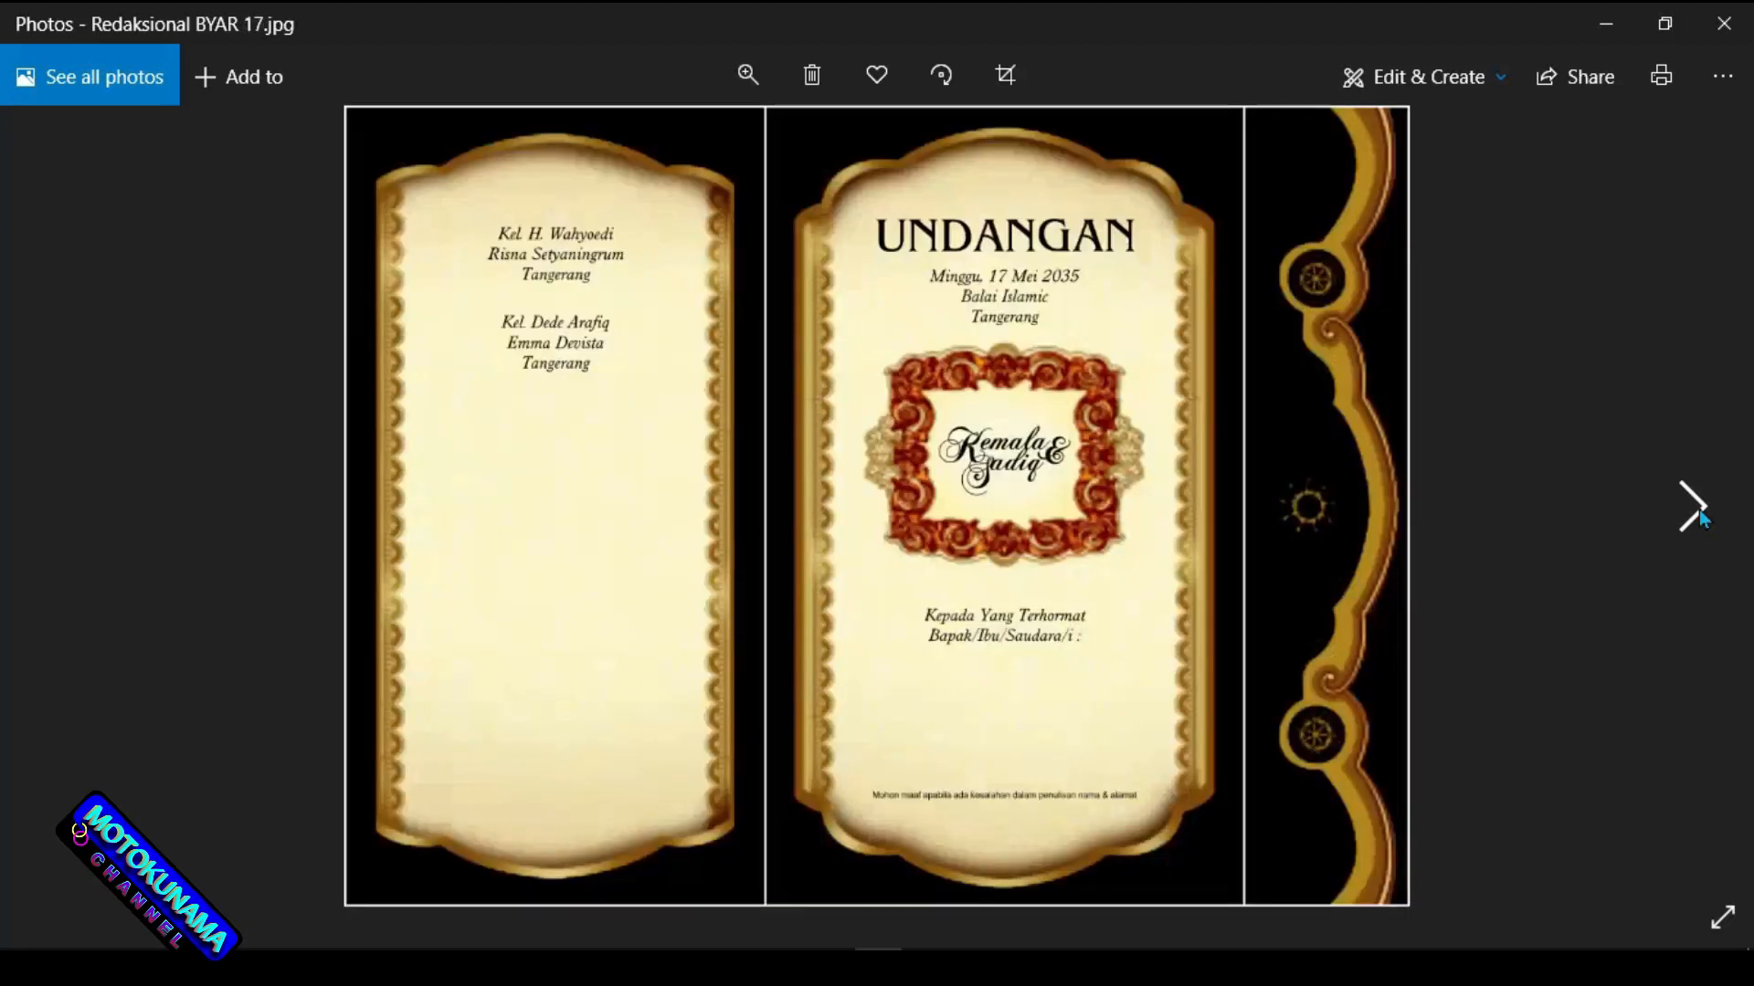
pyautogui.click(1699, 509)
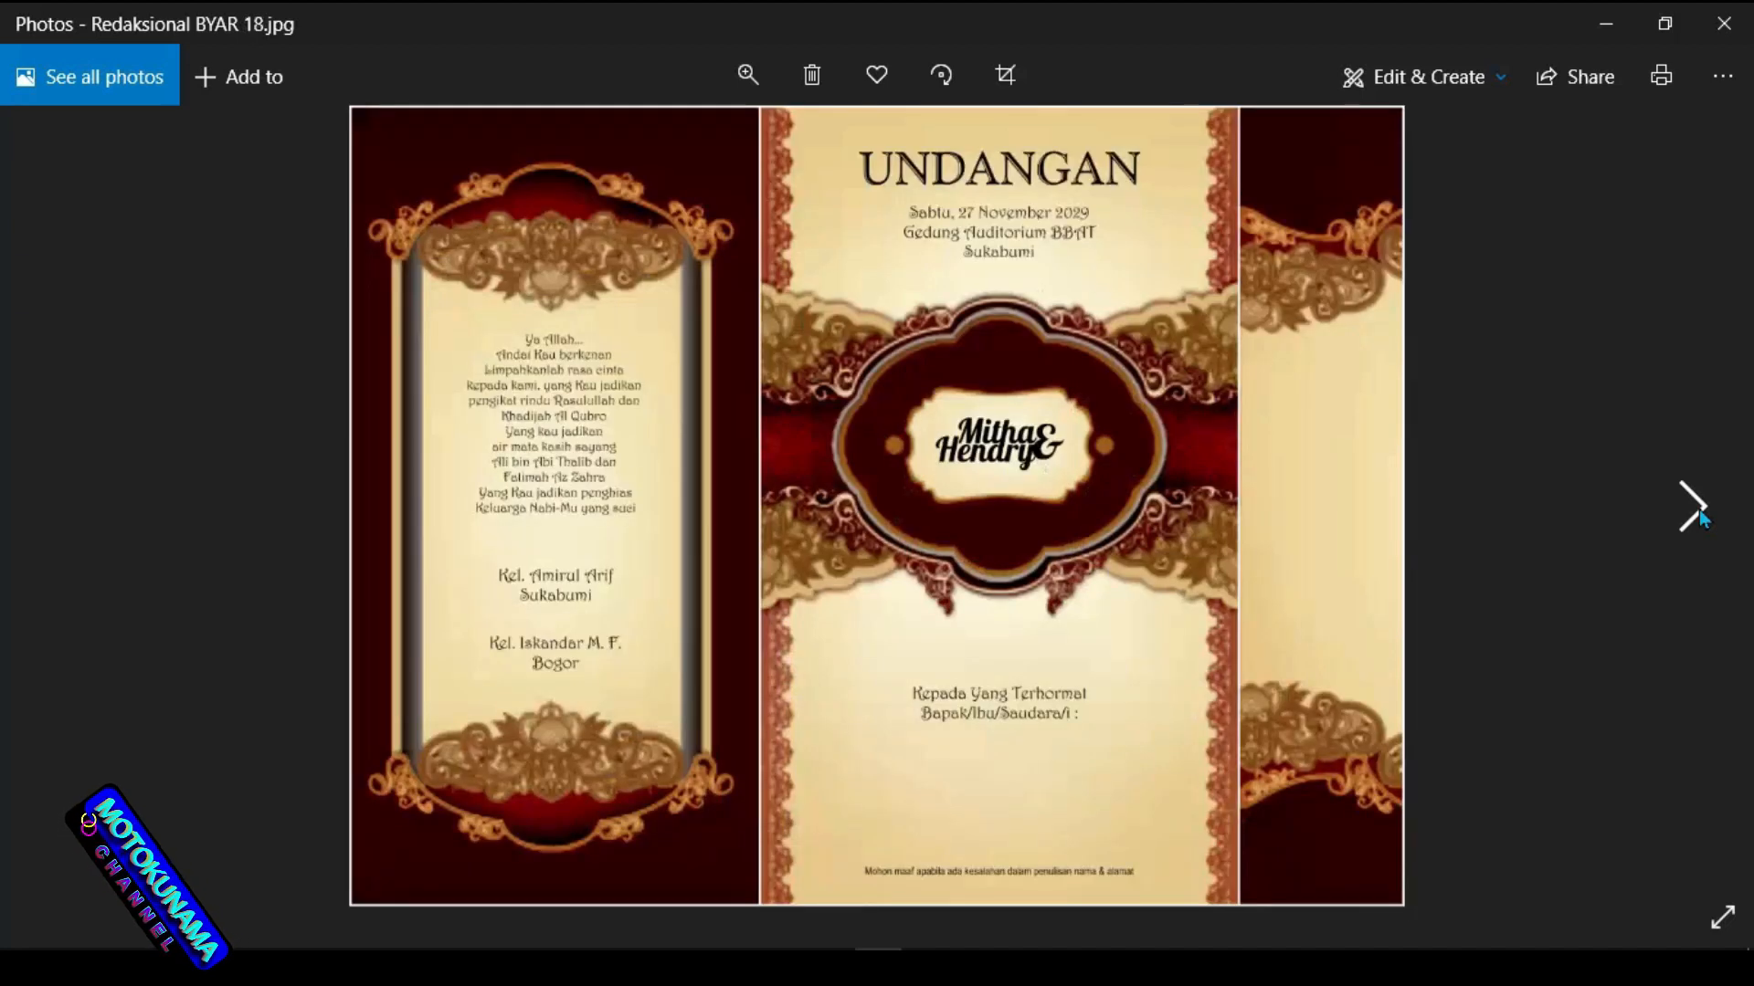
pyautogui.click(1699, 509)
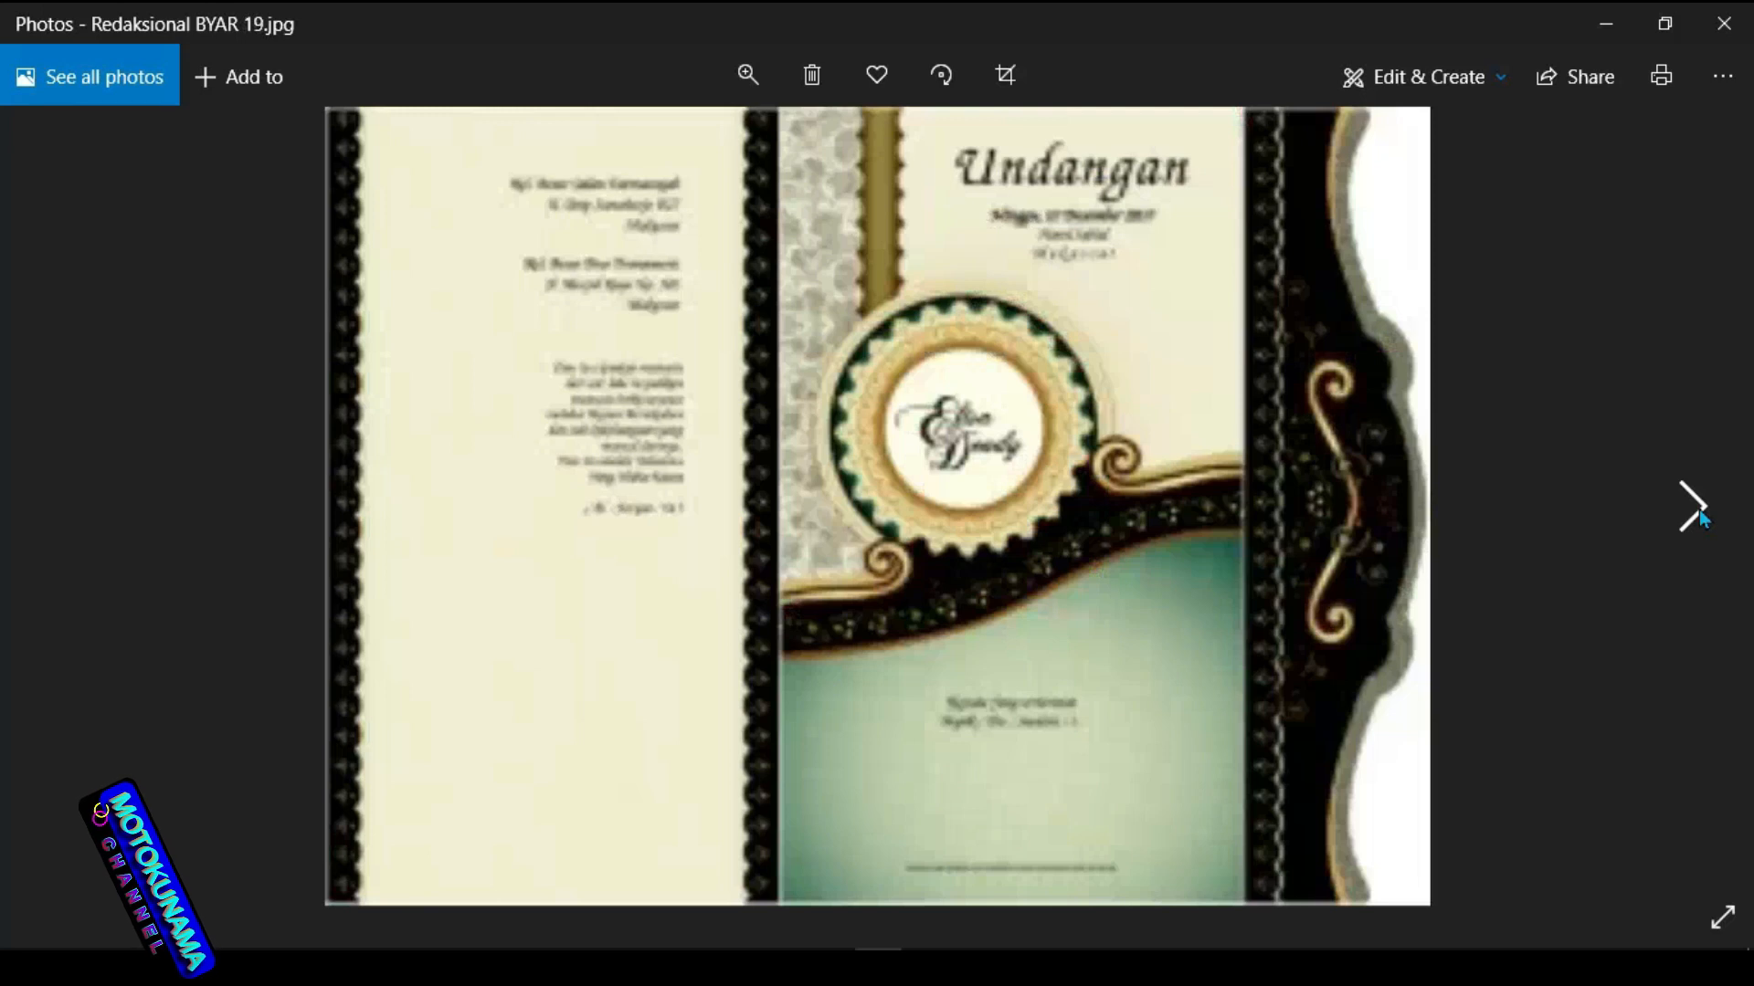
pyautogui.click(1698, 509)
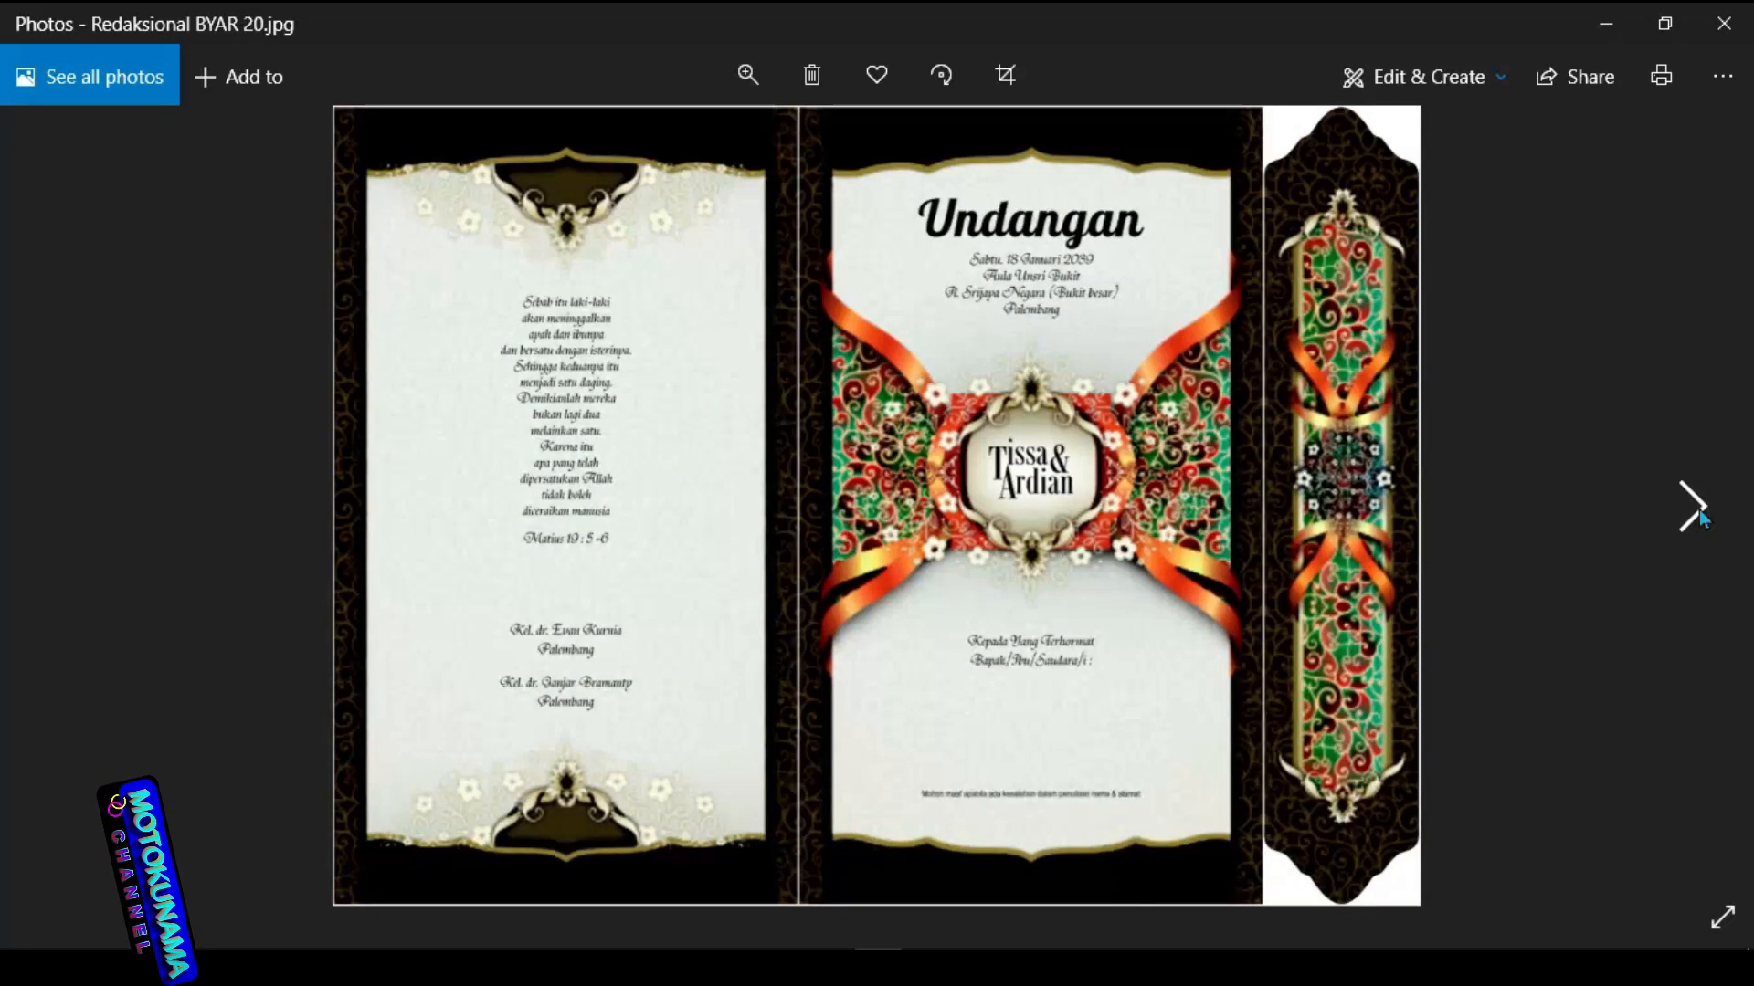
pyautogui.click(1699, 509)
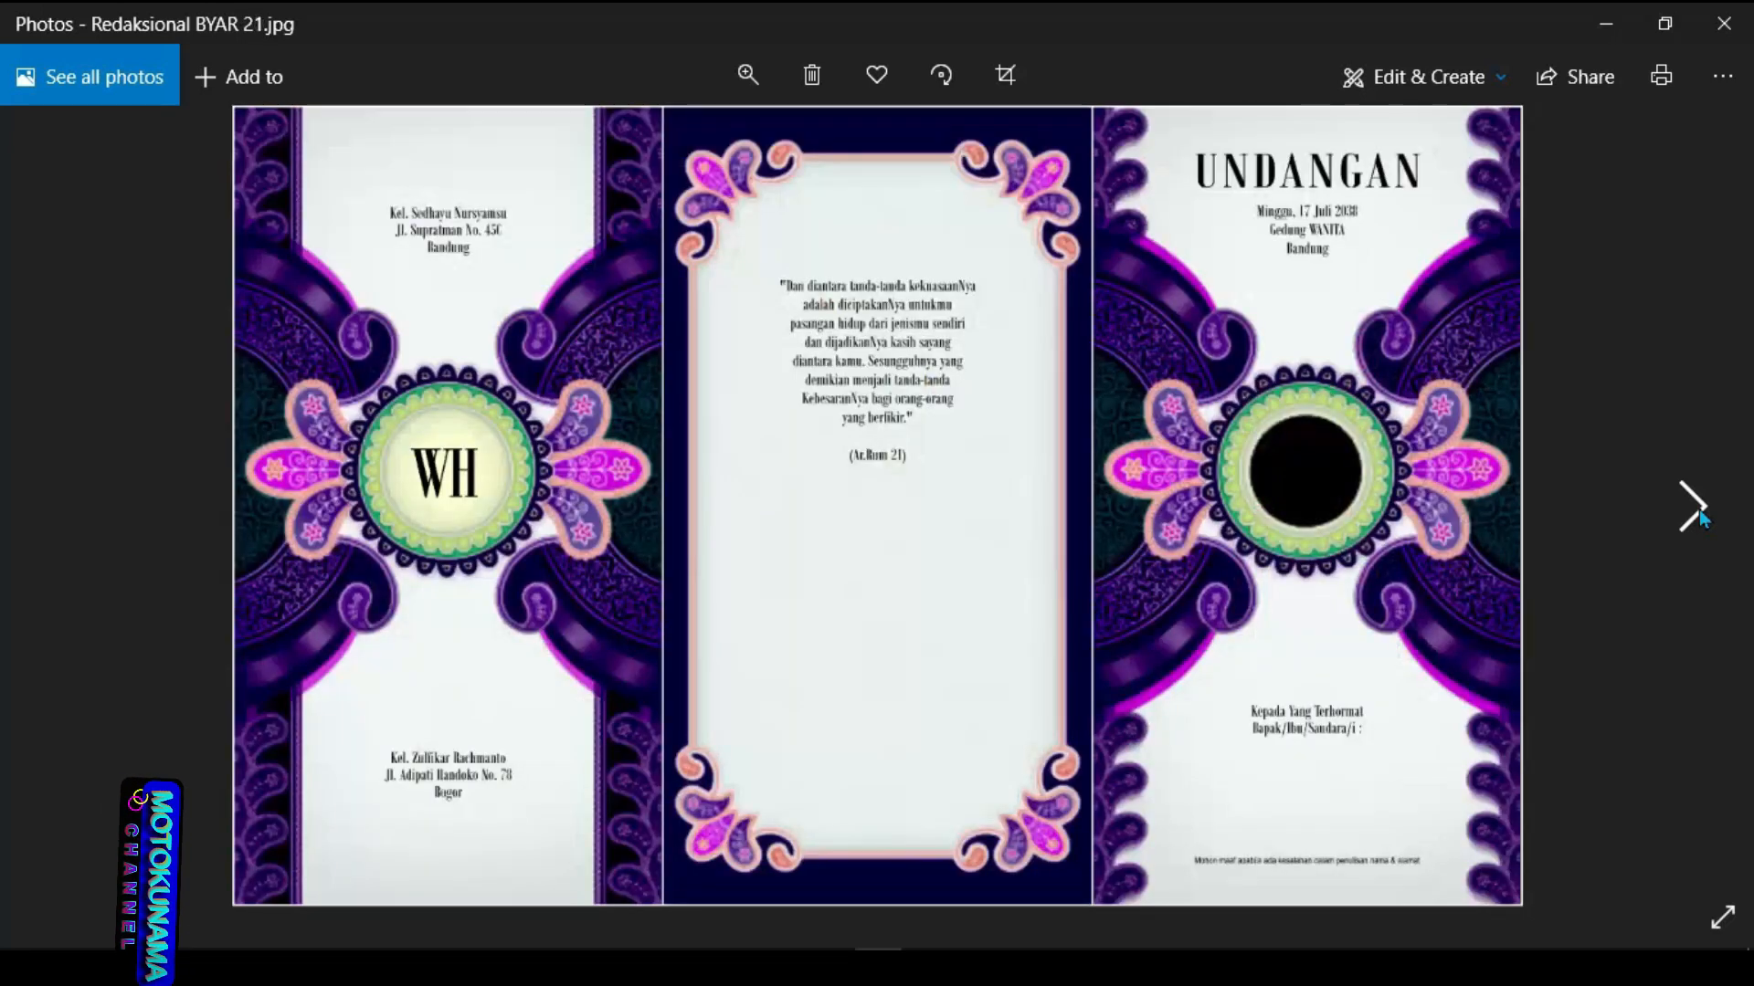
pyautogui.click(1698, 509)
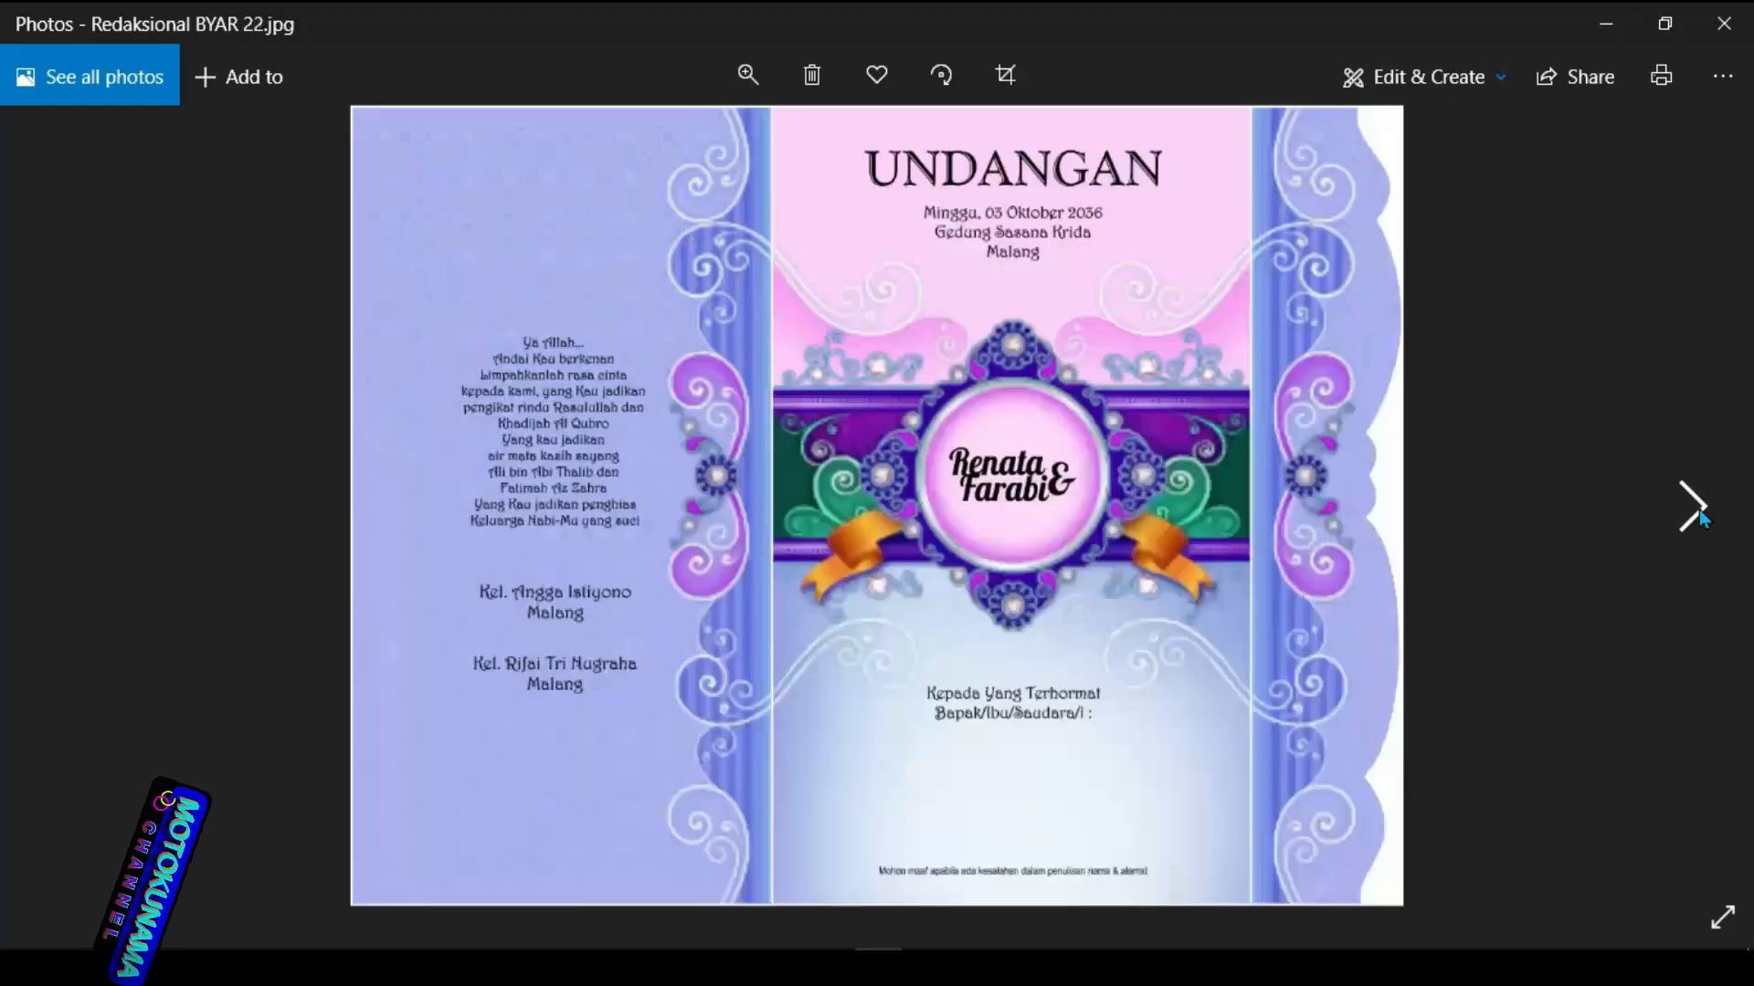
pyautogui.click(1699, 509)
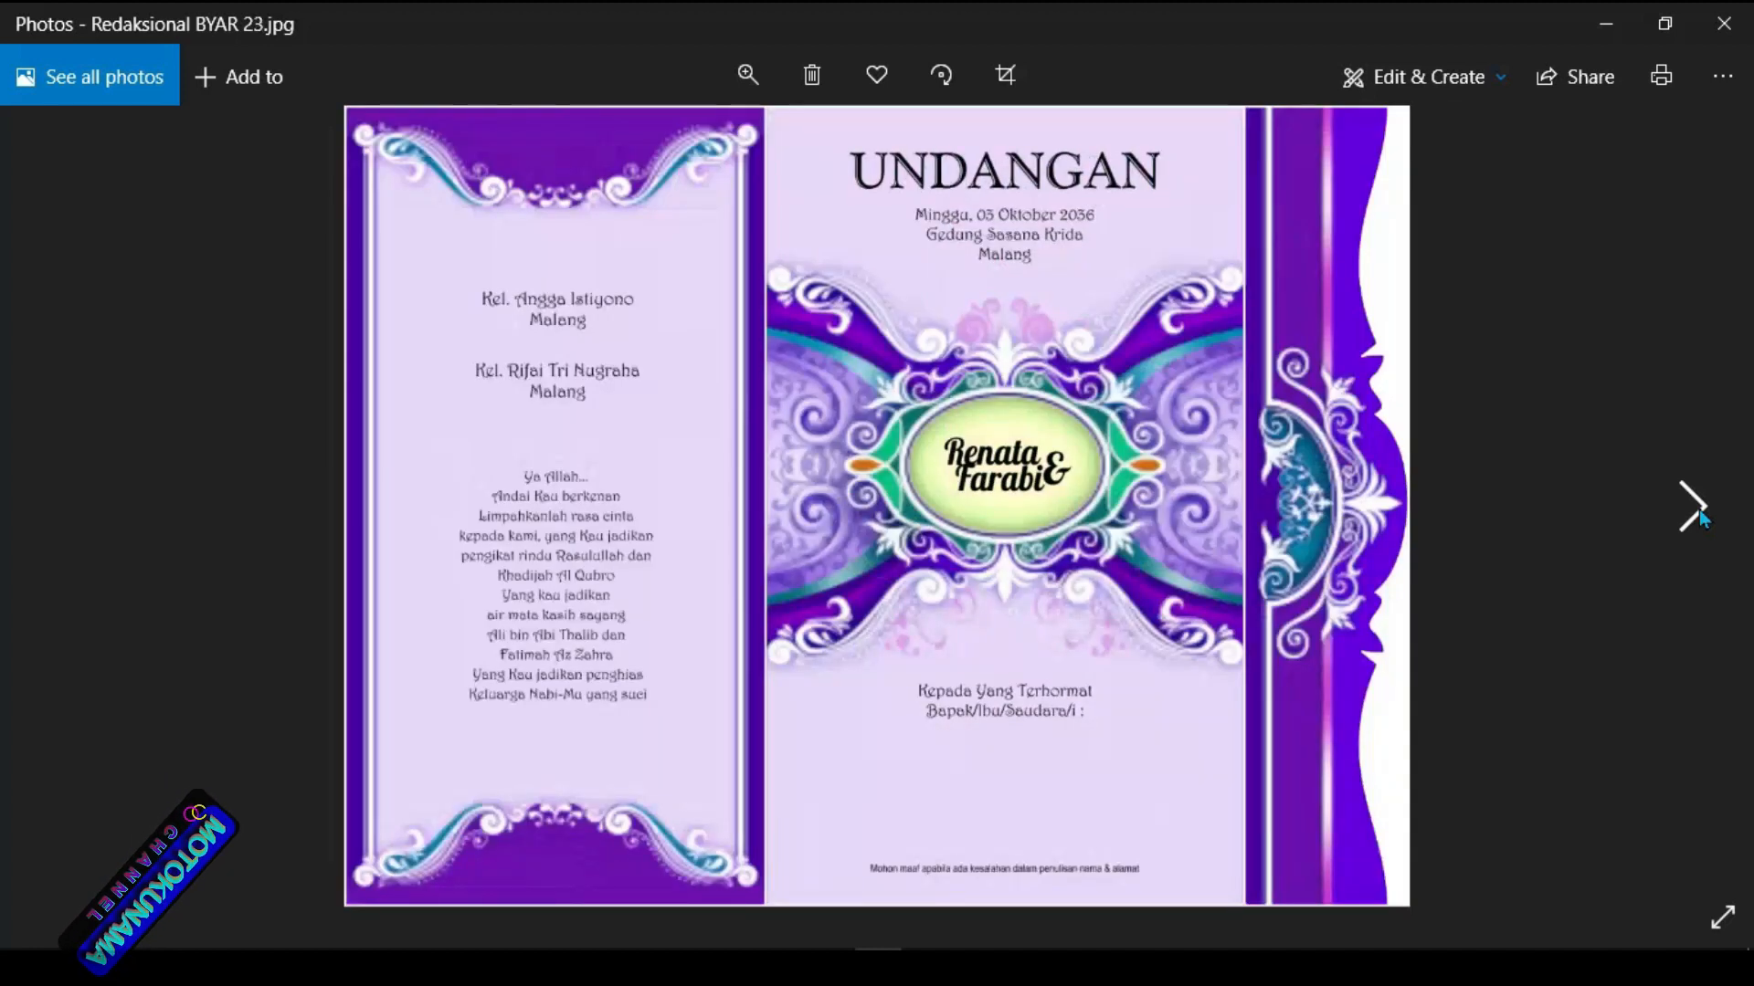
pyautogui.click(1698, 510)
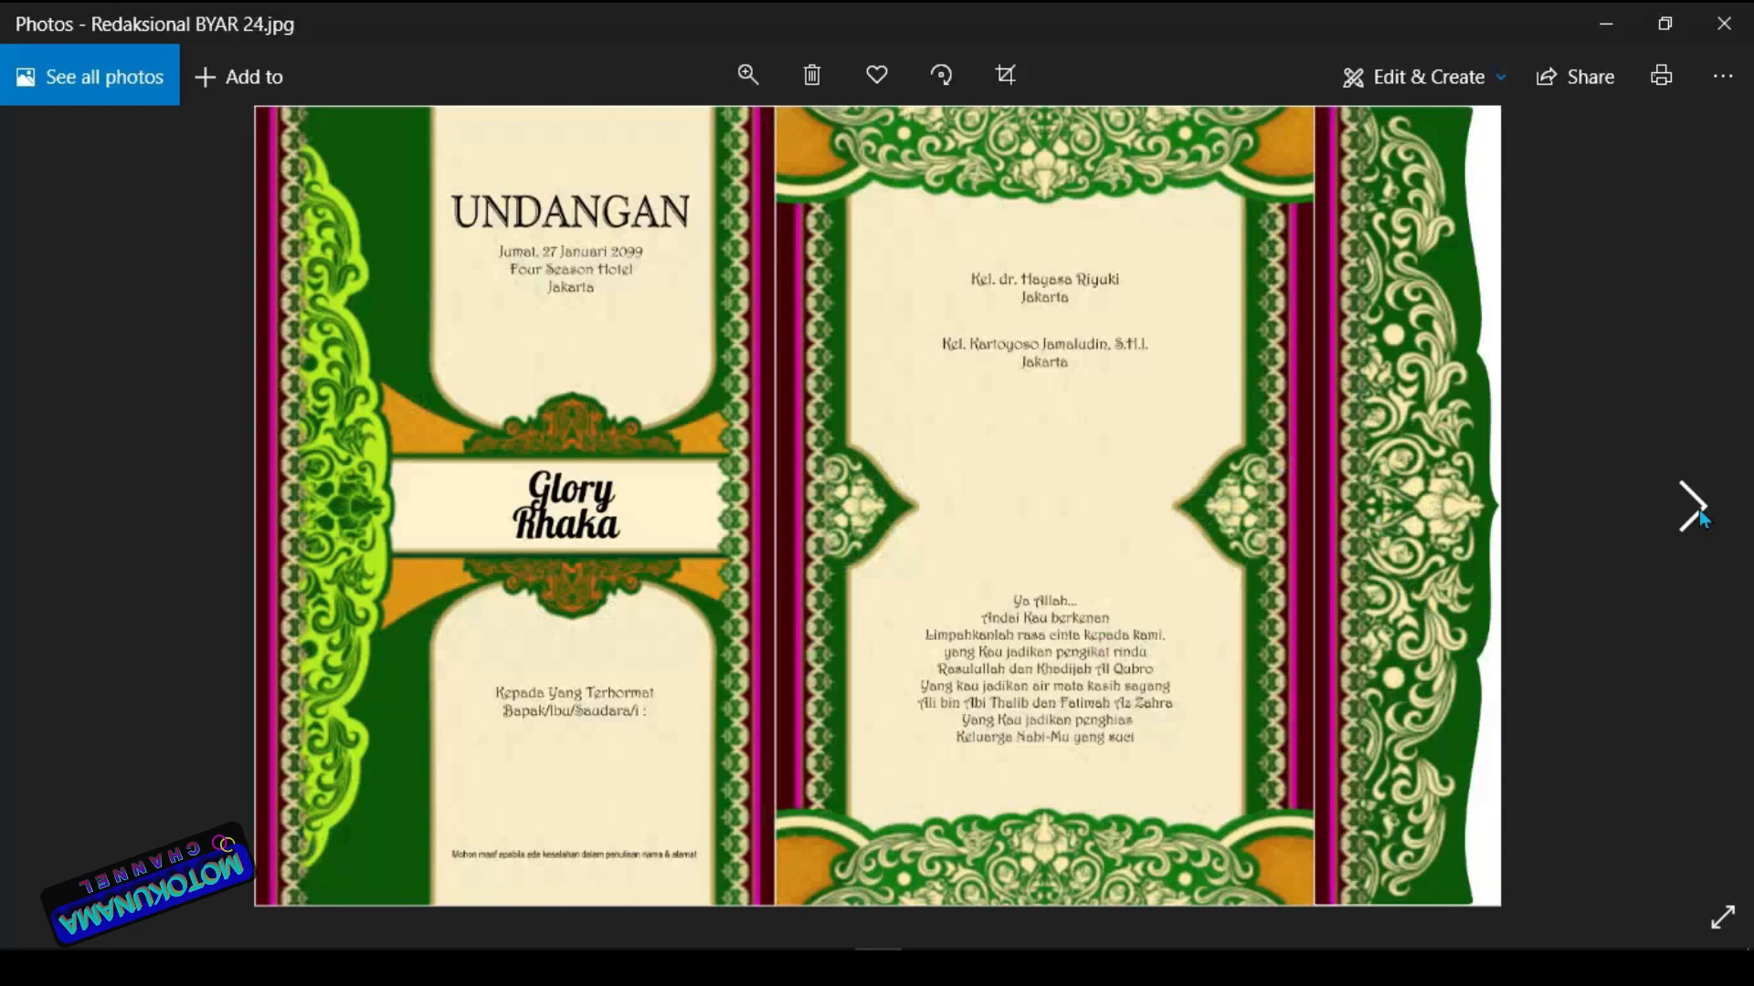
pyautogui.click(1699, 510)
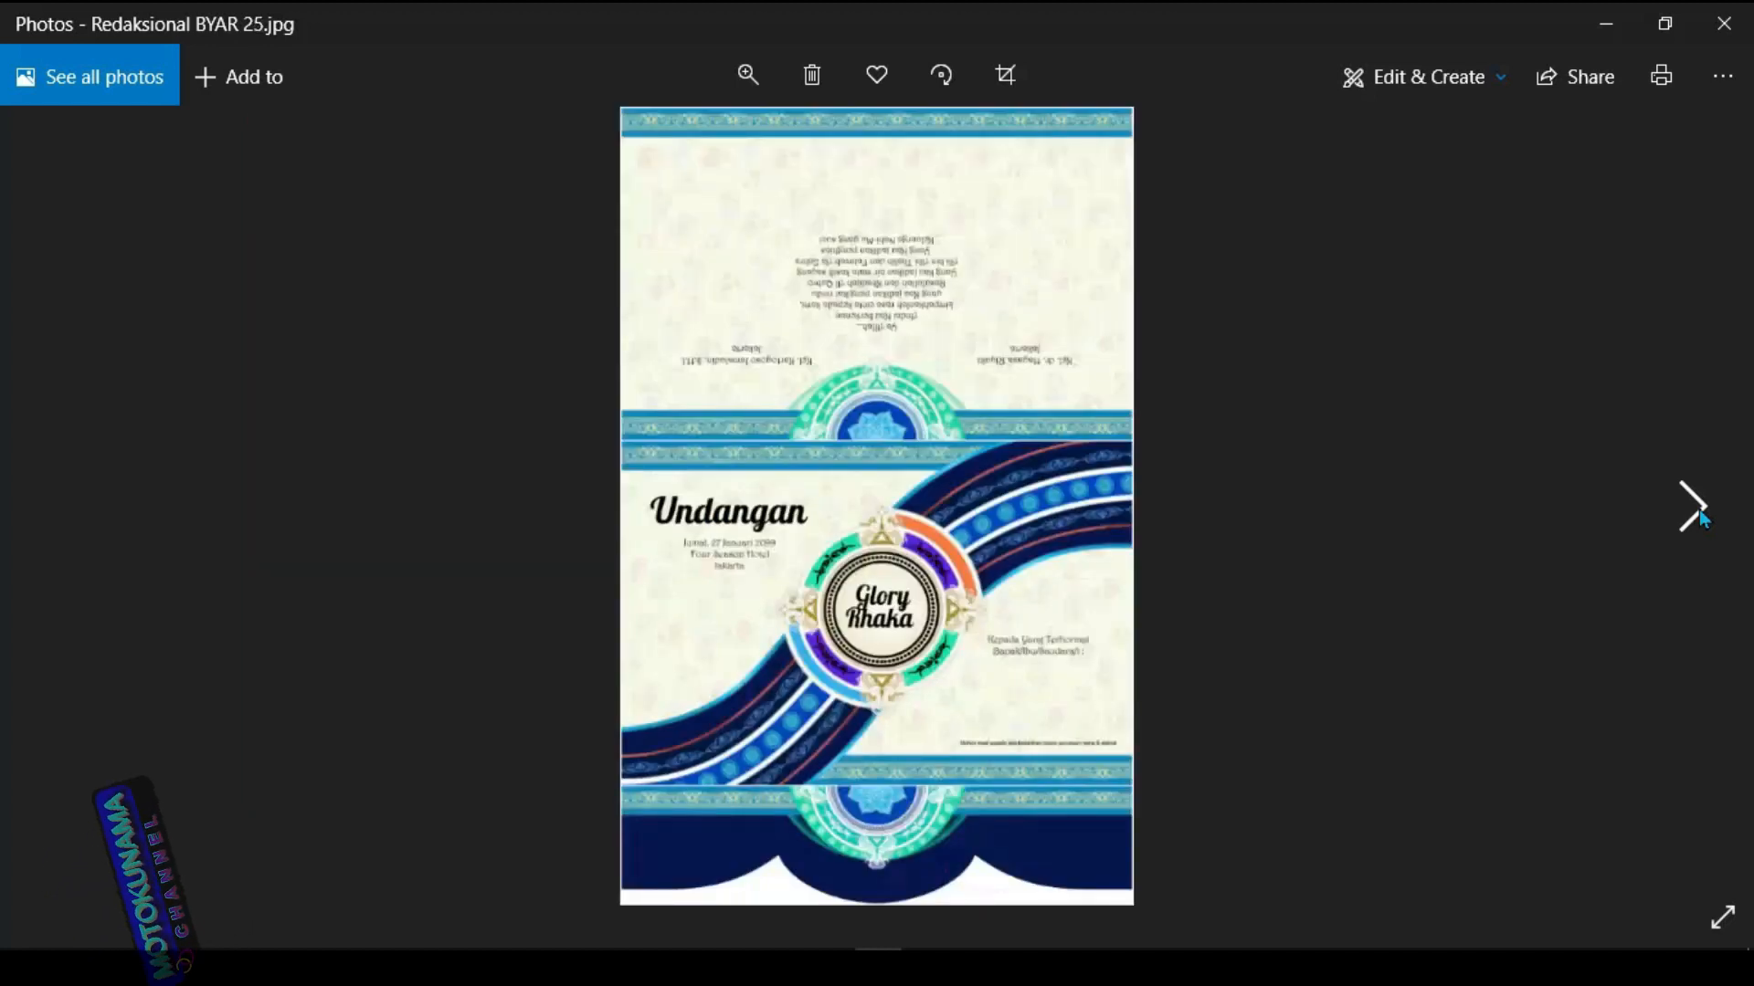
pyautogui.click(1698, 509)
pyautogui.click(1698, 510)
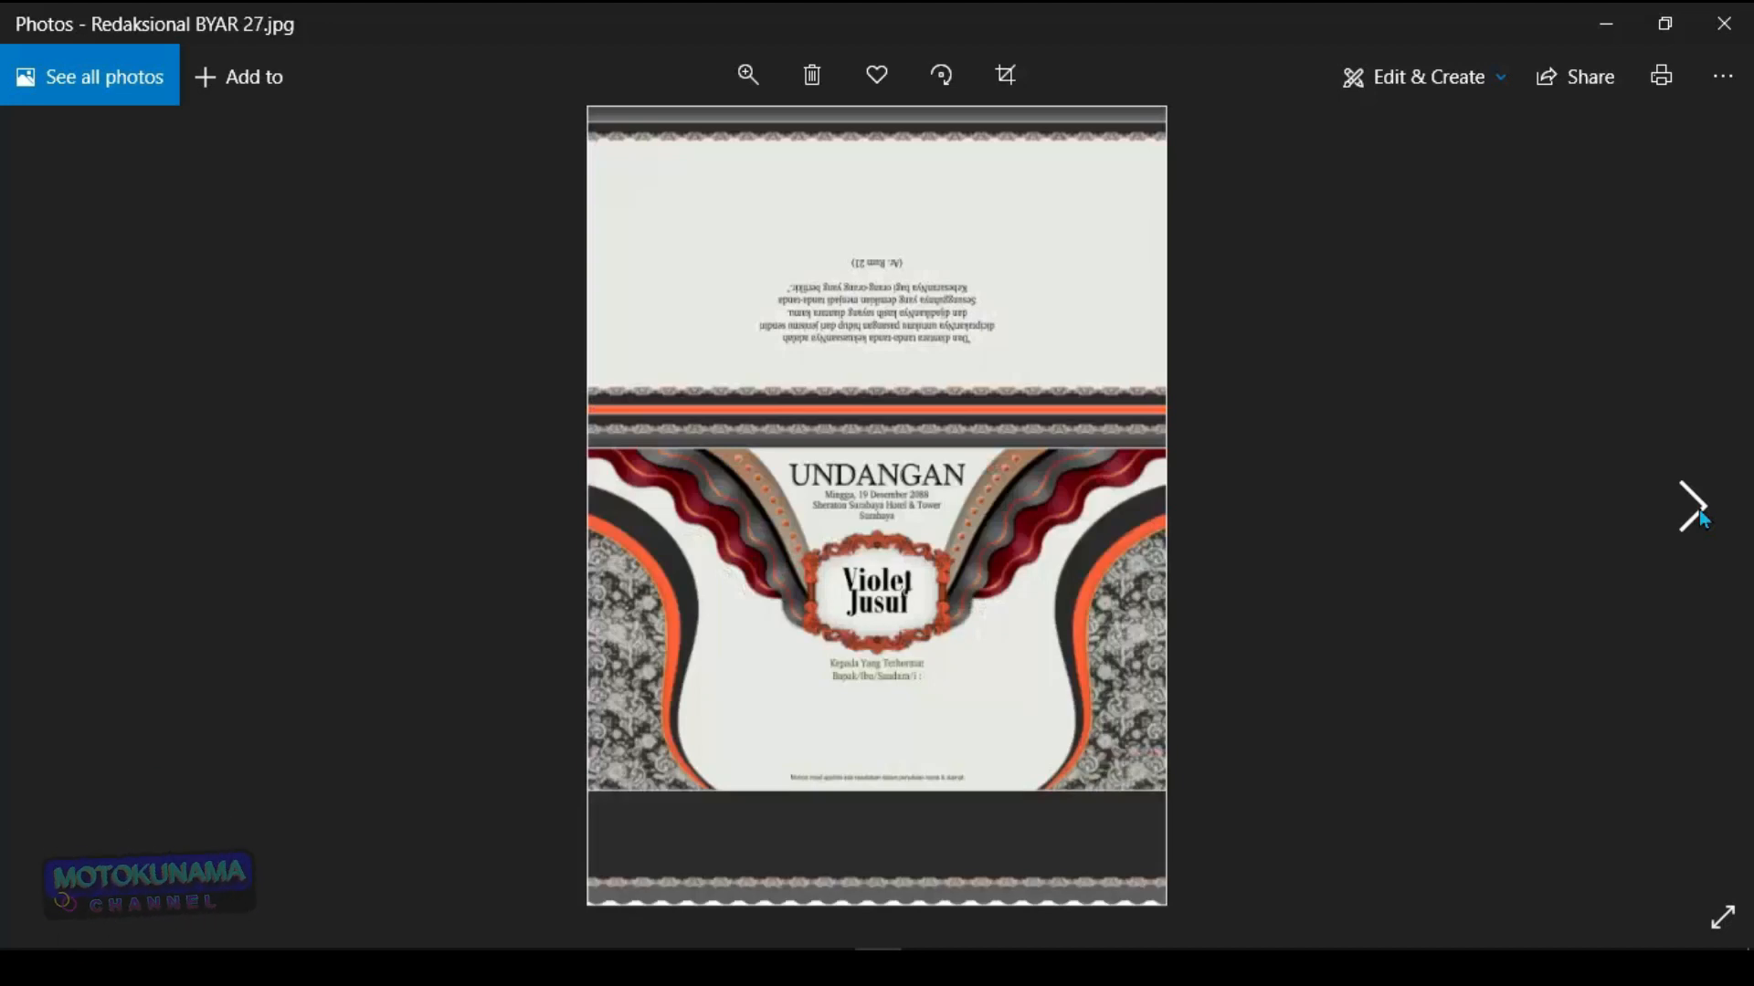
pyautogui.click(1698, 509)
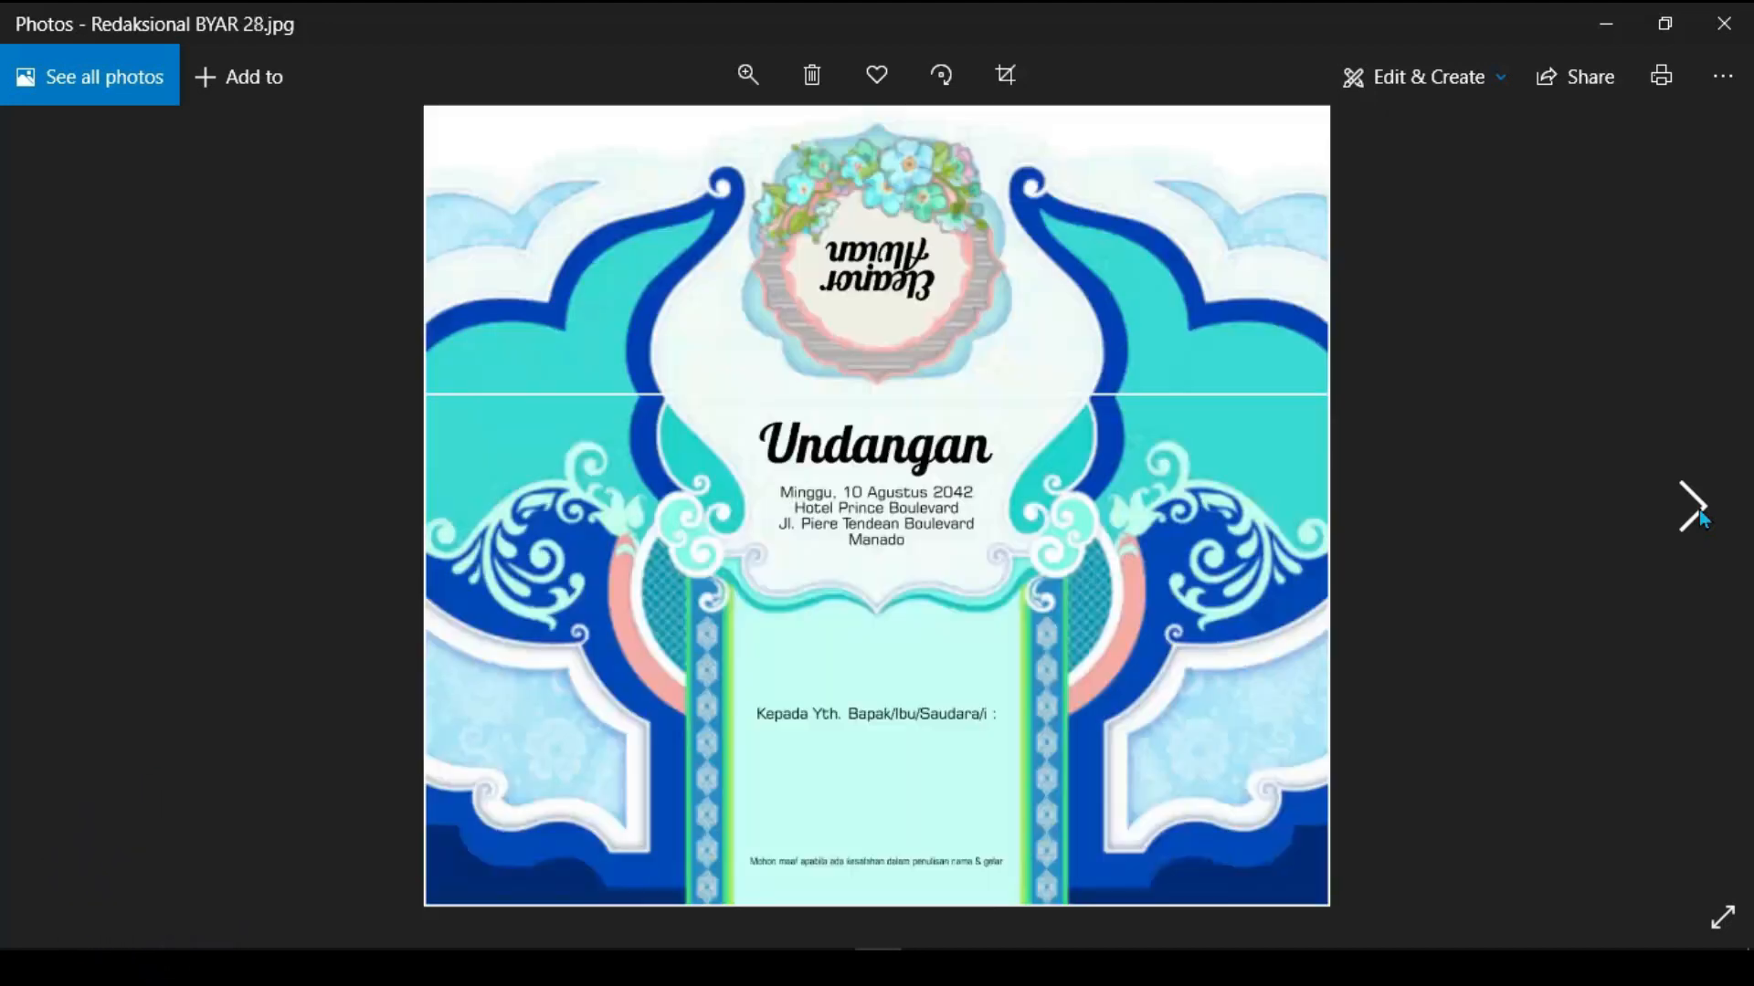
pyautogui.click(1698, 510)
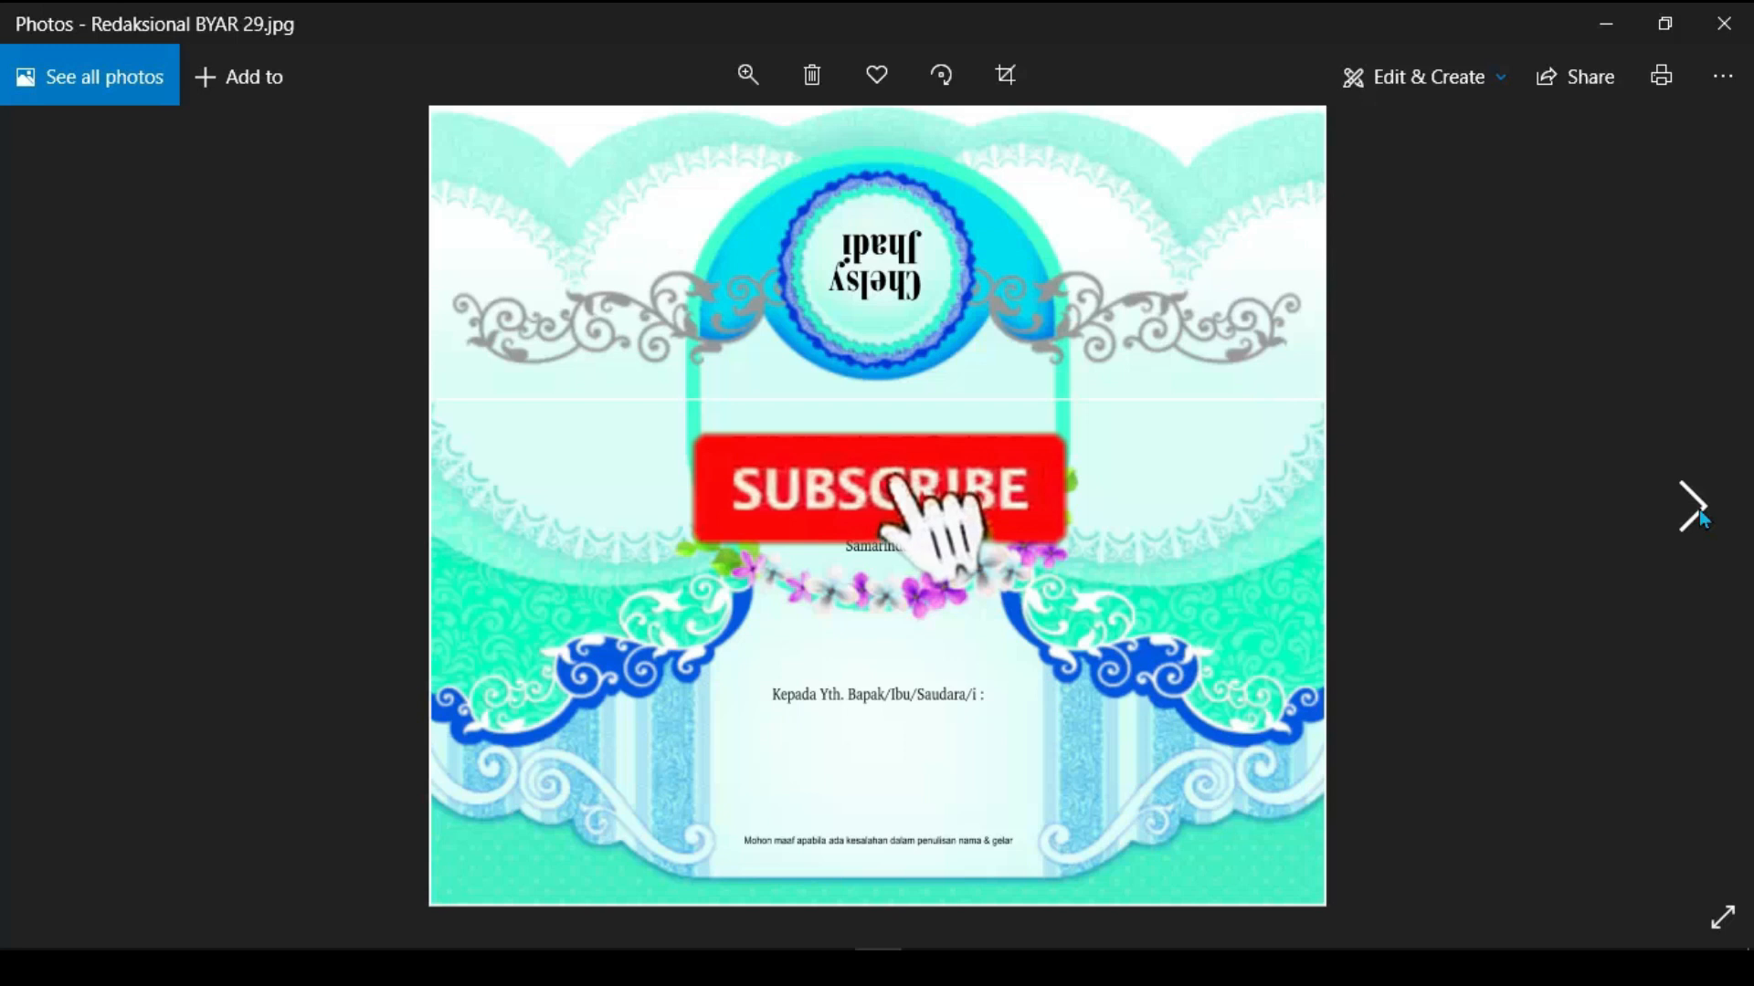
pyautogui.click(1698, 509)
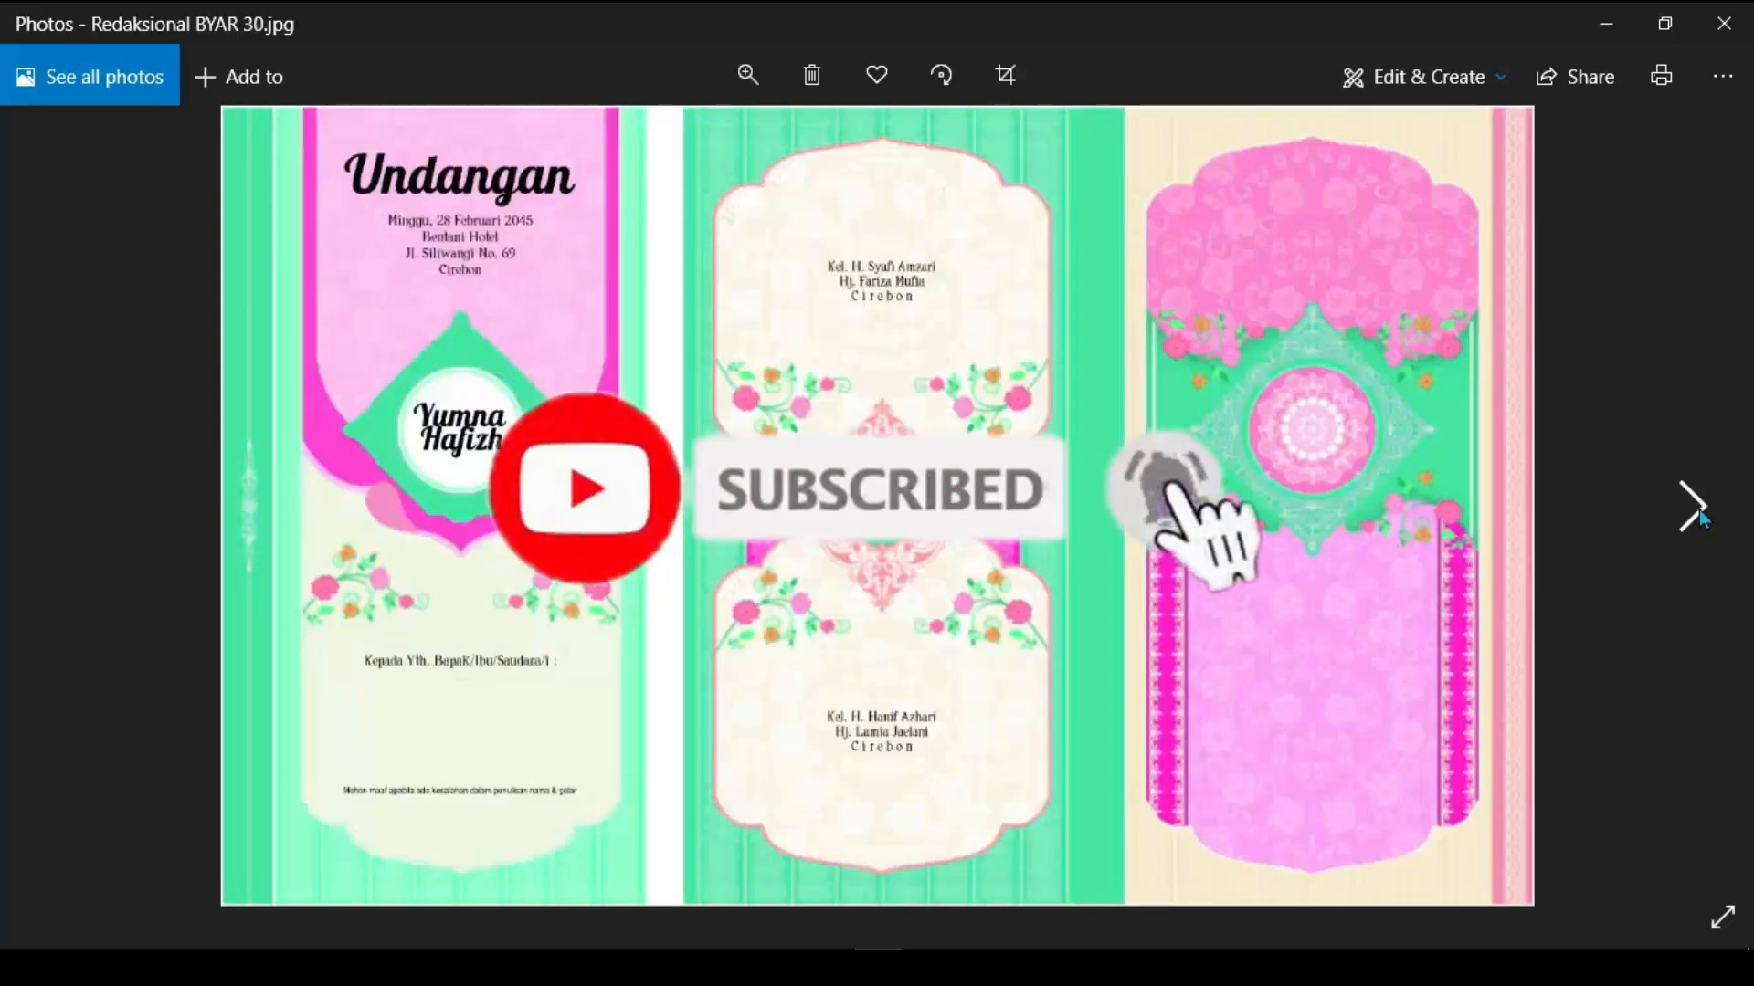
pyautogui.click(1698, 509)
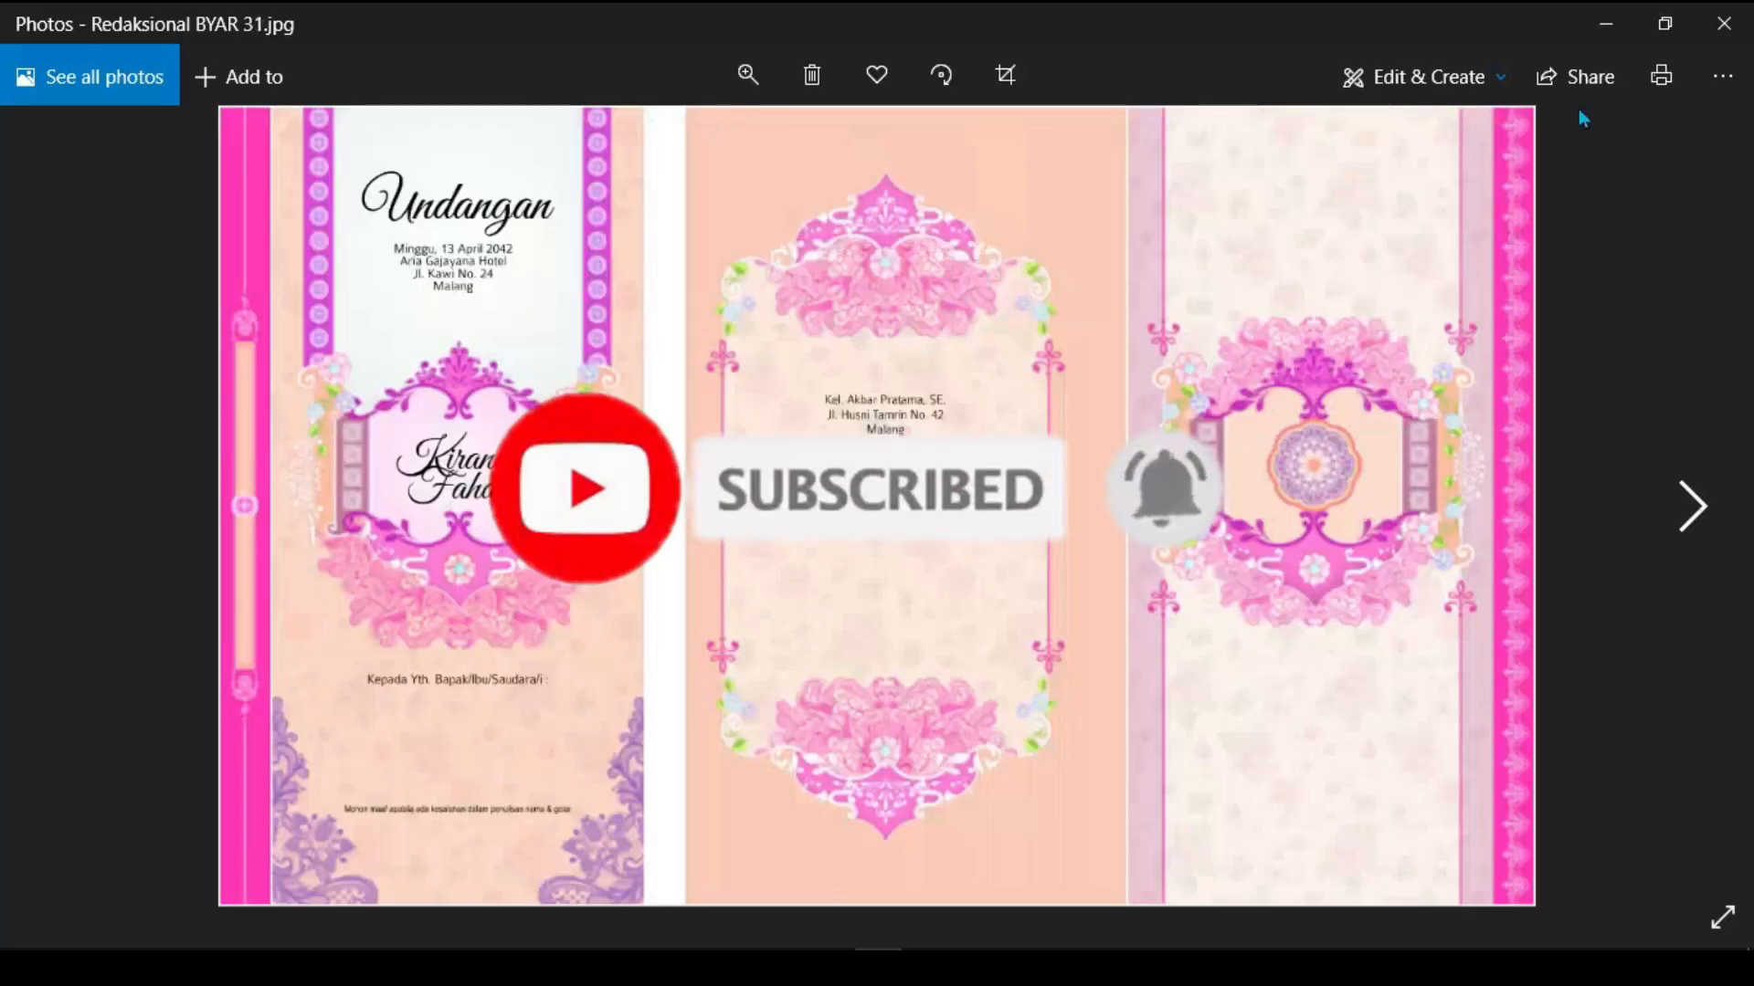
# Minimize the image viewer and look back up through the thumbnails in the PREVIEW folder
pyautogui.click(1607, 36)
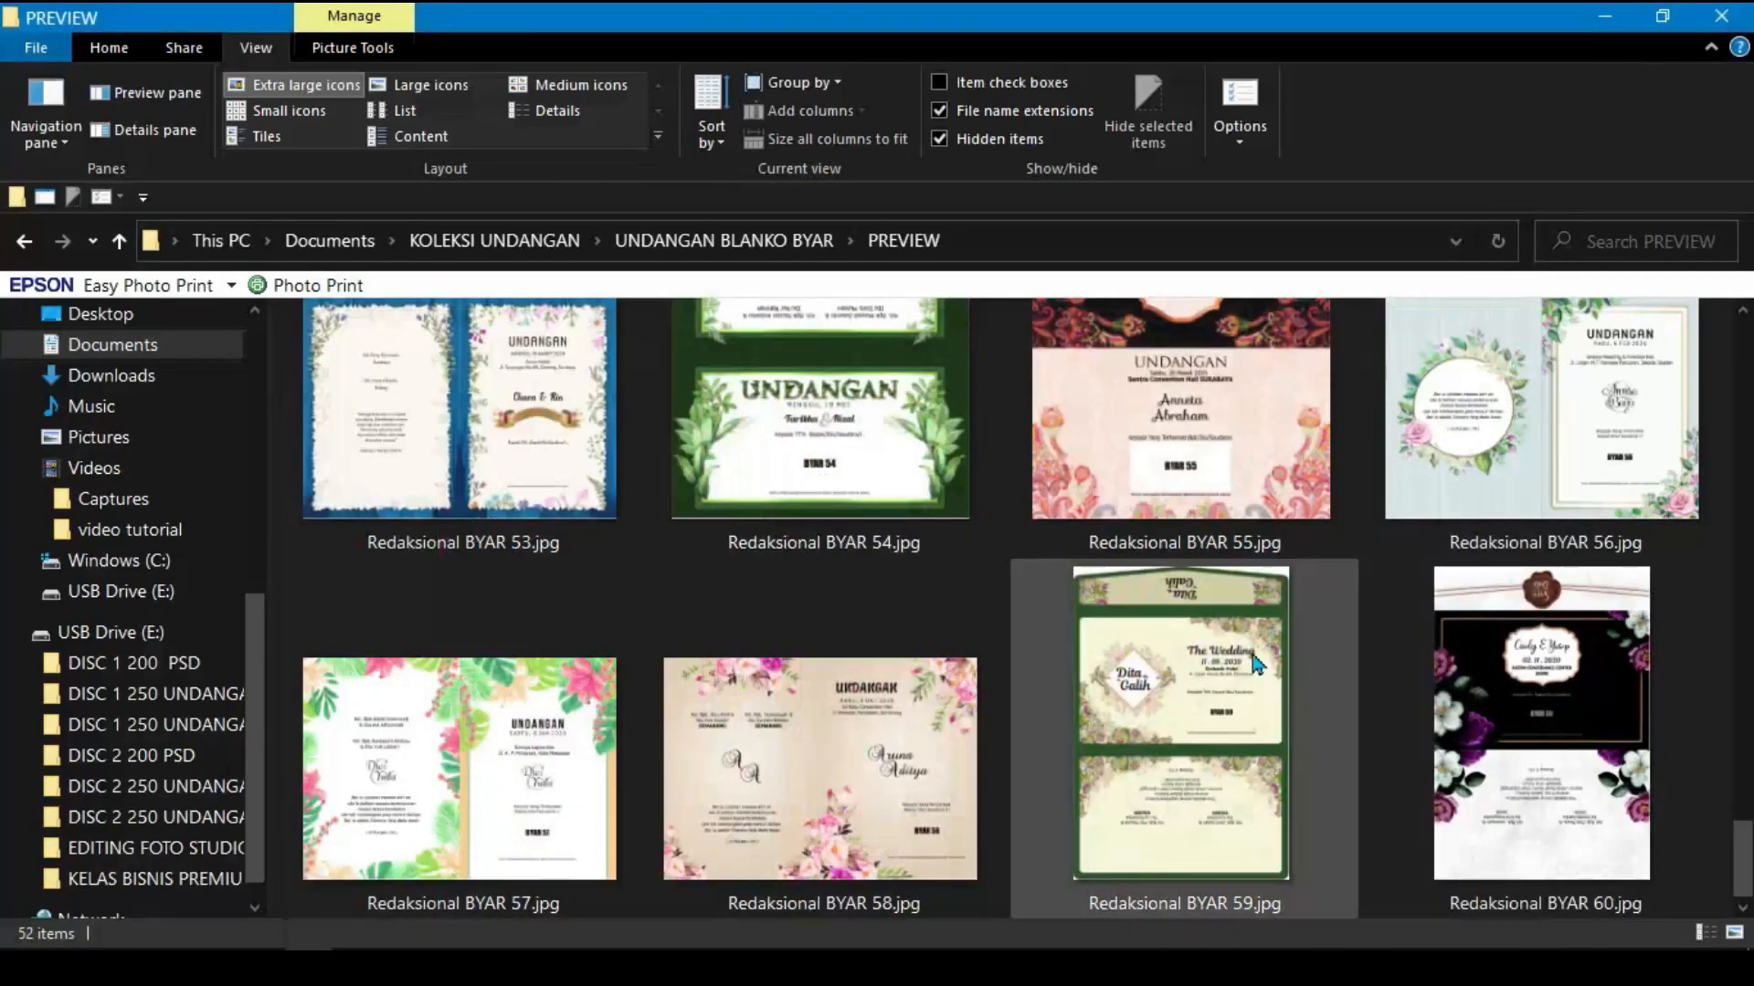
pyautogui.scroll(3, 1259, 664)
pyautogui.scroll(5, 1258, 664)
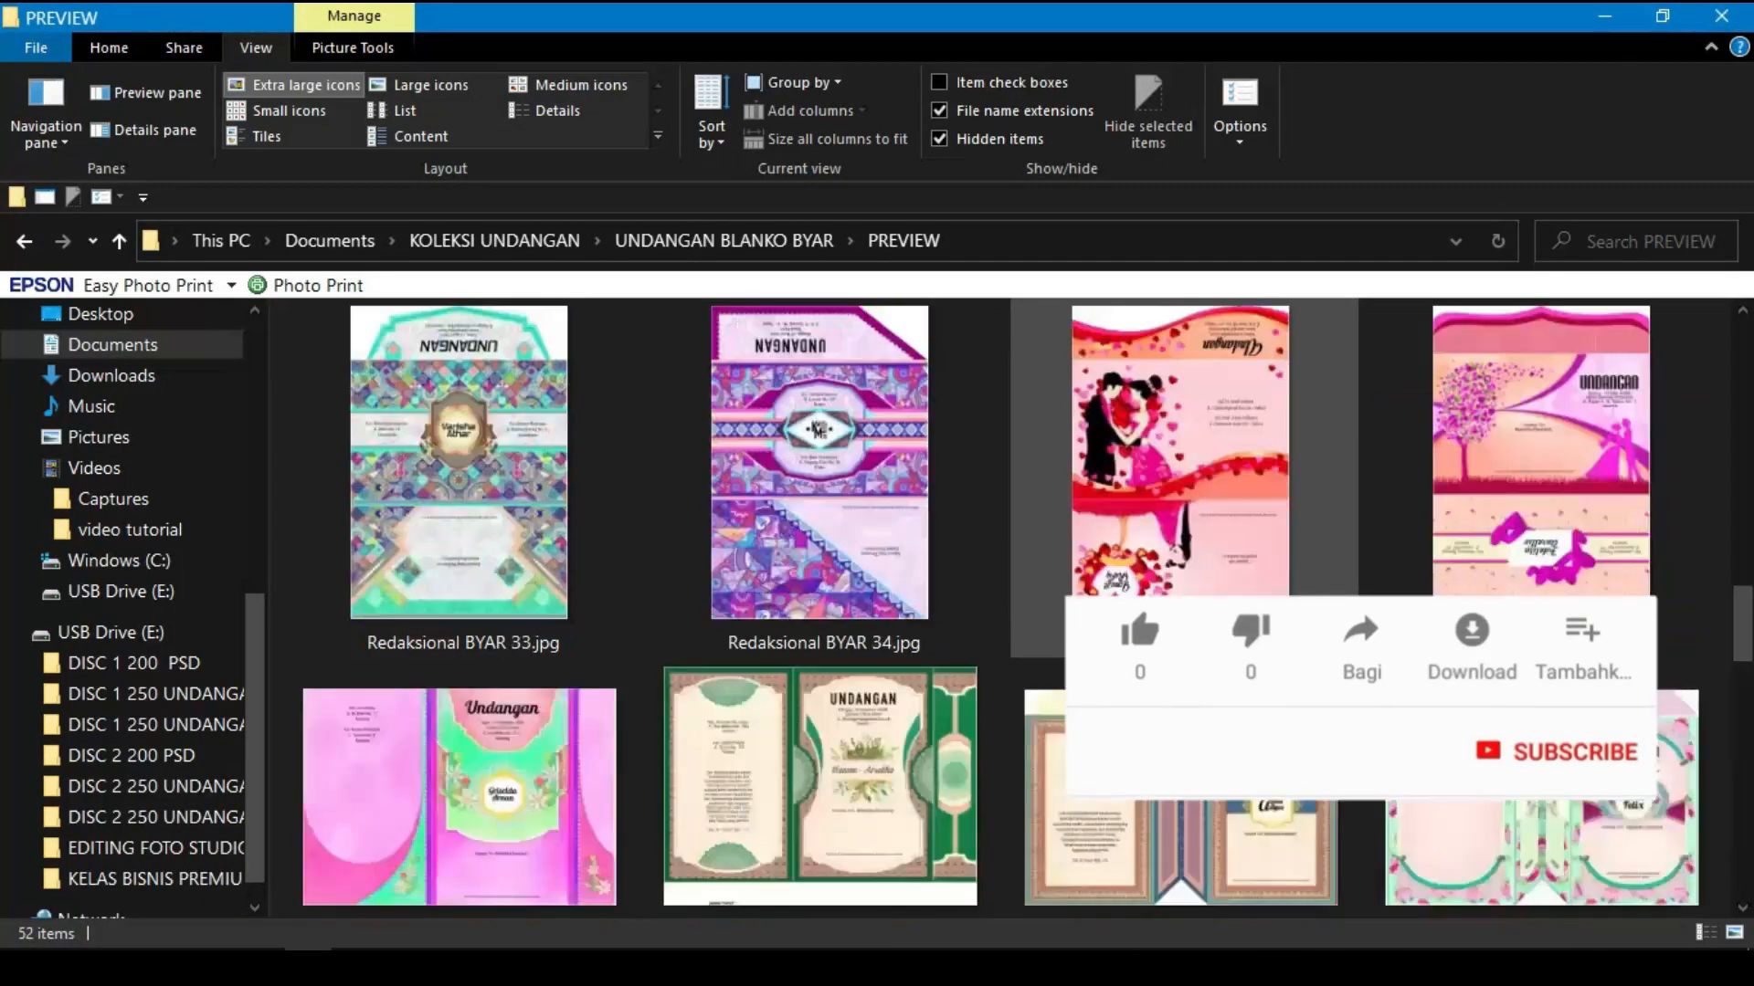
# Show the invitation images in the PREVIEW folder as large icons
pyautogui.scroll(6, 1259, 664)
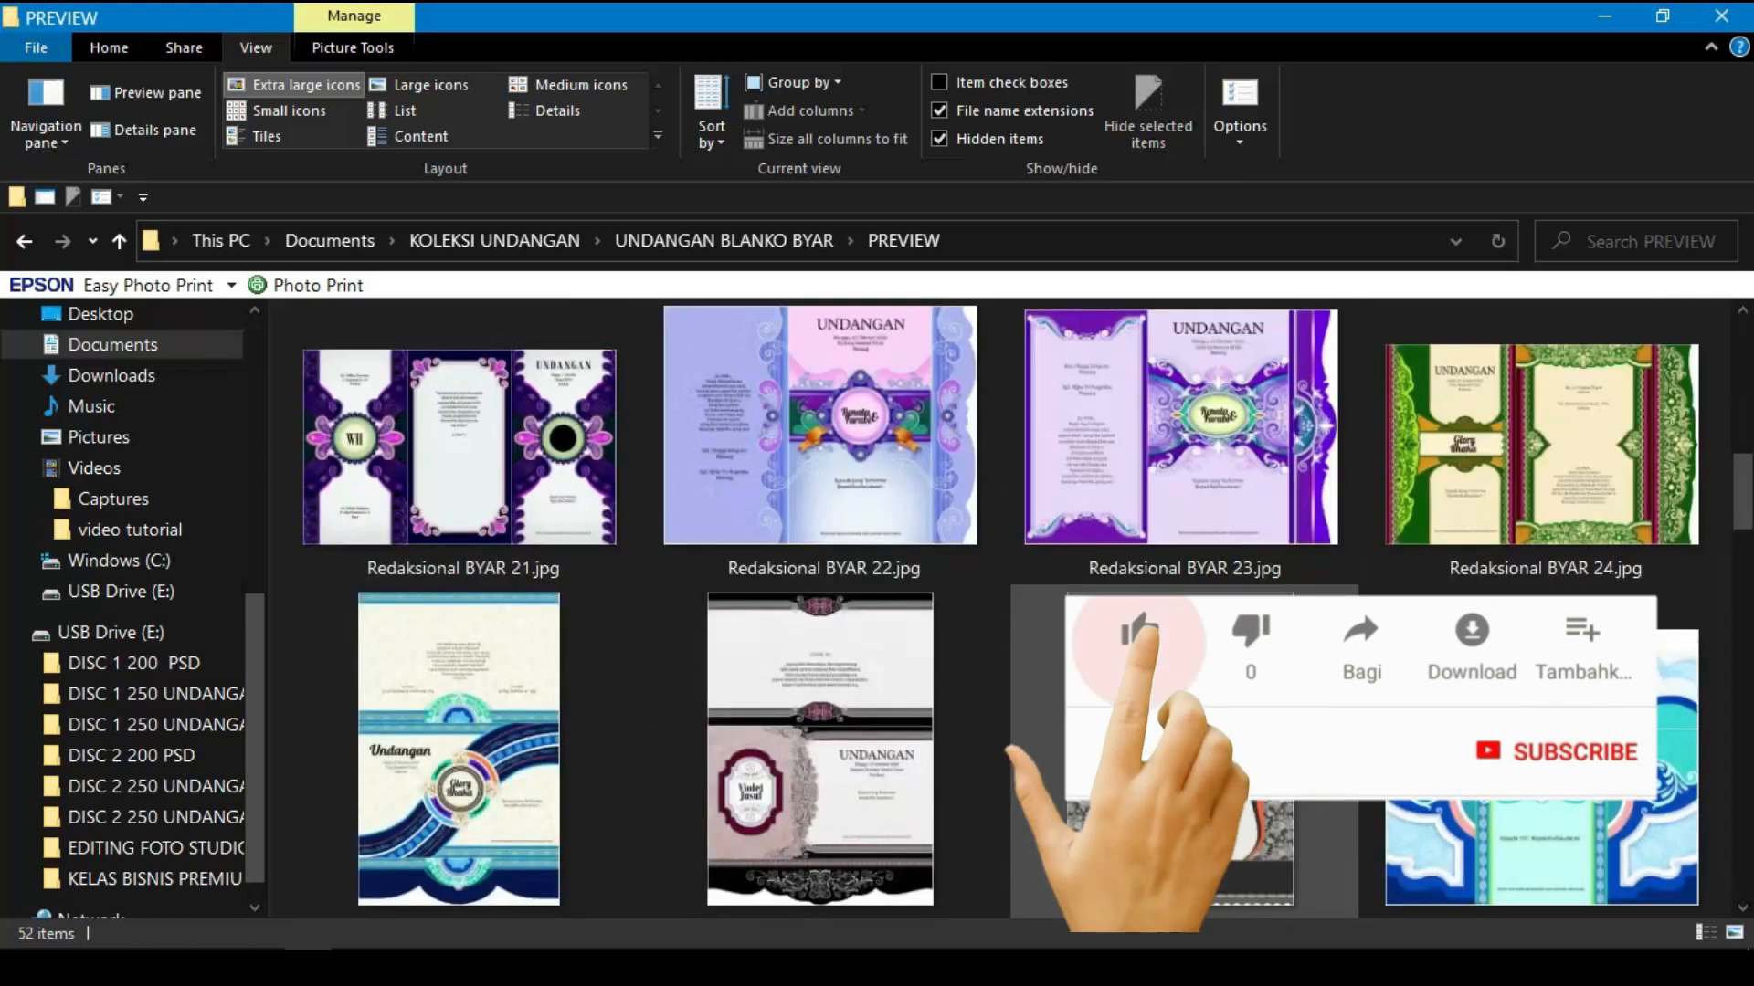
pyautogui.scroll(2, 1258, 664)
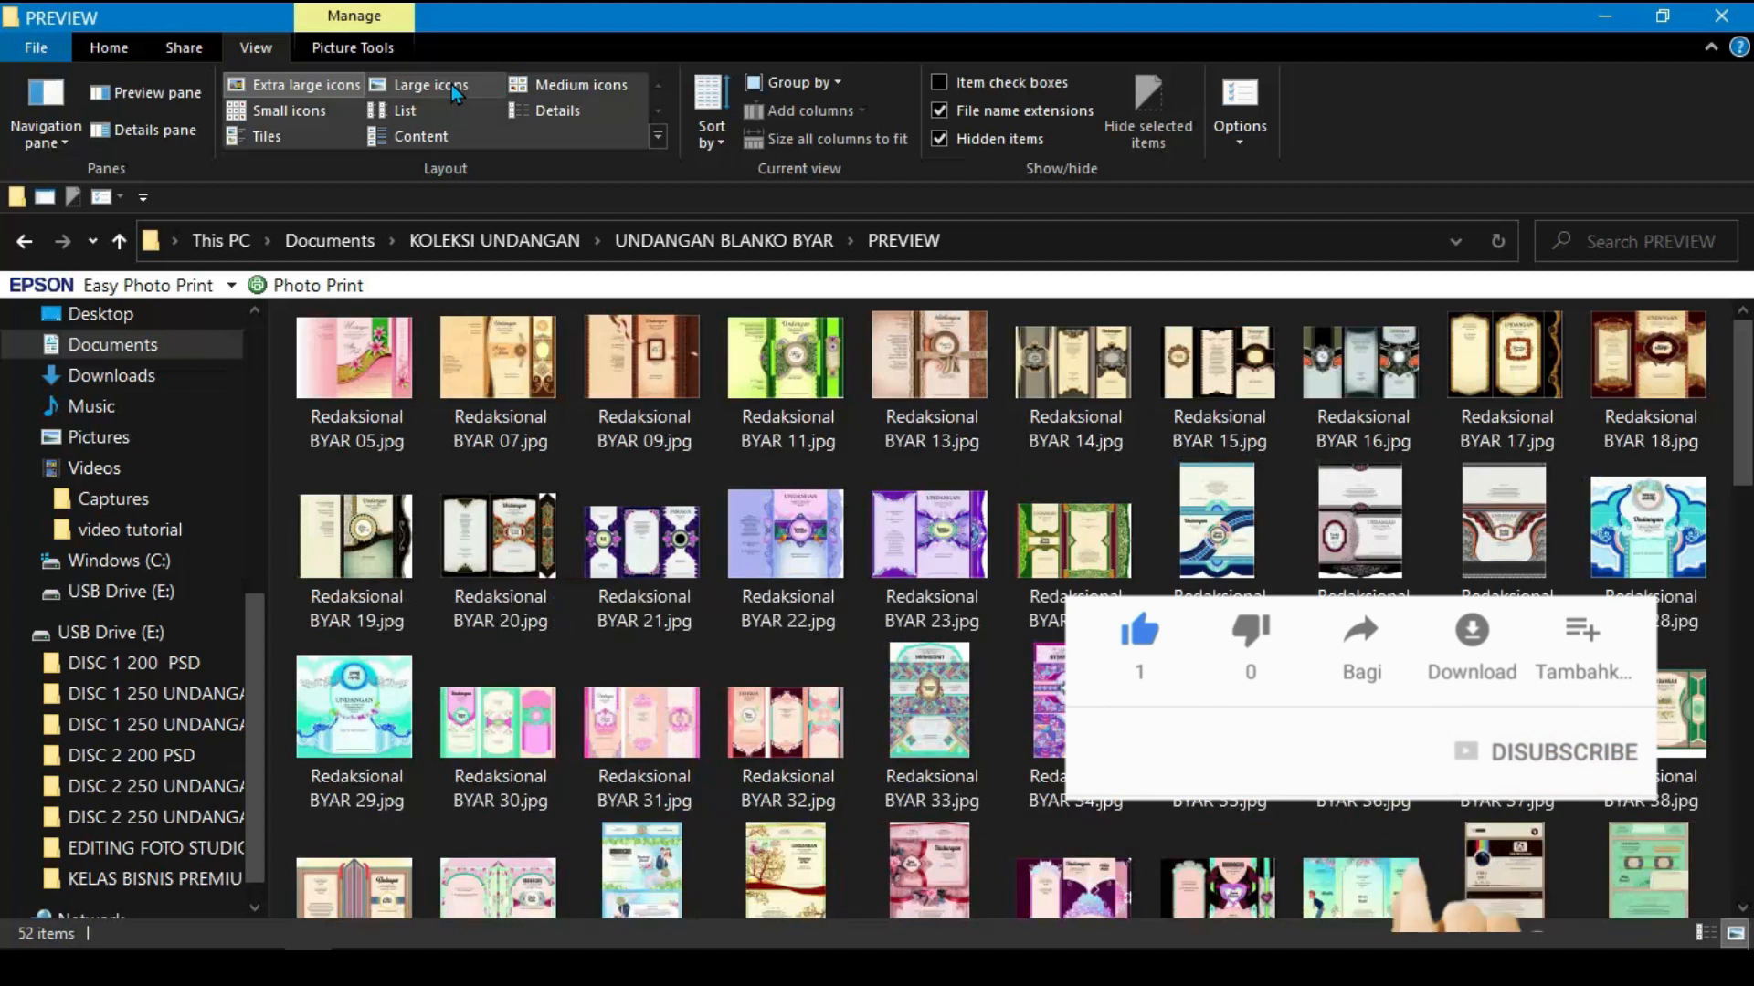
pyautogui.click(447, 85)
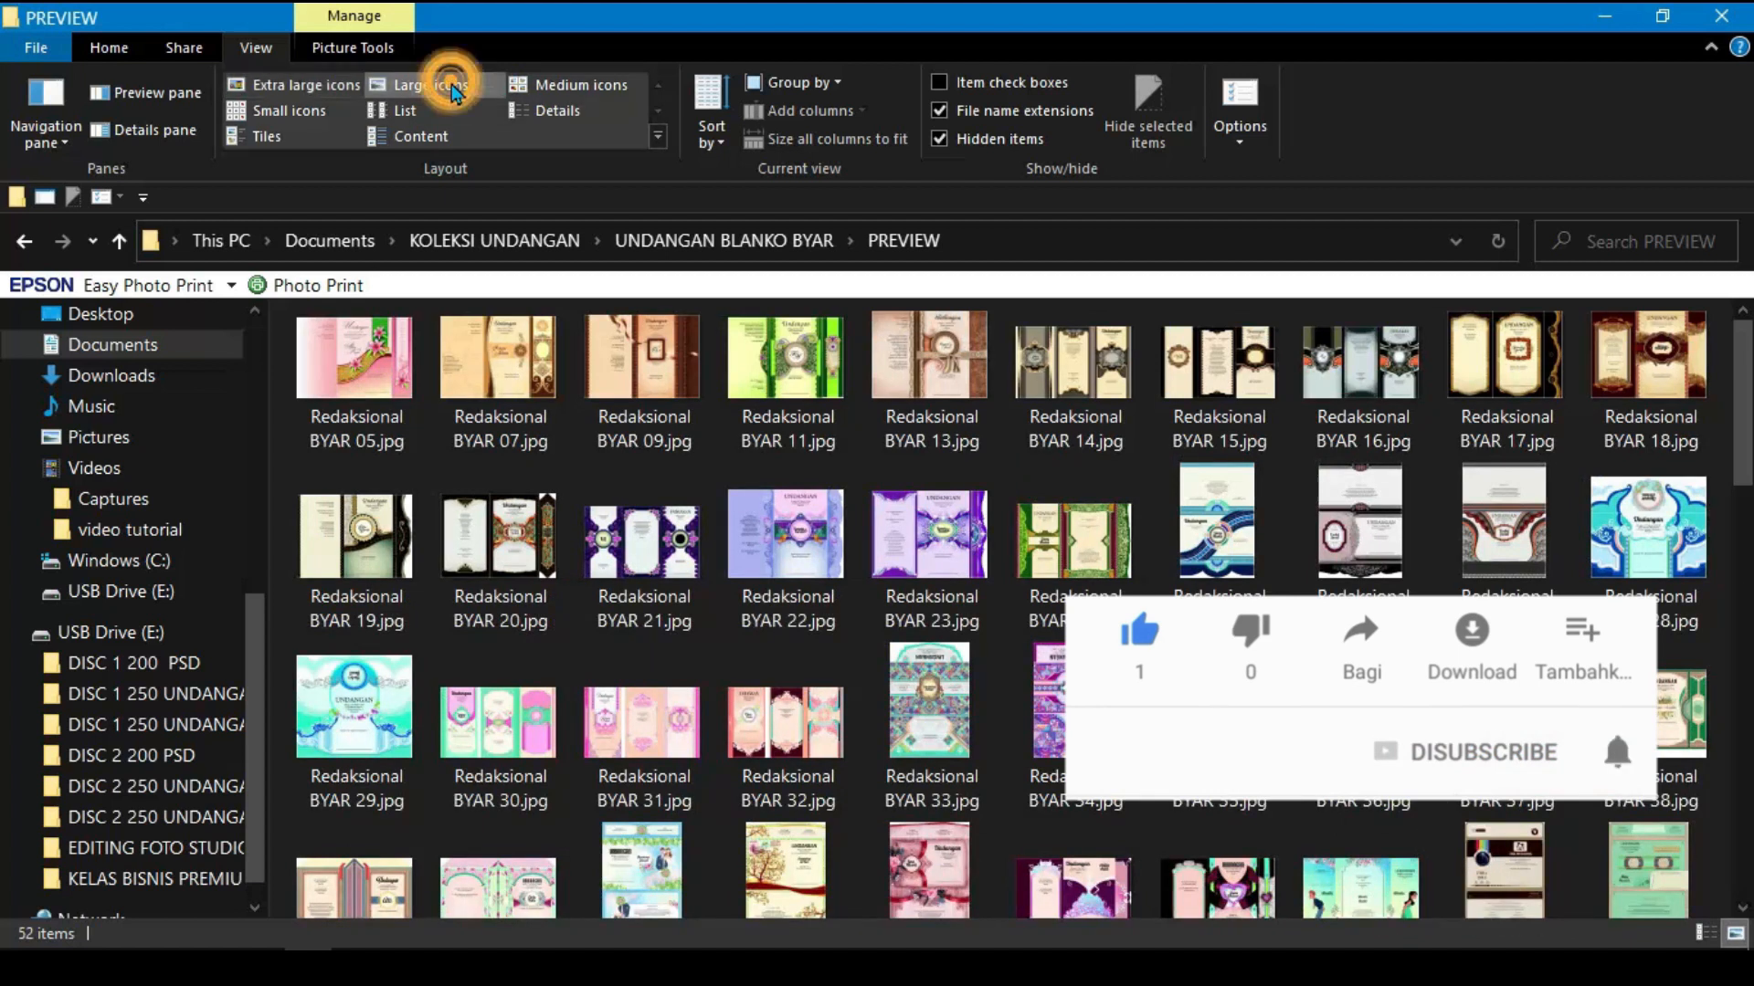
# Leave the PREVIEW folder and open the BYAR folder inside UNDANGAN BLANKO BYAR
pyautogui.click(117, 241)
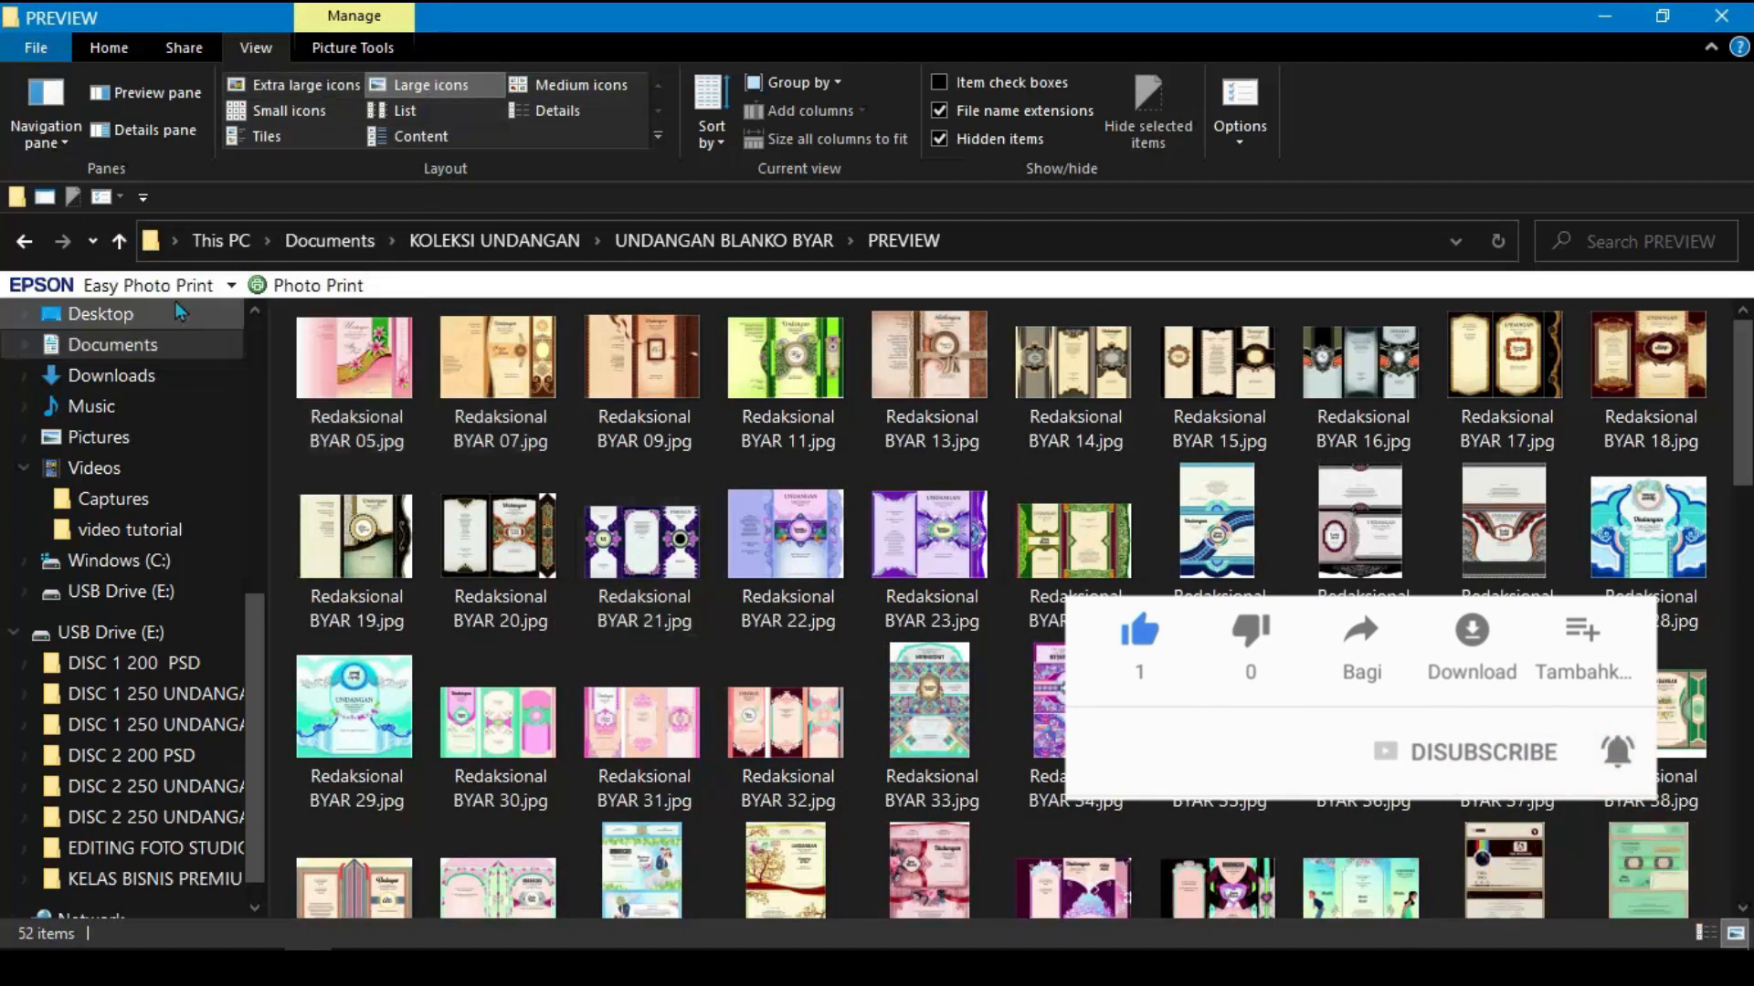
pyautogui.click(129, 248)
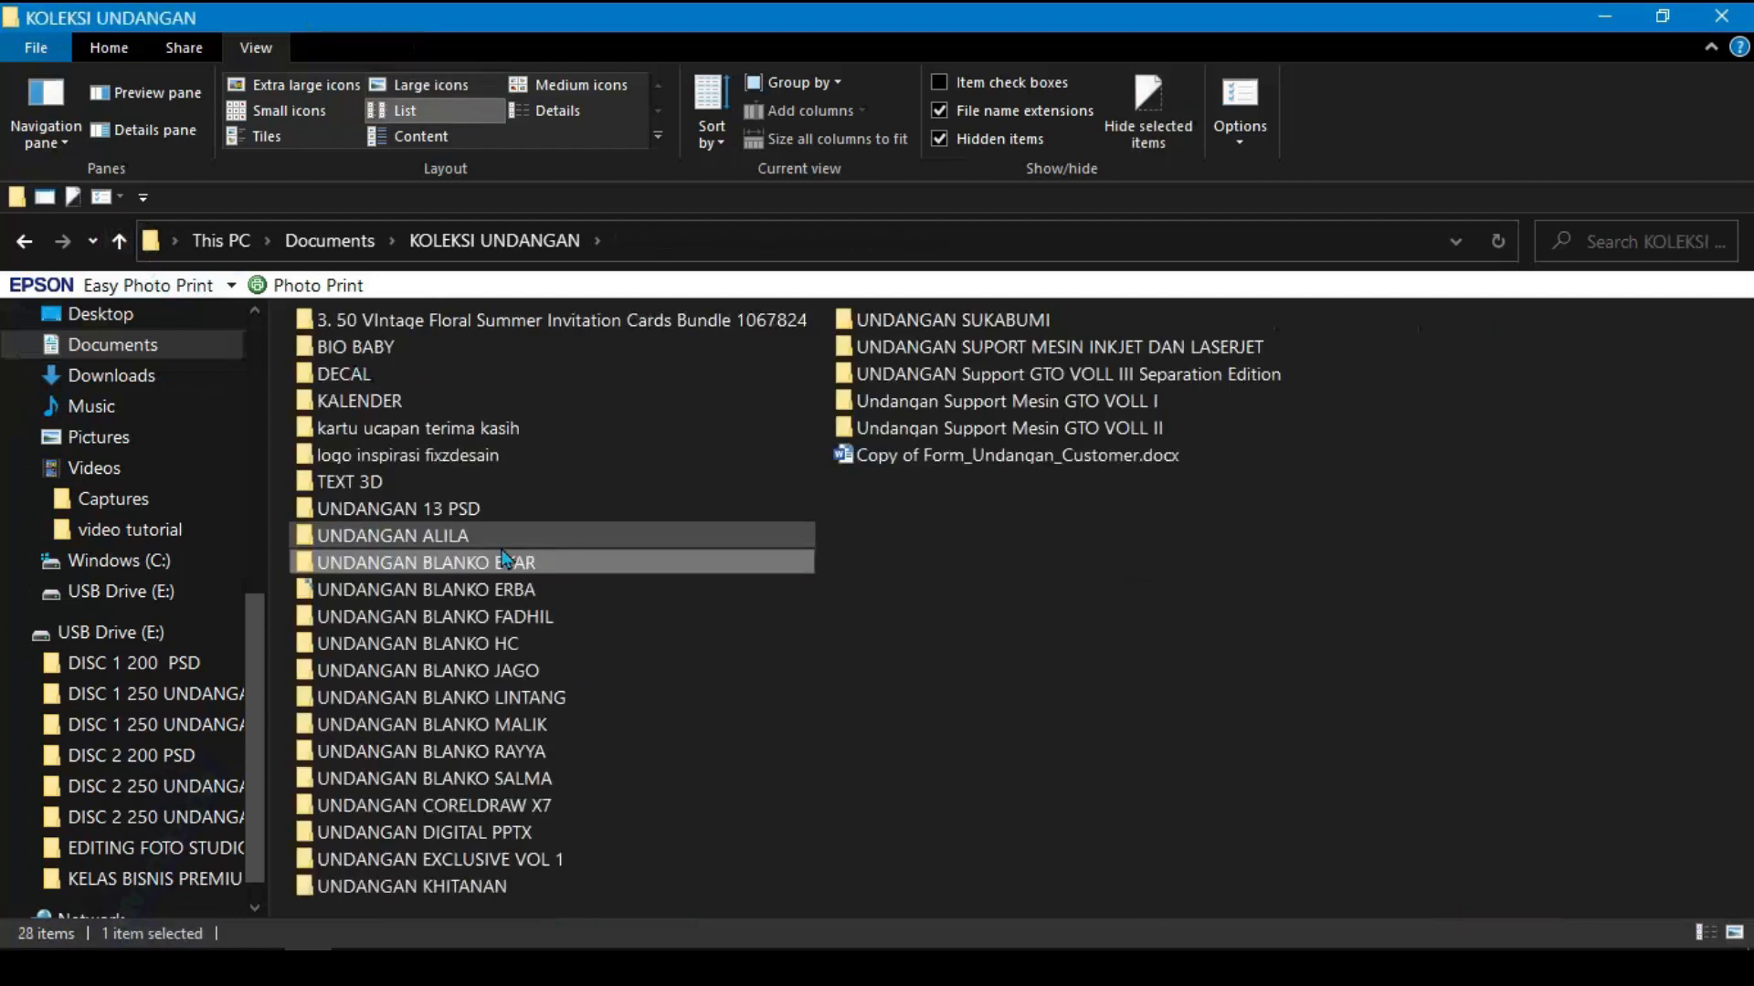
pyautogui.doubleClick(502, 566)
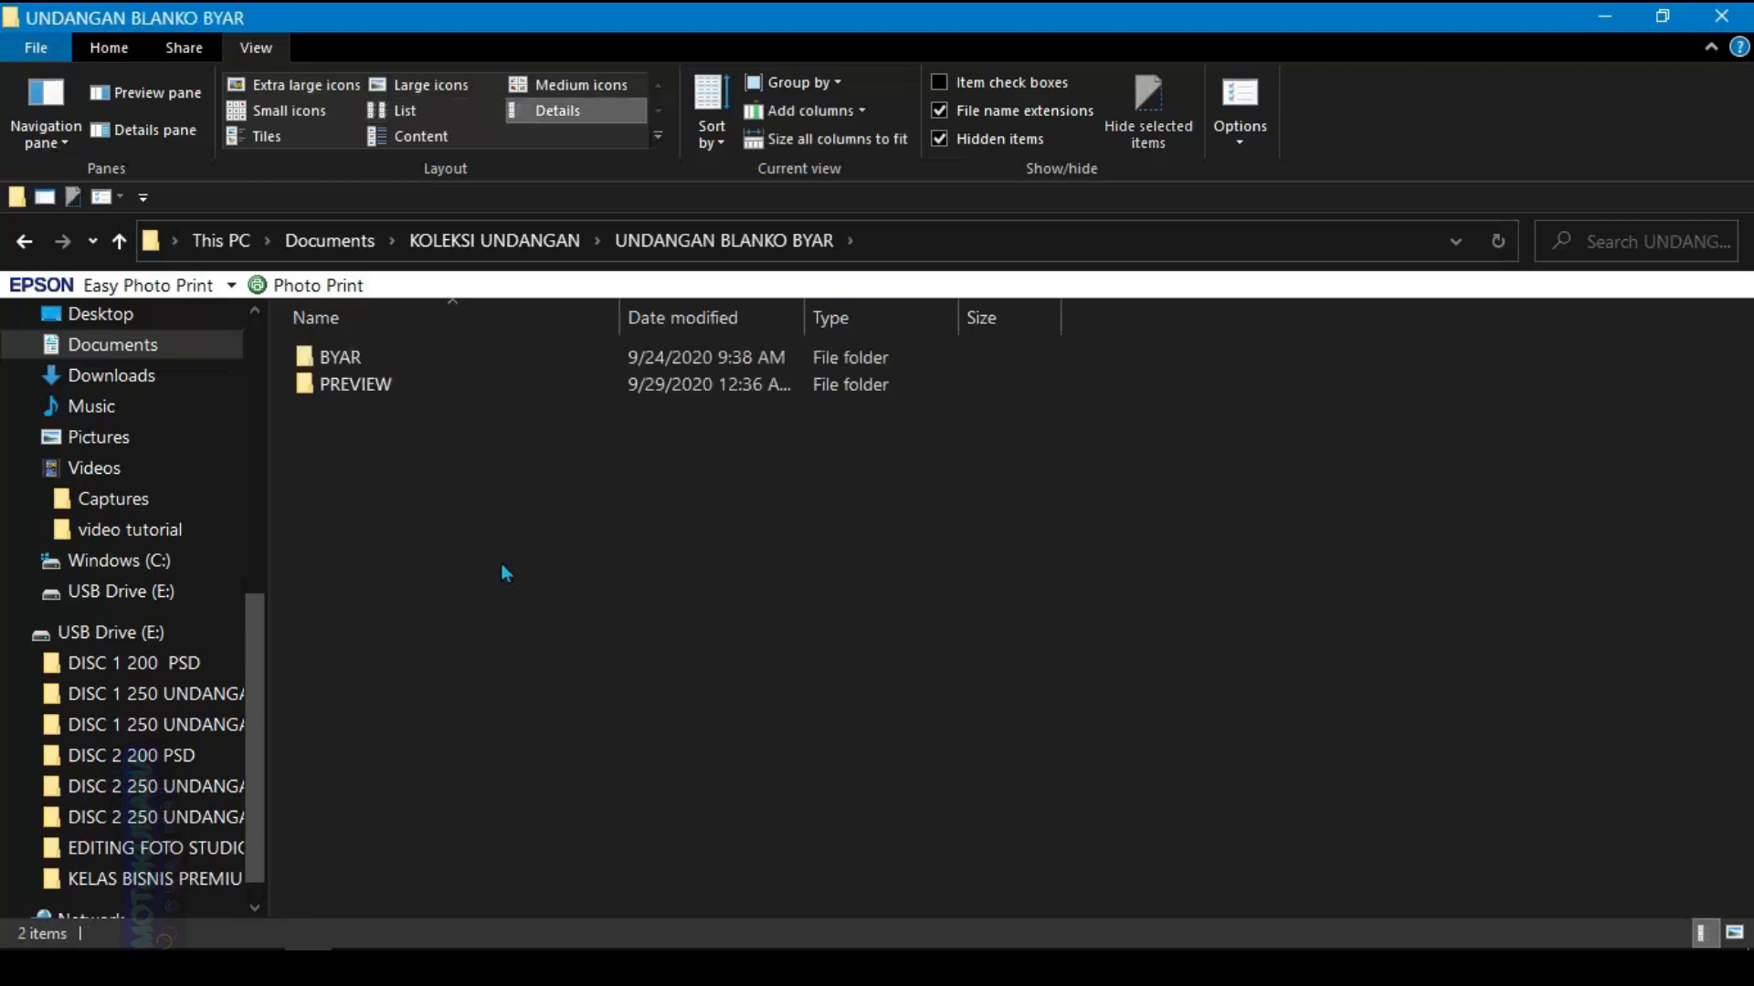
pyautogui.doubleClick(365, 364)
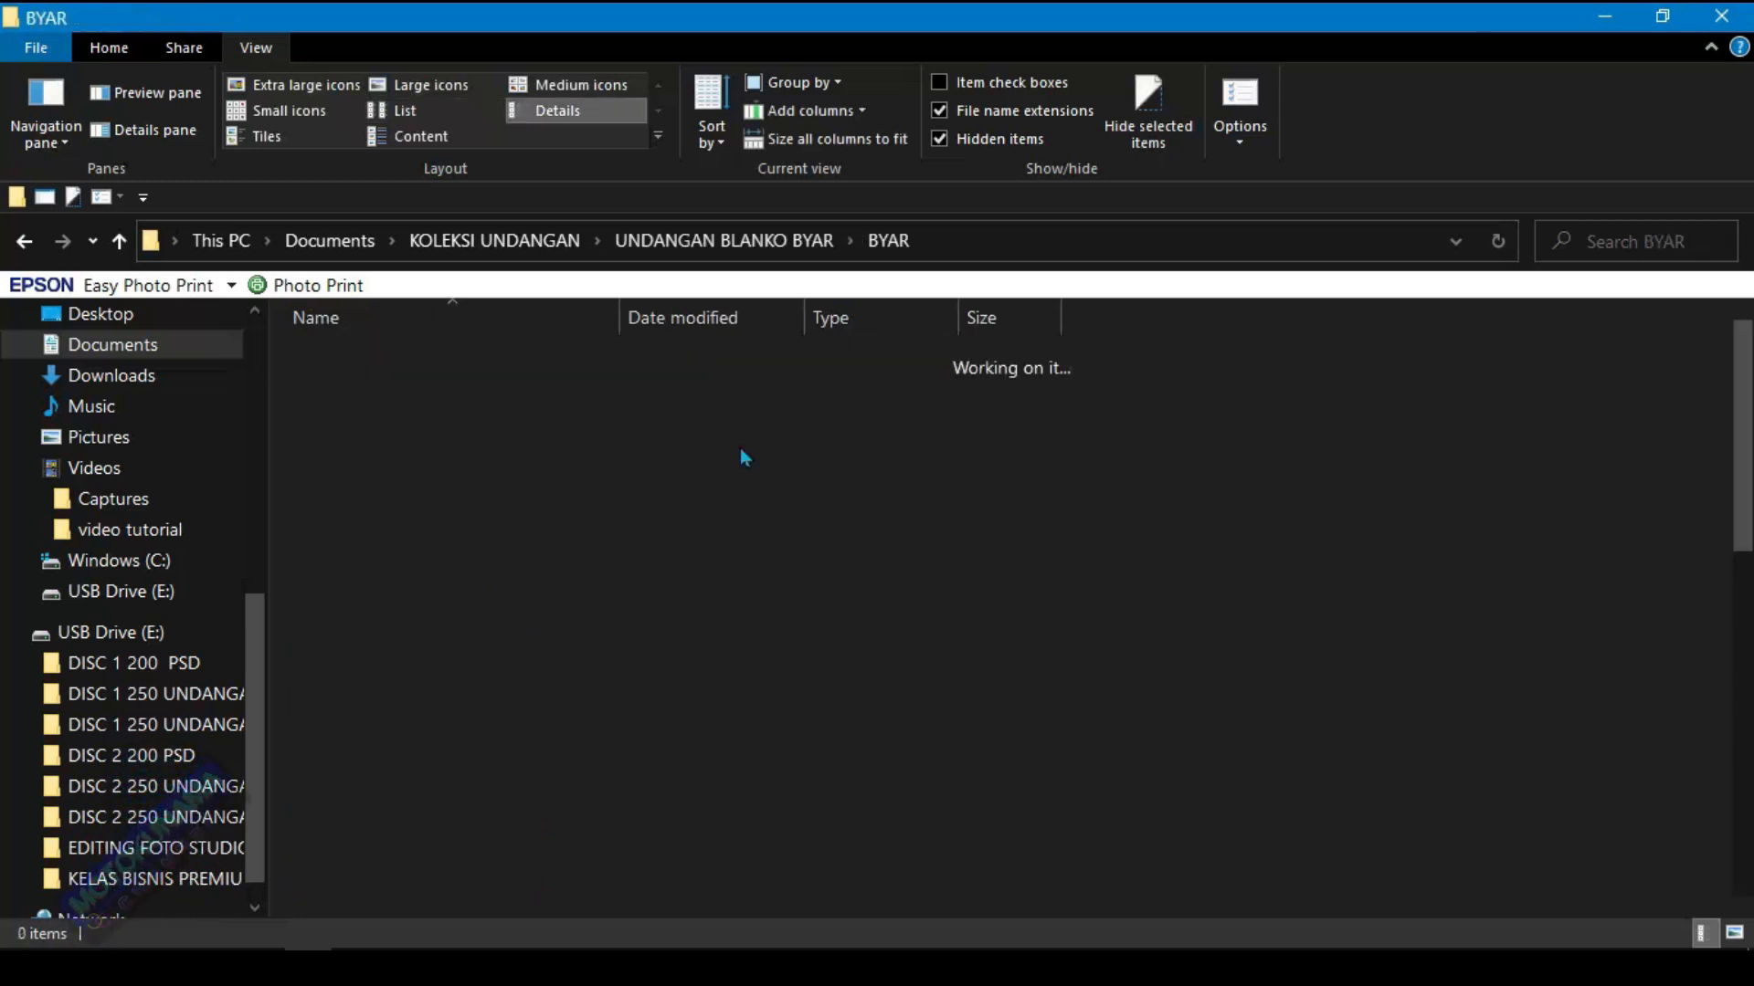
# Find the byar46 folder in the BYAR folder's list and open it
pyautogui.scroll(-10, 752, 459)
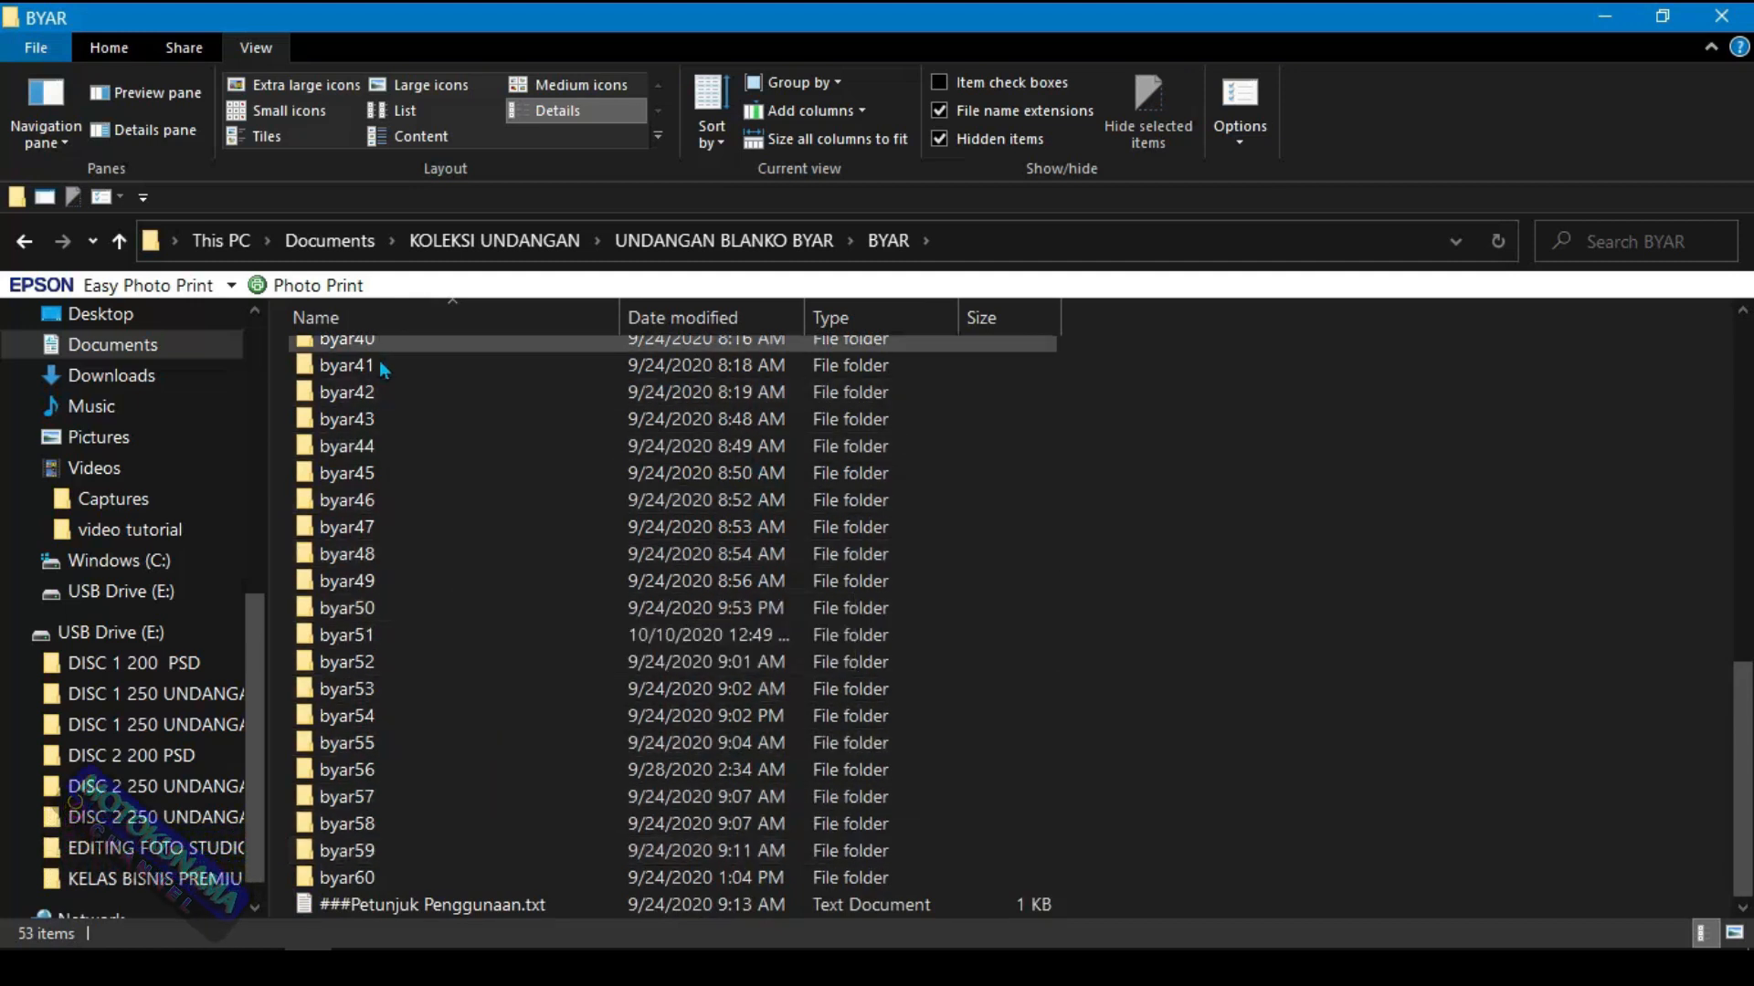
pyautogui.click(355, 501)
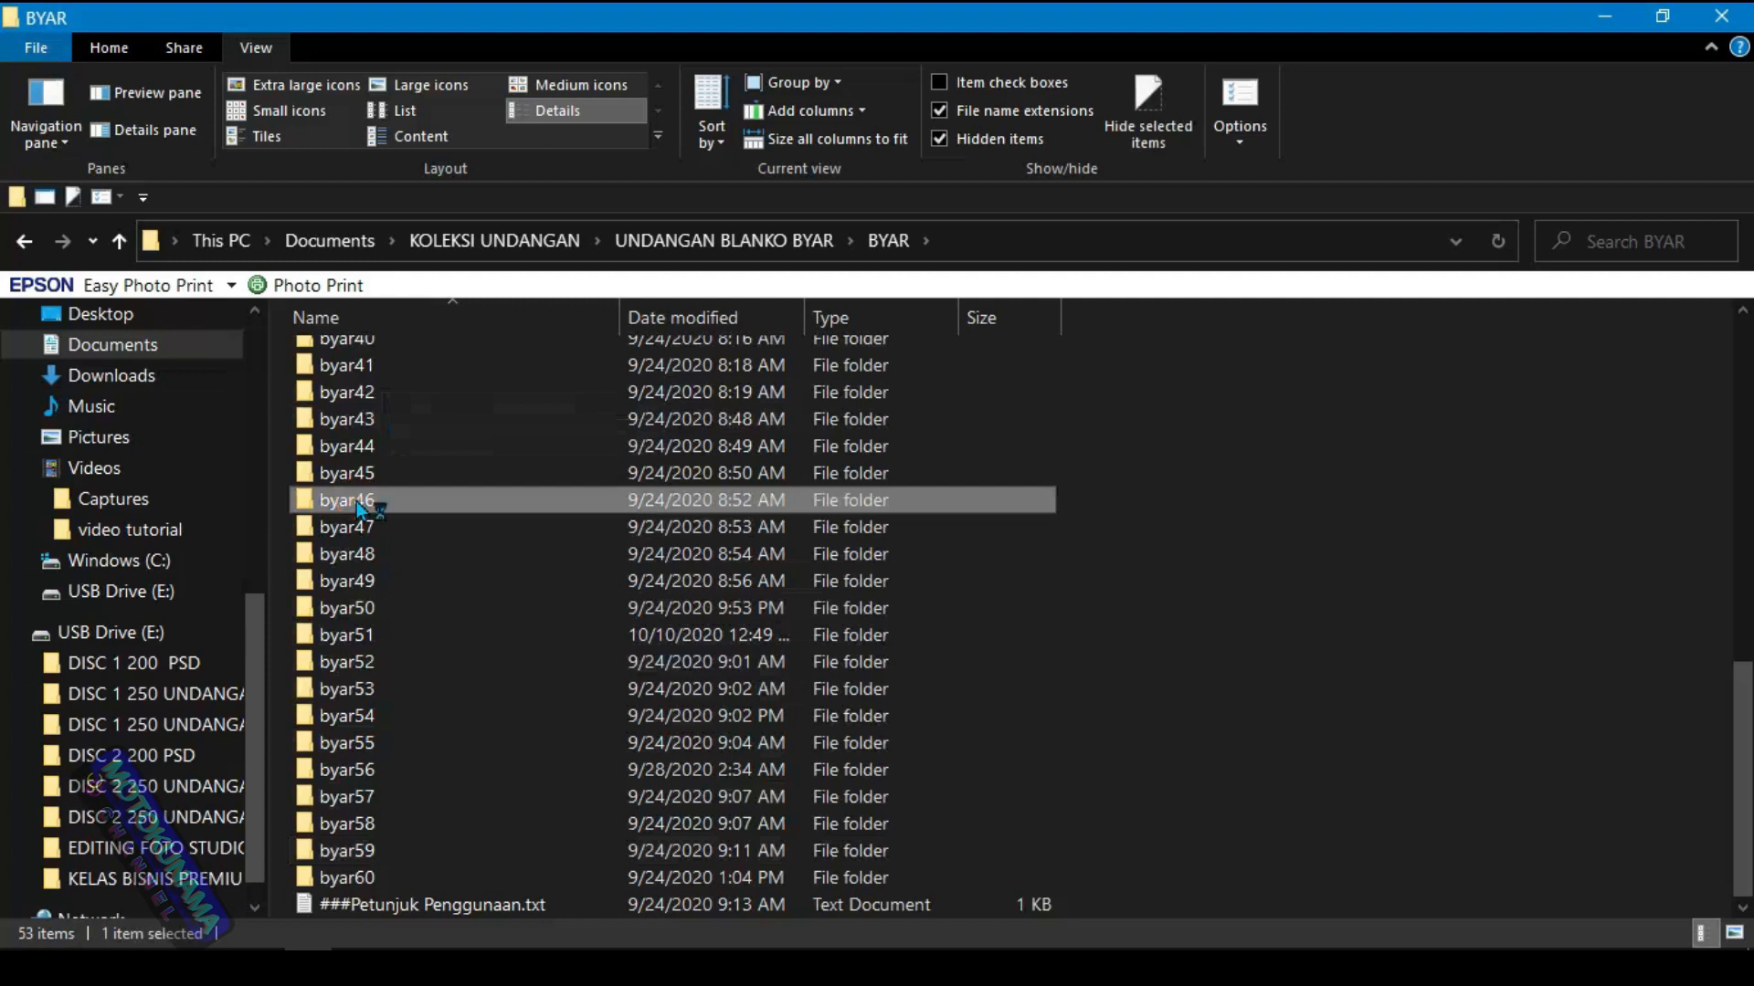
pyautogui.press('Return')
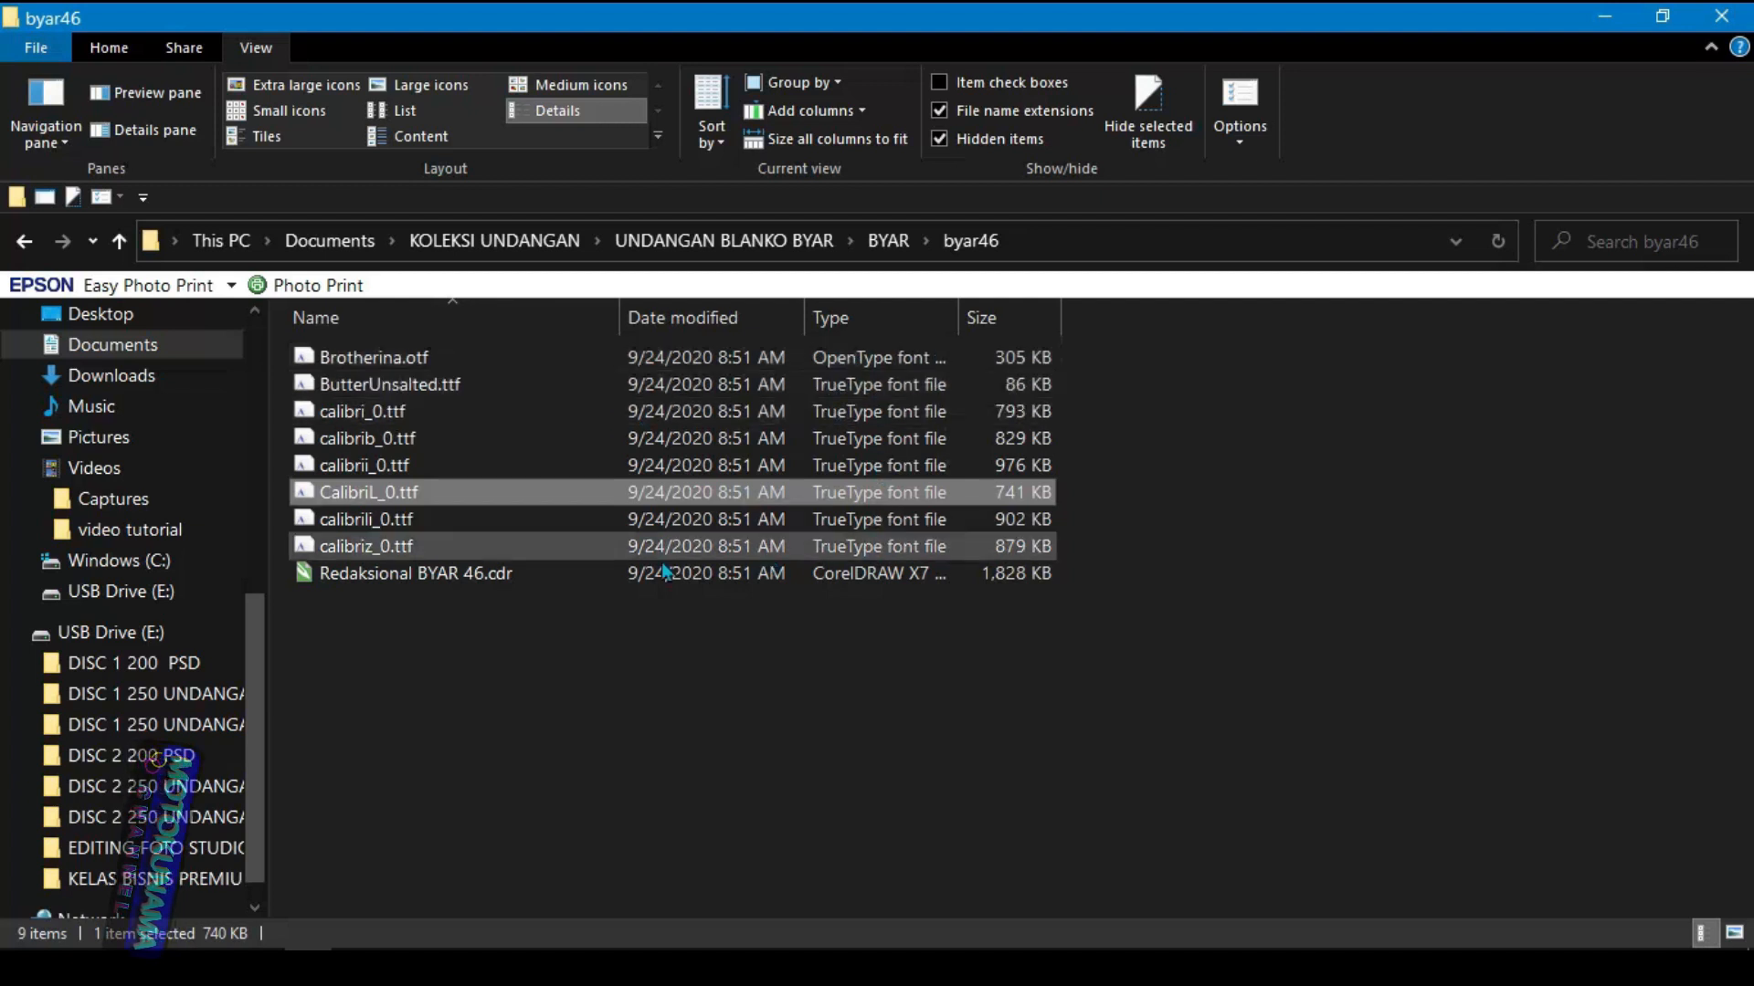
# Open Redaksional BYAR 46.cdr with CorelDRAW X7 (64-Bit) and dismiss the text update notice
pyautogui.click(491, 570)
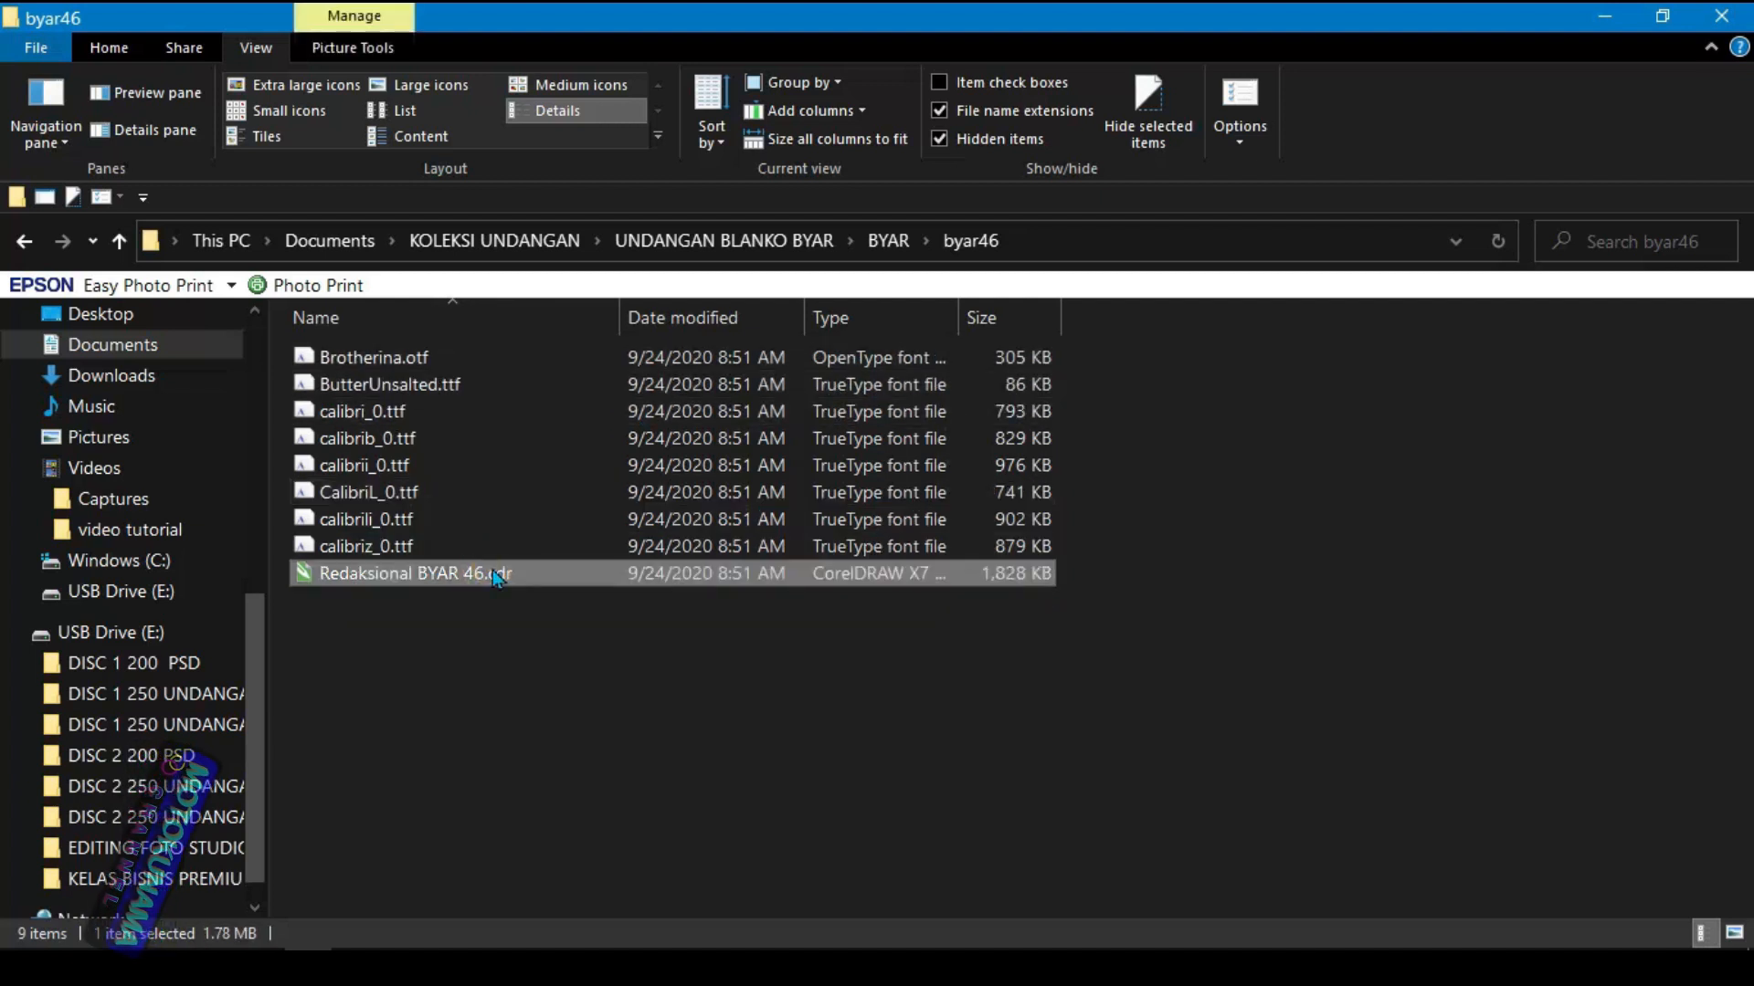
pyautogui.rightClick(492, 570)
pyautogui.moveTo(585, 480)
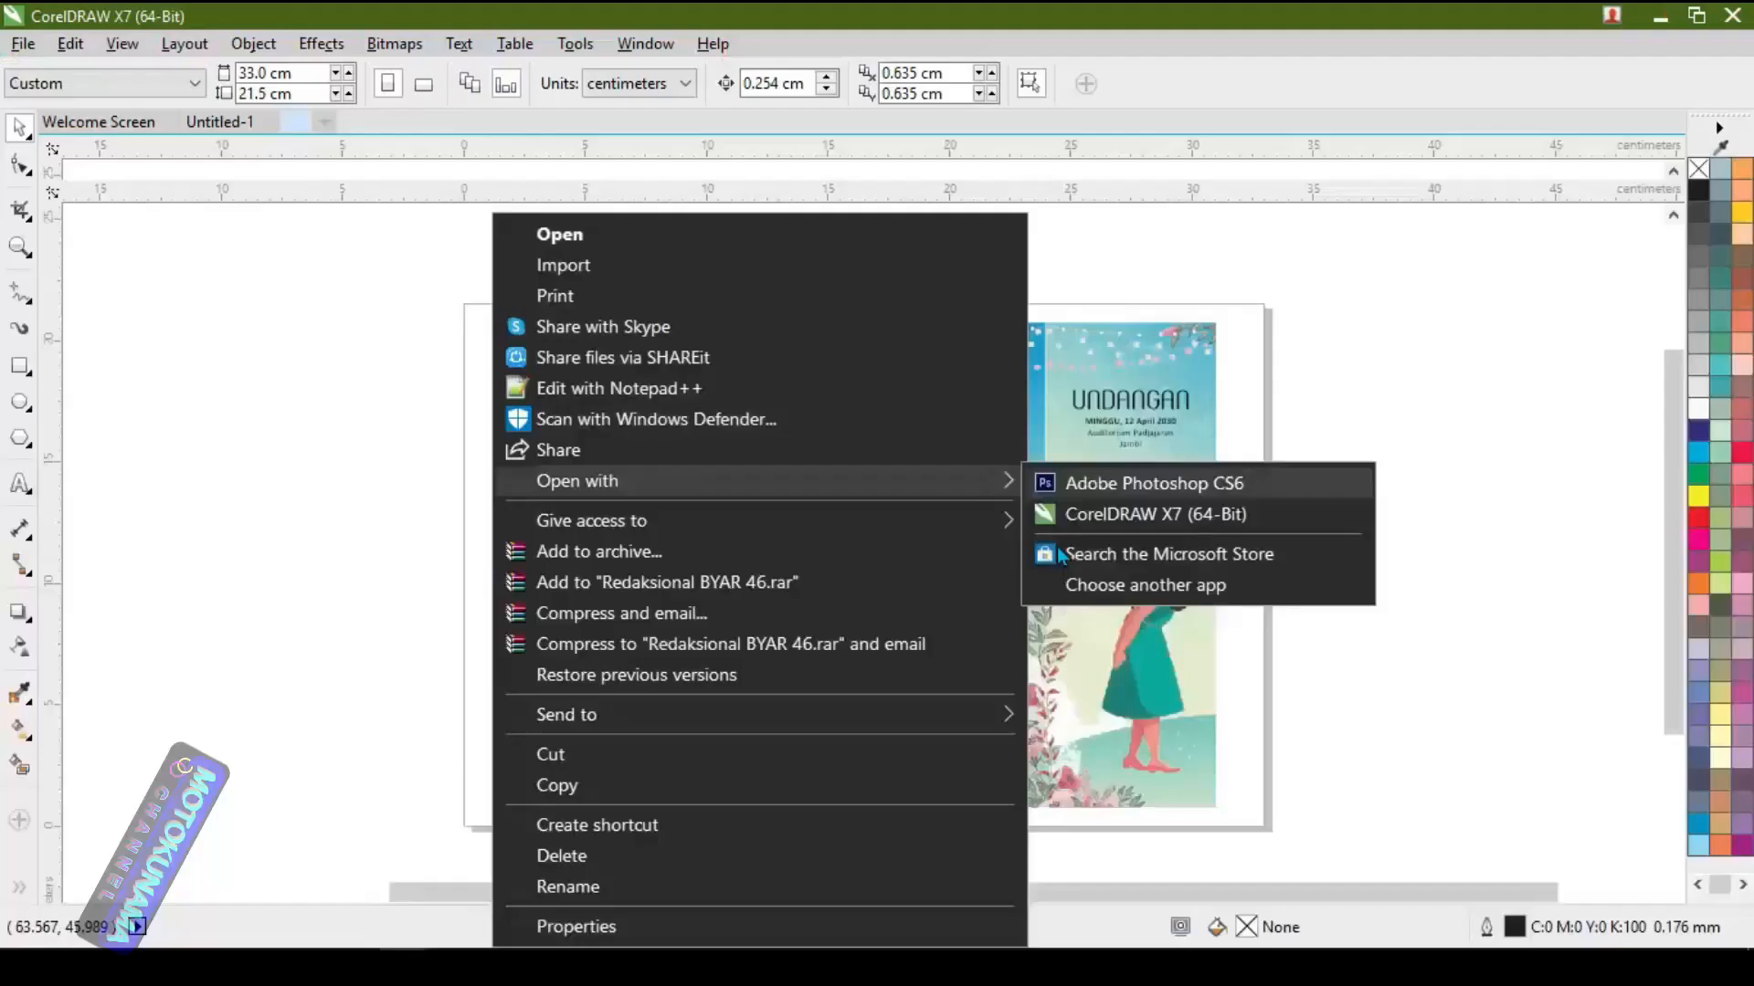
pyautogui.click(1056, 517)
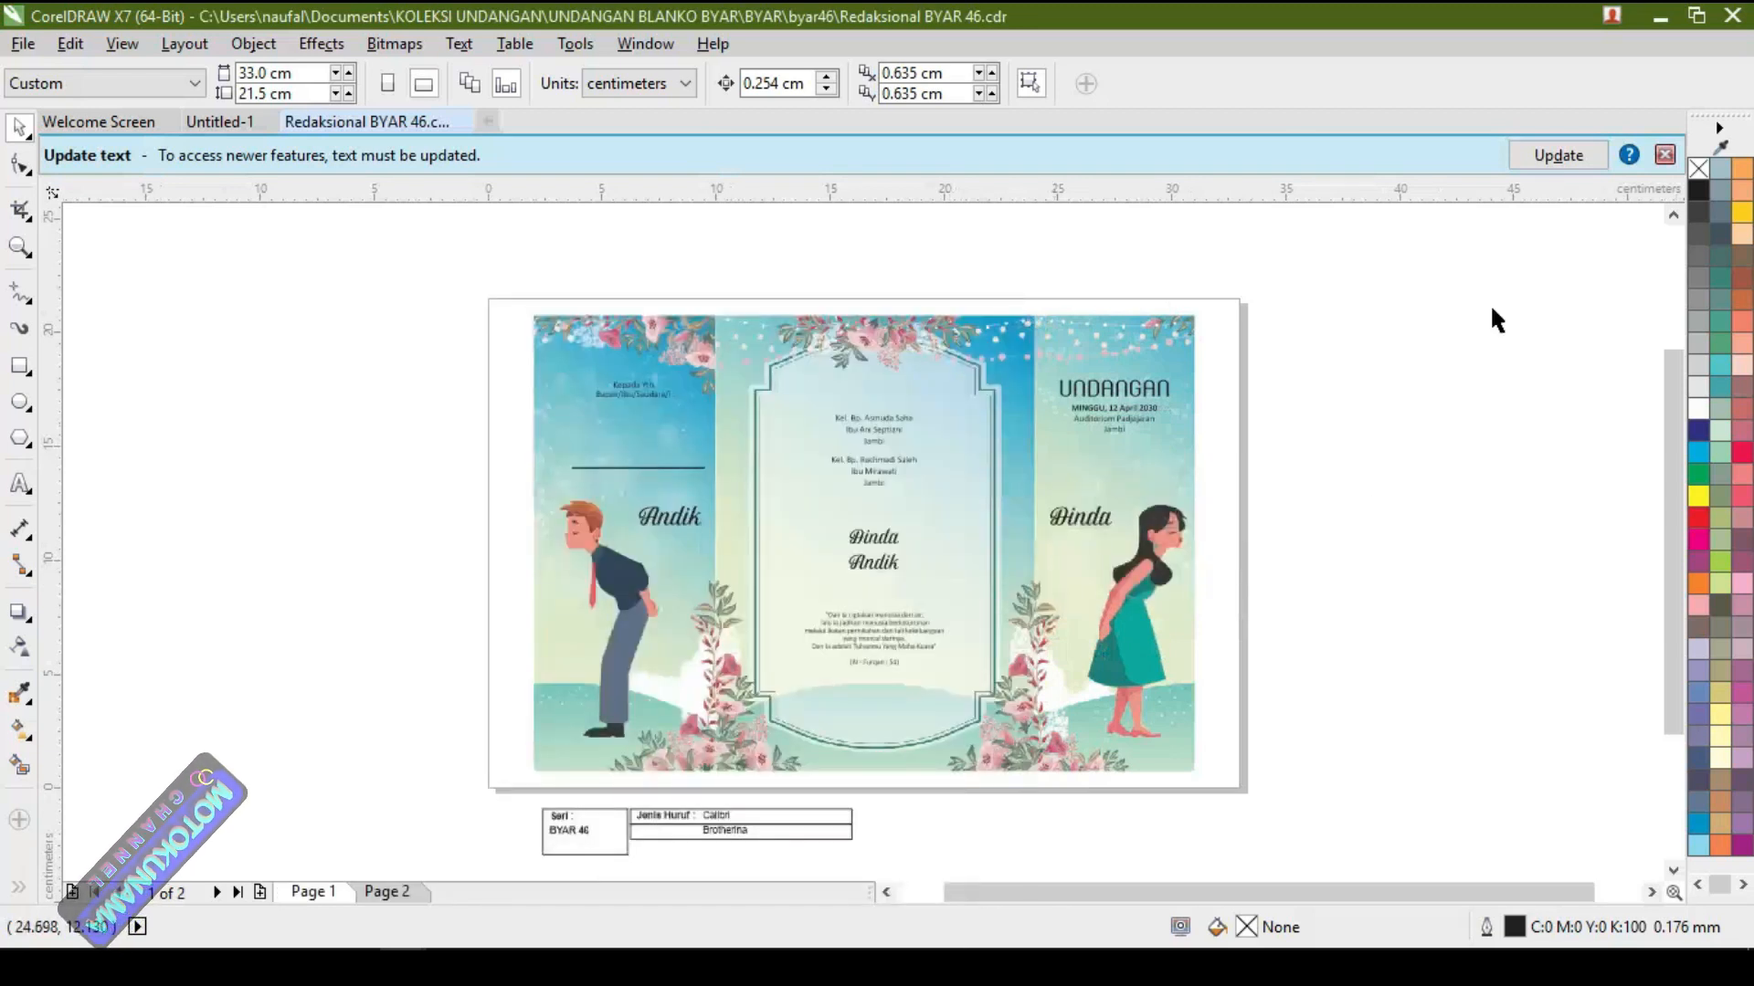
pyautogui.click(1663, 155)
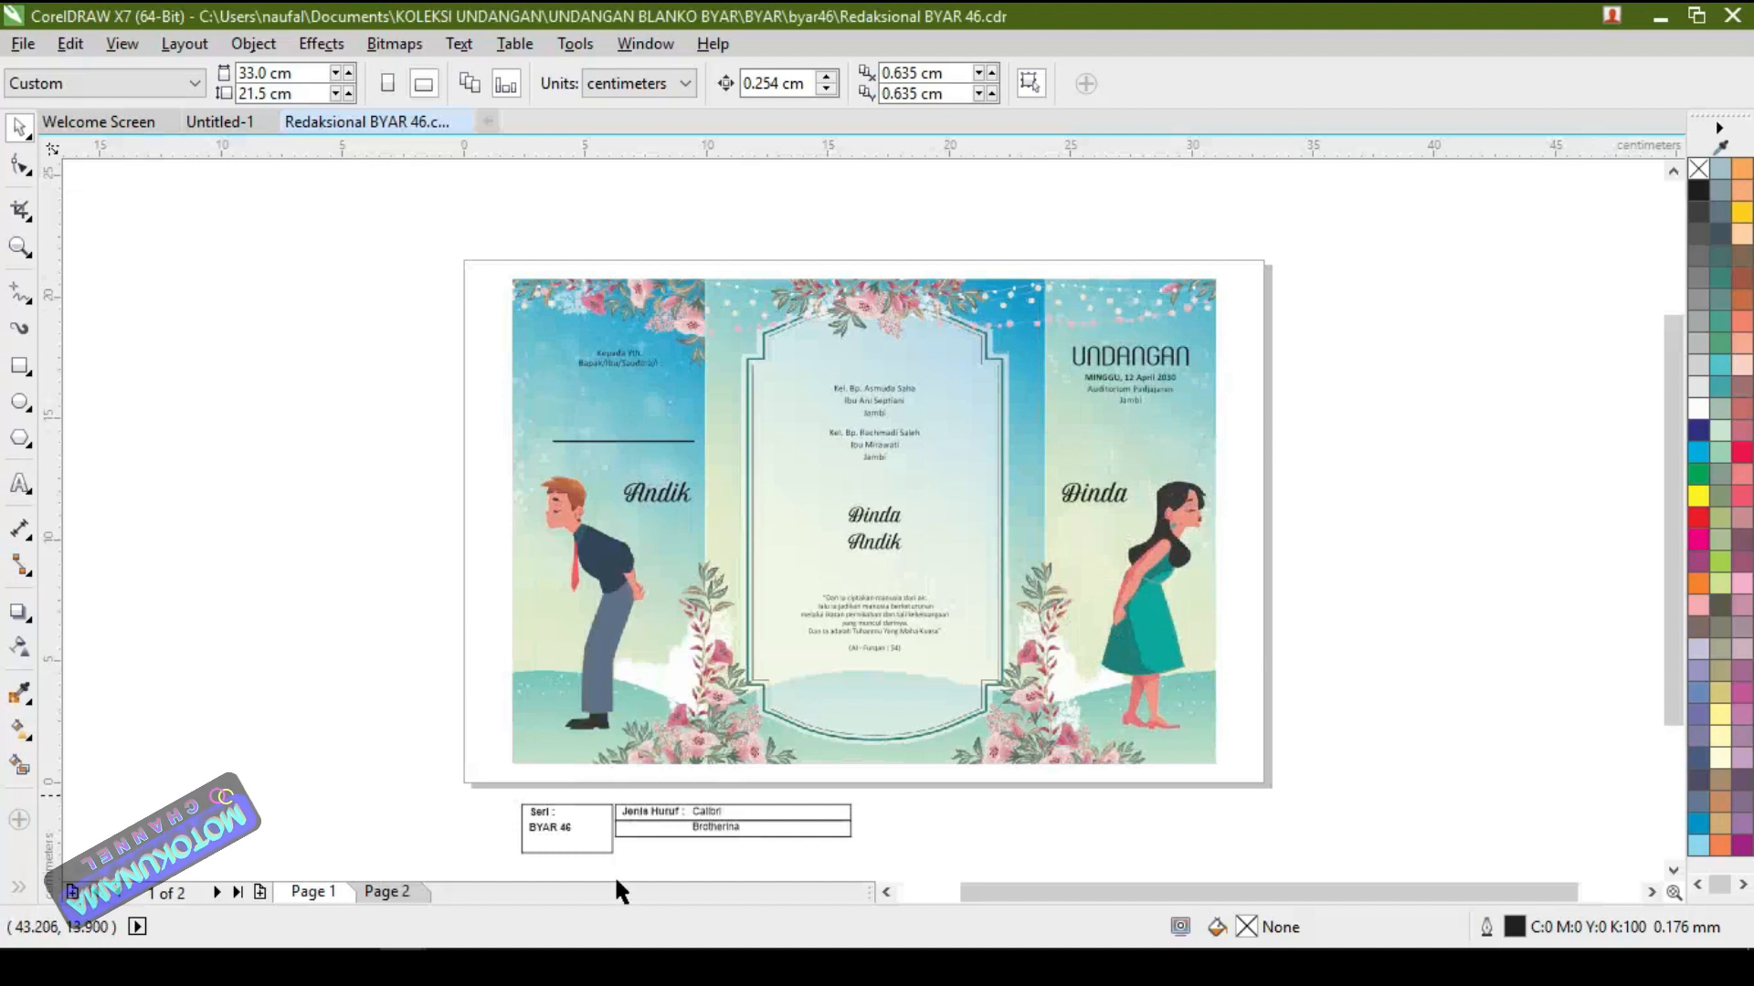
# Delete the Seri box and the Jenis Huruf table, including their text, below the invitation page
pyautogui.scroll(2, 616, 881)
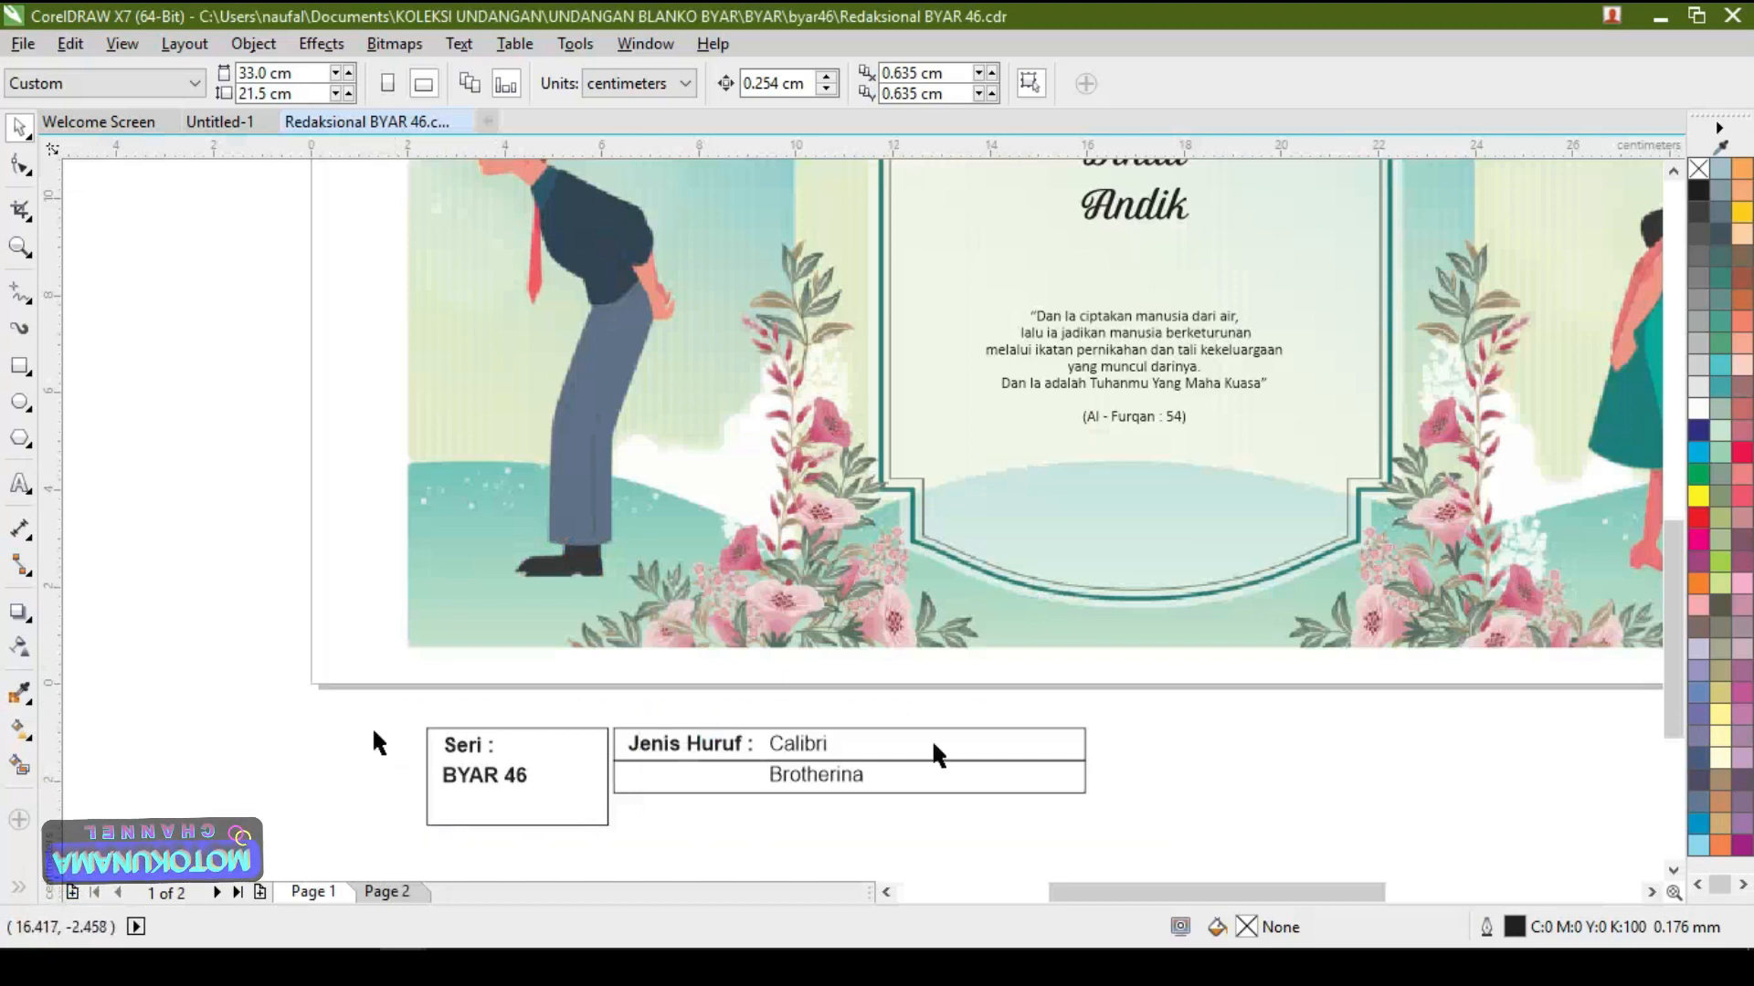
pyautogui.moveTo(373, 722); pyautogui.dragTo(1157, 838)
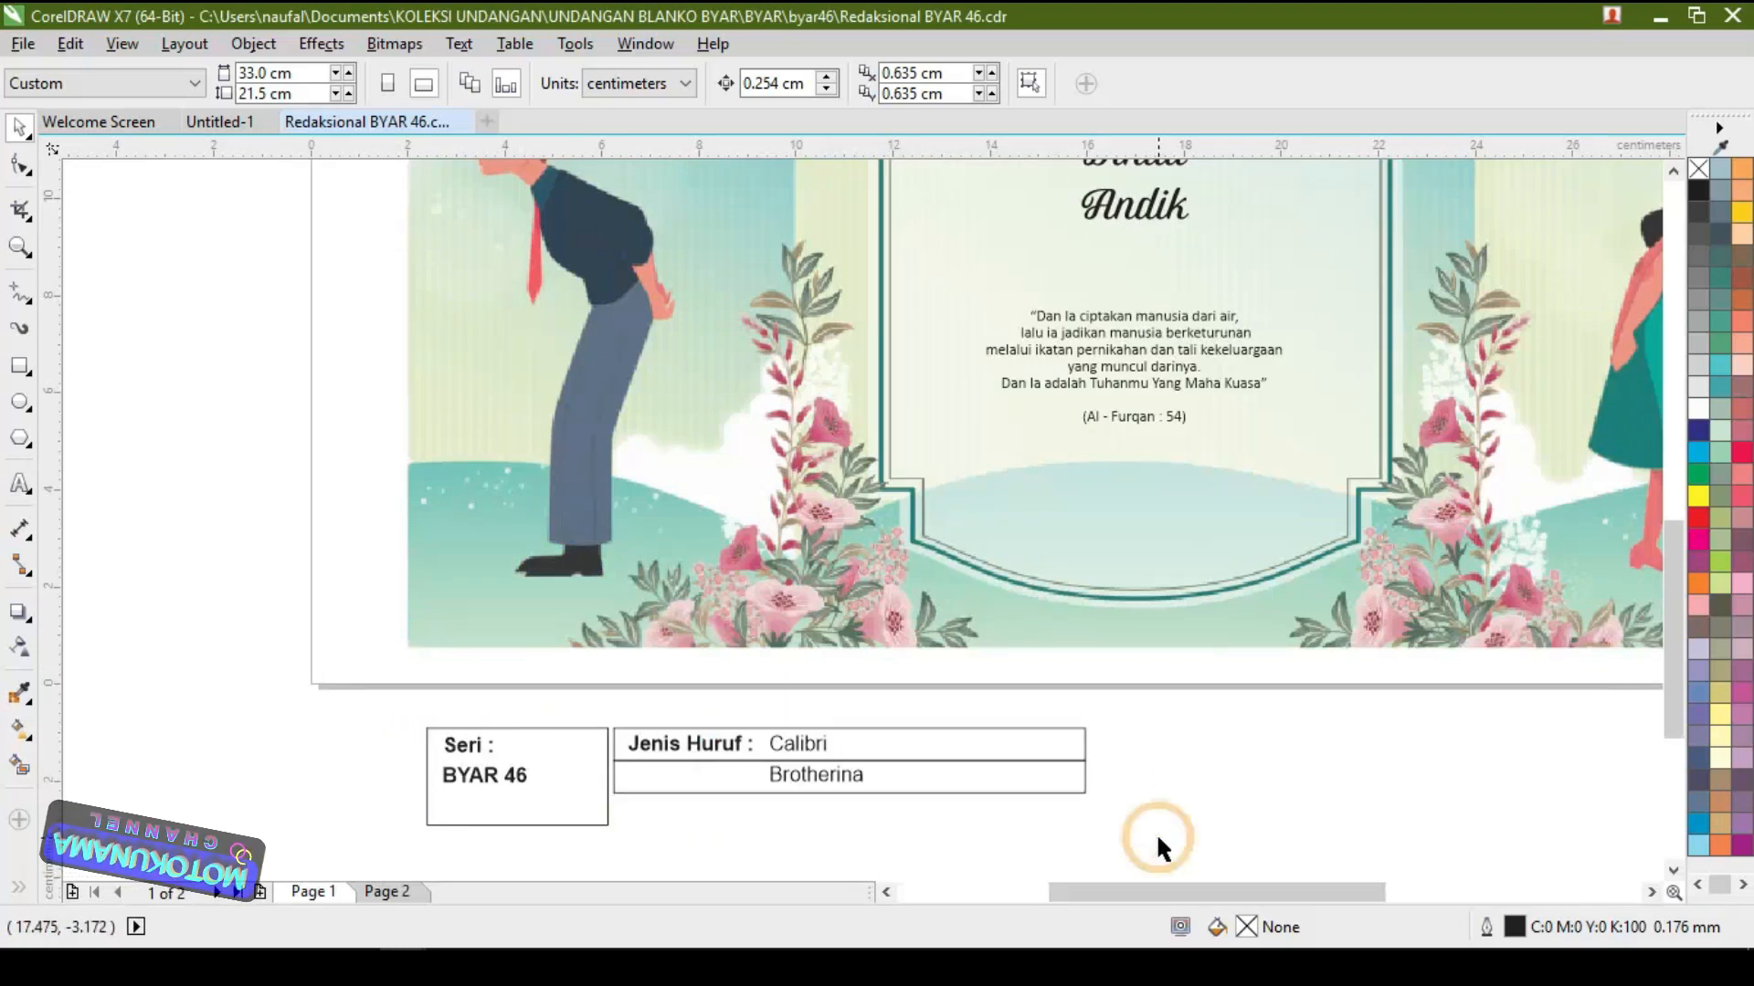
pyautogui.click(573, 767)
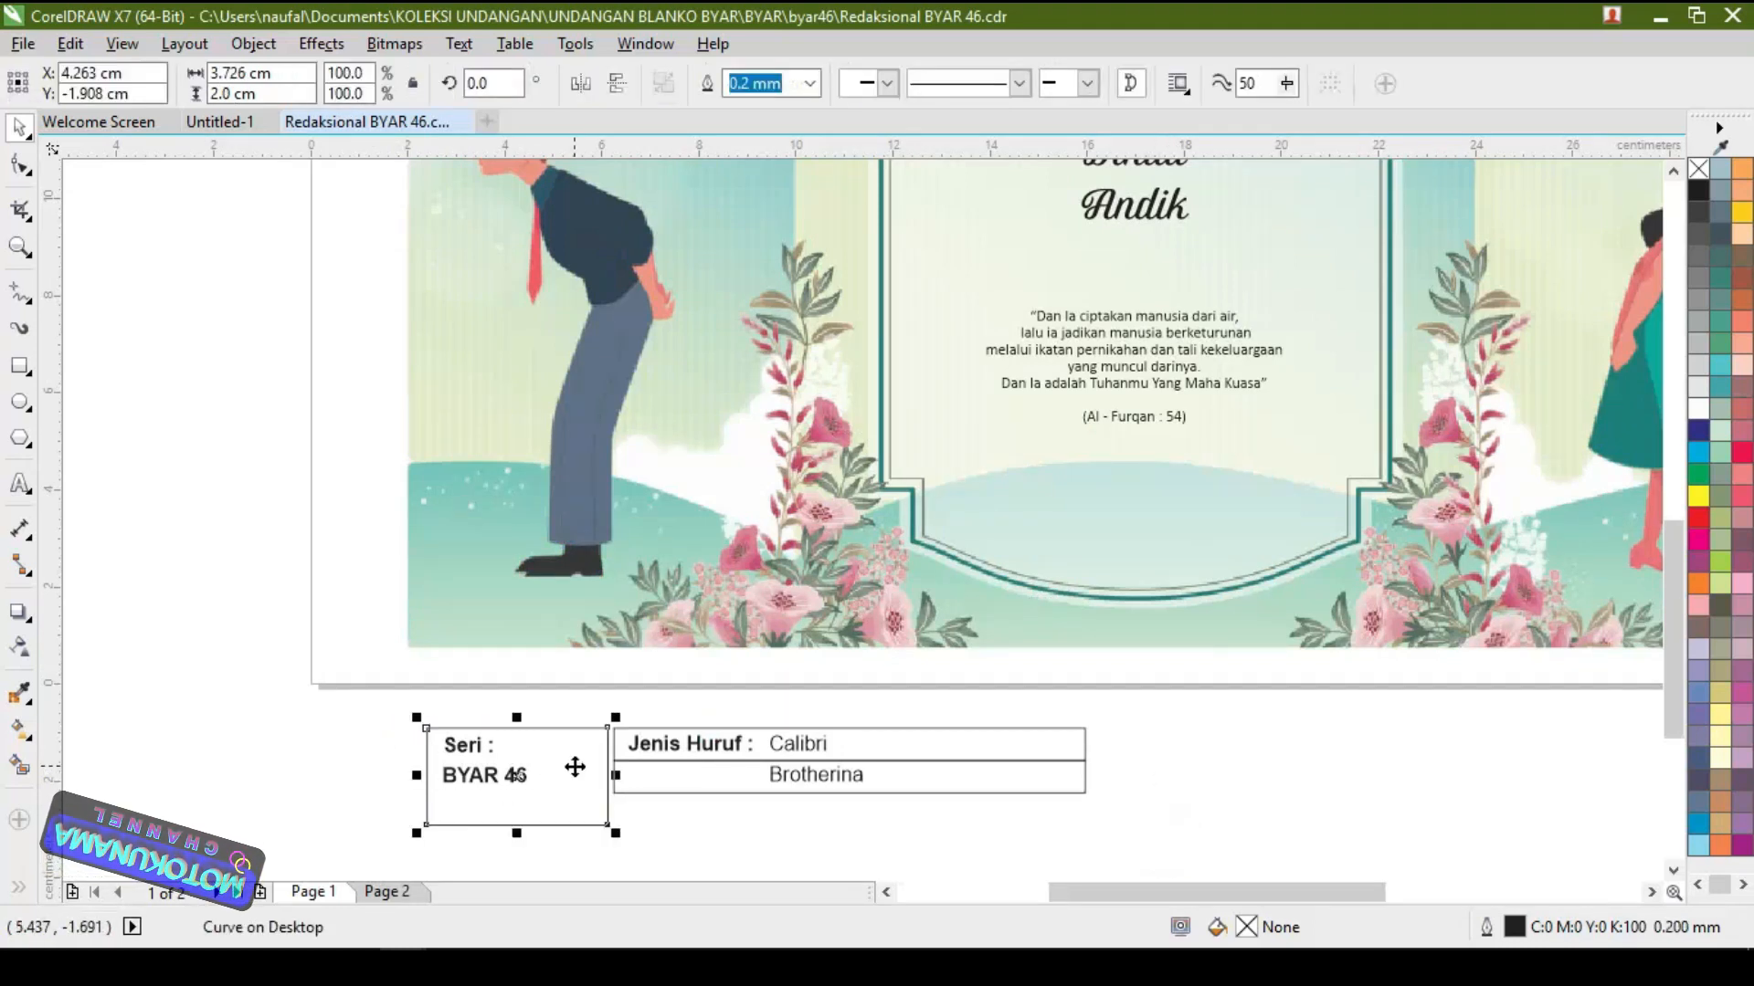
pyautogui.press('Delete')
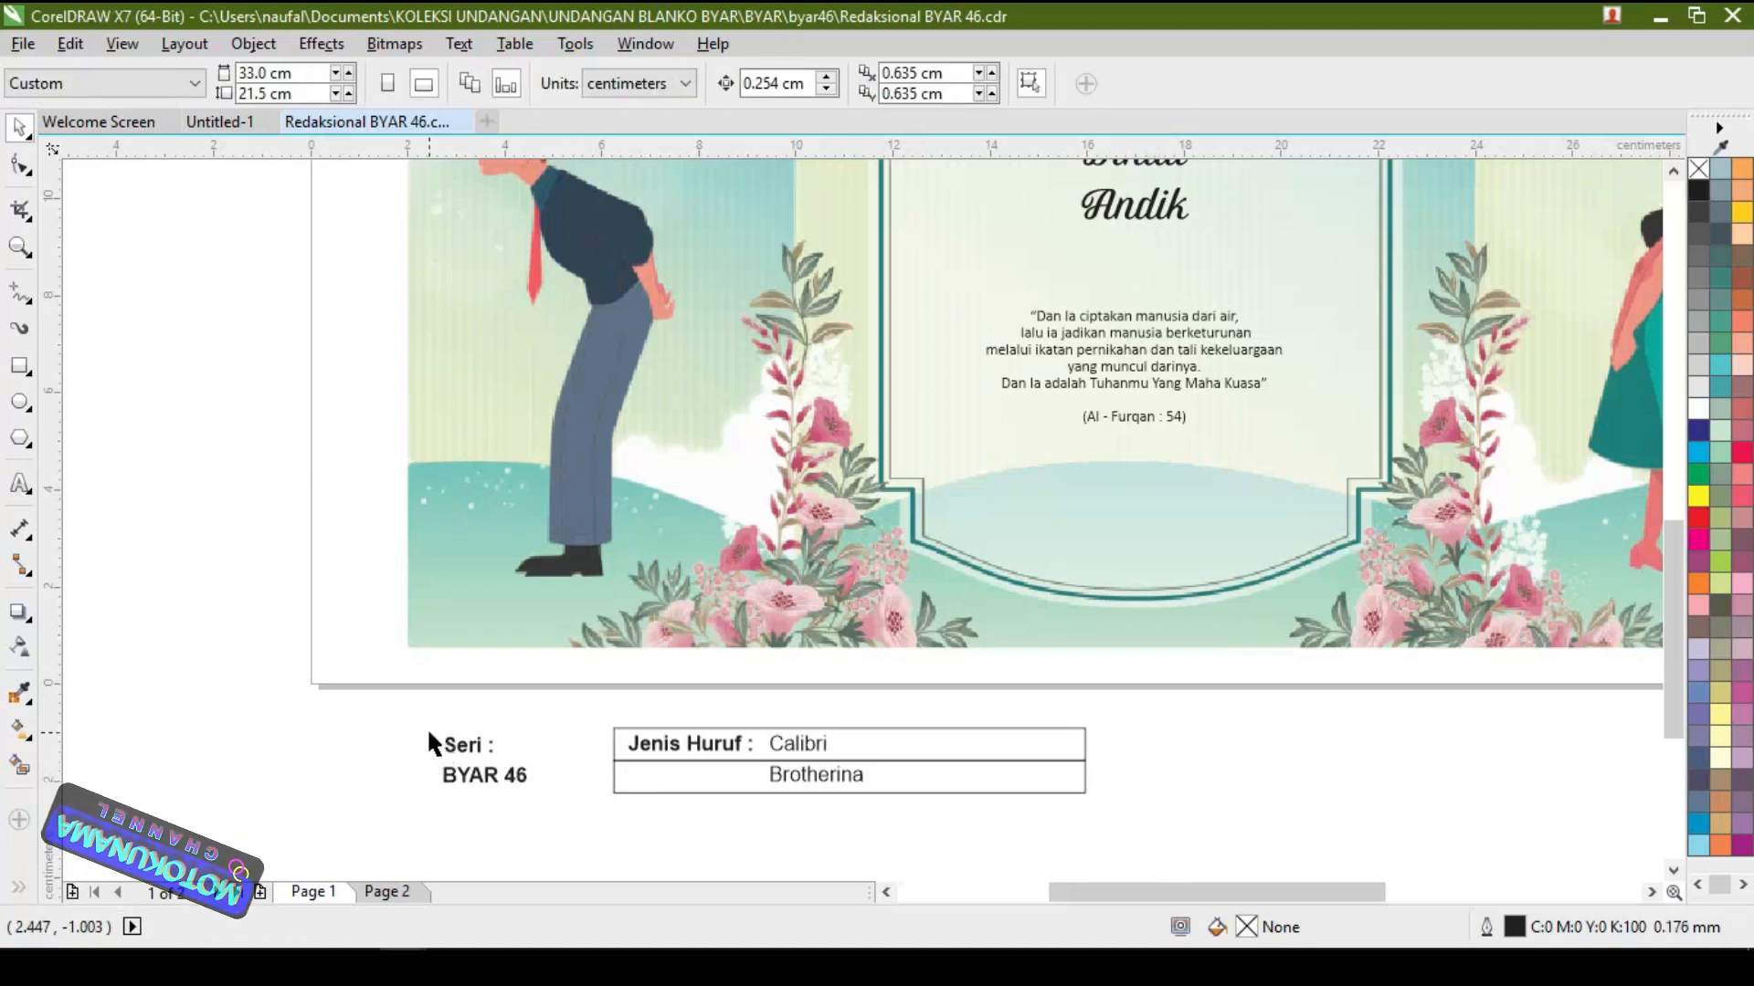
pyautogui.moveTo(551, 787); pyautogui.dragTo(551, 787)
pyautogui.press('Delete')
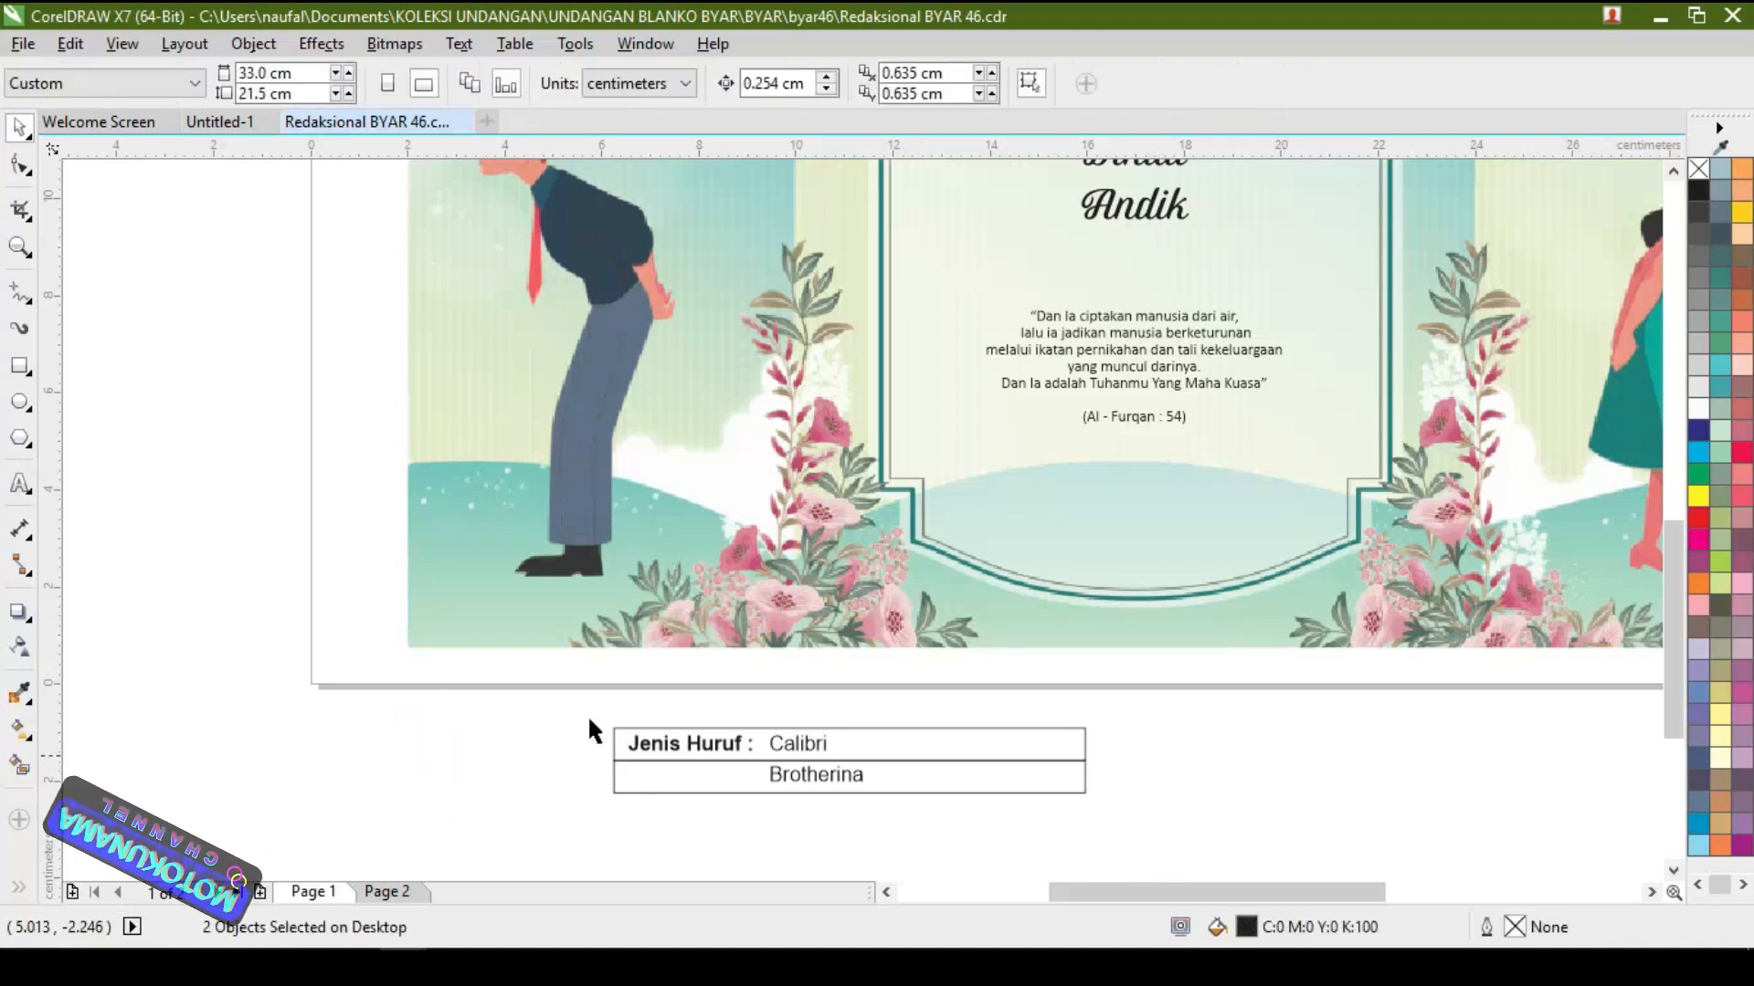
pyautogui.click(625, 736)
pyautogui.moveTo(599, 708); pyautogui.dragTo(949, 797)
pyautogui.press('Delete')
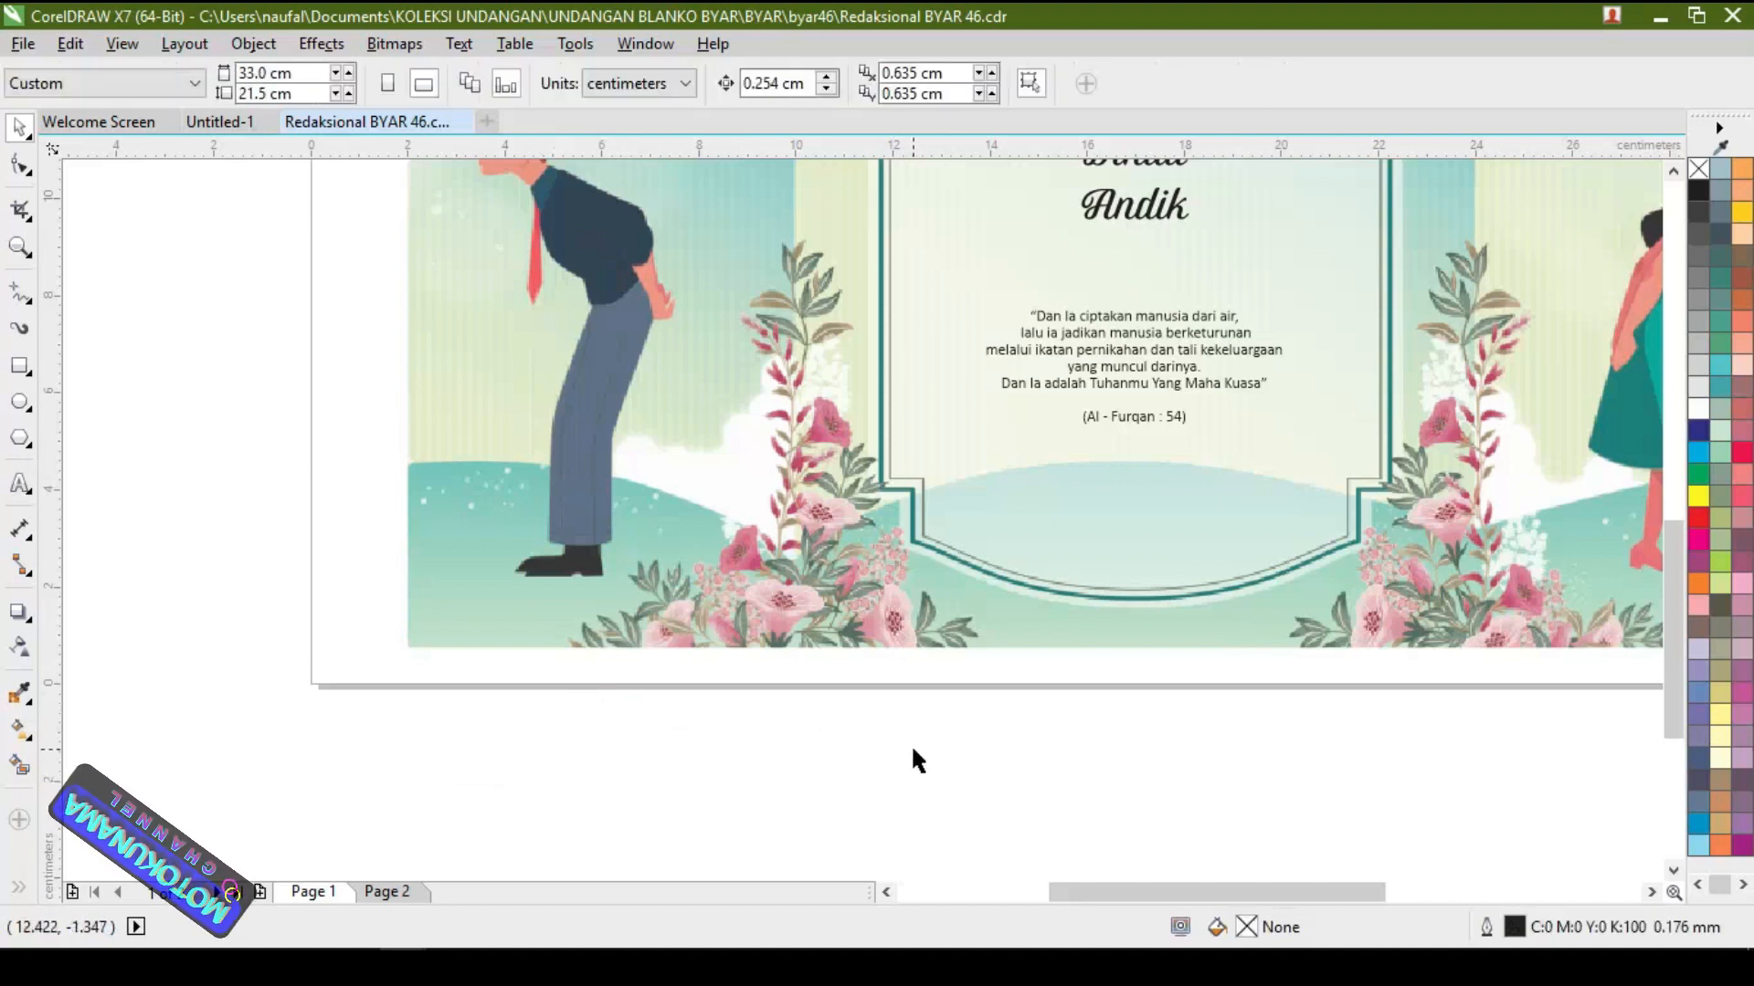
# Replace the groom's name beside the male figure on the invitation with a new first name using the Text tool
pyautogui.scroll(-5, 911, 743)
pyautogui.scroll(5, 913, 615)
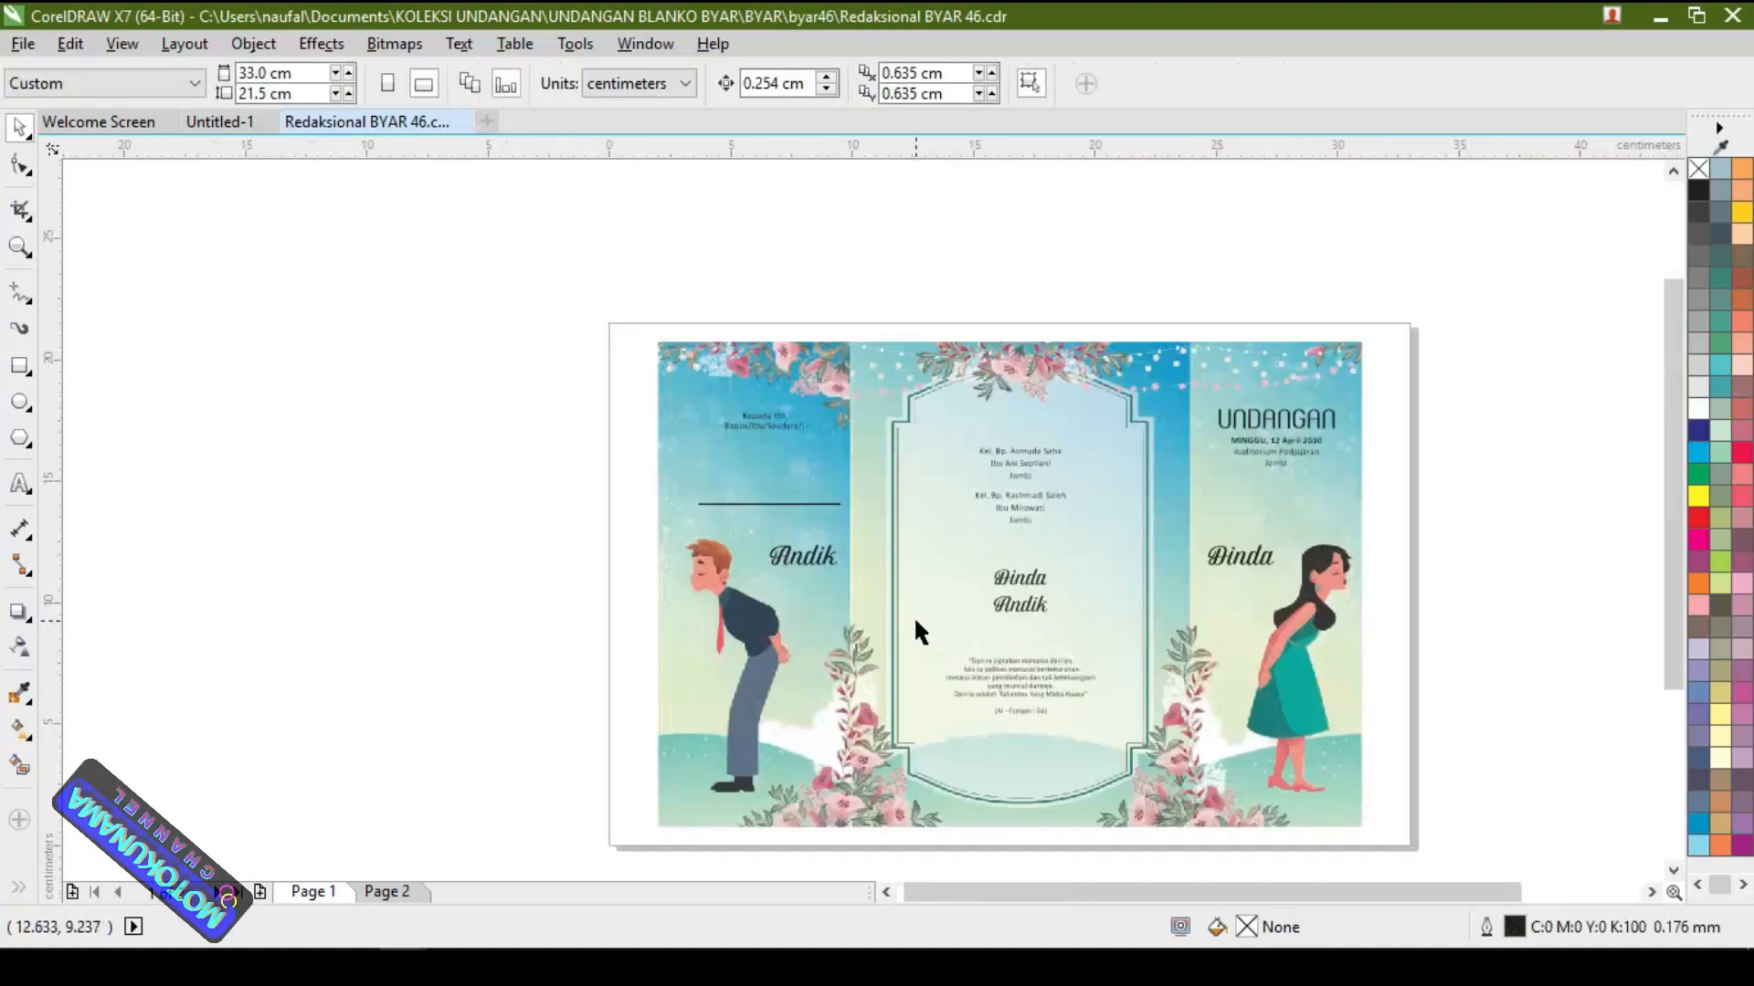
pyautogui.scroll(2, 797, 497)
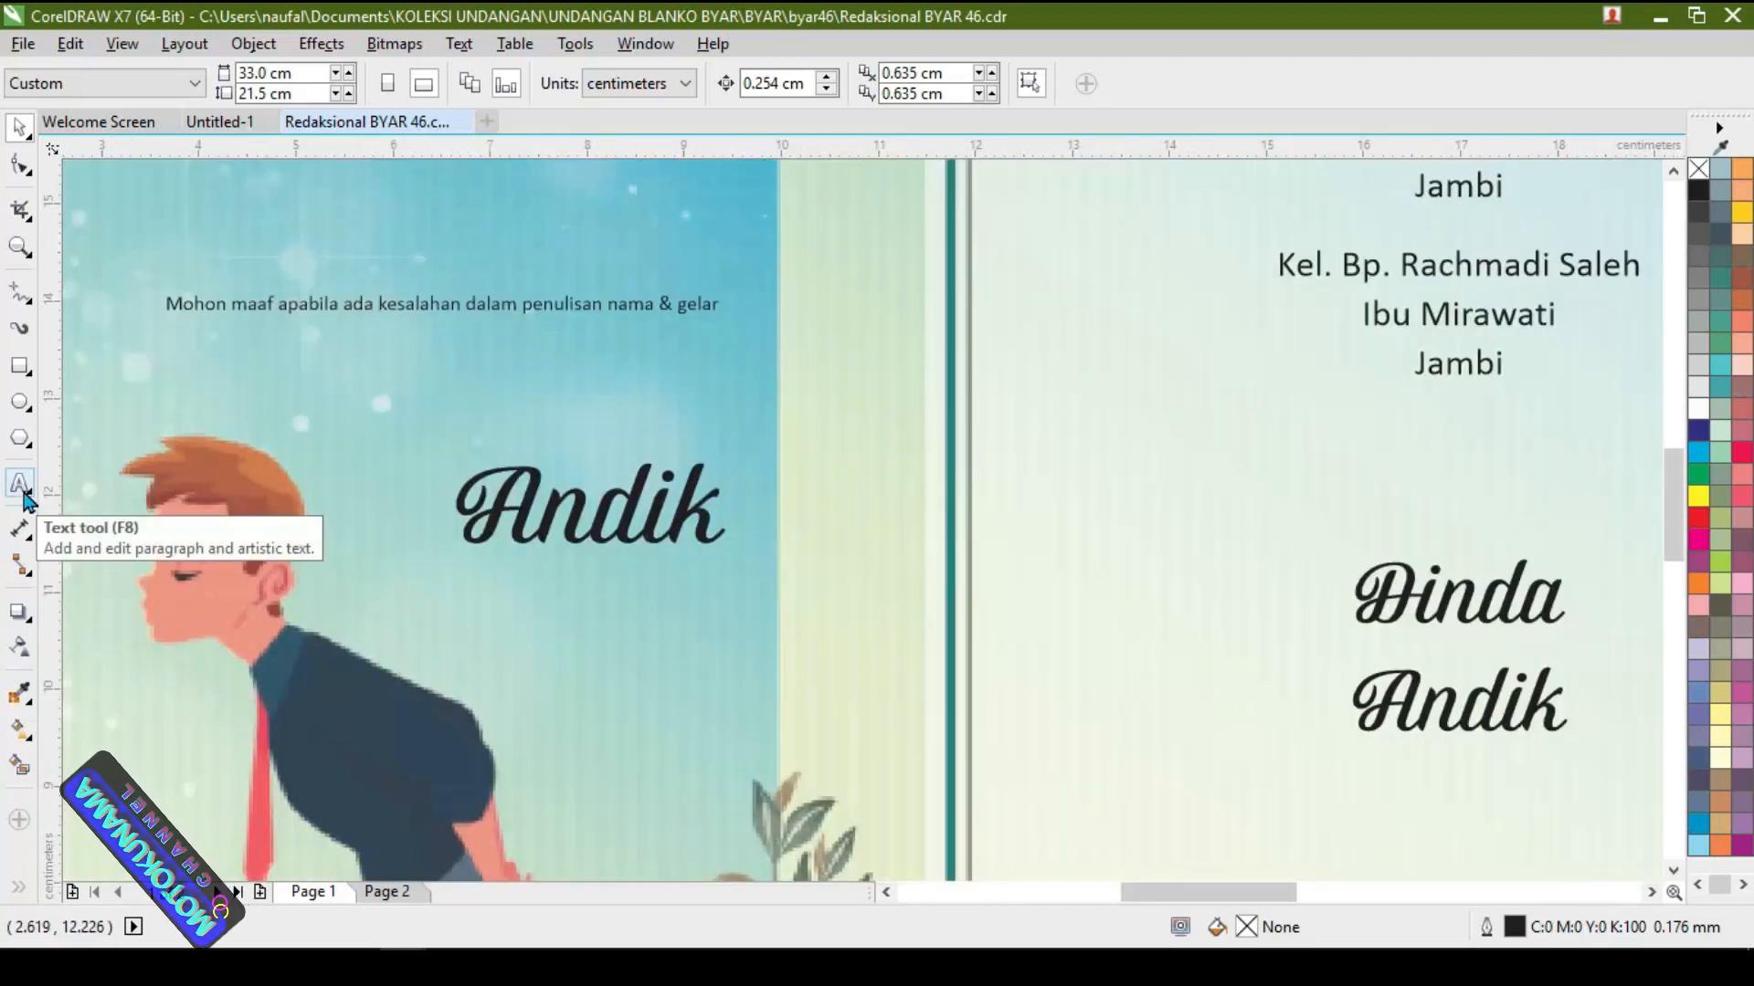
pyautogui.click(22, 486)
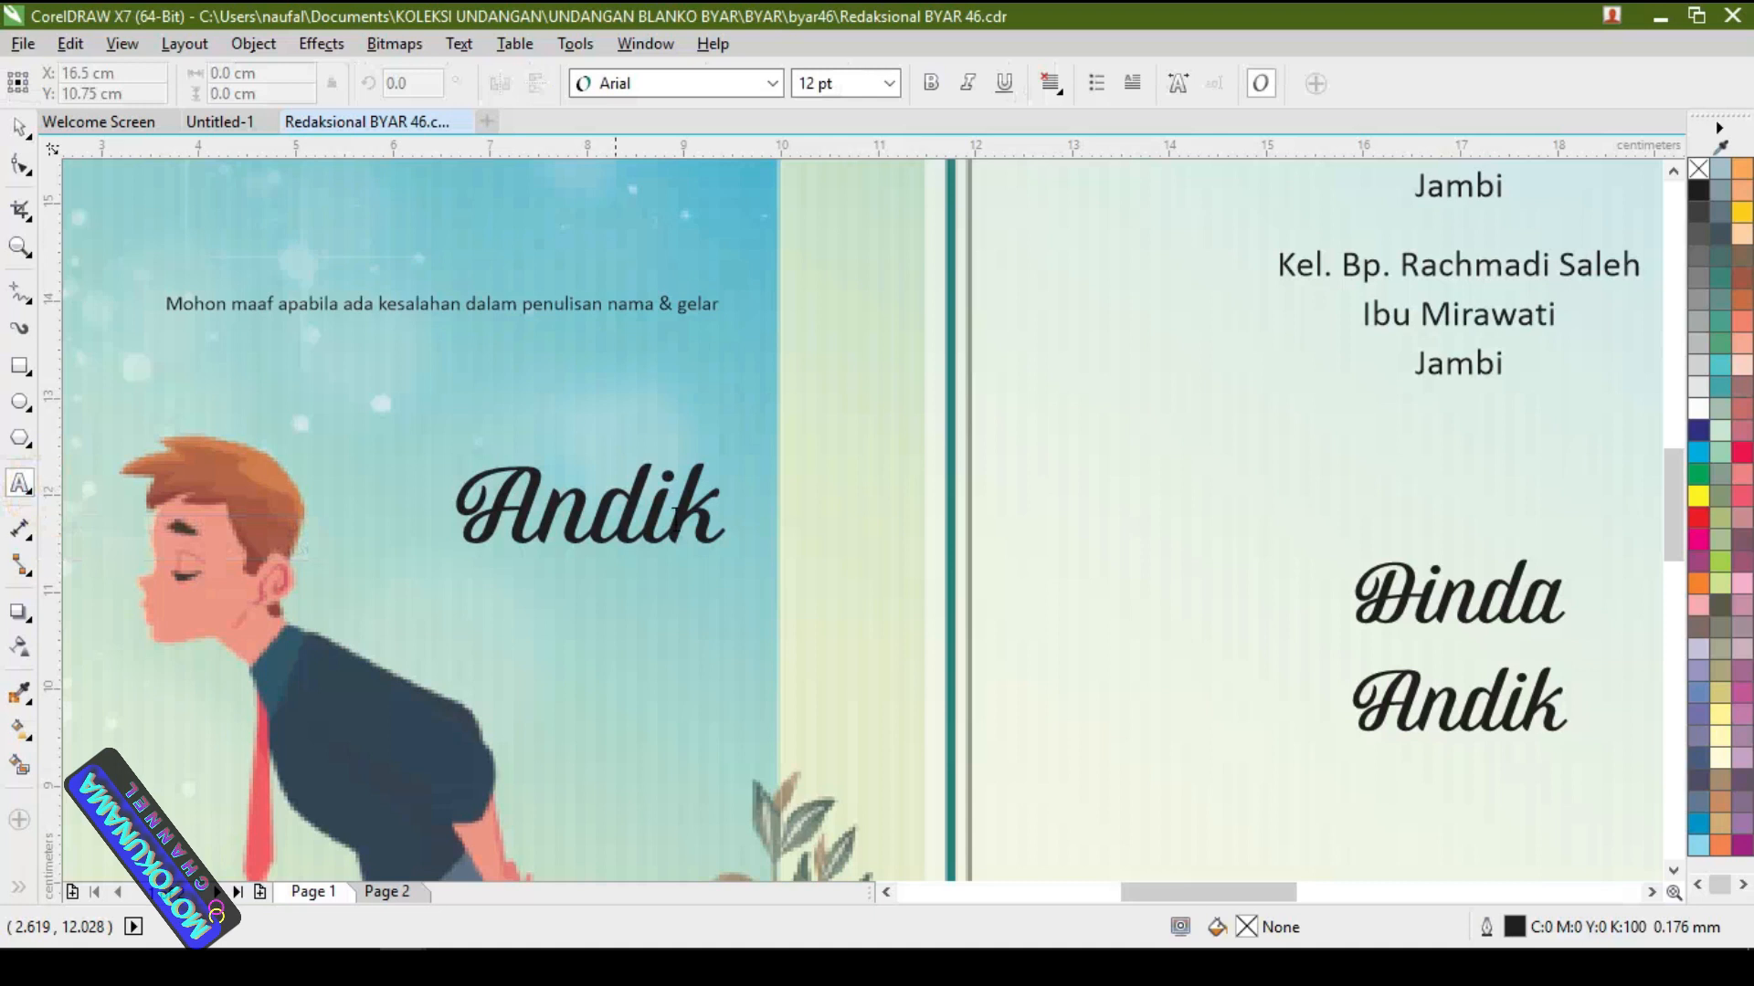
pyautogui.click(702, 497)
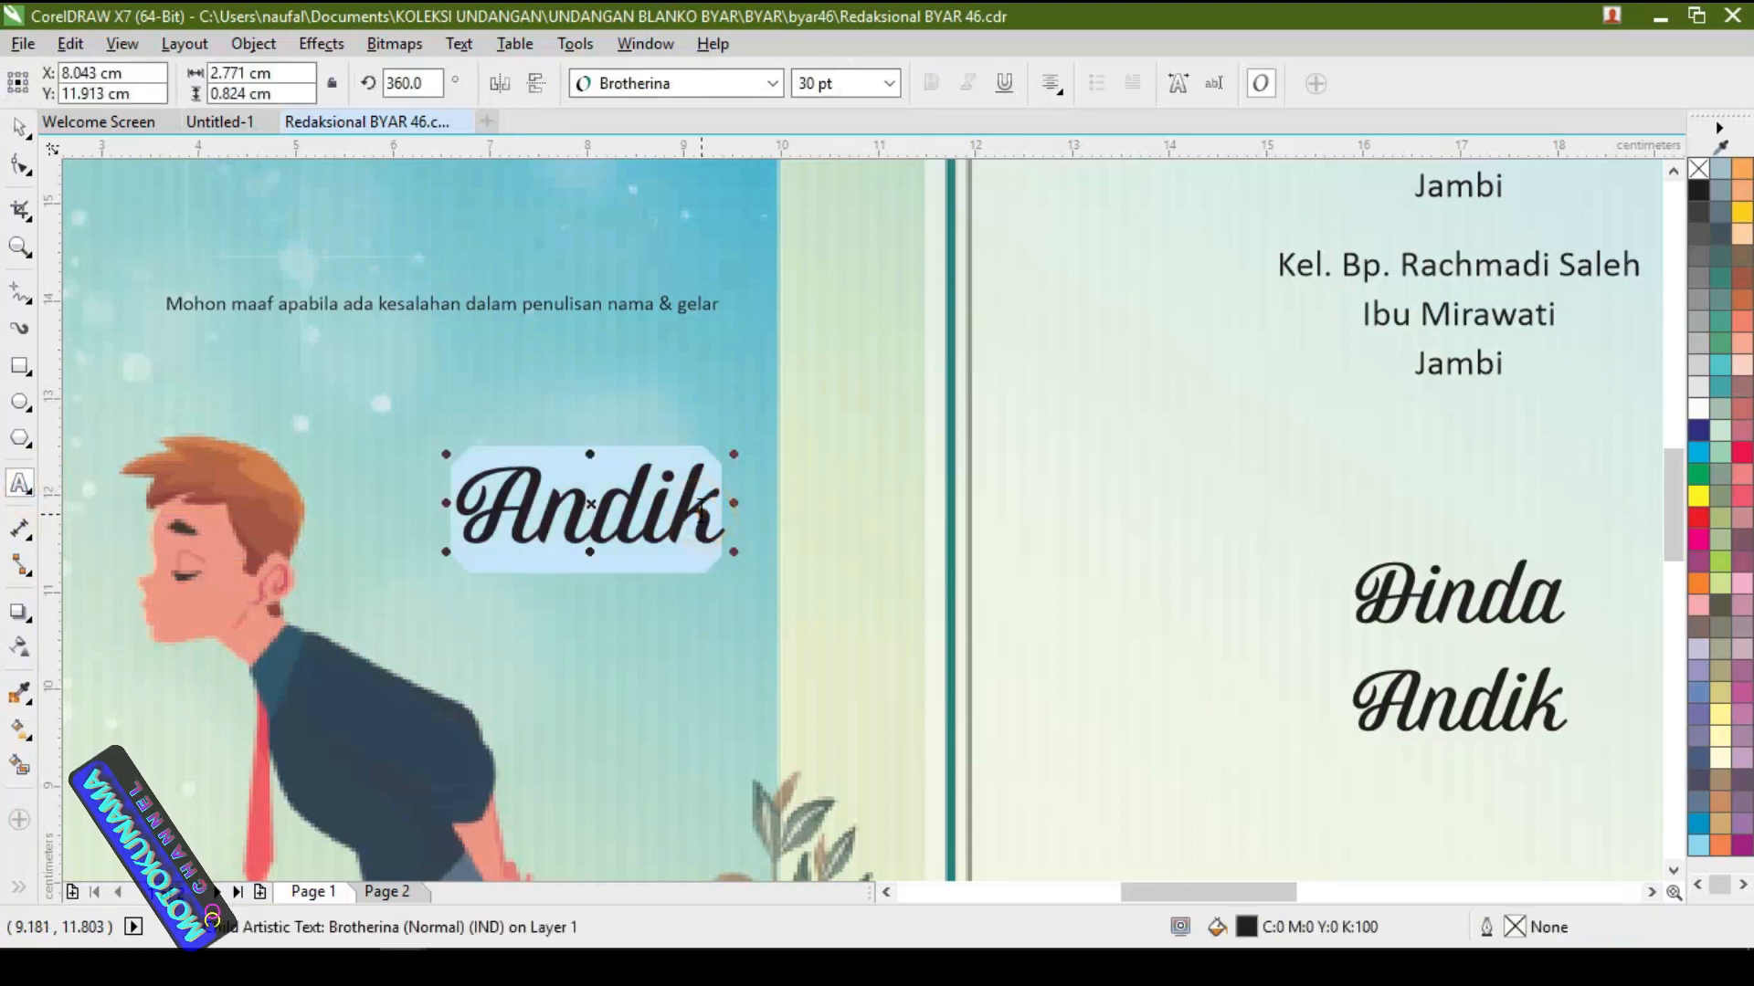
pyautogui.click(721, 503)
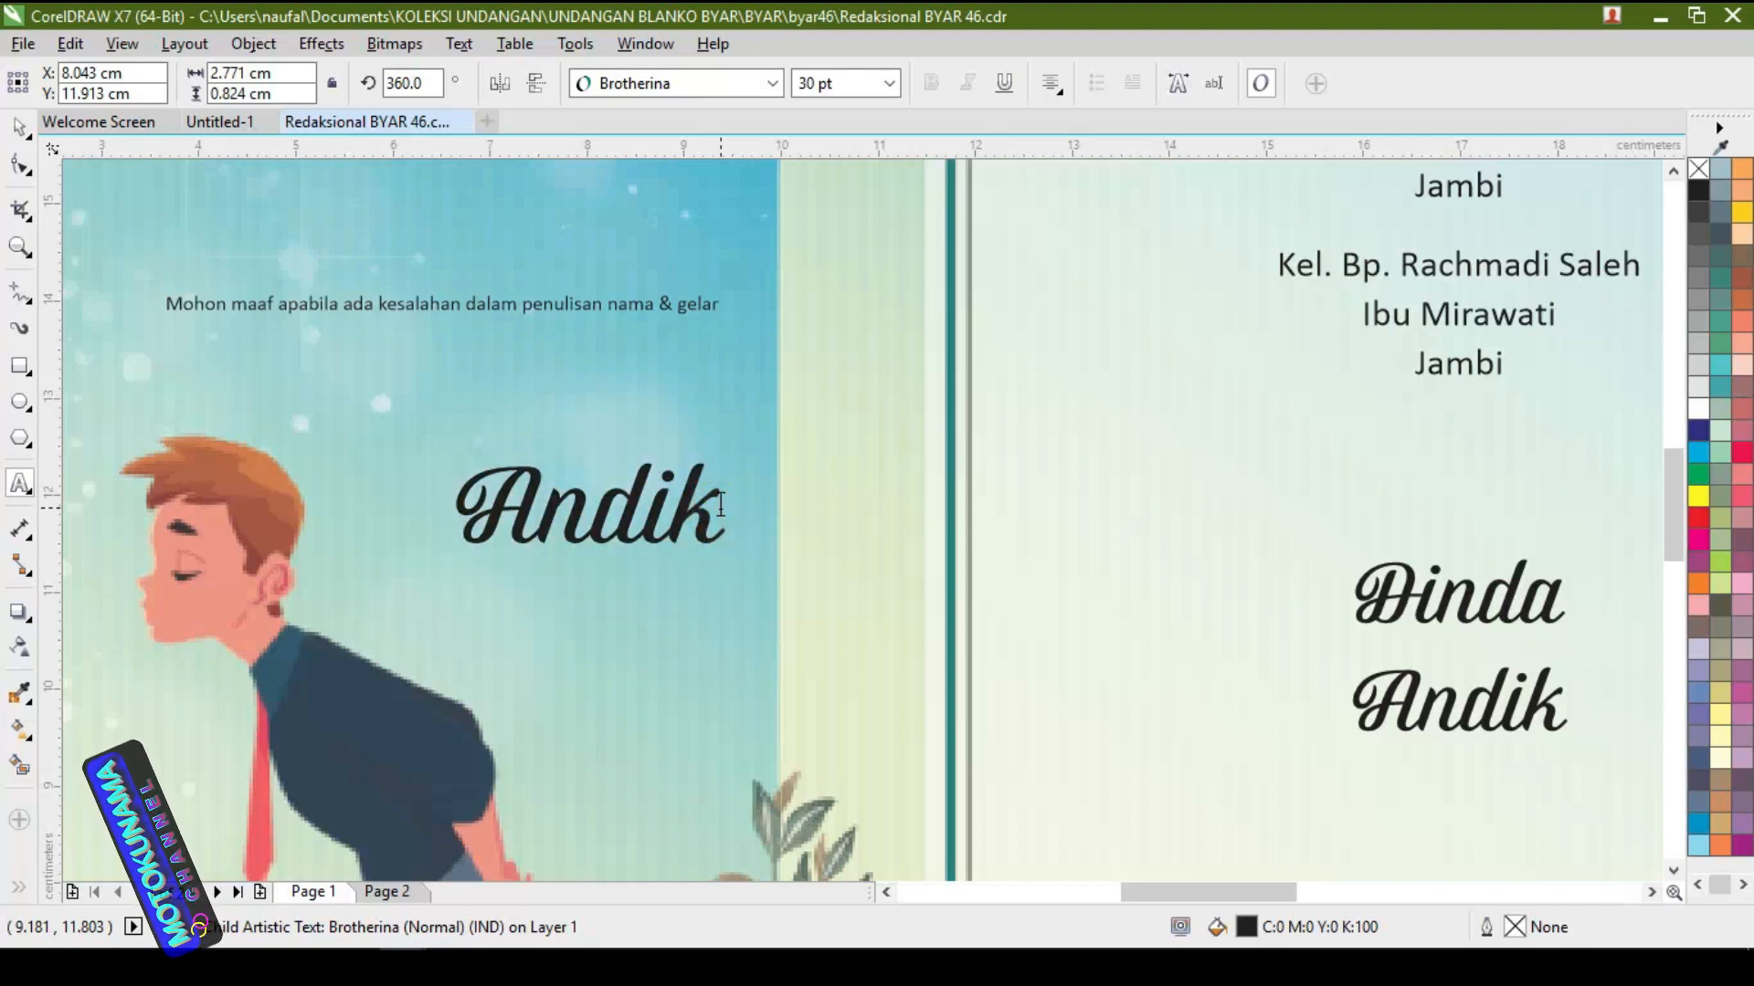
pyautogui.press('BackSpace')
pyautogui.press('BackSpace')
pyautogui.press('BackSpace')
pyautogui.press('BackSpace')
pyautogui.press('BackSpace')
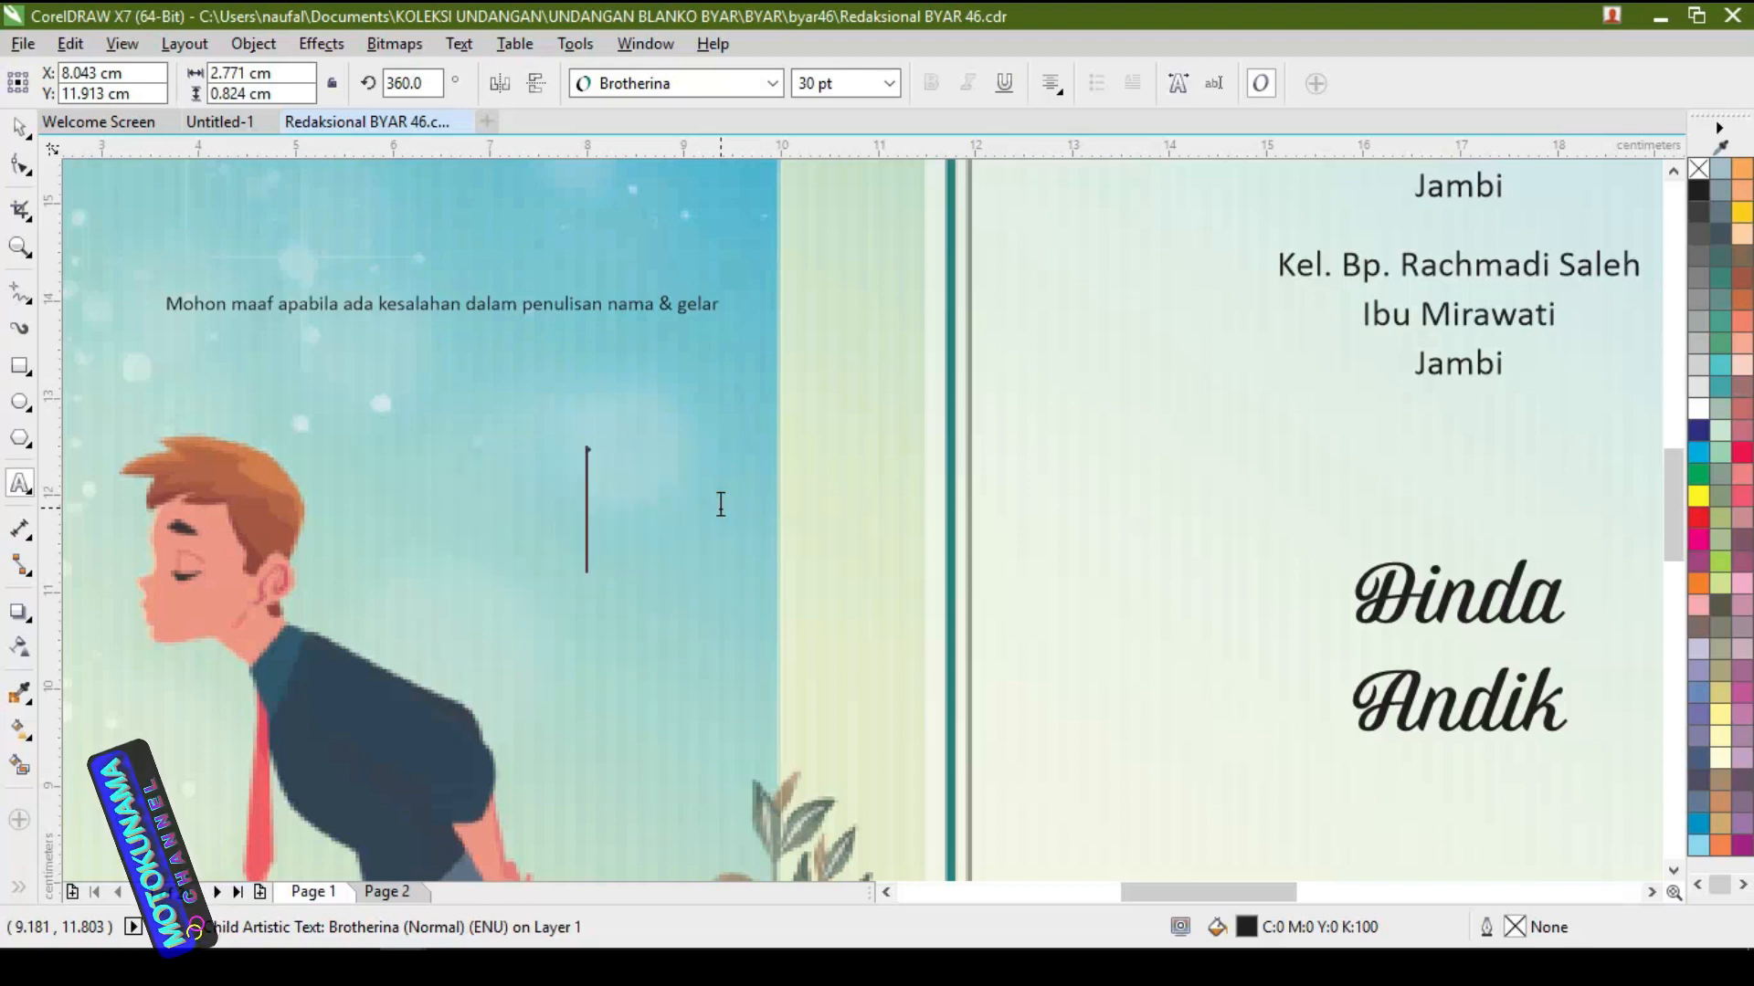
pyautogui.write('D')
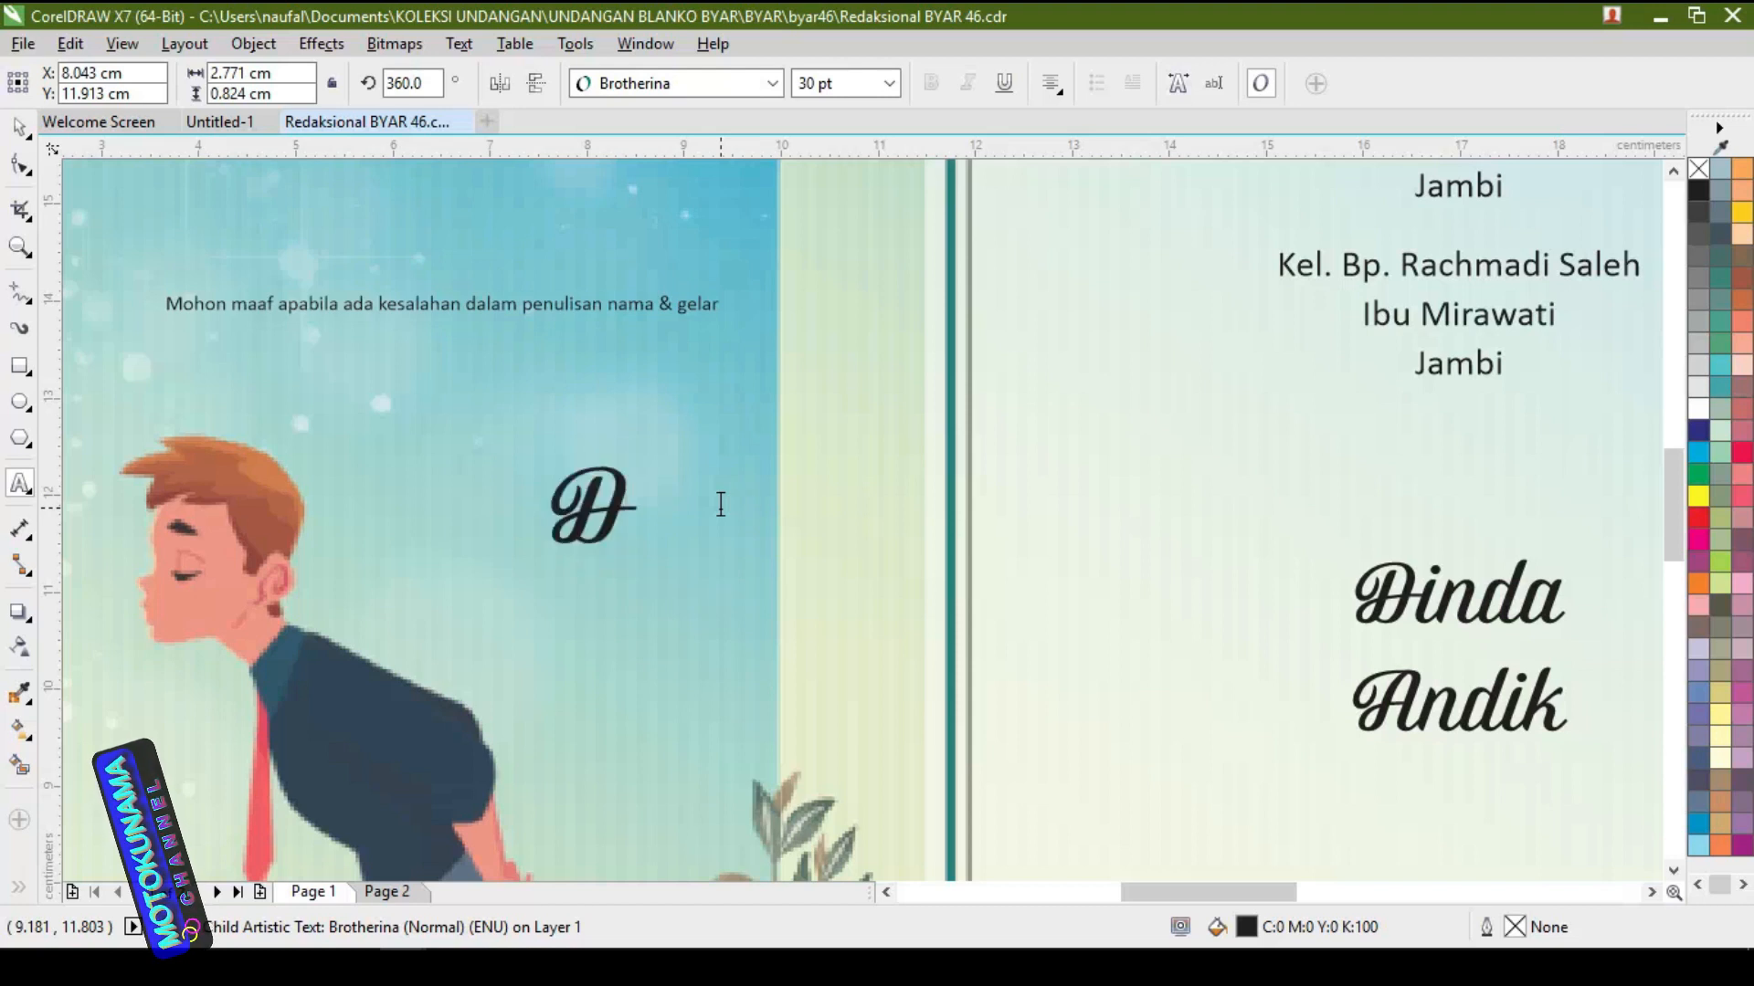
pyautogui.write('avid')
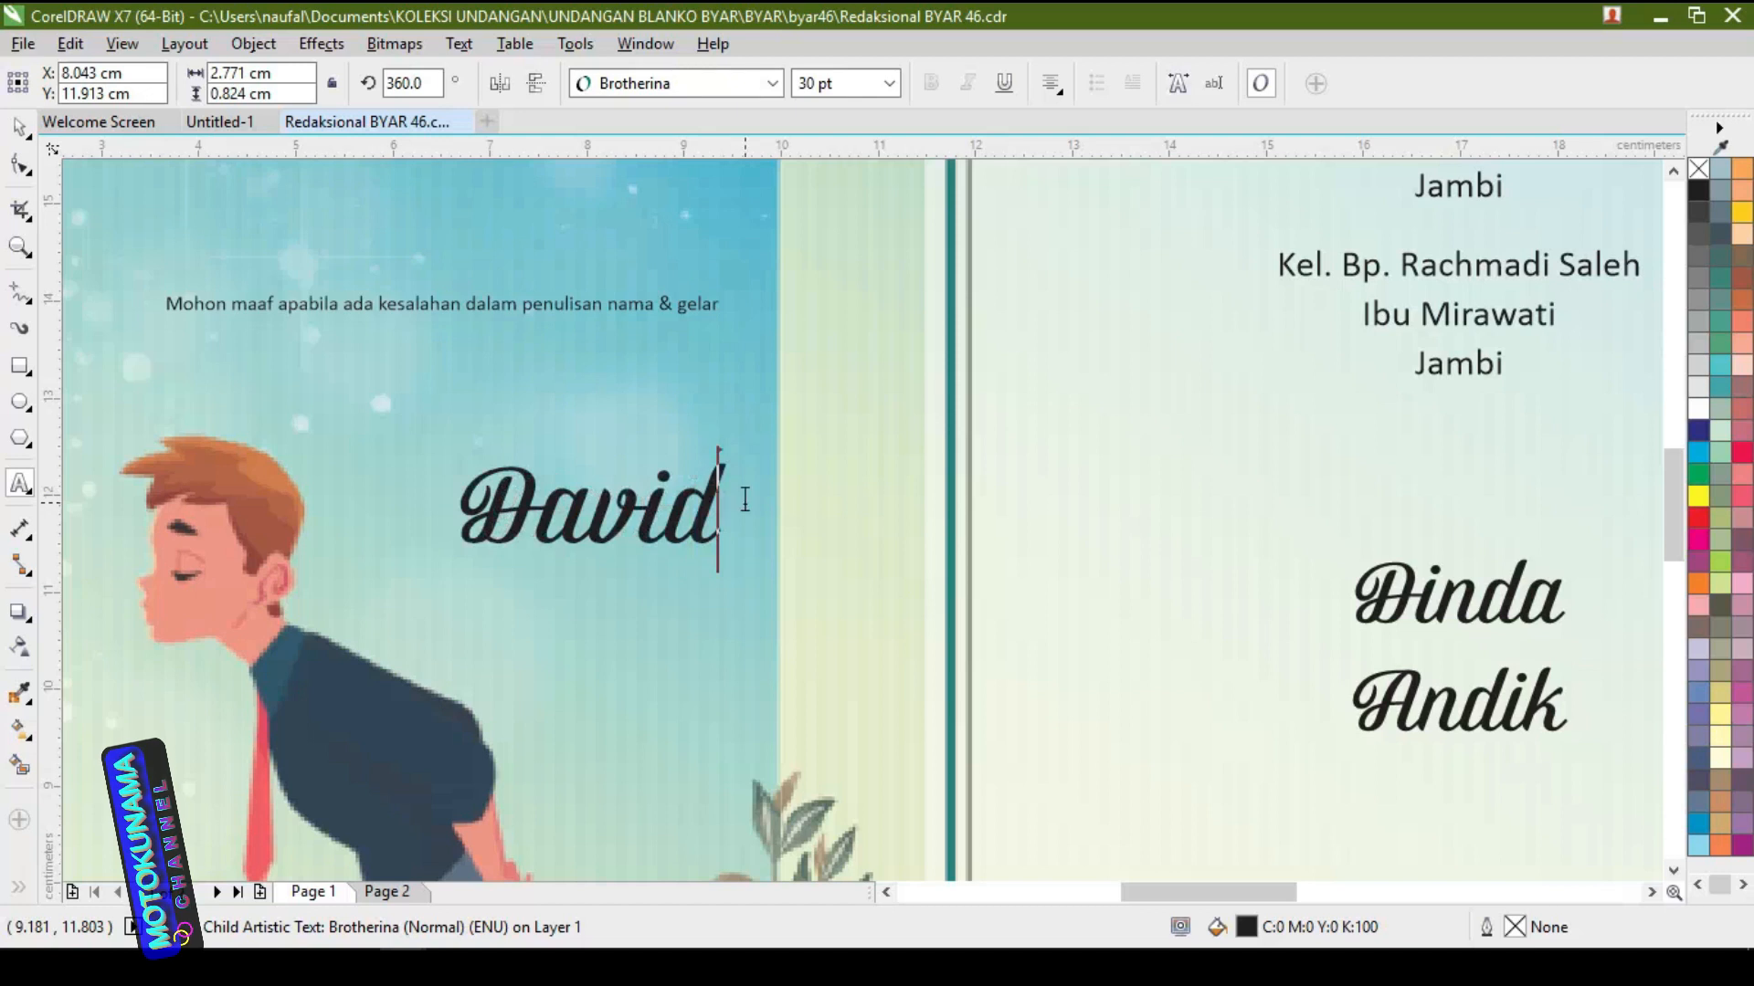
# Replace the father's name after "Kel. Bp." in the first family block of the center panel with a new name
pyautogui.scroll(-2, 744, 500)
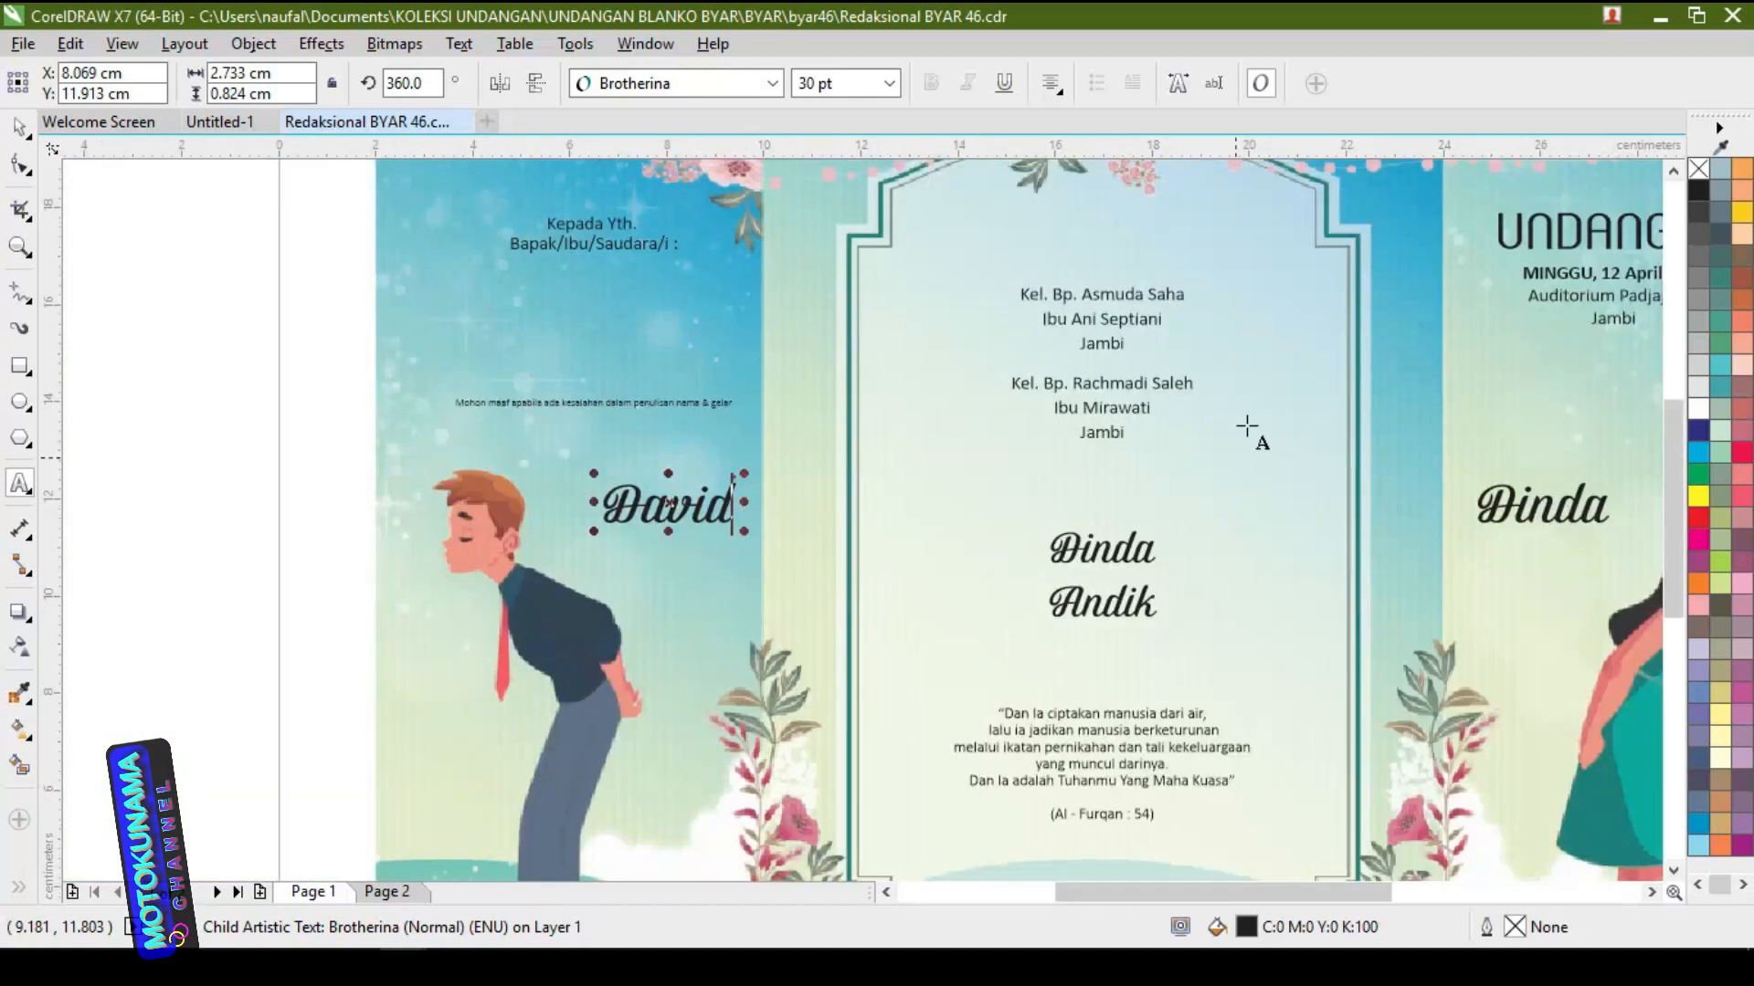
pyautogui.scroll(2, 1190, 306)
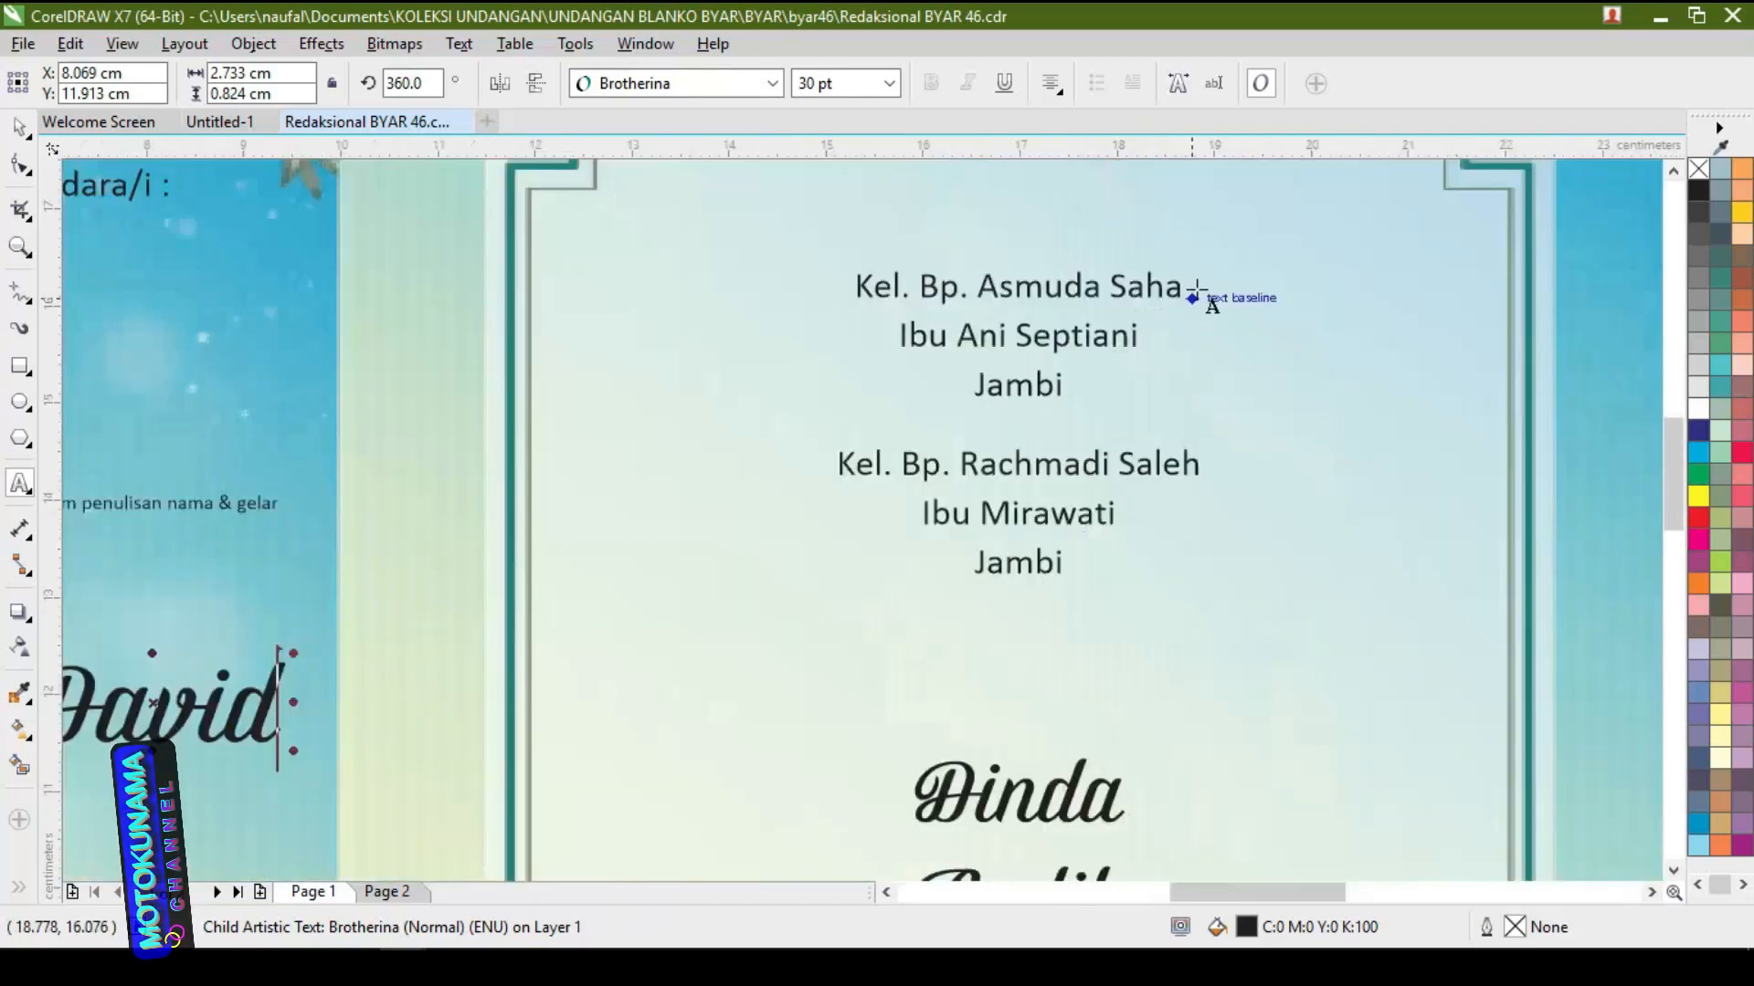
pyautogui.click(1182, 288)
pyautogui.press('BackSpace')
pyautogui.press('BackSpace')
pyautogui.press('BackSpace')
pyautogui.press('BackSpace')
pyautogui.press('BackSpace')
pyautogui.press('BackSpace')
pyautogui.press('BackSpace')
pyautogui.press('BackSpace')
pyautogui.press('BackSpace')
pyautogui.press('BackSpace')
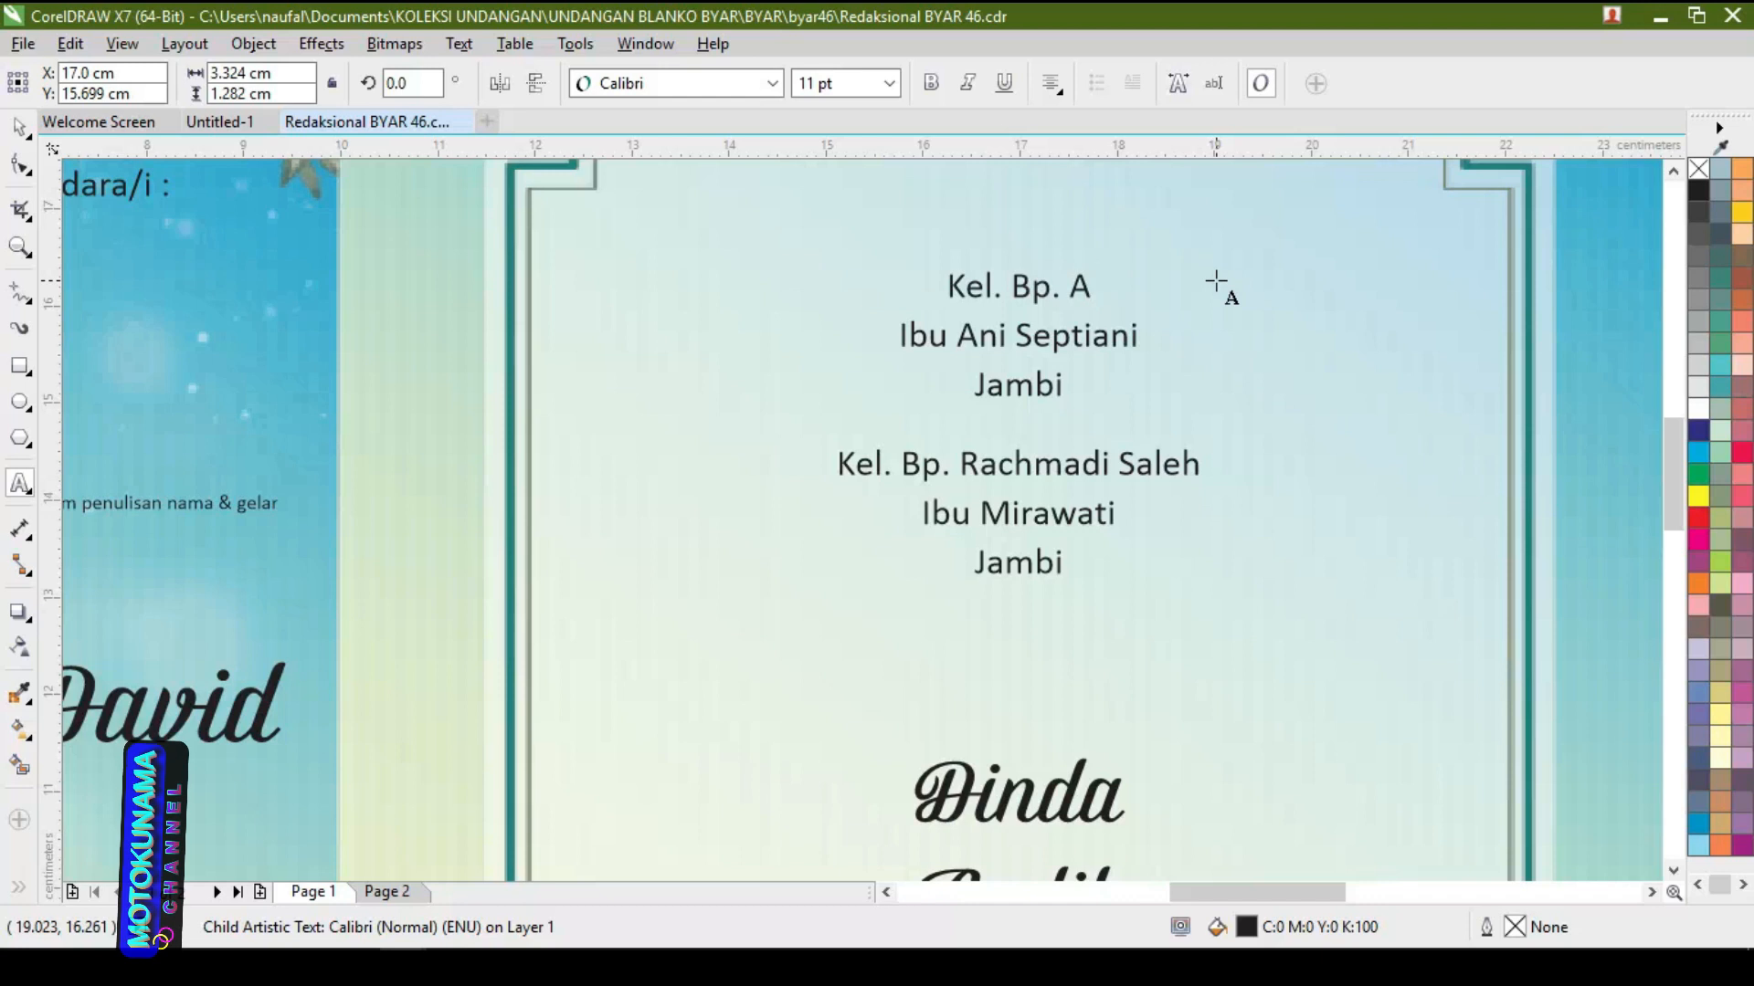
pyautogui.press('BackSpace')
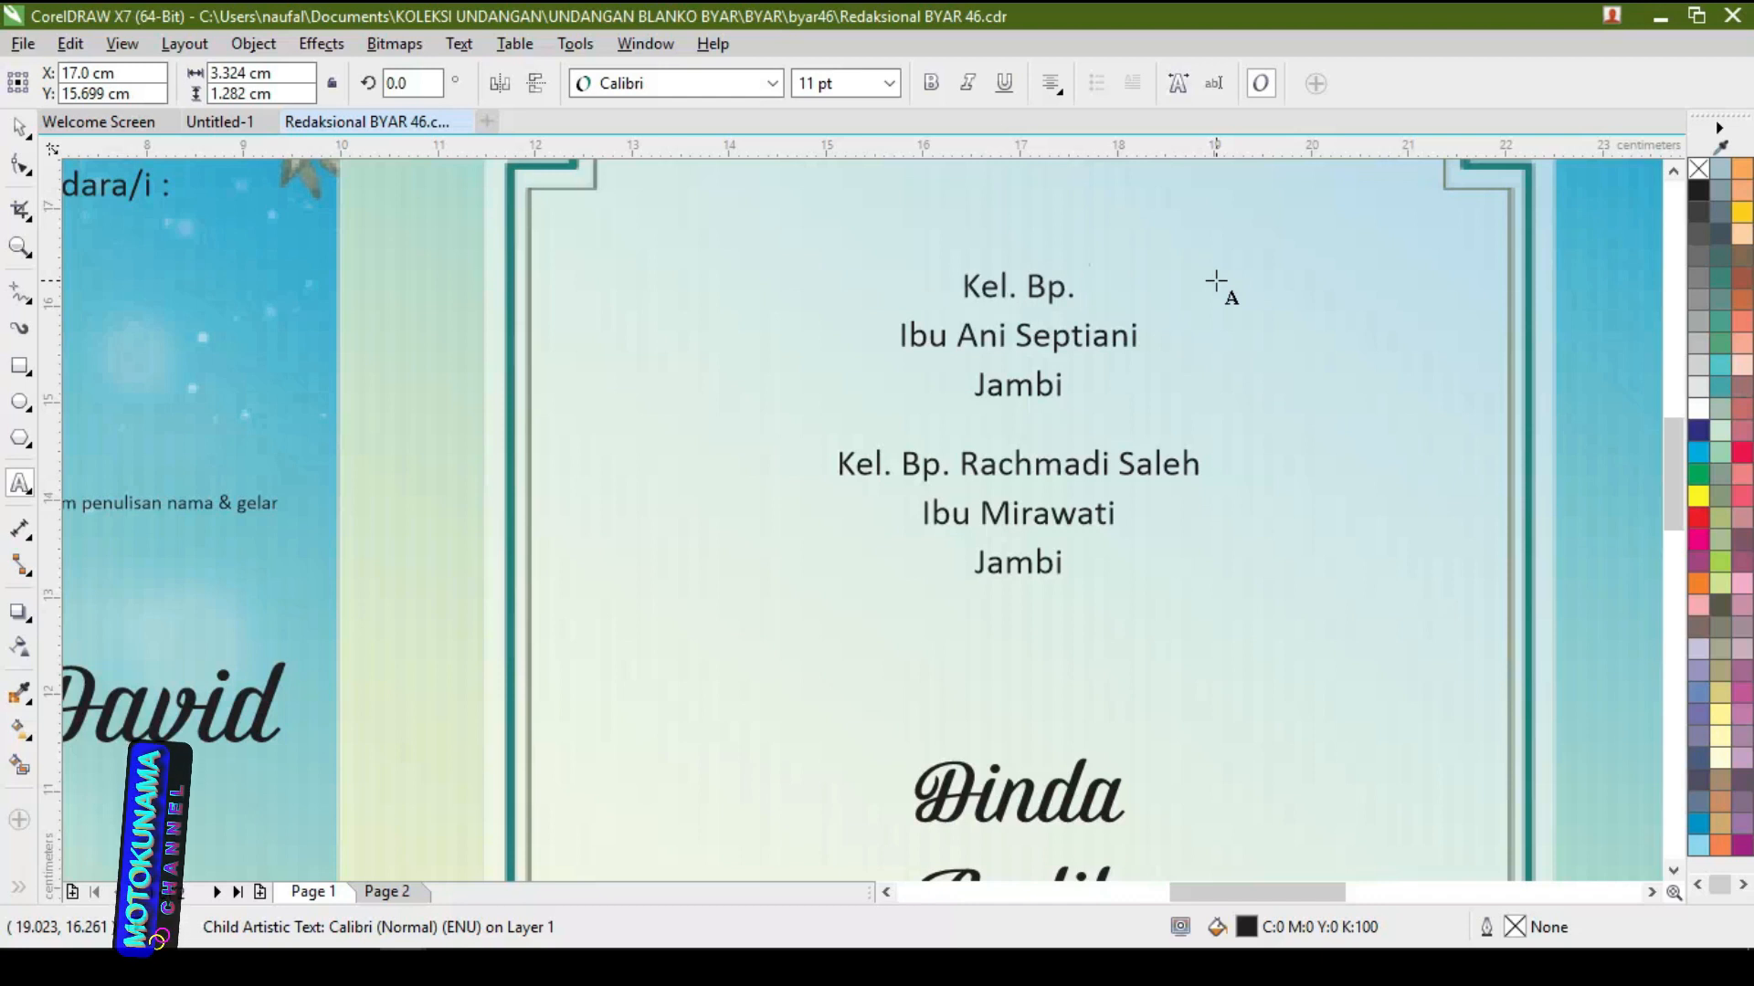
pyautogui.write('JAME')
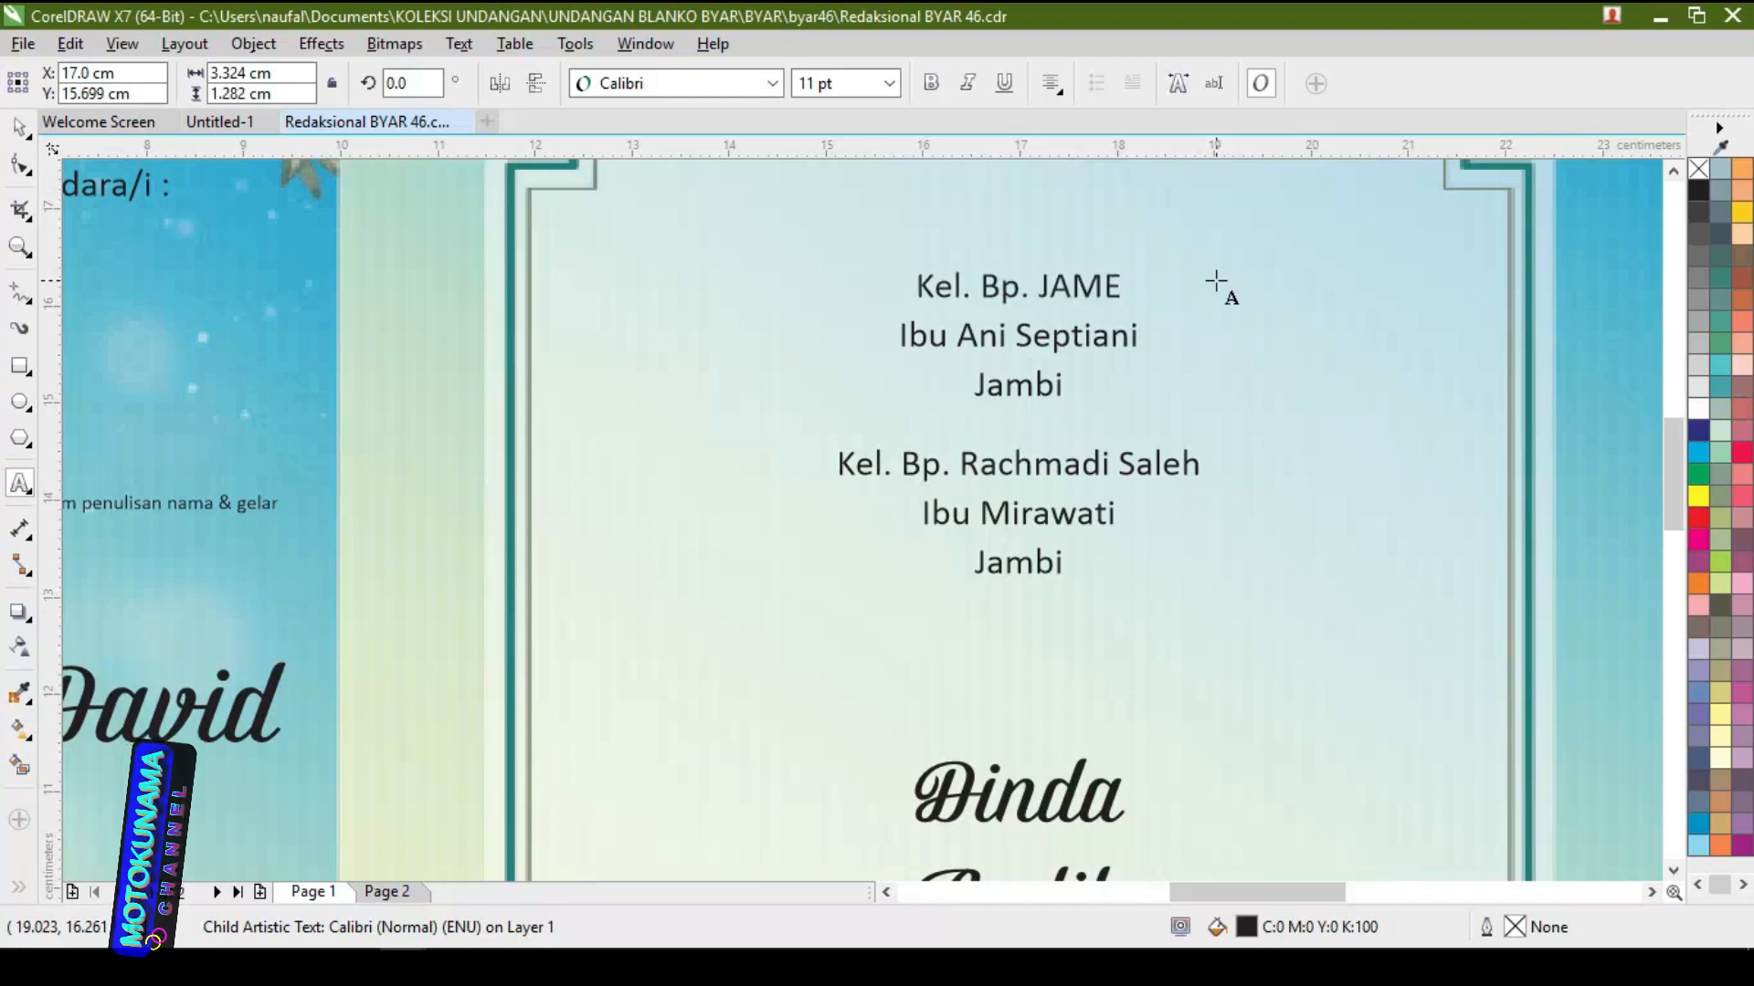
pyautogui.press('BackSpace')
pyautogui.press('BackSpace')
pyautogui.press('BackSpace')
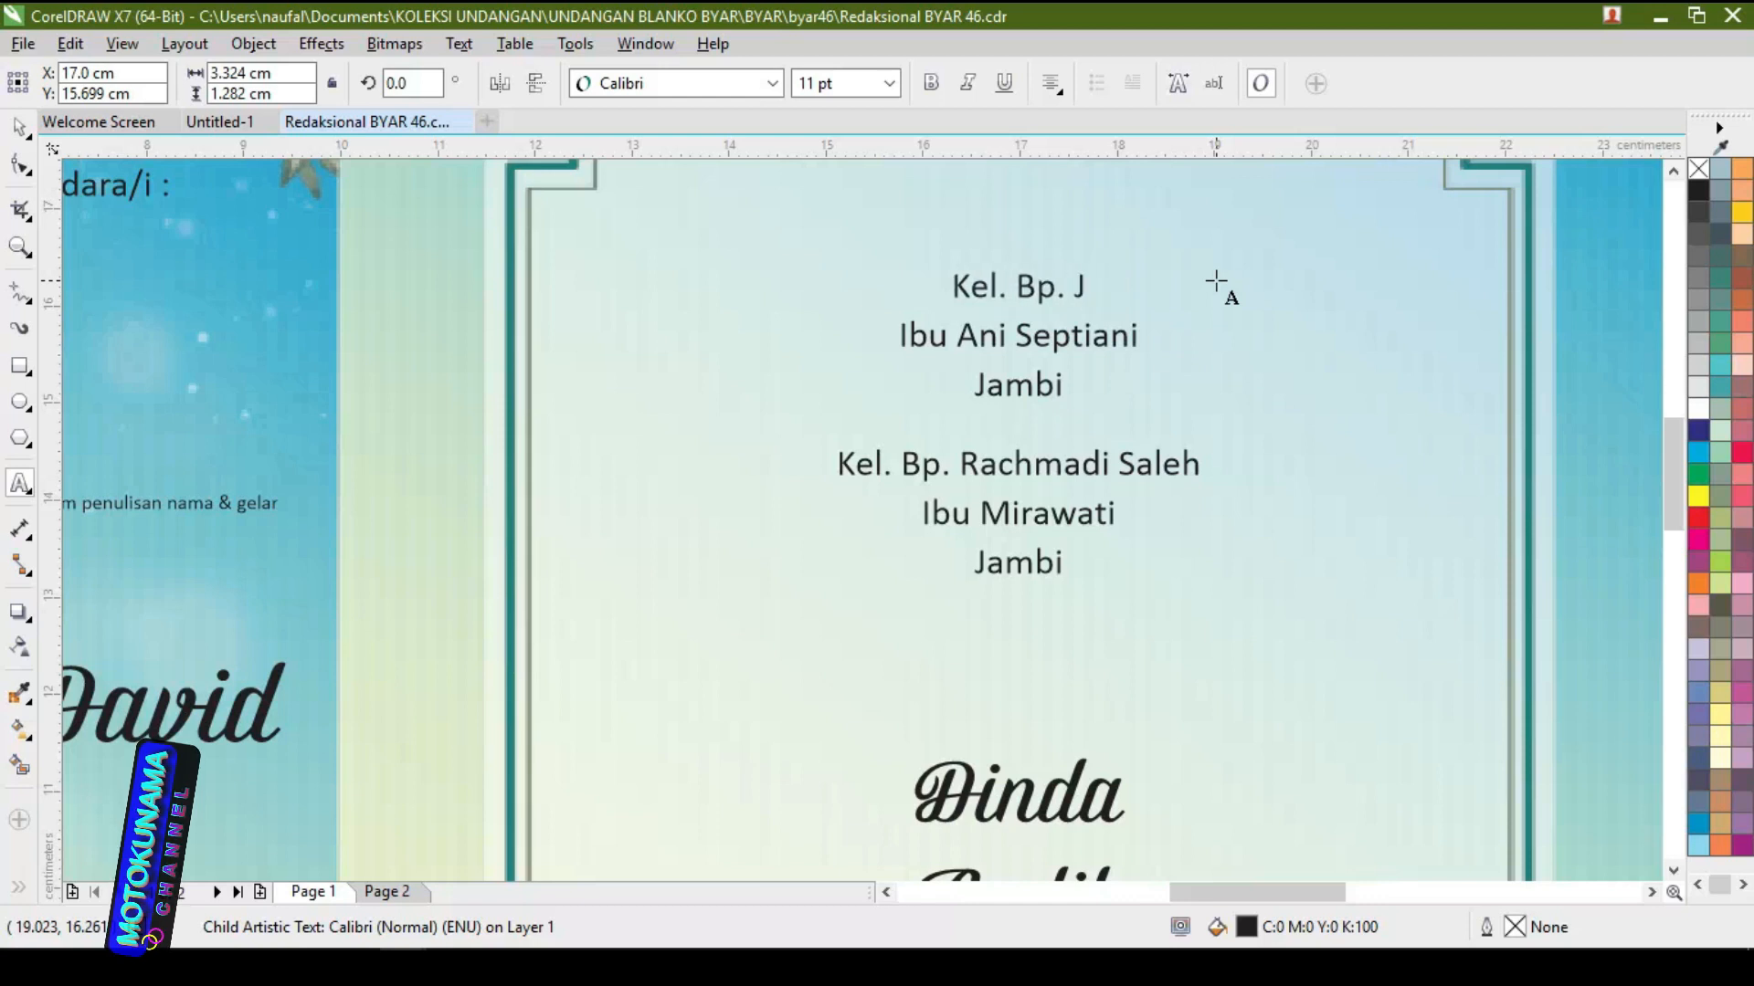
pyautogui.write('ames')
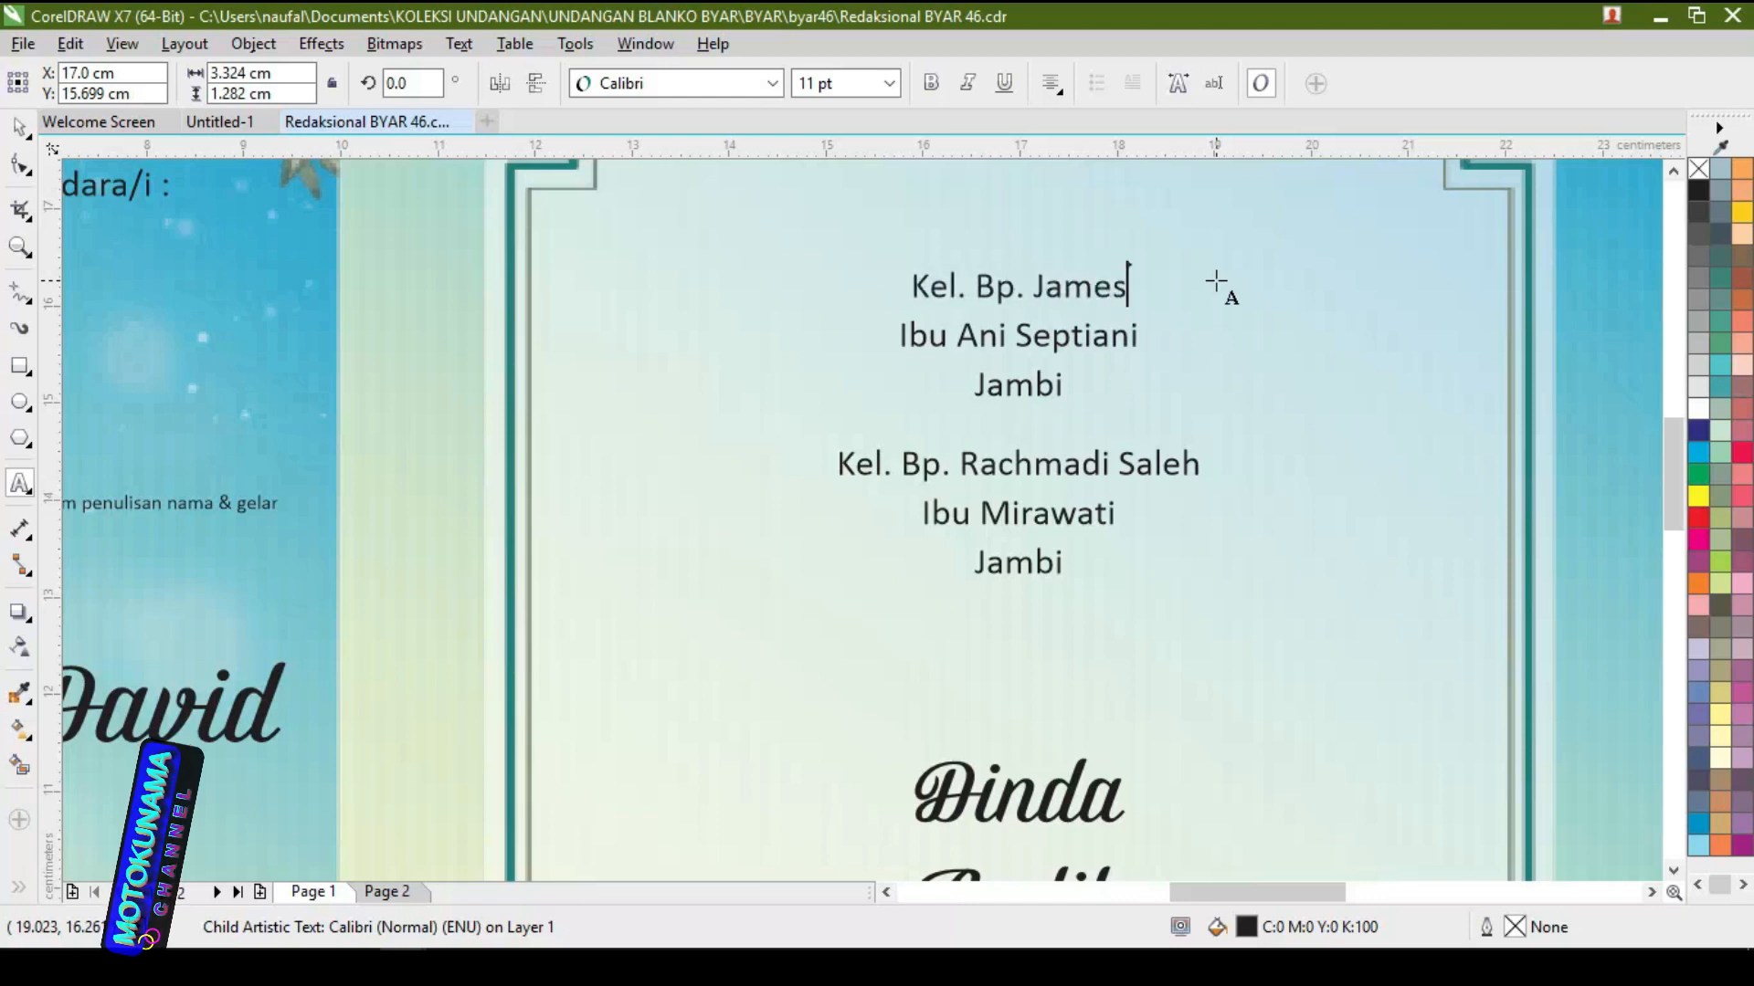
# Add the surname to complete the new father's name in the first family block and finish editing that text
pyautogui.write(' B')
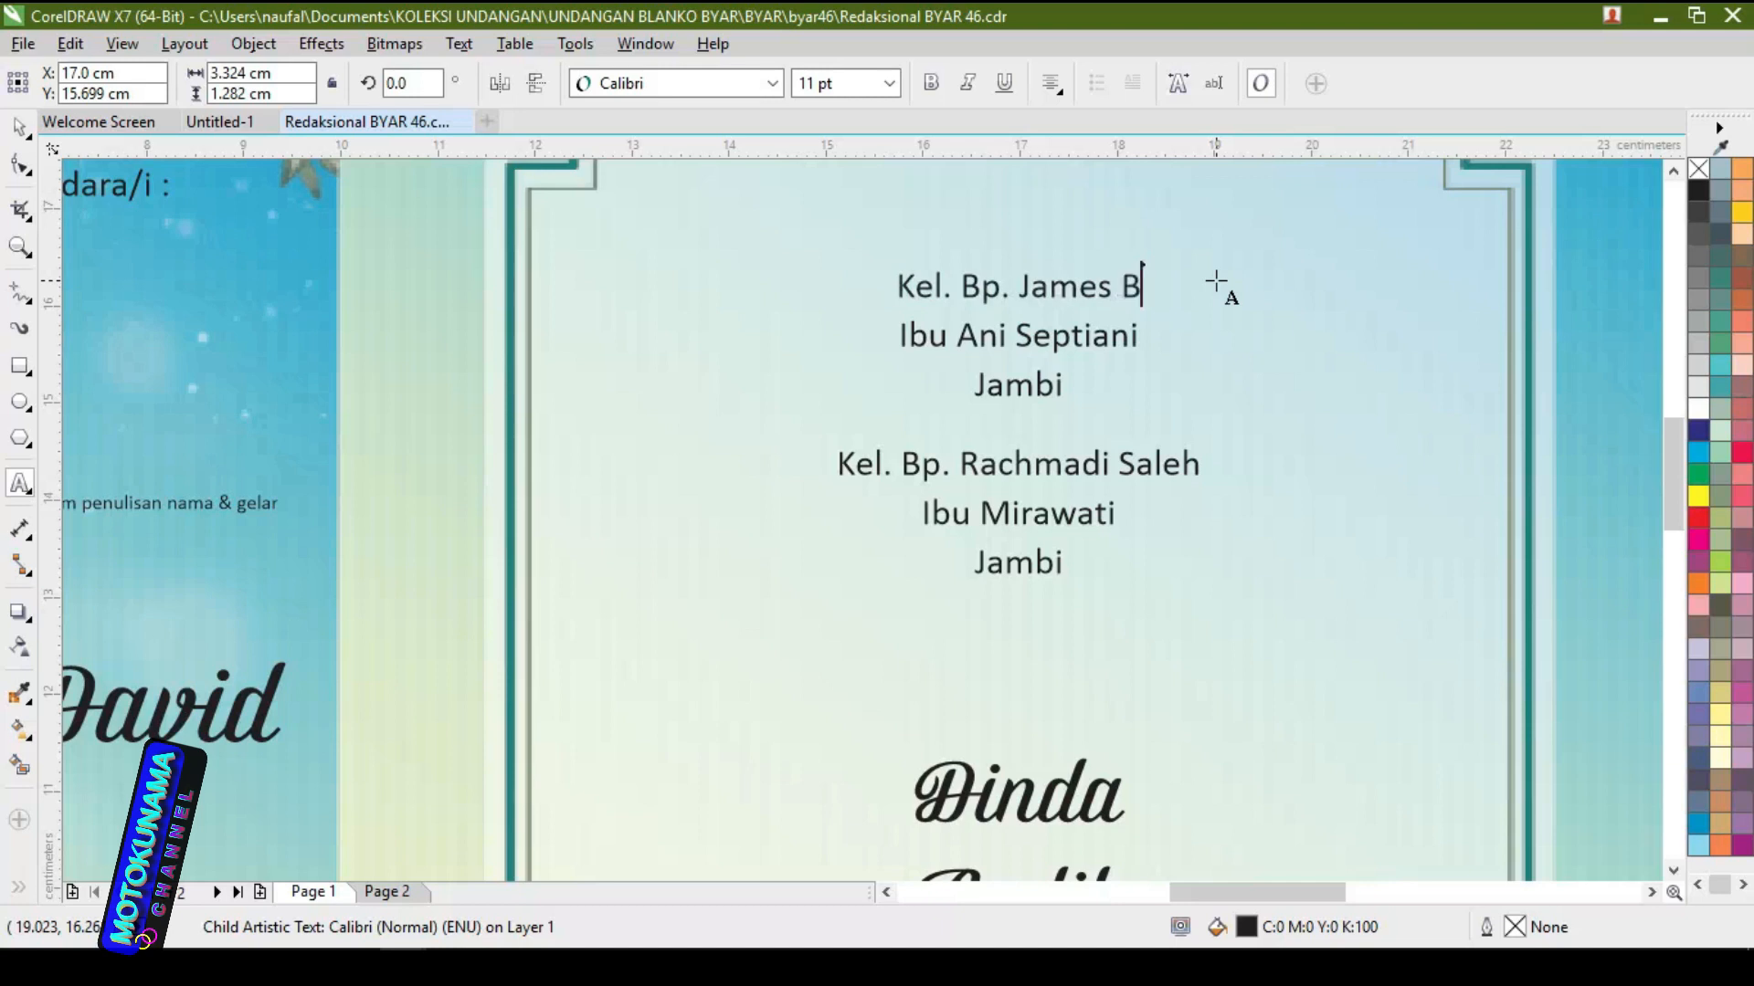
pyautogui.write('ond')
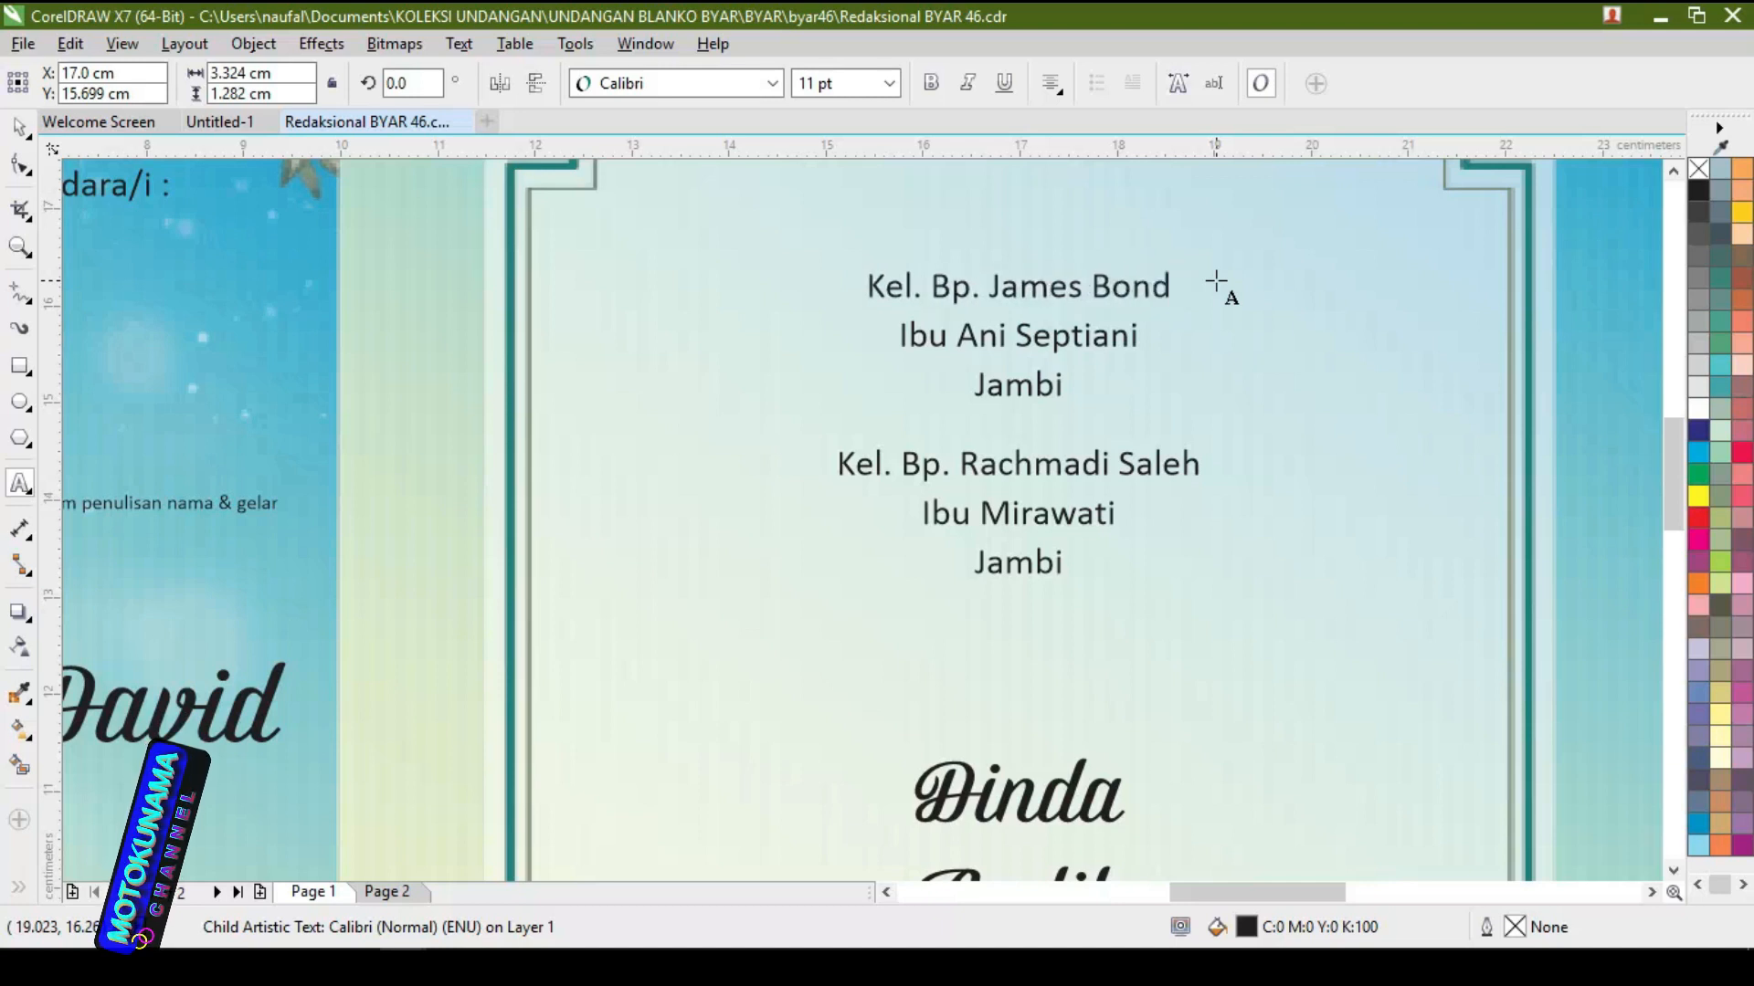
pyautogui.press('Escape')
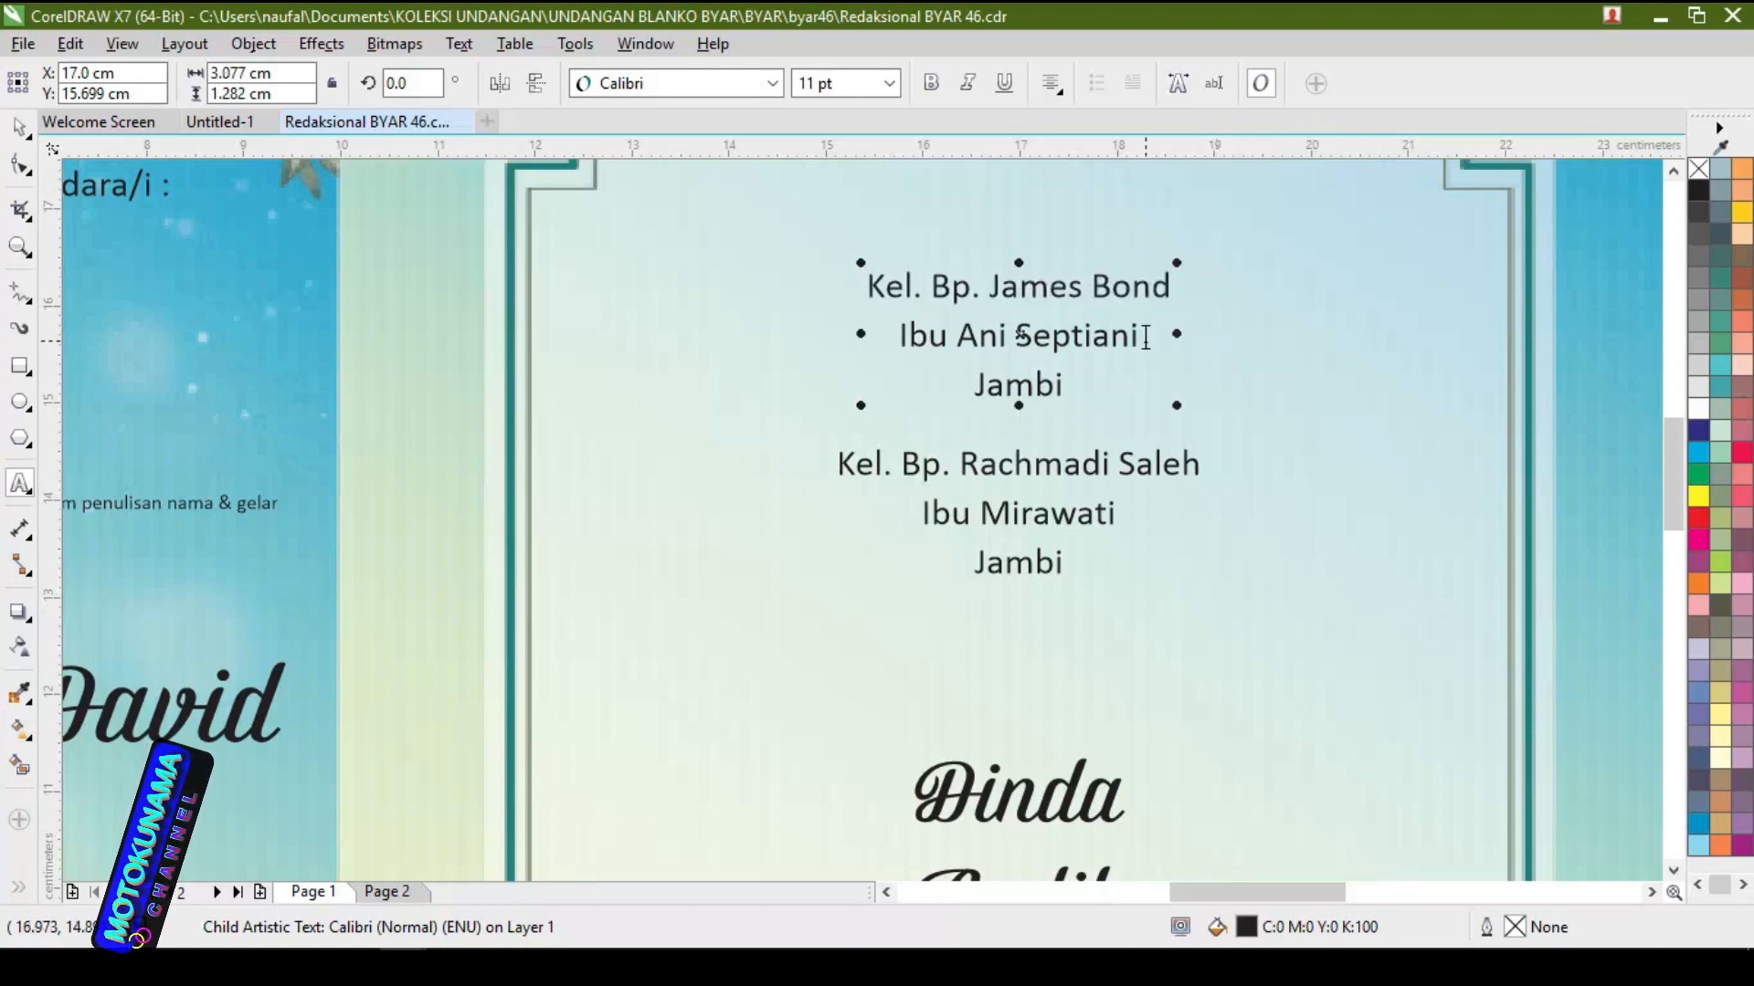
# Replace the mother's name after "Ibu" in the first family block with a new two-word name
pyautogui.click(1135, 337)
pyautogui.press('BackSpace')
pyautogui.press('BackSpace')
pyautogui.press('BackSpace')
pyautogui.press('BackSpace')
pyautogui.press('BackSpace')
pyautogui.press('BackSpace')
pyautogui.press('BackSpace')
pyautogui.press('BackSpace')
pyautogui.press('BackSpace')
pyautogui.press('BackSpace')
pyautogui.press('BackSpace')
pyautogui.press('BackSpace')
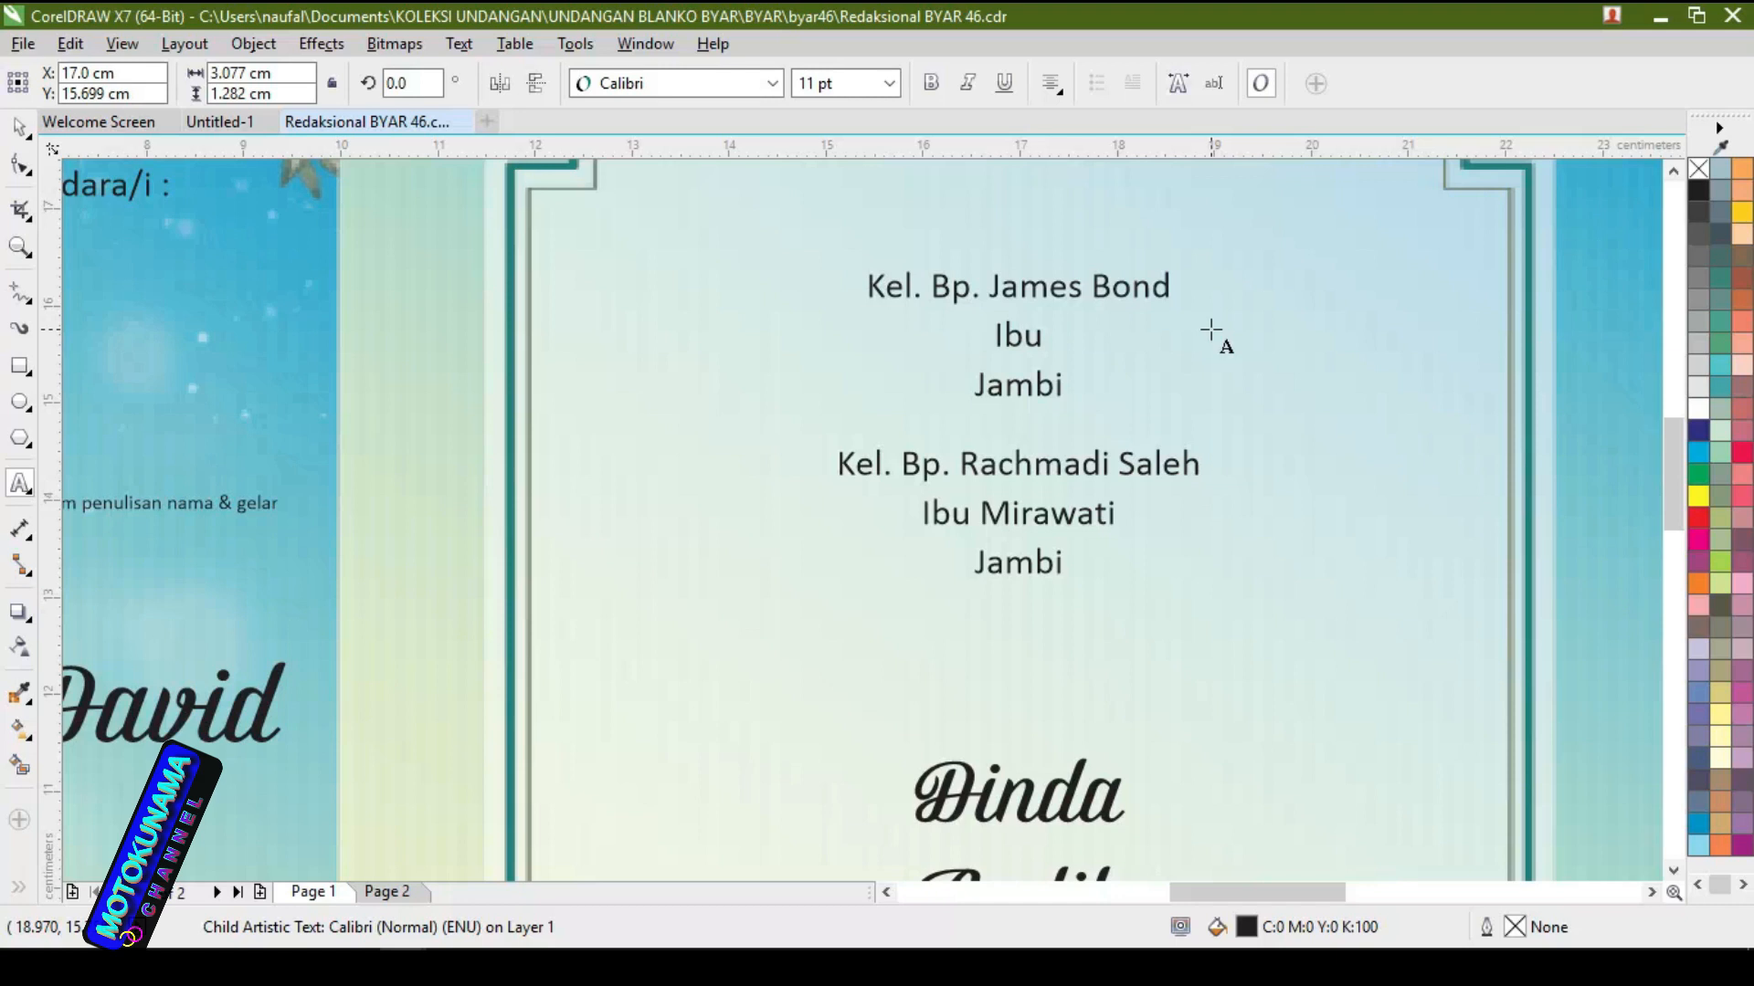
pyautogui.write('St')
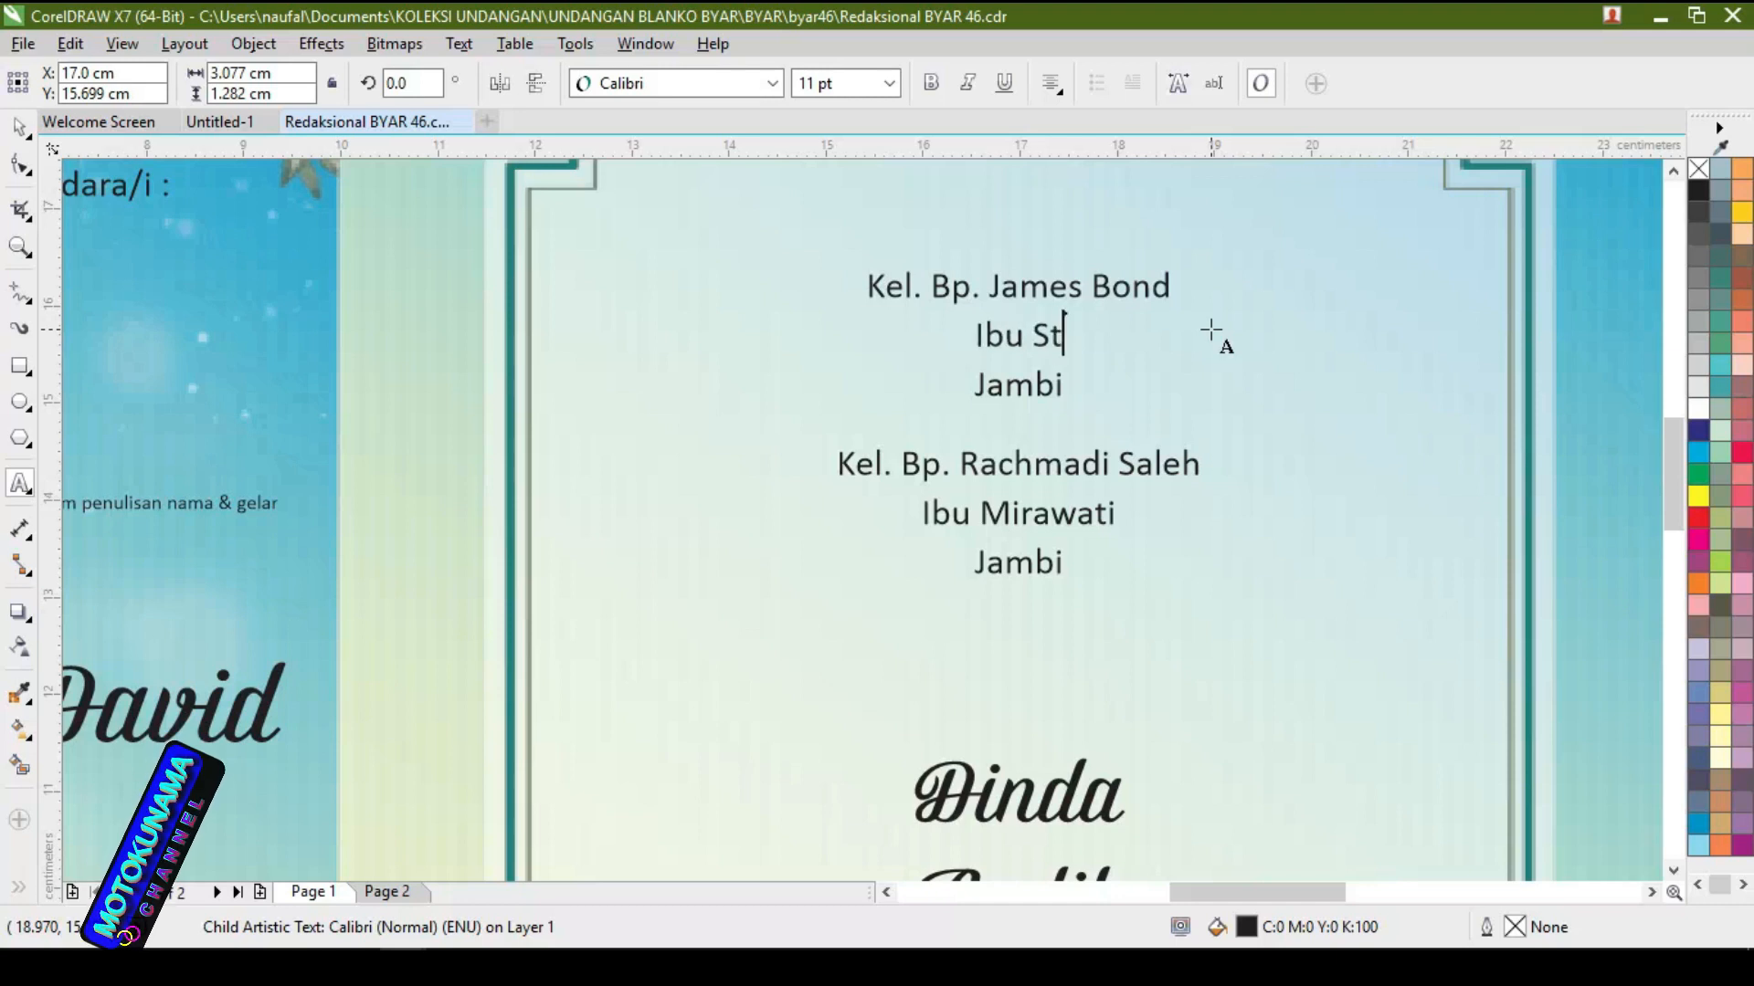
pyautogui.write('efan')
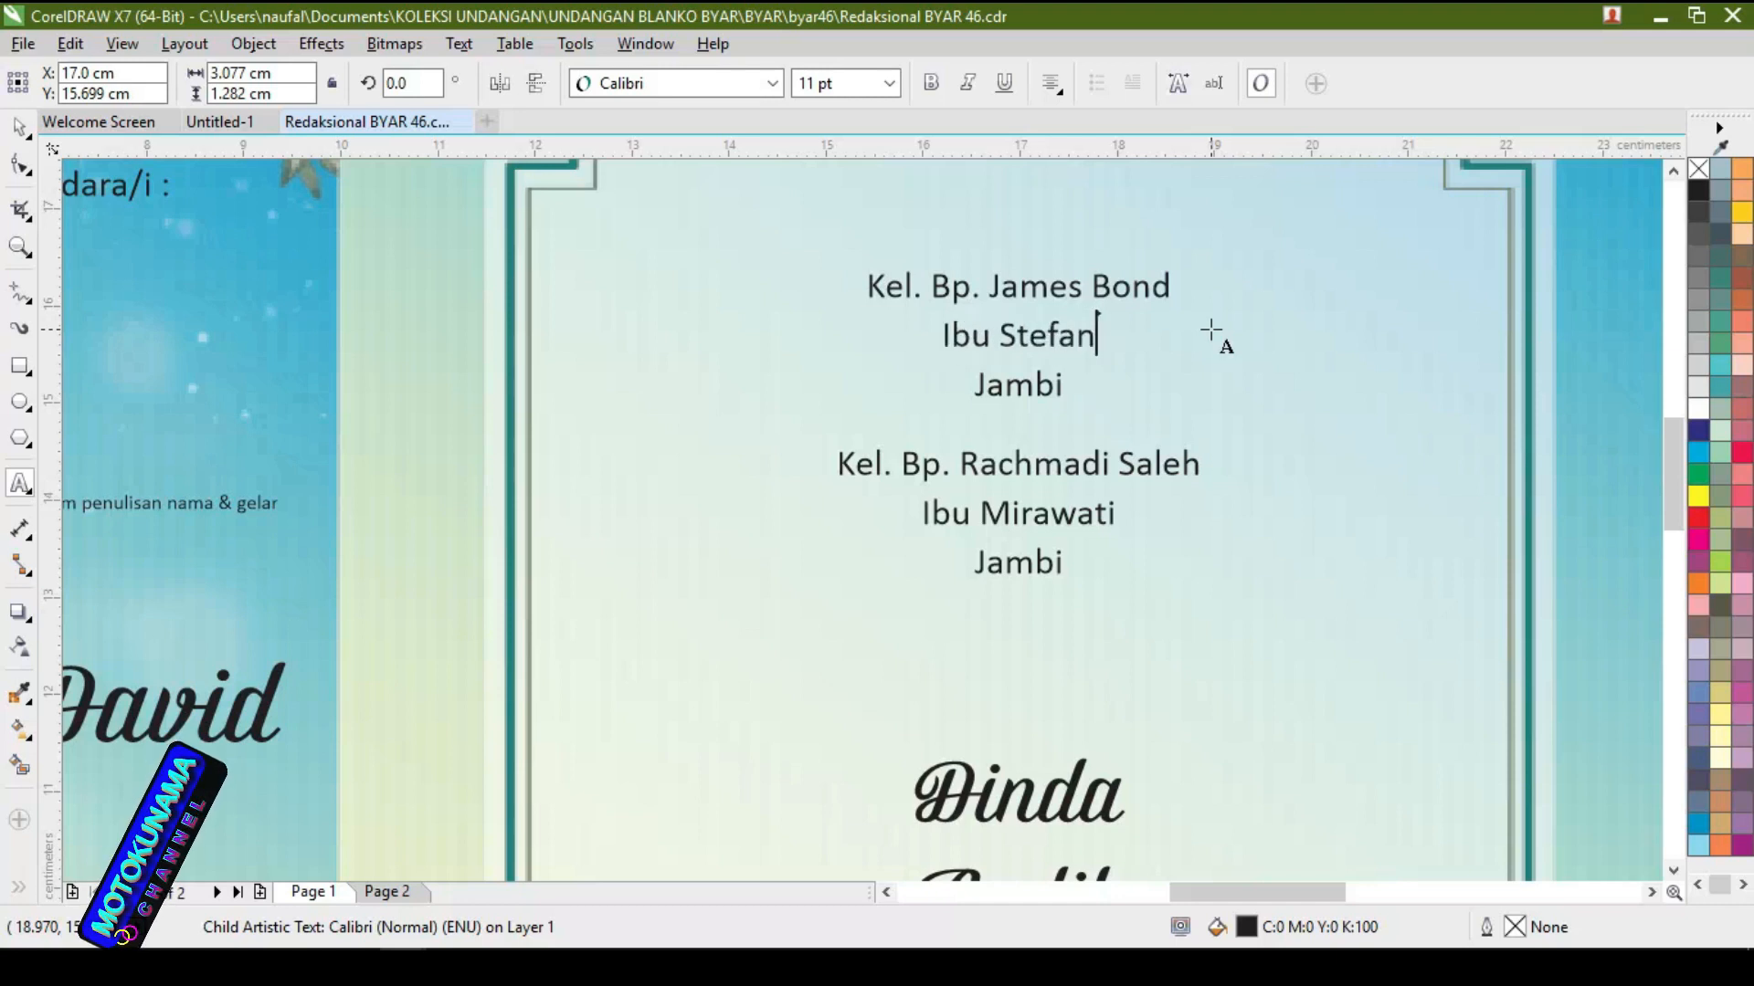
pyautogui.write('y A')
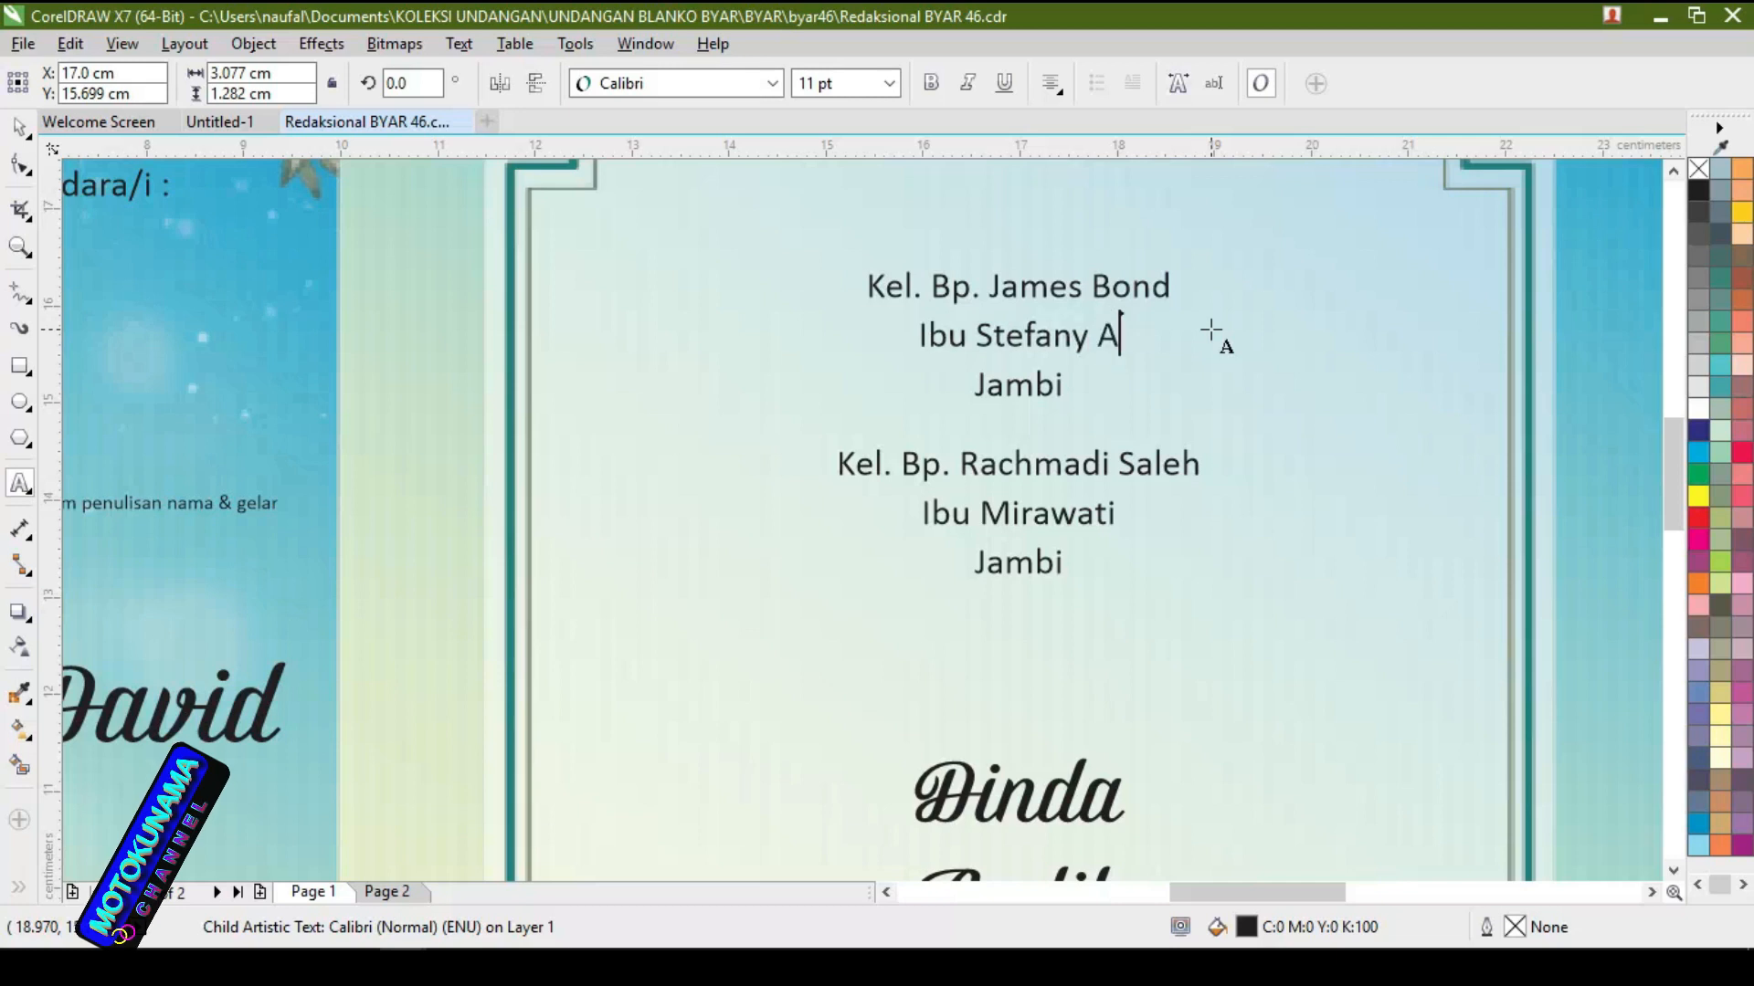
pyautogui.write('gustin')
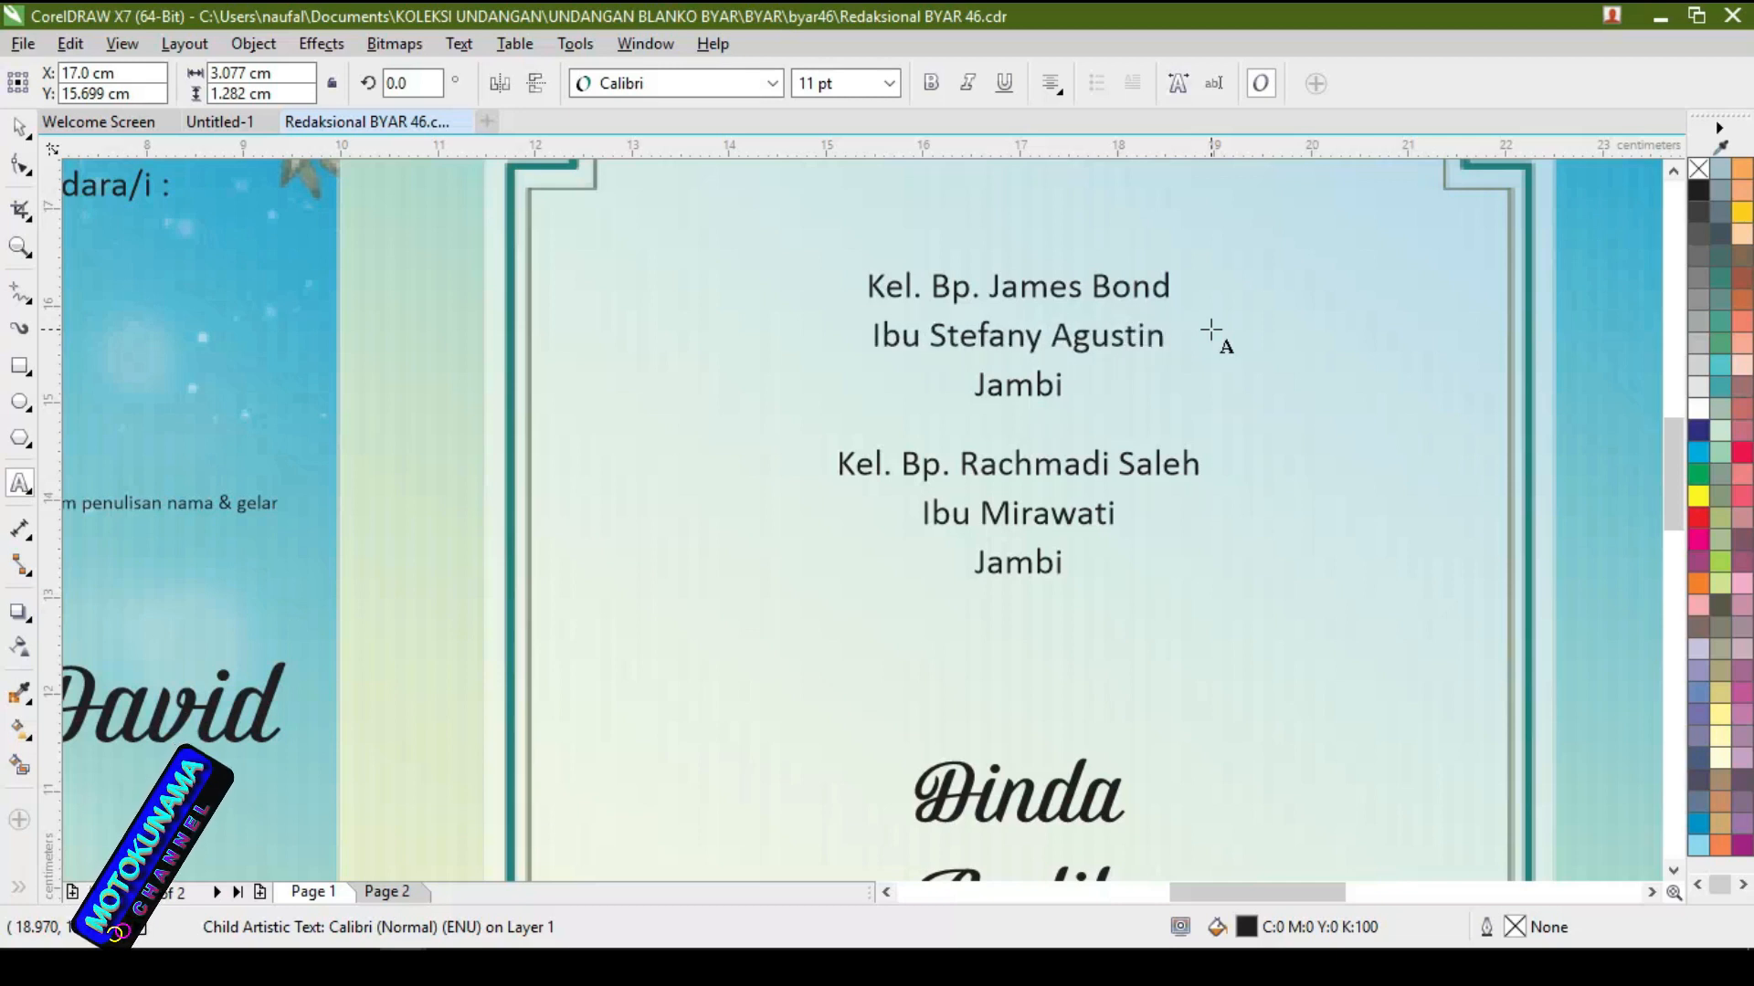
# Change the place name under the first family block's parents to "Kanada"
pyautogui.click(1066, 384)
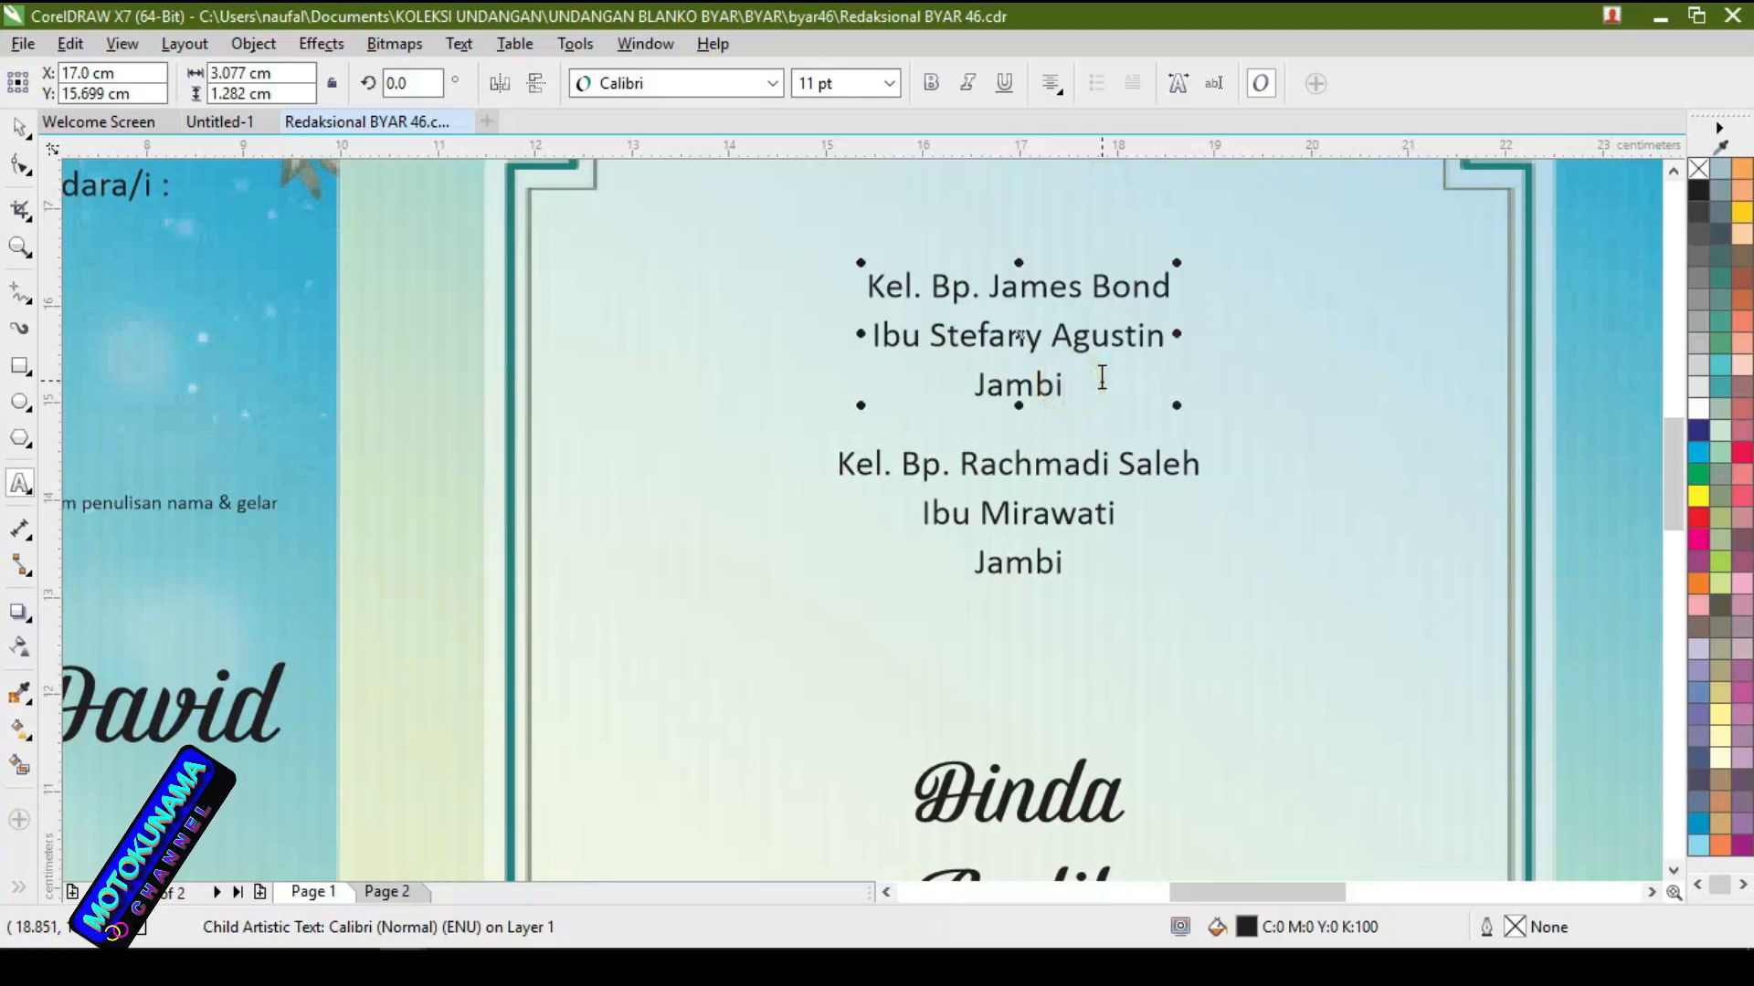
pyautogui.press('BackSpace')
pyautogui.press('BackSpace')
pyautogui.press('BackSpace')
pyautogui.press('BackSpace')
pyautogui.press('BackSpace')
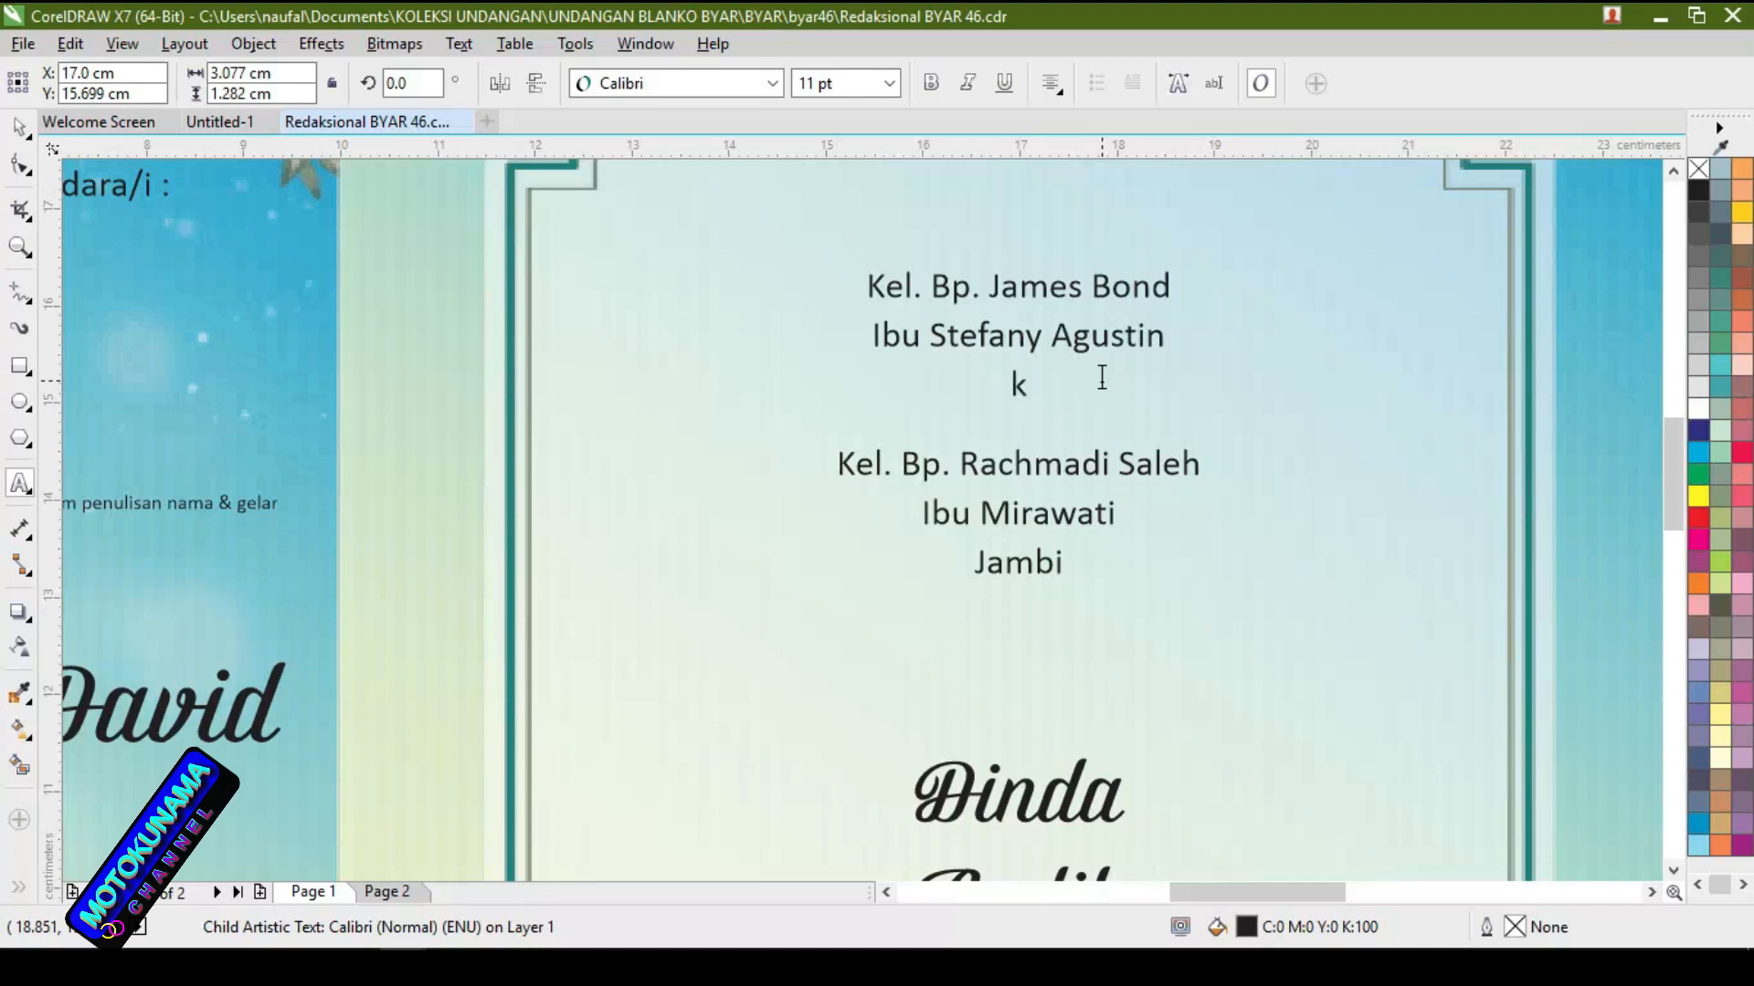
pyautogui.write('kANADA')
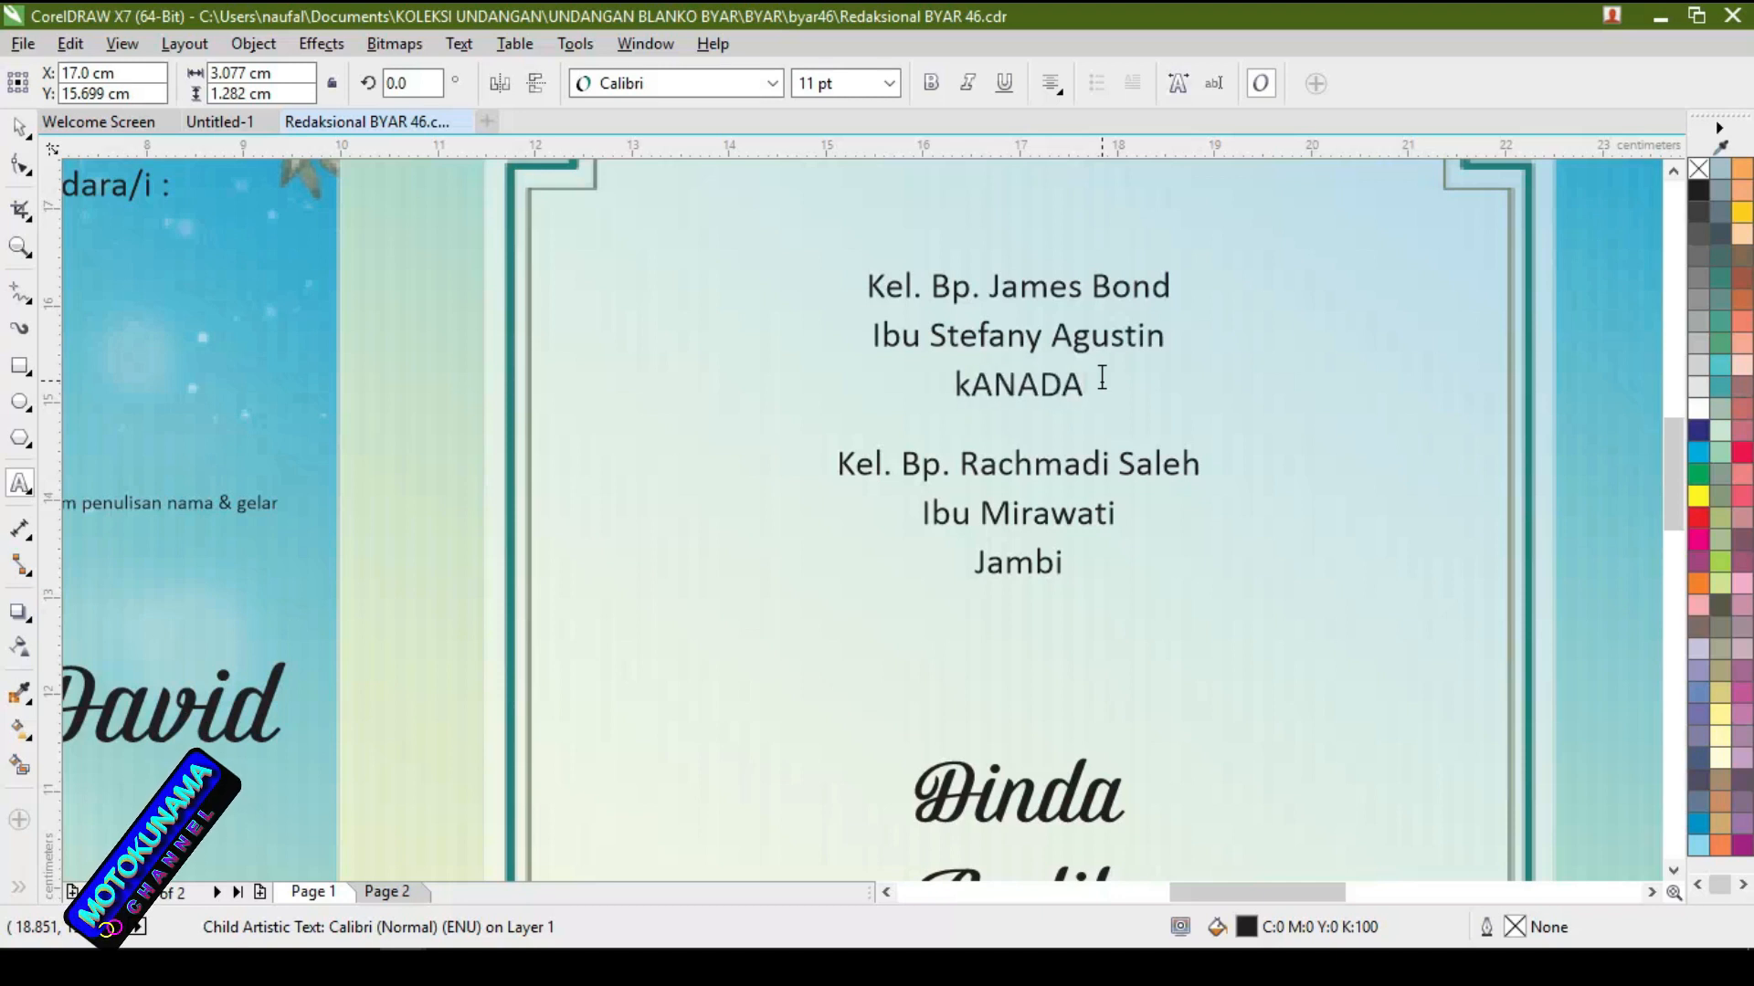
pyautogui.press('BackSpace')
pyautogui.press('BackSpace')
pyautogui.press('BackSpace')
pyautogui.press('BackSpace')
pyautogui.press('BackSpace')
pyautogui.press('BackSpace')
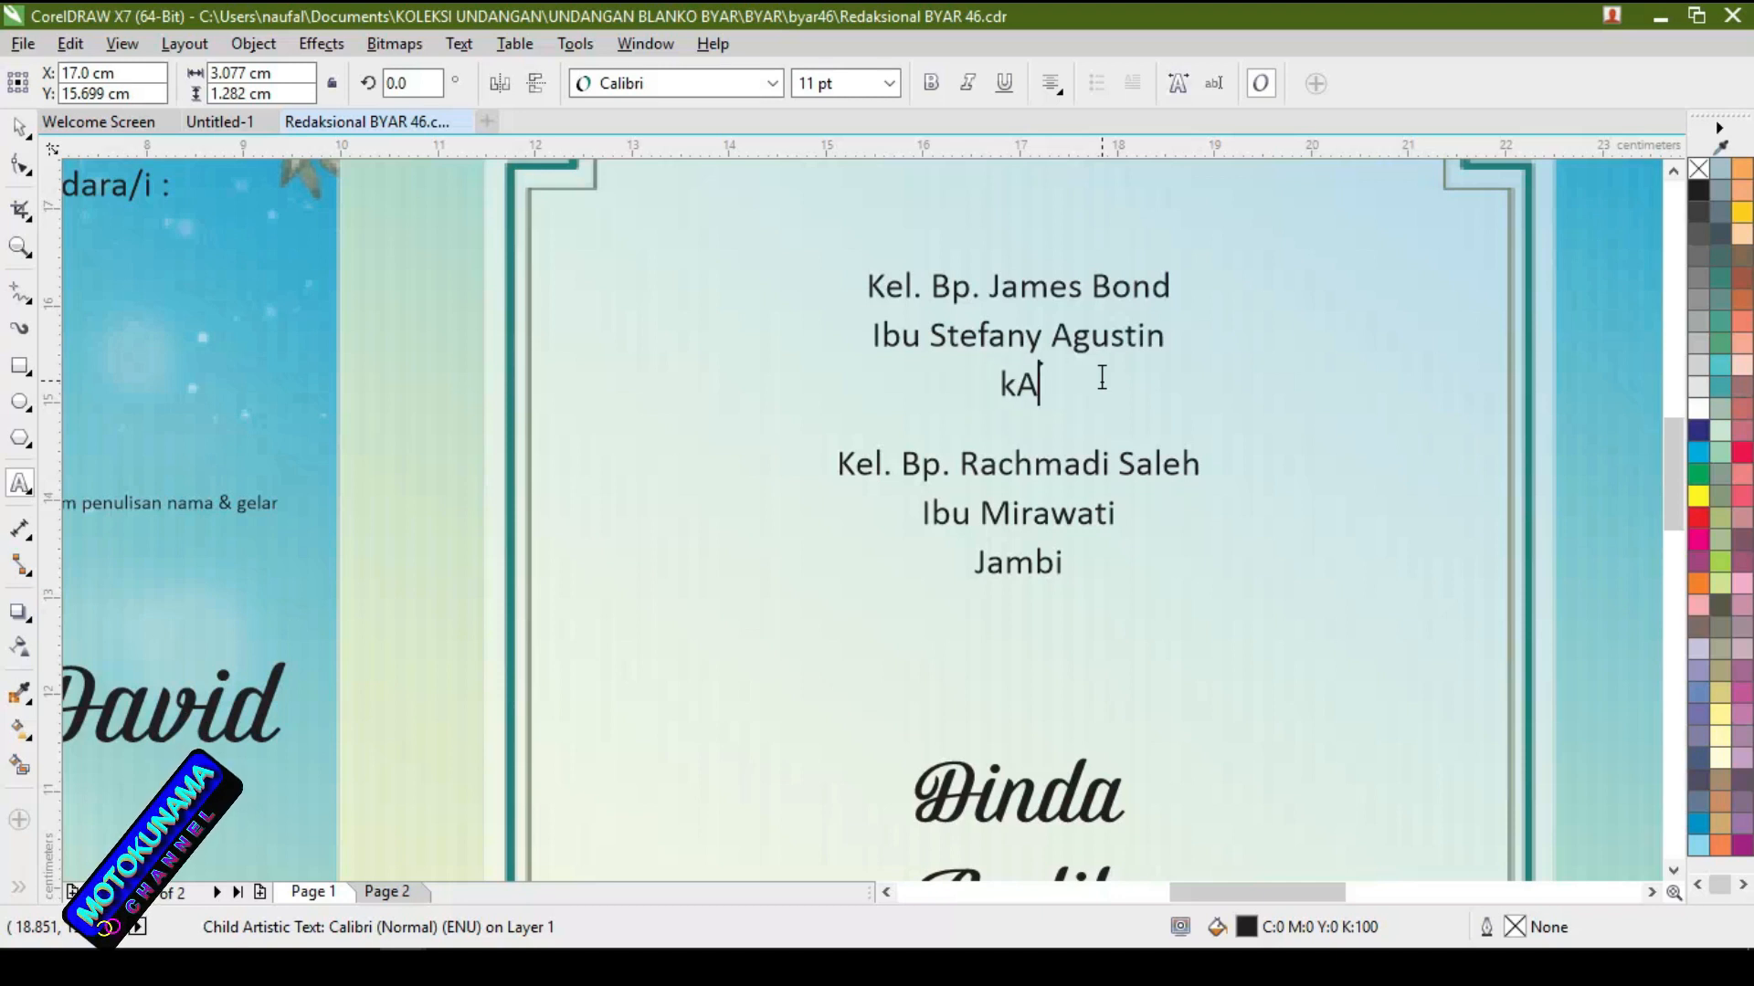
pyautogui.write('Kanada')
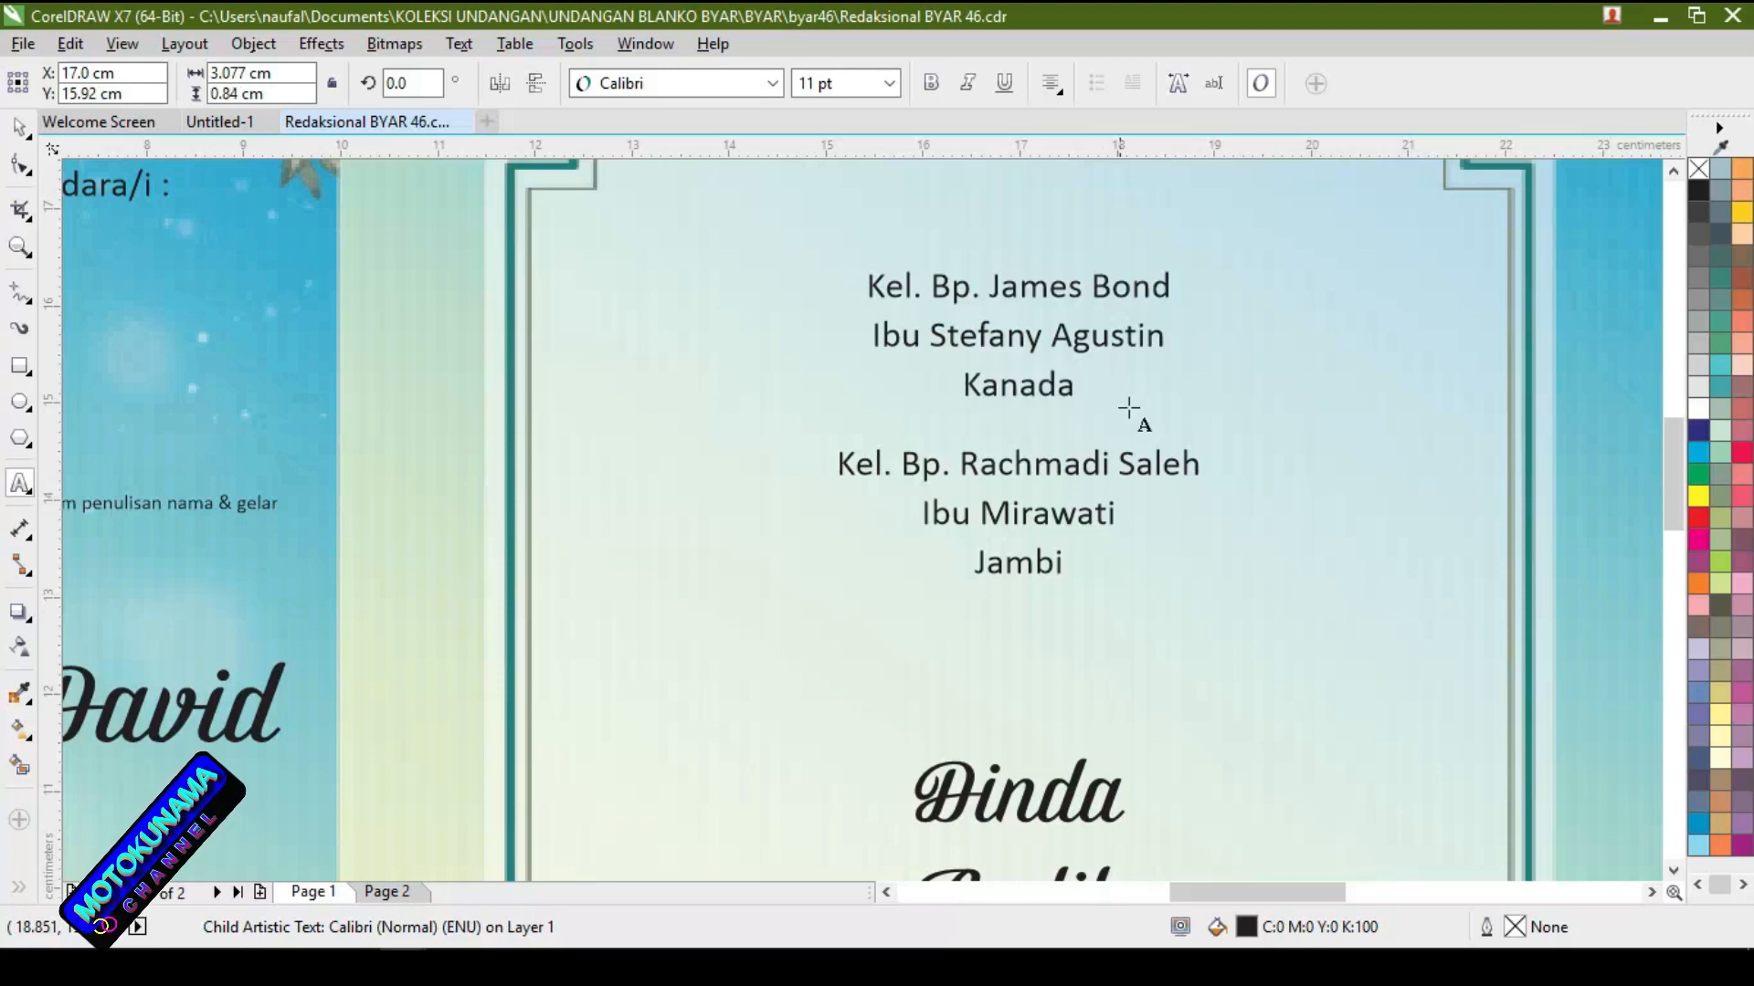
# Replace the father's name after "Kel. Bp." in the second family block with a new first name and surname
pyautogui.doubleClick(1197, 464)
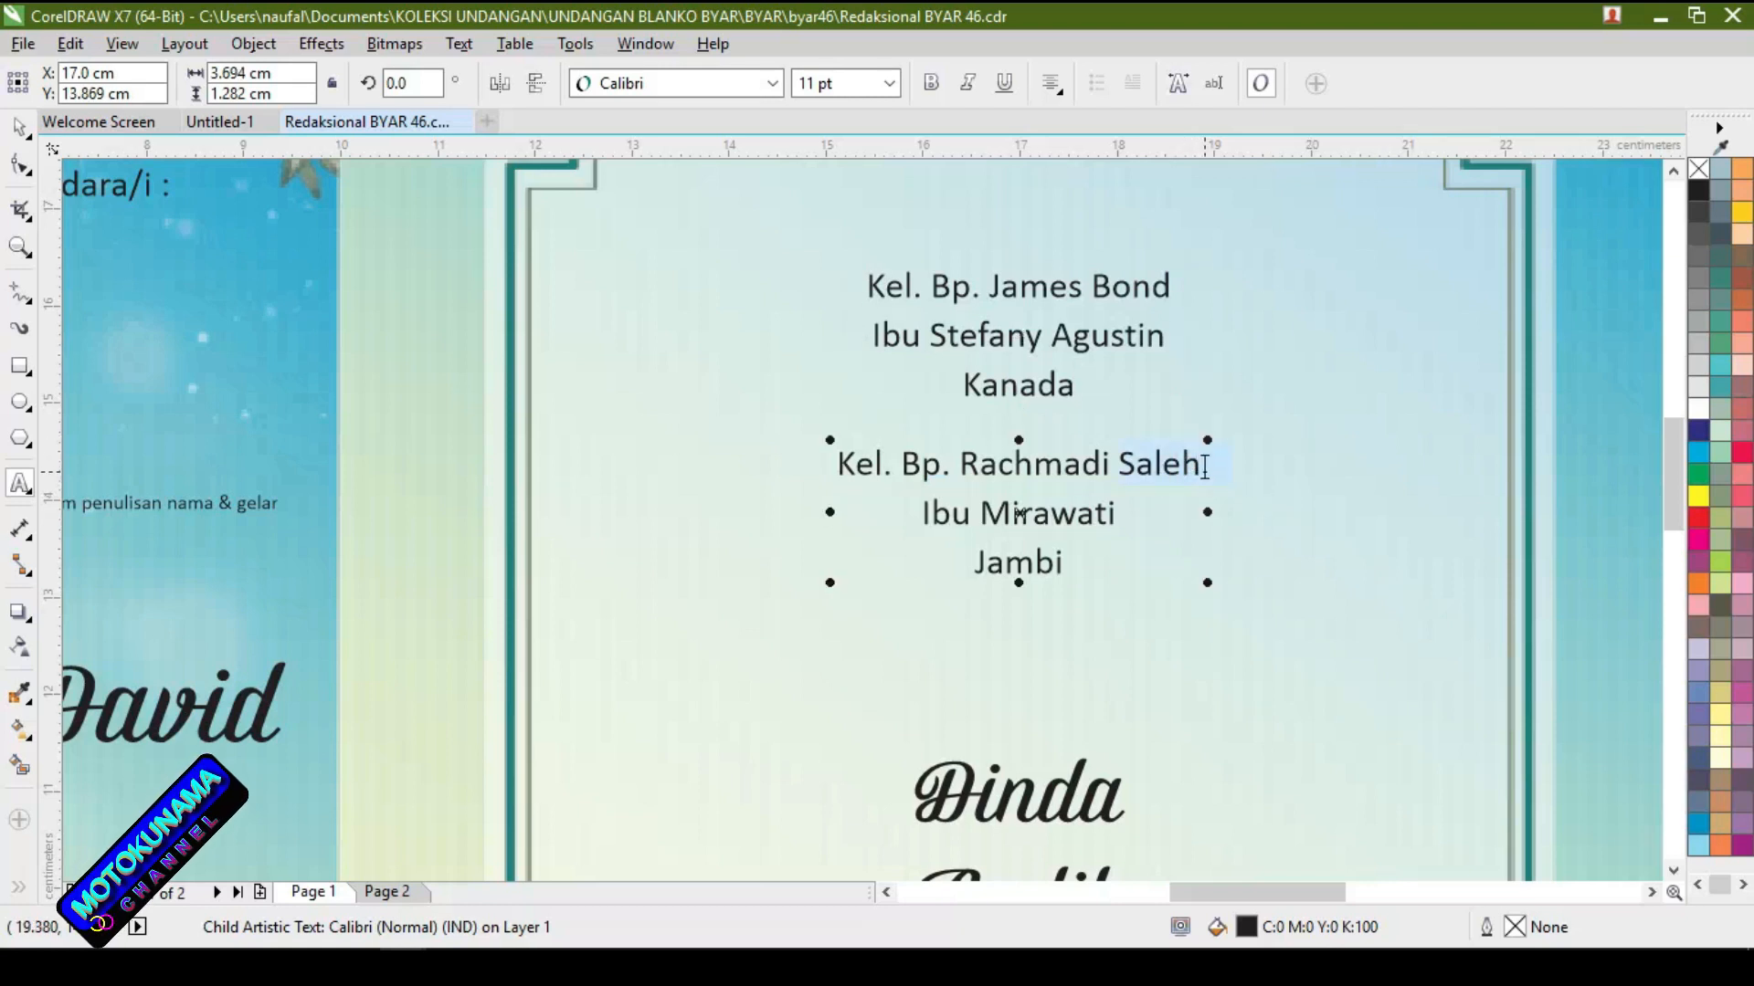
pyautogui.click(1204, 466)
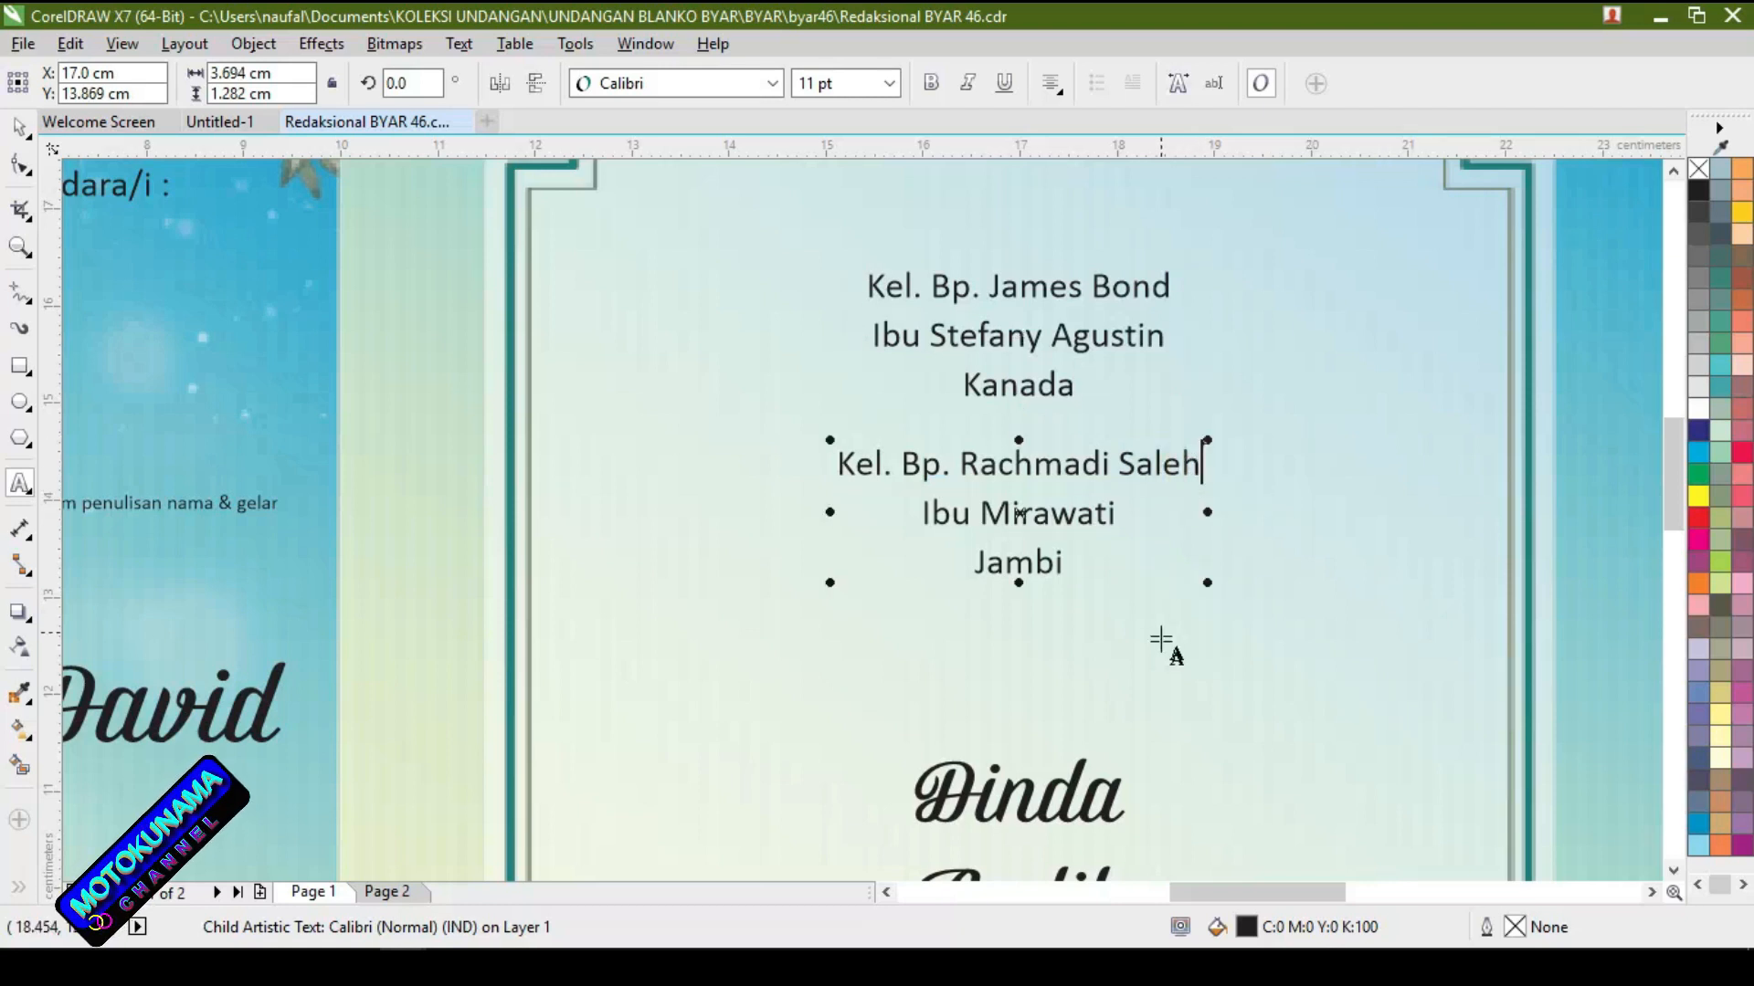
pyautogui.press('BackSpace')
pyautogui.press('BackSpace')
pyautogui.press('BackSpace')
pyautogui.press('BackSpace')
pyautogui.press('BackSpace')
pyautogui.press('BackSpace')
pyautogui.press('BackSpace')
pyautogui.press('BackSpace')
pyautogui.press('BackSpace')
pyautogui.press('BackSpace')
pyautogui.press('BackSpace')
pyautogui.press('BackSpace')
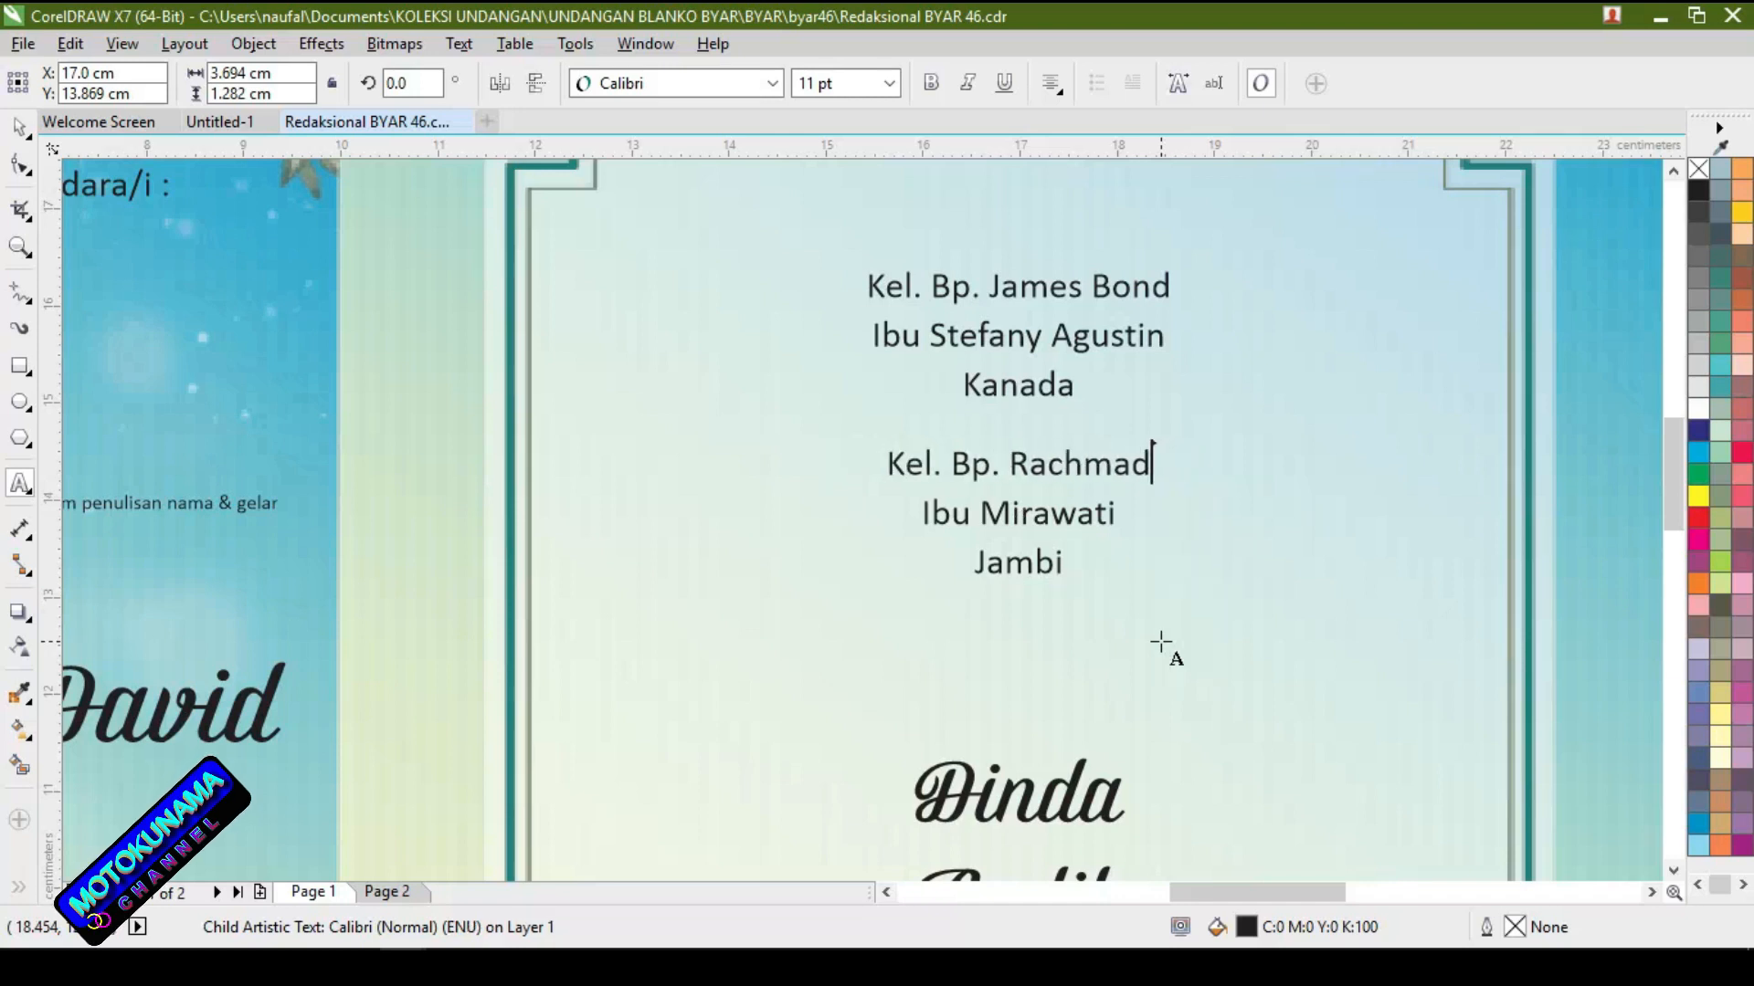
pyautogui.press('BackSpace')
pyautogui.press('BackSpace')
pyautogui.press('BackSpace')
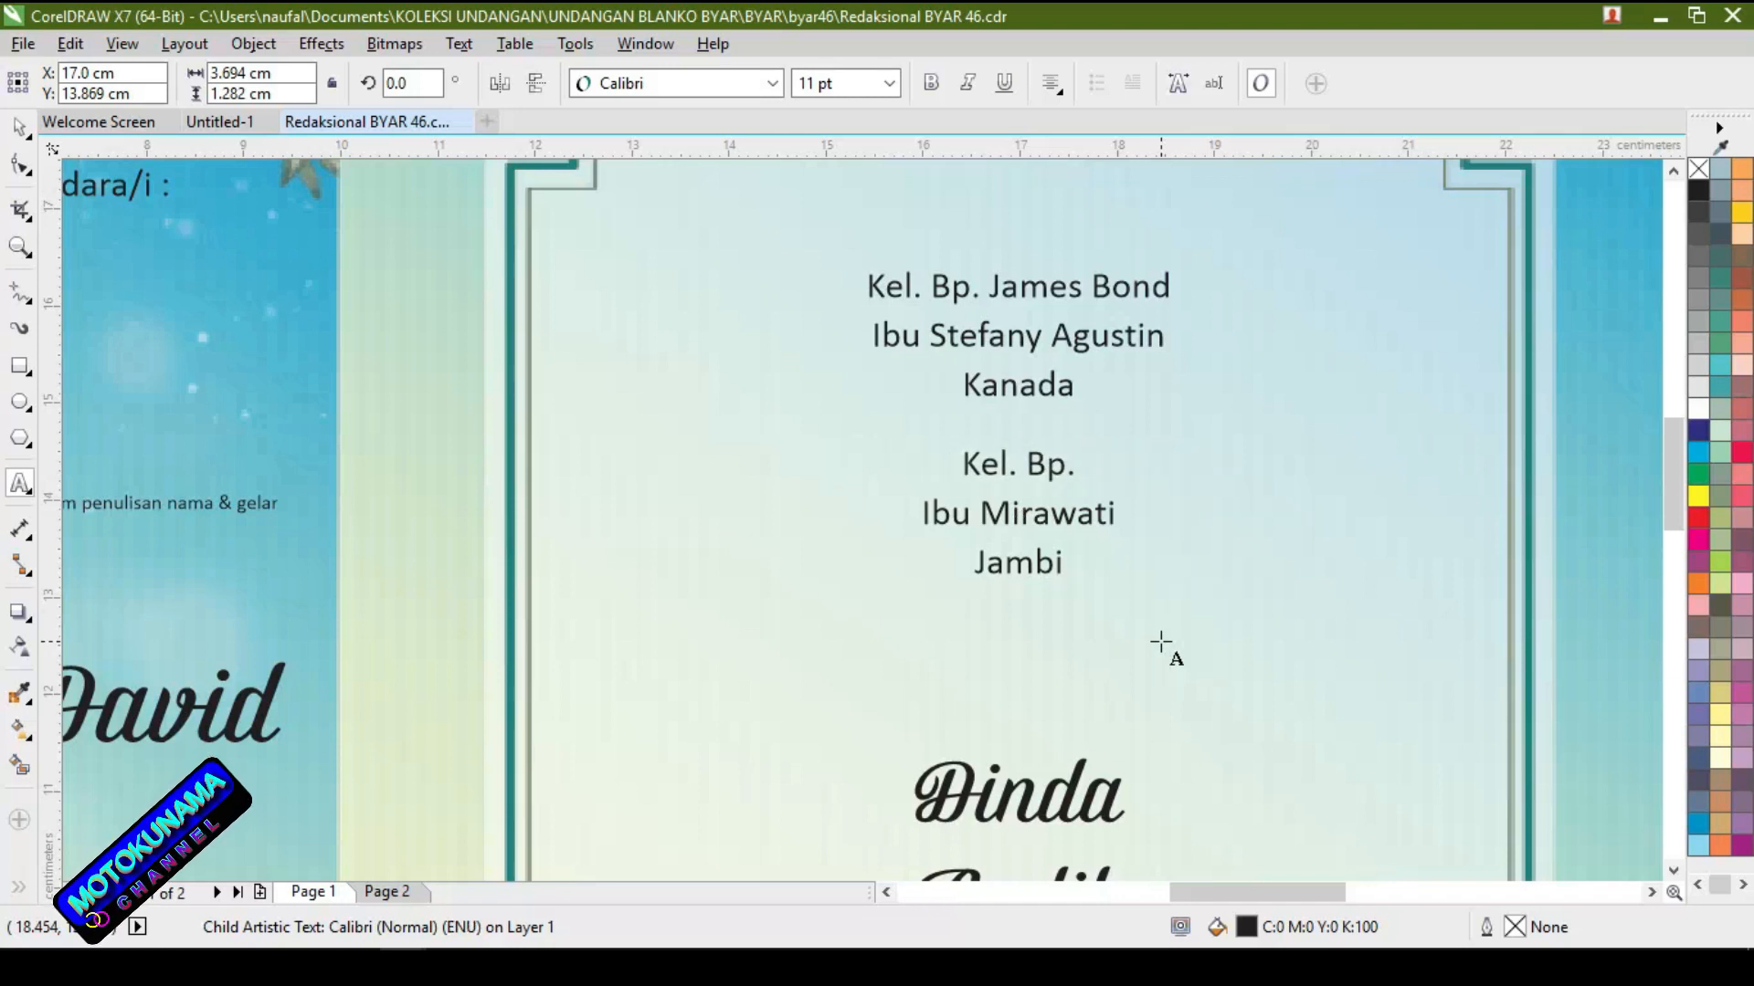
pyautogui.write('Usm')
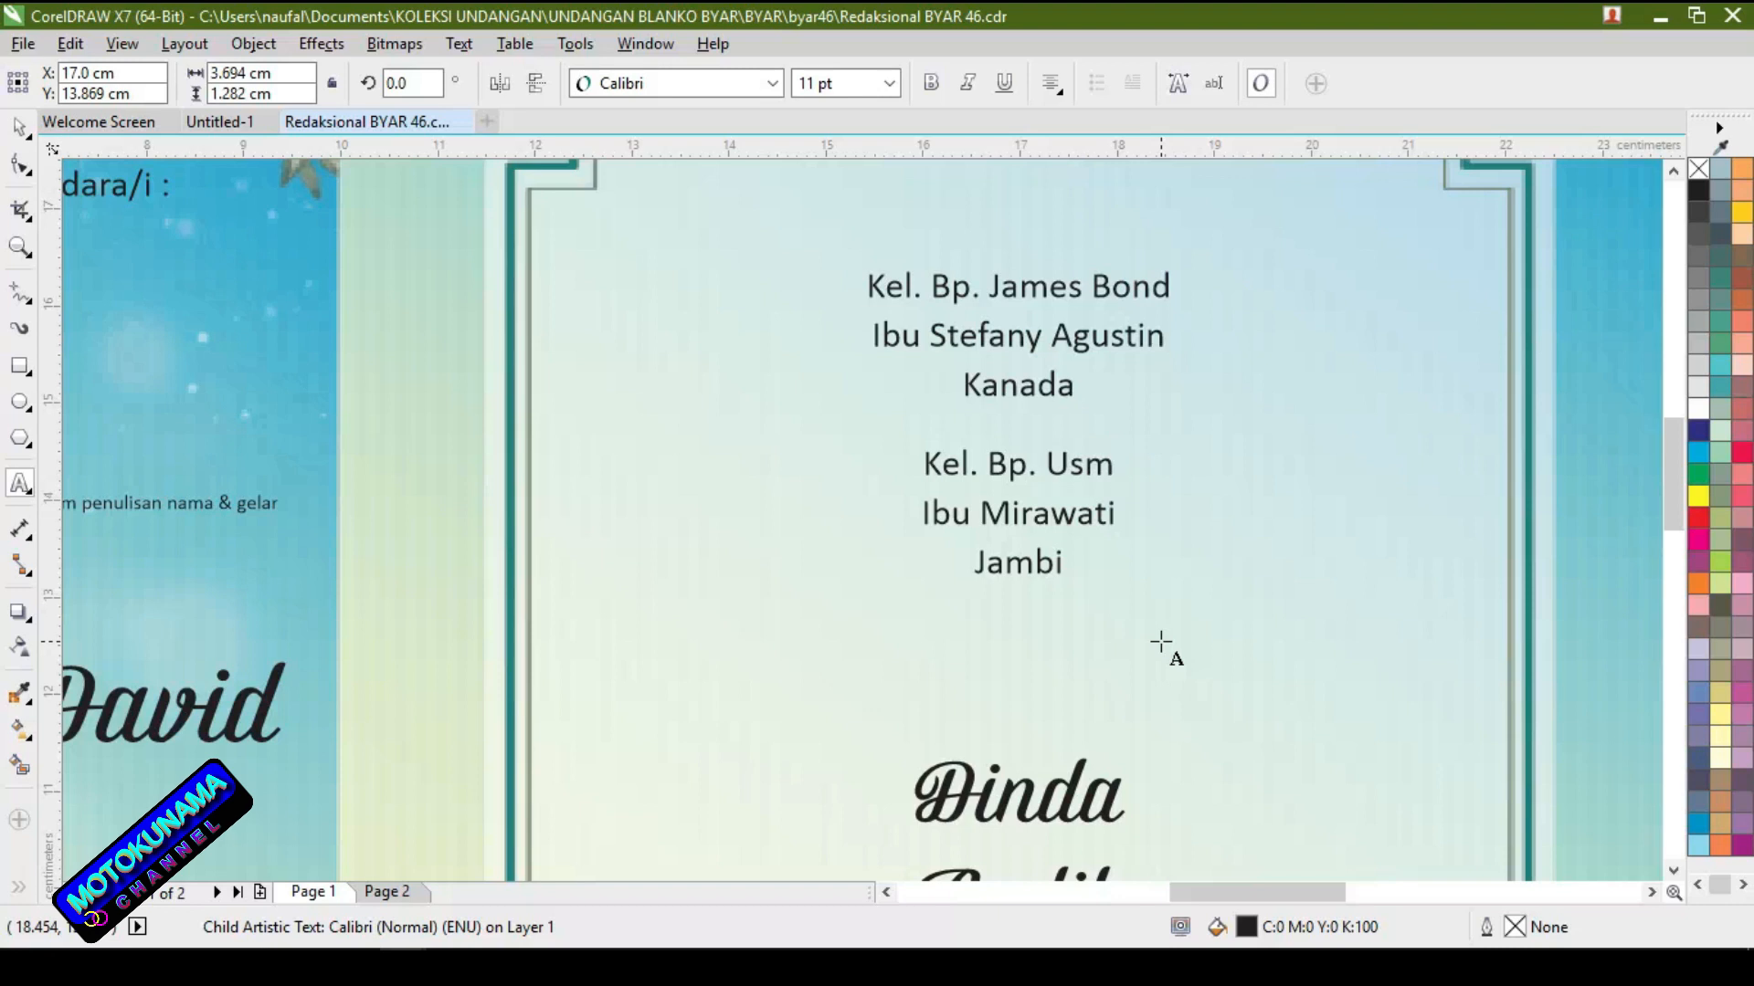
pyautogui.write('an')
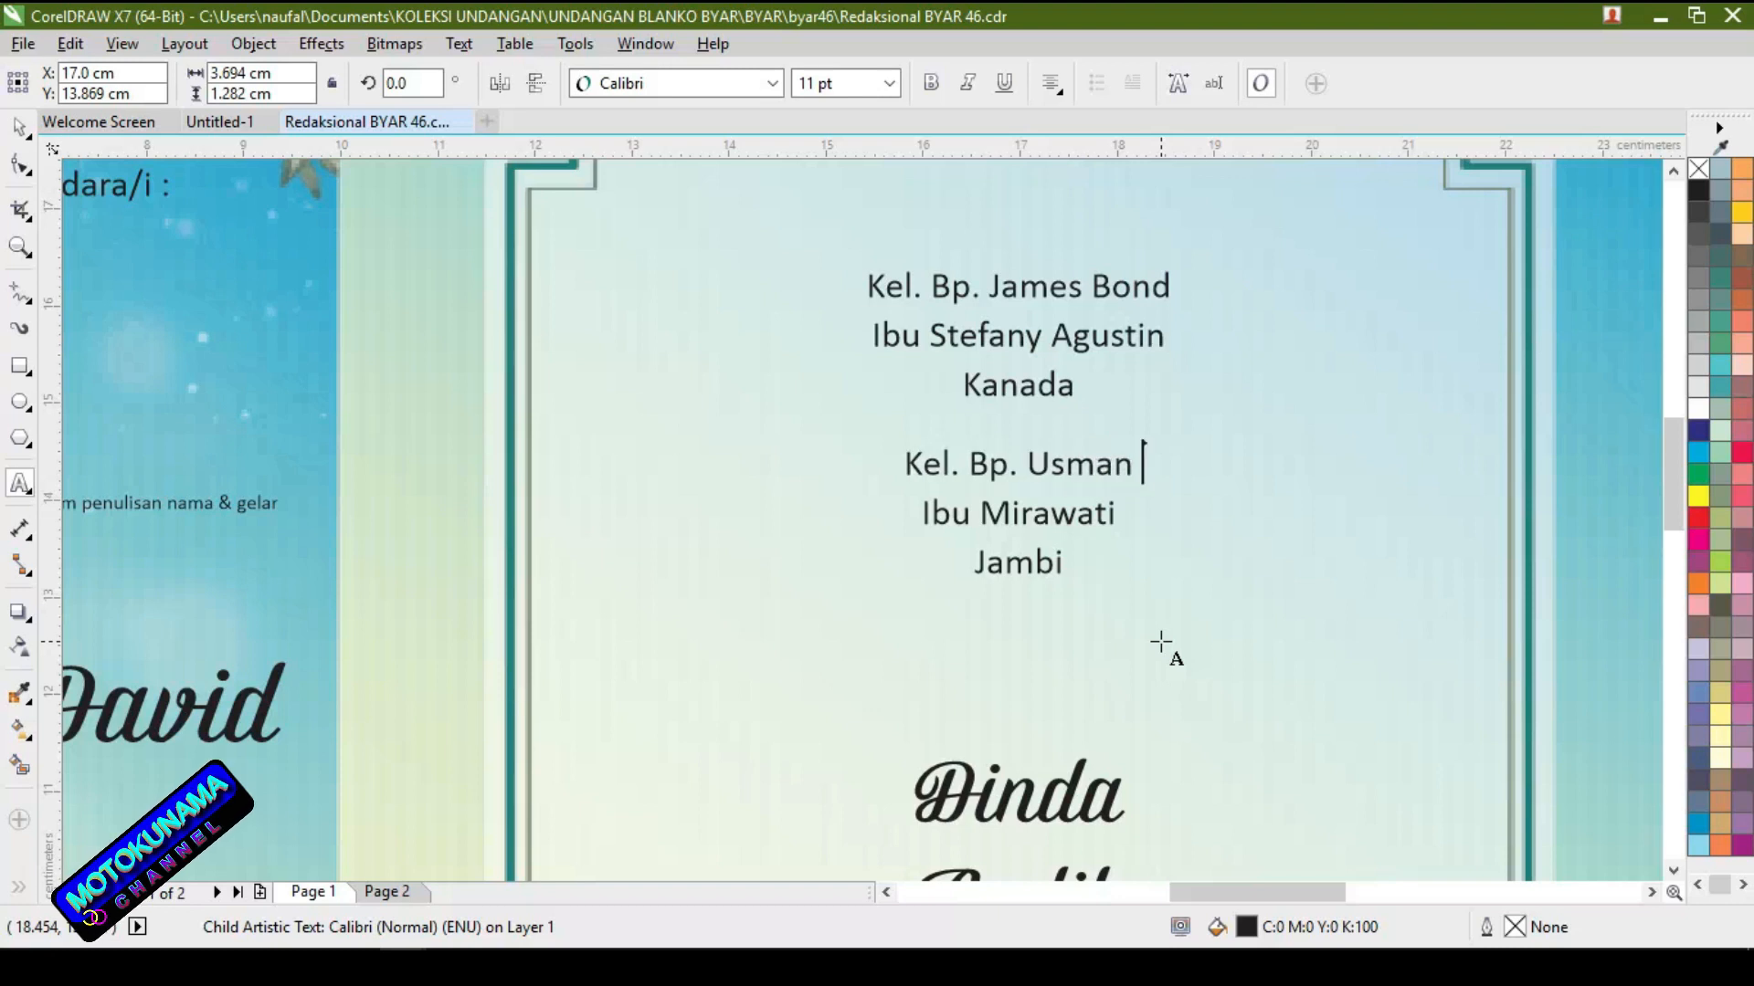
pyautogui.write(' Rif')
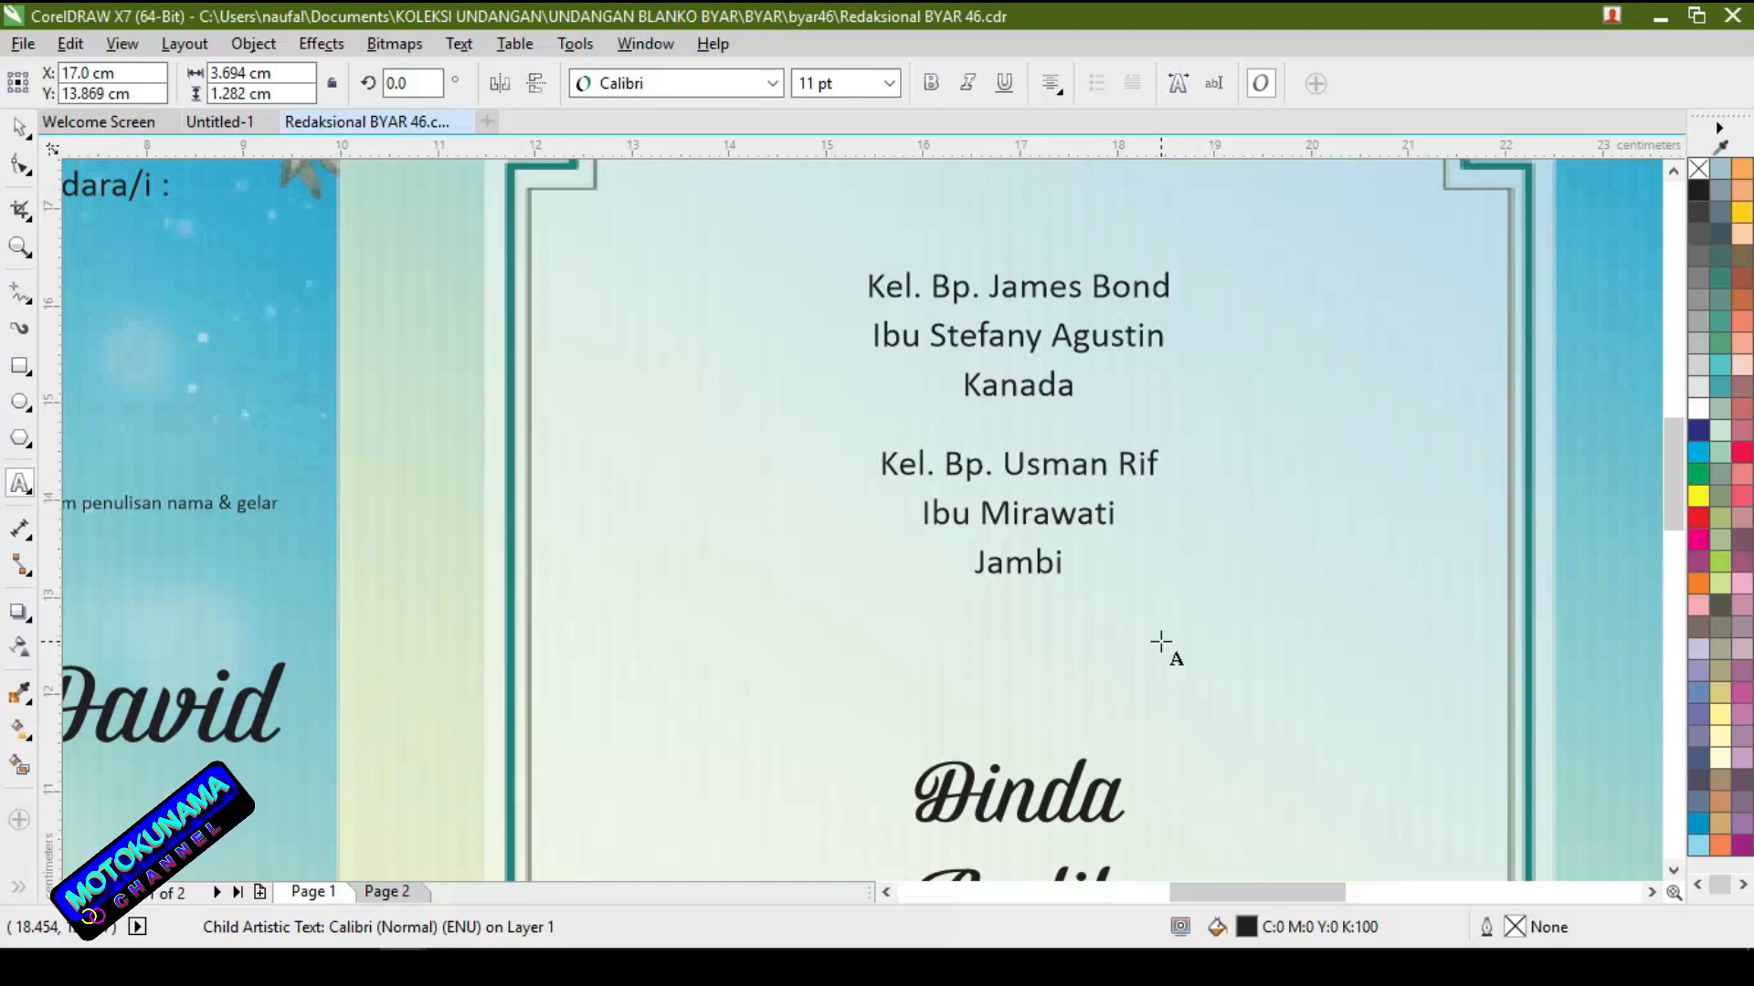
pyautogui.write('a.')
pyautogui.press('BackSpace')
pyautogui.write(',')
pyautogui.press('BackSpace')
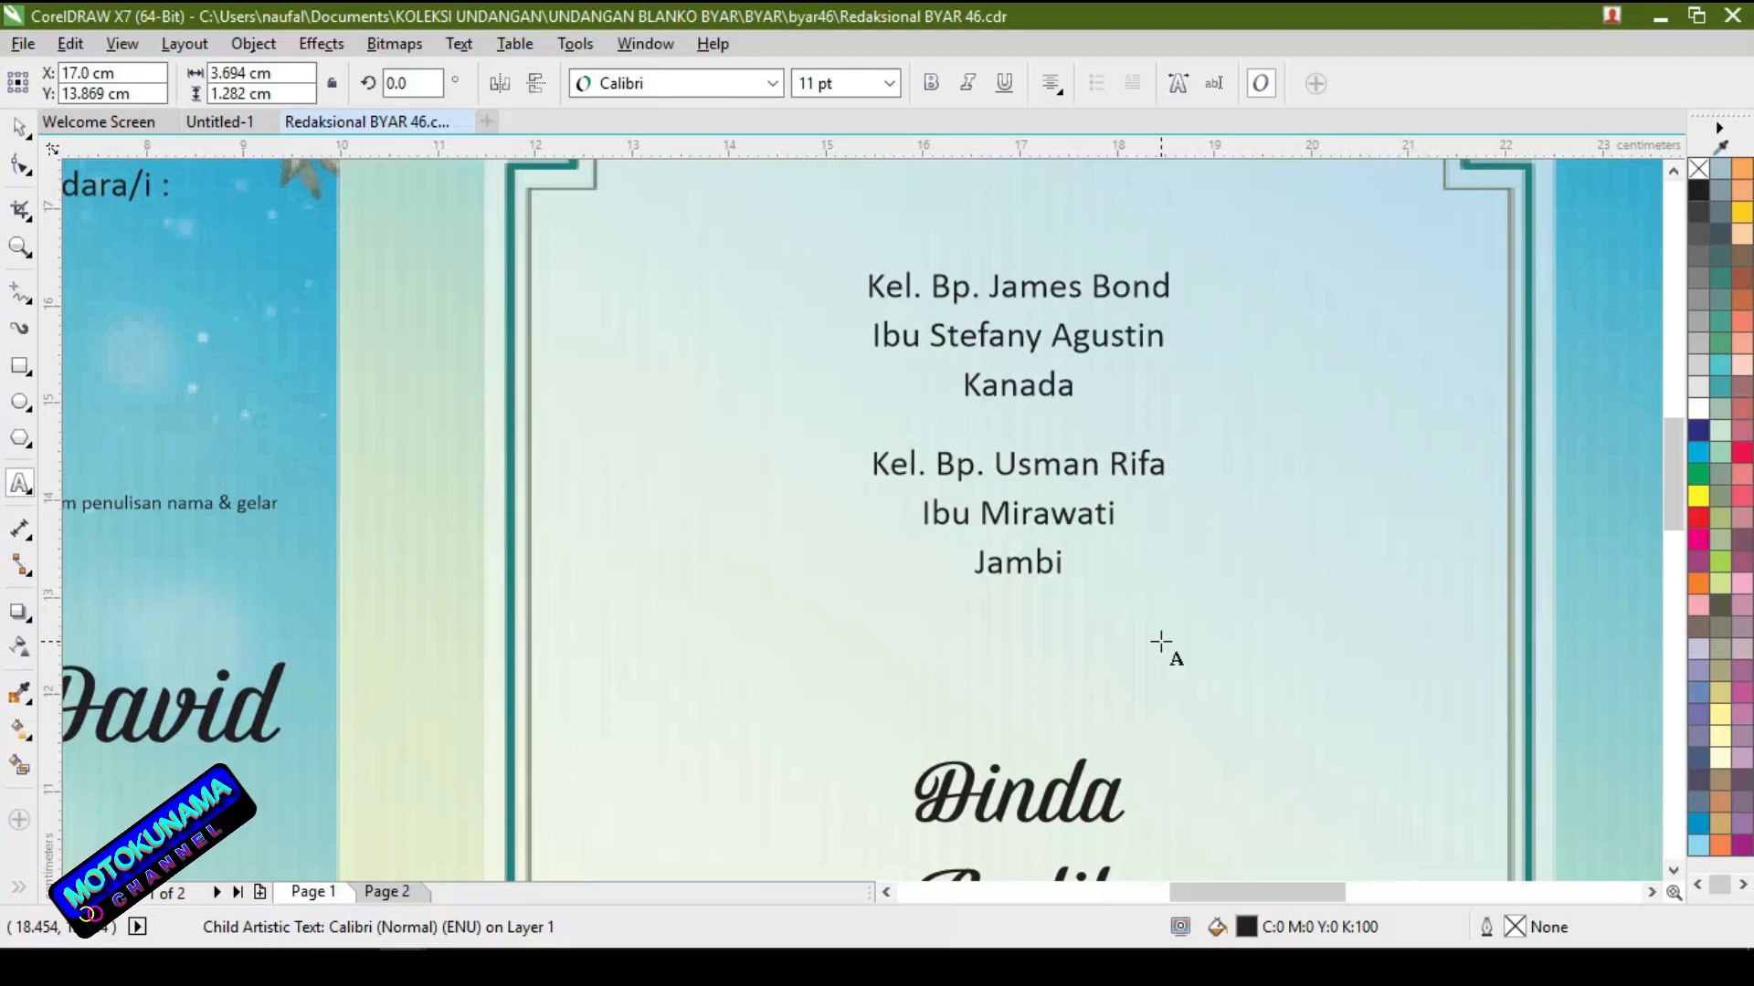
pyautogui.write(';')
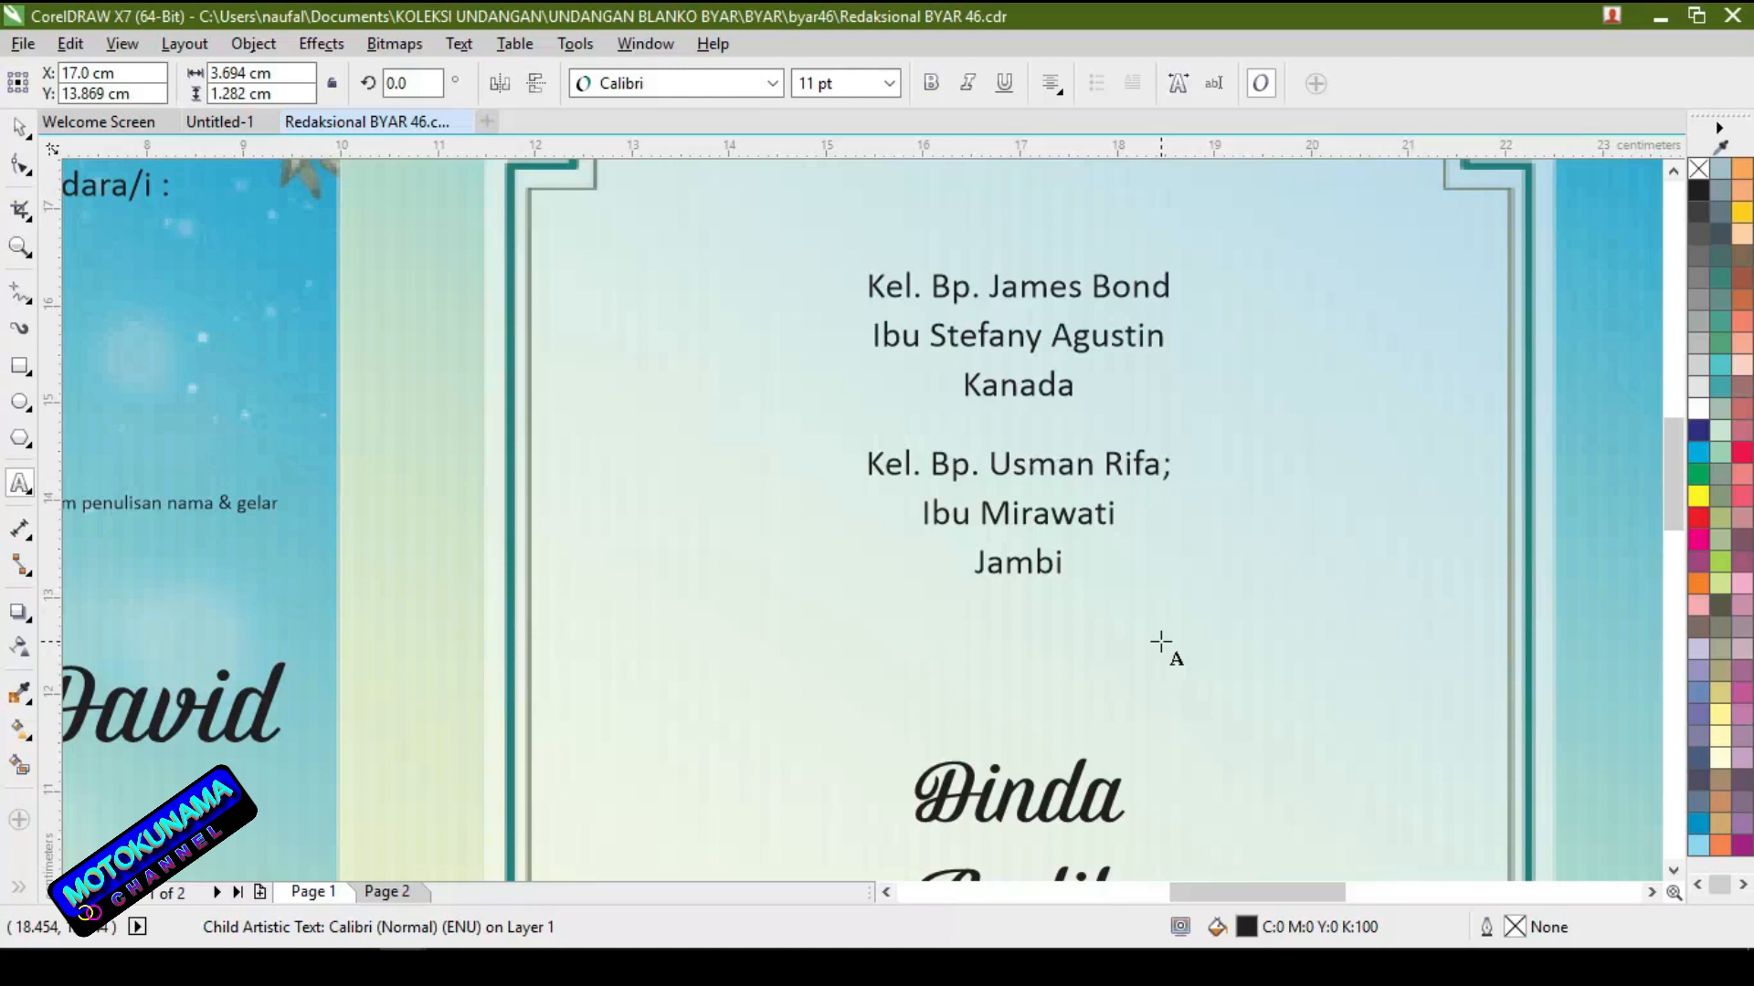
pyautogui.press('BackSpace')
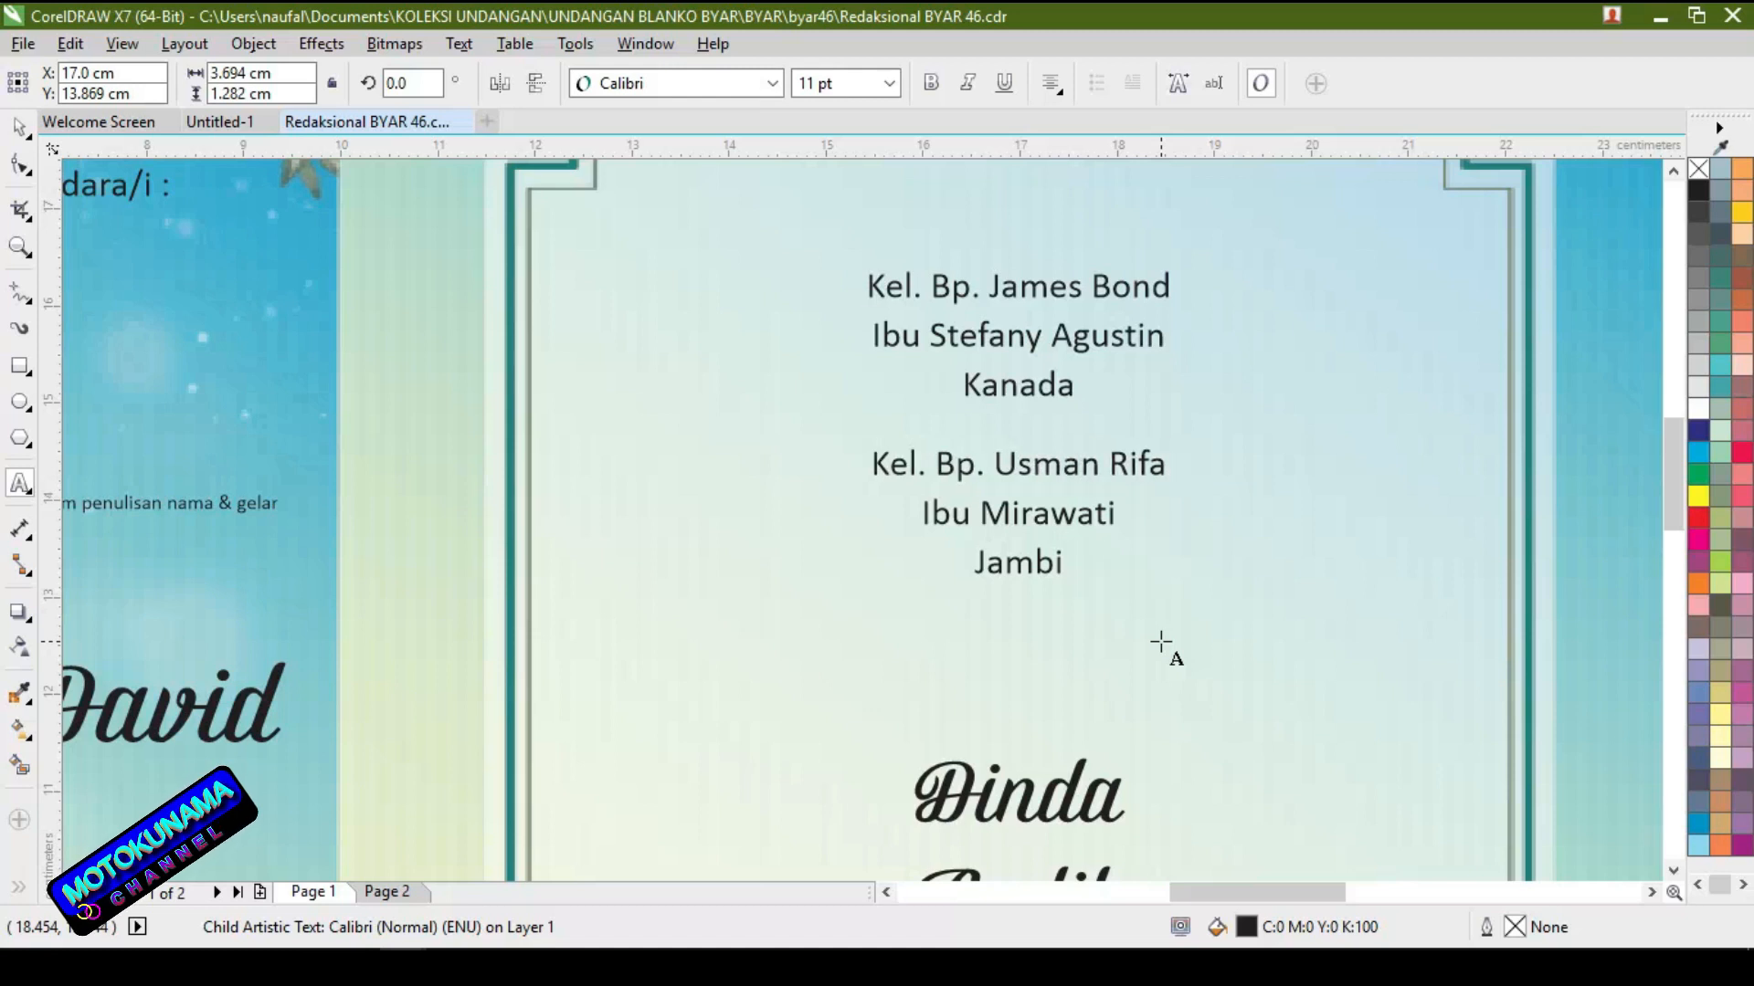
pyautogui.write('.')
pyautogui.press('BackSpace')
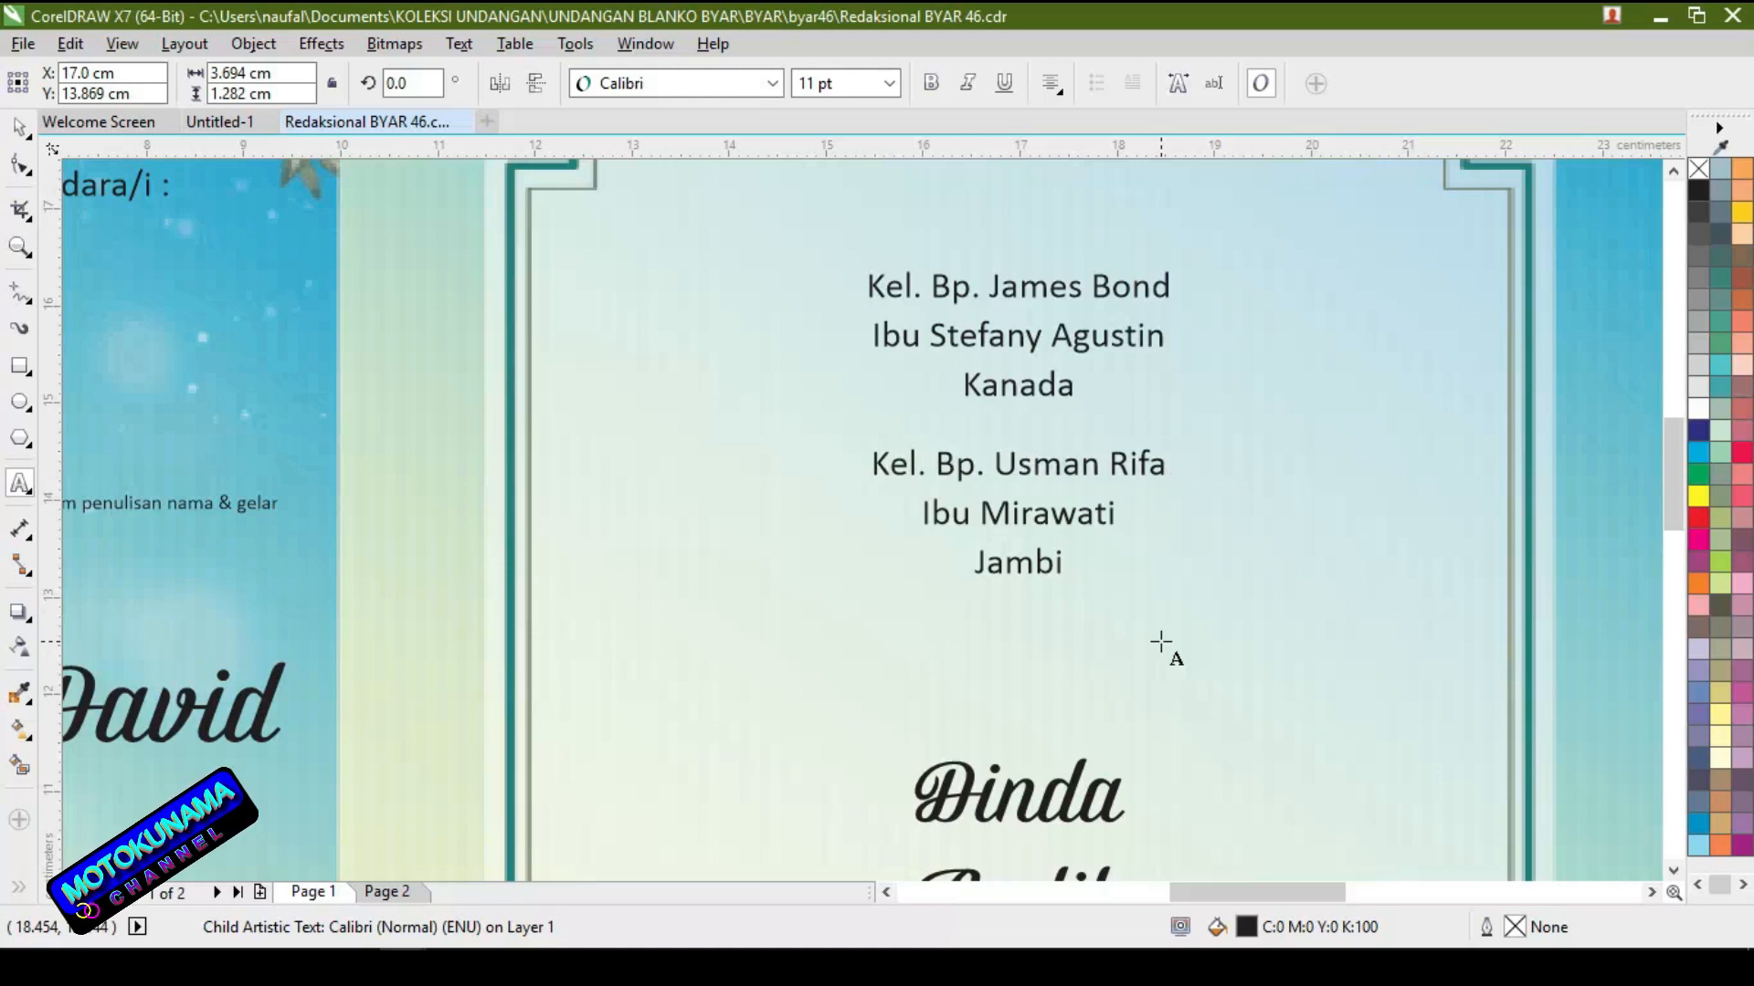
pyautogui.write('i')
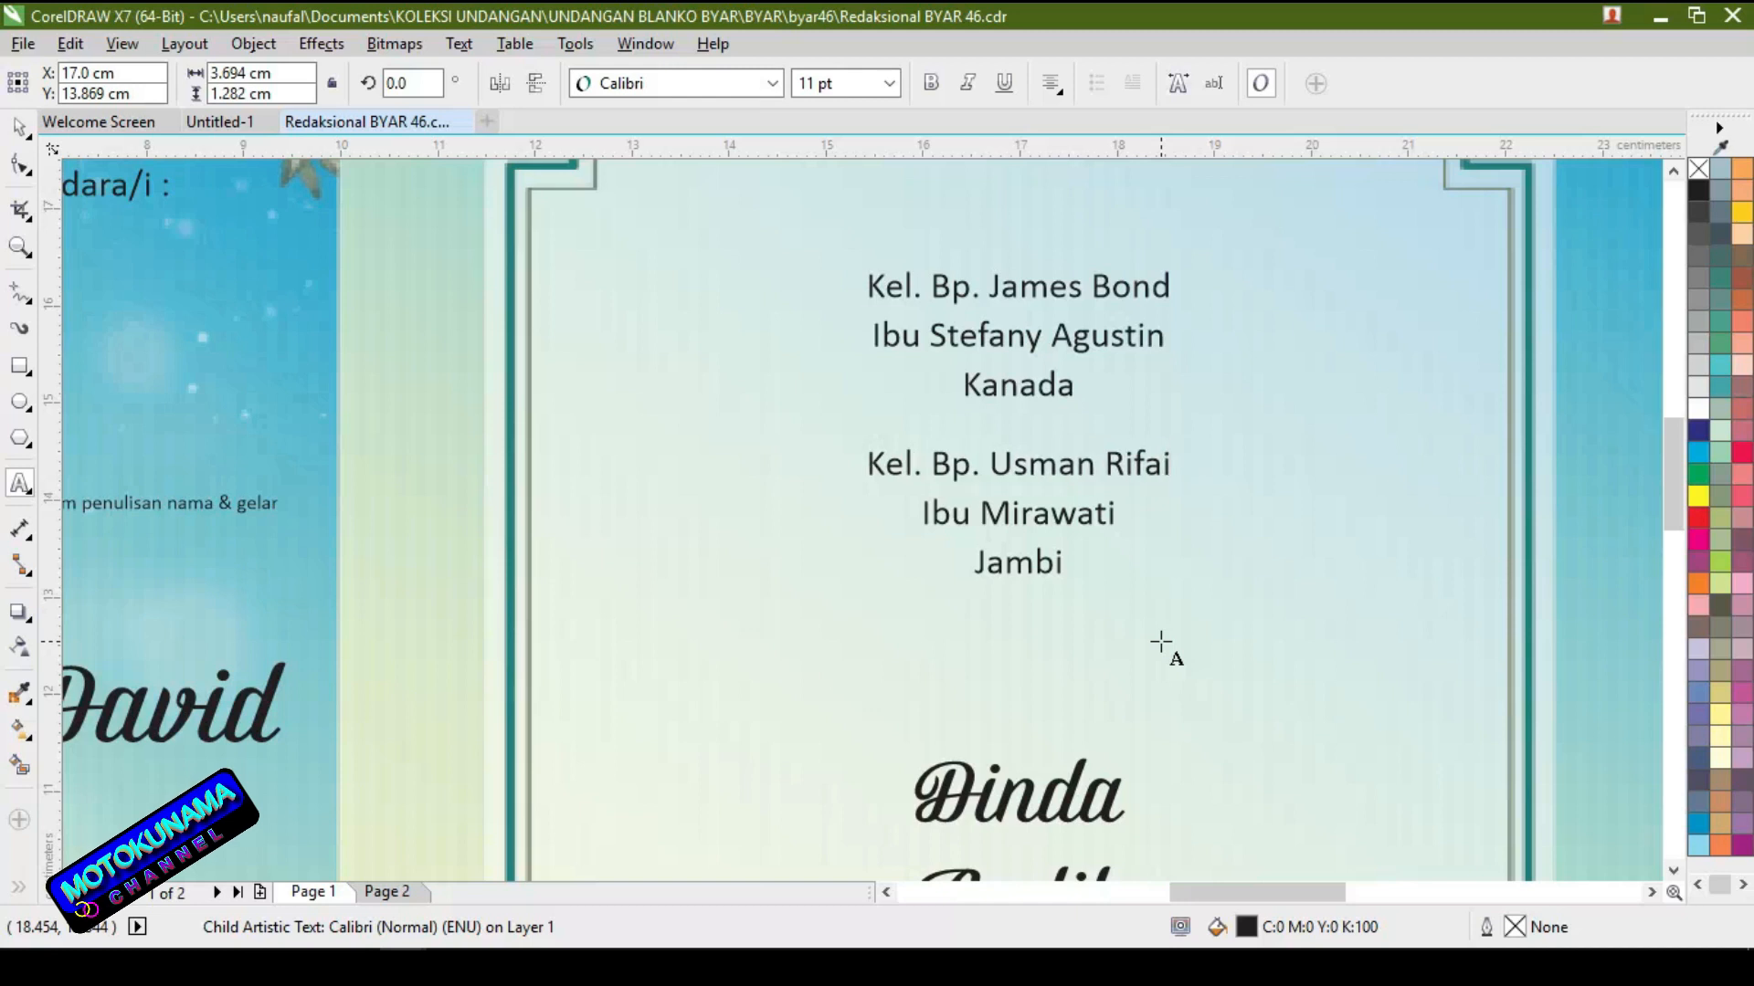
# Change the mother's name after "Ibu" in the second family block to a new name, keeping its first three letters
pyautogui.doubleClick(1114, 513)
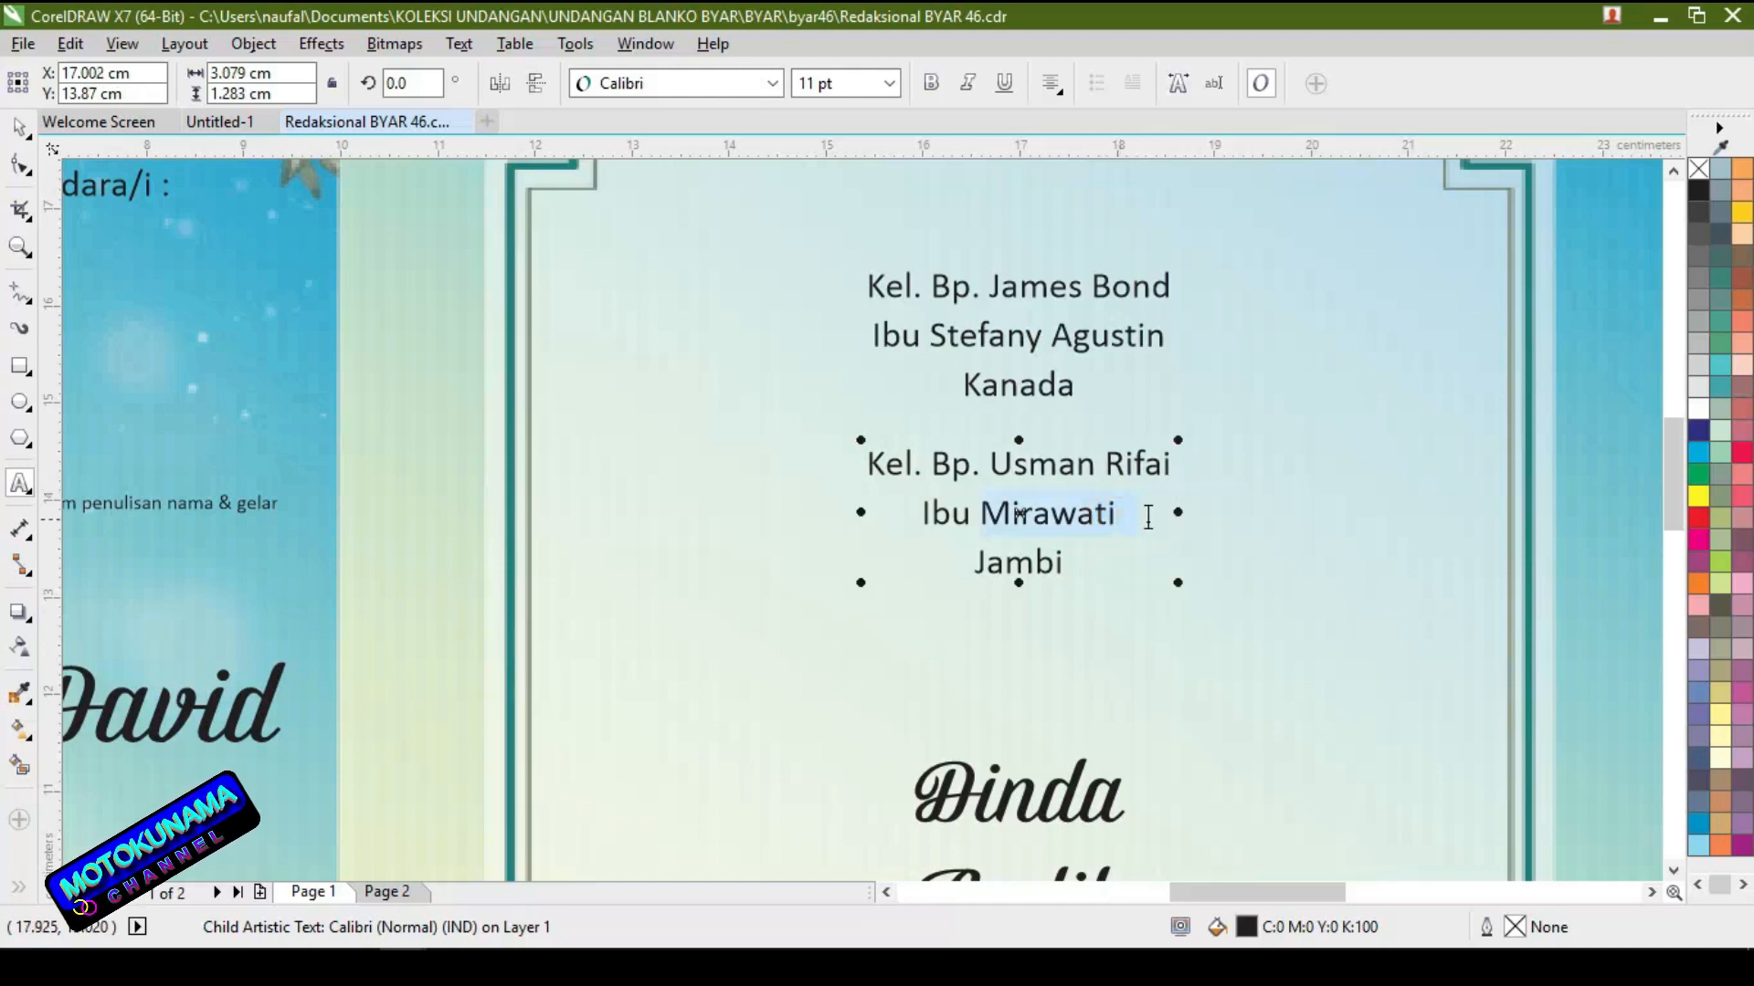
pyautogui.click(1114, 516)
pyautogui.press('BackSpace')
pyautogui.press('BackSpace')
pyautogui.press('BackSpace')
pyautogui.press('BackSpace')
pyautogui.press('BackSpace')
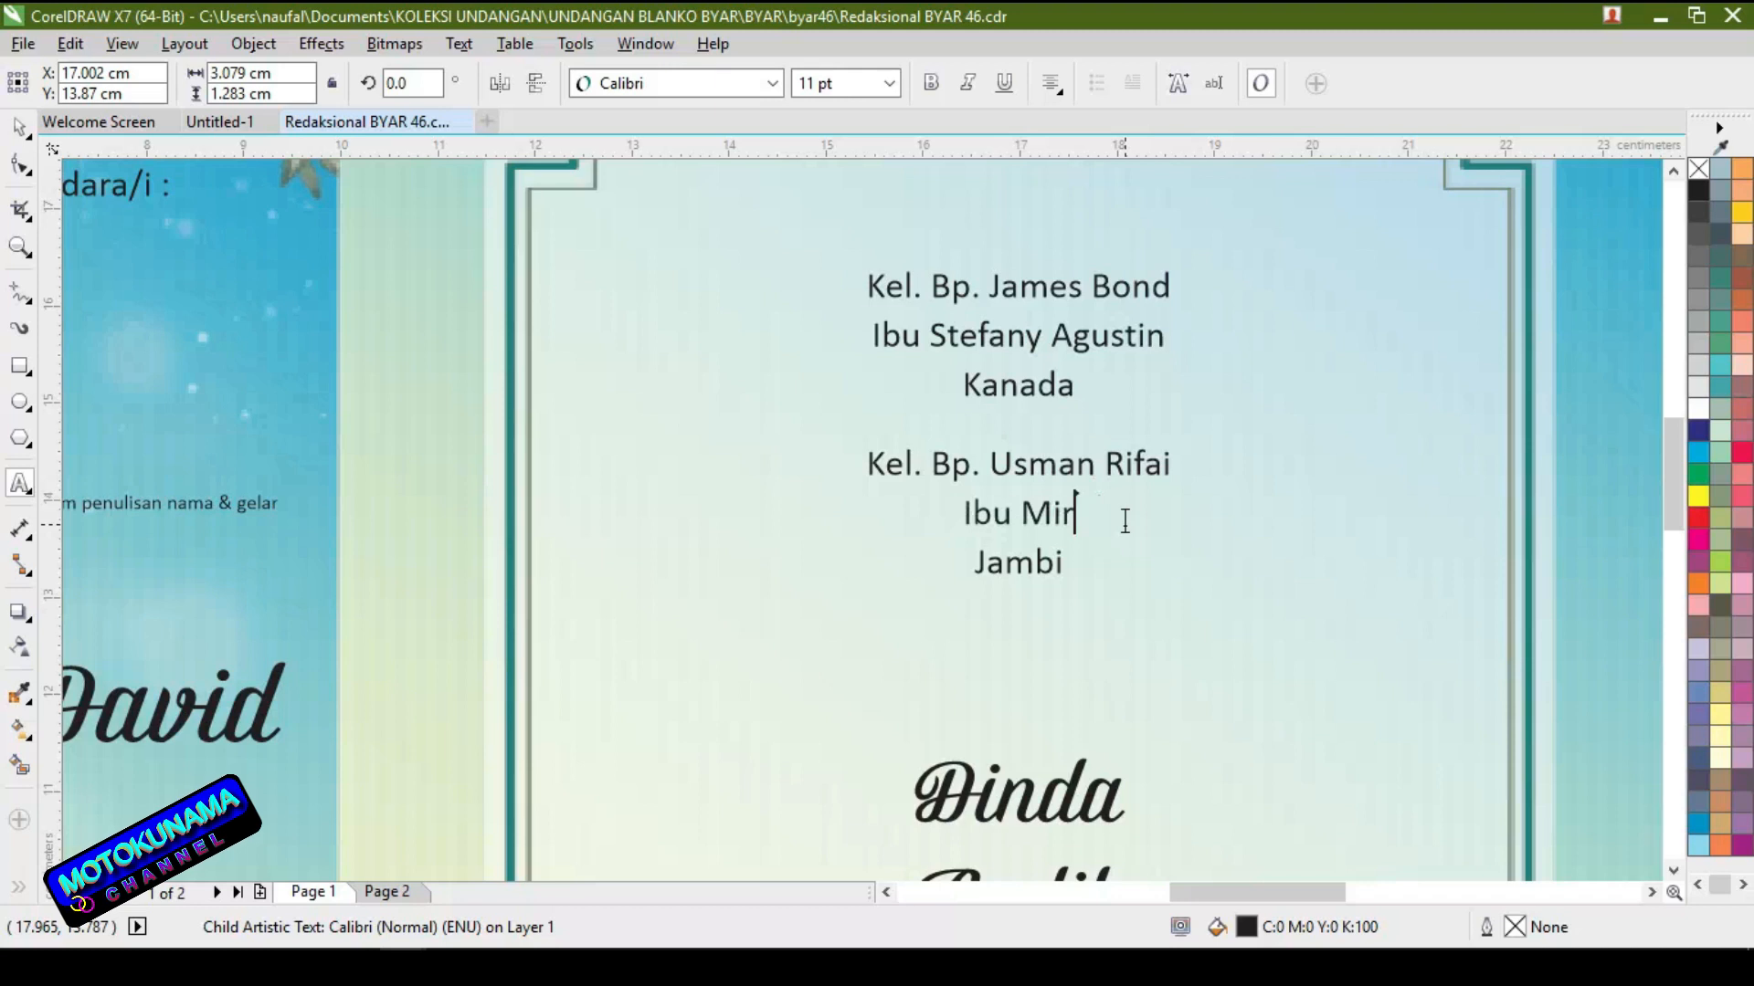
pyautogui.write('anda')
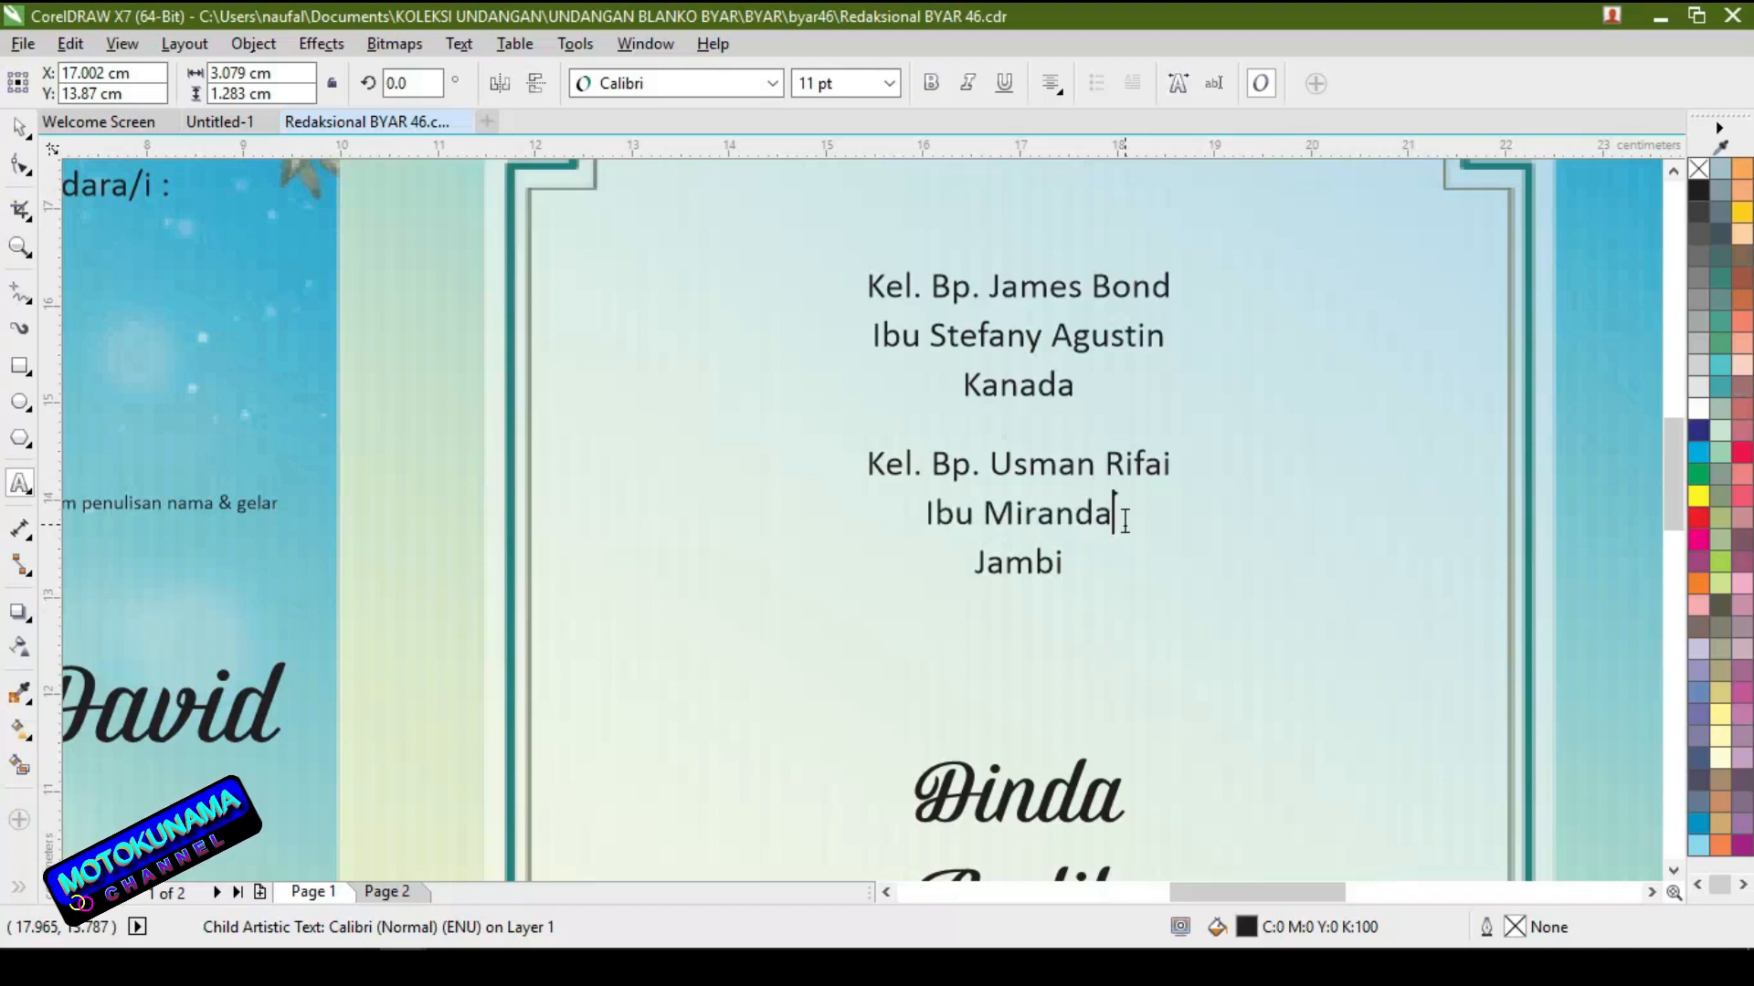
# Change the place name in the second family block to "Jakarta" and finish editing that text
pyautogui.click(1067, 563)
pyautogui.press('BackSpace')
pyautogui.press('BackSpace')
pyautogui.press('BackSpace')
pyautogui.press('BackSpace')
pyautogui.press('BackSpace')
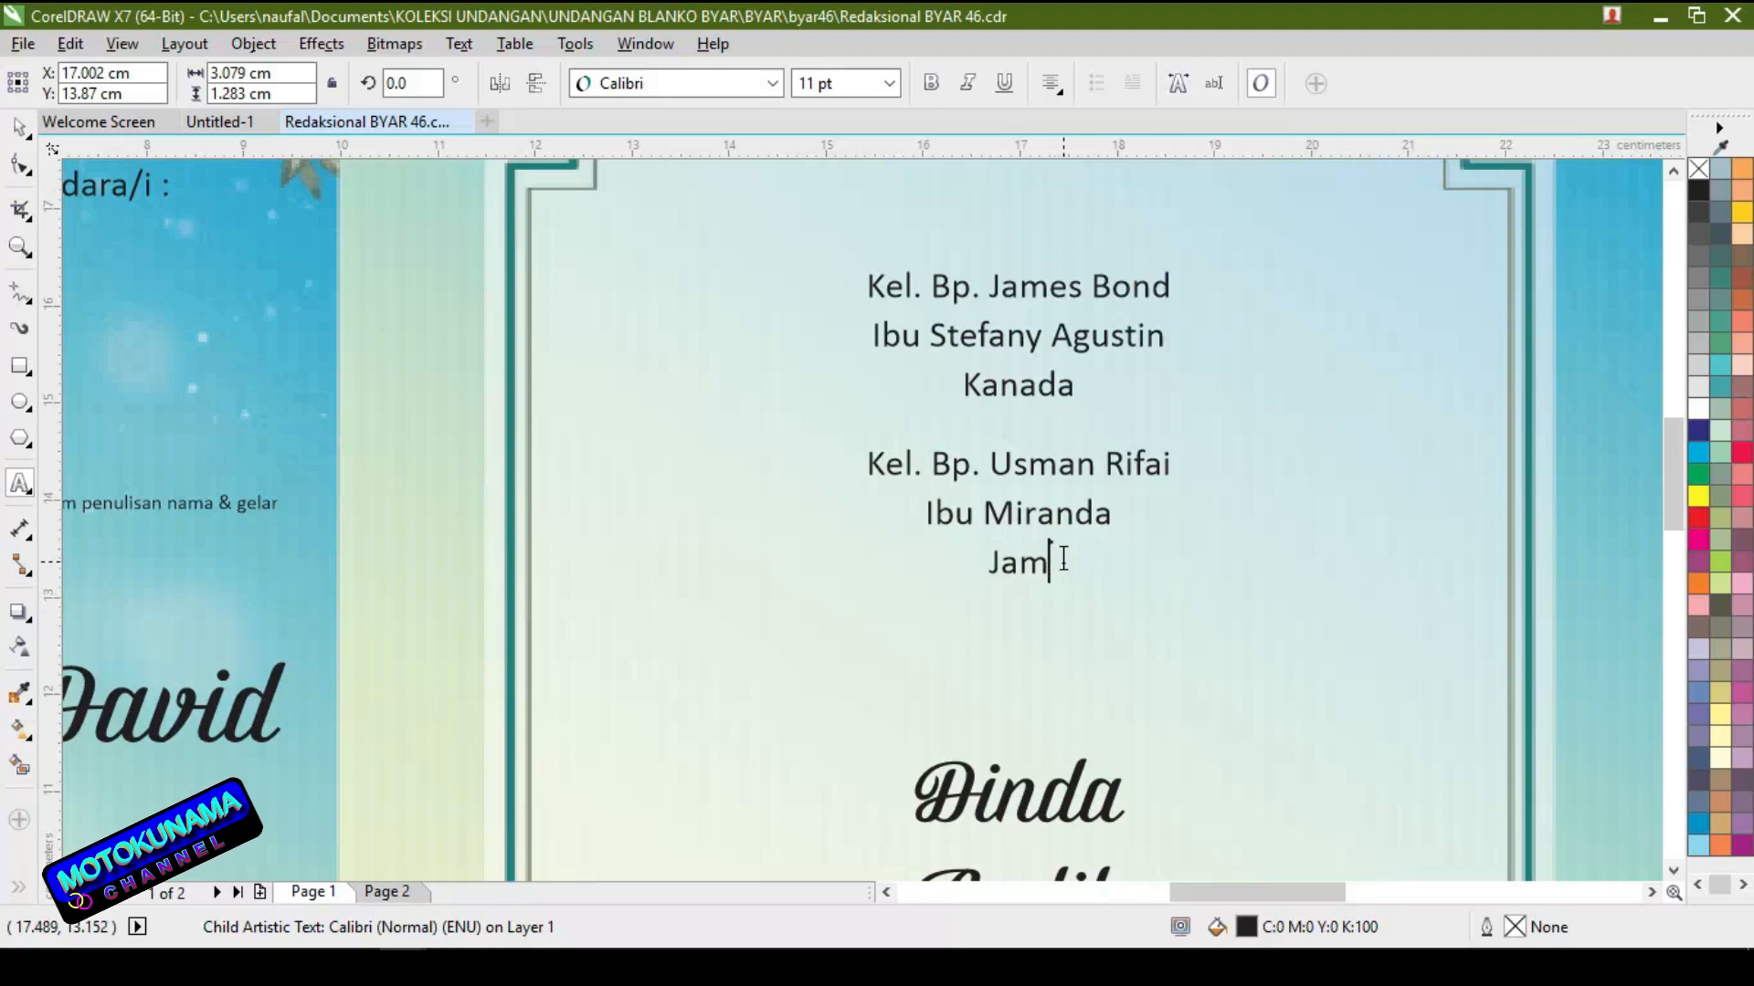
pyautogui.write('Jakarta')
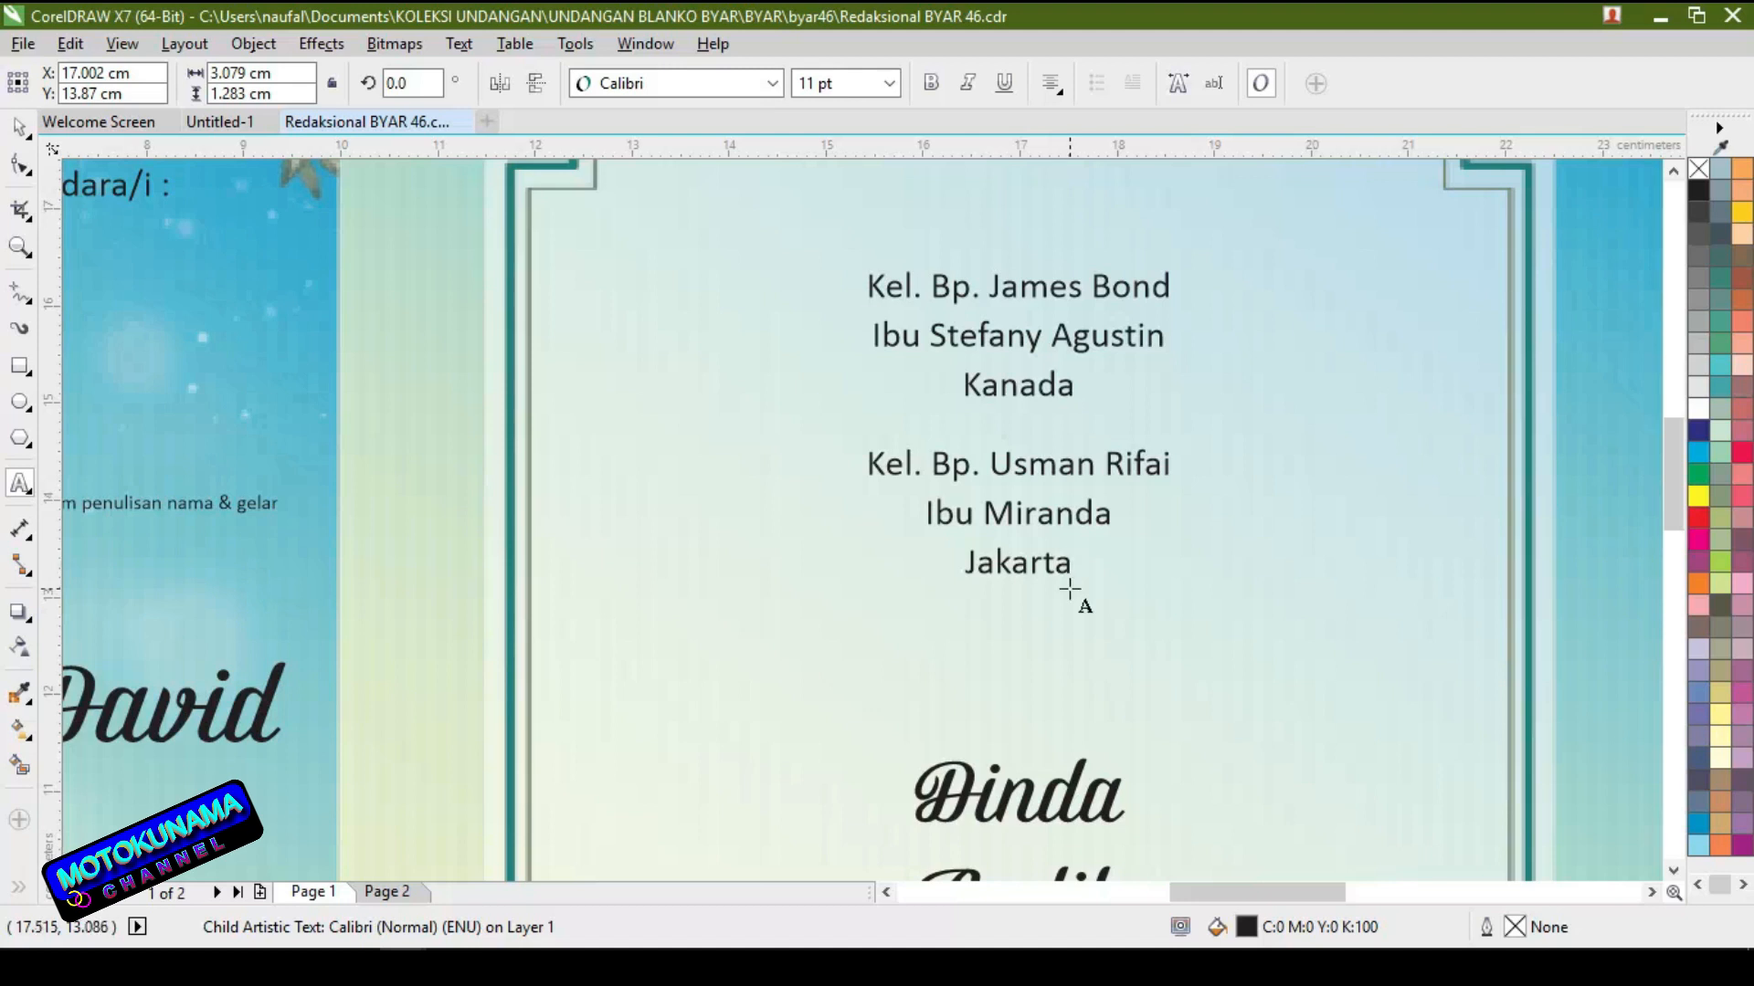
pyautogui.press('Escape')
# Replace the bride's name in the centre panel's couple text, below the parents' details, with a new first name
pyautogui.scroll(-2, 1342, 775)
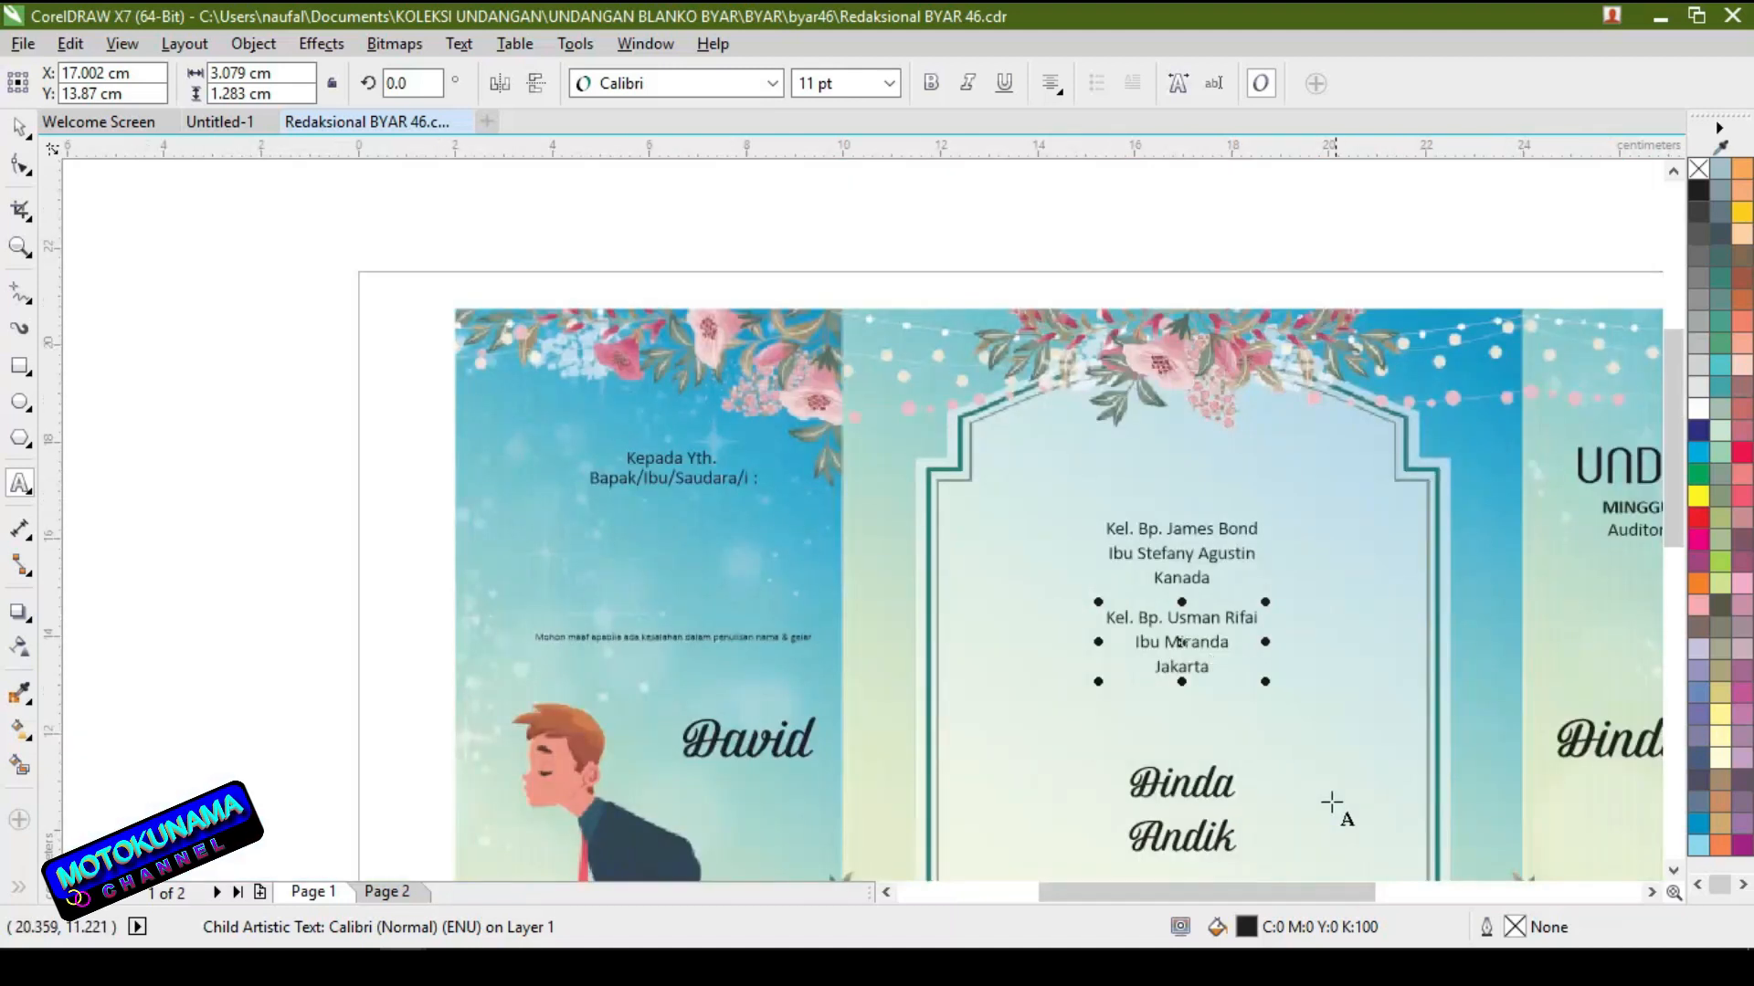
pyautogui.scroll(3, 1242, 833)
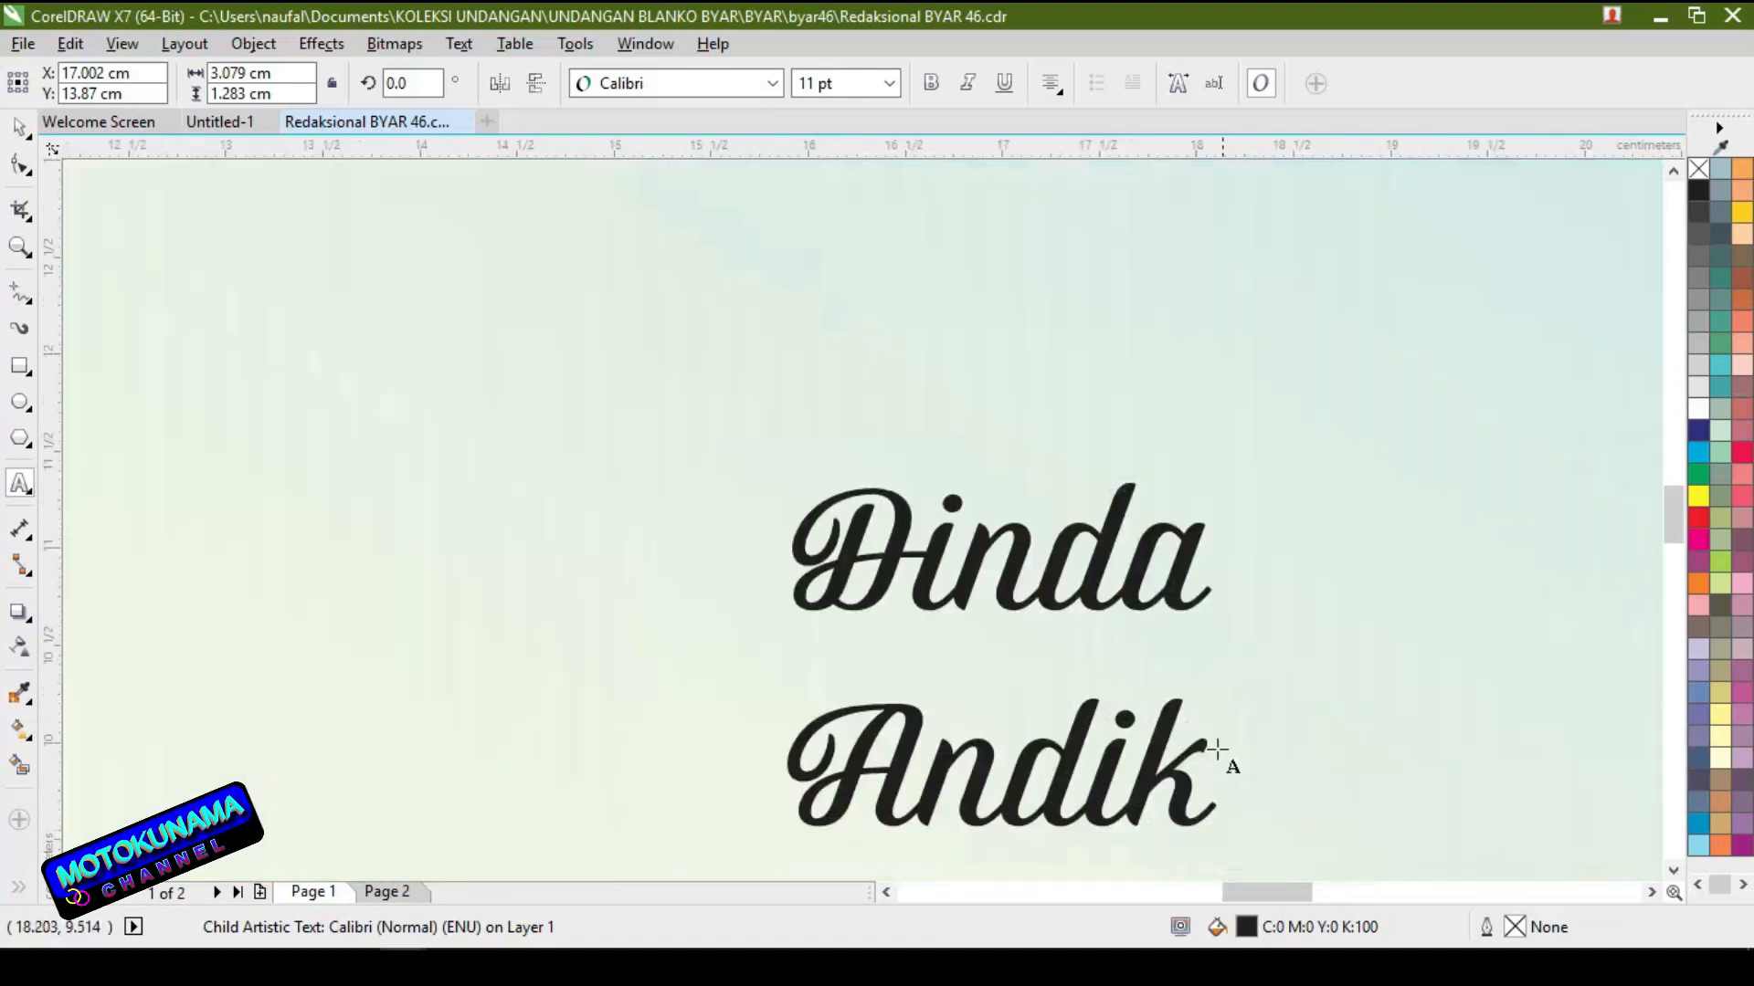
pyautogui.click(1192, 589)
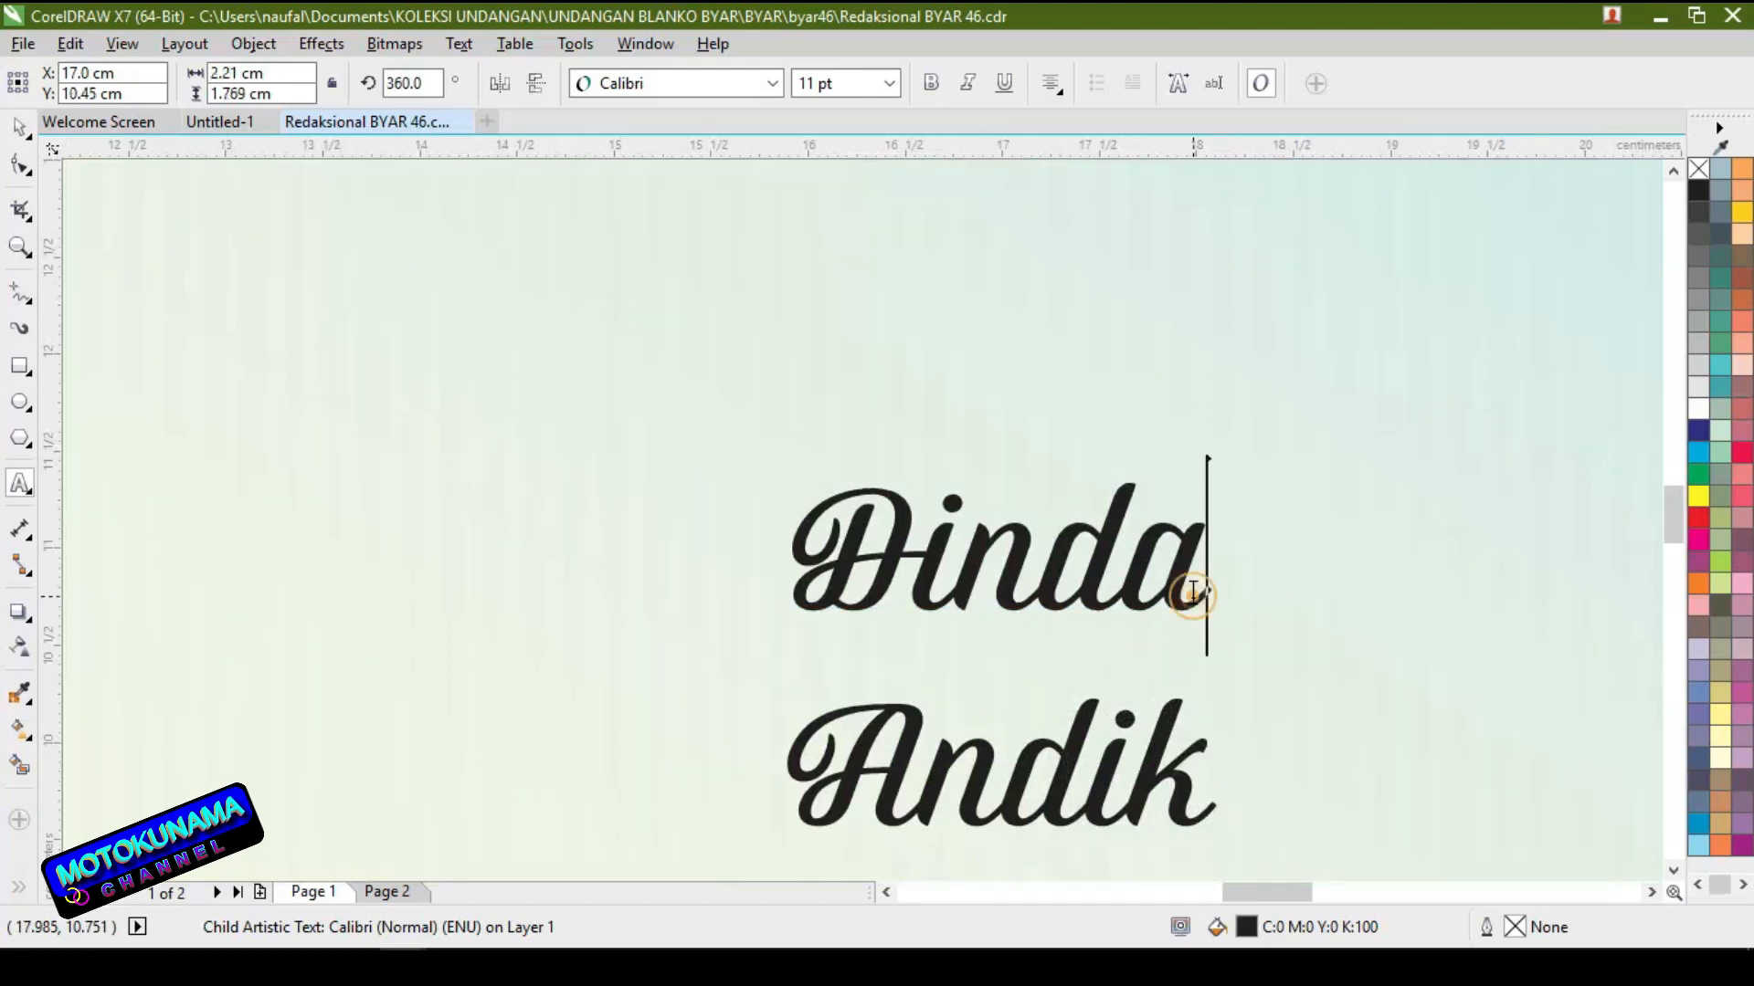
pyautogui.press('BackSpace')
pyautogui.press('BackSpace')
pyautogui.press('BackSpace')
pyautogui.press('BackSpace')
pyautogui.press('BackSpace')
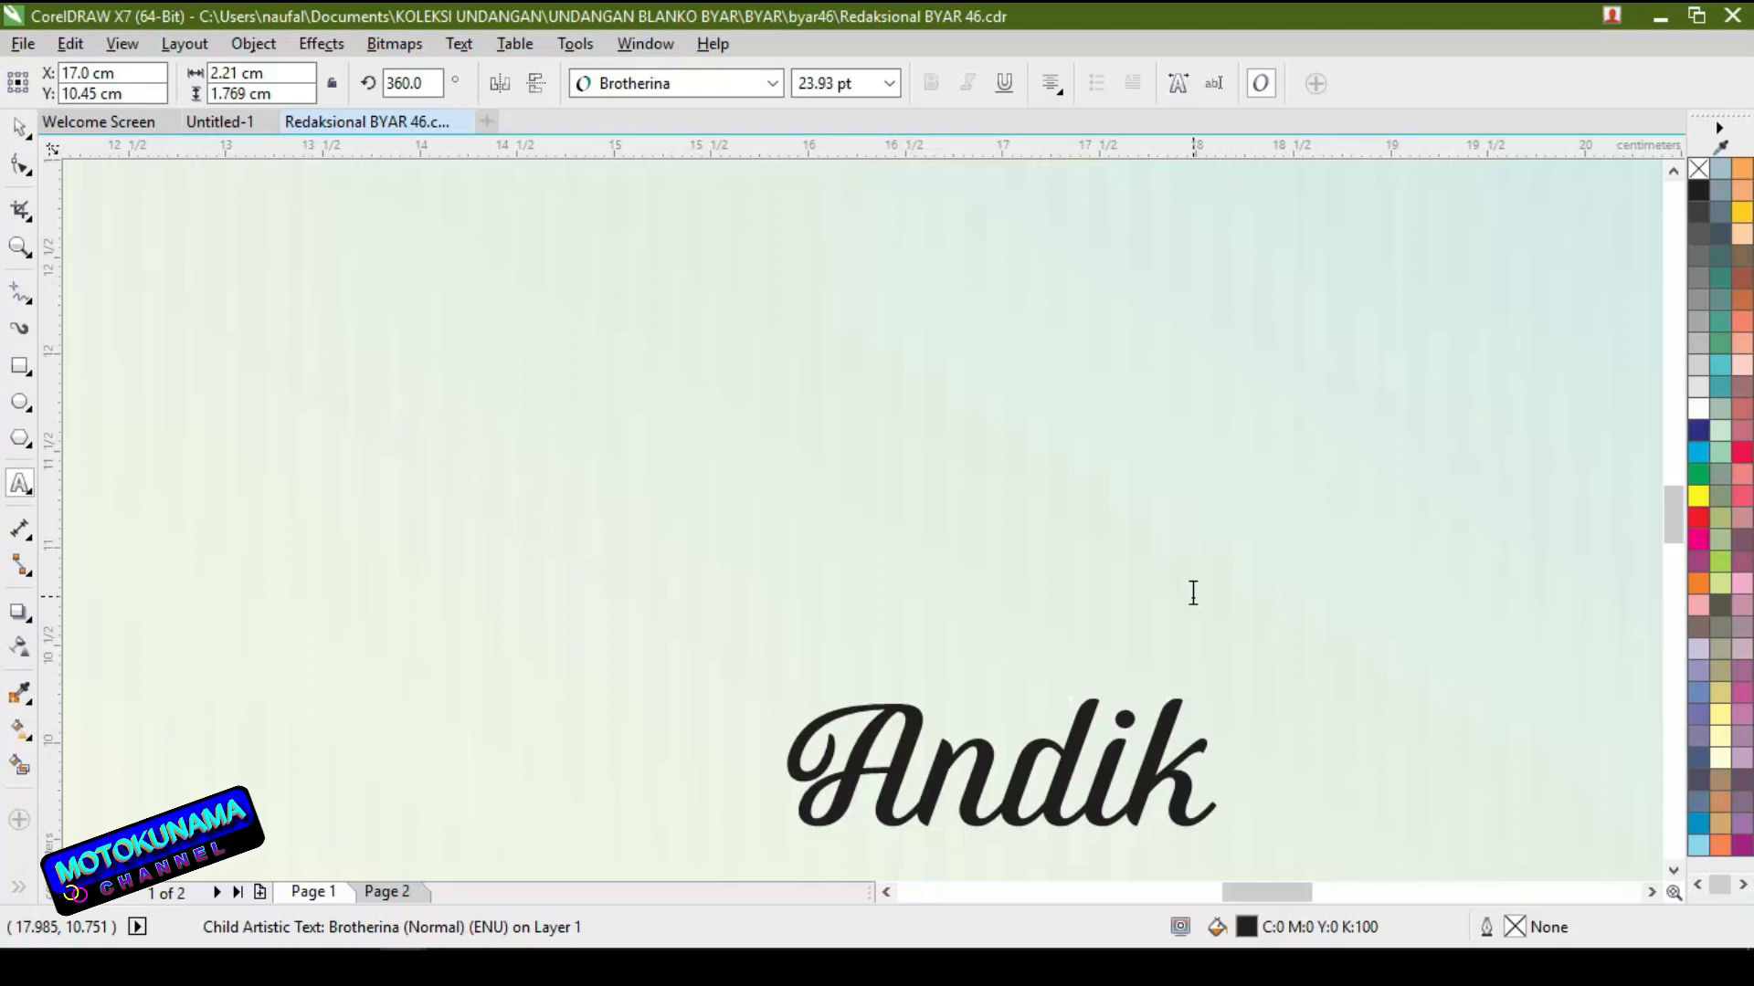
pyautogui.write('W')
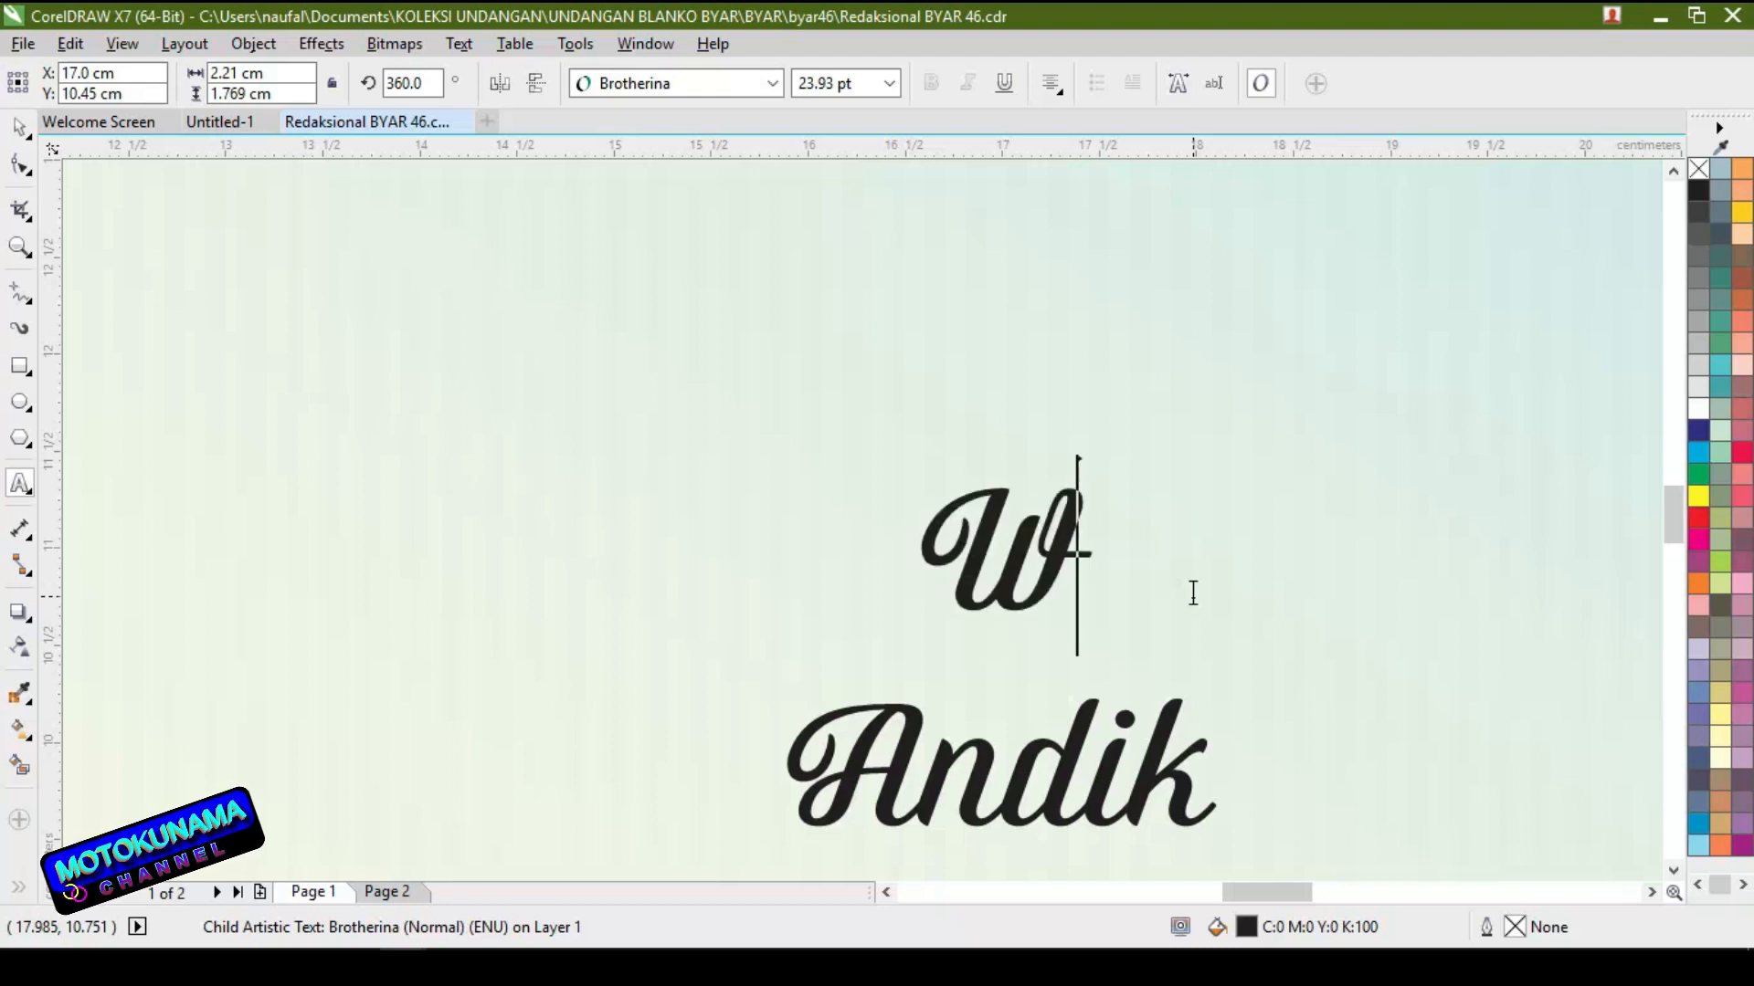
pyautogui.write('inny')
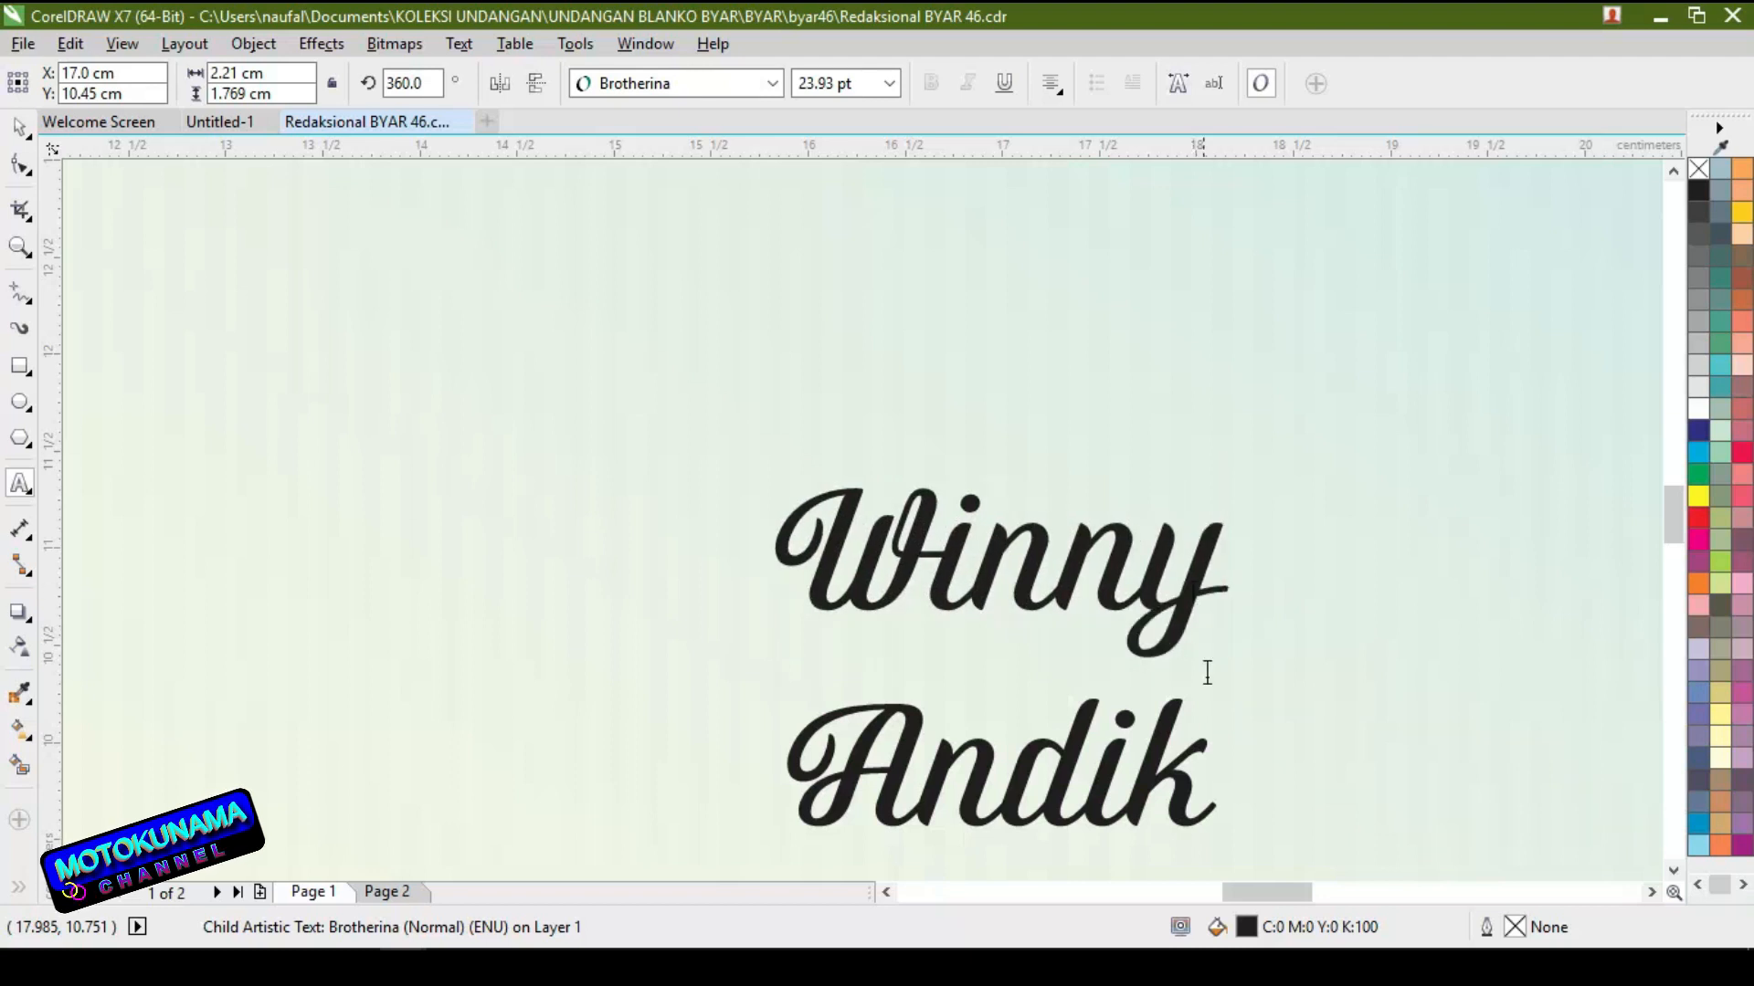
# Replace the groom's name on the second line of the centre panel's couple text with a new first name
pyautogui.click(1206, 776)
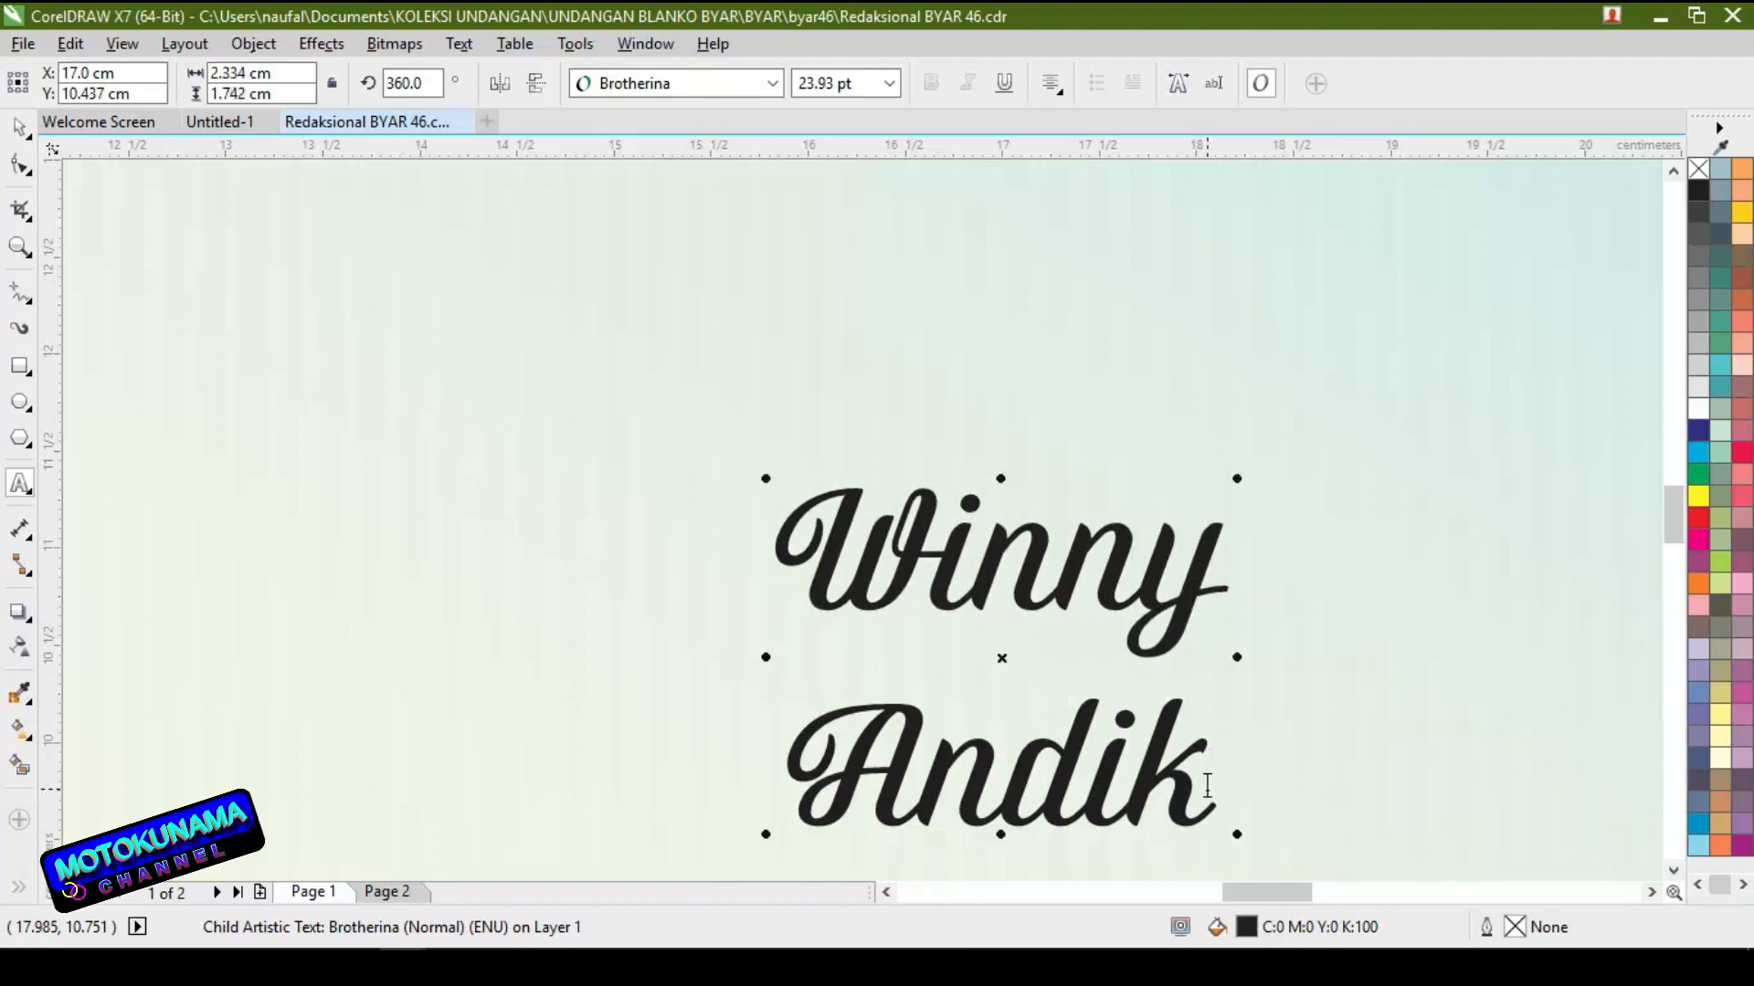
pyautogui.press('BackSpace')
pyautogui.press('BackSpace')
pyautogui.press('BackSpace')
pyautogui.press('BackSpace')
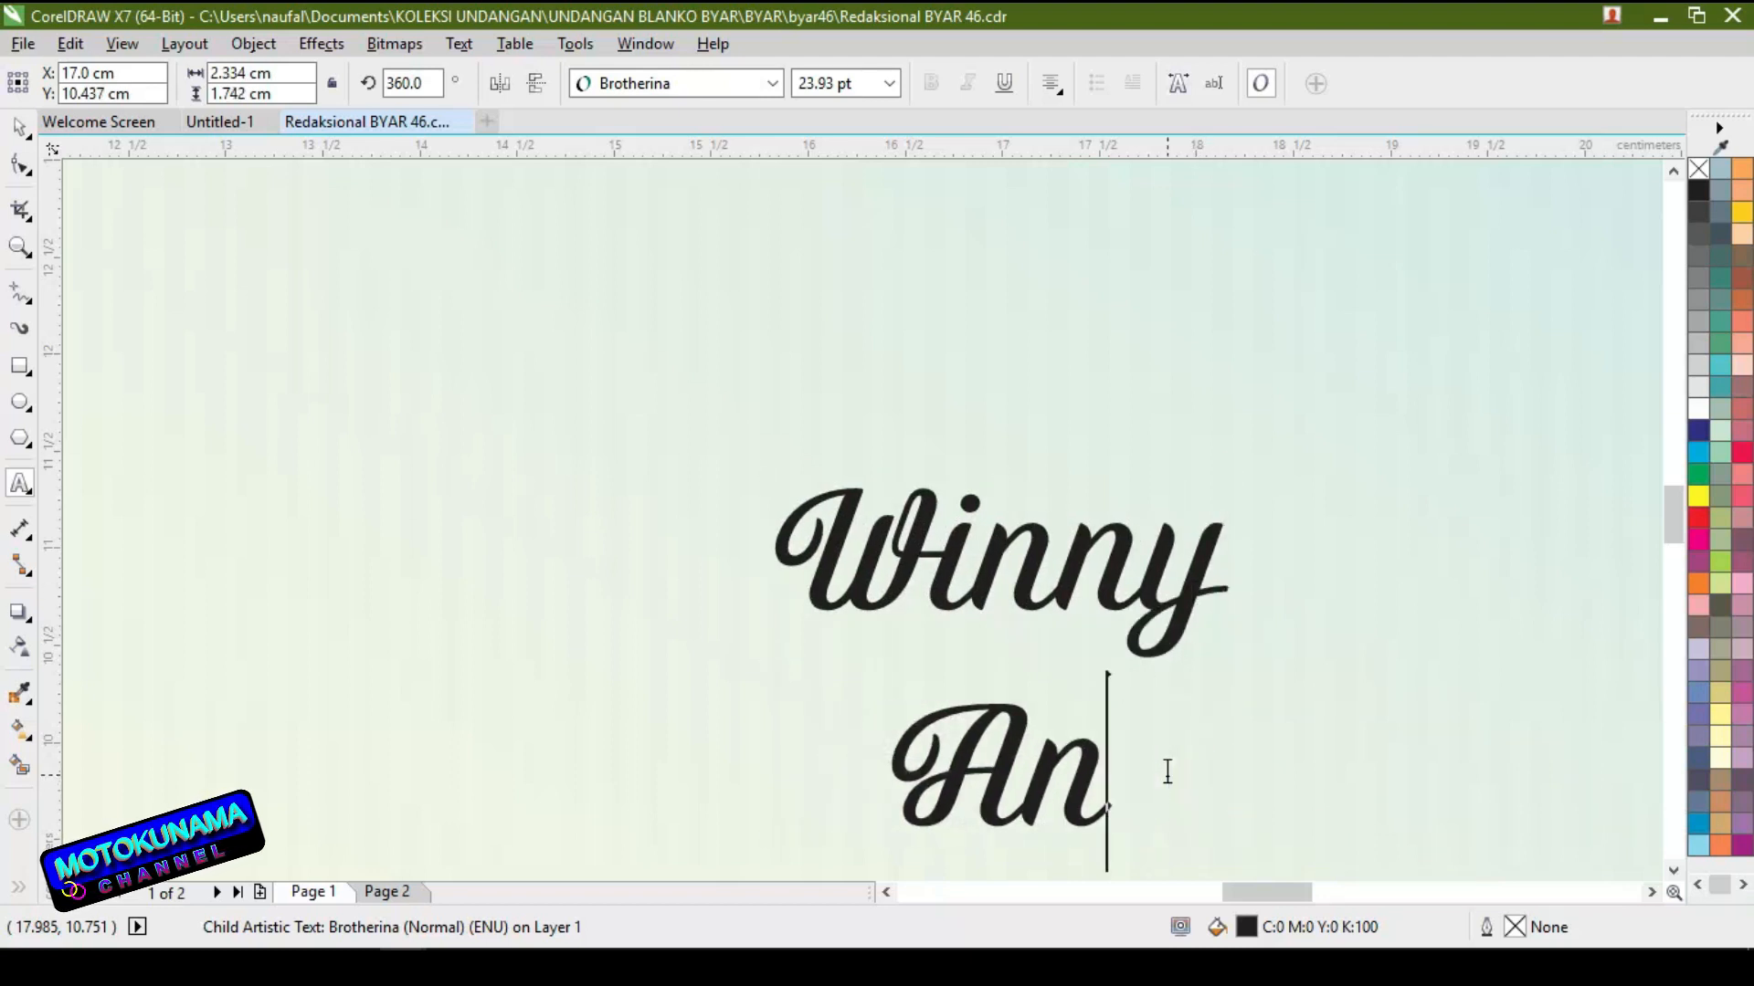
pyautogui.press('BackSpace')
pyautogui.write('D')
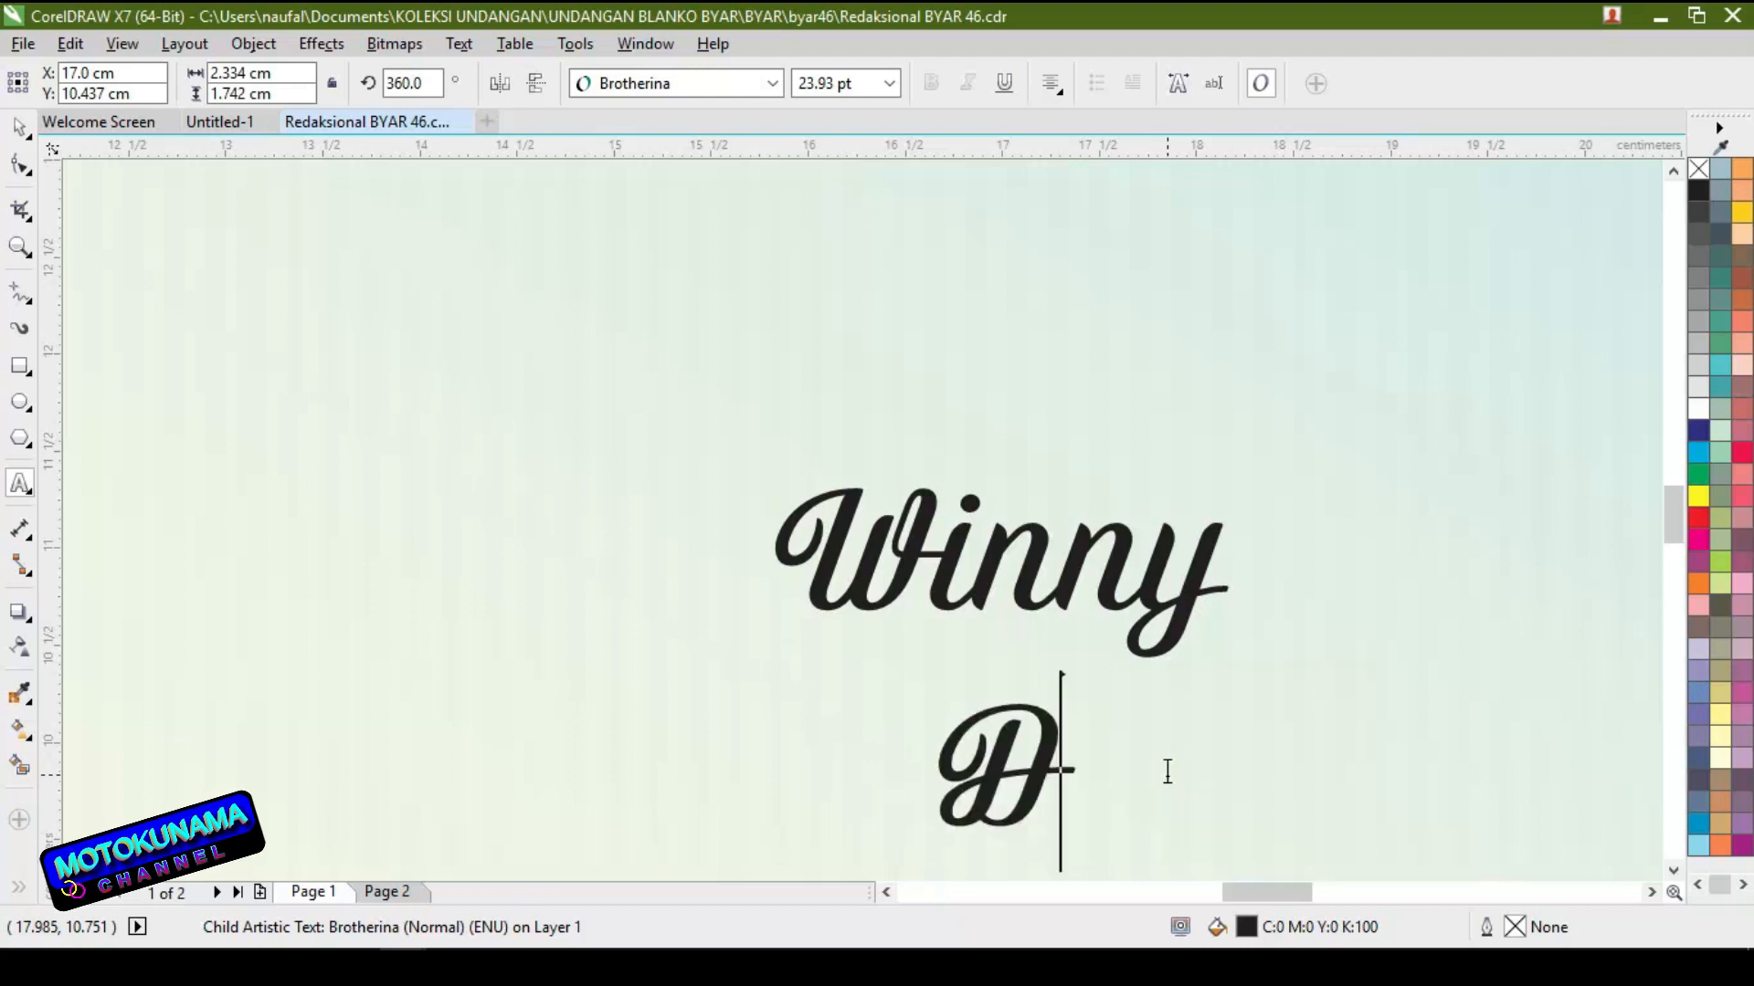
pyautogui.write('avid')
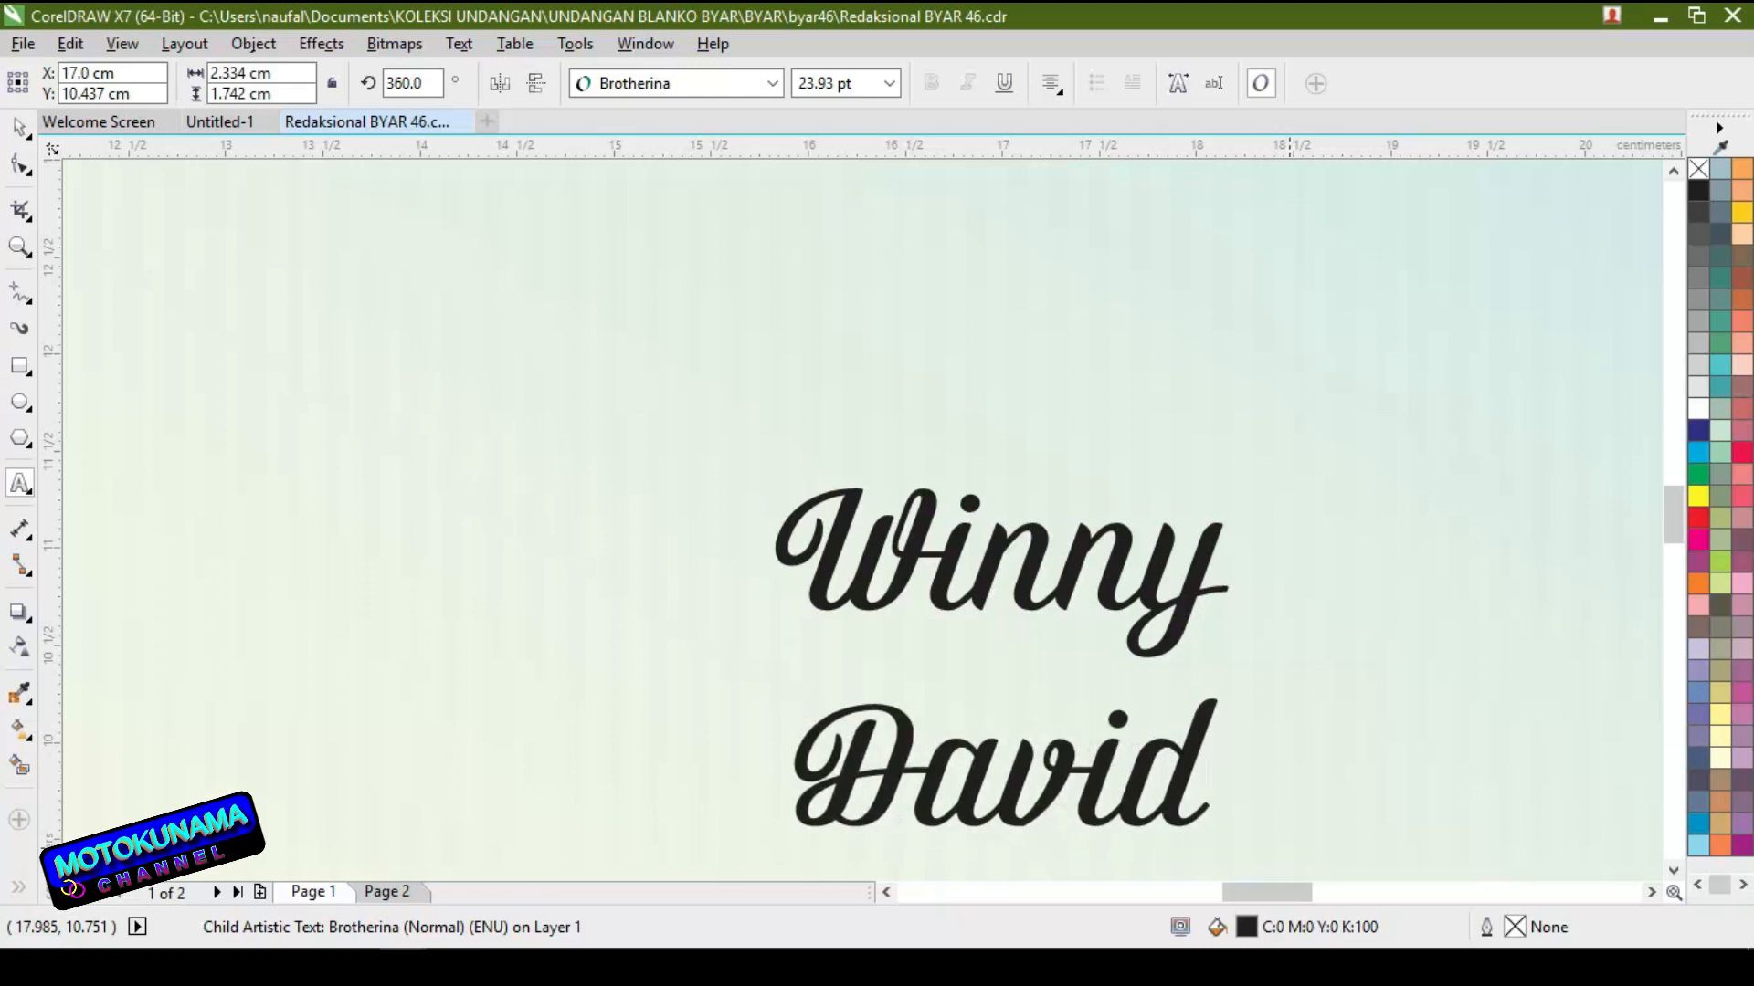
# Replace the event date line under the "UNDANGAN" heading with "SABTU,20 Januari 2030"
pyautogui.press('F3')
pyautogui.press('F3')
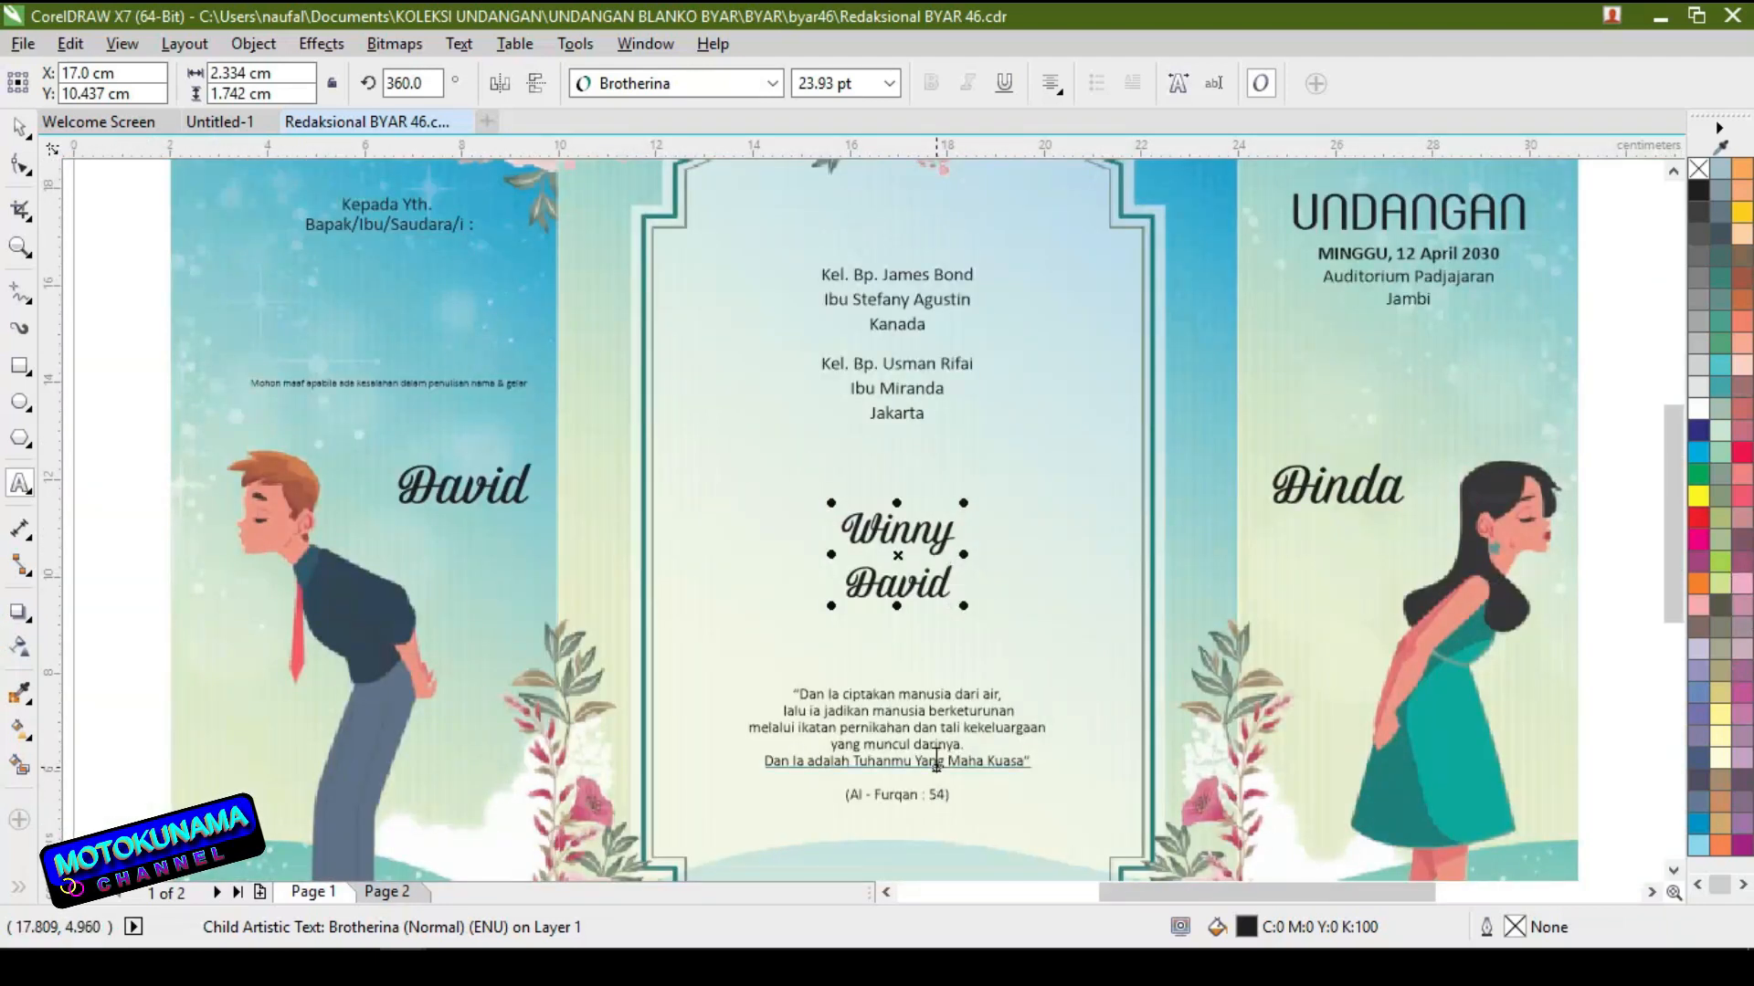
pyautogui.scroll(-1, 1222, 485)
pyautogui.scroll(2, 1361, 373)
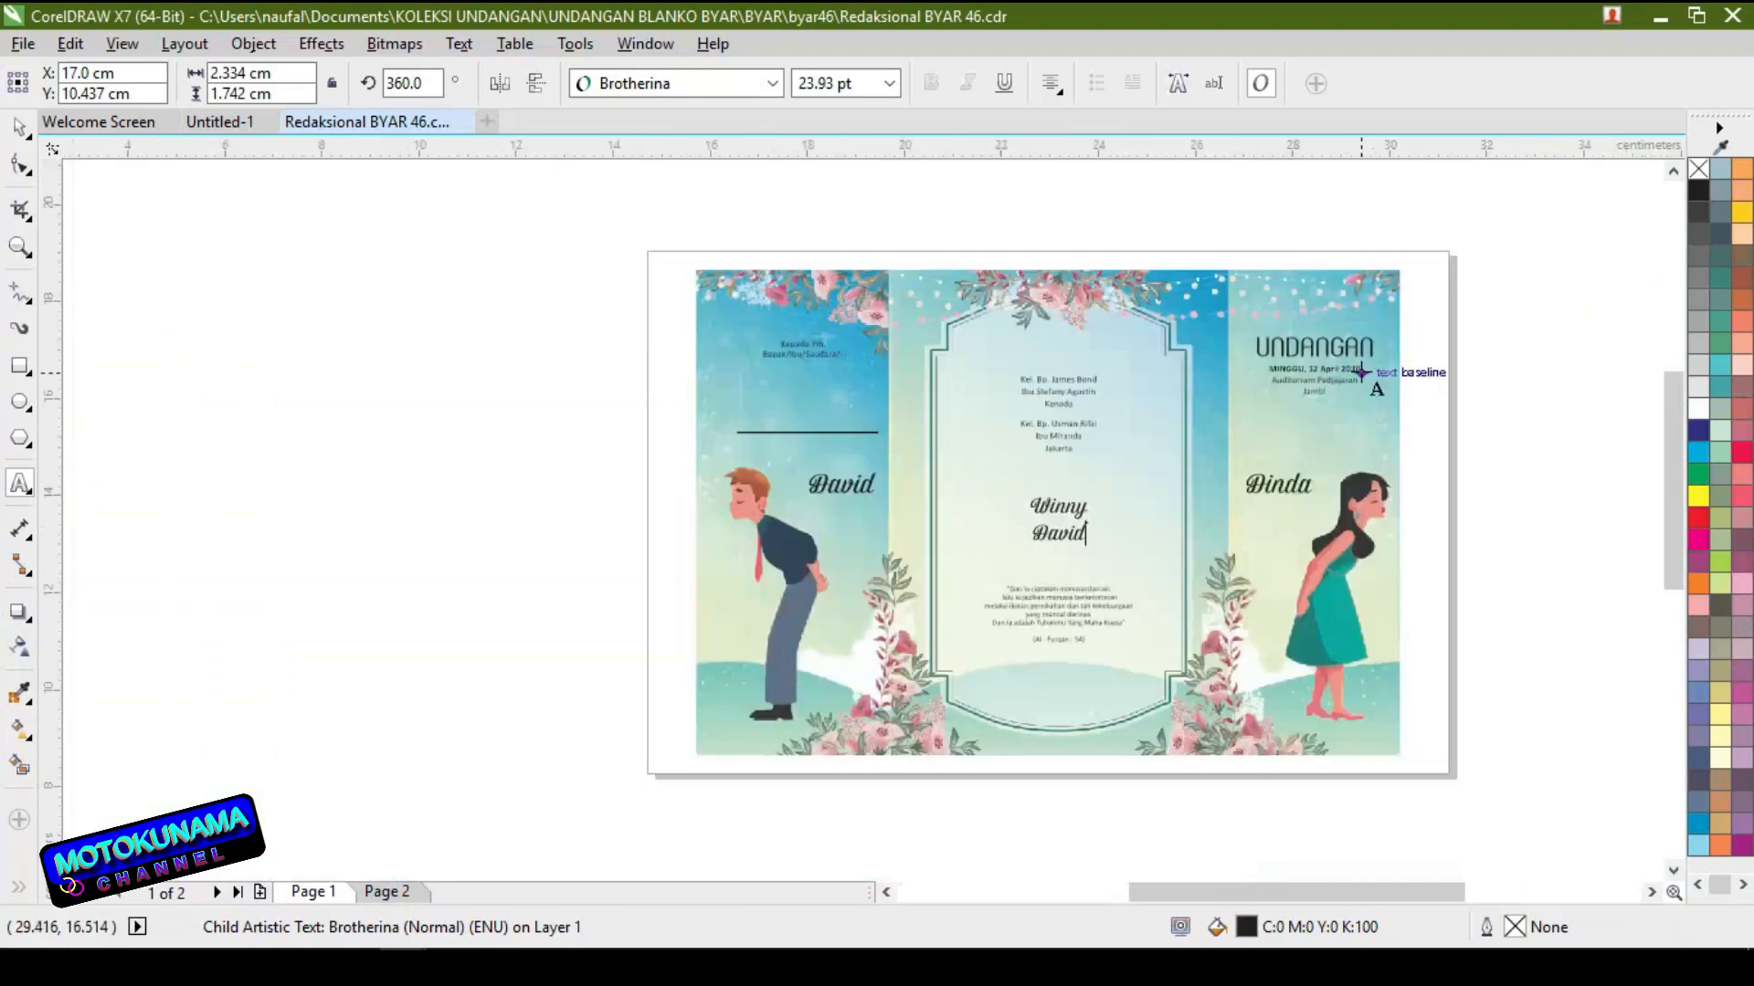
pyautogui.scroll(2, 1361, 373)
pyautogui.scroll(2, 1358, 371)
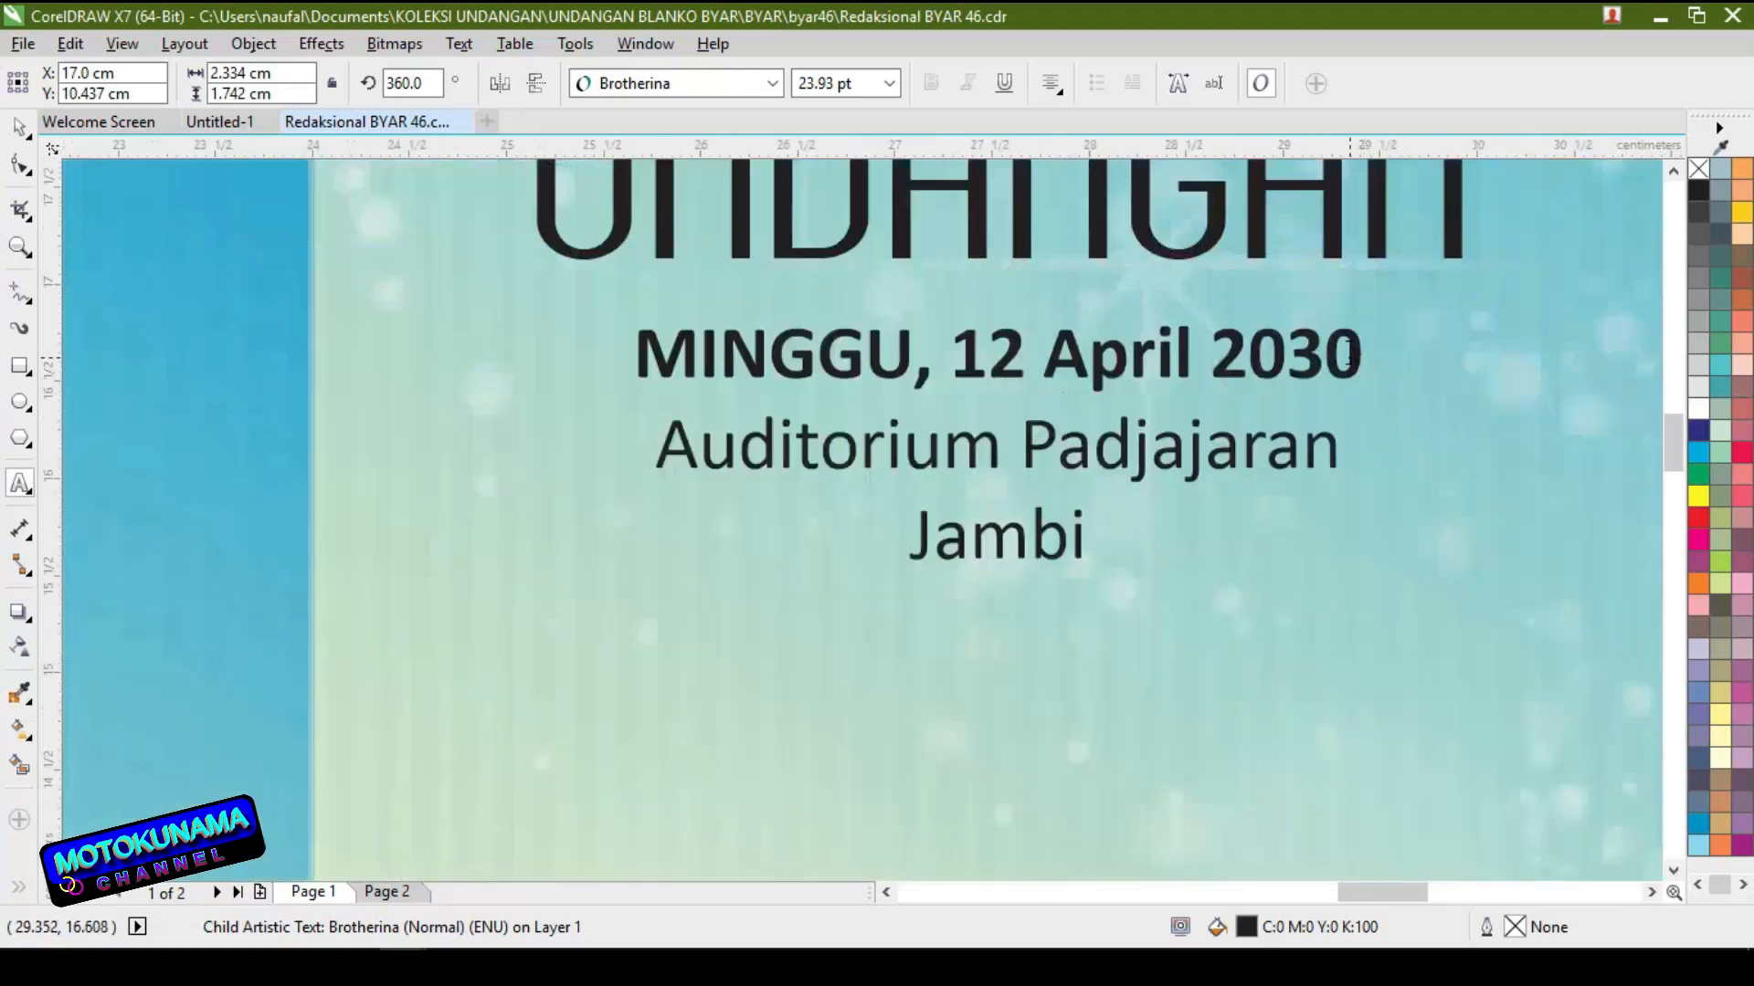
pyautogui.doubleClick(1359, 347)
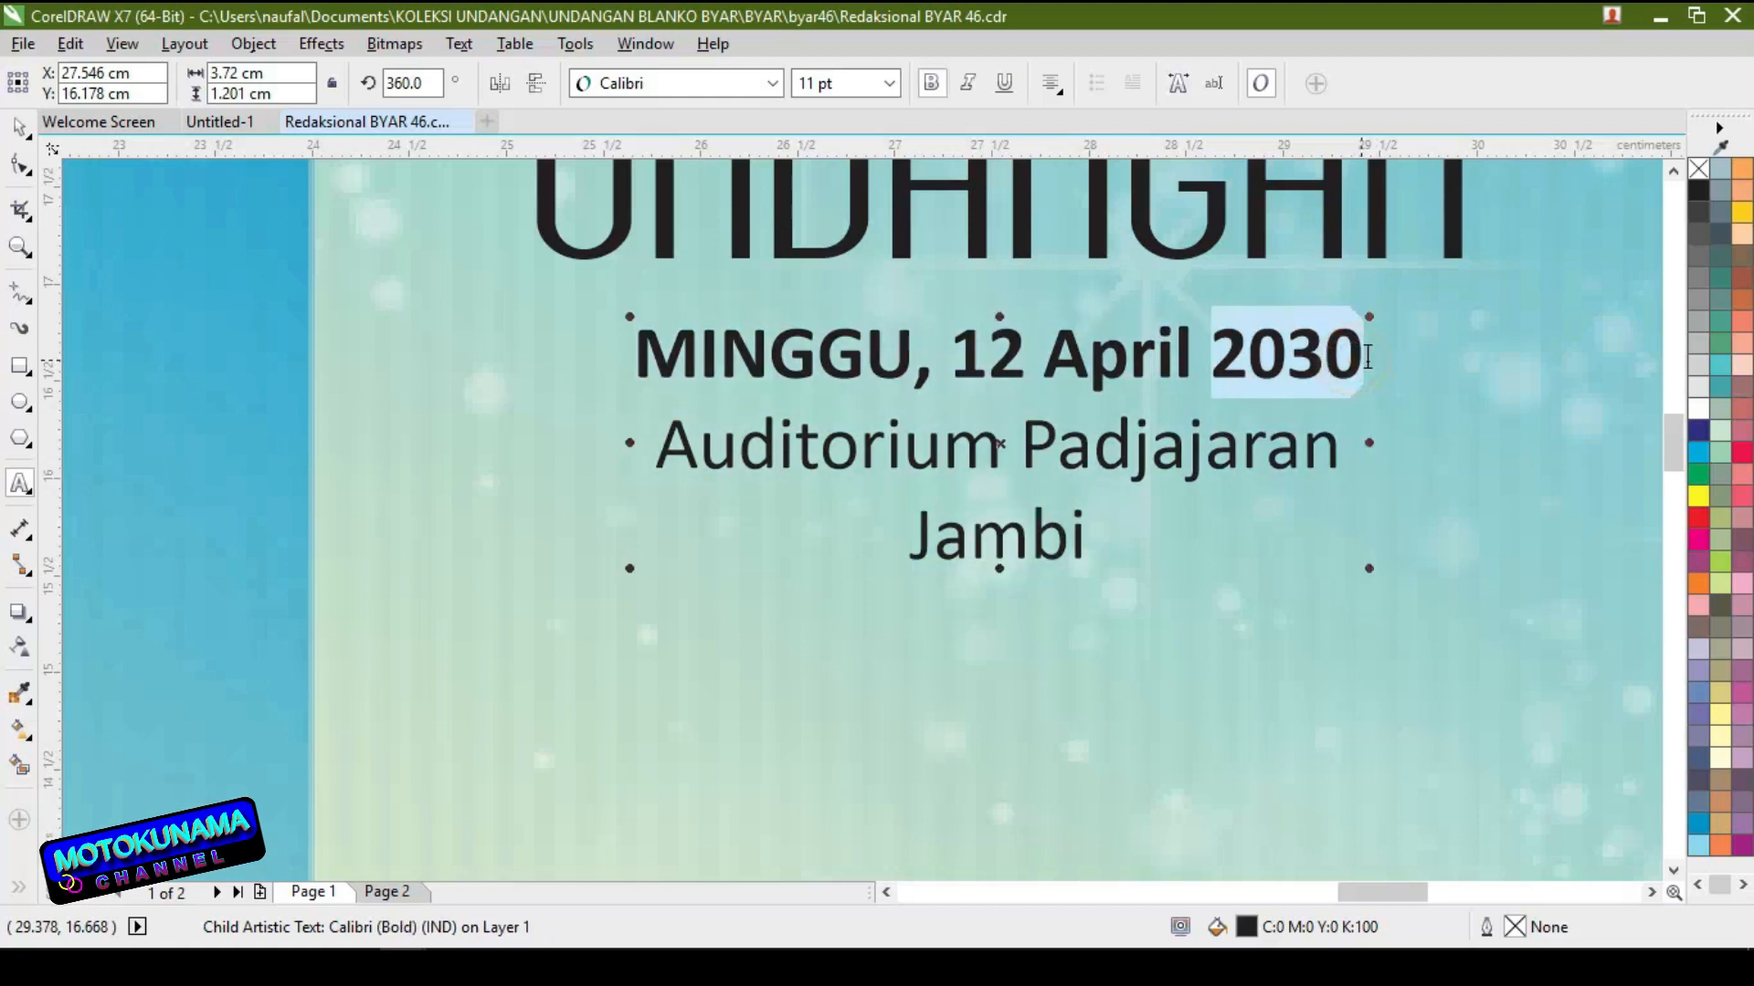
pyautogui.click(1364, 356)
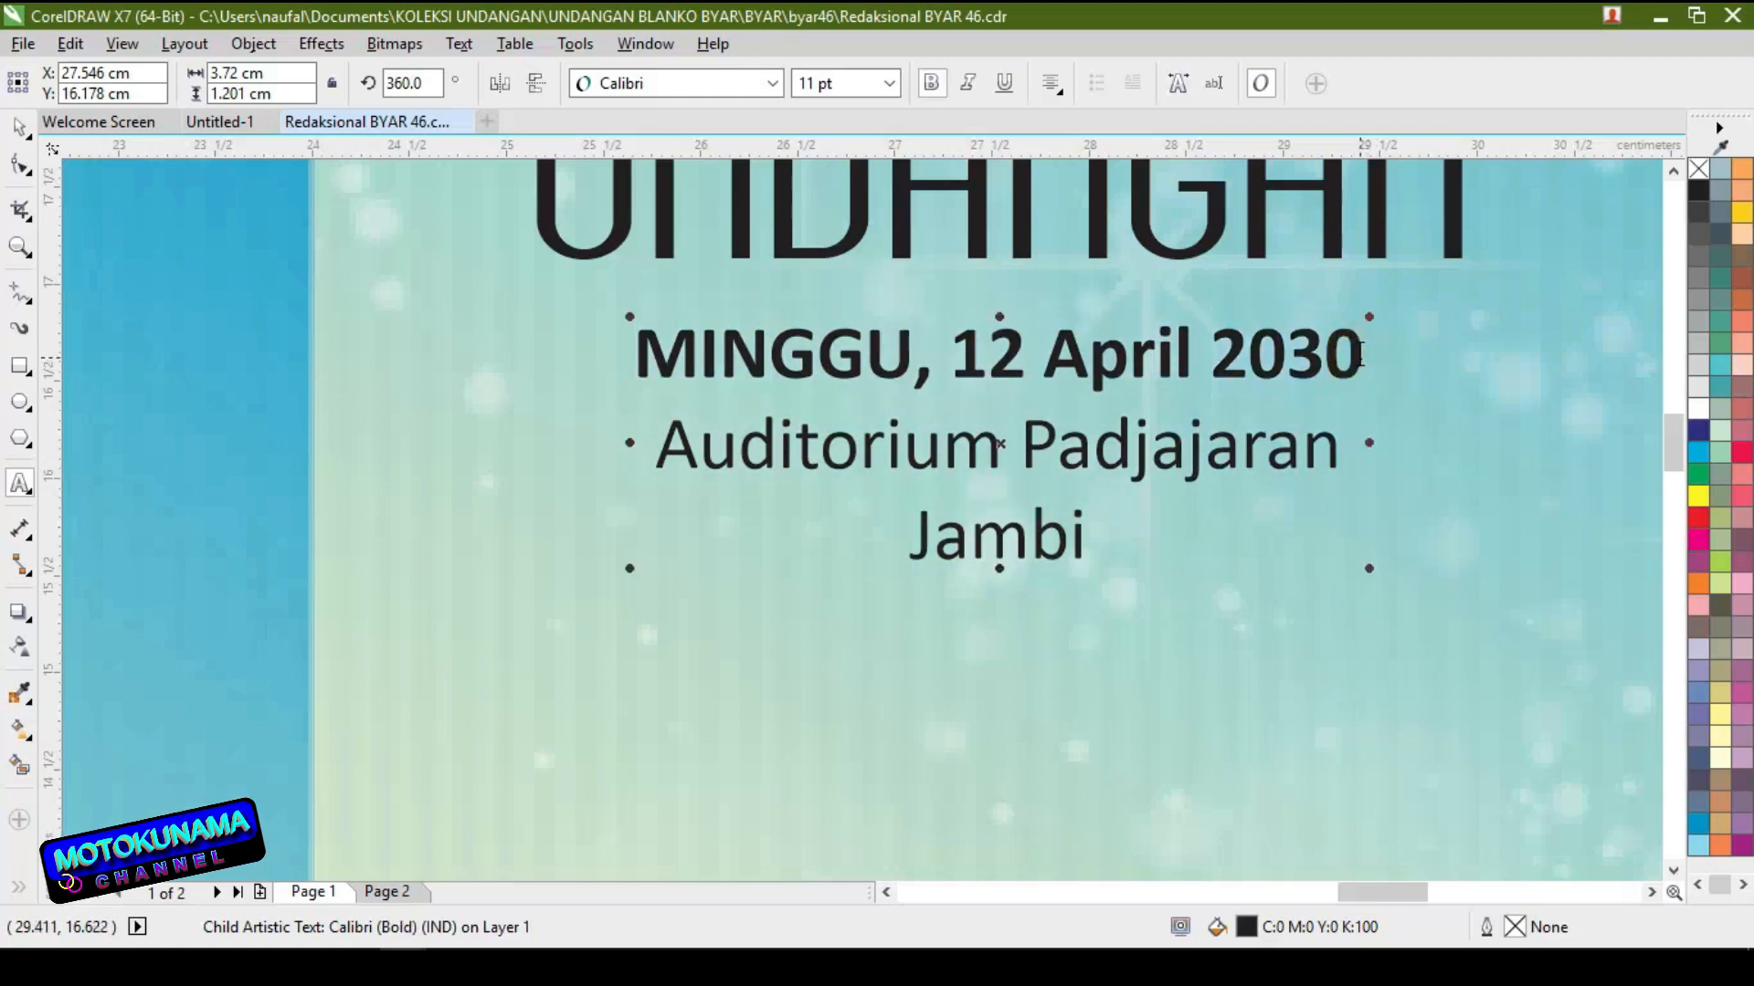
pyautogui.press('BackSpace')
pyautogui.press('BackSpace')
pyautogui.press('BackSpace')
pyautogui.press('BackSpace')
pyautogui.press('BackSpace')
pyautogui.press('BackSpace')
pyautogui.press('BackSpace')
pyautogui.press('BackSpace')
pyautogui.press('BackSpace')
pyautogui.press('BackSpace')
pyautogui.press('BackSpace')
pyautogui.press('BackSpace')
pyautogui.press('BackSpace')
pyautogui.press('BackSpace')
pyautogui.press('BackSpace')
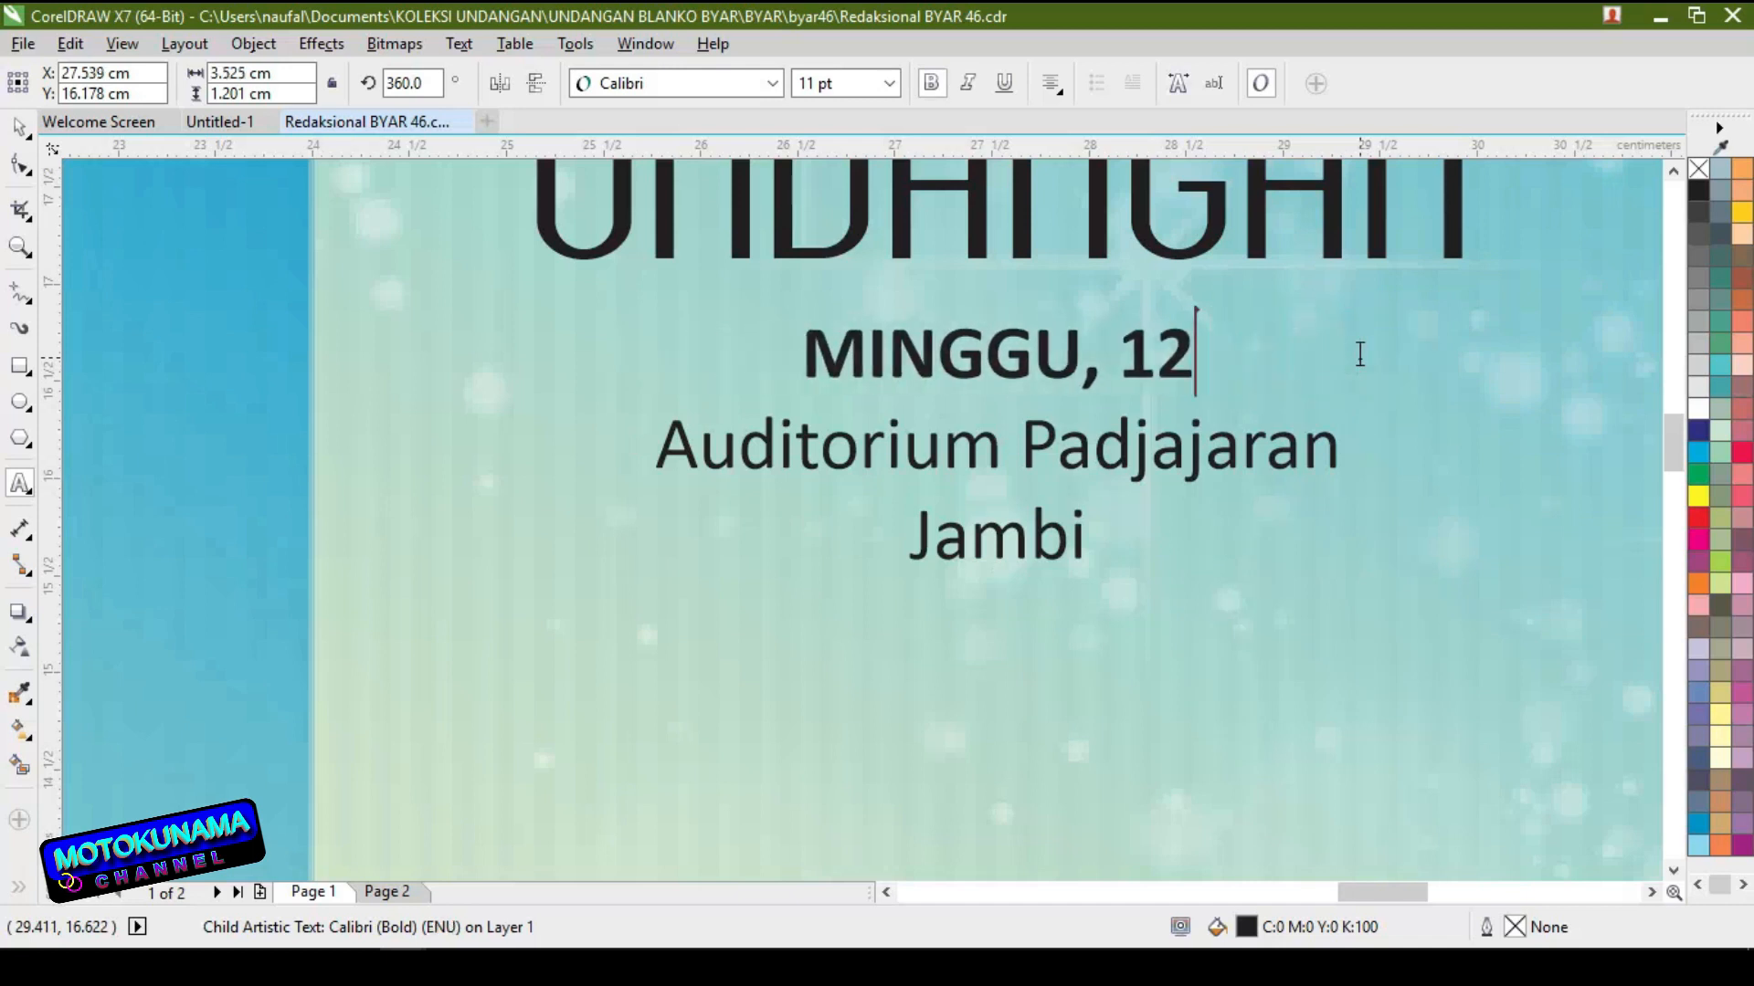
pyautogui.press('BackSpace')
pyautogui.press('BackSpace')
pyautogui.press('BackSpace')
pyautogui.press('BackSpace')
pyautogui.press('BackSpace')
pyautogui.press('BackSpace')
pyautogui.press('BackSpace')
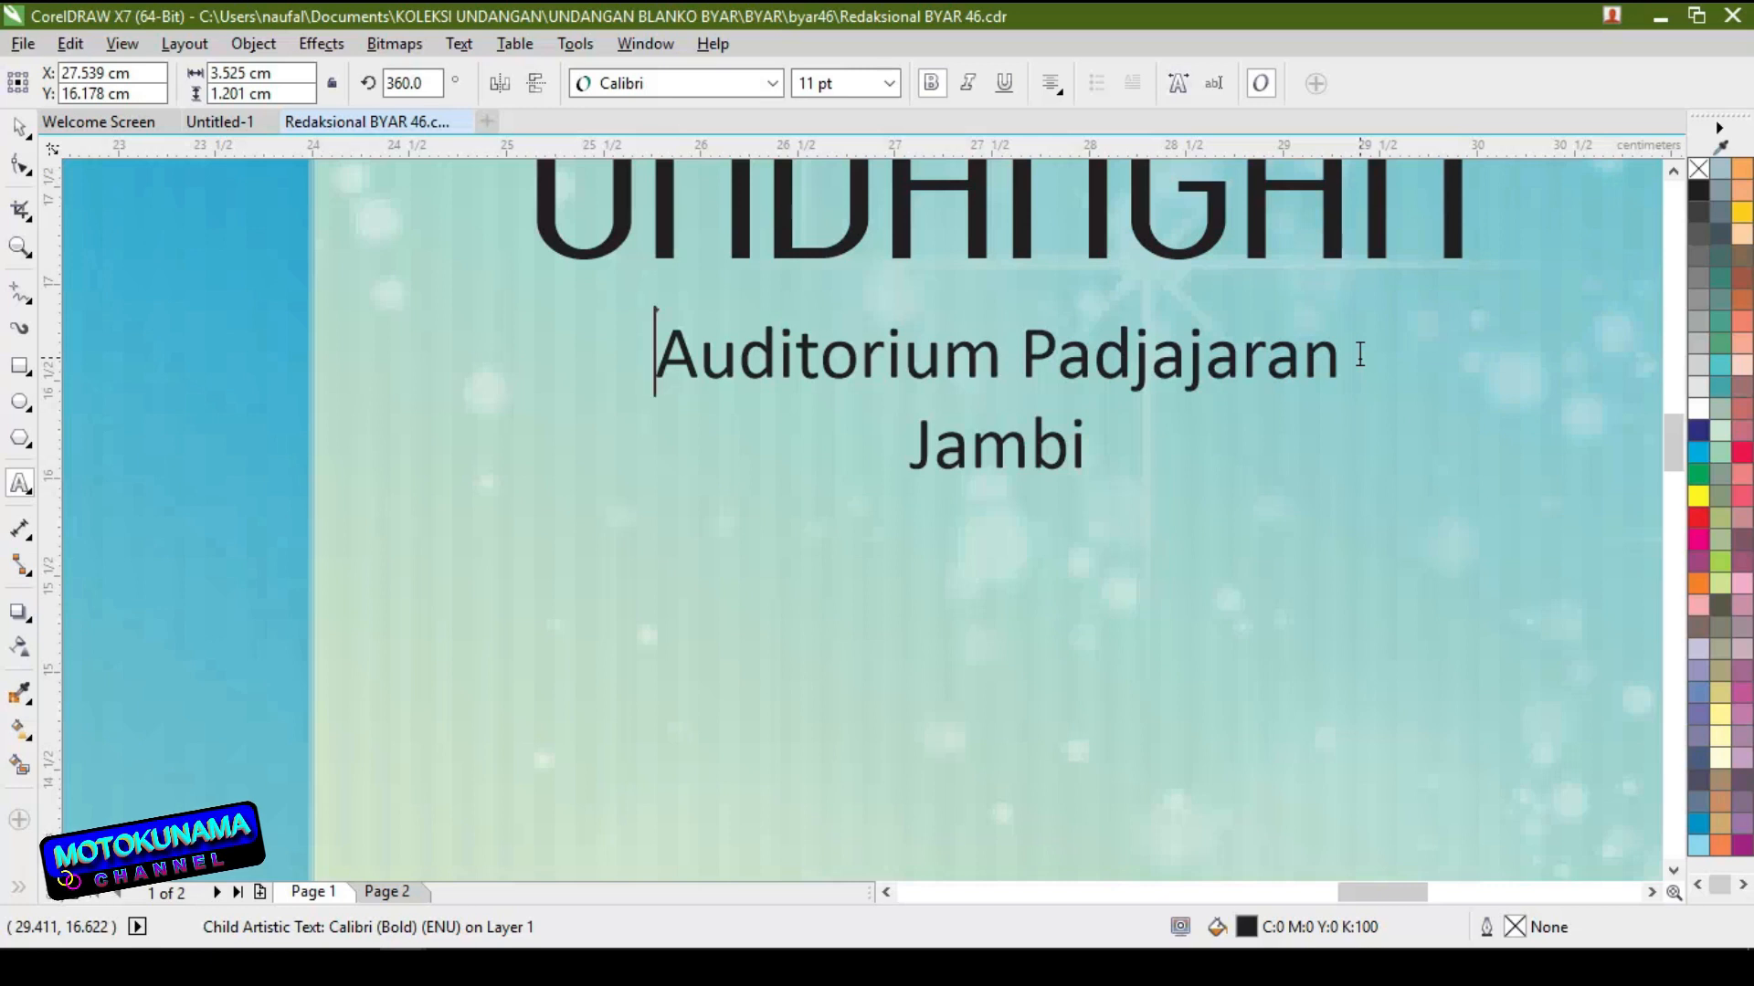
pyautogui.write('SA')
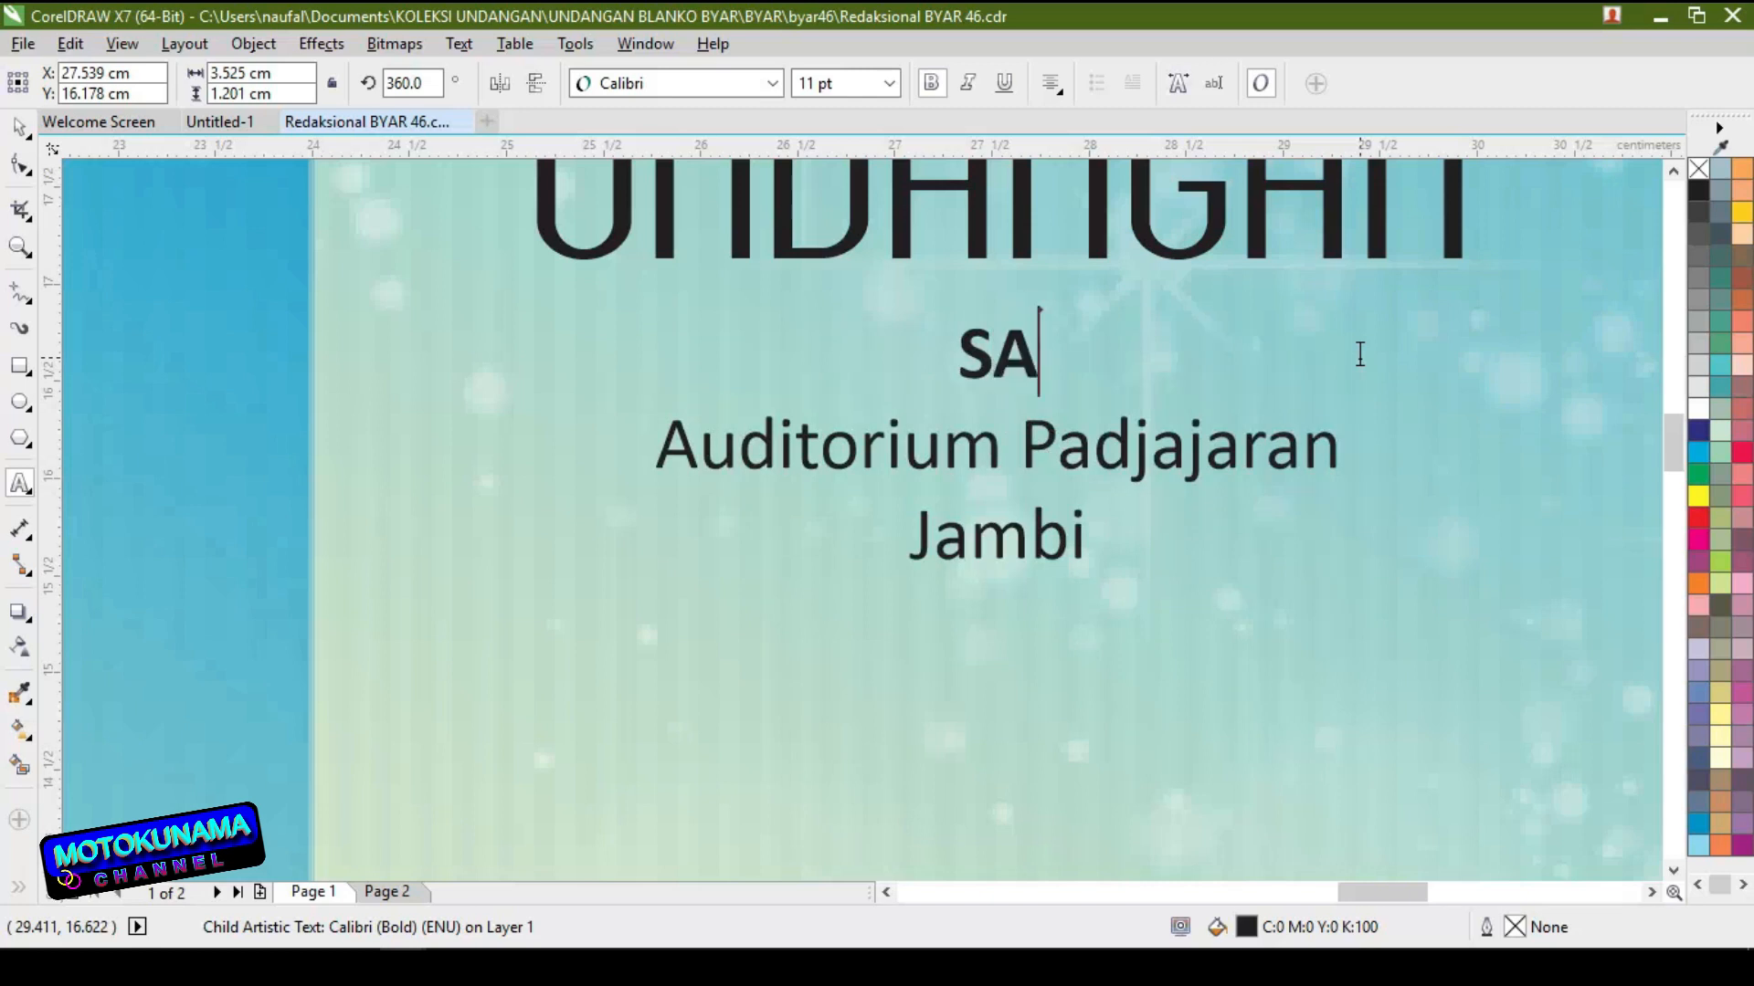
pyautogui.write('BTU,')
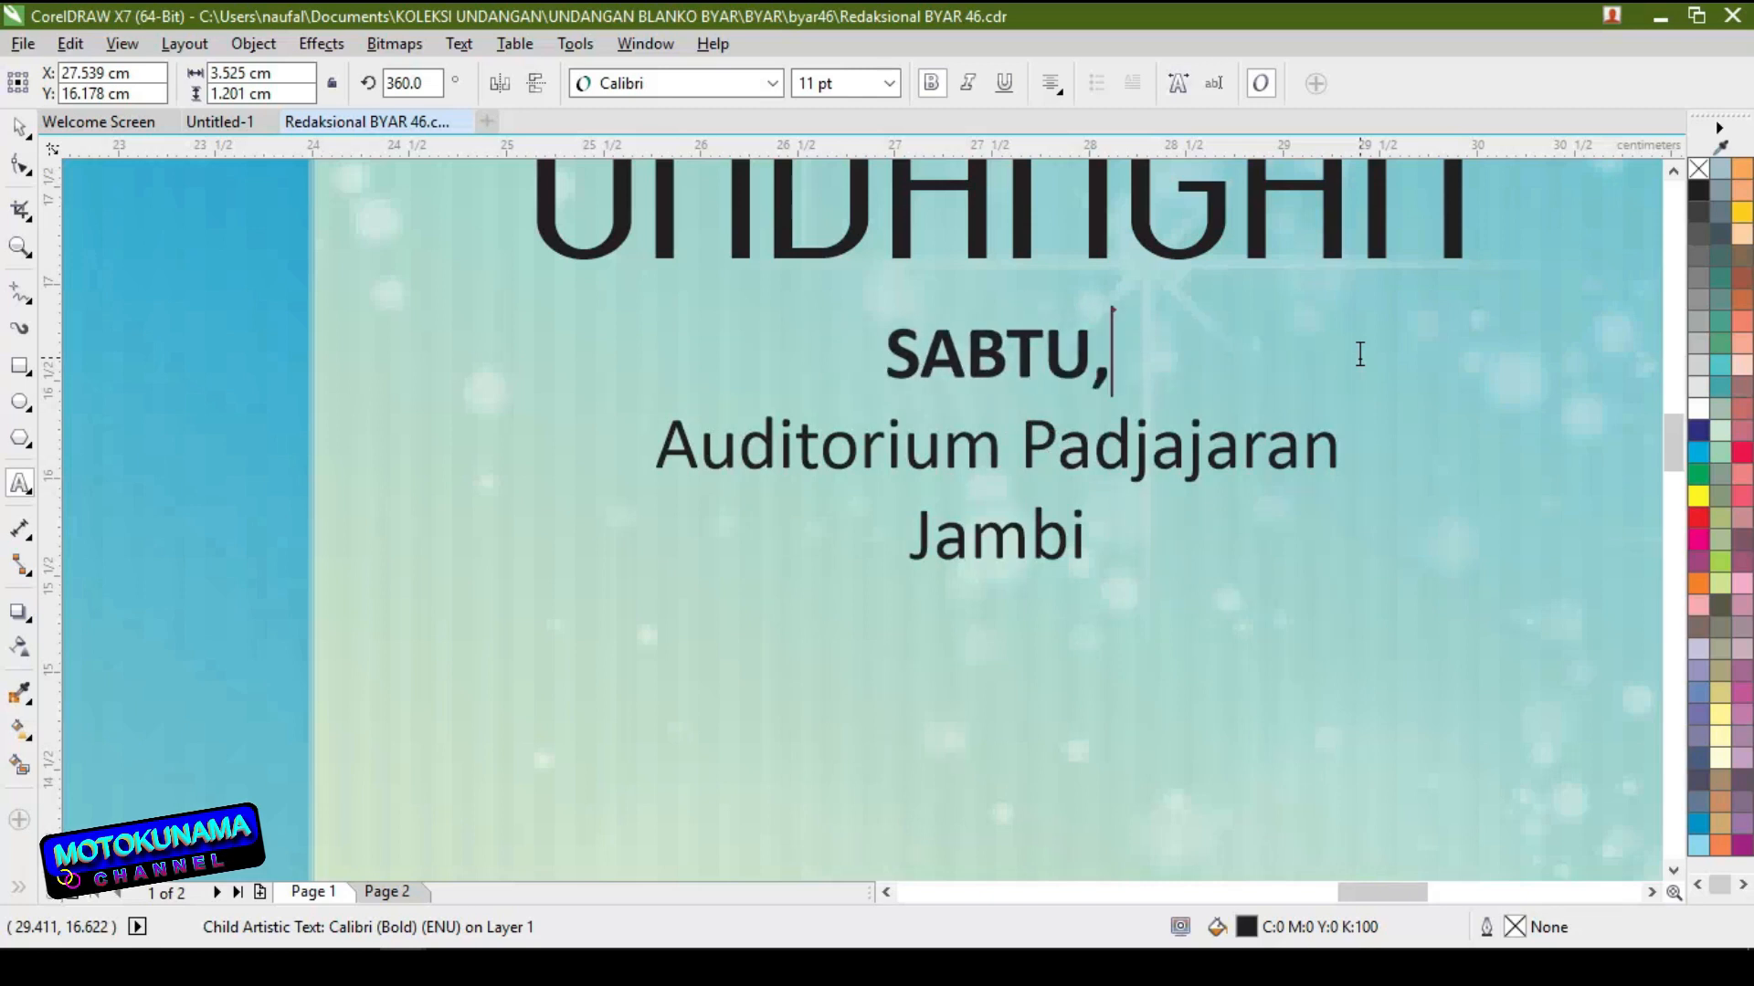
pyautogui.write('2')
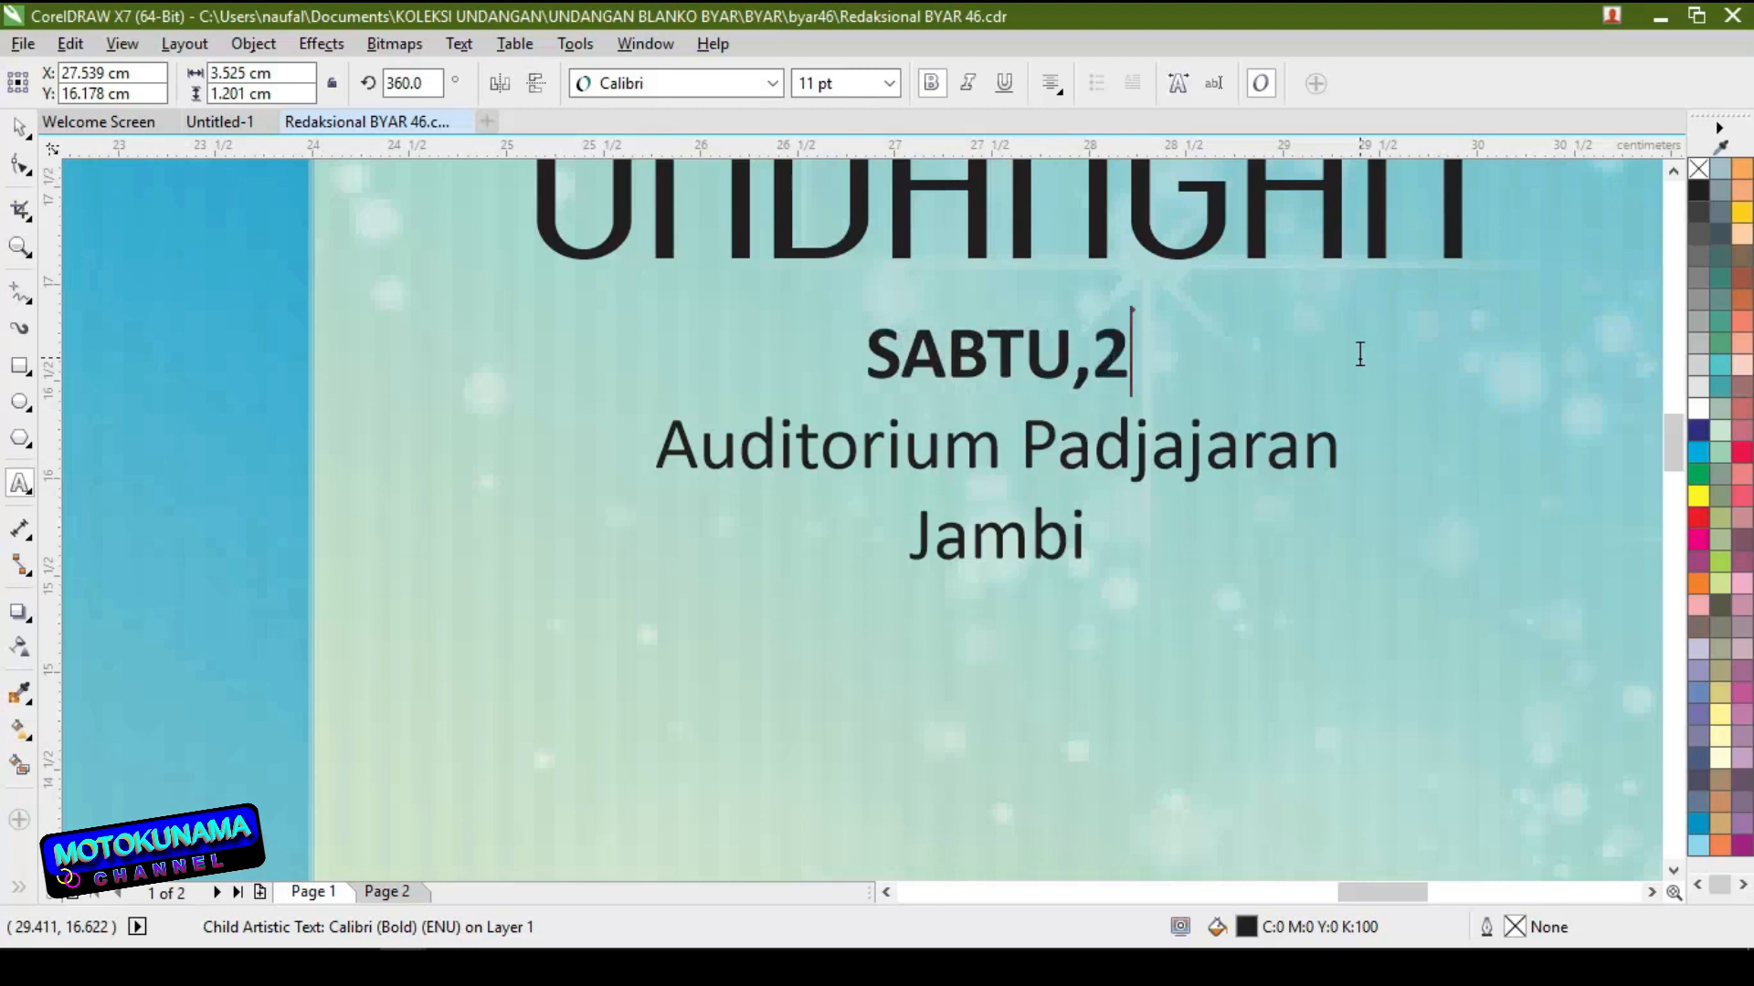
pyautogui.write('0')
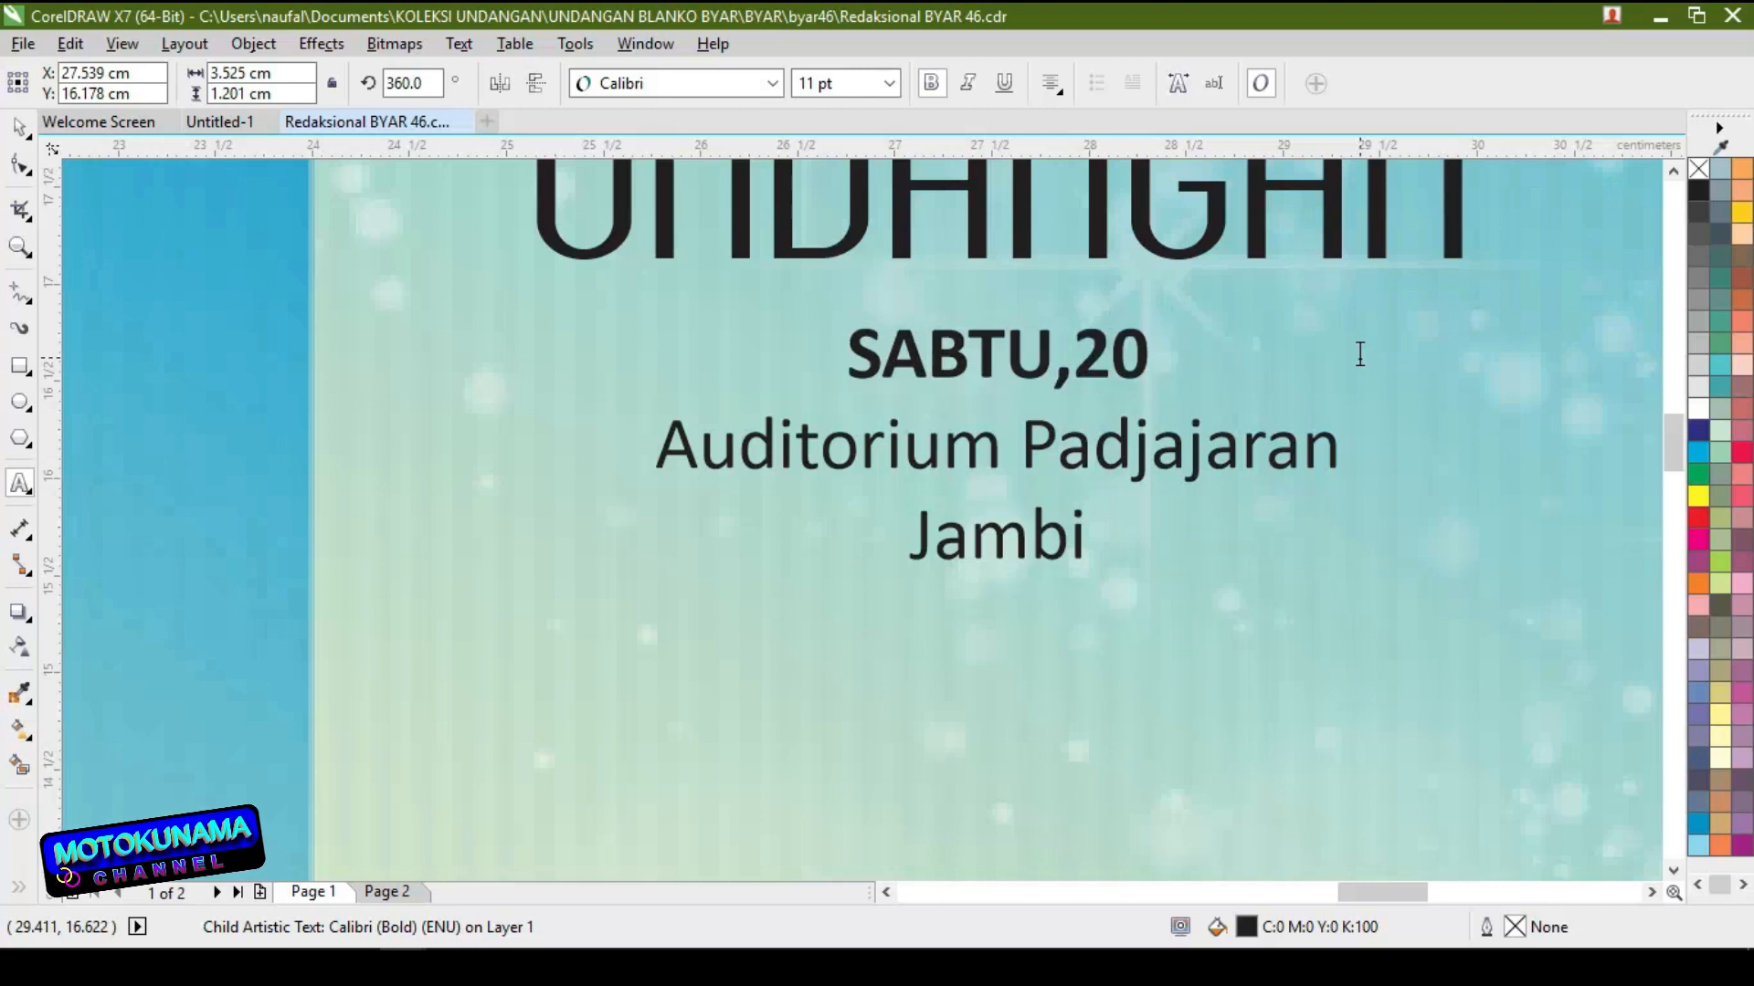
pyautogui.write(' j')
pyautogui.press('BackSpace')
pyautogui.write('J')
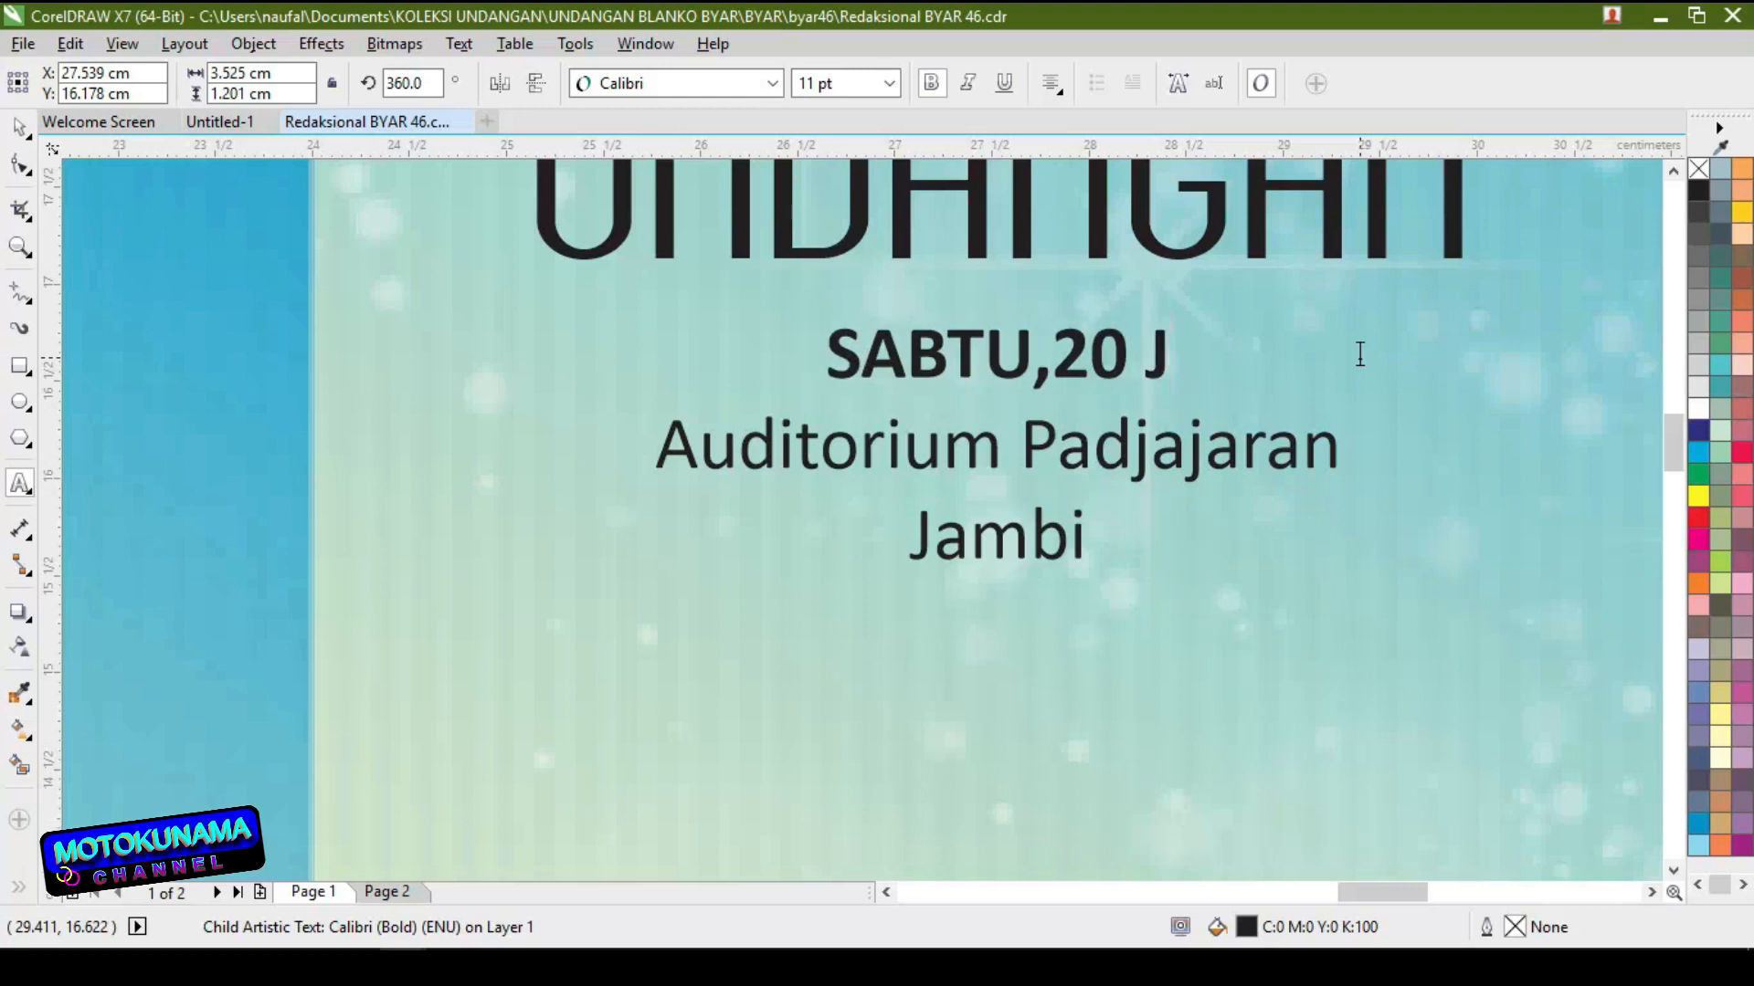
pyautogui.write('anuar')
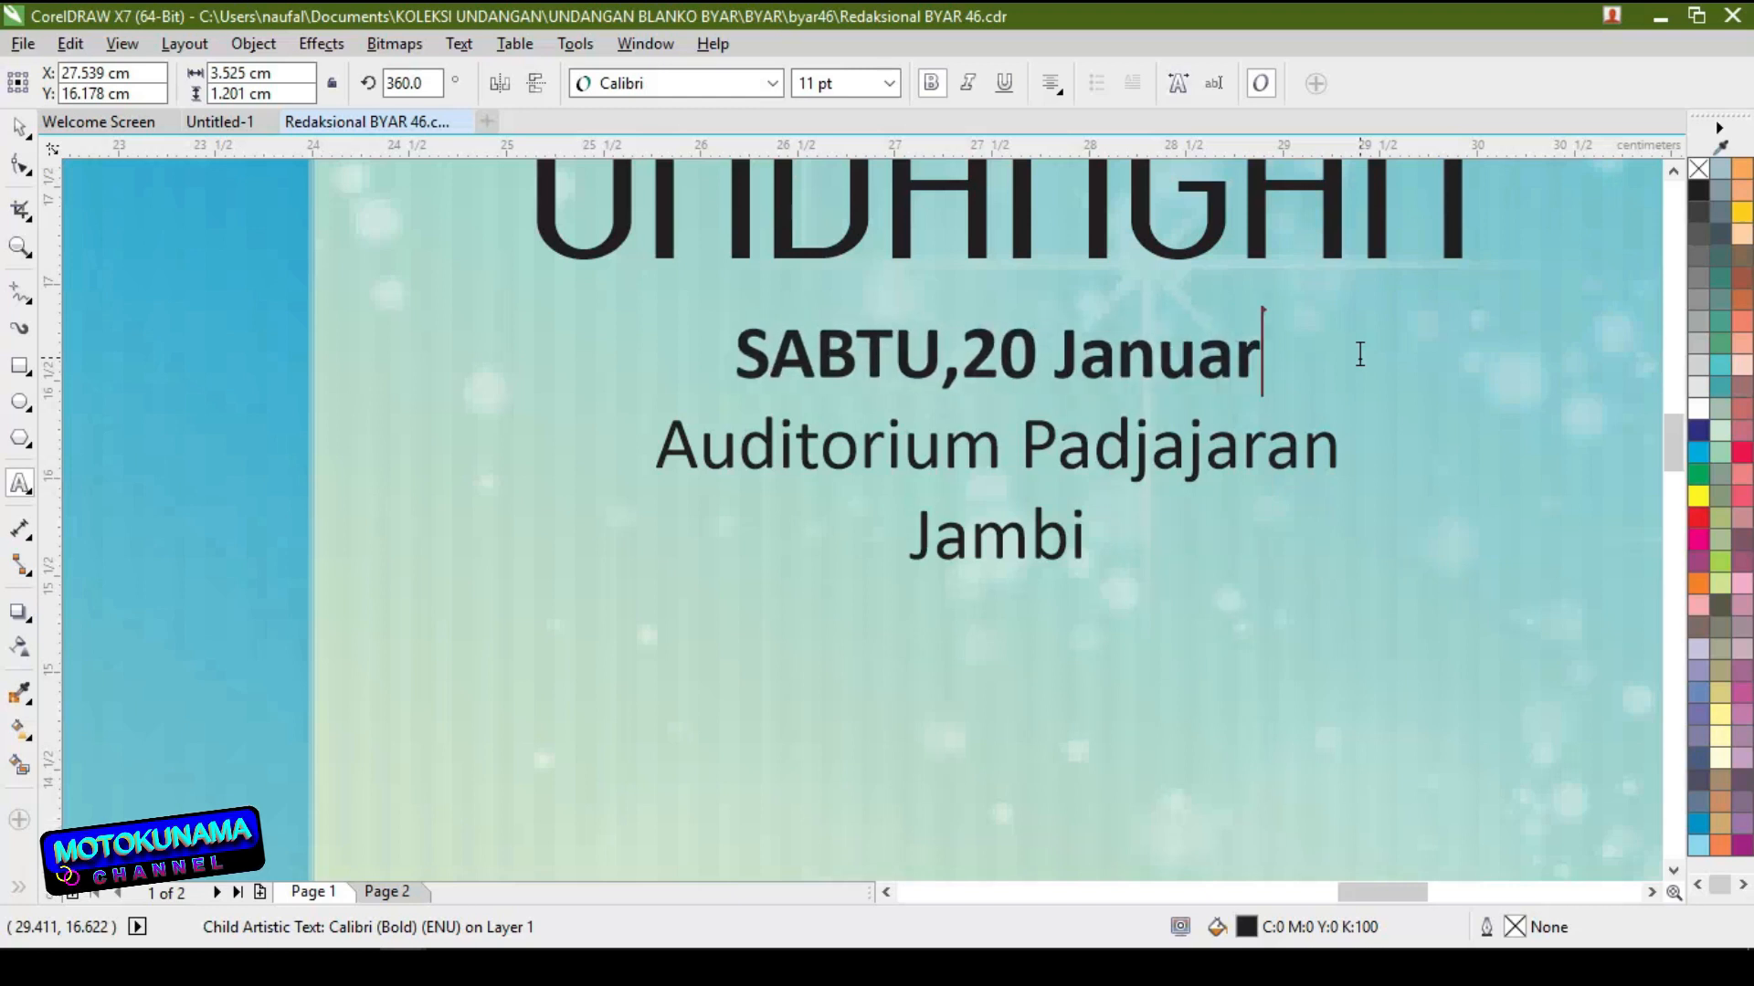
pyautogui.write('i 20')
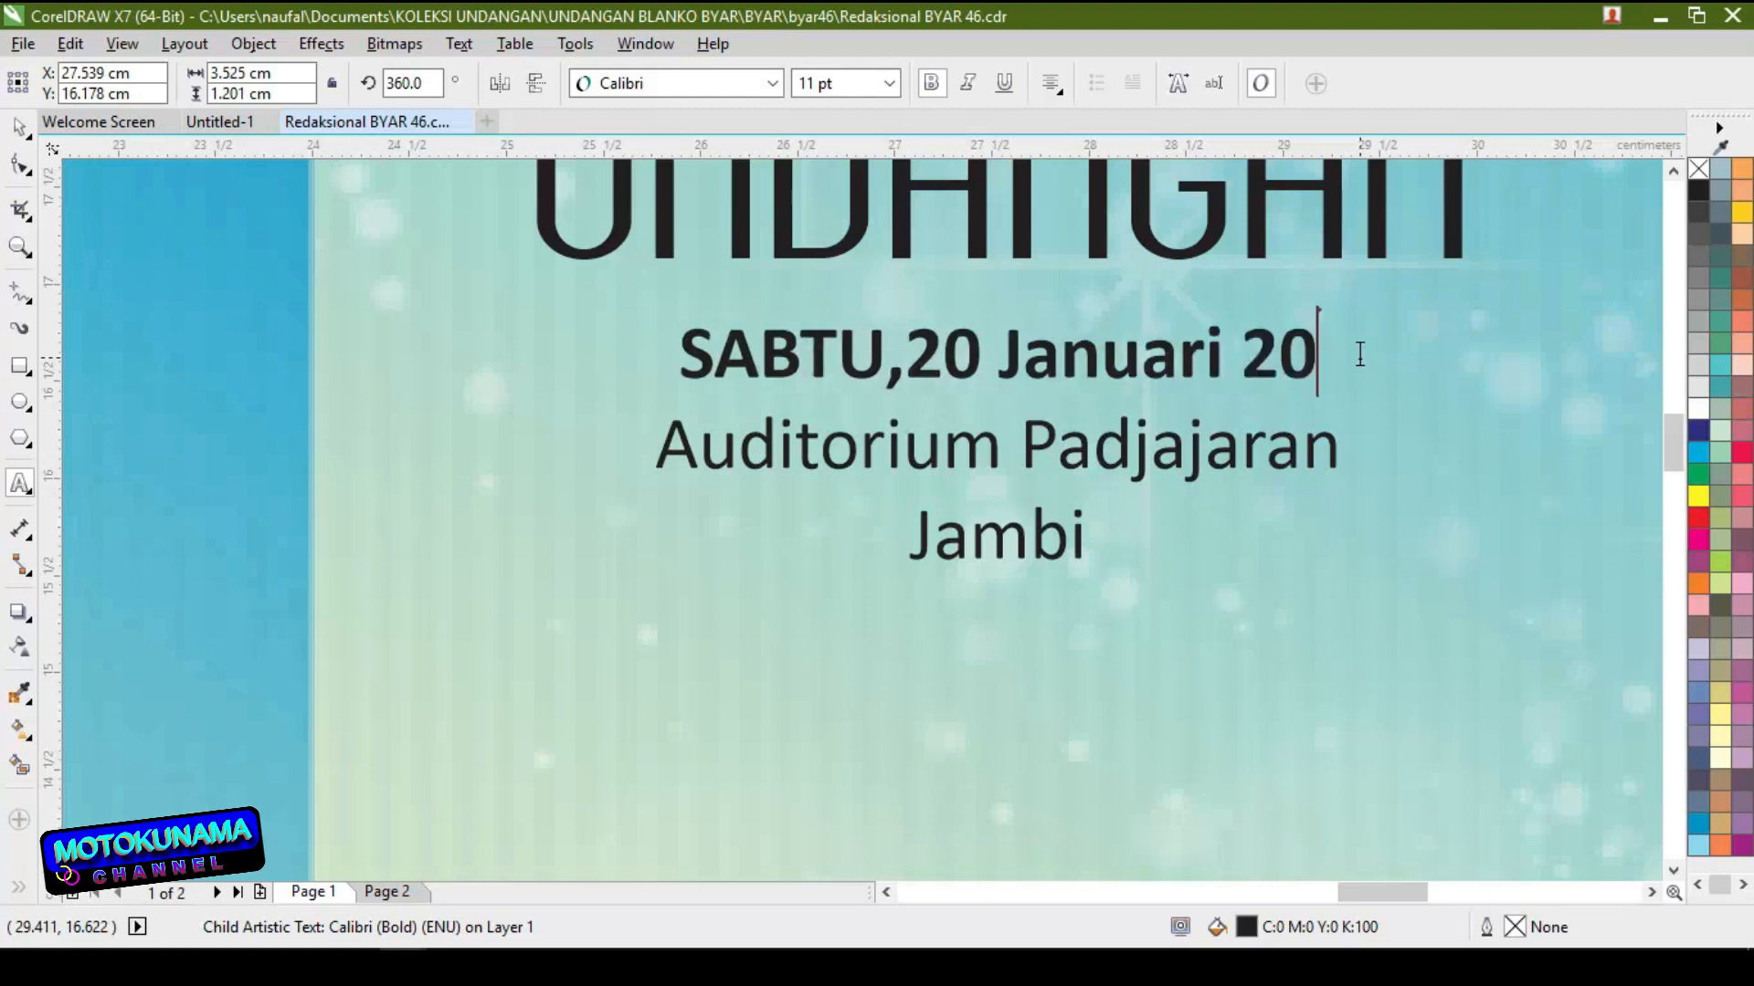
pyautogui.write('30')
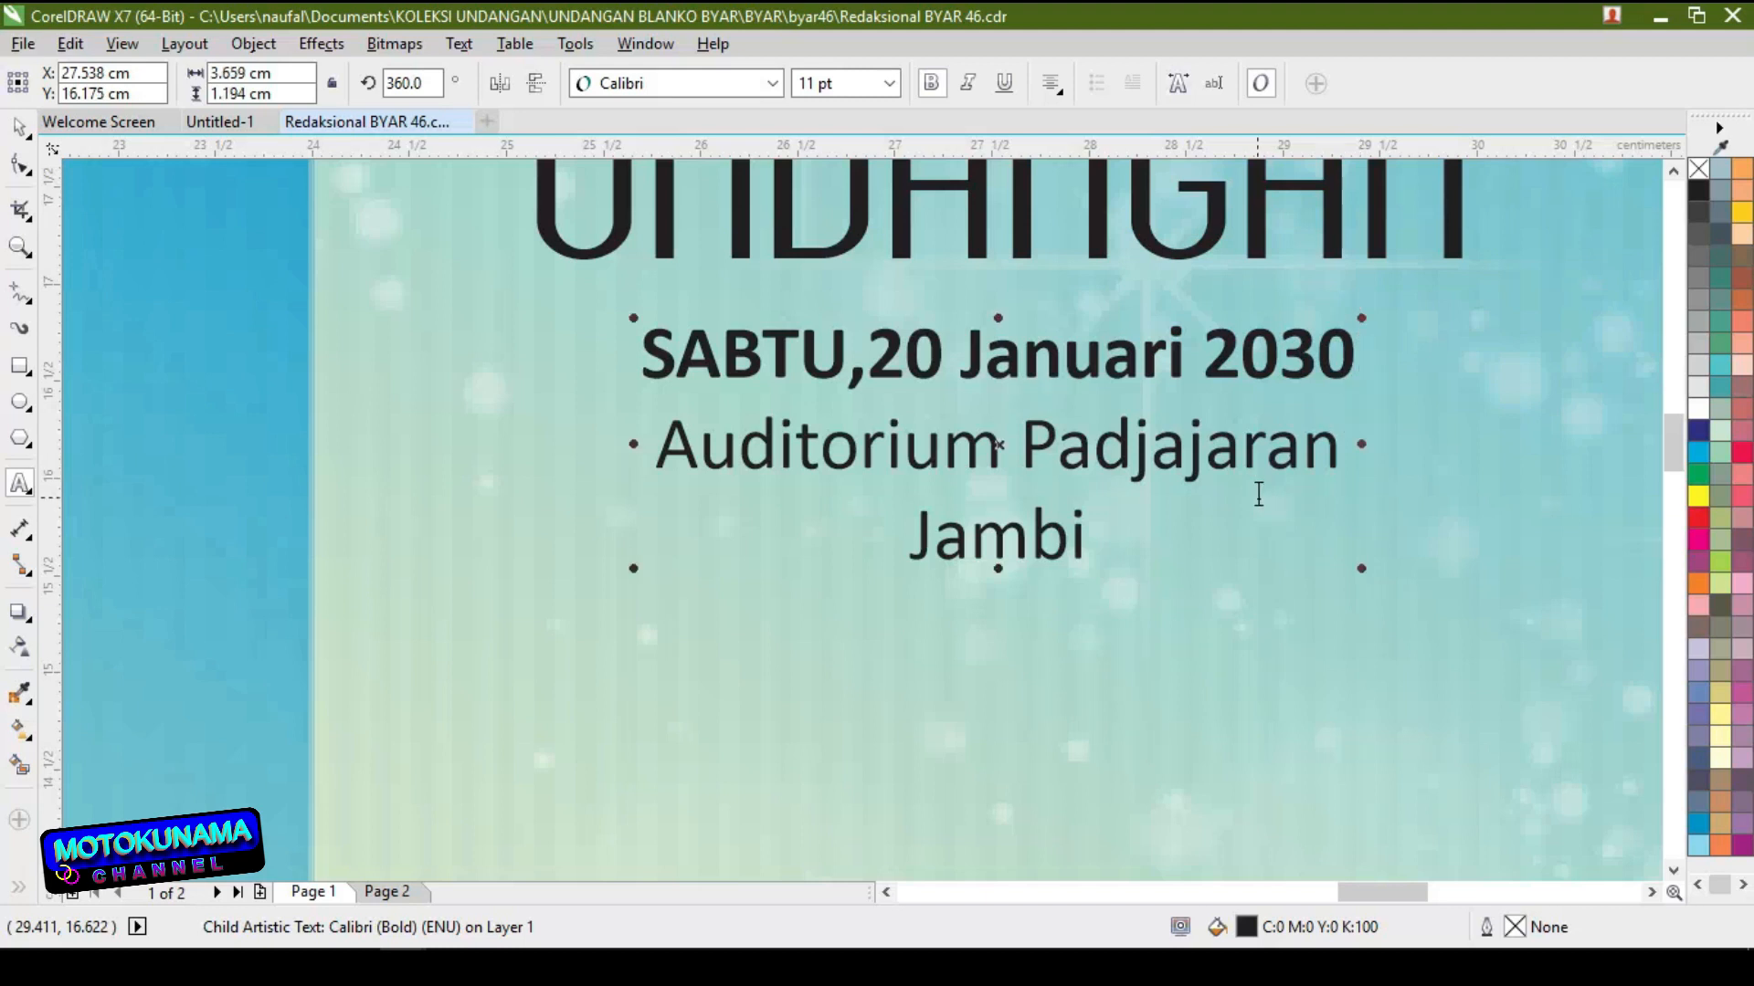
# Replace the venue line below the event date with "Aula pesanggrahan"
pyautogui.doubleClick(1336, 454)
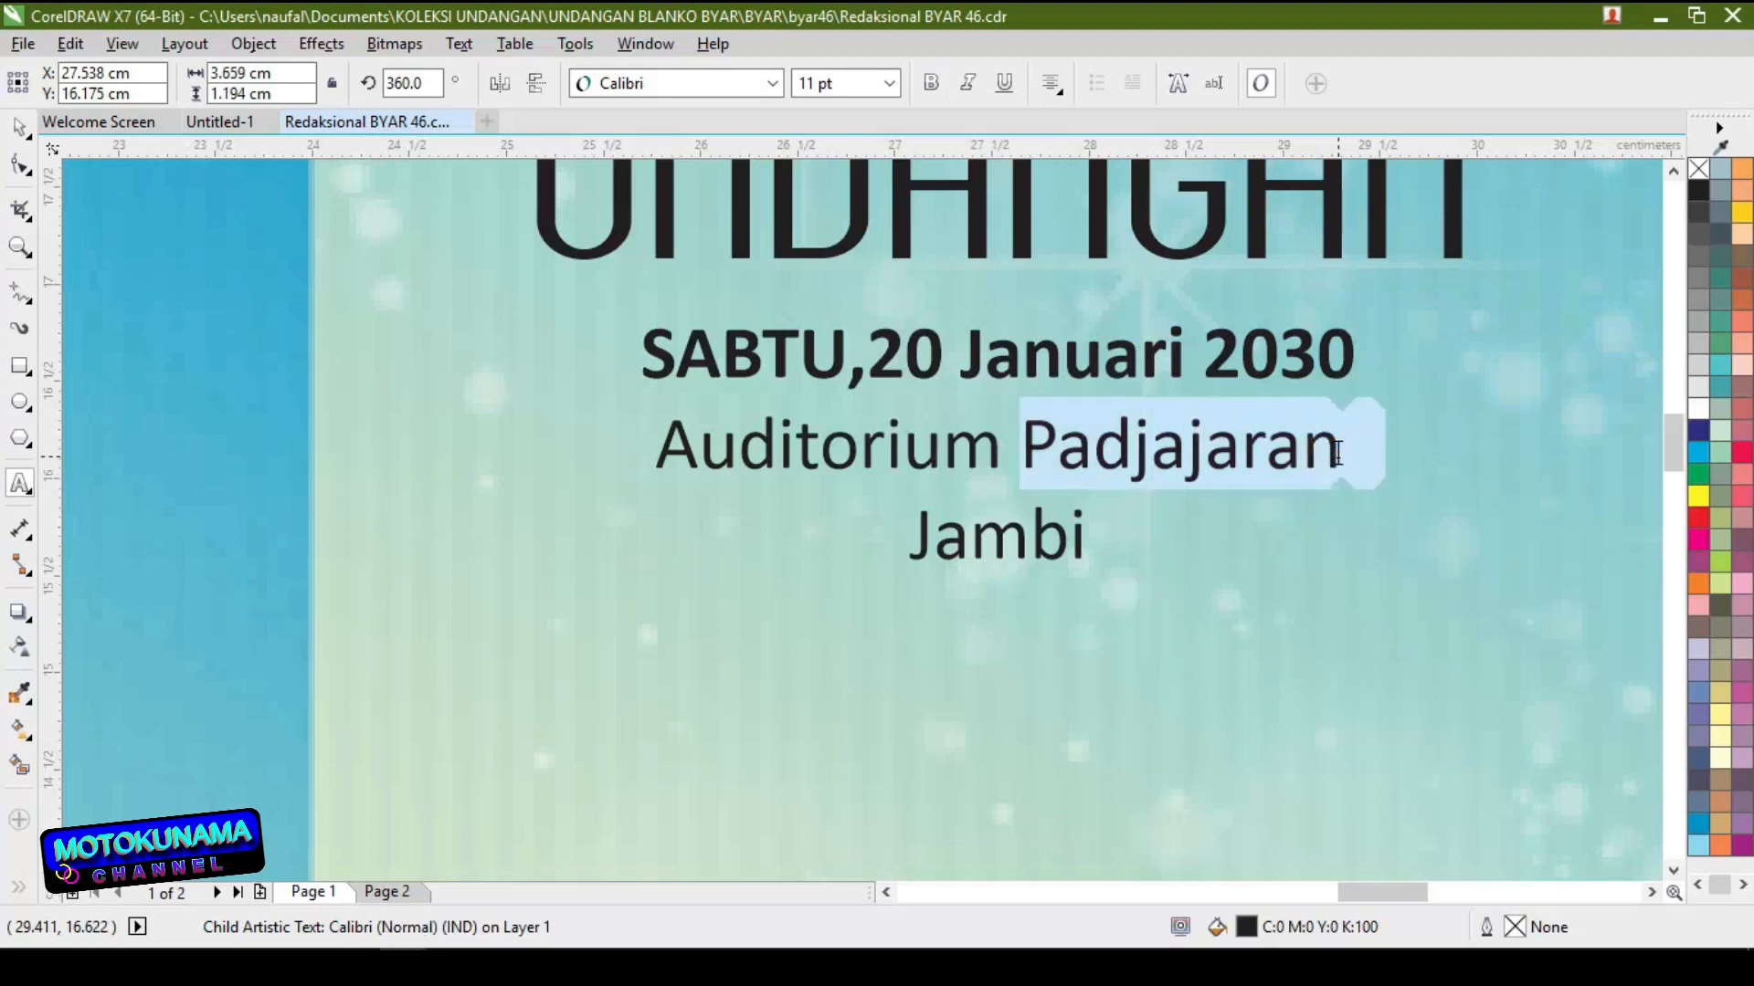
pyautogui.click(1336, 454)
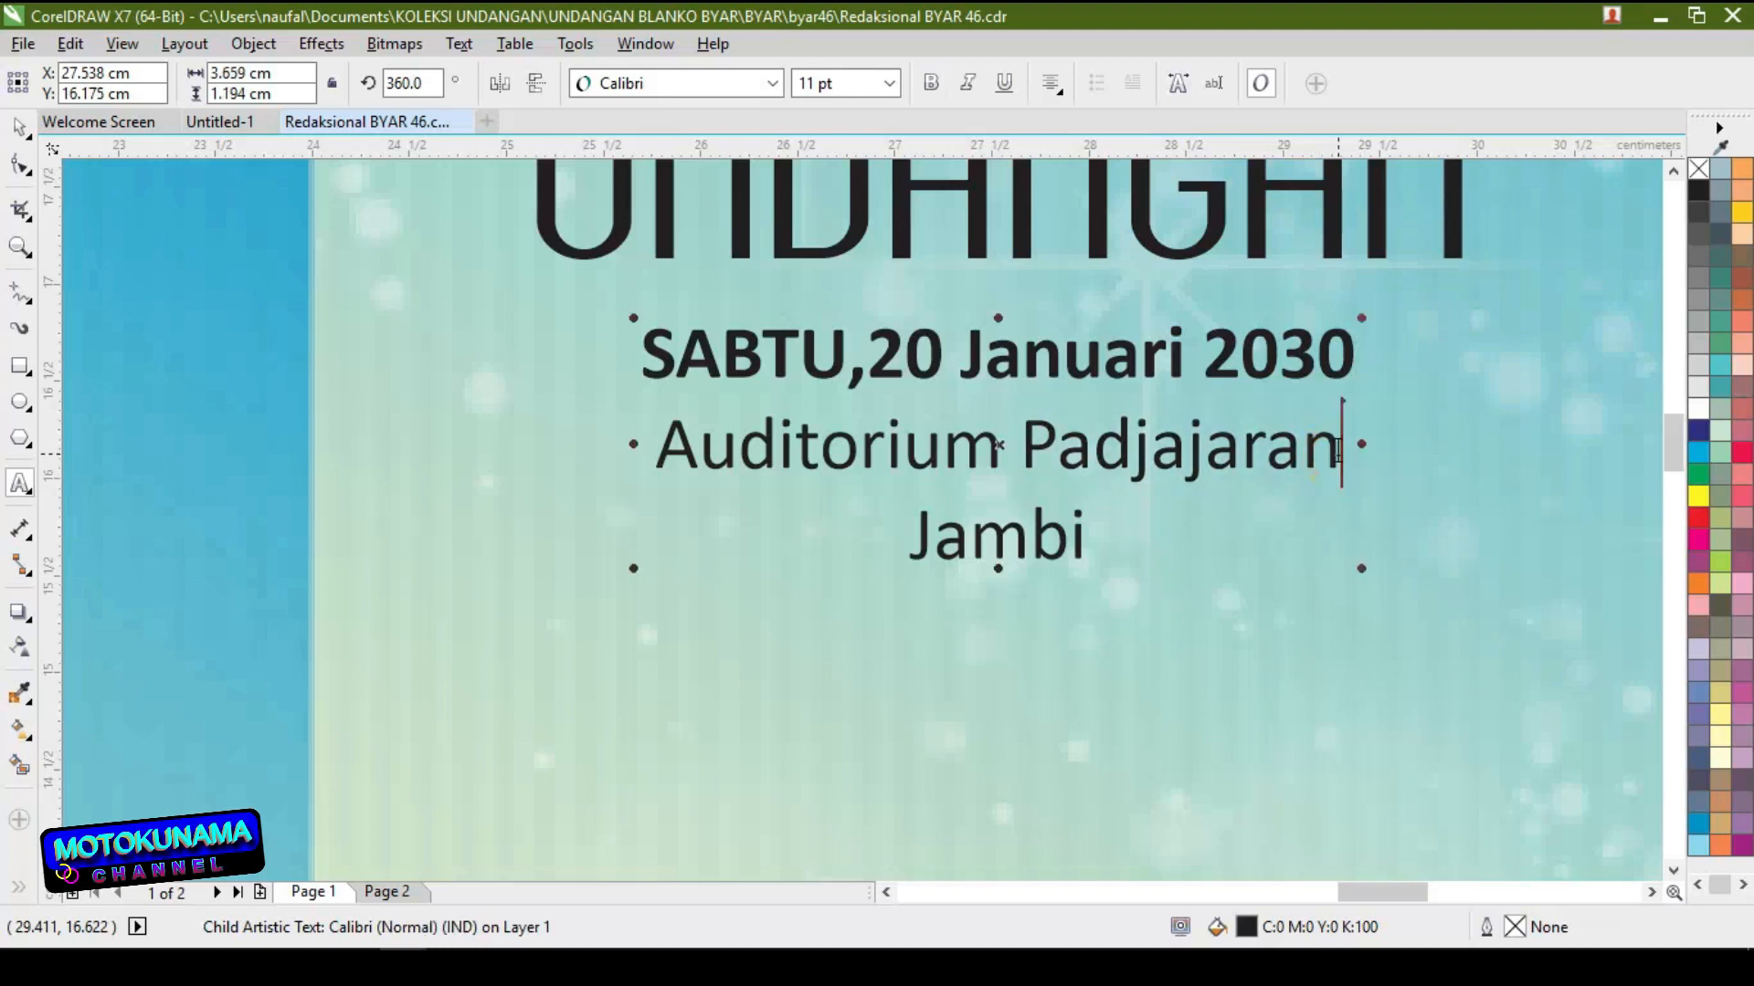
pyautogui.press('BackSpace')
pyautogui.press('BackSpace')
pyautogui.press('BackSpace')
pyautogui.press('BackSpace')
pyautogui.press('BackSpace')
pyautogui.press('BackSpace')
pyautogui.press('BackSpace')
pyautogui.press('BackSpace')
pyautogui.press('BackSpace')
pyautogui.press('BackSpace')
pyautogui.press('BackSpace')
pyautogui.press('BackSpace')
pyautogui.press('BackSpace')
pyautogui.press('BackSpace')
pyautogui.press('BackSpace')
pyautogui.press('BackSpace')
pyautogui.press('BackSpace')
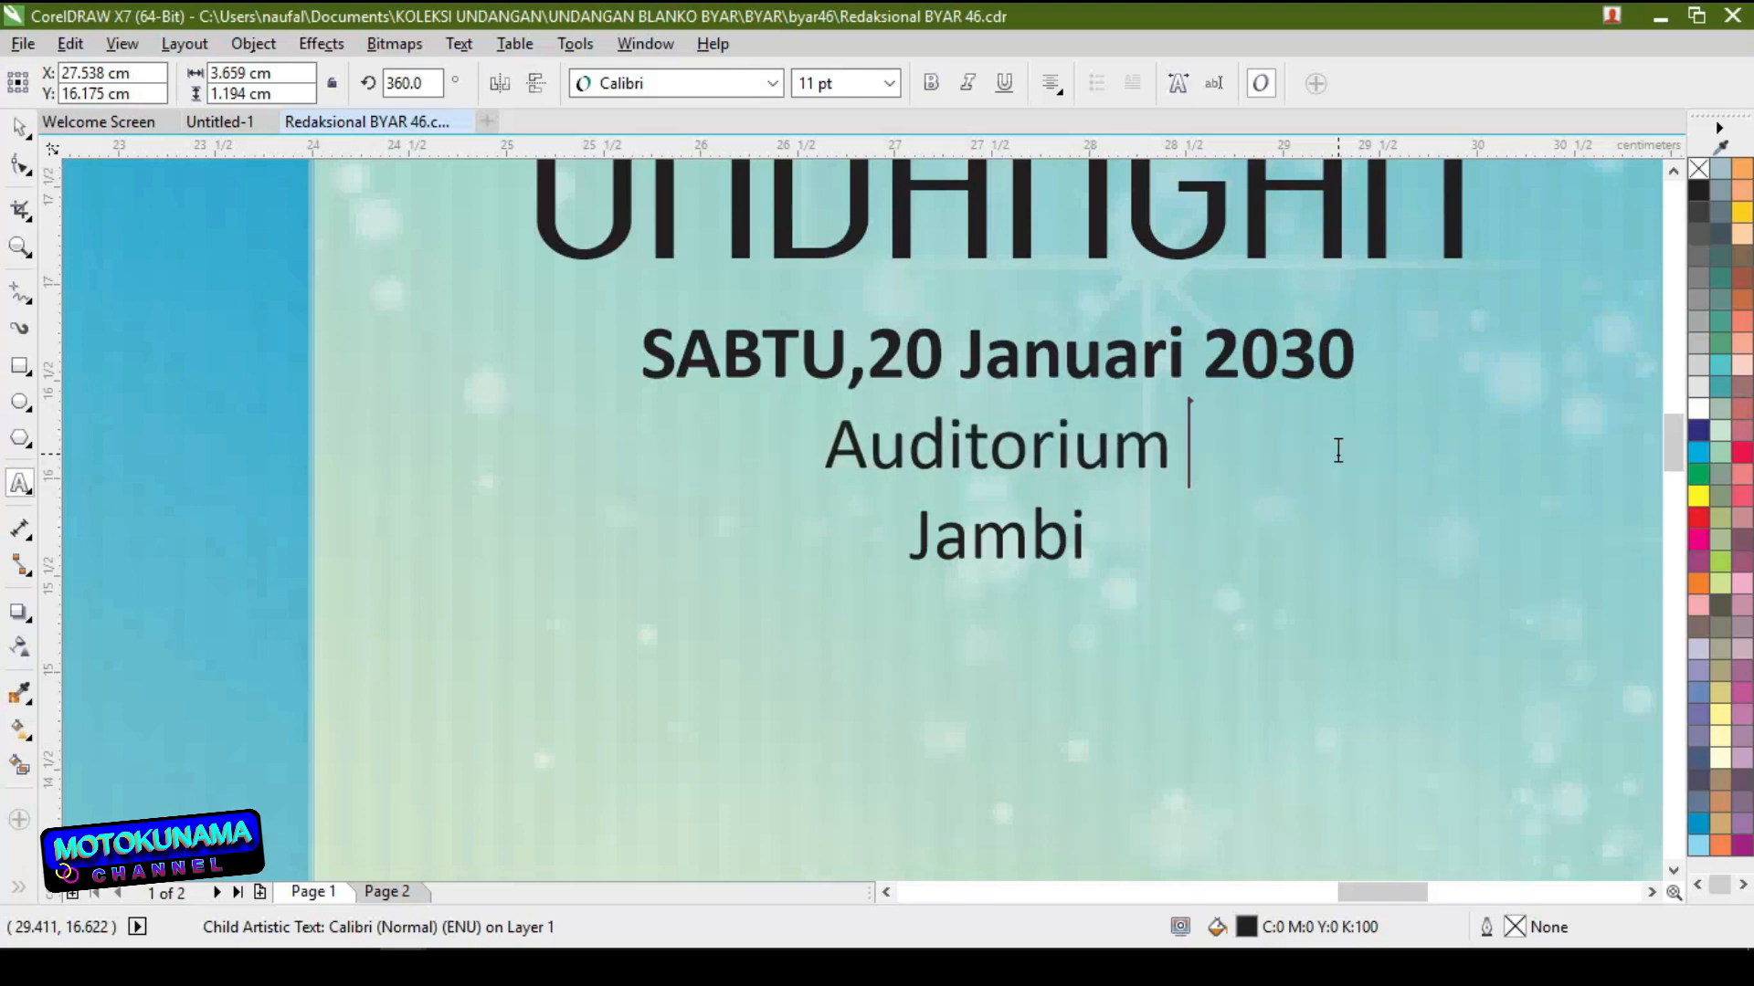
pyautogui.press('BackSpace')
pyautogui.press('BackSpace')
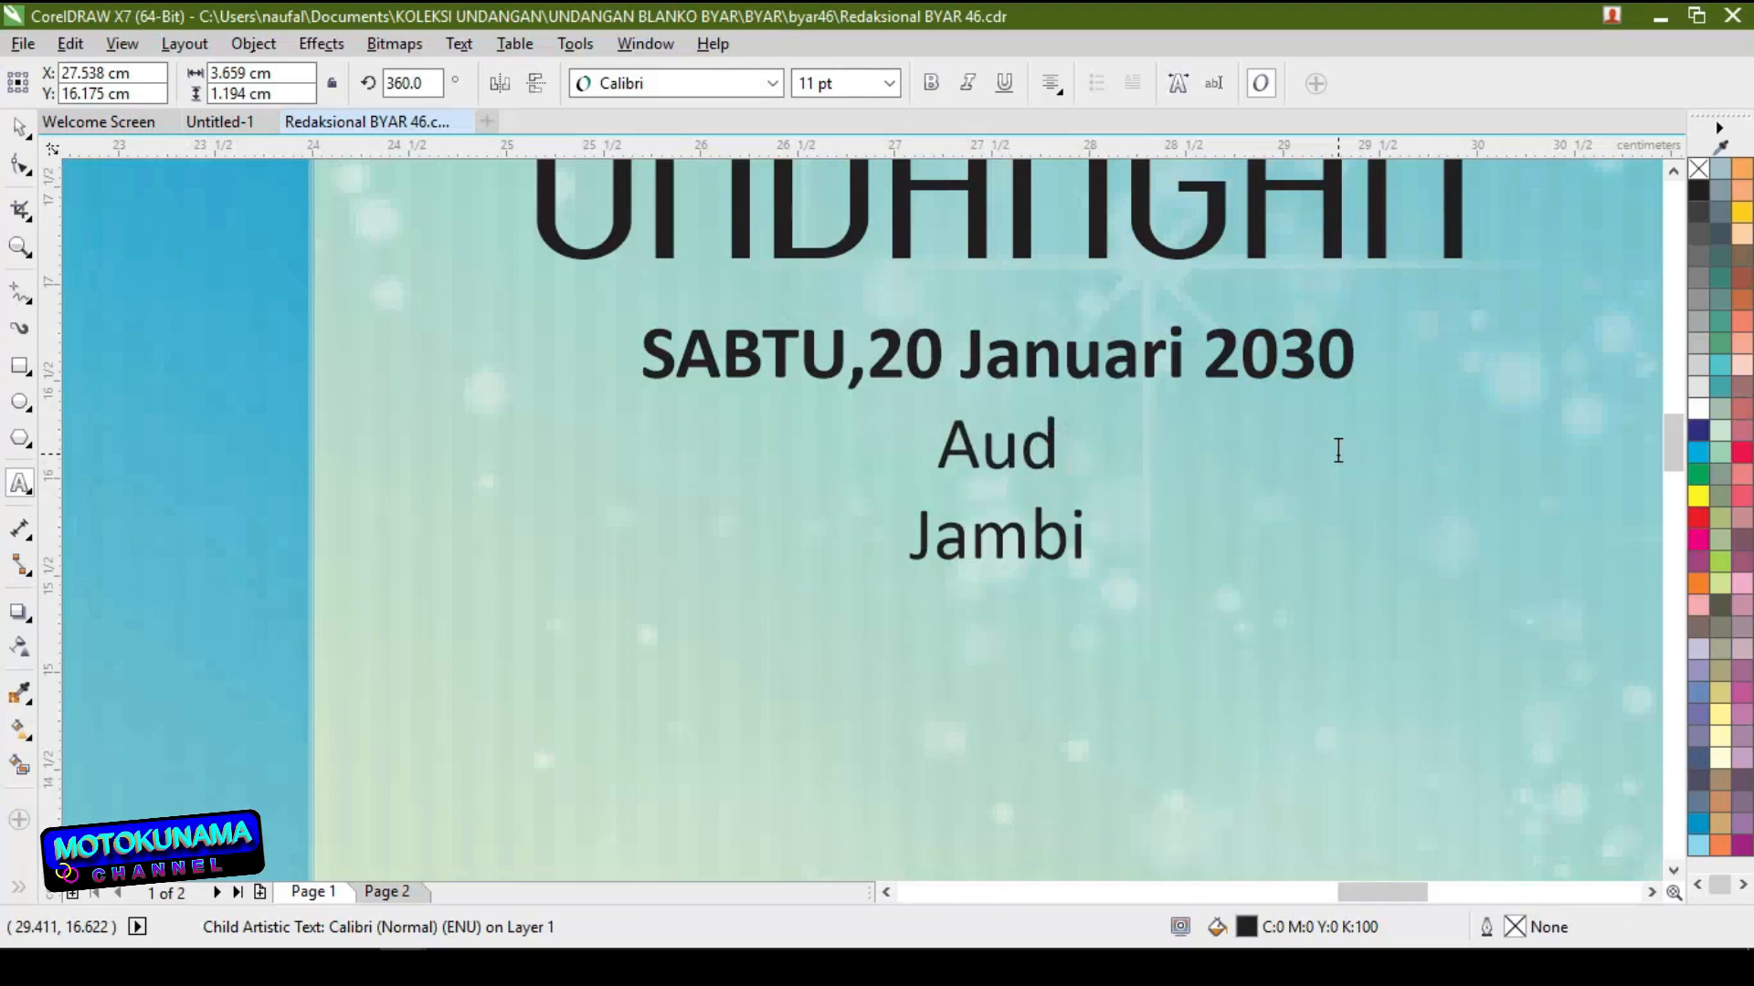
pyautogui.write('la ')
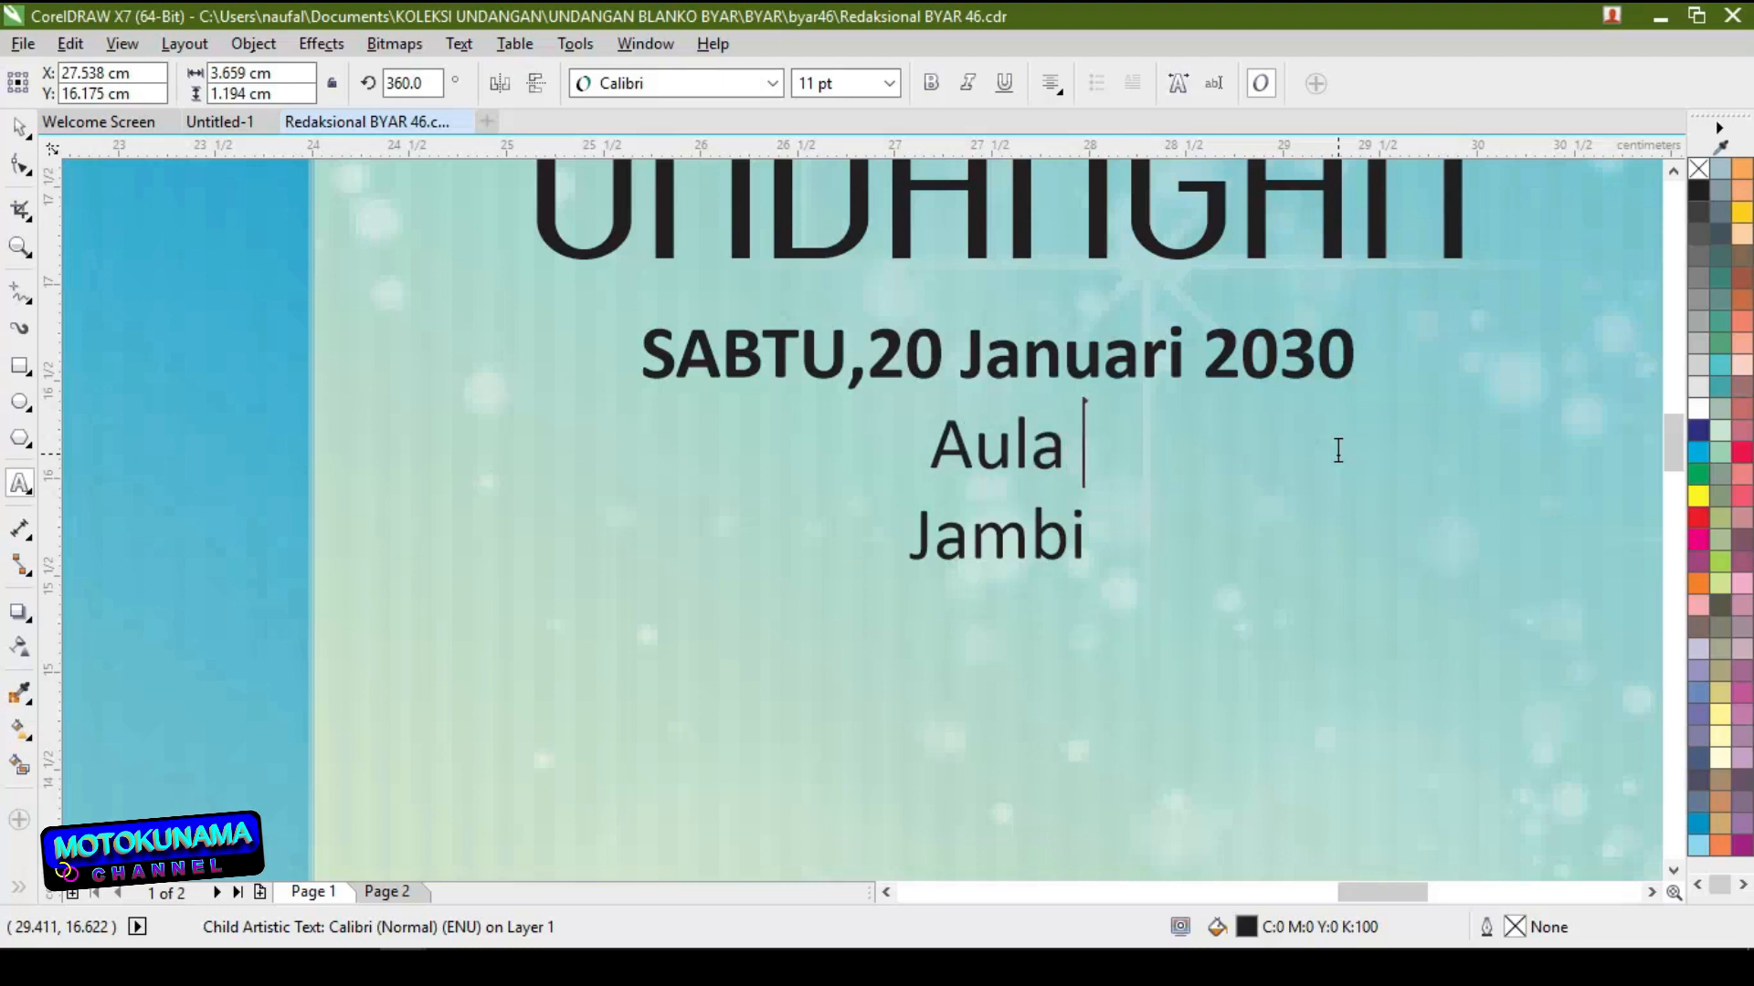
pyautogui.write('pe')
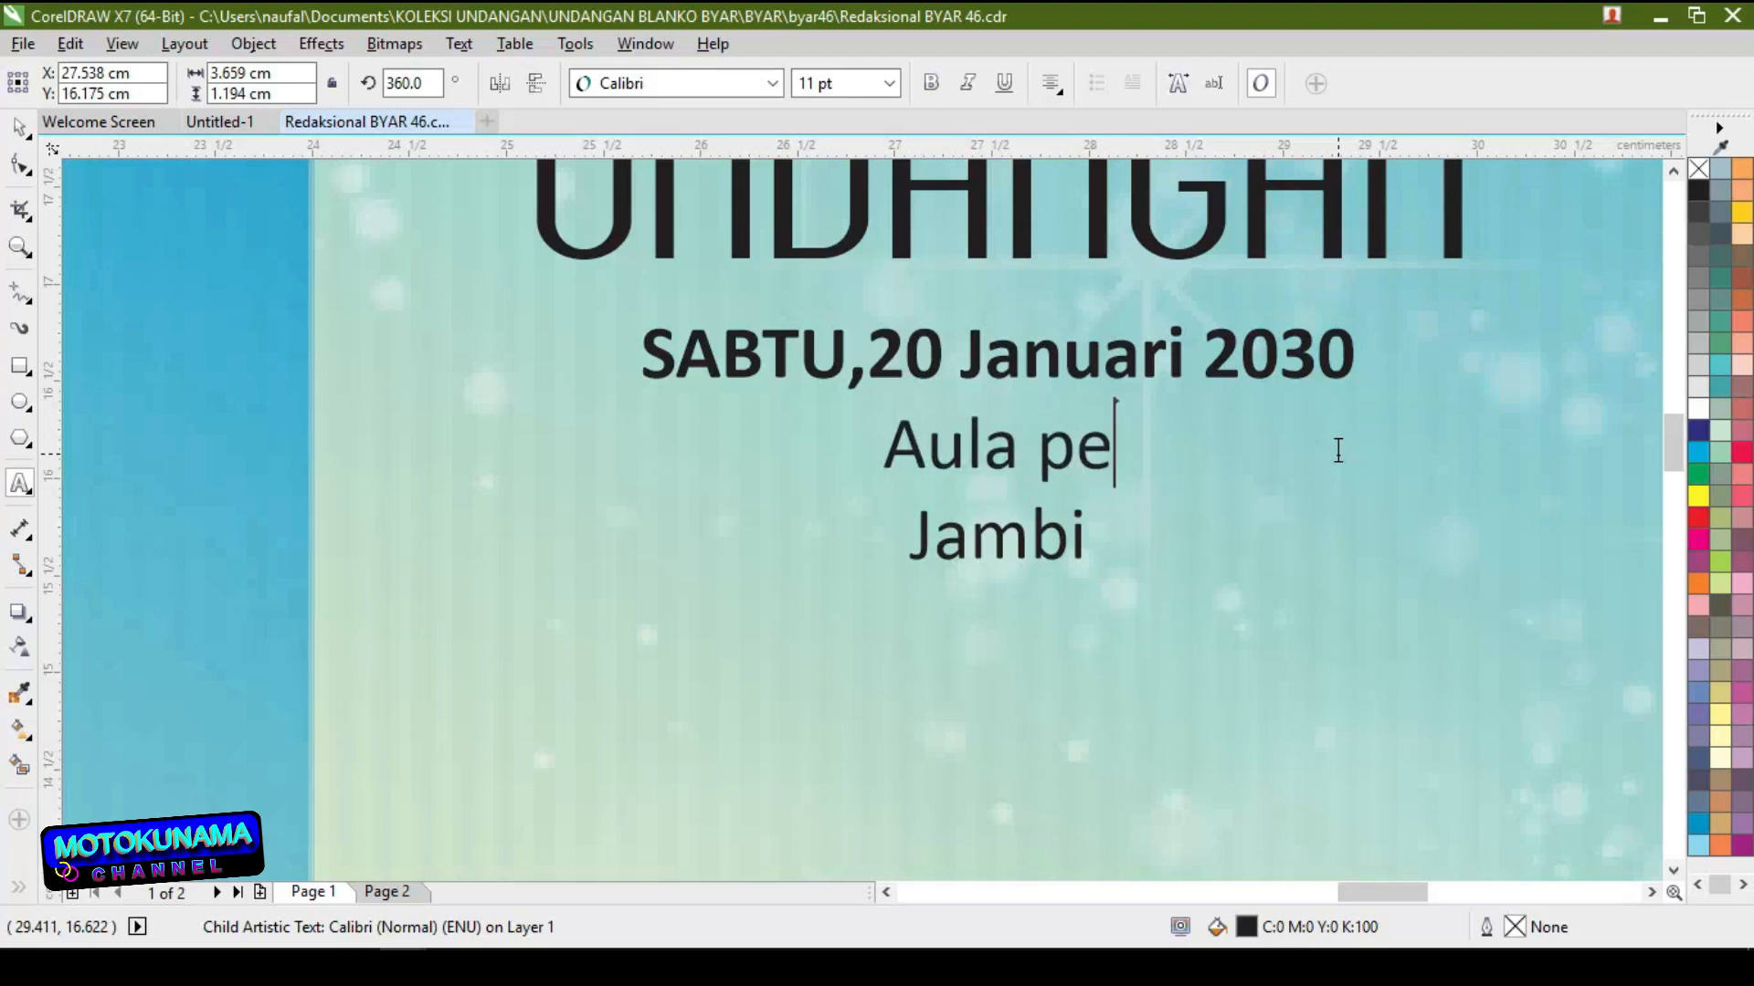
pyautogui.write('sangg')
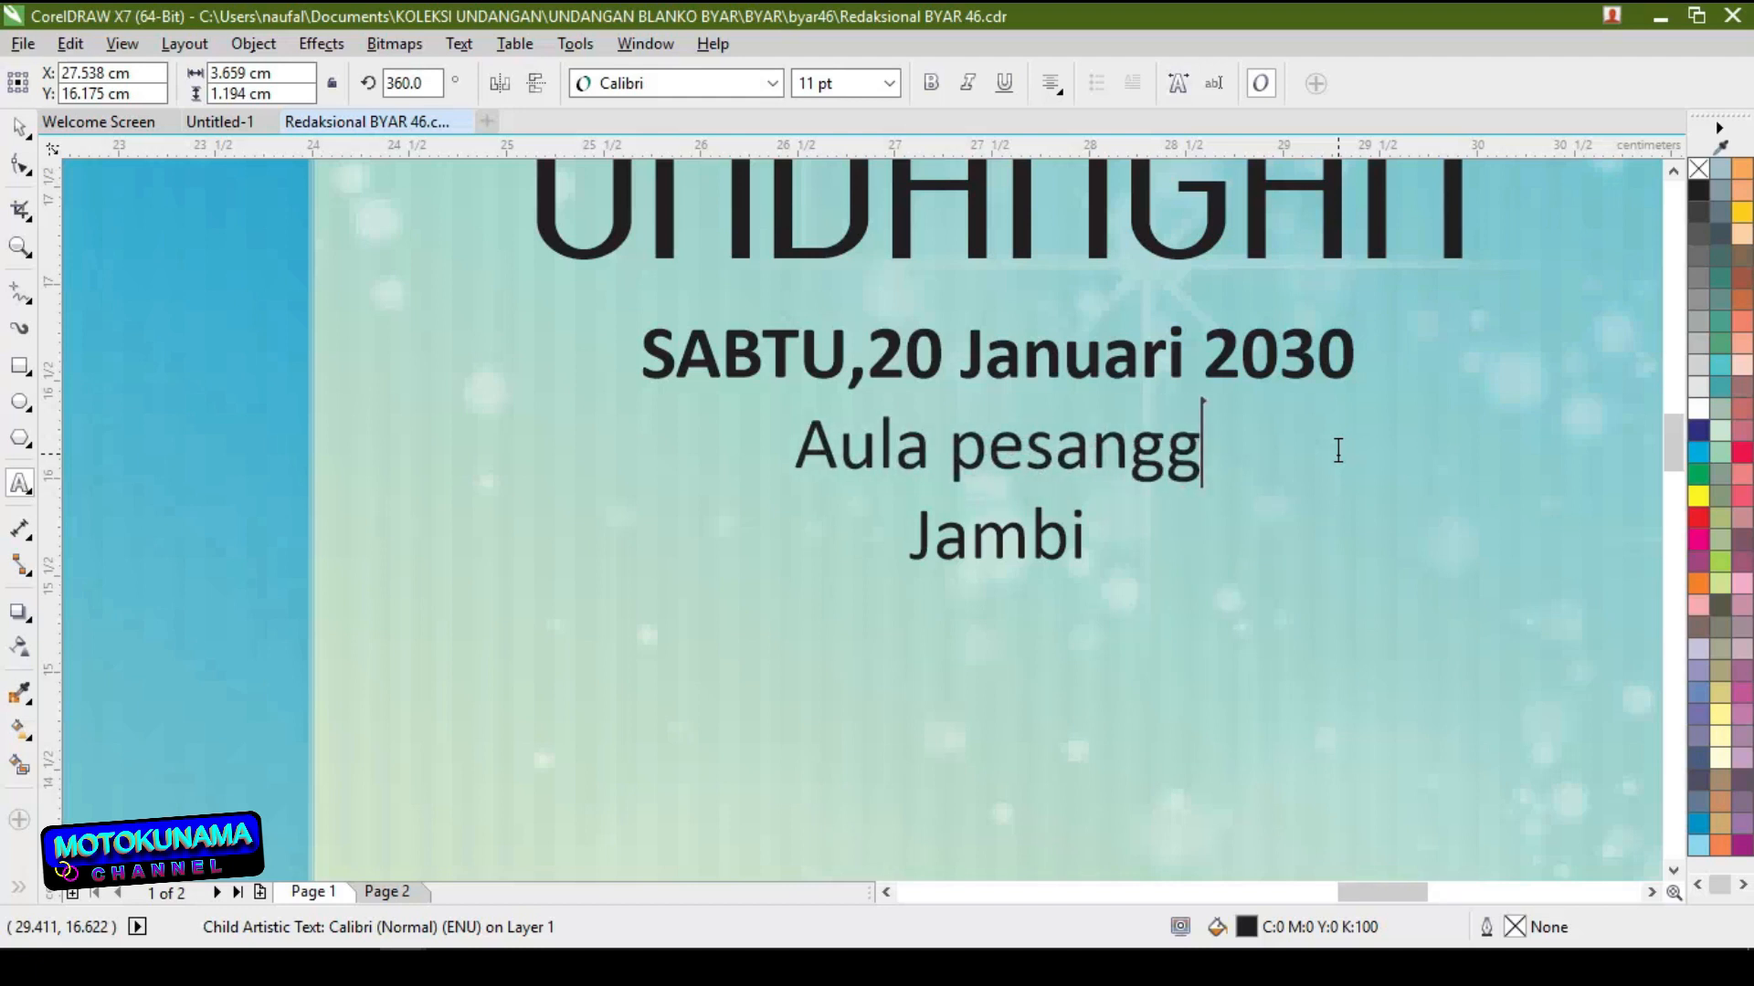
pyautogui.write('rah')
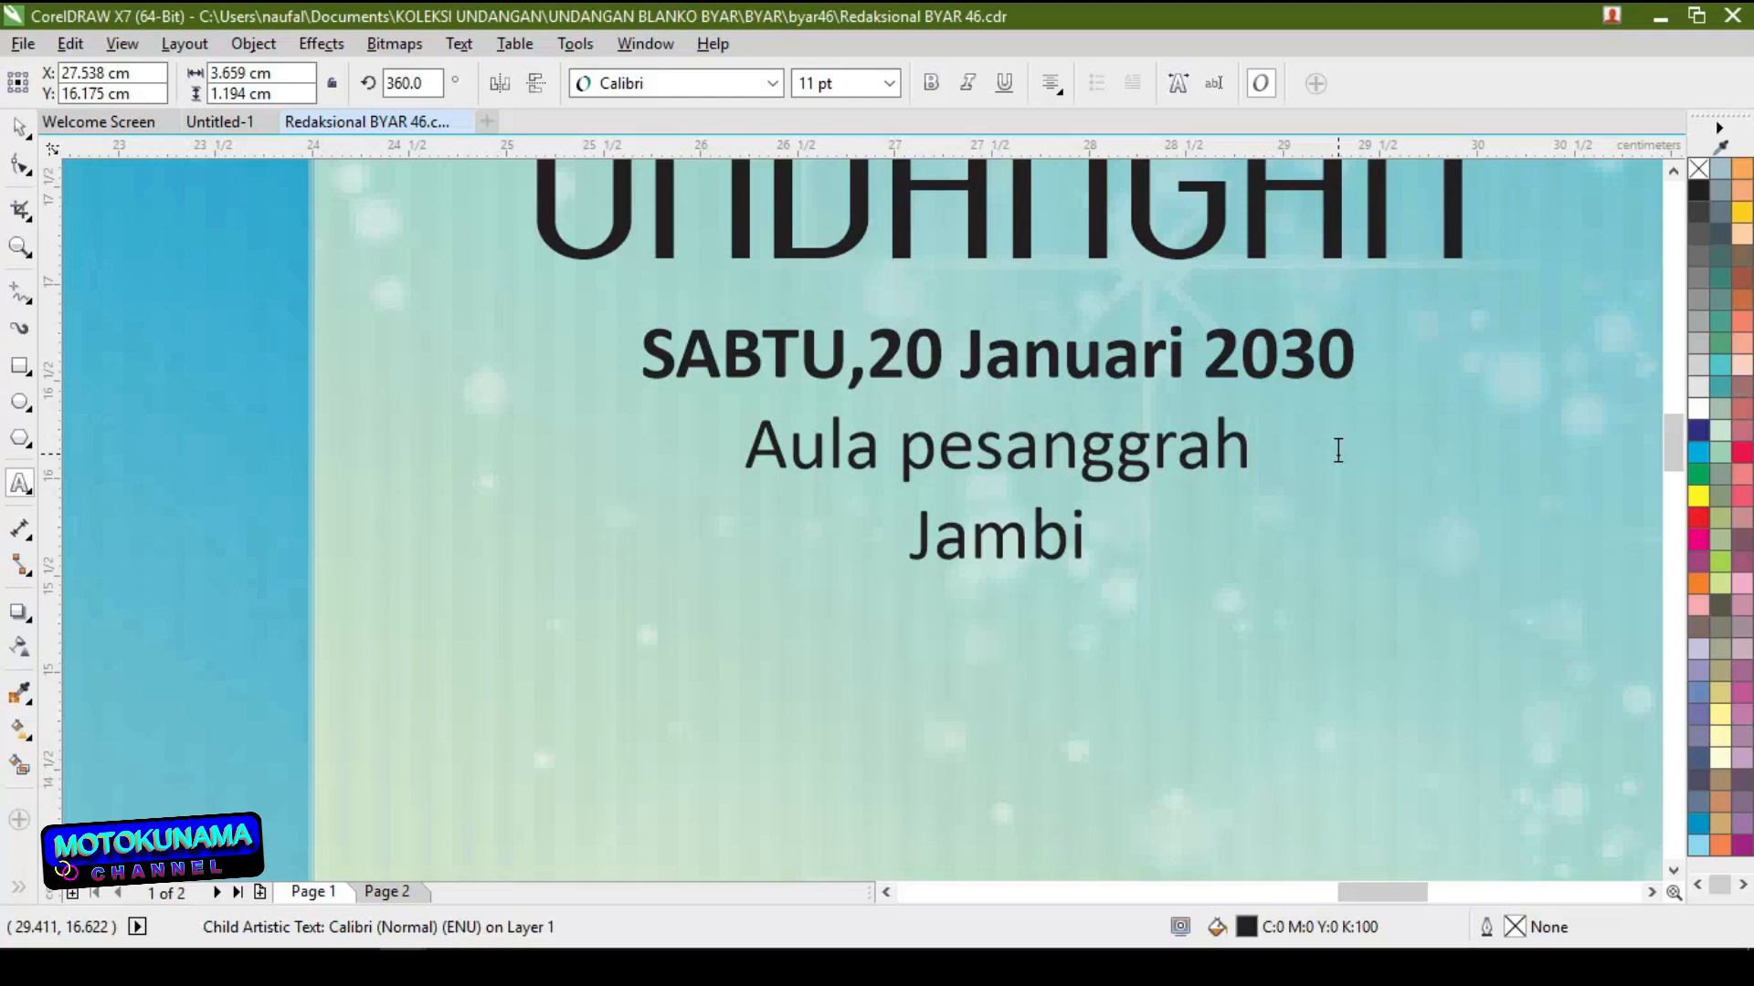
pyautogui.write('an')
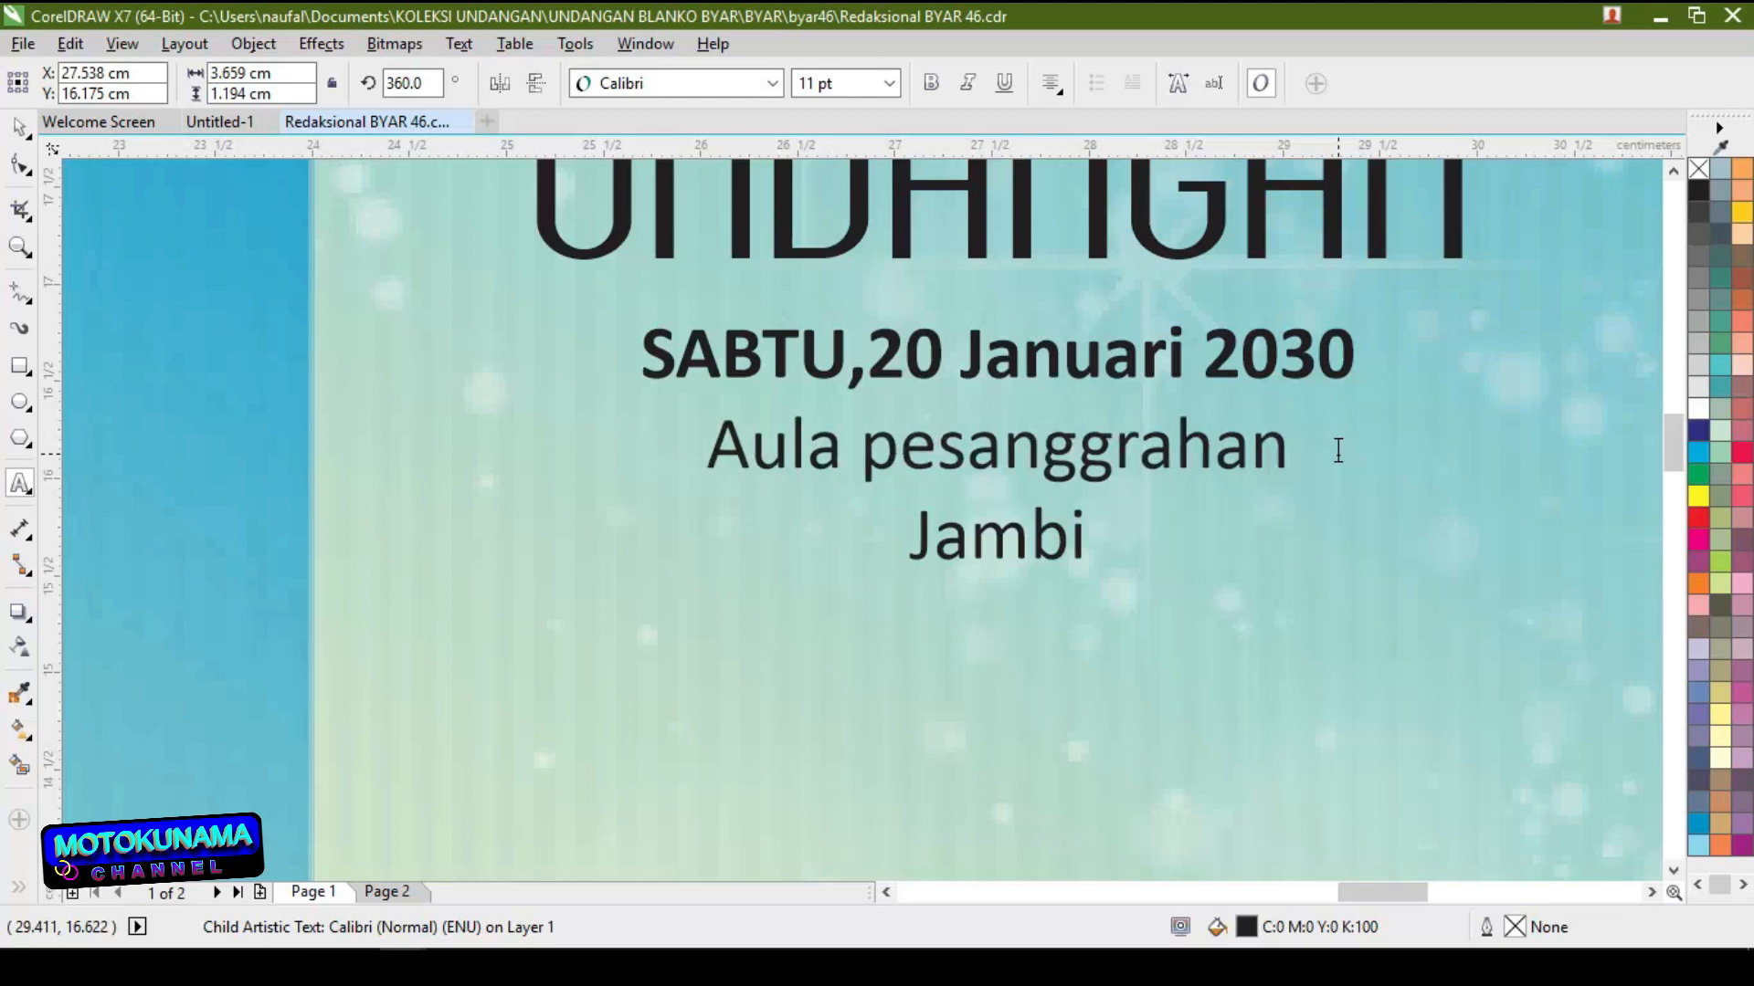
# Change the city line below the venue in the "UNDANGAN" panel to "Jakarta"
pyautogui.click(1092, 539)
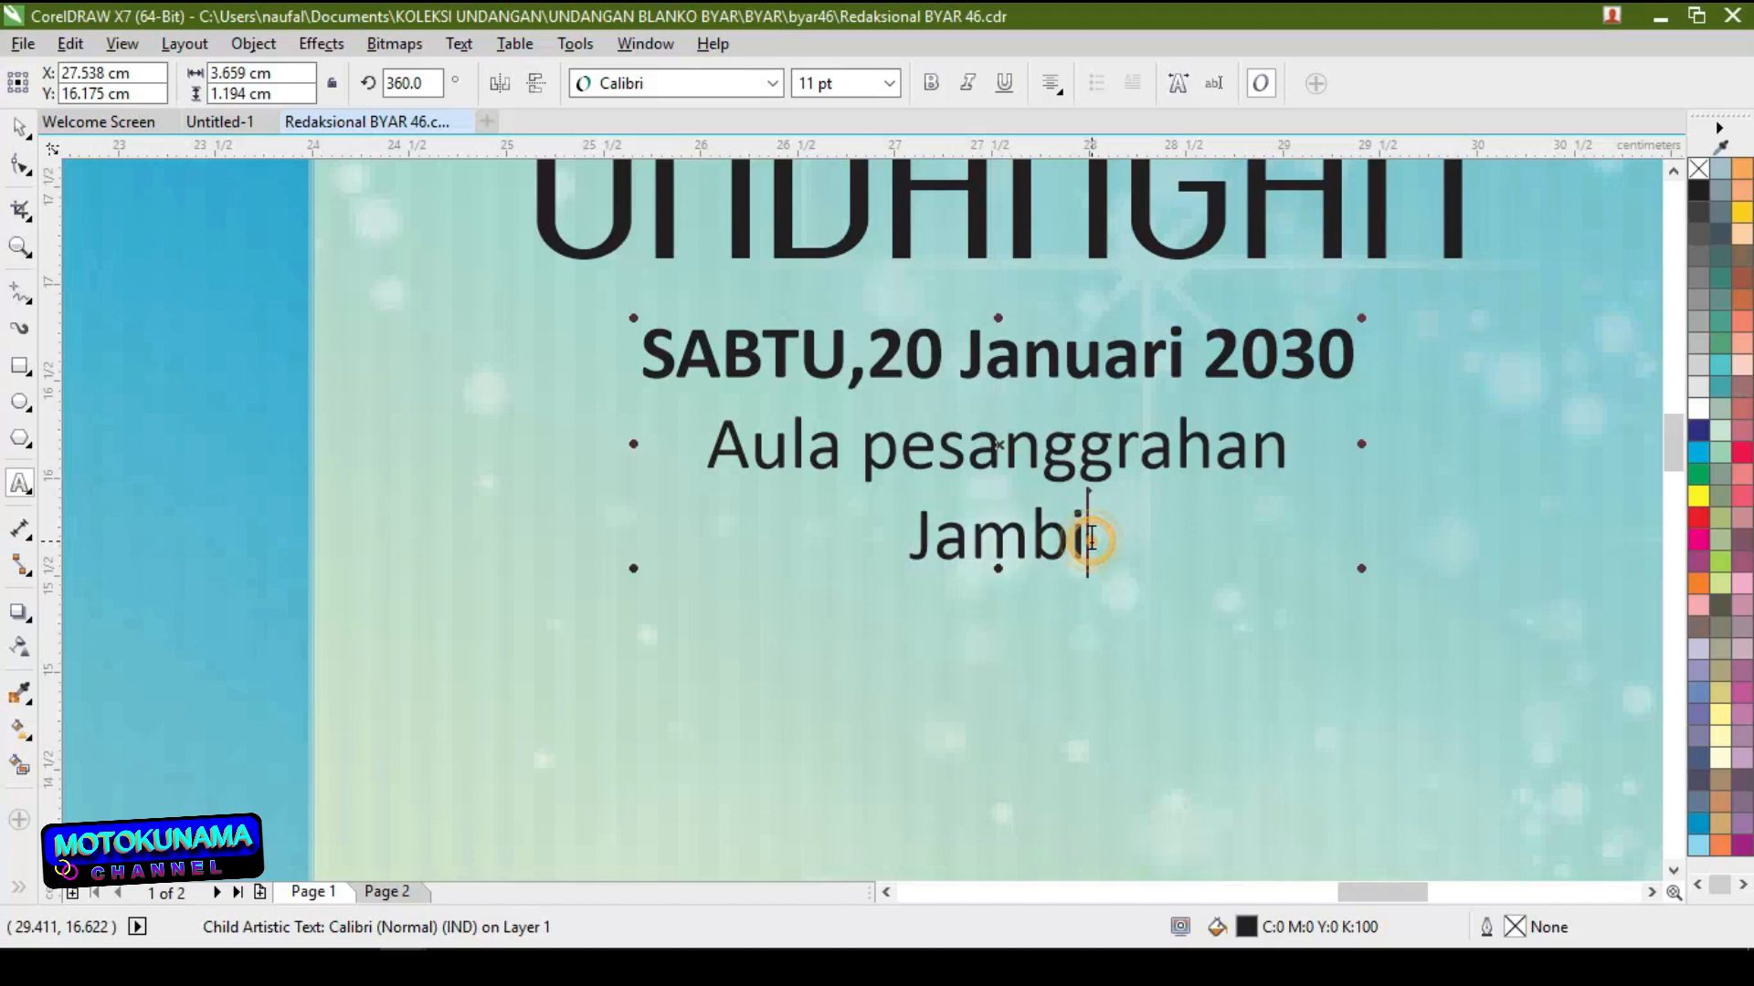
pyautogui.press('BackSpace')
pyautogui.press('BackSpace')
pyautogui.press('BackSpace')
pyautogui.press('BackSpace')
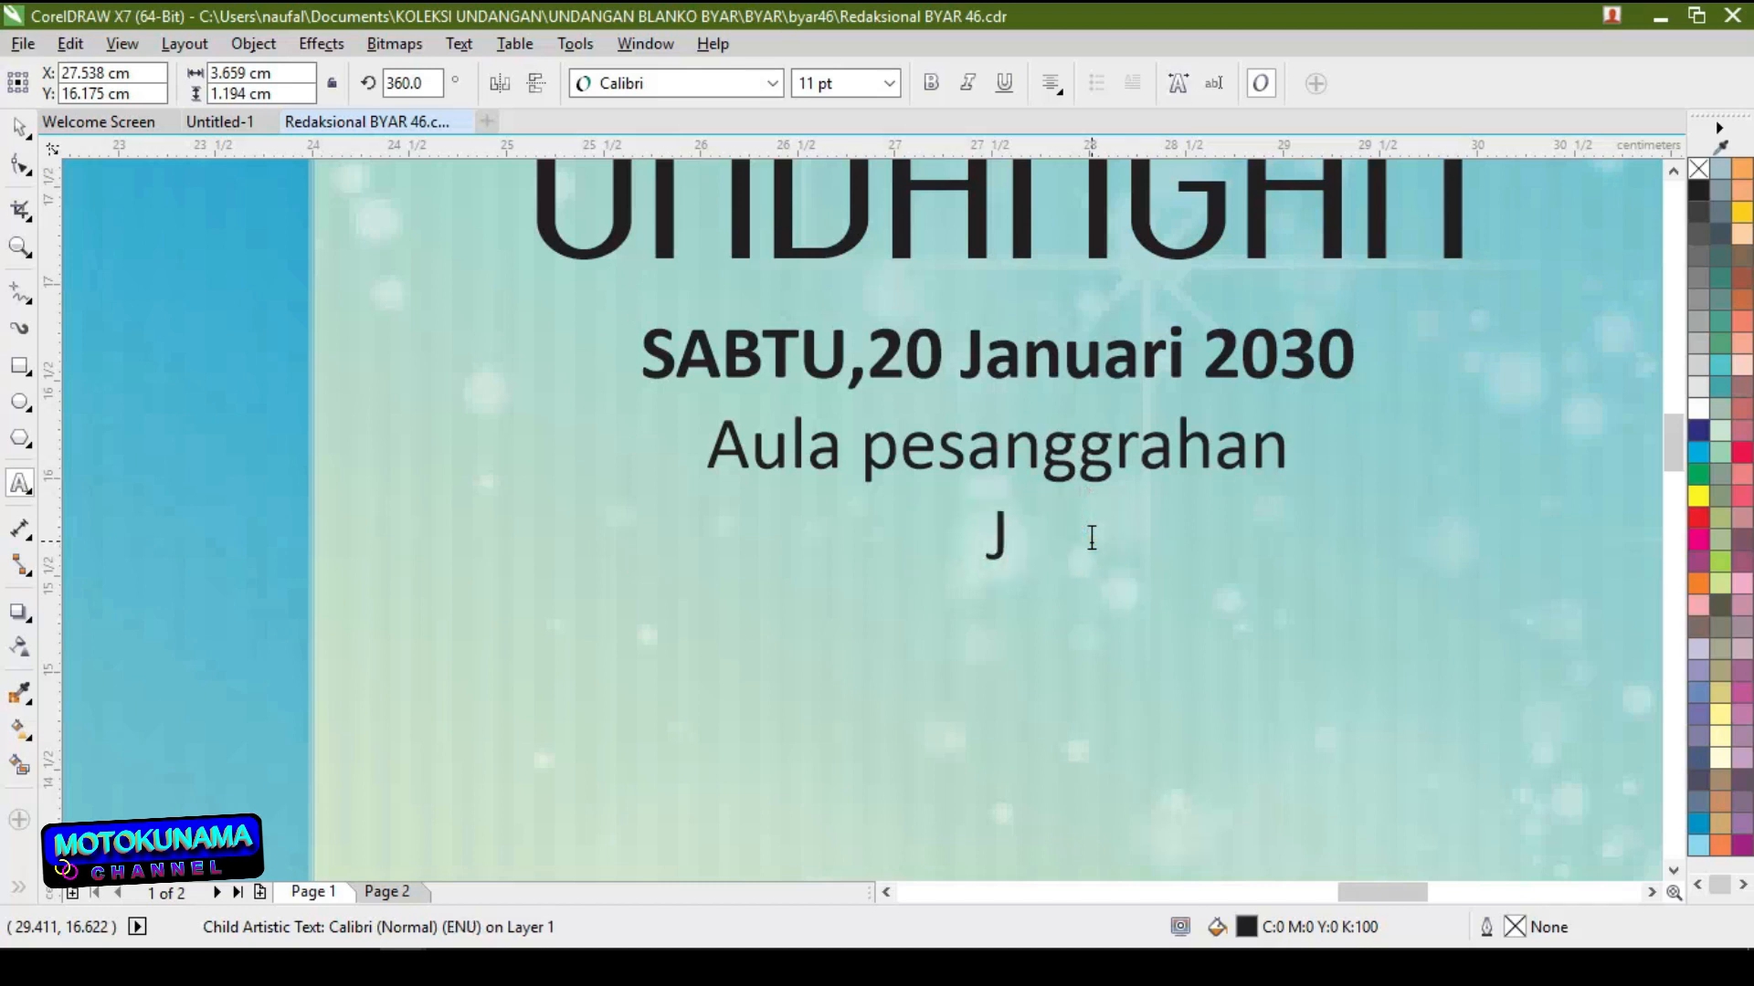
pyautogui.write('akarta')
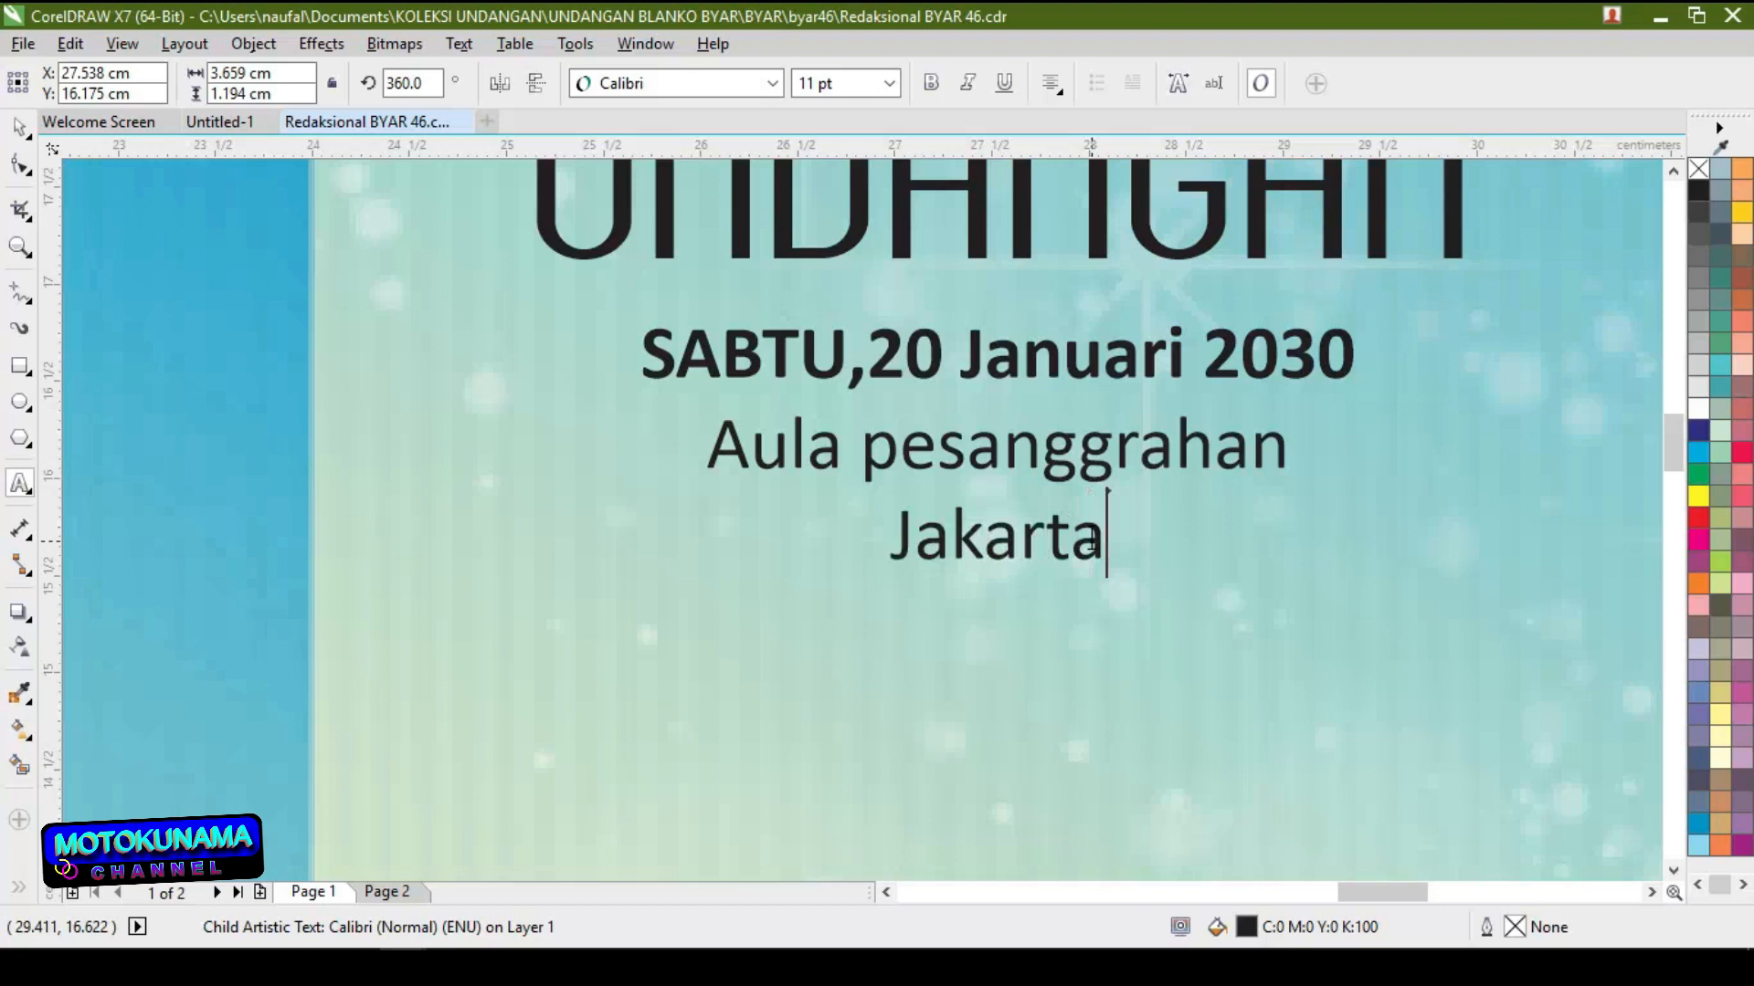
# Replace the bride's first name beside the woman's illustration so it matches the new name in the centre panel
pyautogui.scroll(-3, 1094, 539)
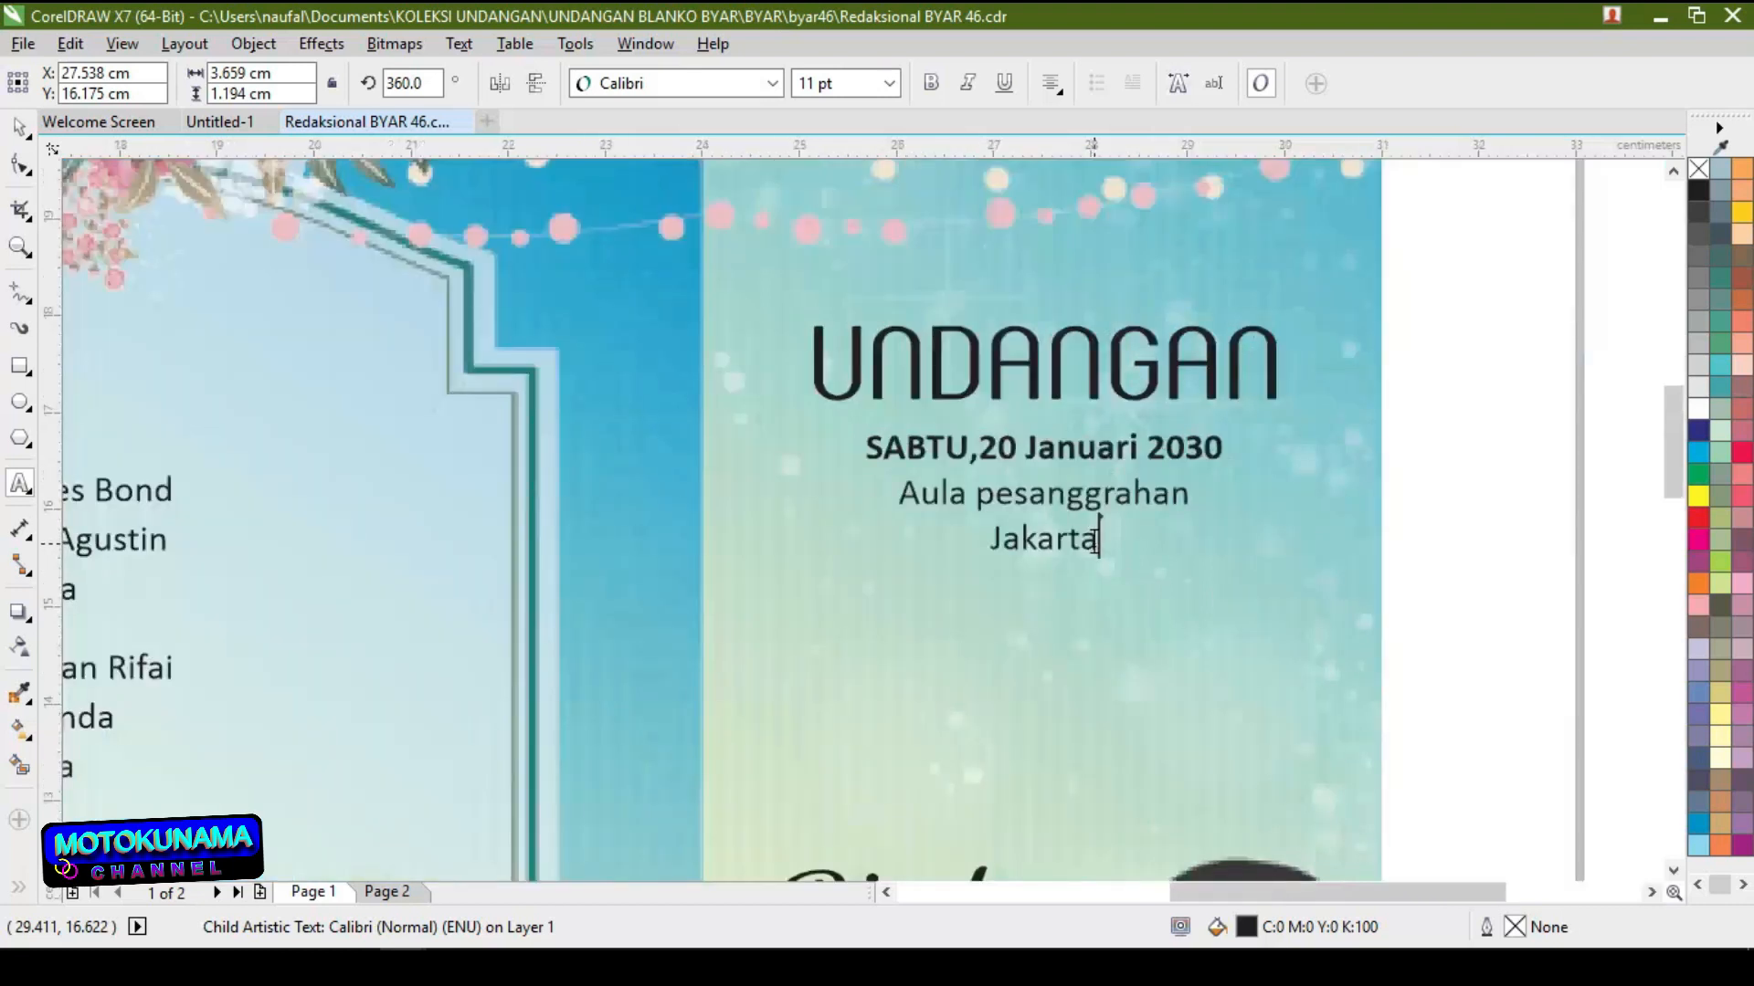
pyautogui.scroll(-2, 1093, 538)
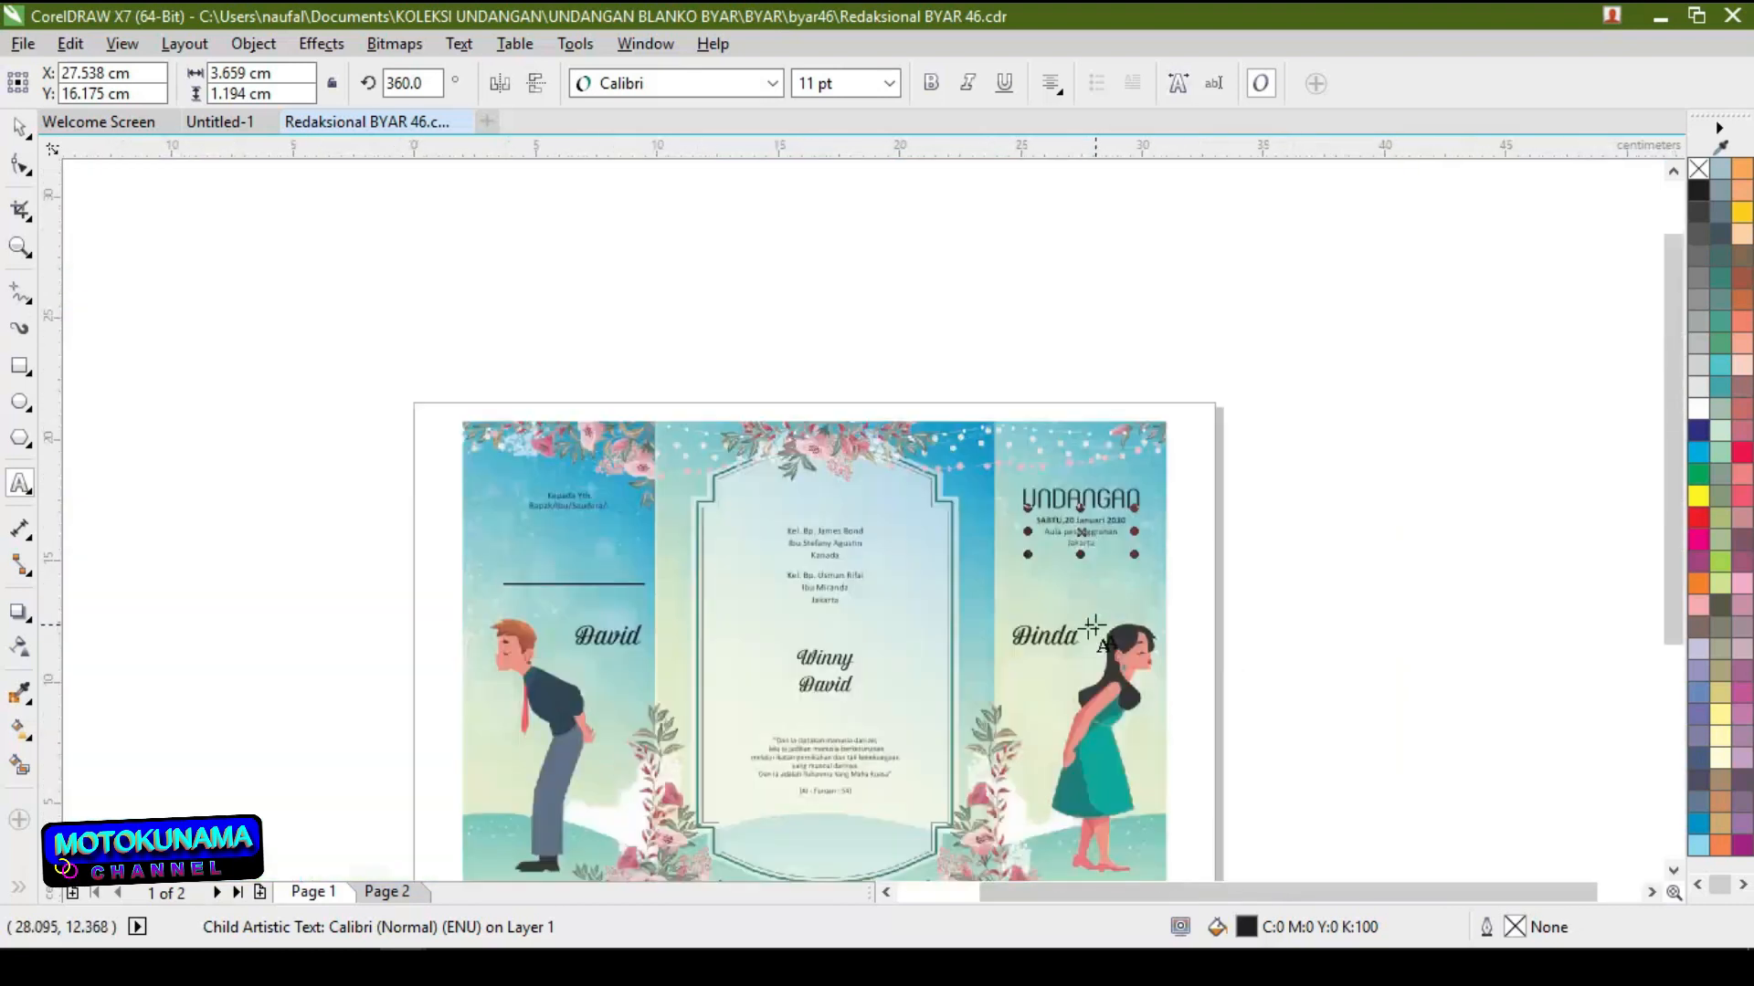
pyautogui.scroll(4, 1080, 656)
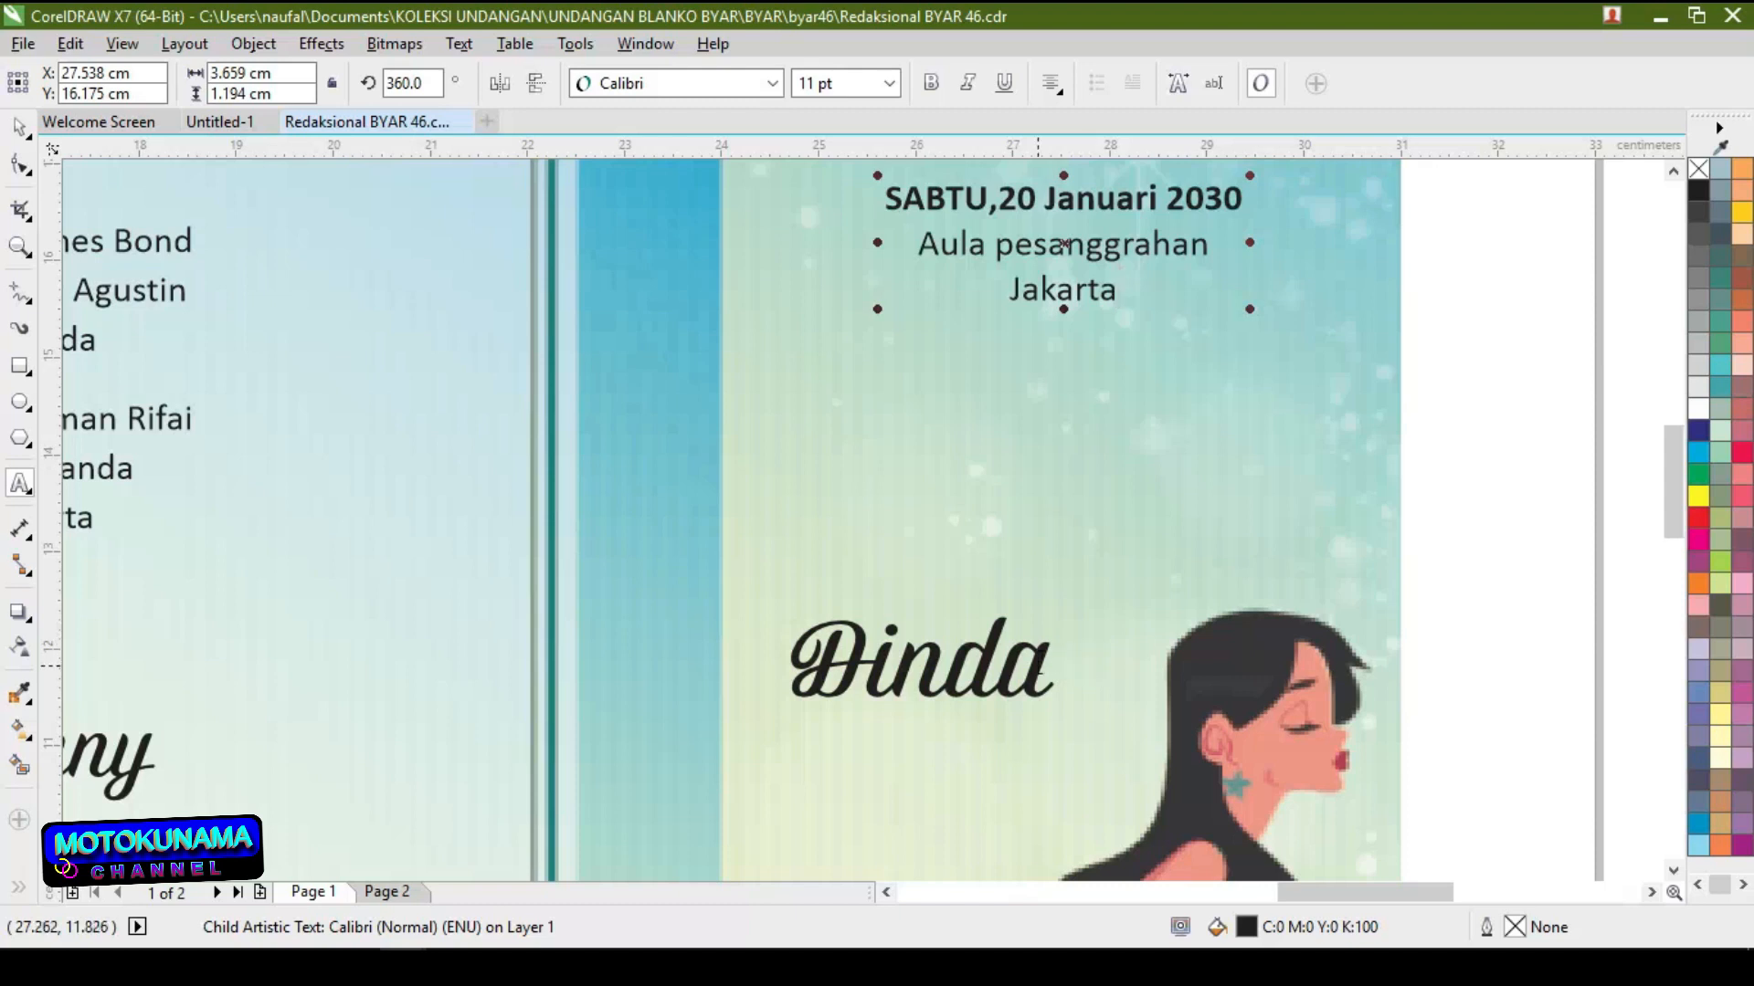
pyautogui.click(1074, 639)
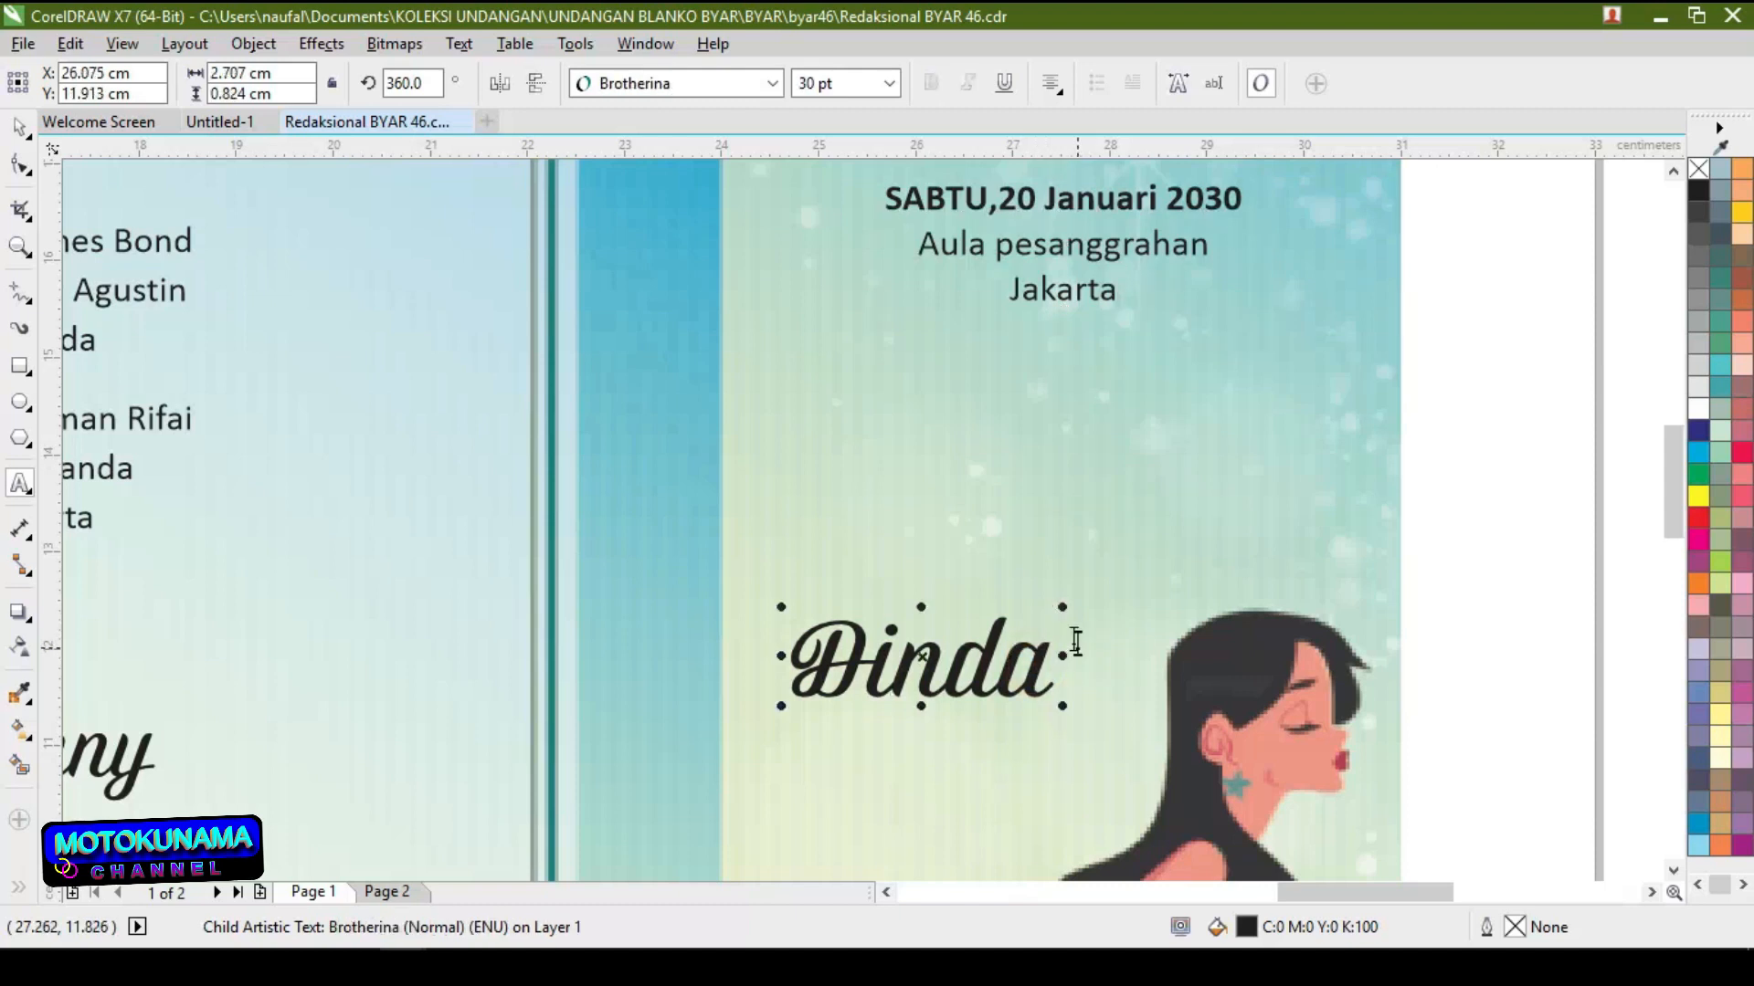
pyautogui.press('BackSpace')
pyautogui.press('BackSpace')
pyautogui.press('BackSpace')
pyautogui.press('BackSpace')
pyautogui.press('BackSpace')
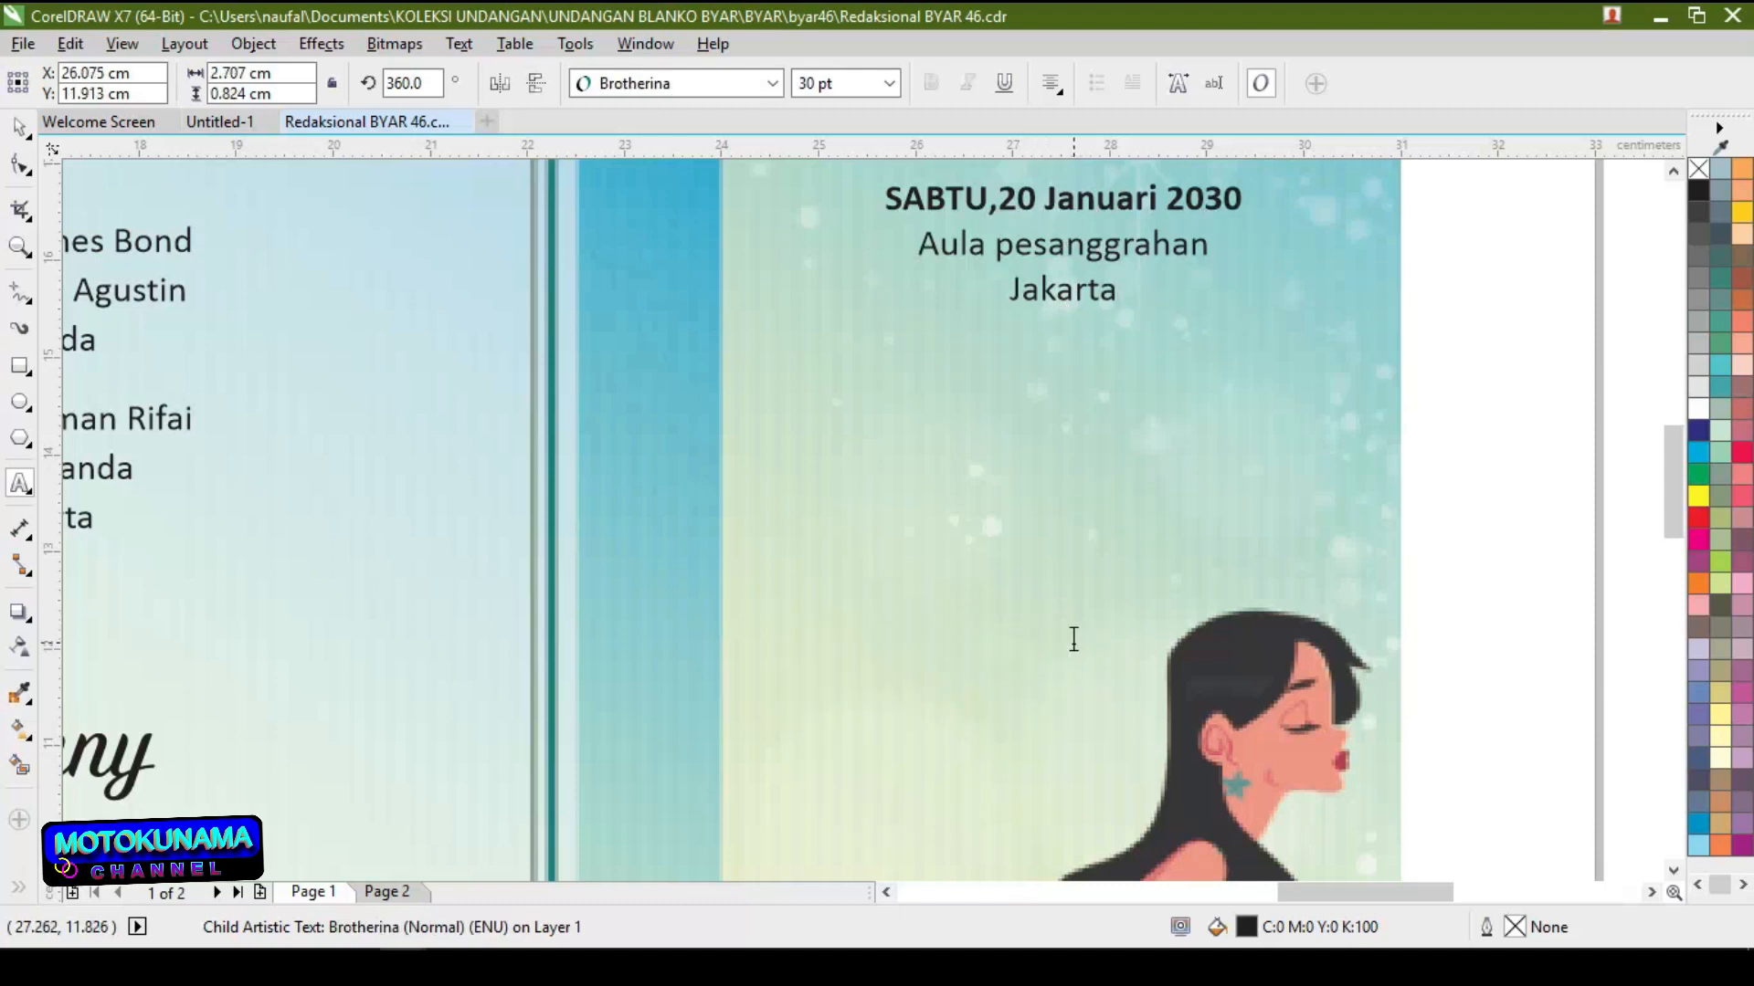
pyautogui.write('WINN')
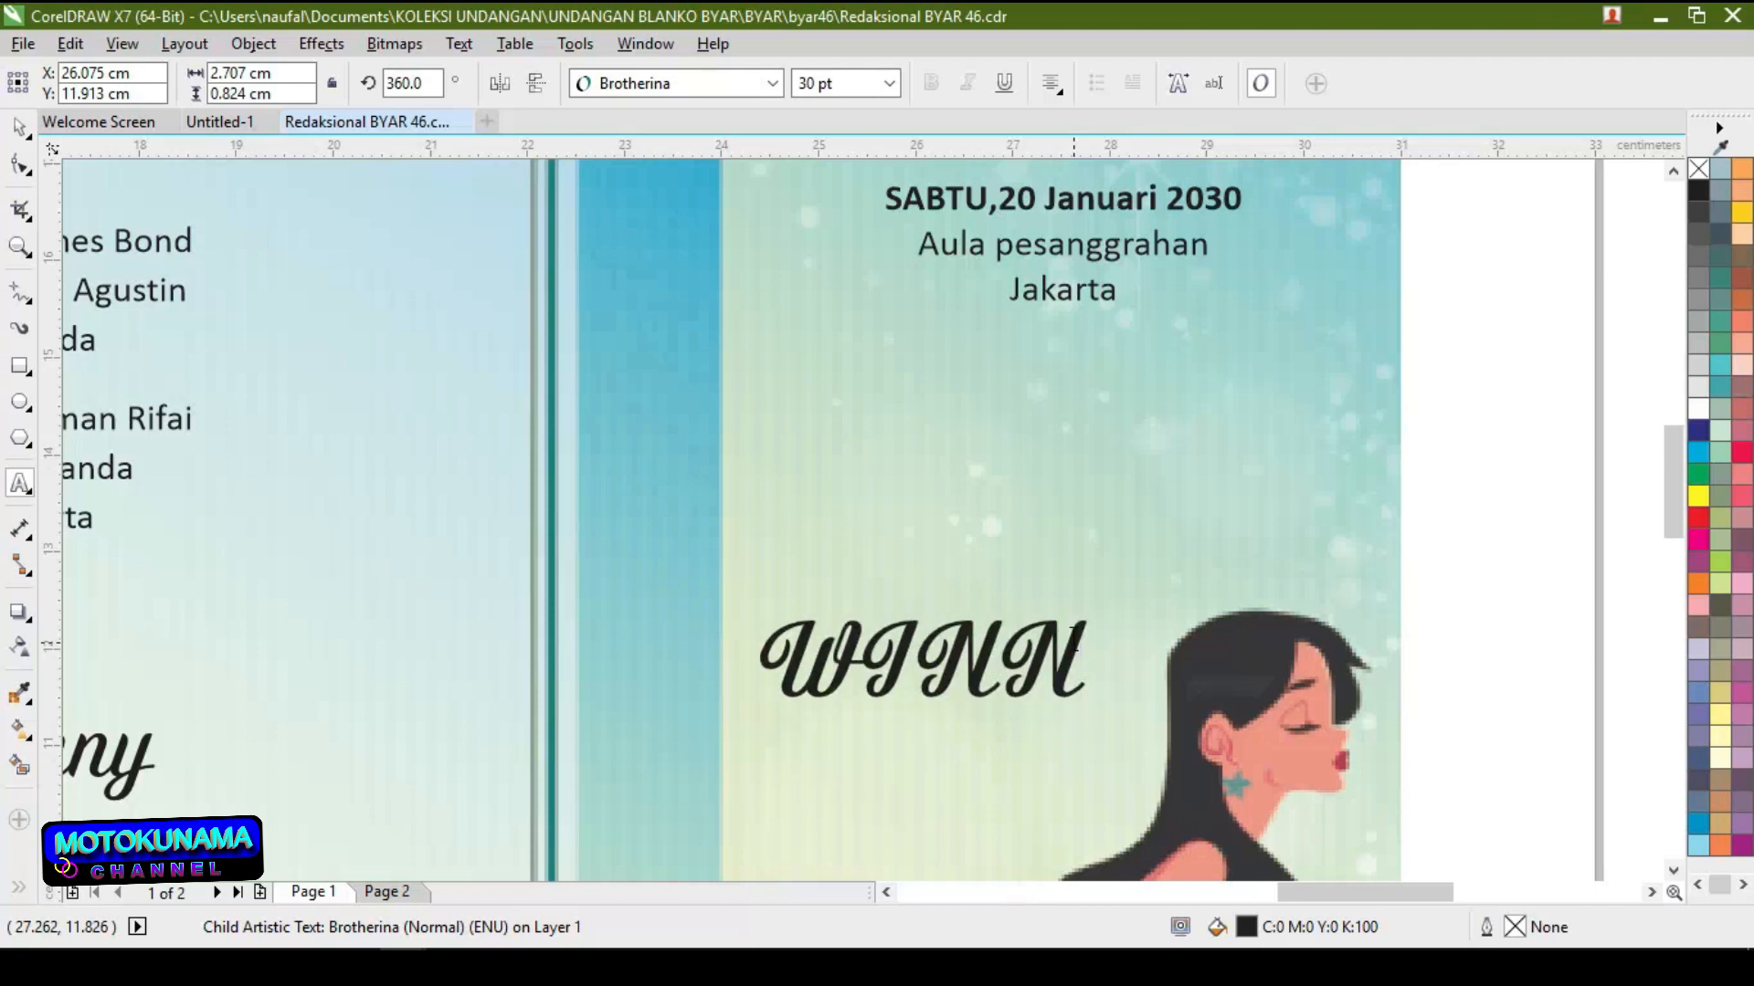
pyautogui.press('BackSpace')
pyautogui.press('BackSpace')
pyautogui.press('BackSpace')
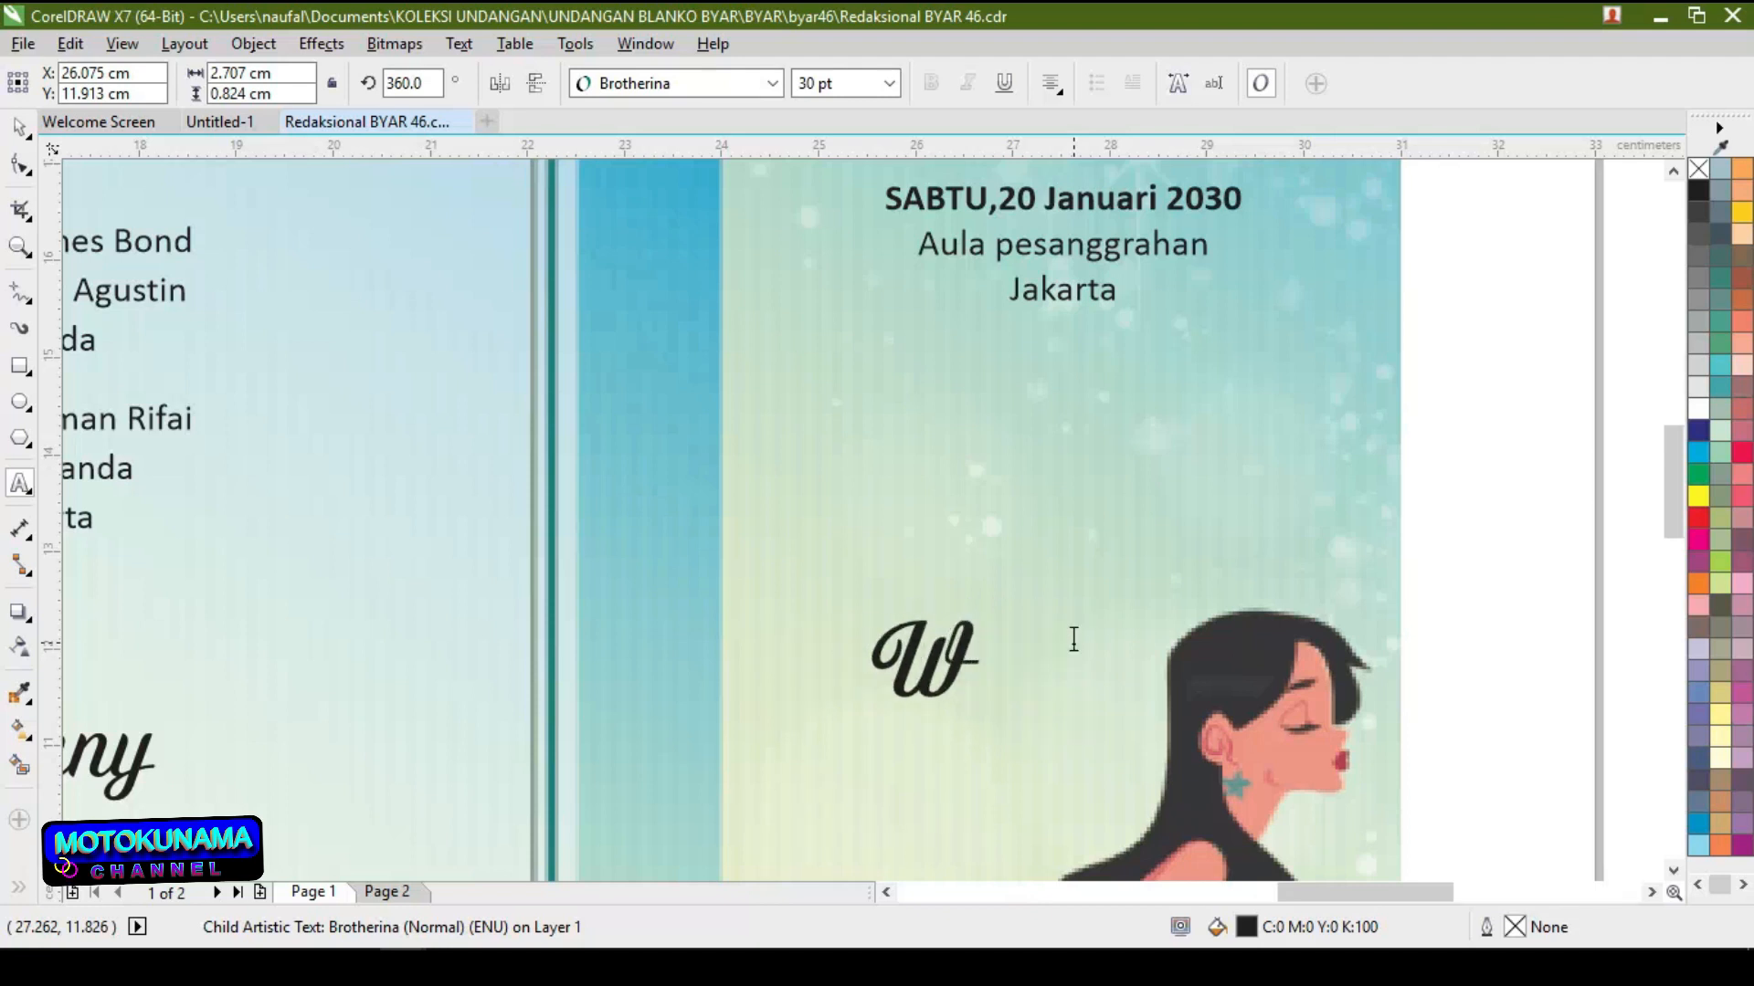
pyautogui.write('inny')
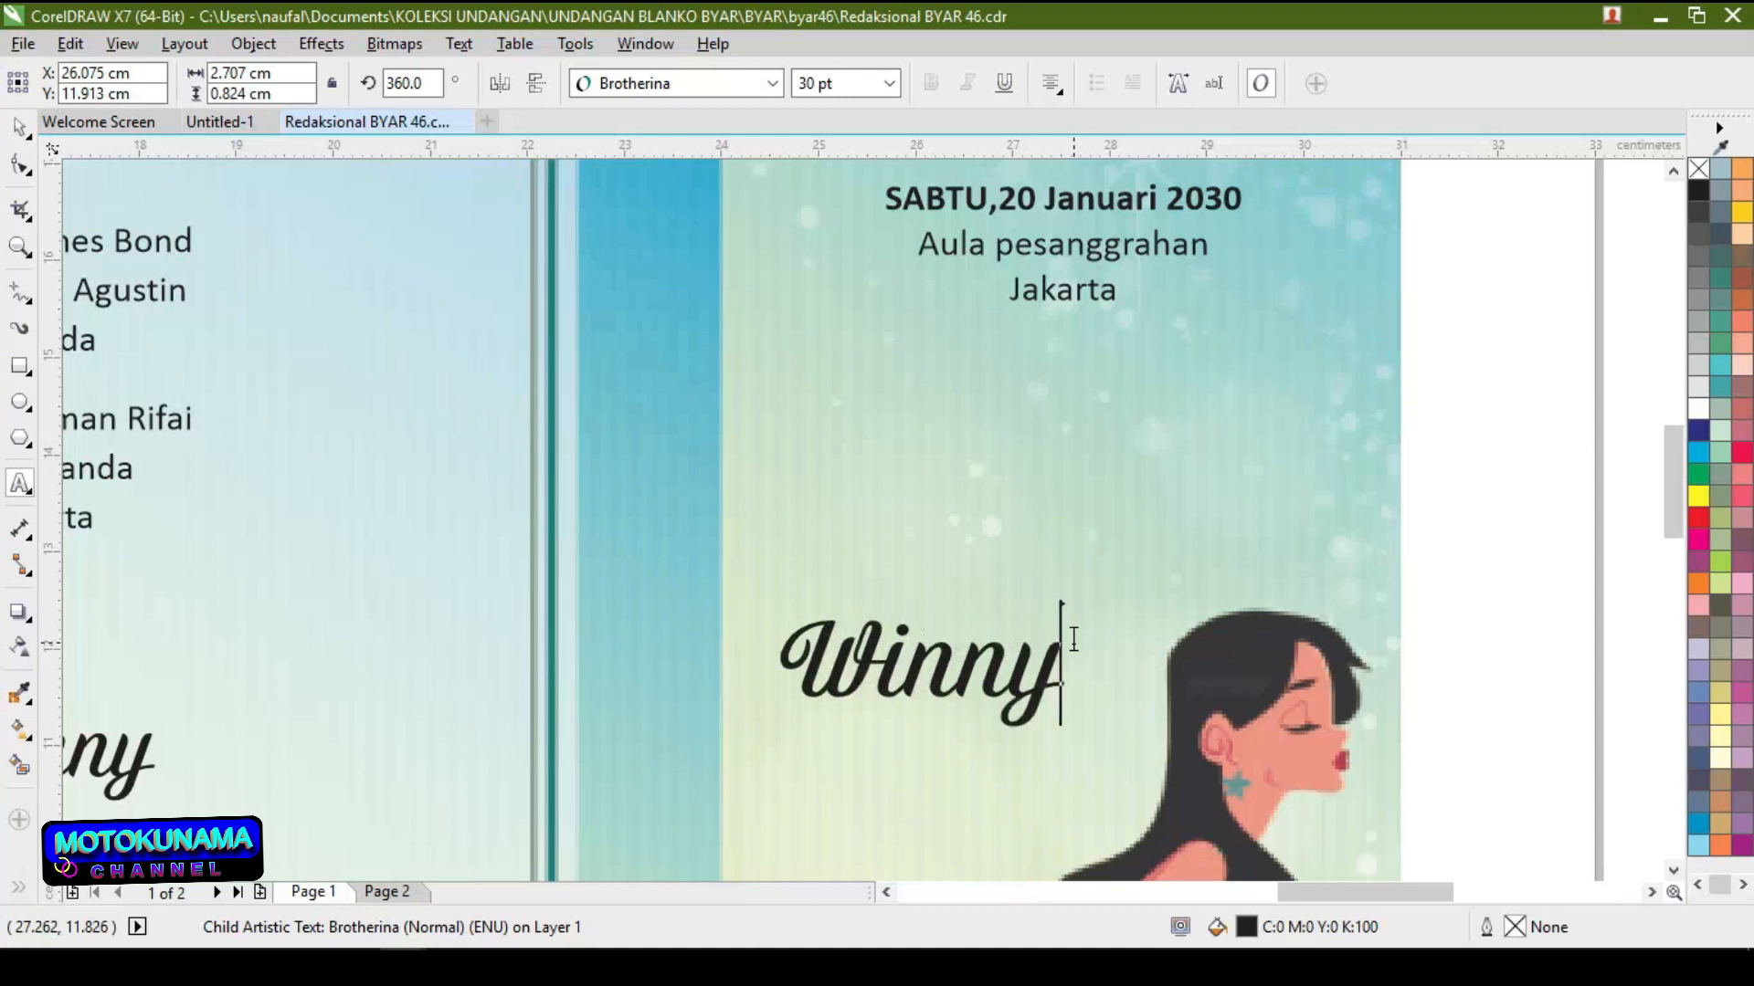
# Check the whole of page 1 and open page 2 of the invitation
pyautogui.scroll(-2, 1074, 638)
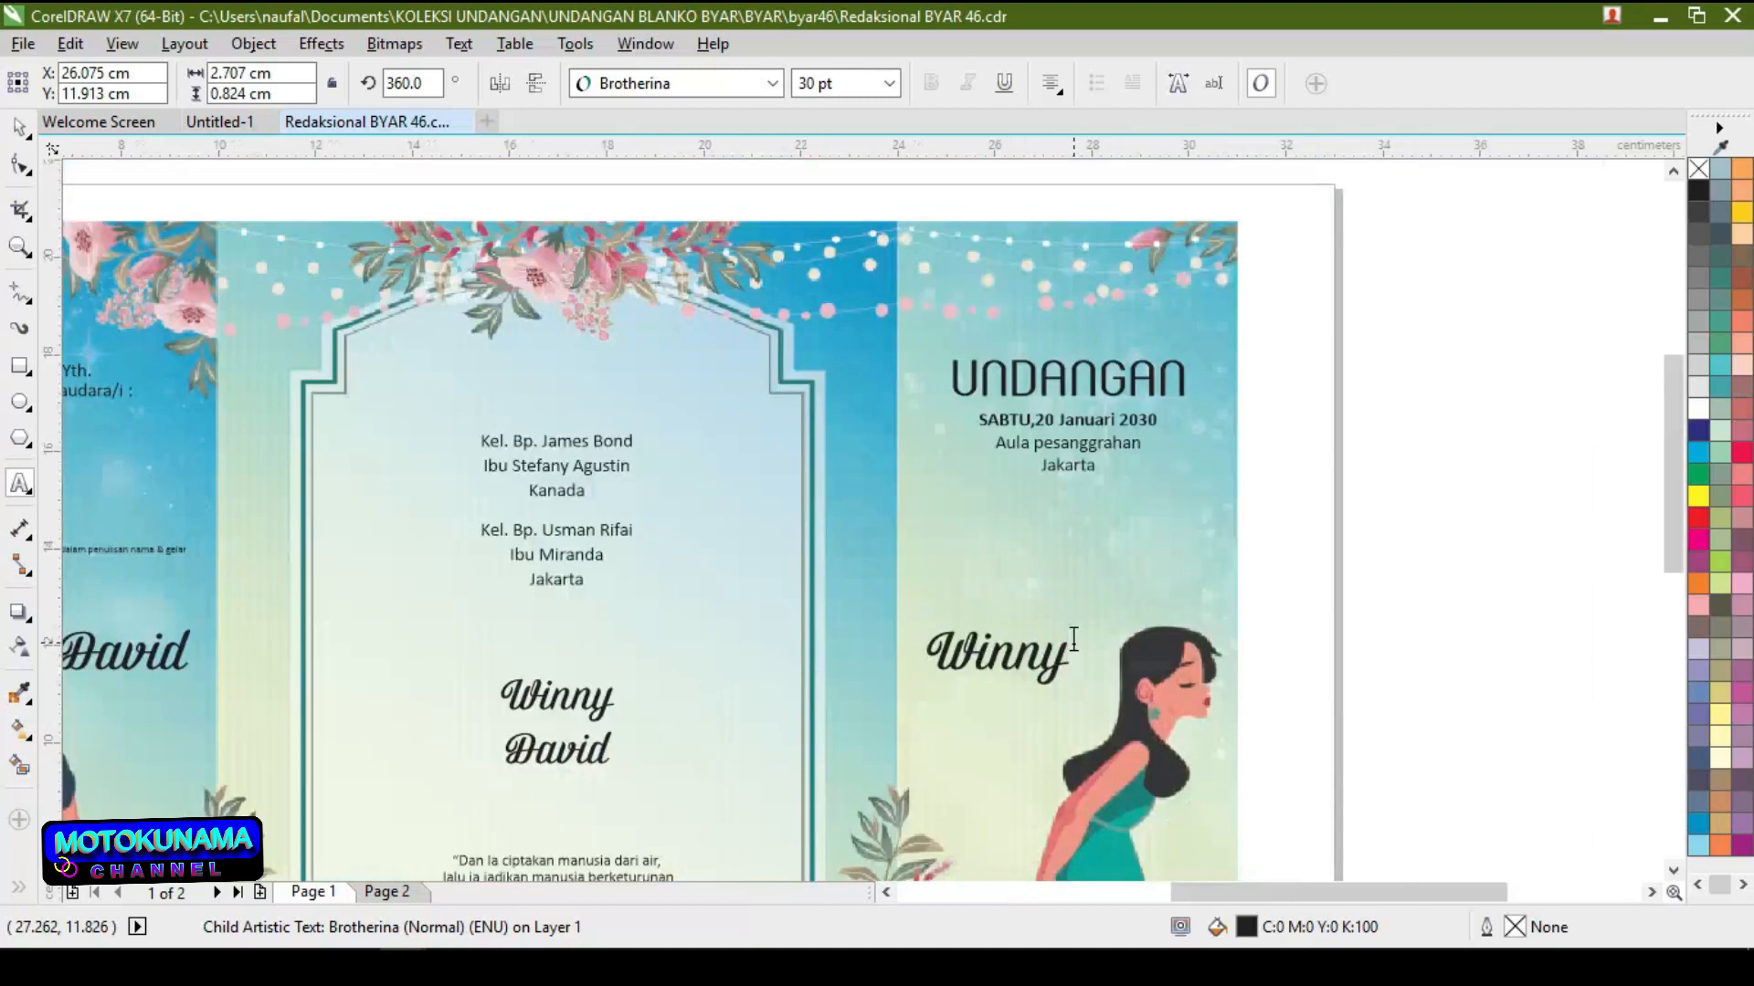
pyautogui.scroll(-1, 1051, 639)
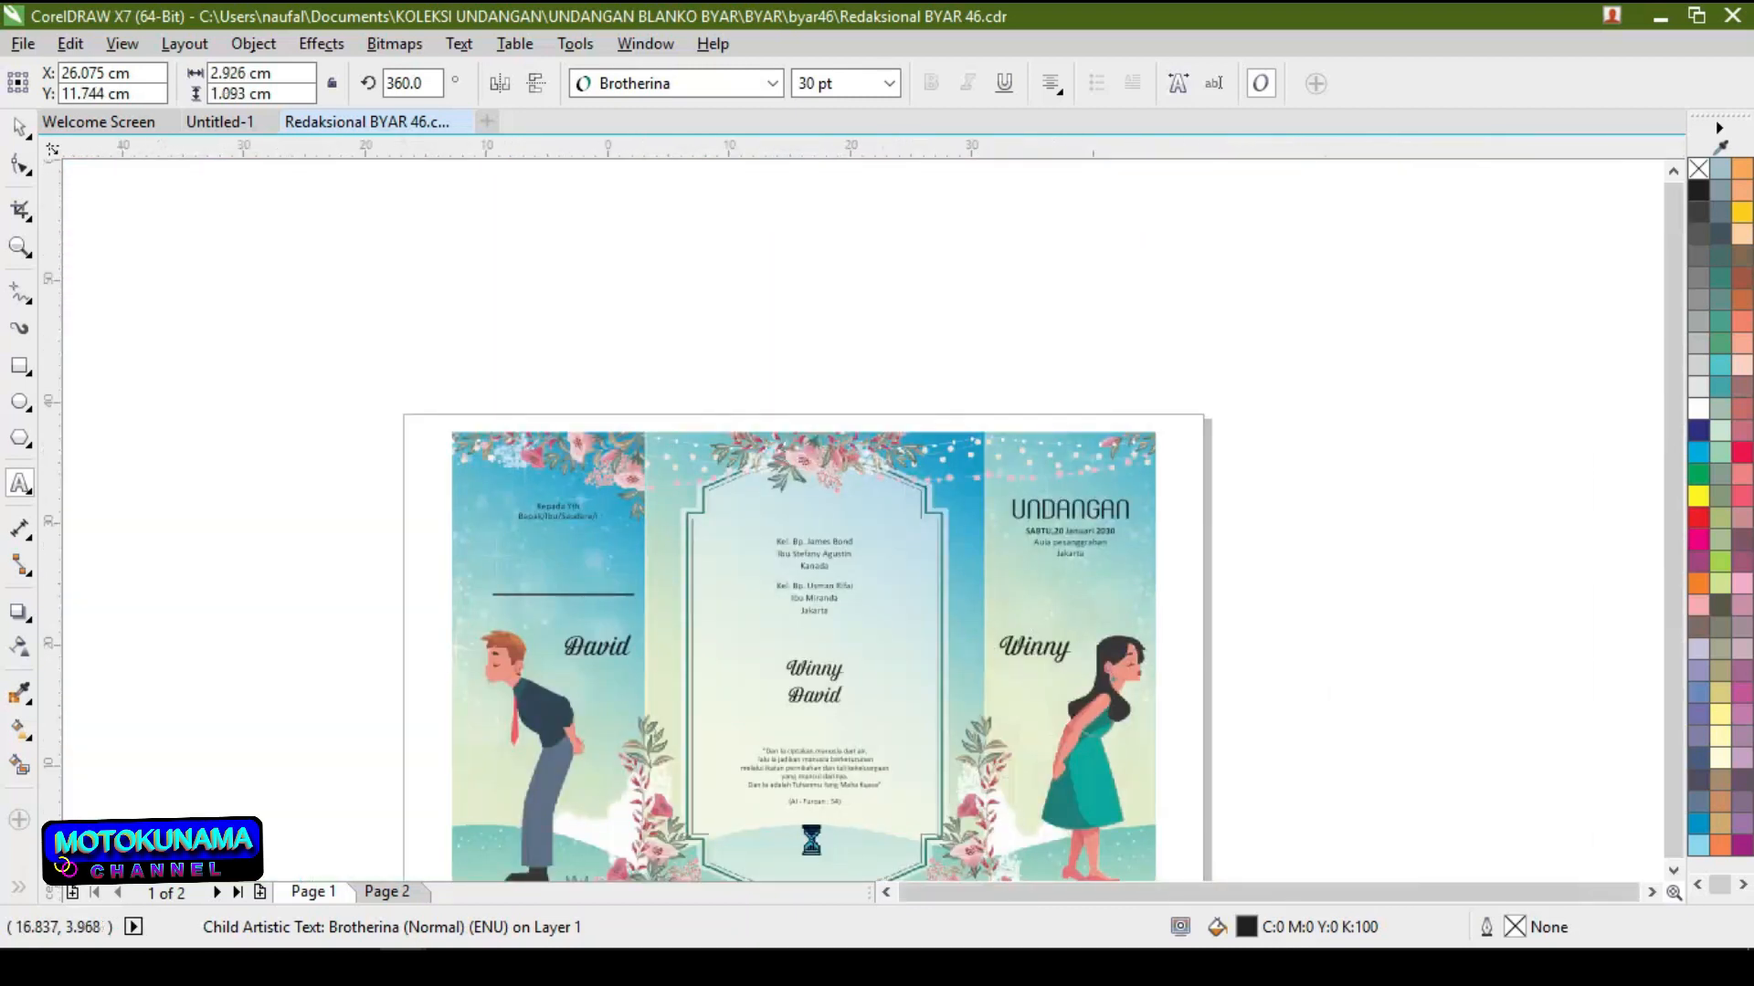
pyautogui.scroll(-1, 822, 835)
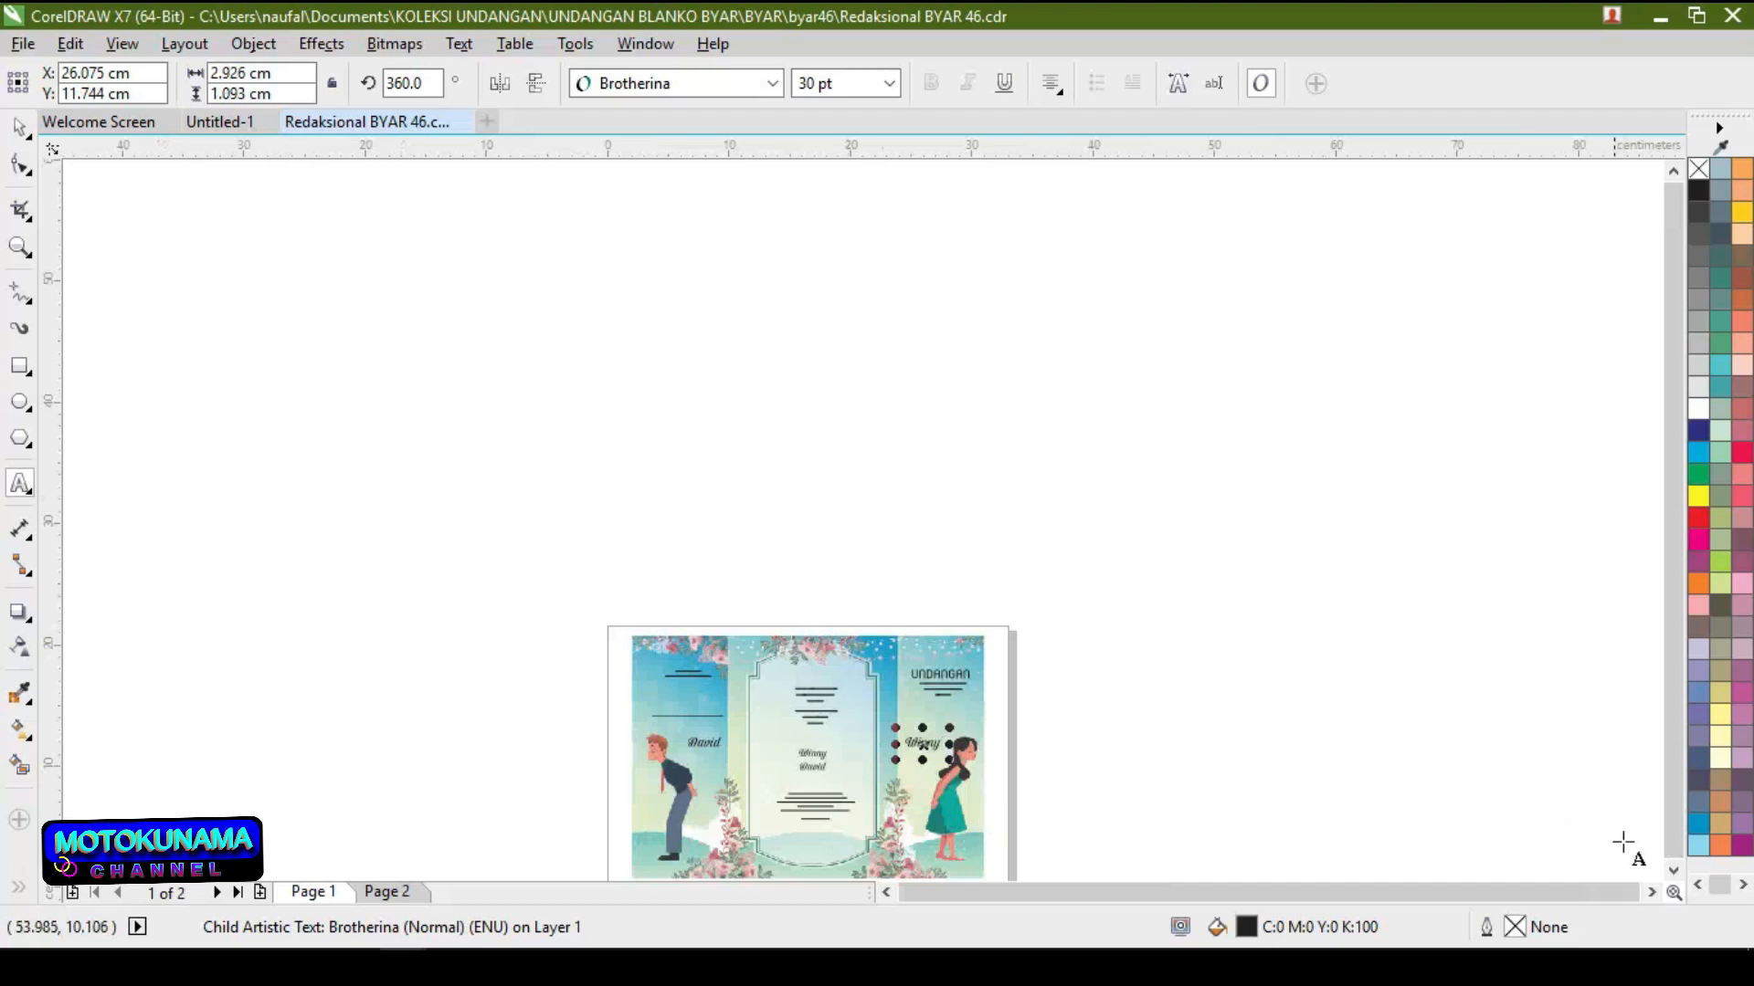
pyautogui.click(1672, 869)
pyautogui.click(1672, 870)
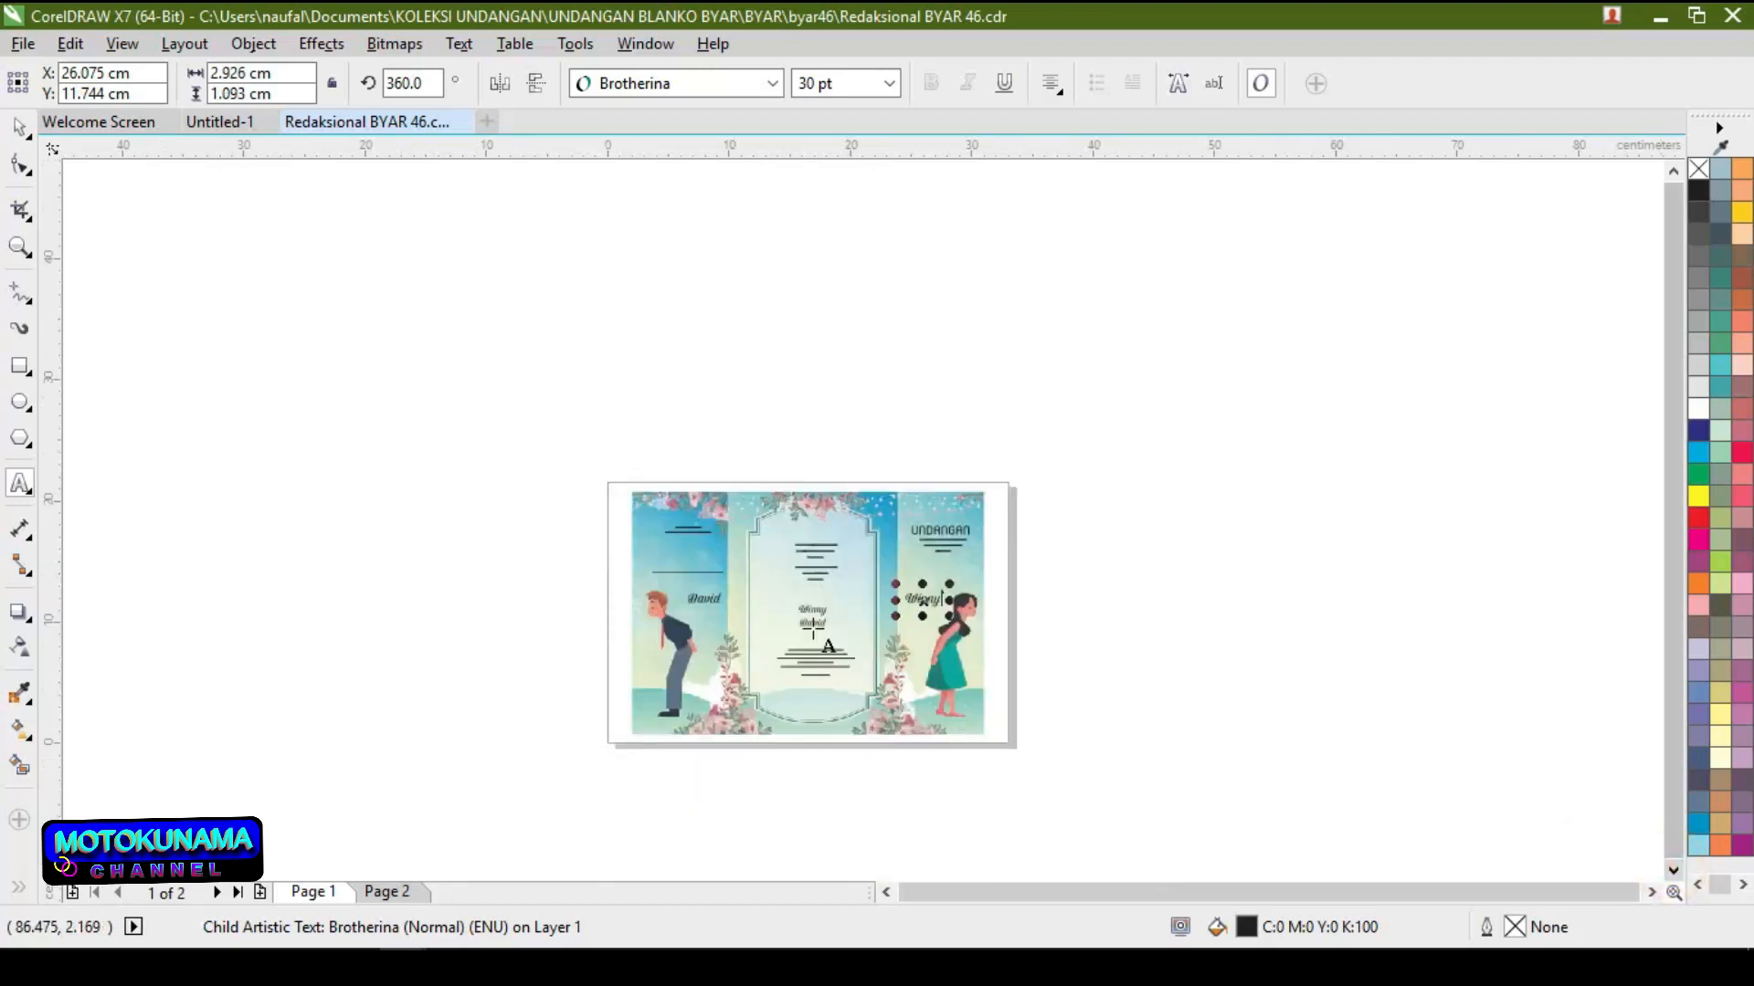
pyautogui.scroll(1, 813, 631)
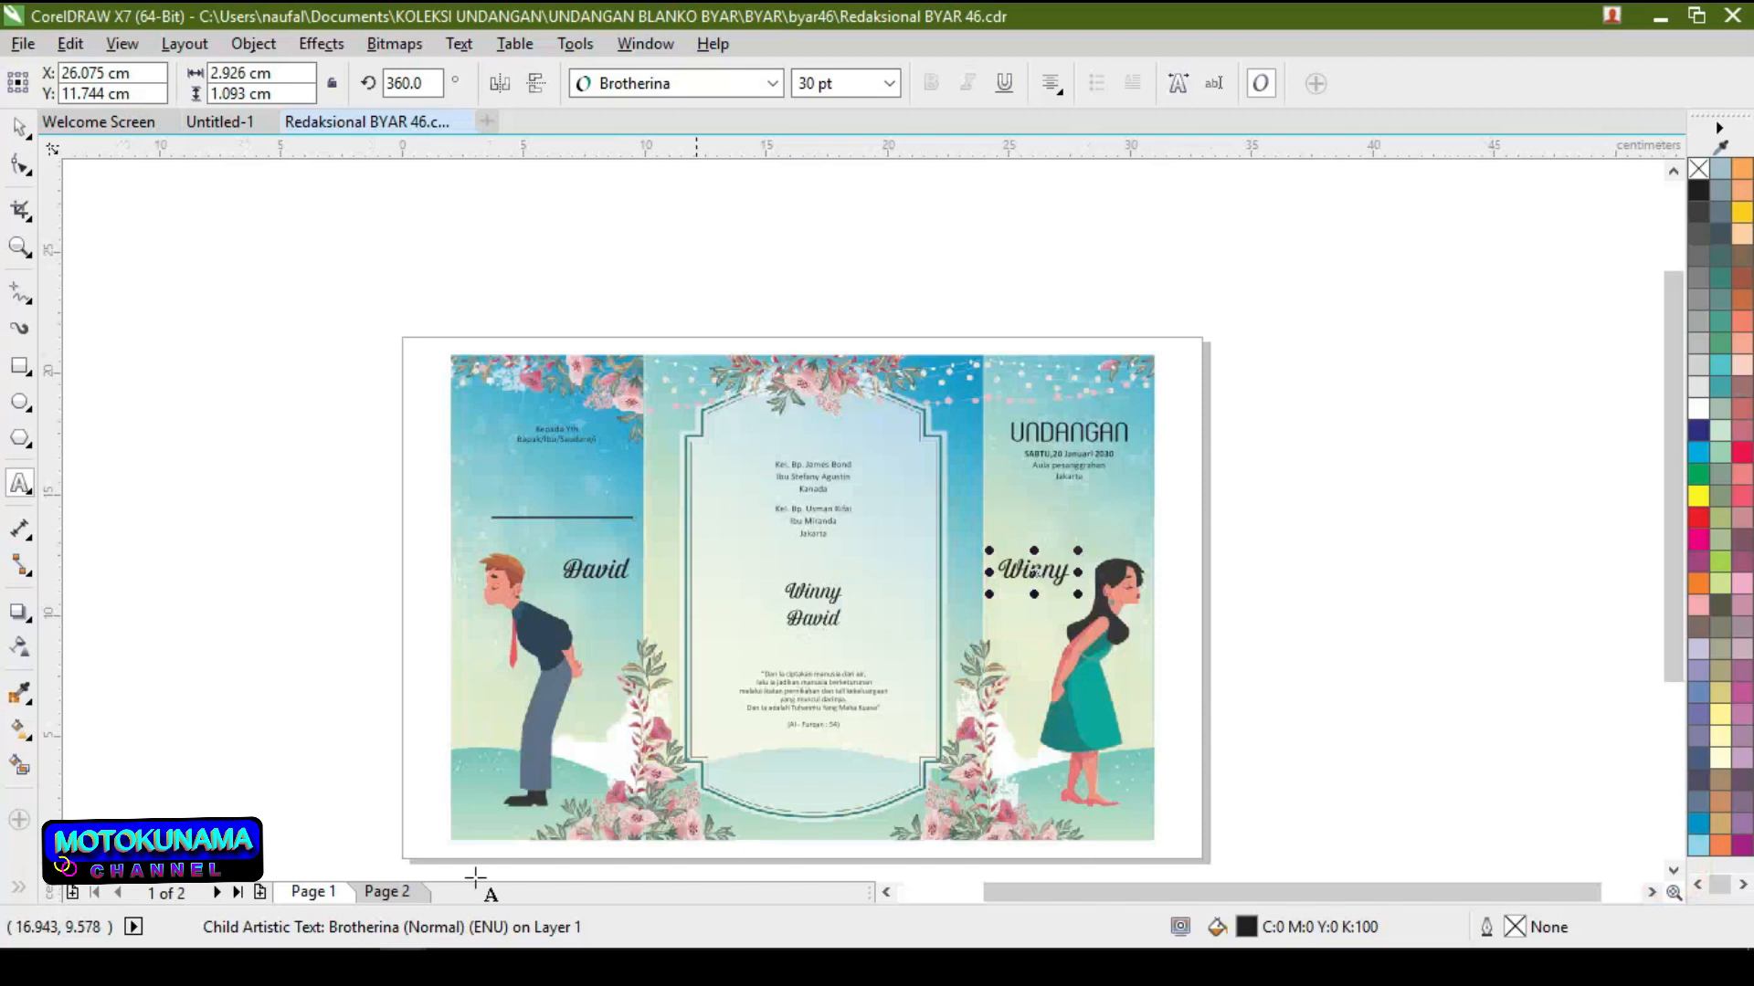
pyautogui.click(388, 891)
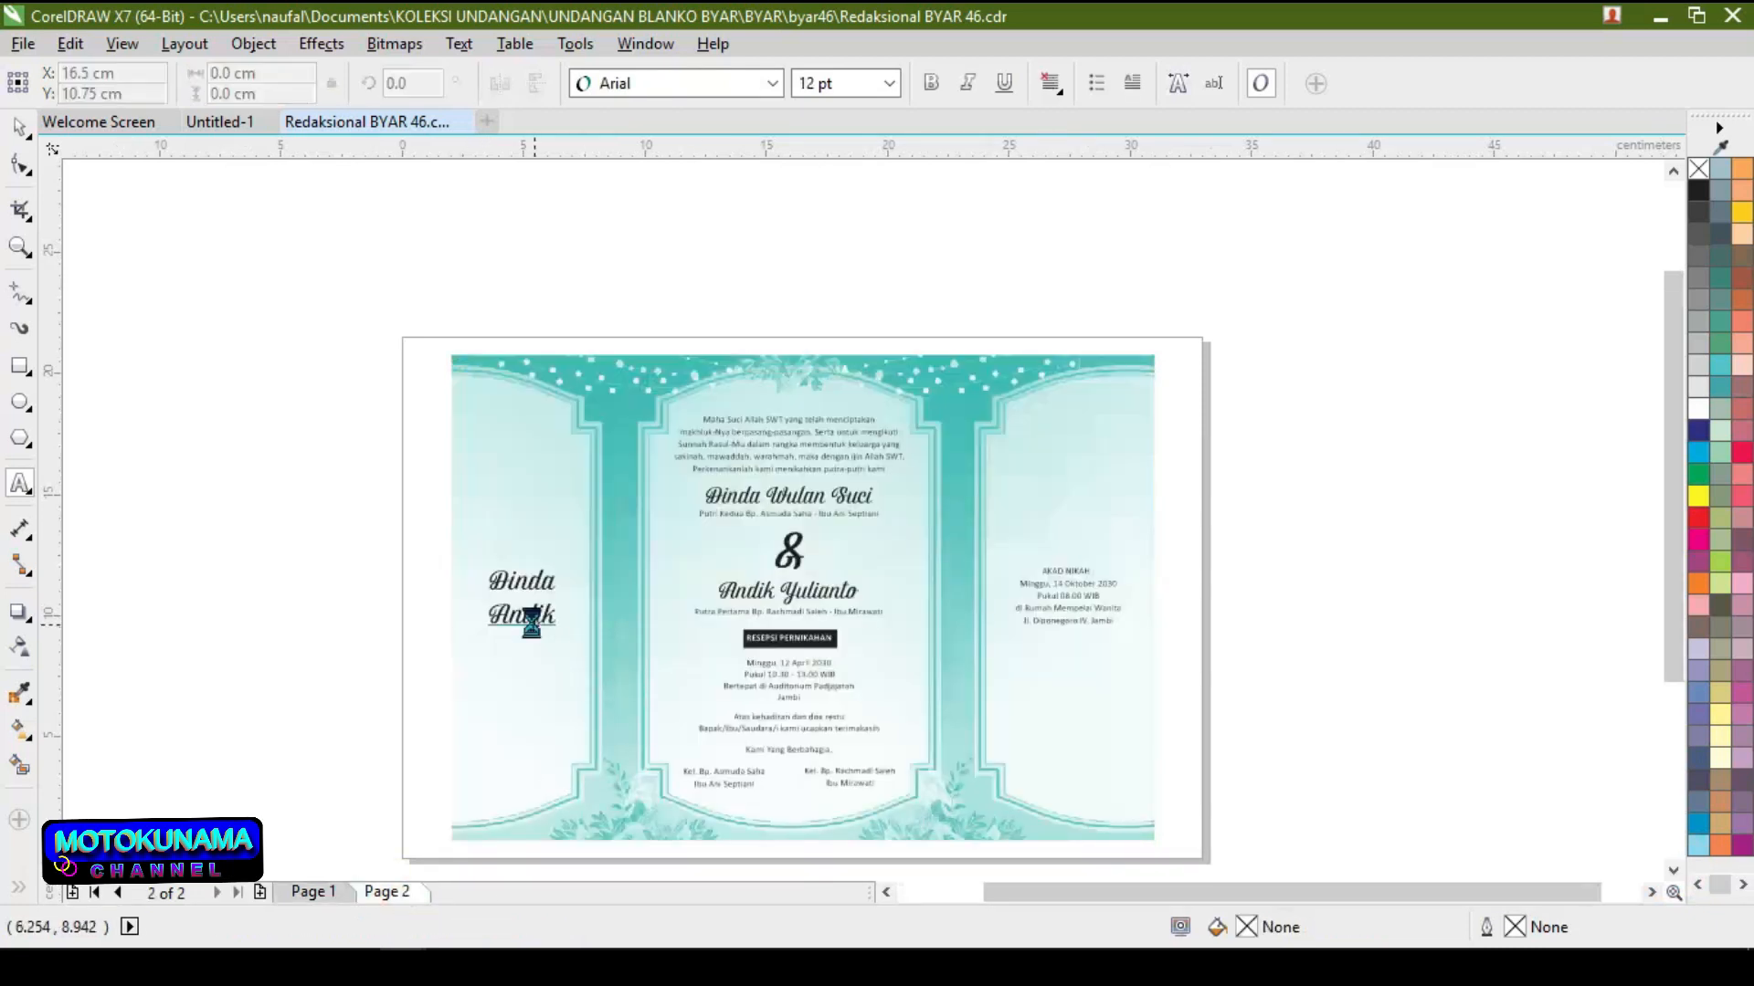
# Replace the bride's first name on the upper line of page 2's left panel with the new one
pyautogui.scroll(2, 531, 620)
pyautogui.click(623, 470)
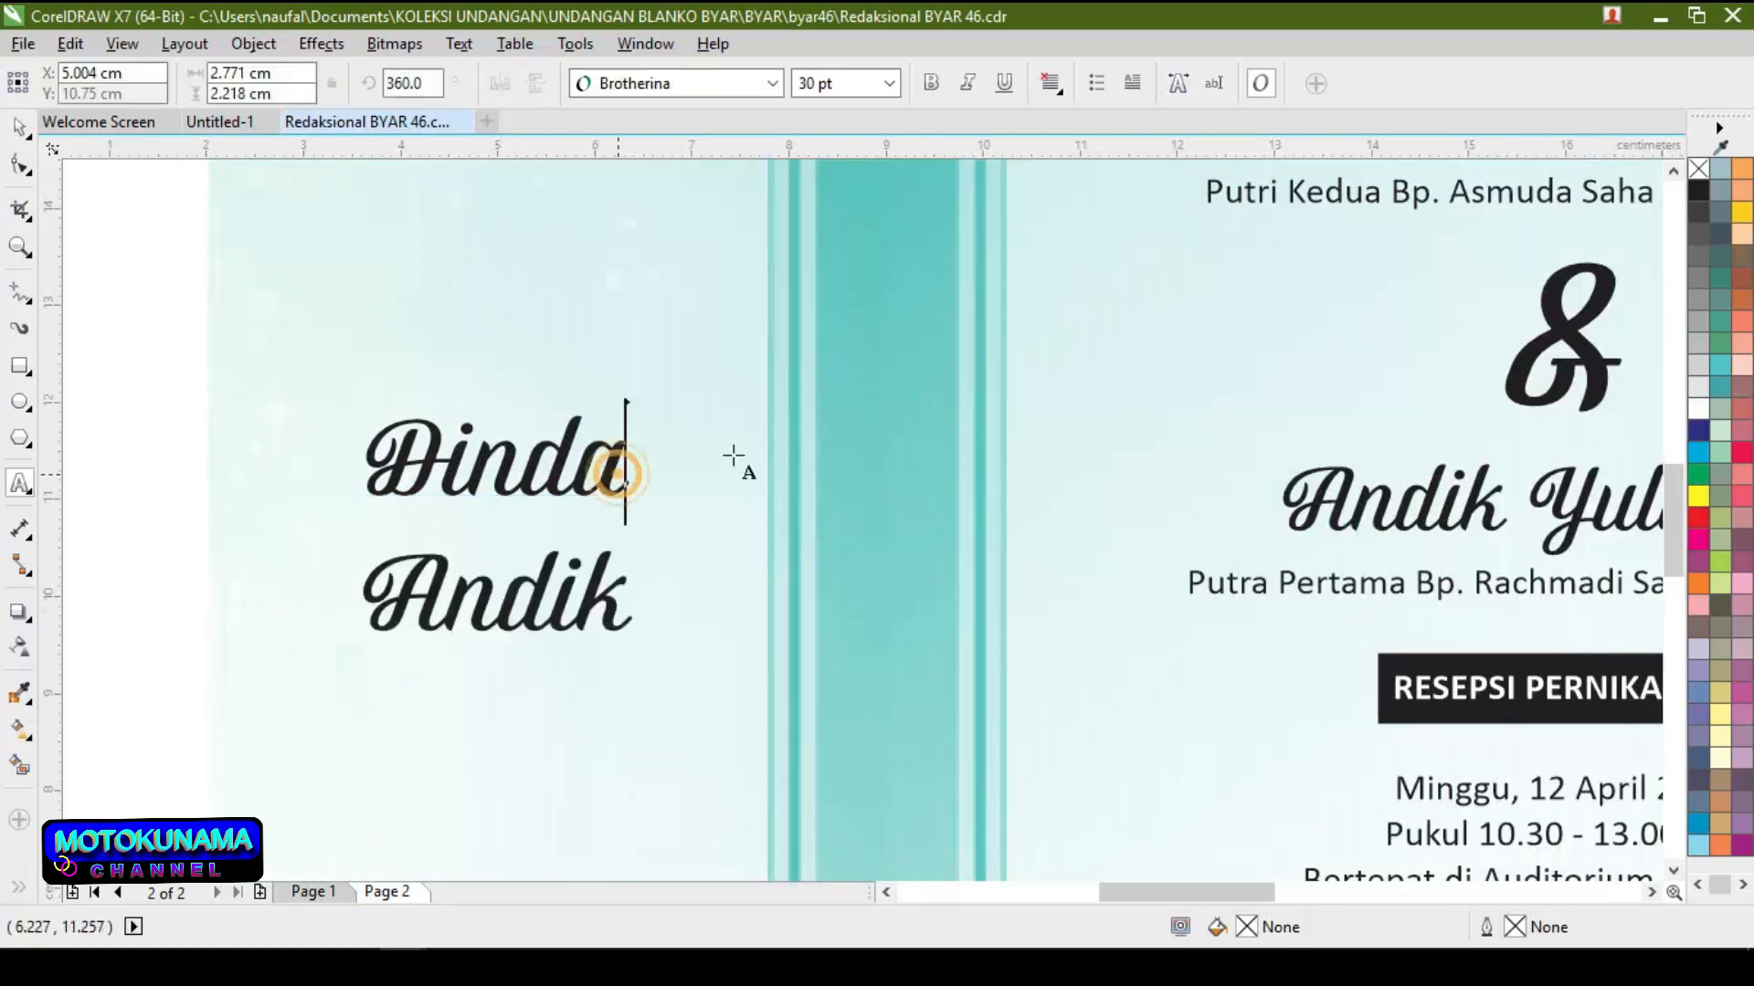
pyautogui.press('BackSpace')
pyautogui.press('BackSpace')
pyautogui.press('BackSpace')
pyautogui.press('BackSpace')
pyautogui.press('BackSpace')
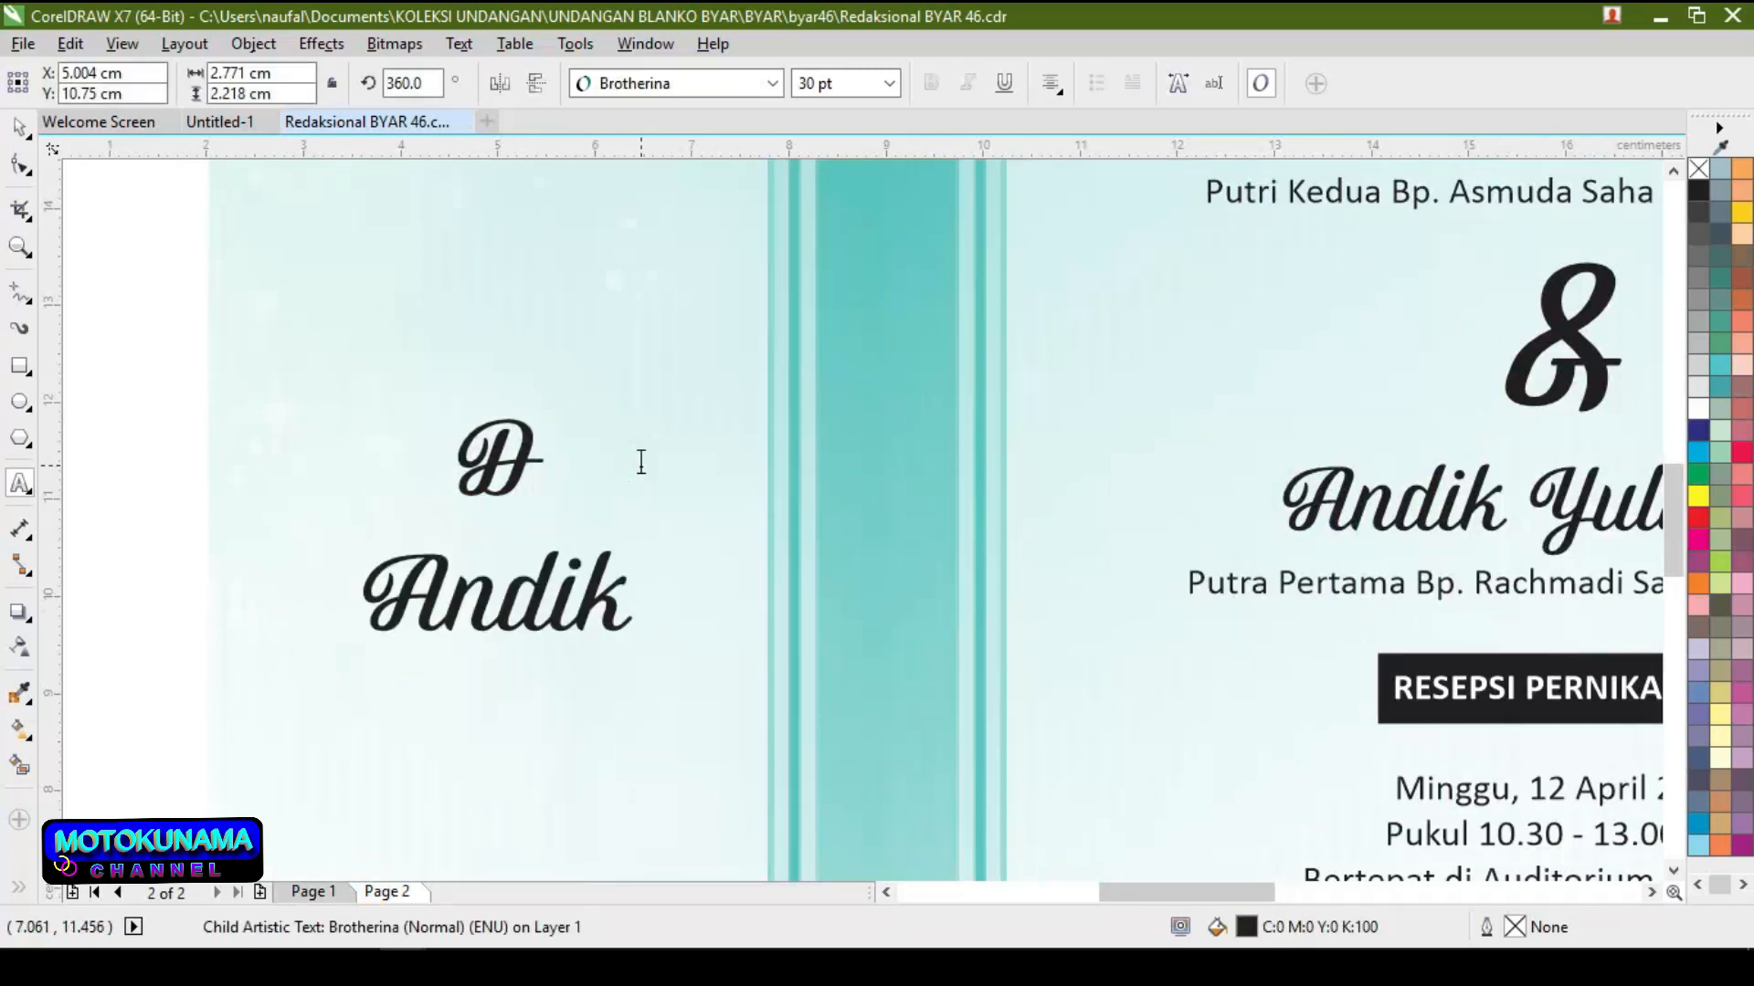
pyautogui.write('Winny')
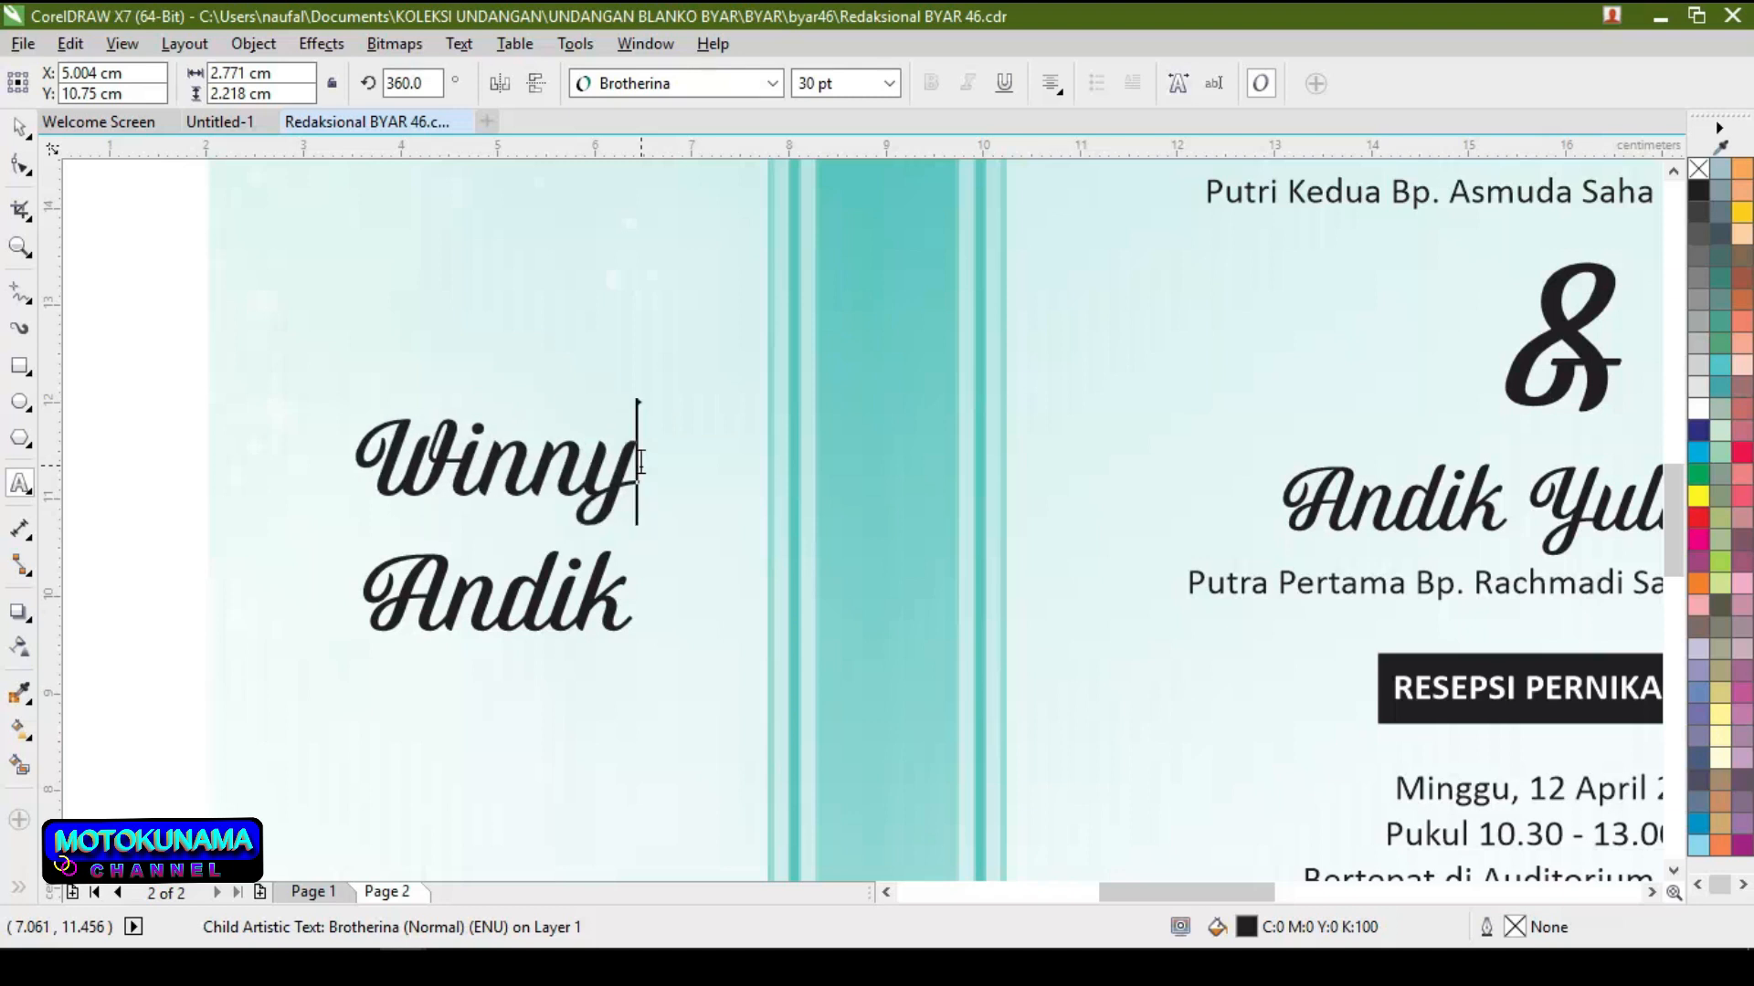
# Replace the groom's first name on the lower line of page 2's left panel with the new one
pyautogui.click(628, 589)
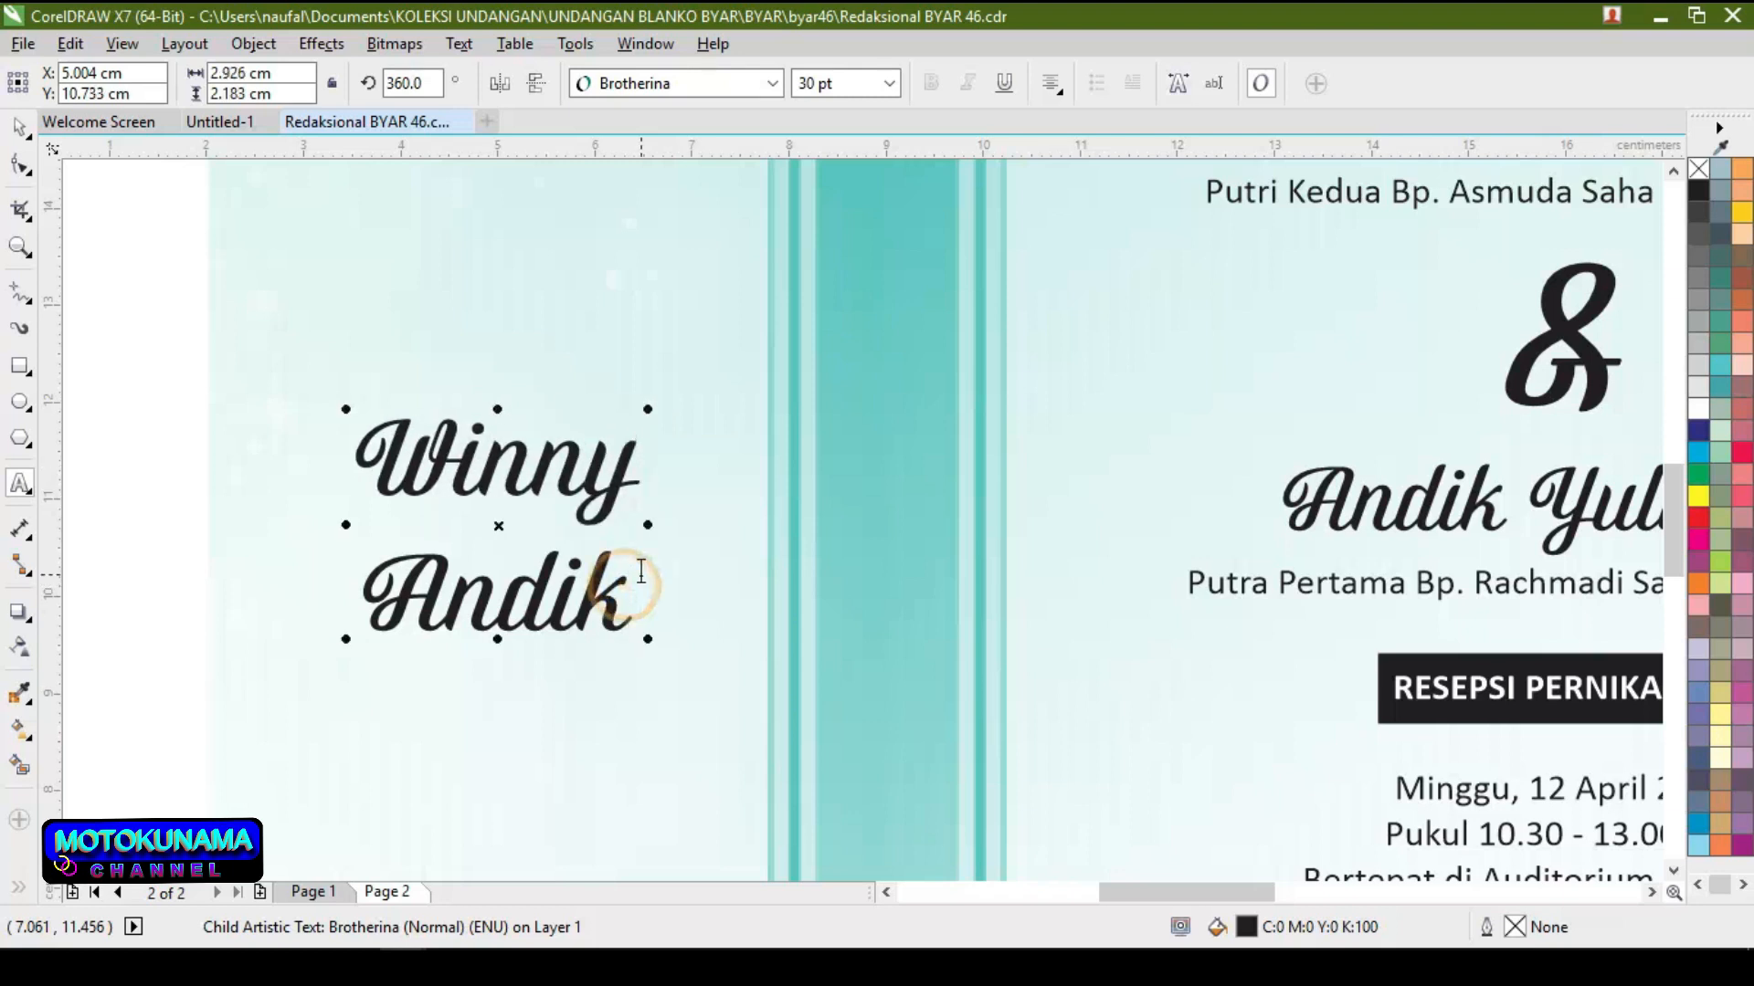
pyautogui.press('BackSpace')
pyautogui.press('BackSpace')
pyautogui.press('BackSpace')
pyautogui.press('BackSpace')
pyautogui.press('BackSpace')
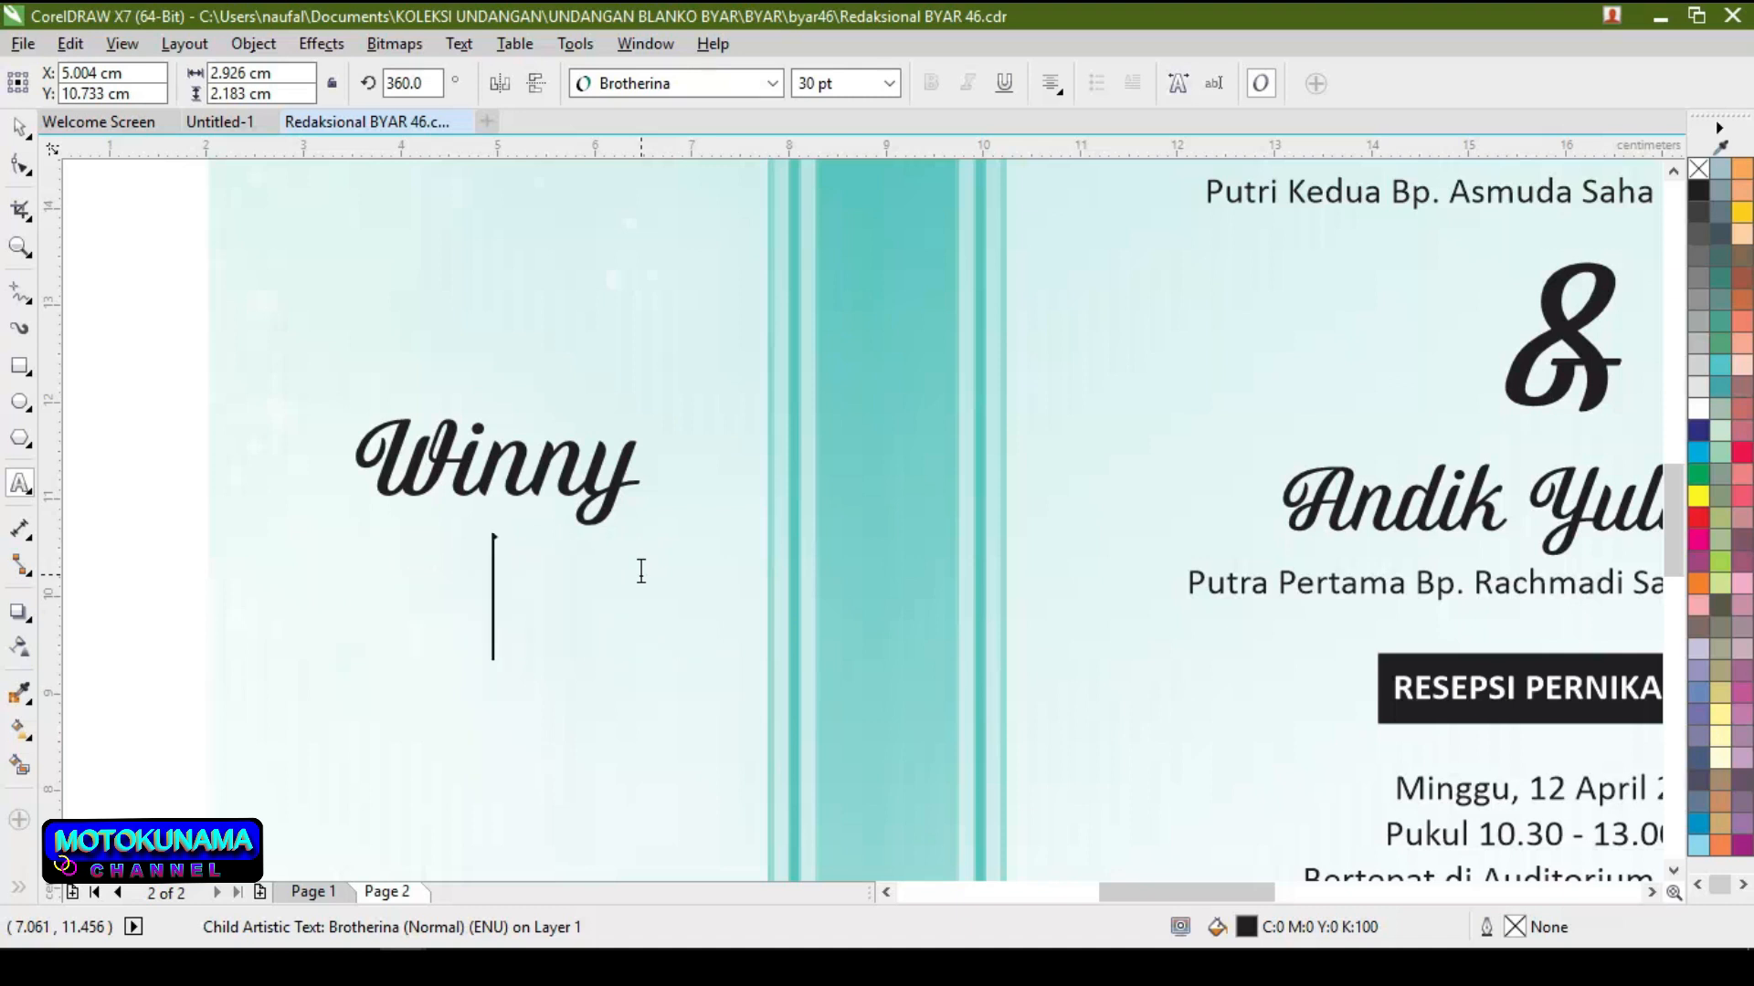
pyautogui.write('David')
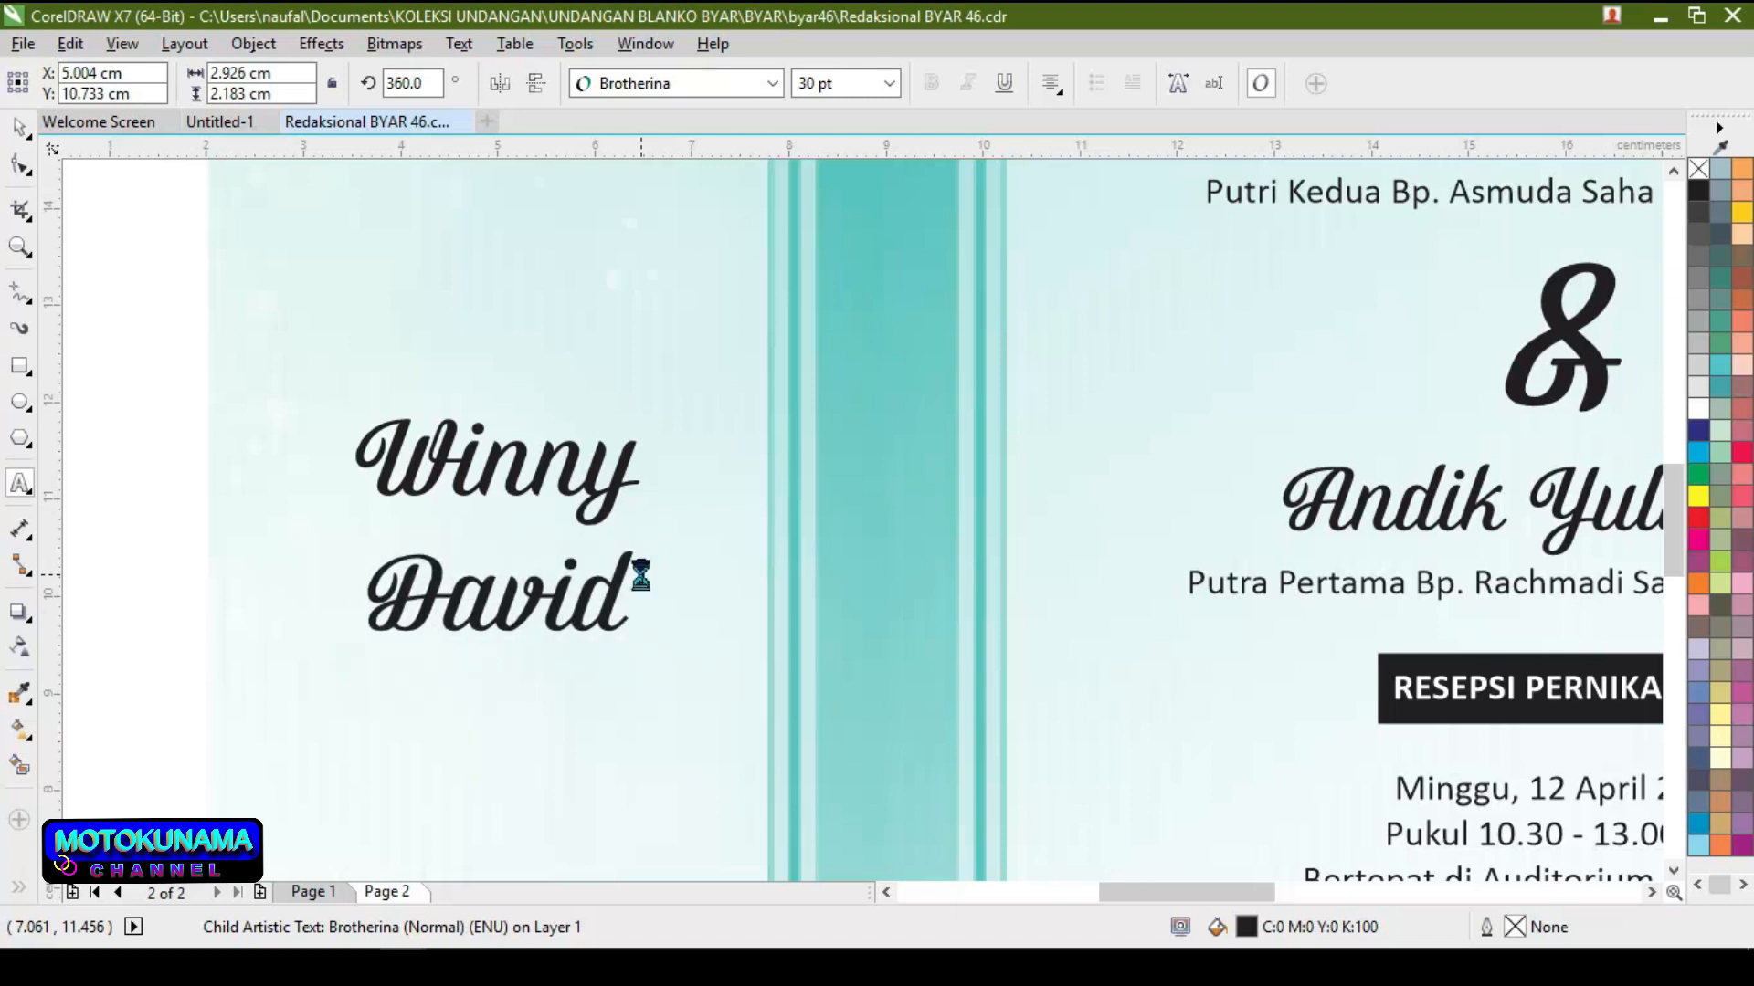
# Replace the bride's full name above the "Putri Kedua" line in page 2's centre panel with a new full name
pyautogui.scroll(-3, 641, 571)
pyautogui.scroll(4, 904, 488)
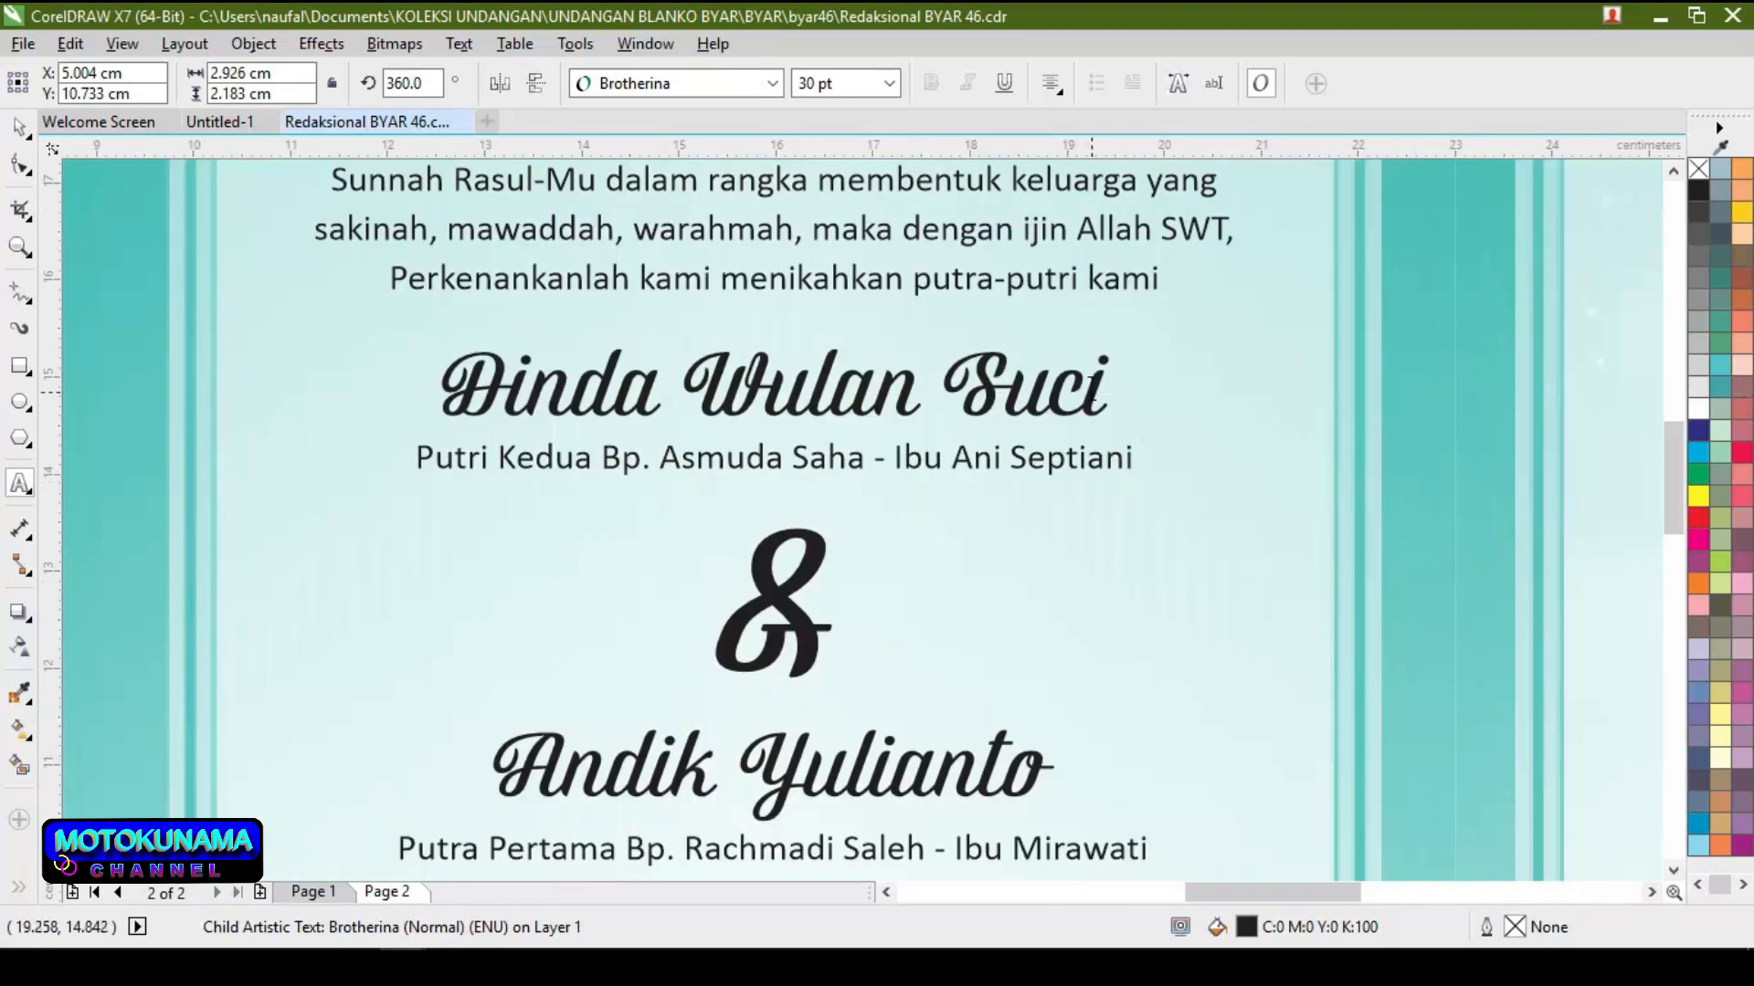
pyautogui.click(1113, 389)
pyautogui.press('BackSpace')
pyautogui.press('BackSpace')
pyautogui.press('BackSpace')
pyautogui.press('BackSpace')
pyautogui.press('BackSpace')
pyautogui.press('BackSpace')
pyautogui.press('BackSpace')
pyautogui.press('BackSpace')
pyautogui.press('BackSpace')
pyautogui.press('BackSpace')
pyautogui.press('BackSpace')
pyautogui.press('BackSpace')
pyautogui.press('BackSpace')
pyautogui.press('BackSpace')
pyautogui.press('BackSpace')
pyautogui.press('BackSpace')
pyautogui.write('Winny')
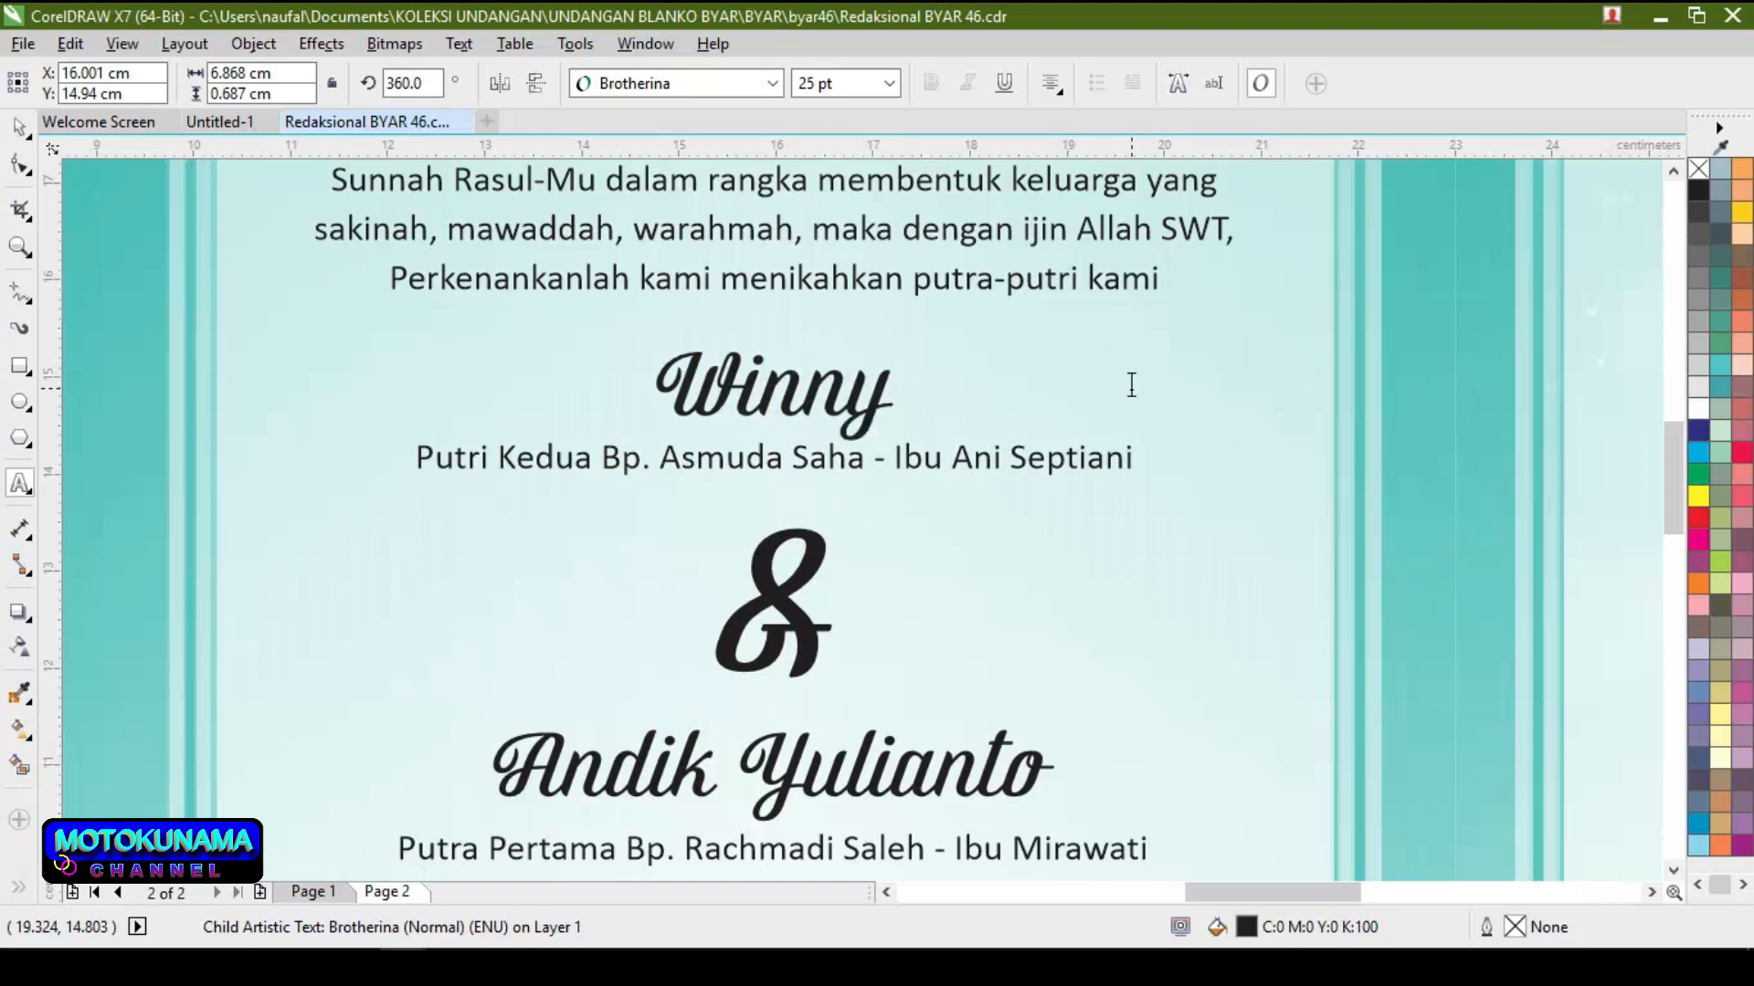
pyautogui.write(' Me')
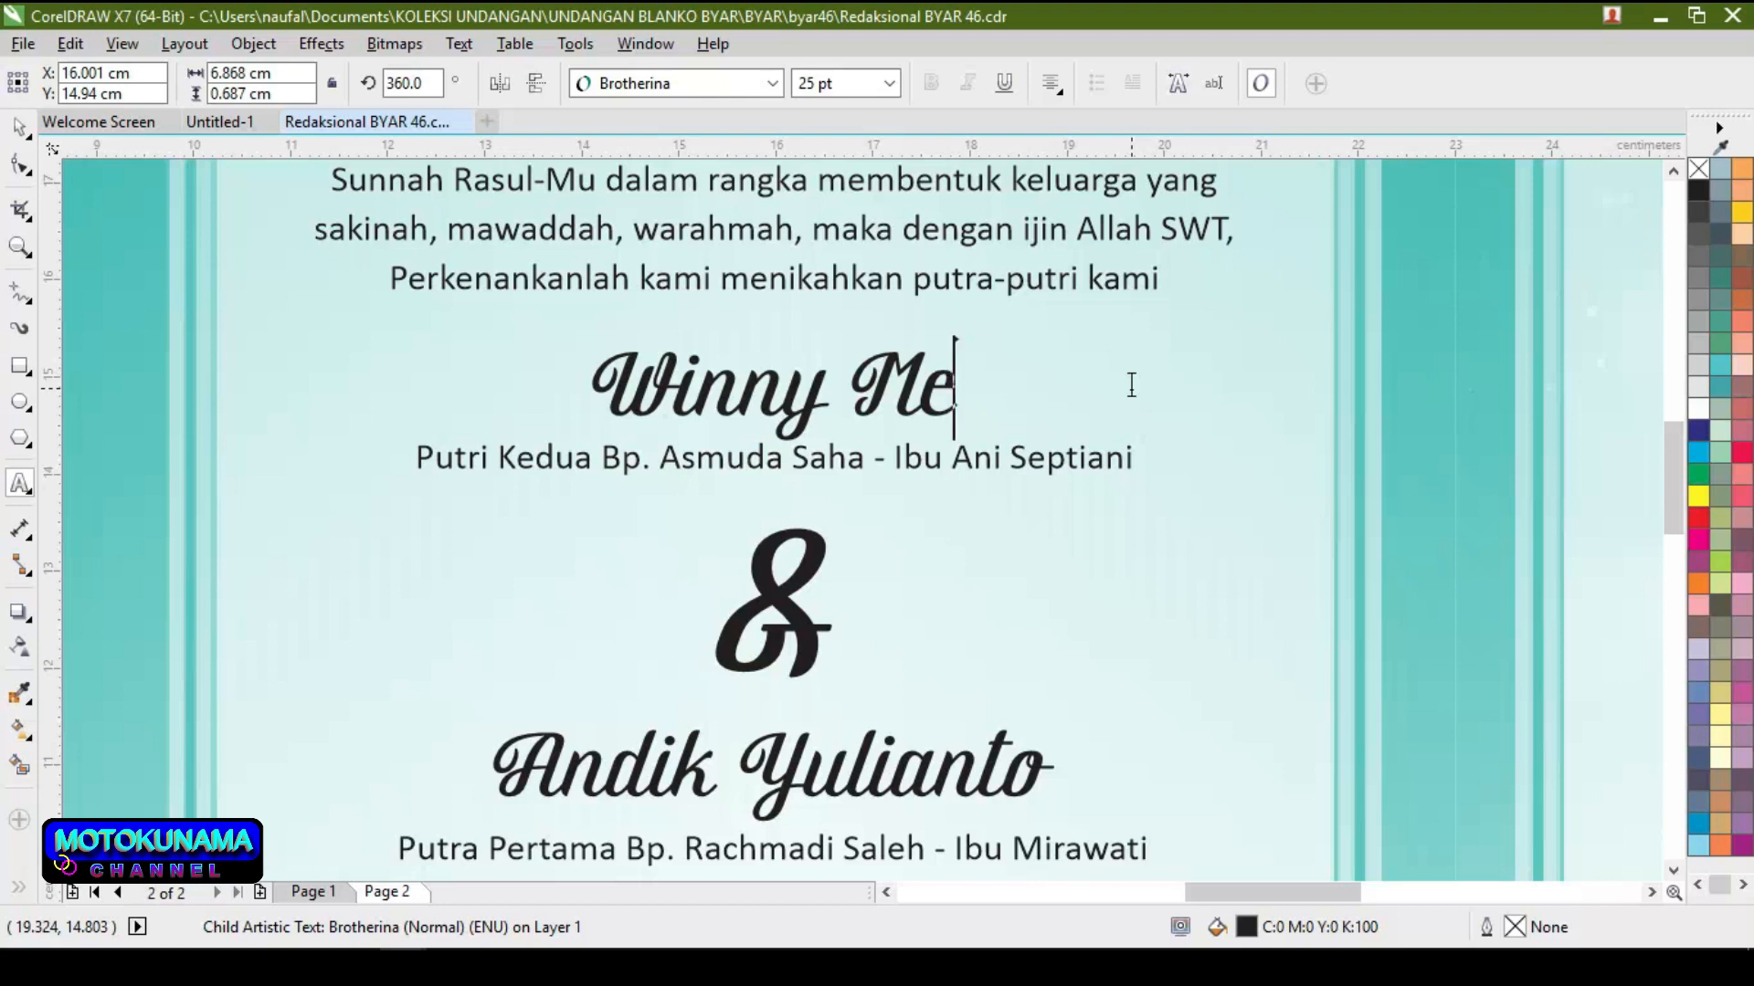
pyautogui.write('lasar')
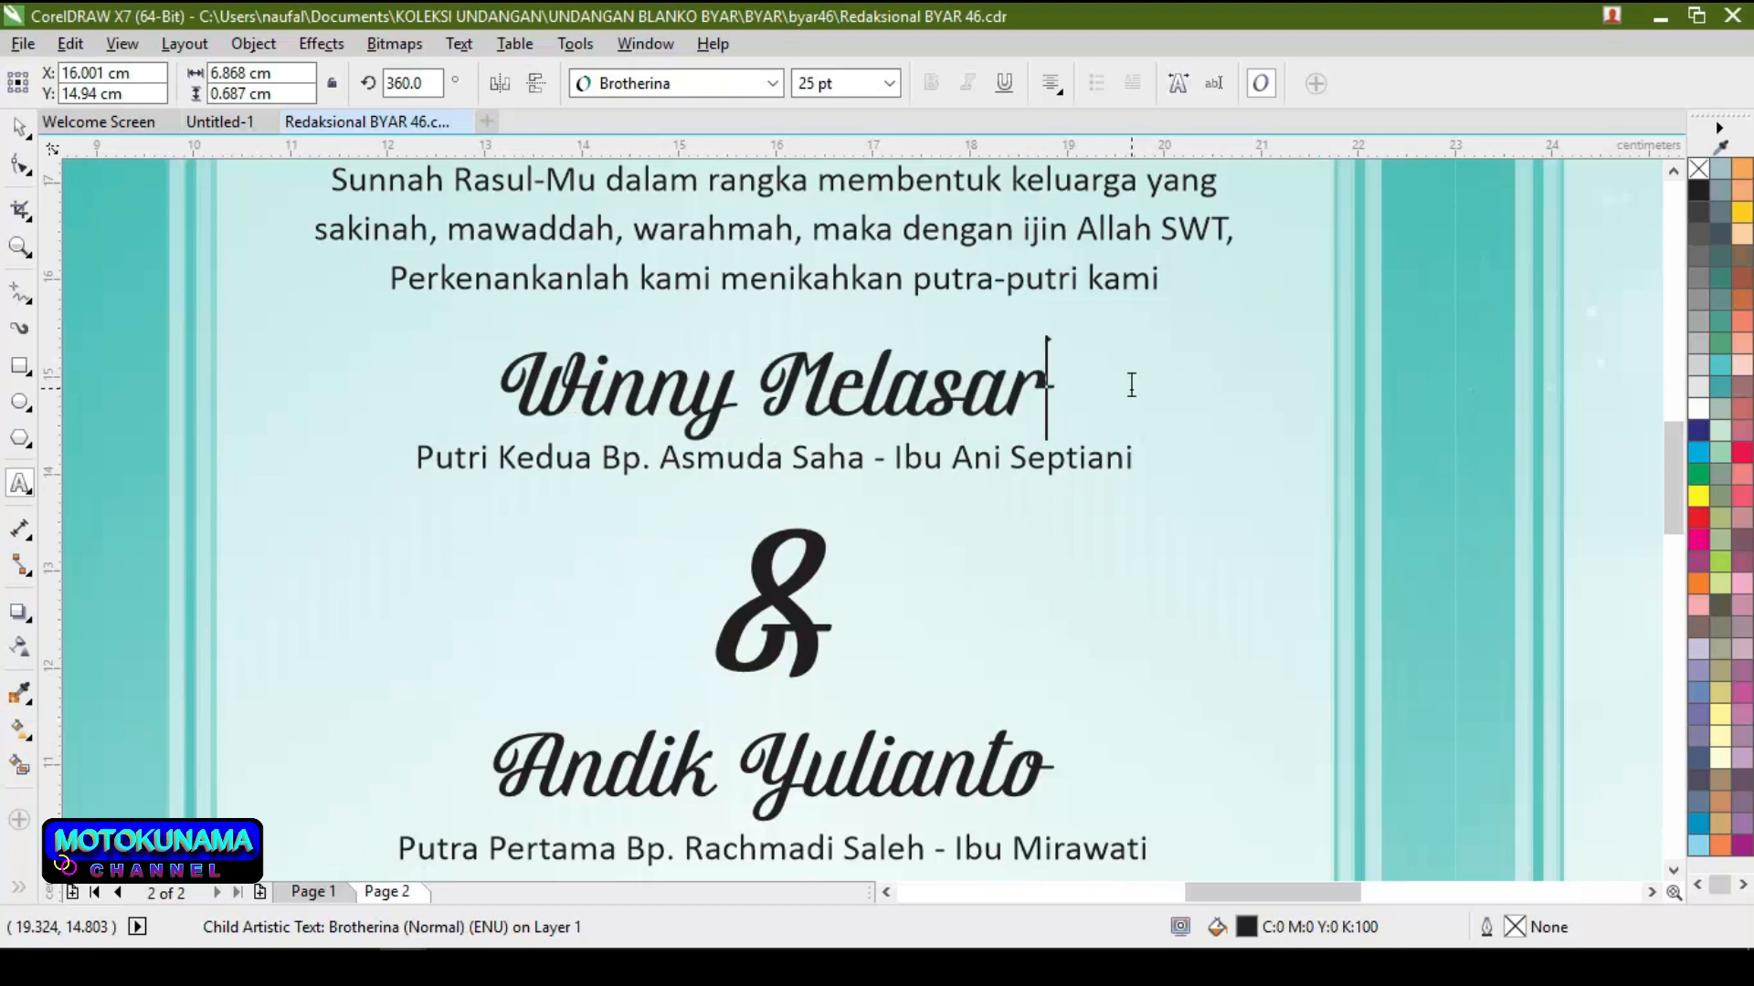
pyautogui.write('i')
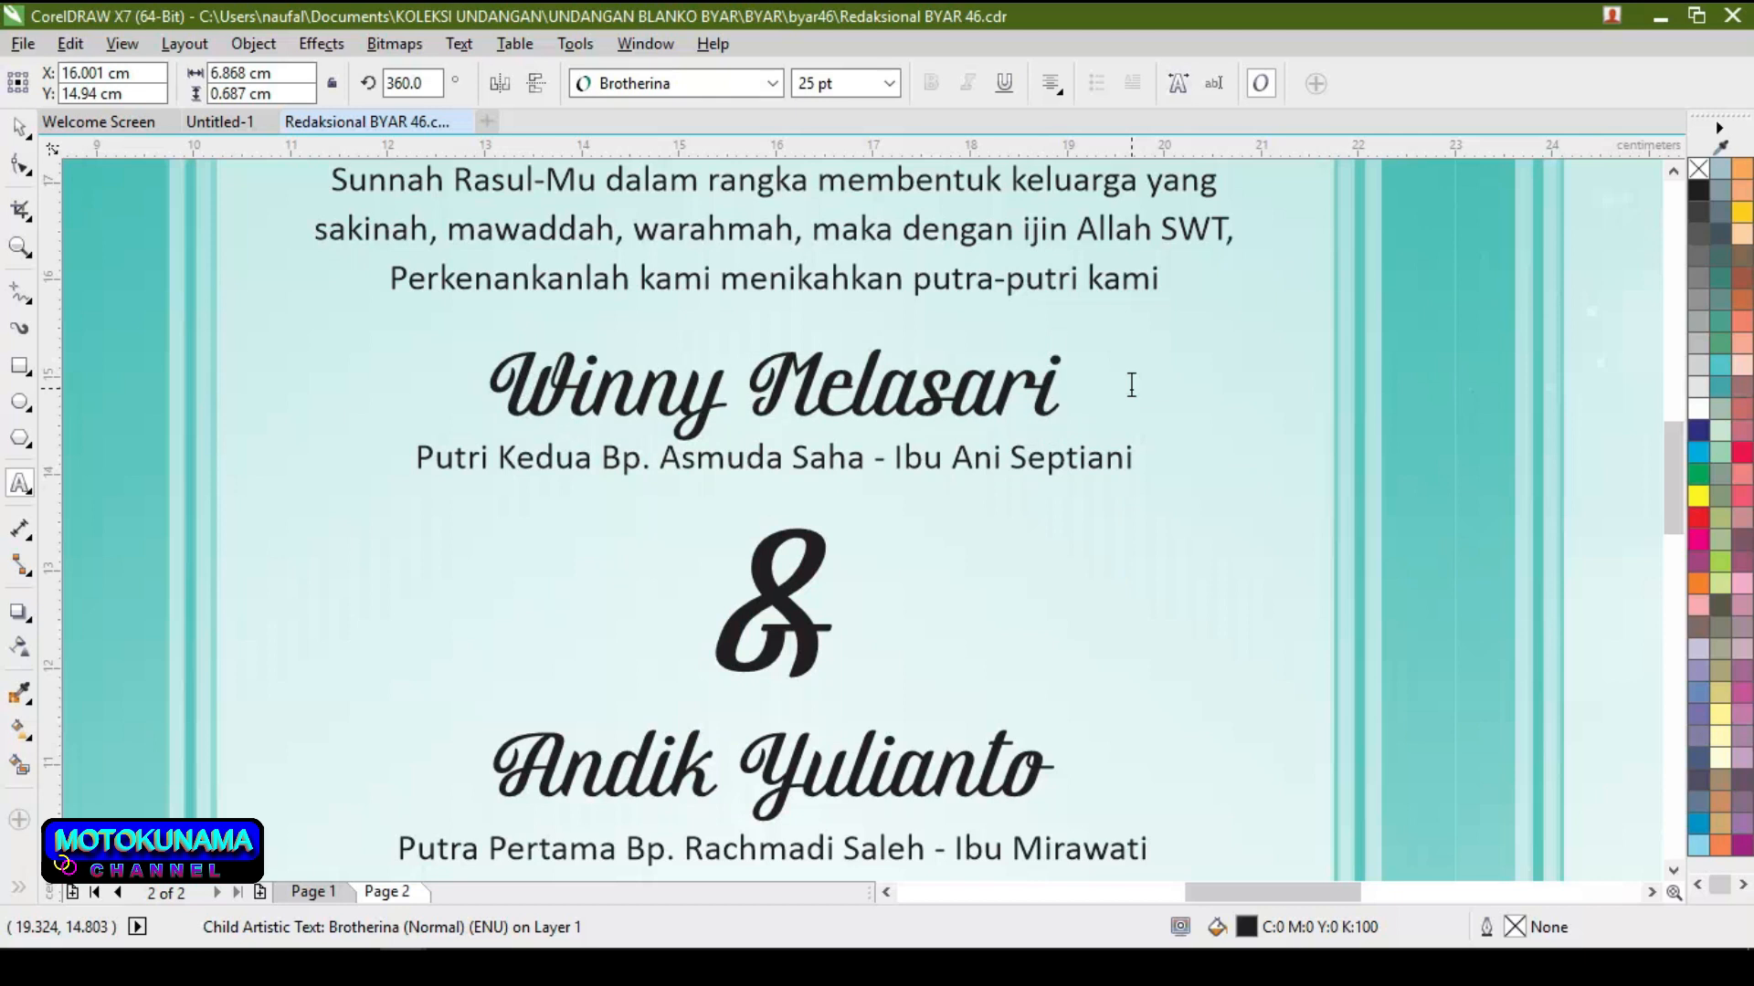
# Replace the bride's father's name after "Bp." in the "Putri Kedua" line with a new full name
pyautogui.click(864, 463)
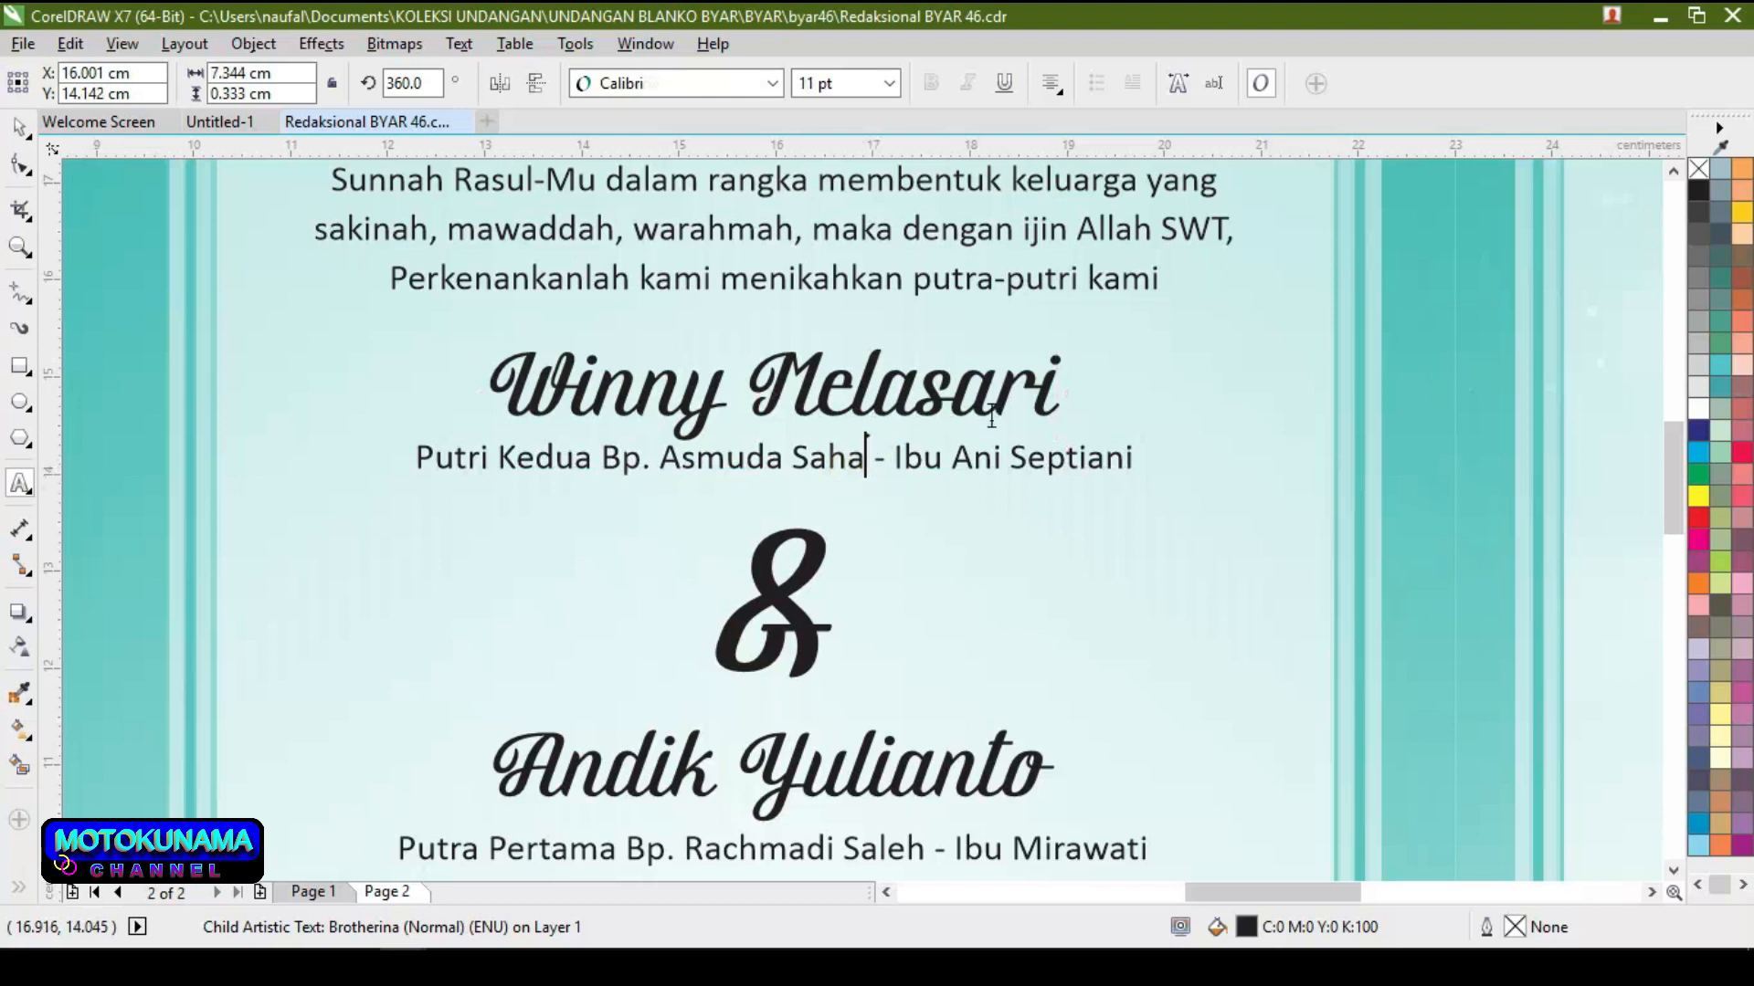
pyautogui.press('BackSpace')
pyautogui.press('BackSpace')
pyautogui.press('BackSpace')
pyautogui.press('BackSpace')
pyautogui.press('BackSpace')
pyautogui.press('BackSpace')
pyautogui.press('BackSpace')
pyautogui.press('BackSpace')
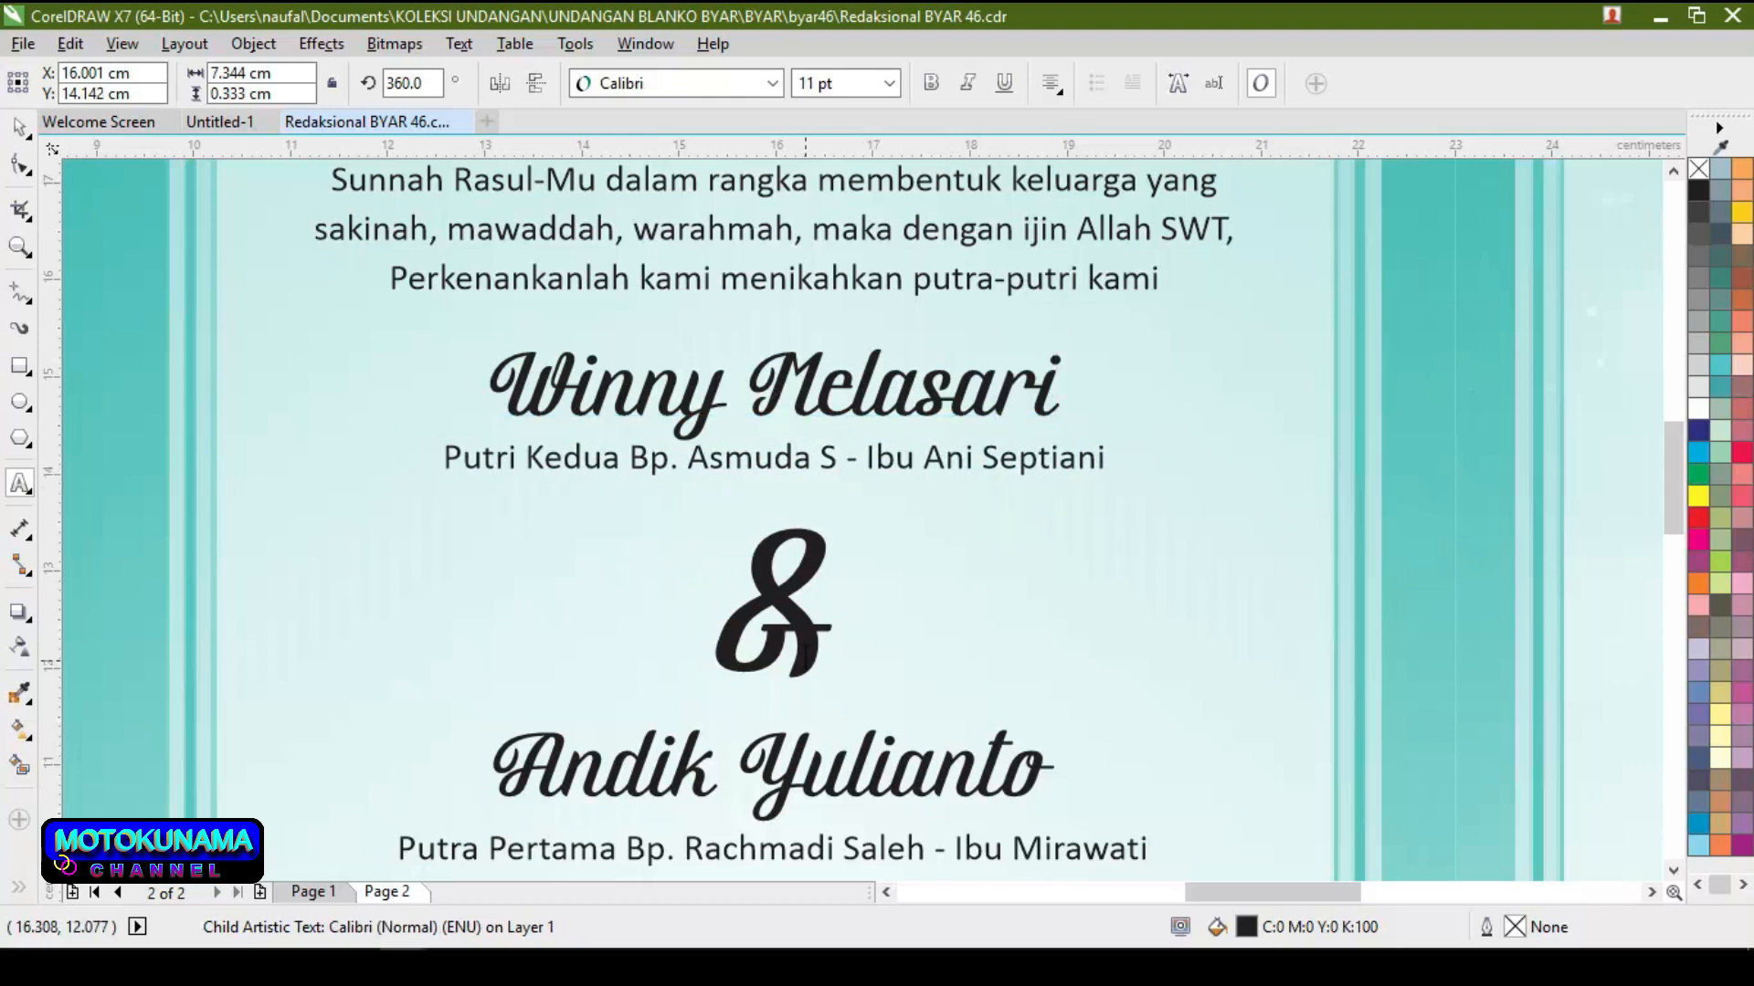
pyautogui.press('BackSpace')
pyautogui.press('BackSpace')
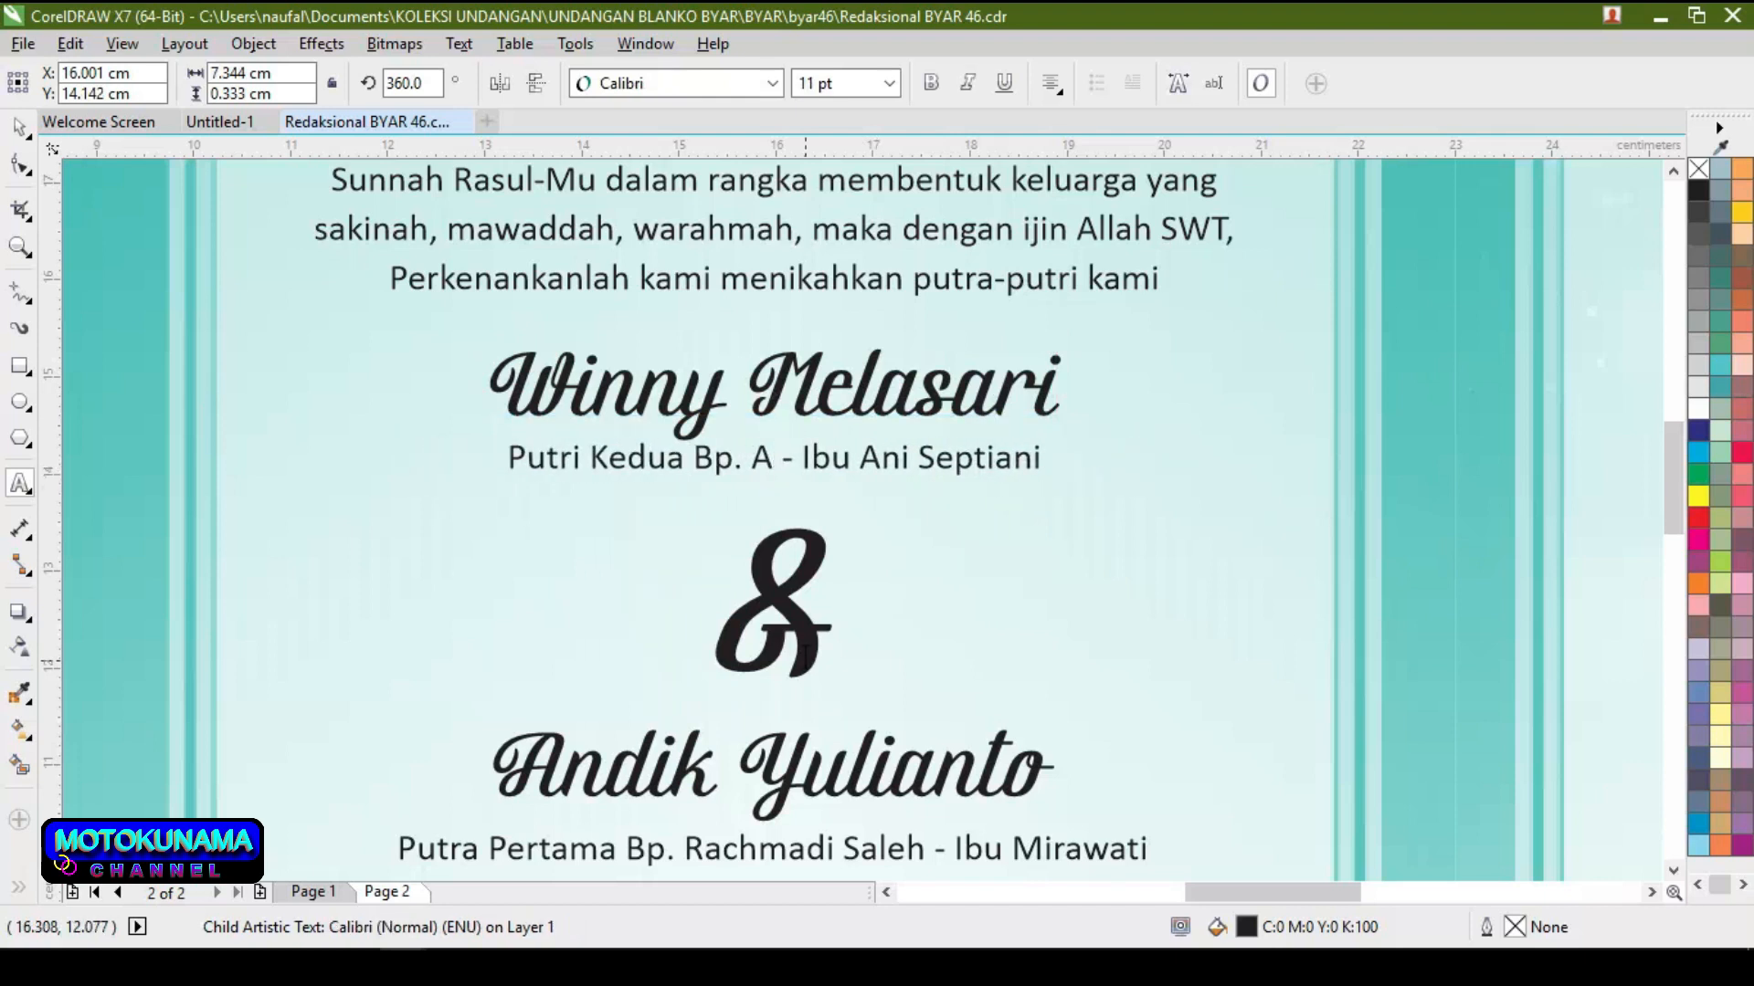
pyautogui.press('BackSpace')
pyautogui.write('a')
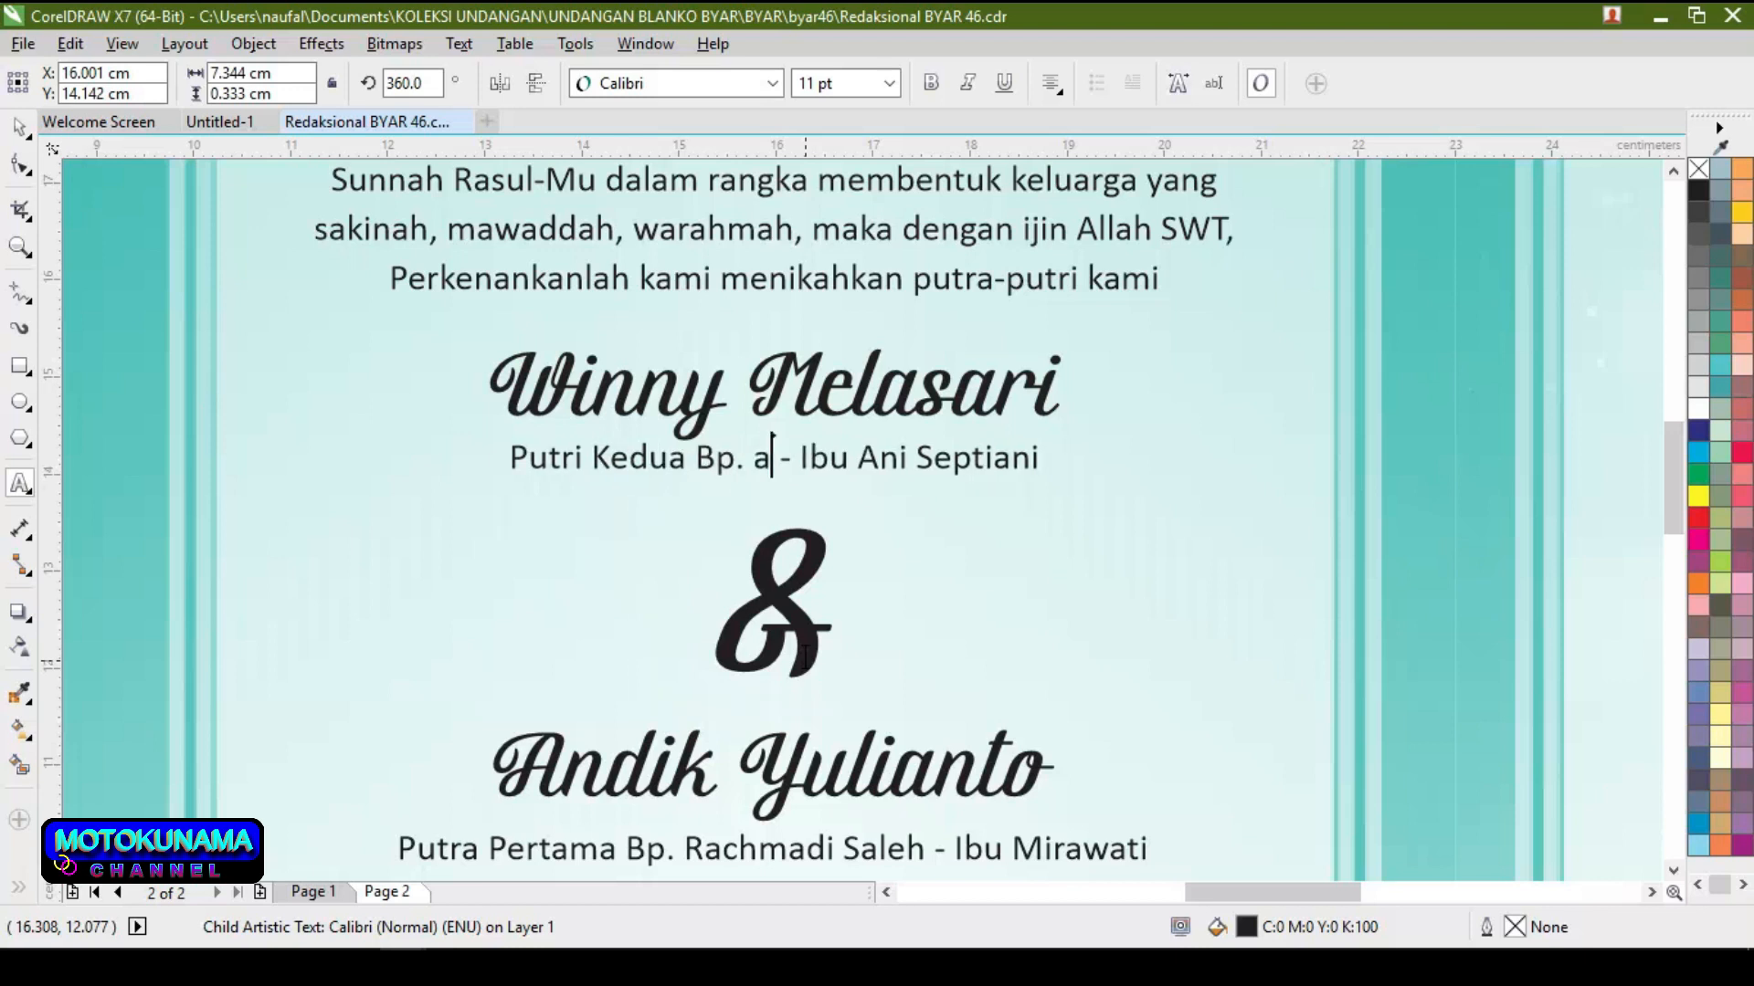
pyautogui.press('BackSpace')
pyautogui.write('A')
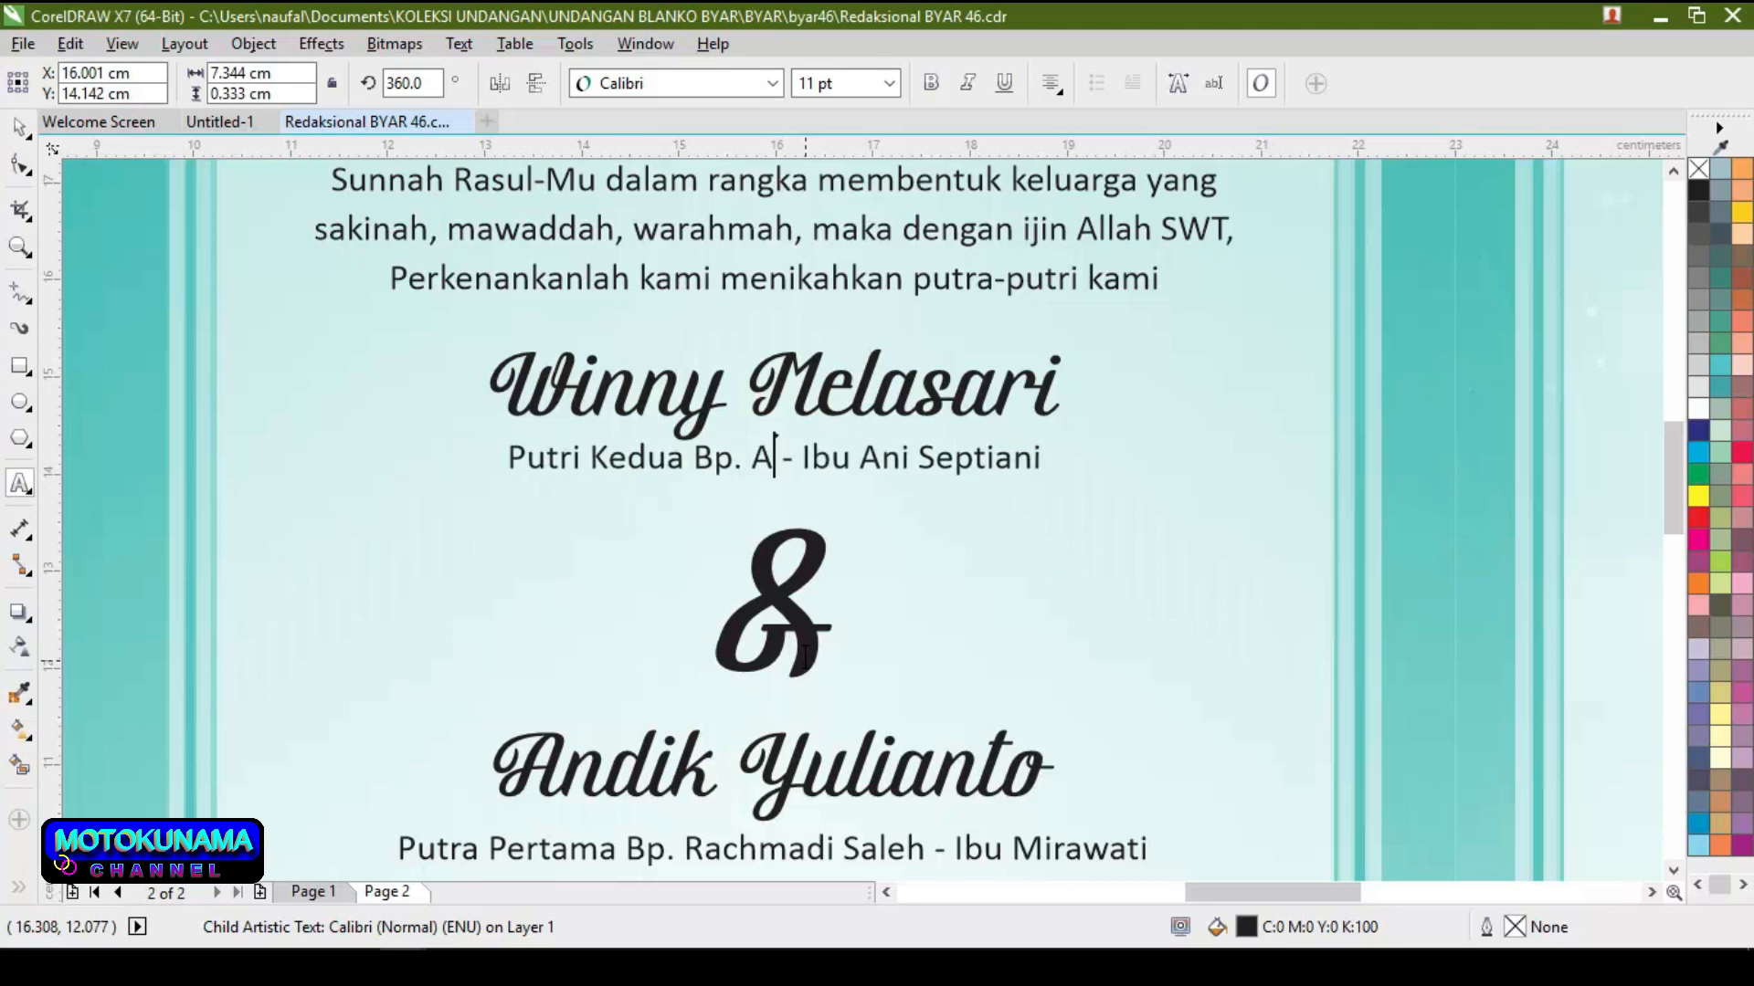
pyautogui.write('sep ')
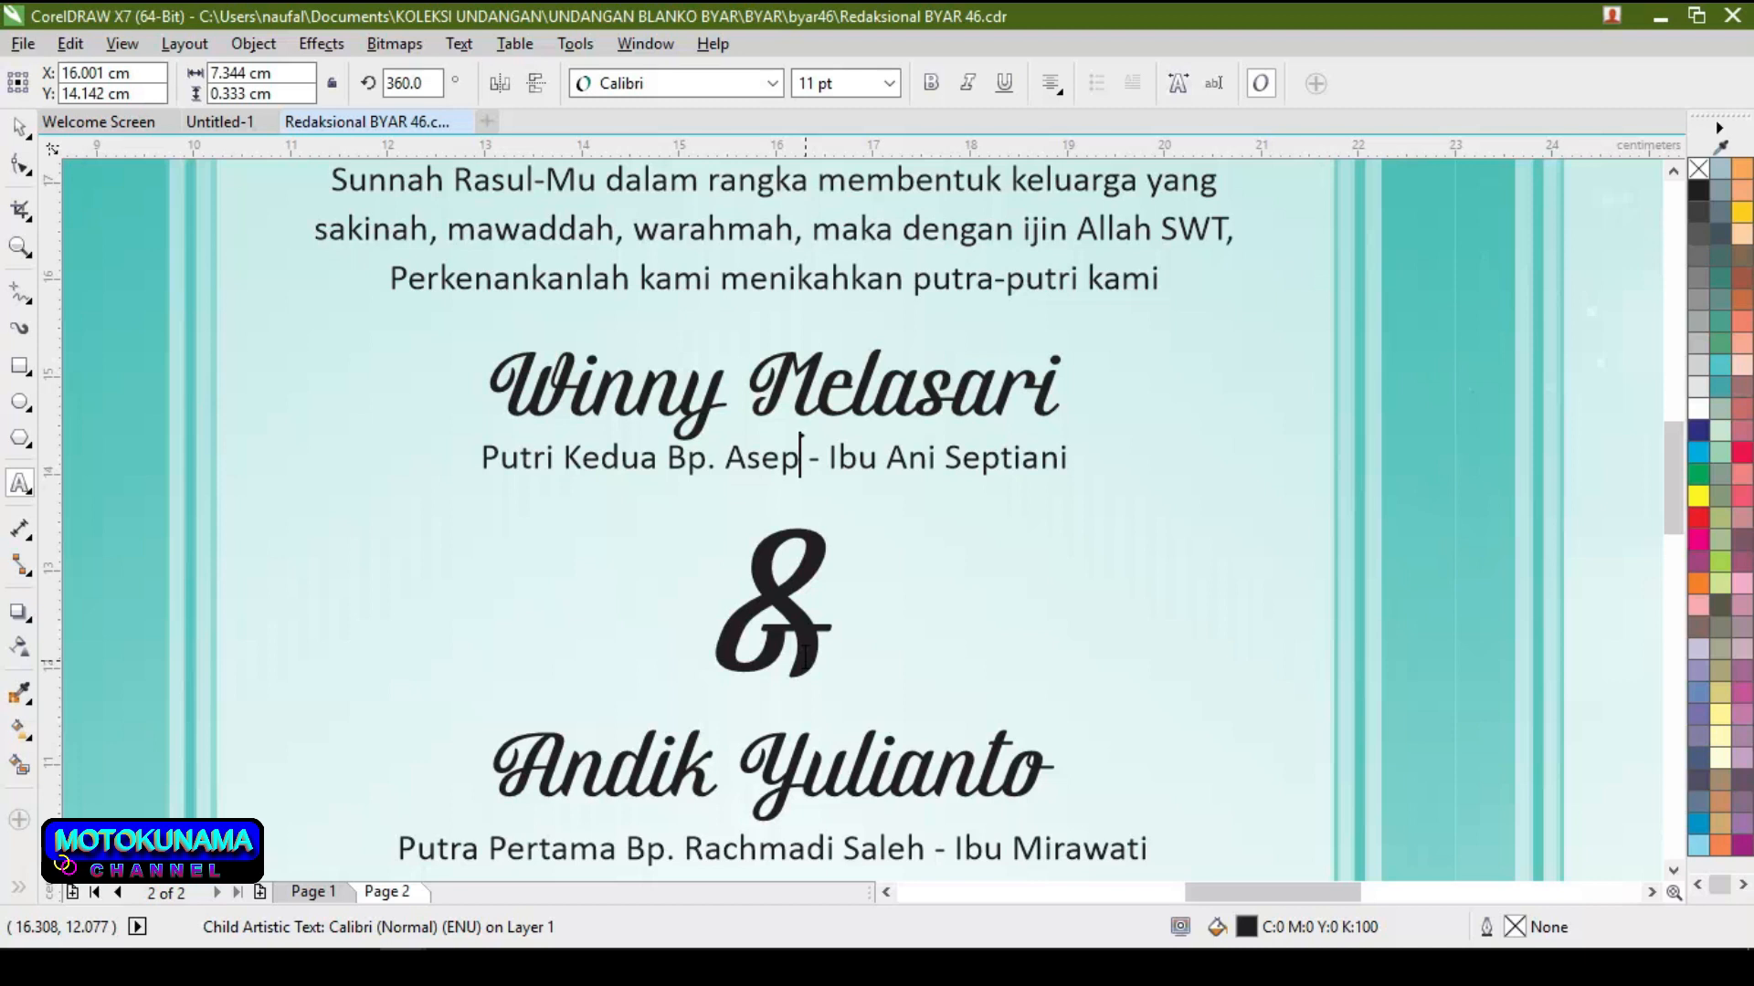
pyautogui.write('Sunand')
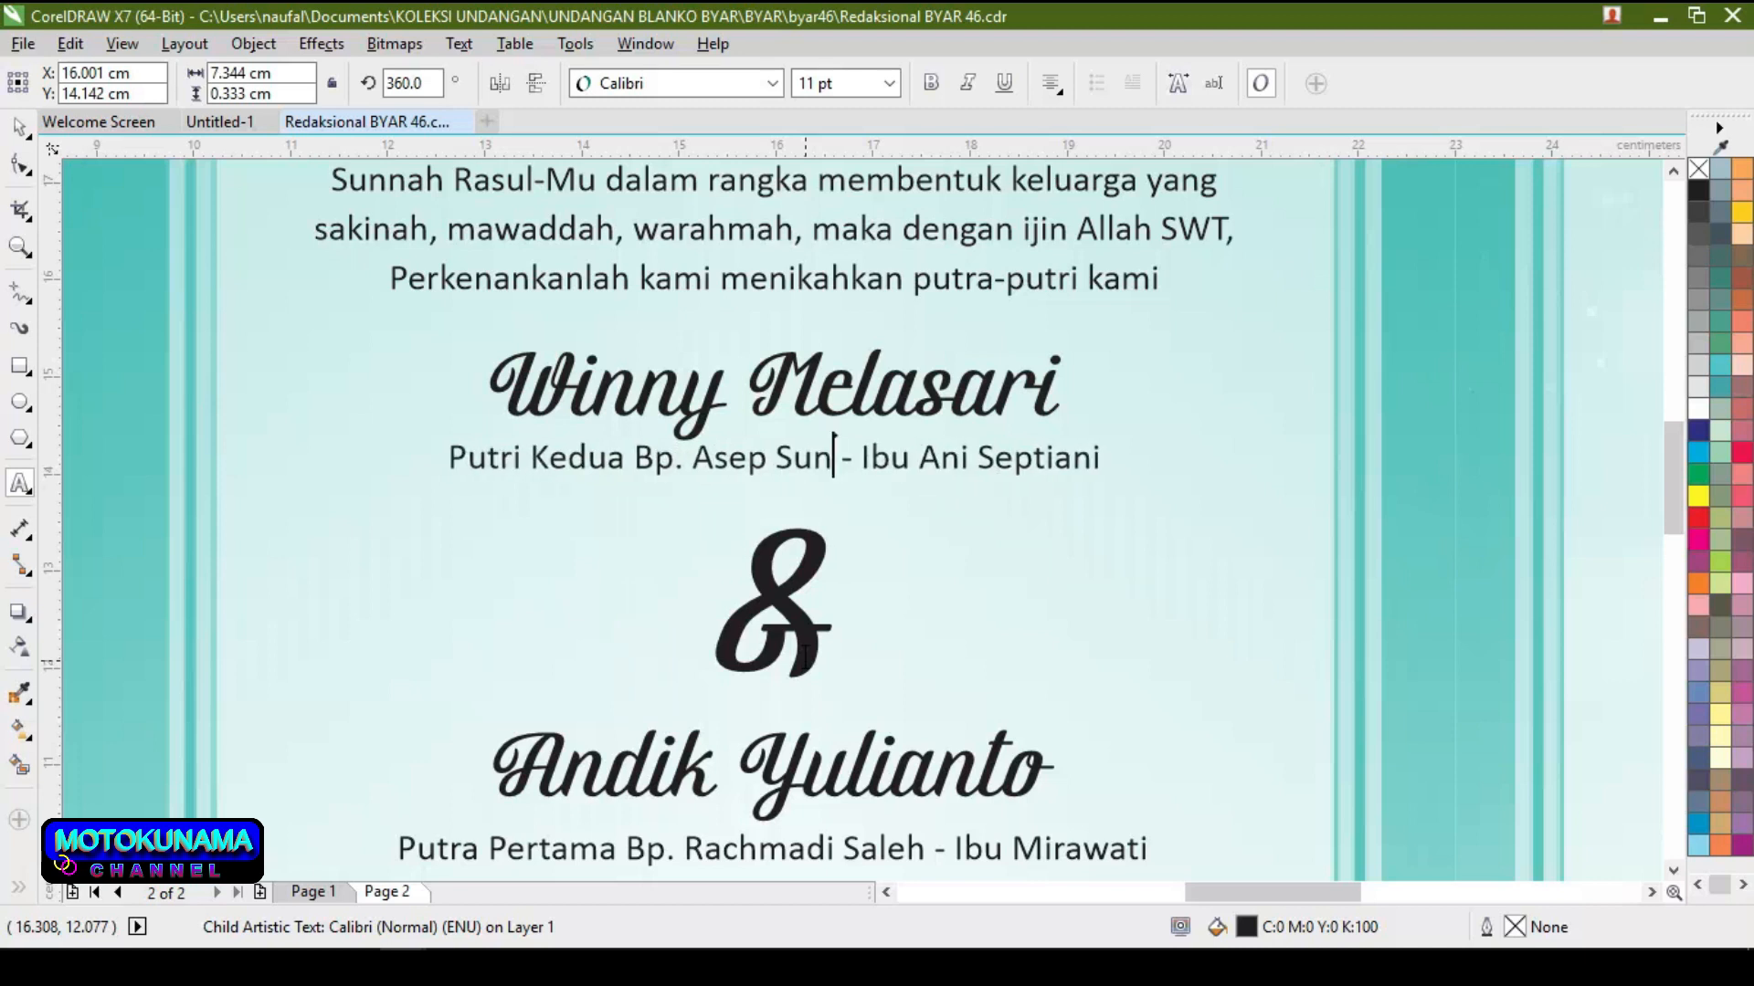
pyautogui.write('ar')
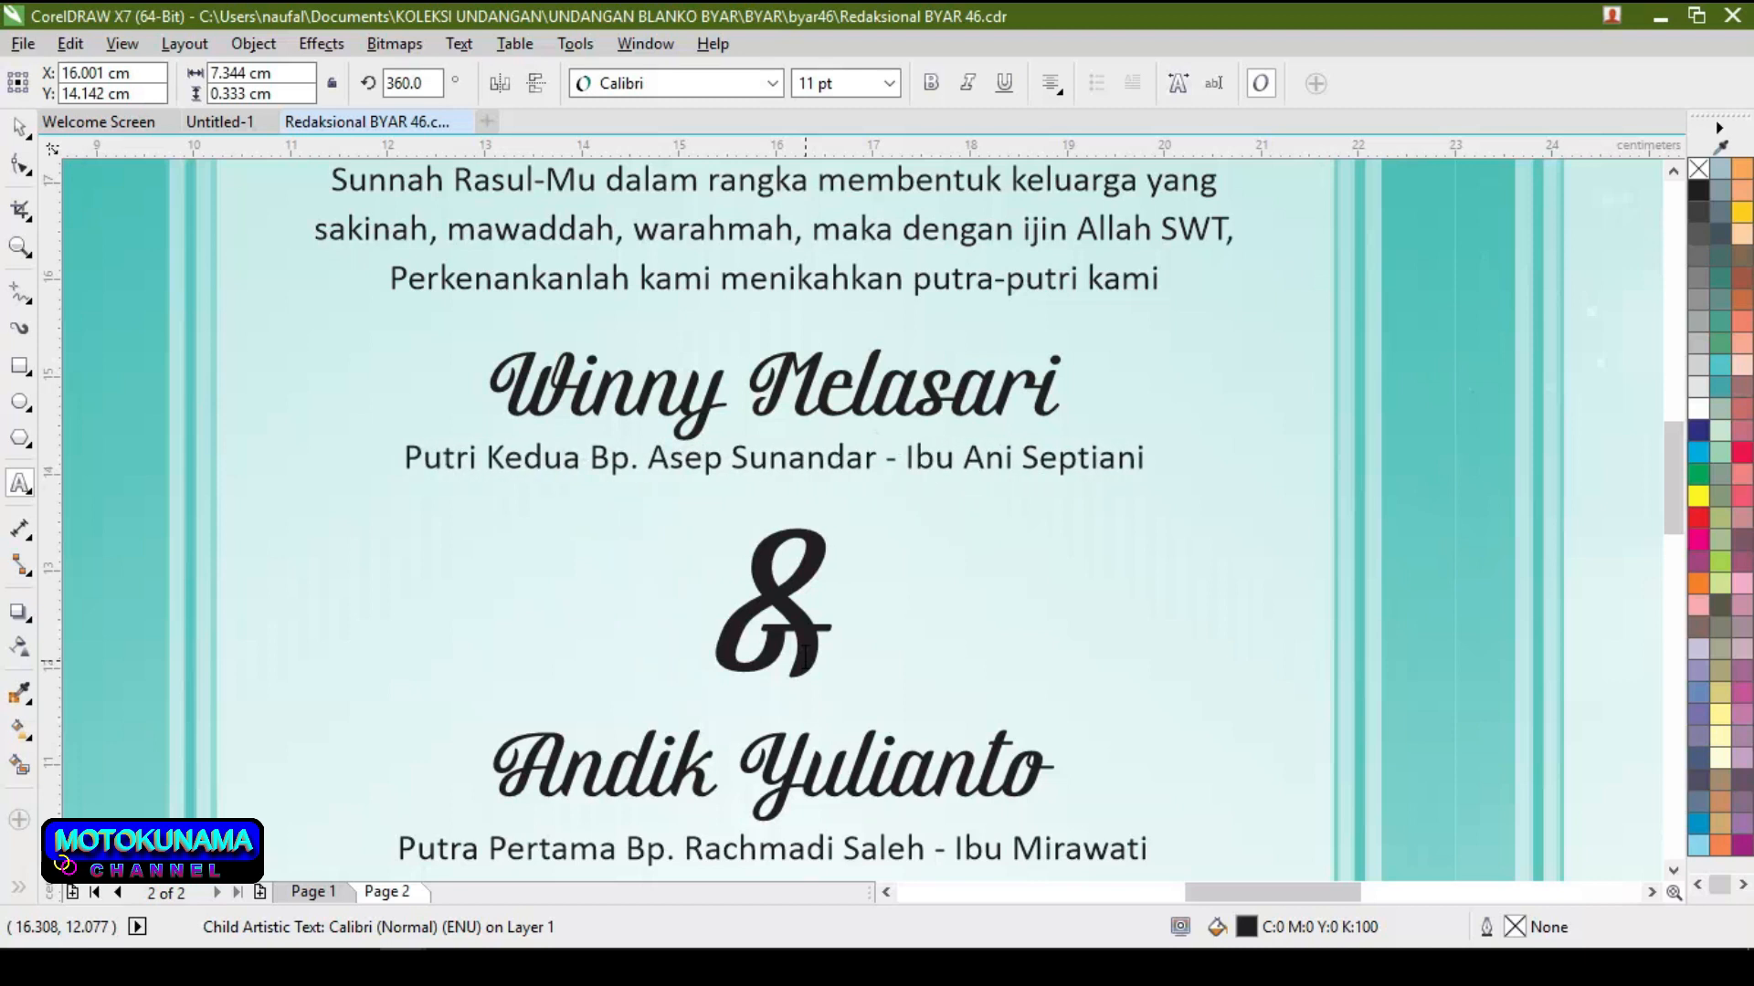
pyautogui.press('Escape')
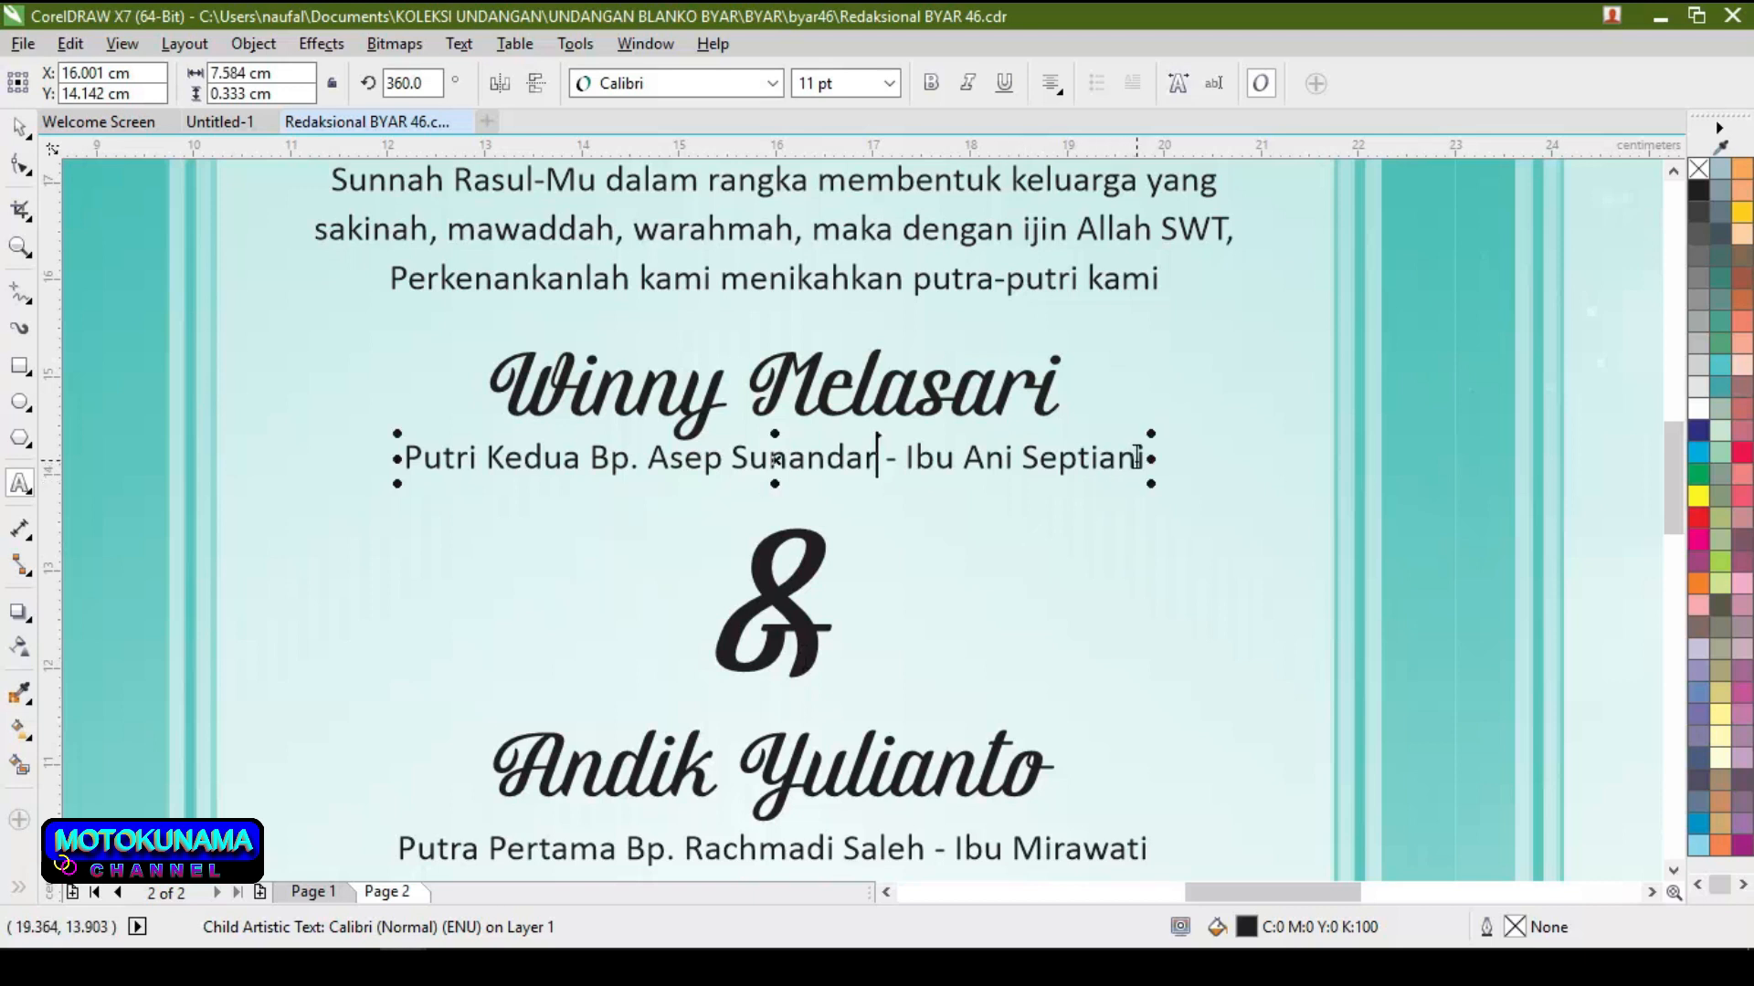
# Replace the bride's mother's name after "Ibu" in the "Putri Kedua" line with a new name
pyautogui.click(1145, 461)
pyautogui.press('BackSpace')
pyautogui.press('BackSpace')
pyautogui.press('BackSpace')
pyautogui.press('BackSpace')
pyautogui.press('BackSpace')
pyautogui.press('BackSpace')
pyautogui.press('BackSpace')
pyautogui.press('BackSpace')
pyautogui.press('BackSpace')
pyautogui.press('BackSpace')
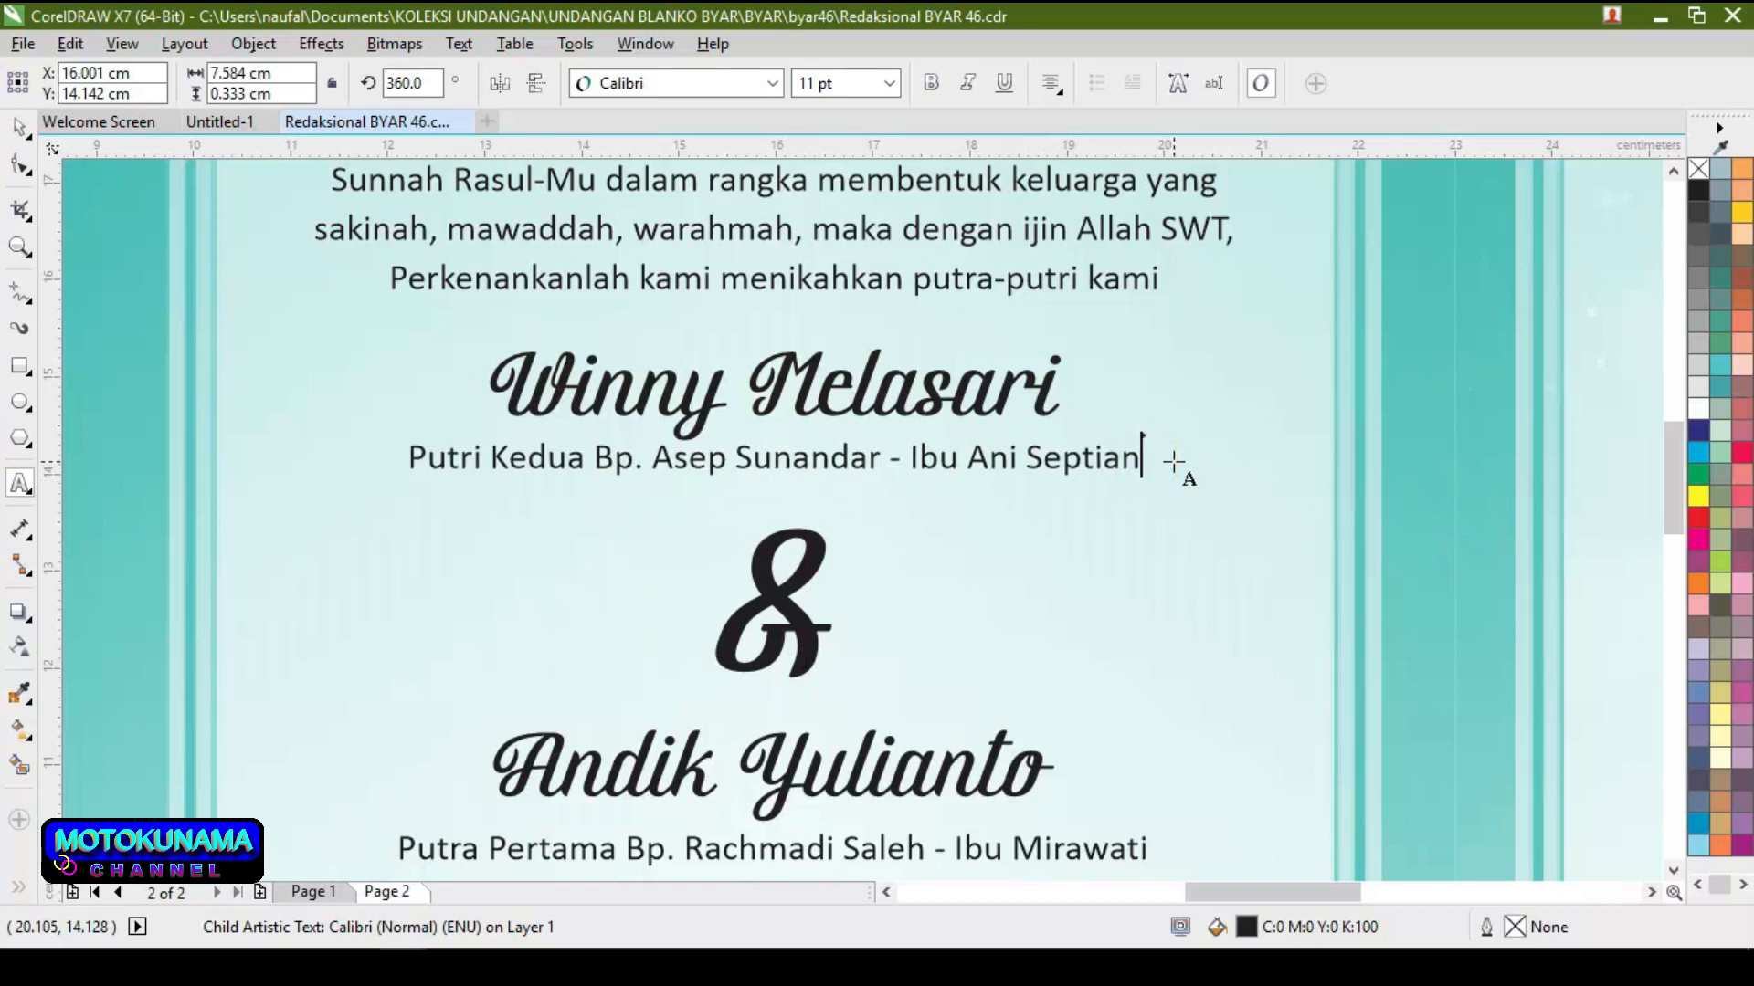
pyautogui.press('BackSpace')
pyautogui.press('BackSpace')
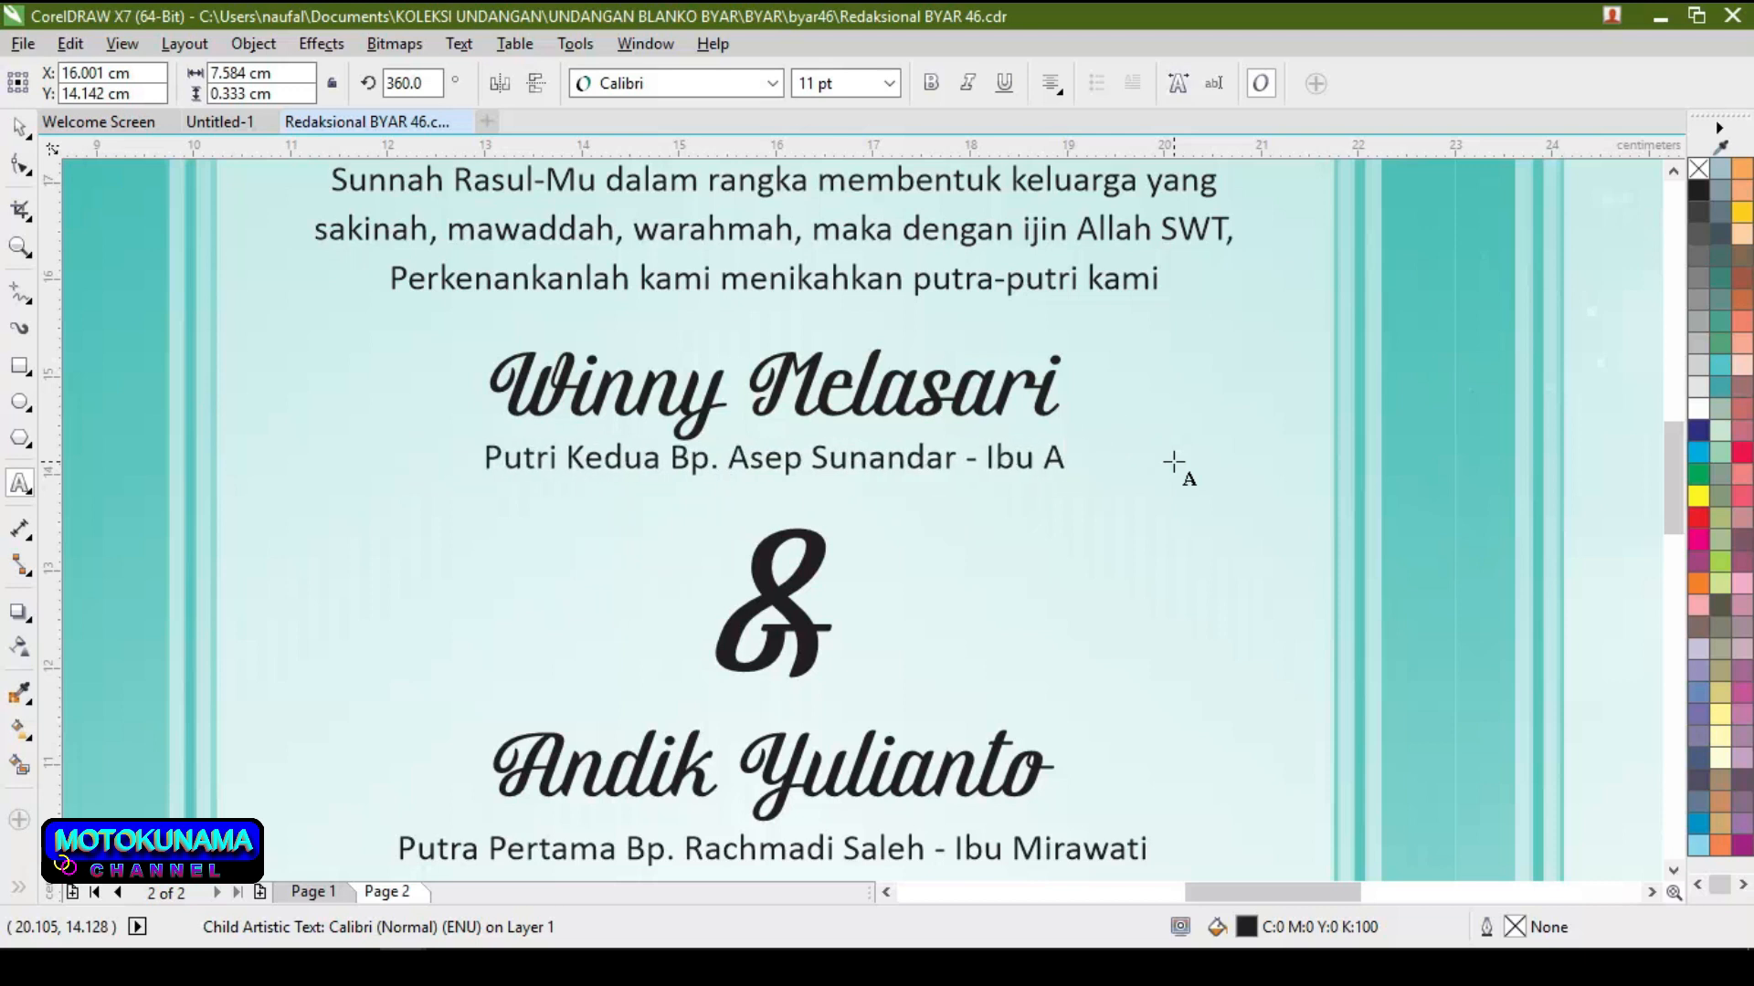
pyautogui.write('Ayuni')
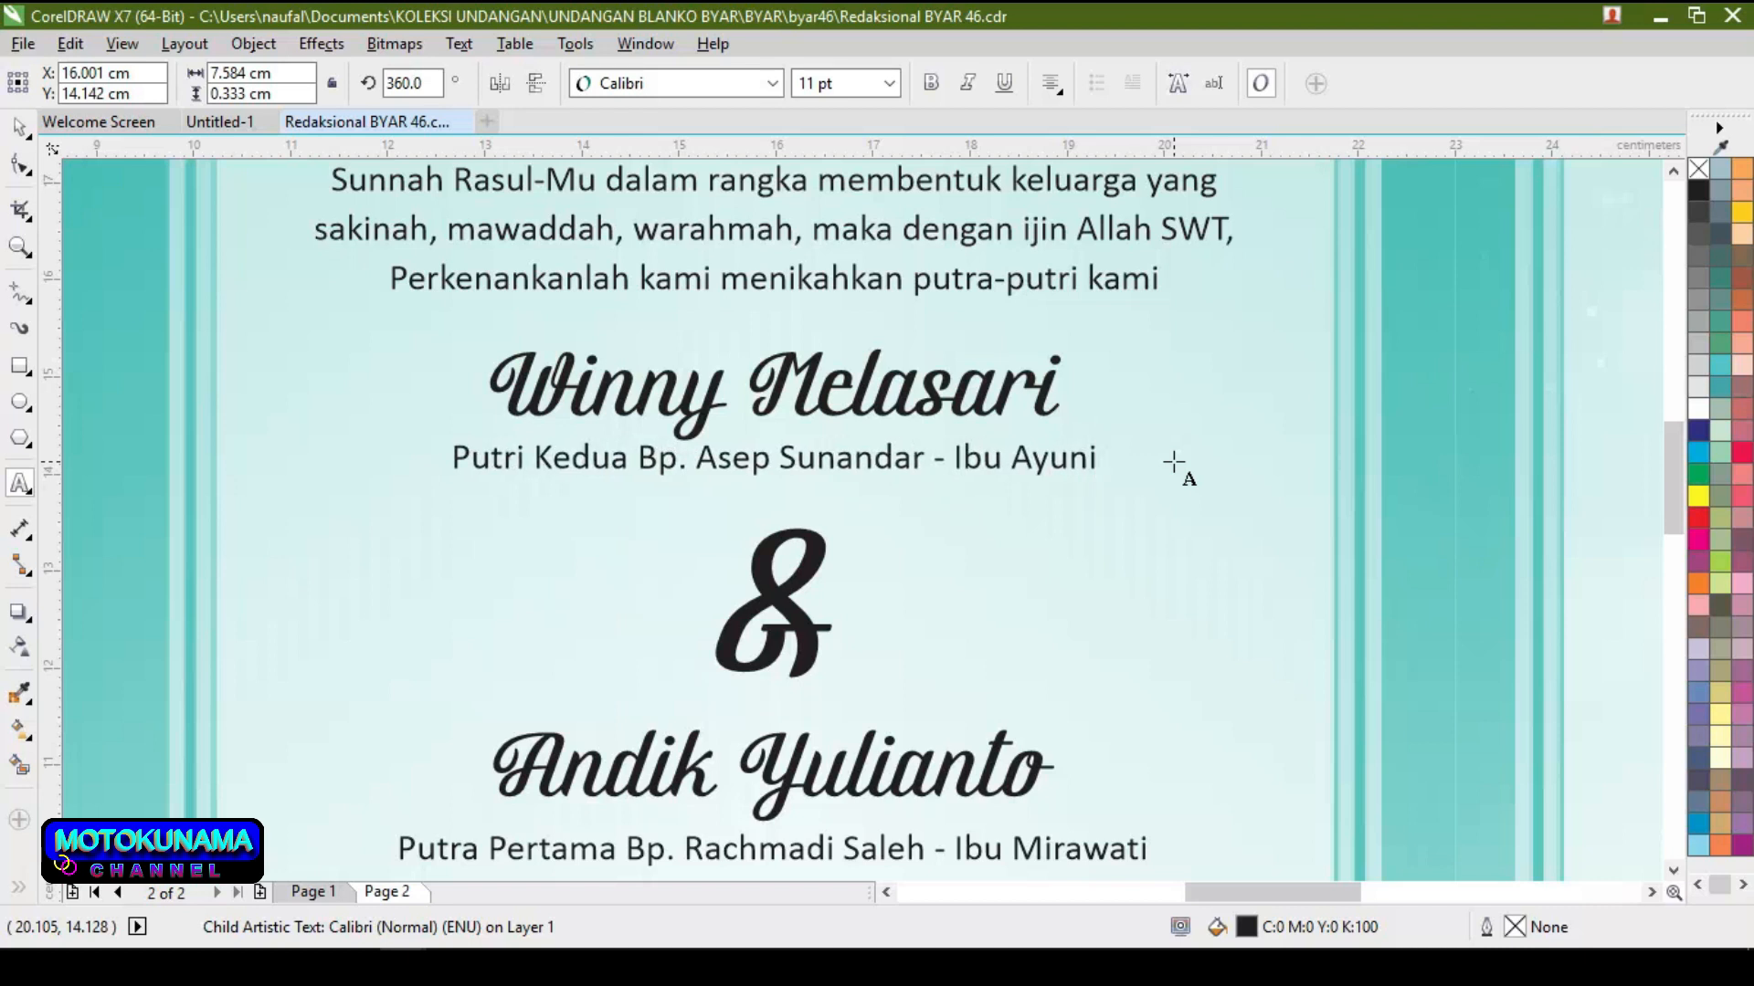
# Replace the groom's full name above the "Putra Pertama" line with a new full name
pyautogui.click(1034, 762)
pyautogui.press('BackSpace')
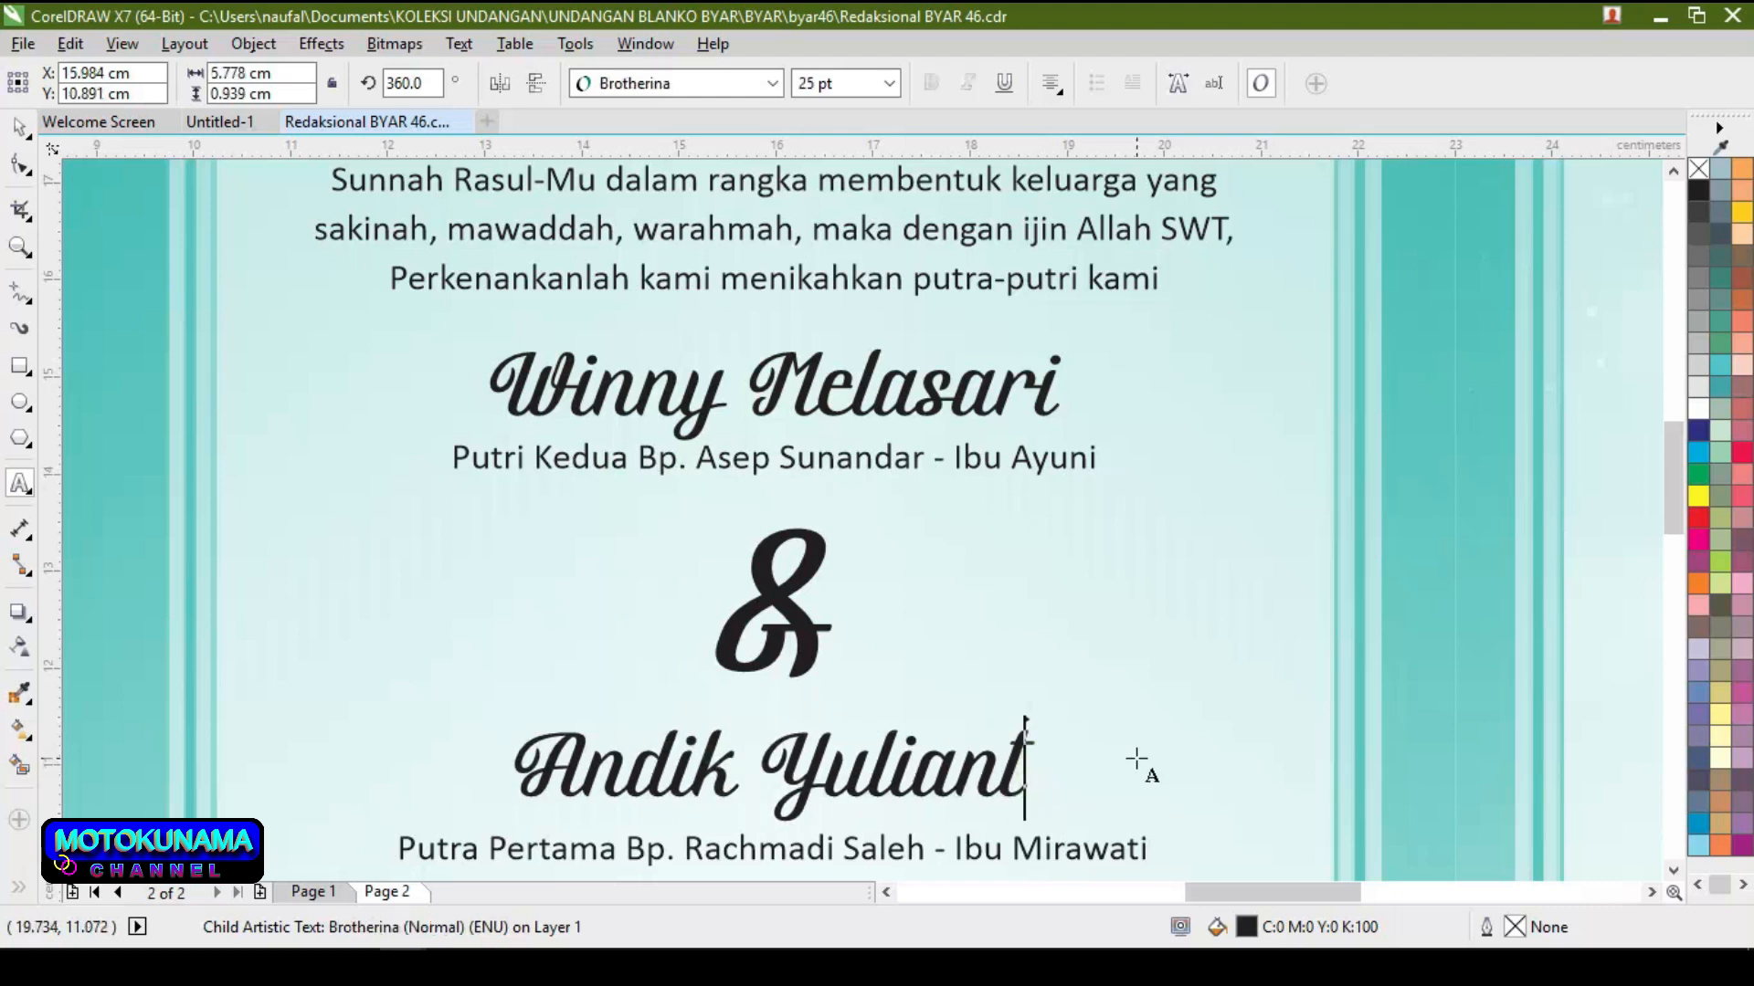
pyautogui.press('BackSpace')
pyautogui.press('BackSpace')
pyautogui.press('BackSpace')
pyautogui.press('BackSpace')
pyautogui.press('BackSpace')
pyautogui.press('BackSpace')
pyautogui.press('BackSpace')
pyautogui.press('BackSpace')
pyautogui.press('BackSpace')
pyautogui.press('BackSpace')
pyautogui.press('BackSpace')
pyautogui.press('BackSpace')
pyautogui.press('BackSpace')
pyautogui.write('Dav')
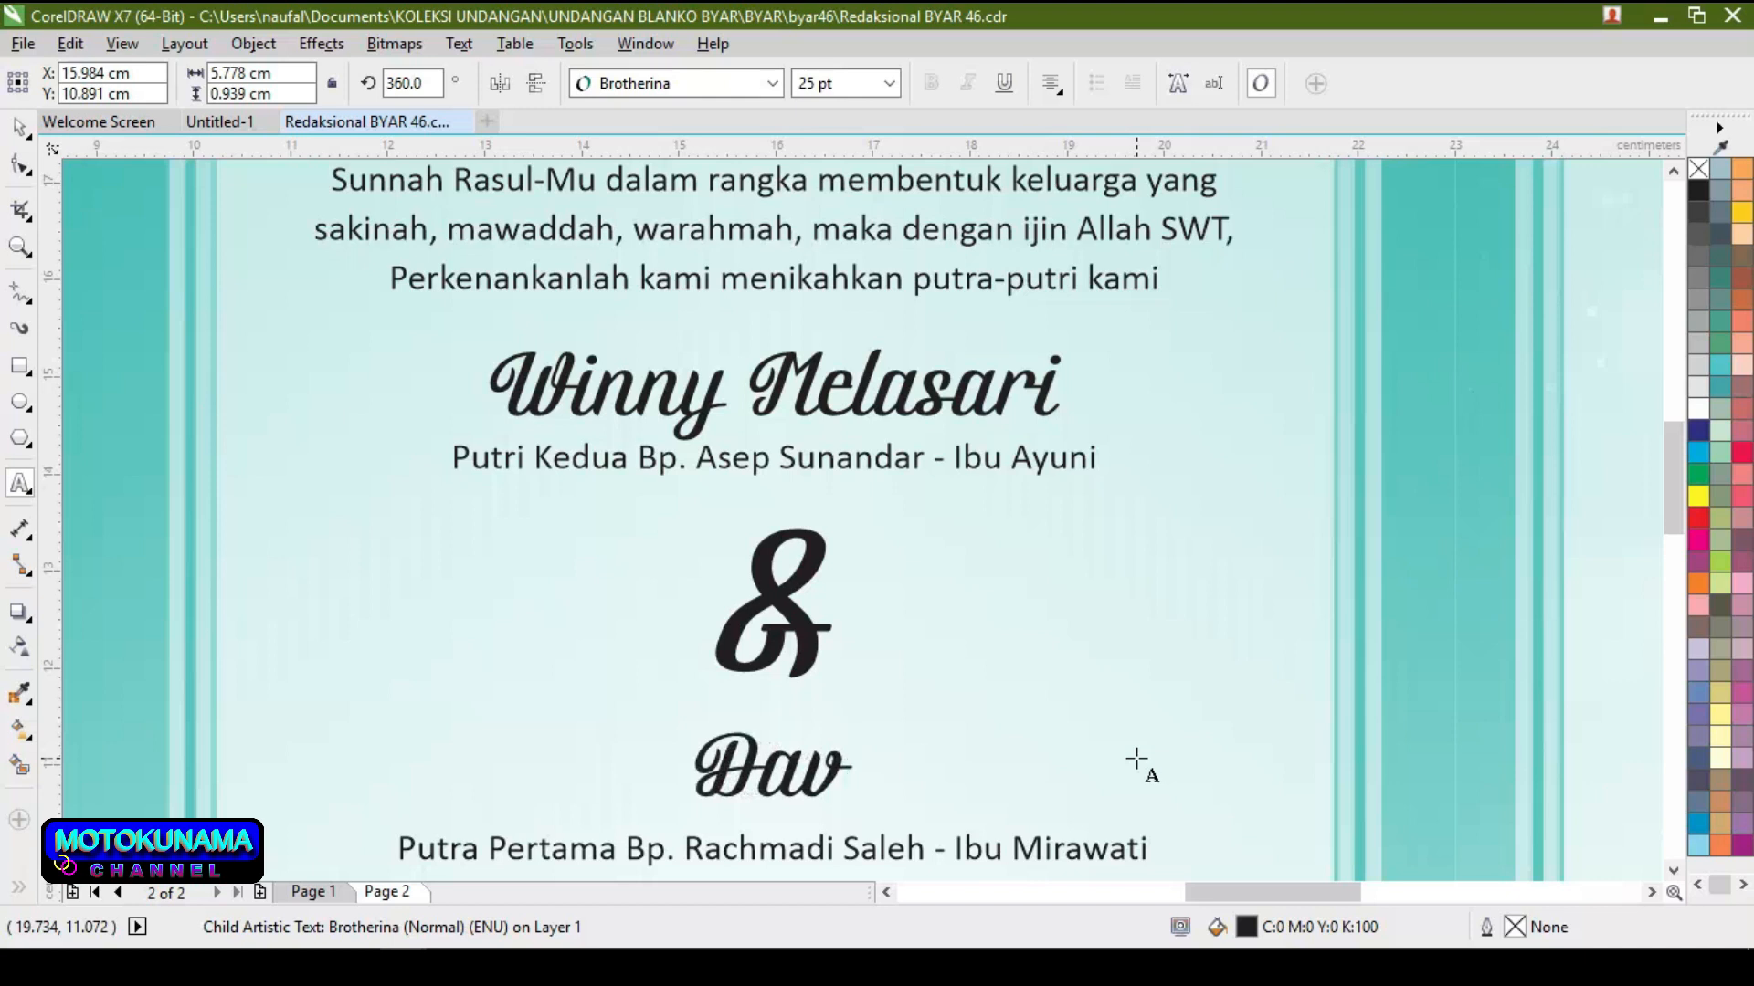
pyautogui.write('id R')
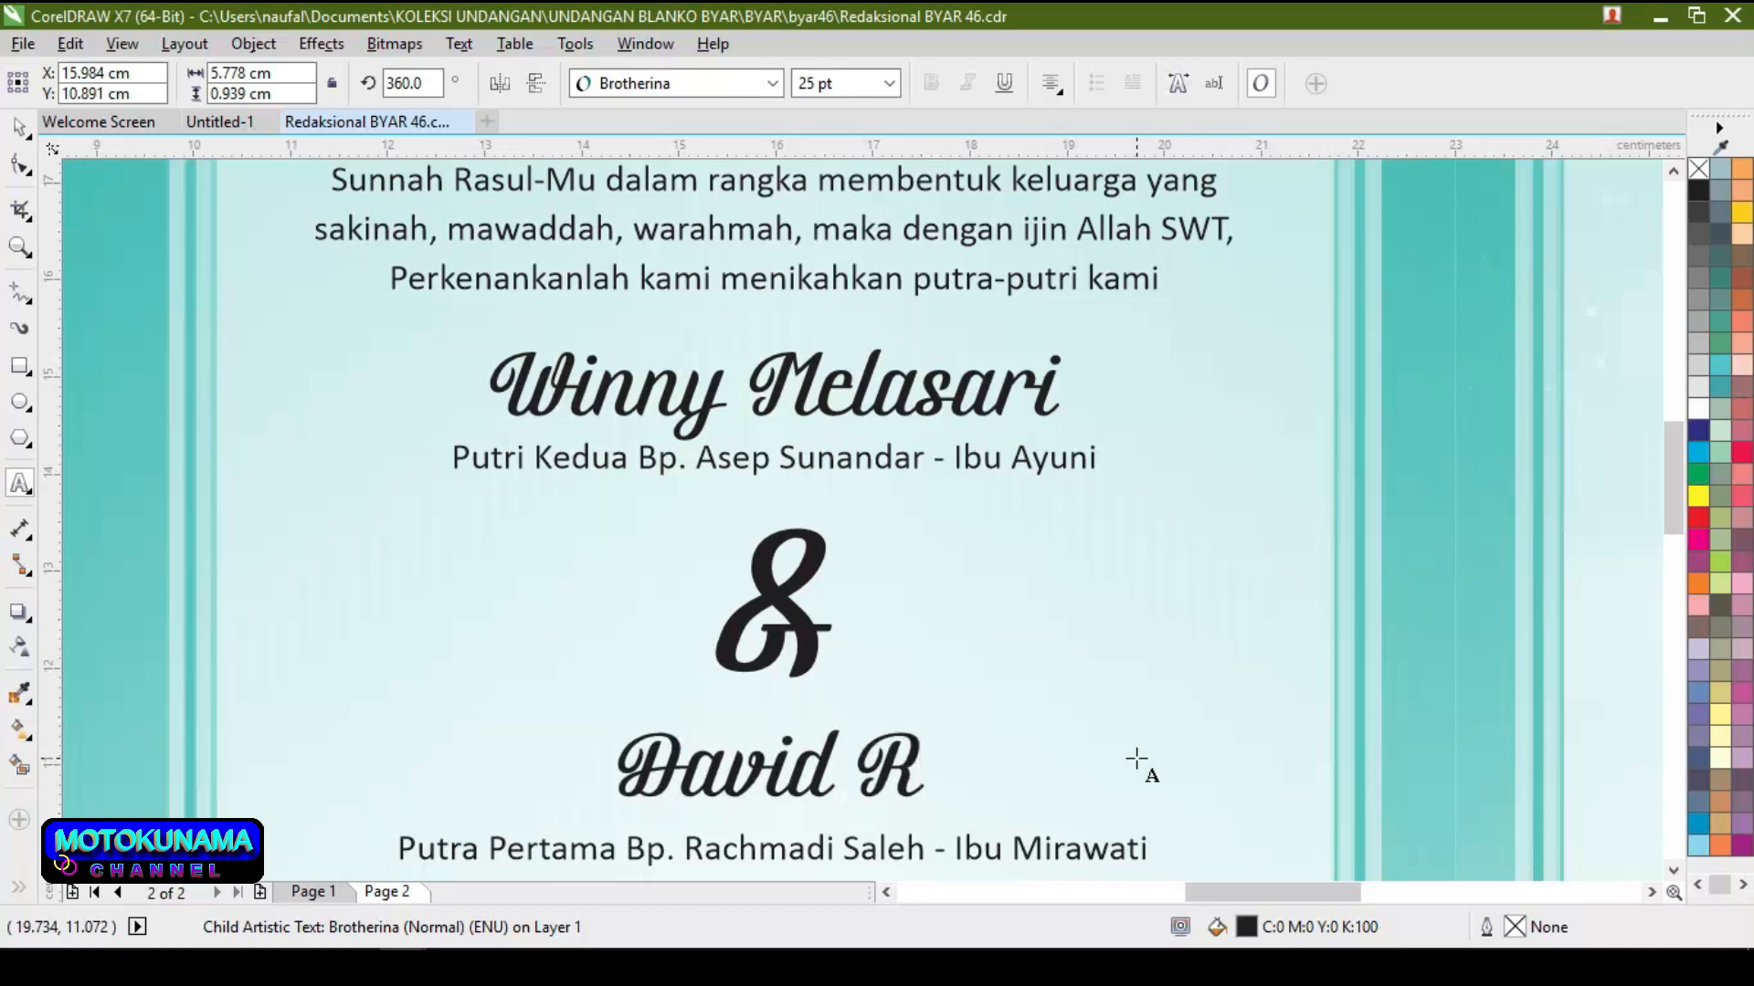
pyautogui.write('ichardo')
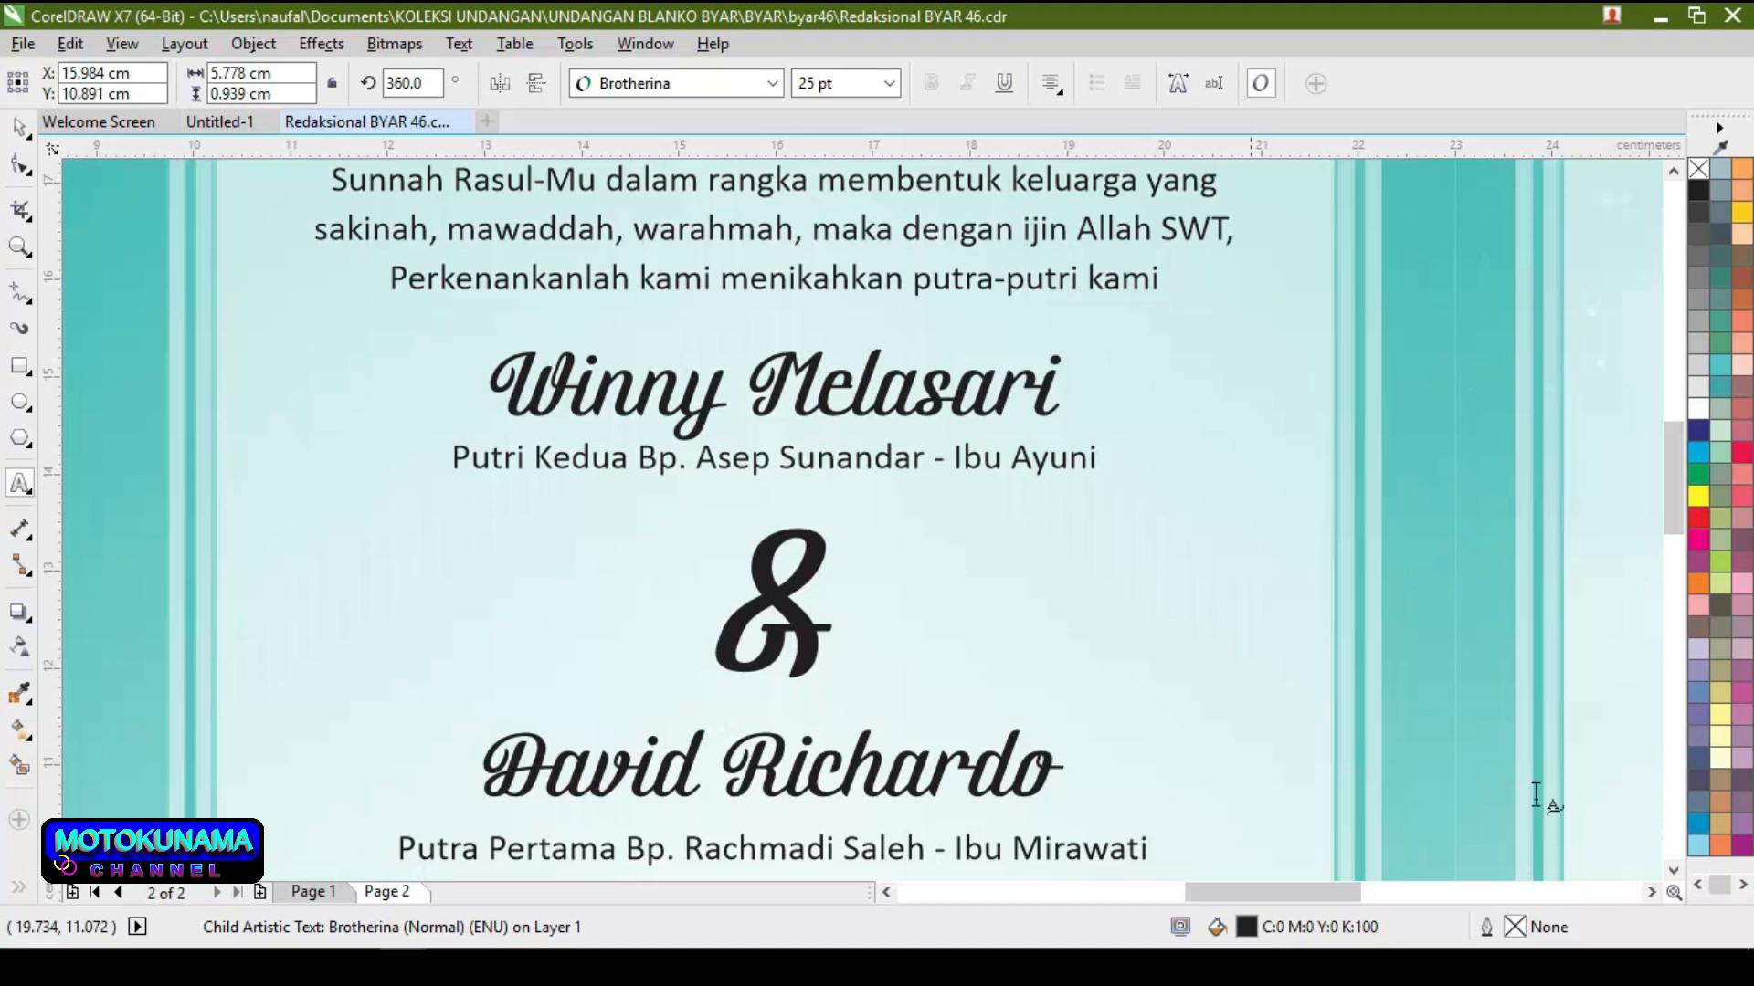
# Replace the groom's mother's name after "Ibu" in the "Putra Pertama" line with a new name
pyautogui.click(1671, 869)
pyautogui.scroll(-3, 1667, 868)
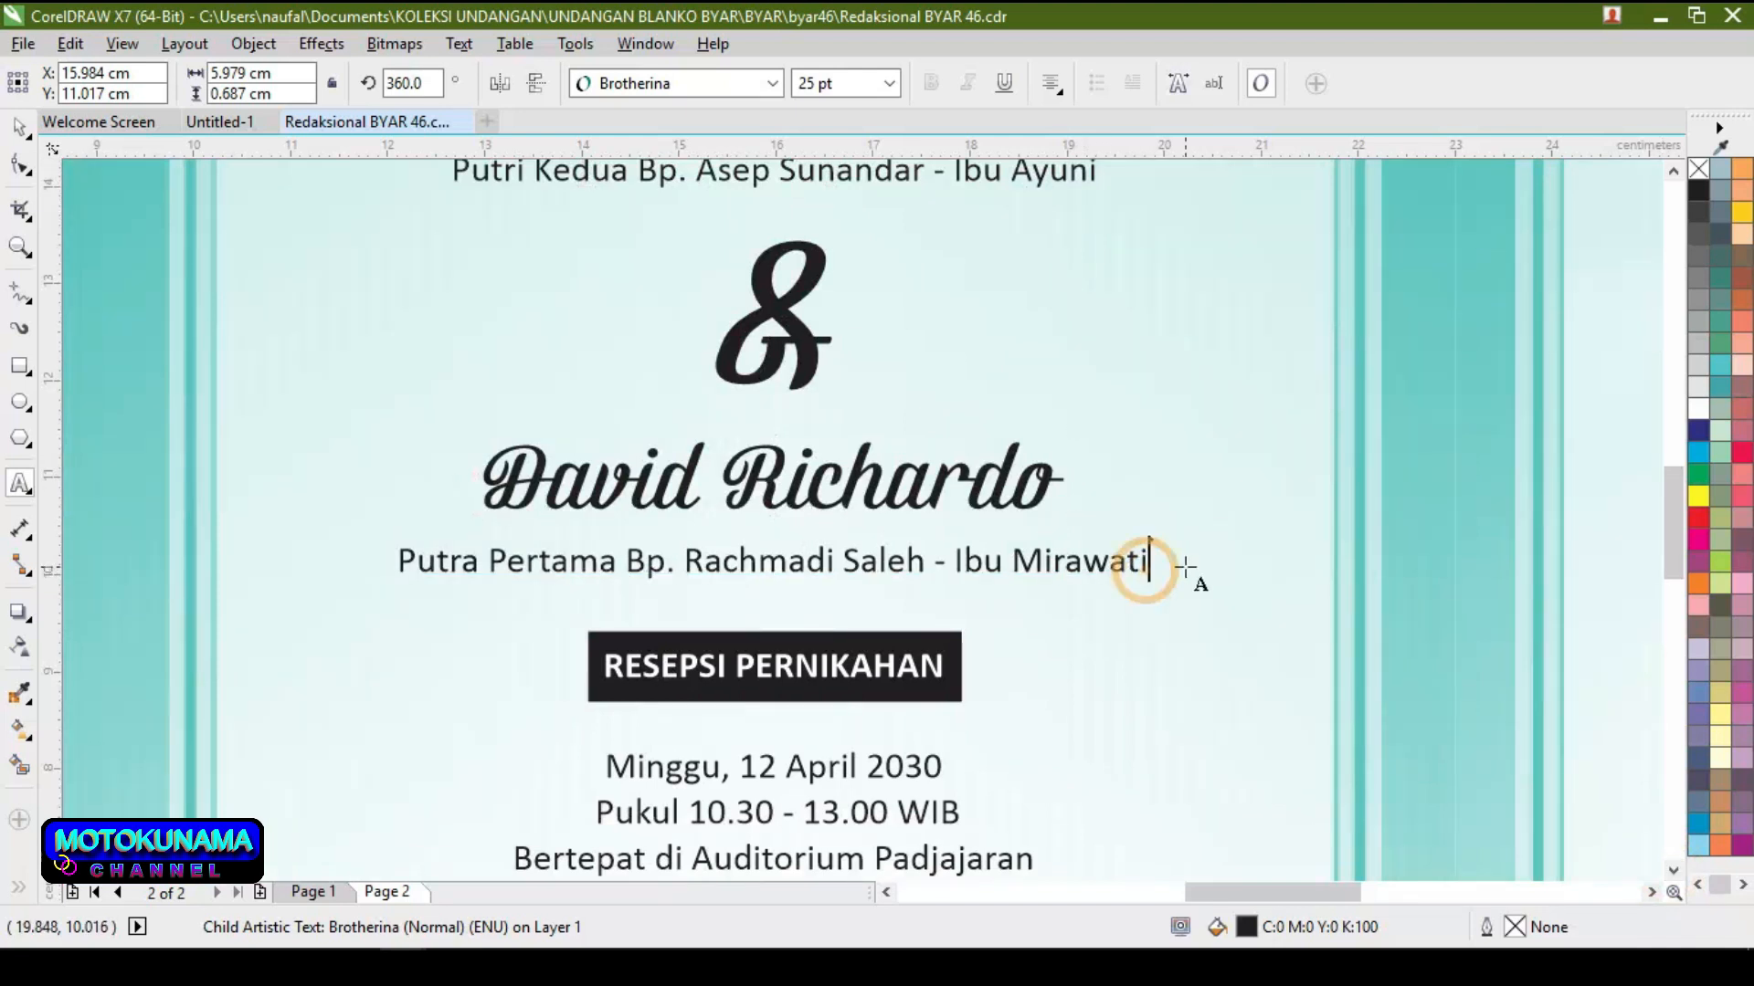
pyautogui.click(1147, 565)
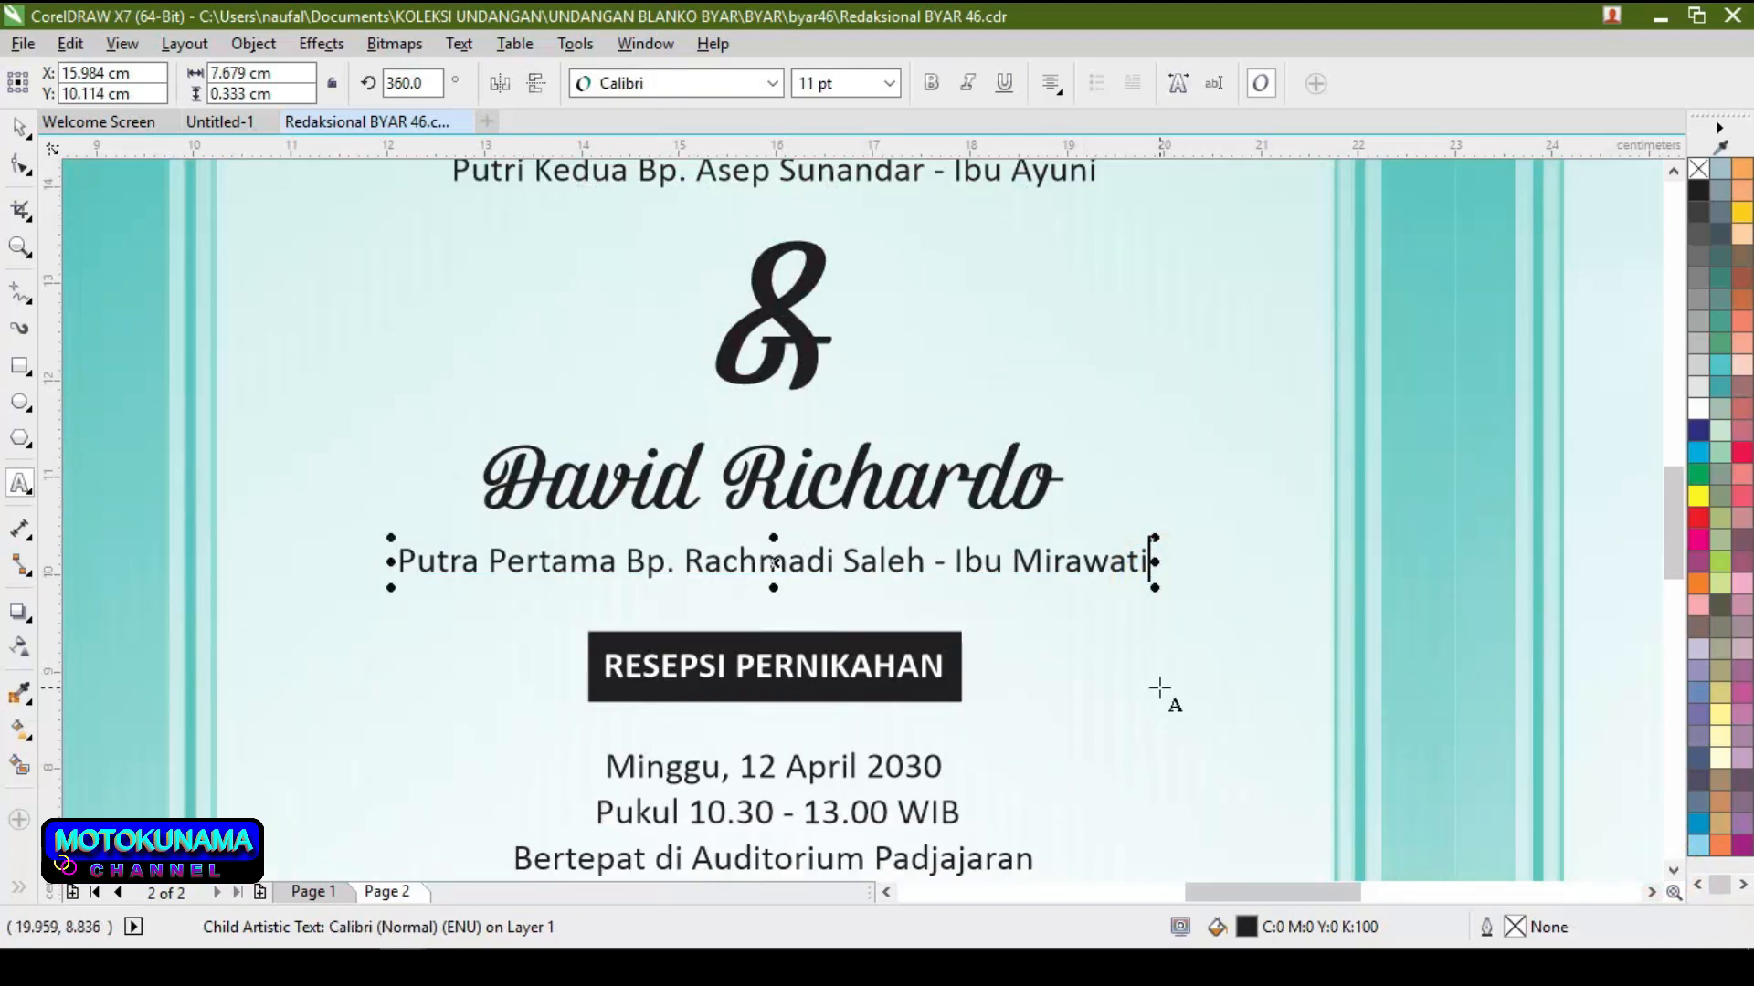
pyautogui.press('BackSpace')
pyautogui.press('BackSpace')
pyautogui.press('BackSpace')
pyautogui.press('BackSpace')
pyautogui.press('BackSpace')
pyautogui.press('BackSpace')
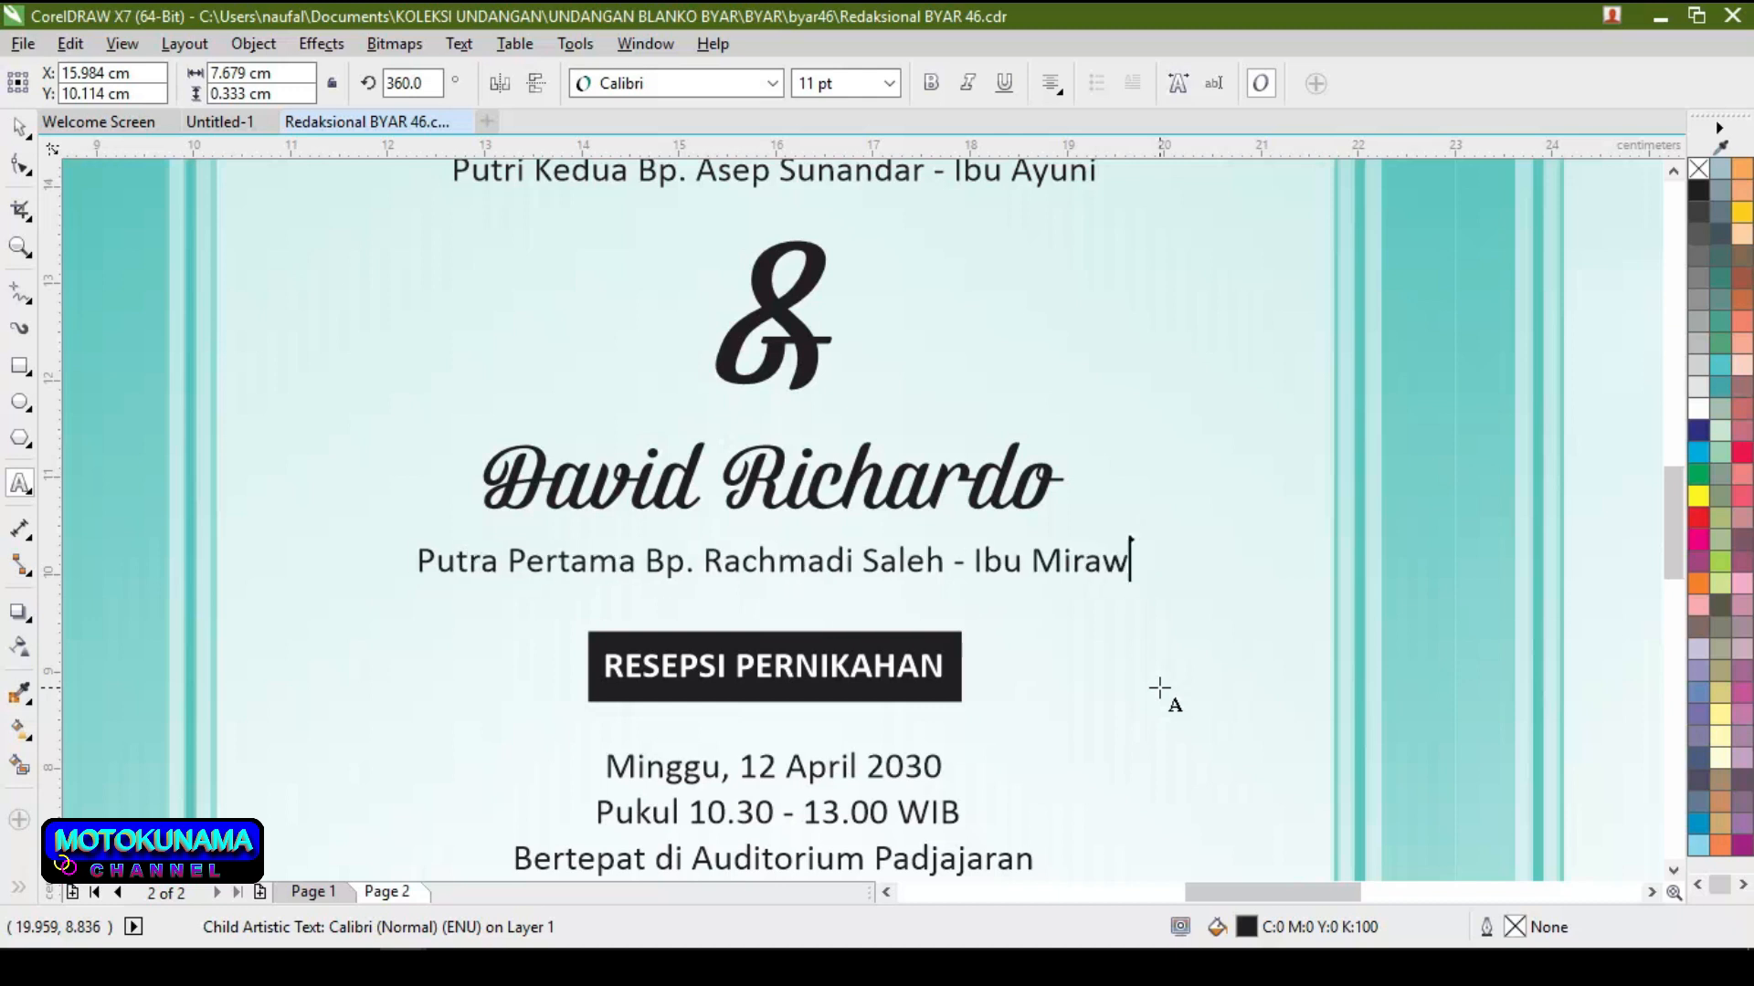
pyautogui.press('BackSpace')
pyautogui.press('BackSpace')
pyautogui.press('BackSpace')
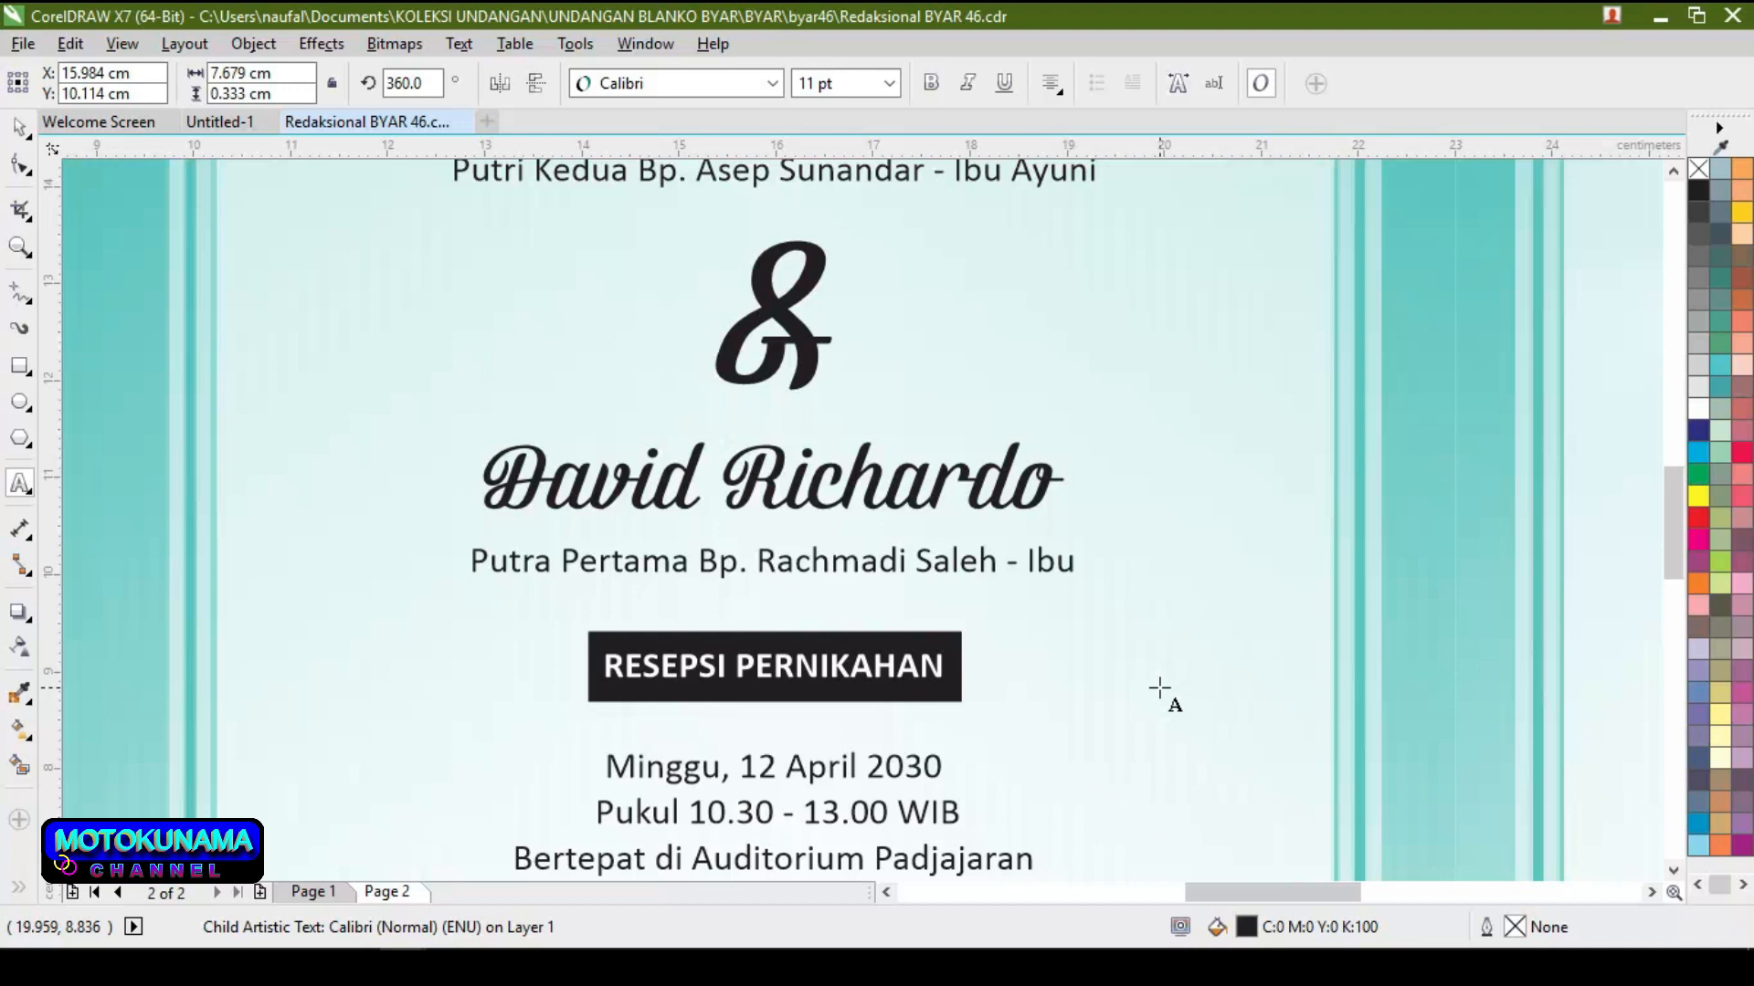
pyautogui.write('M')
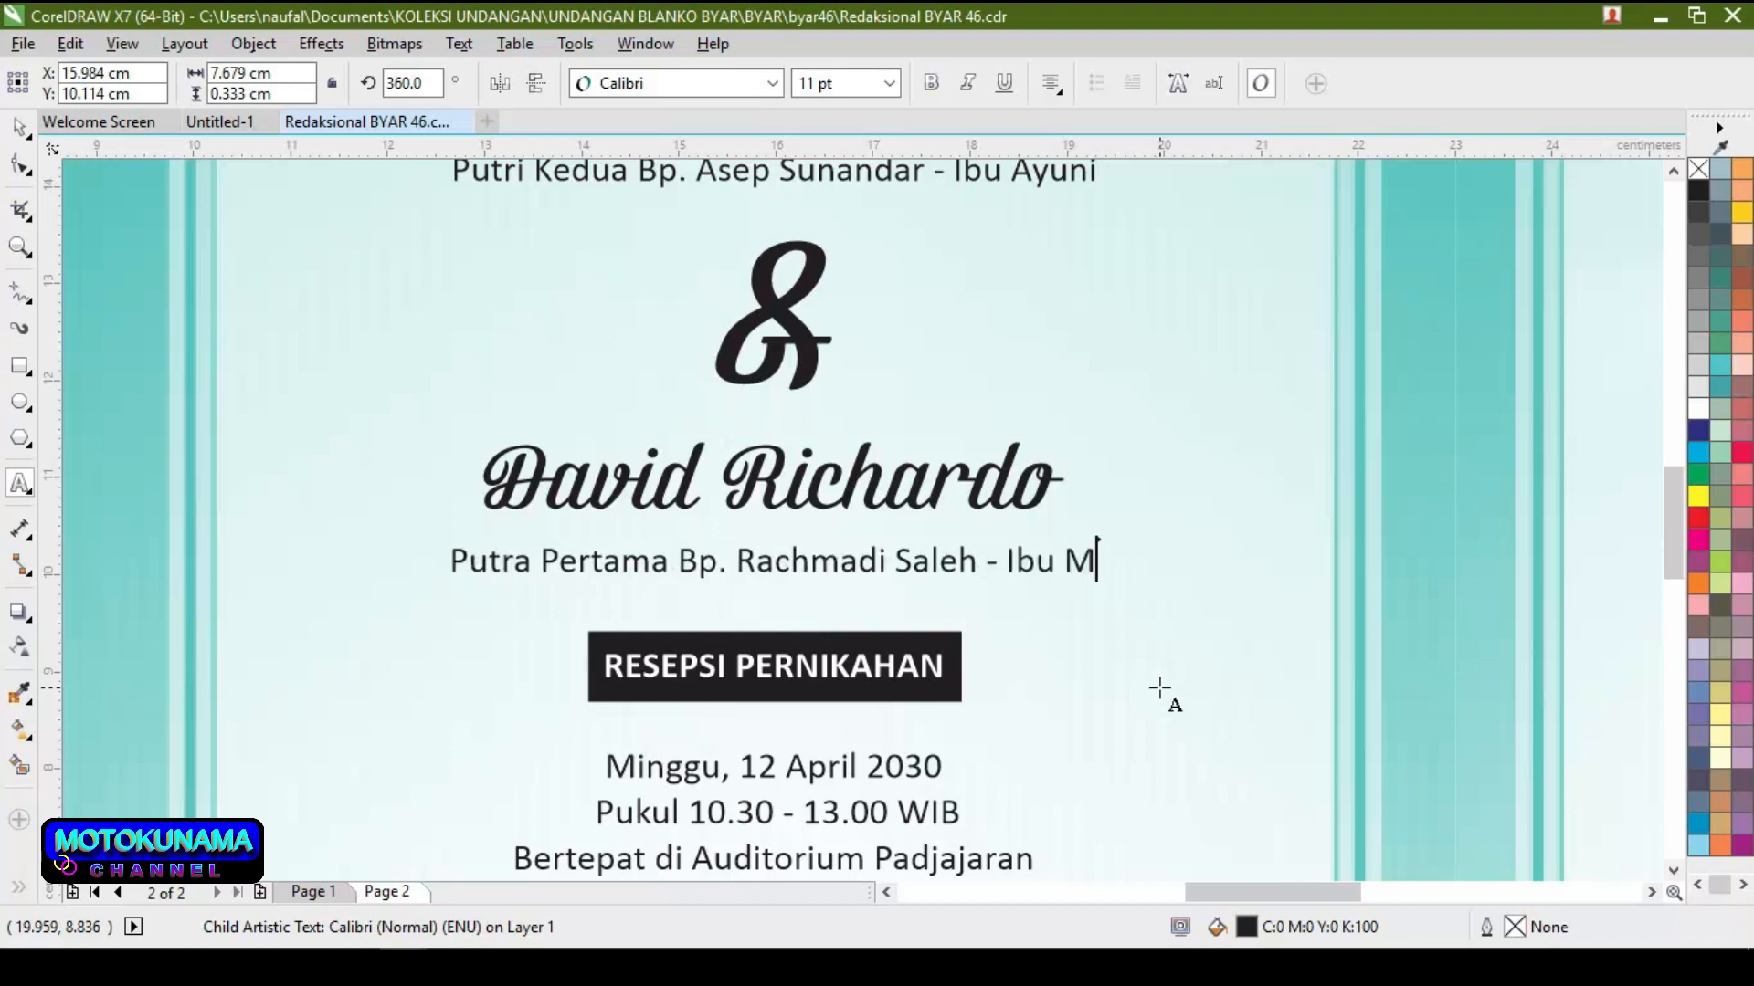
pyautogui.write('e')
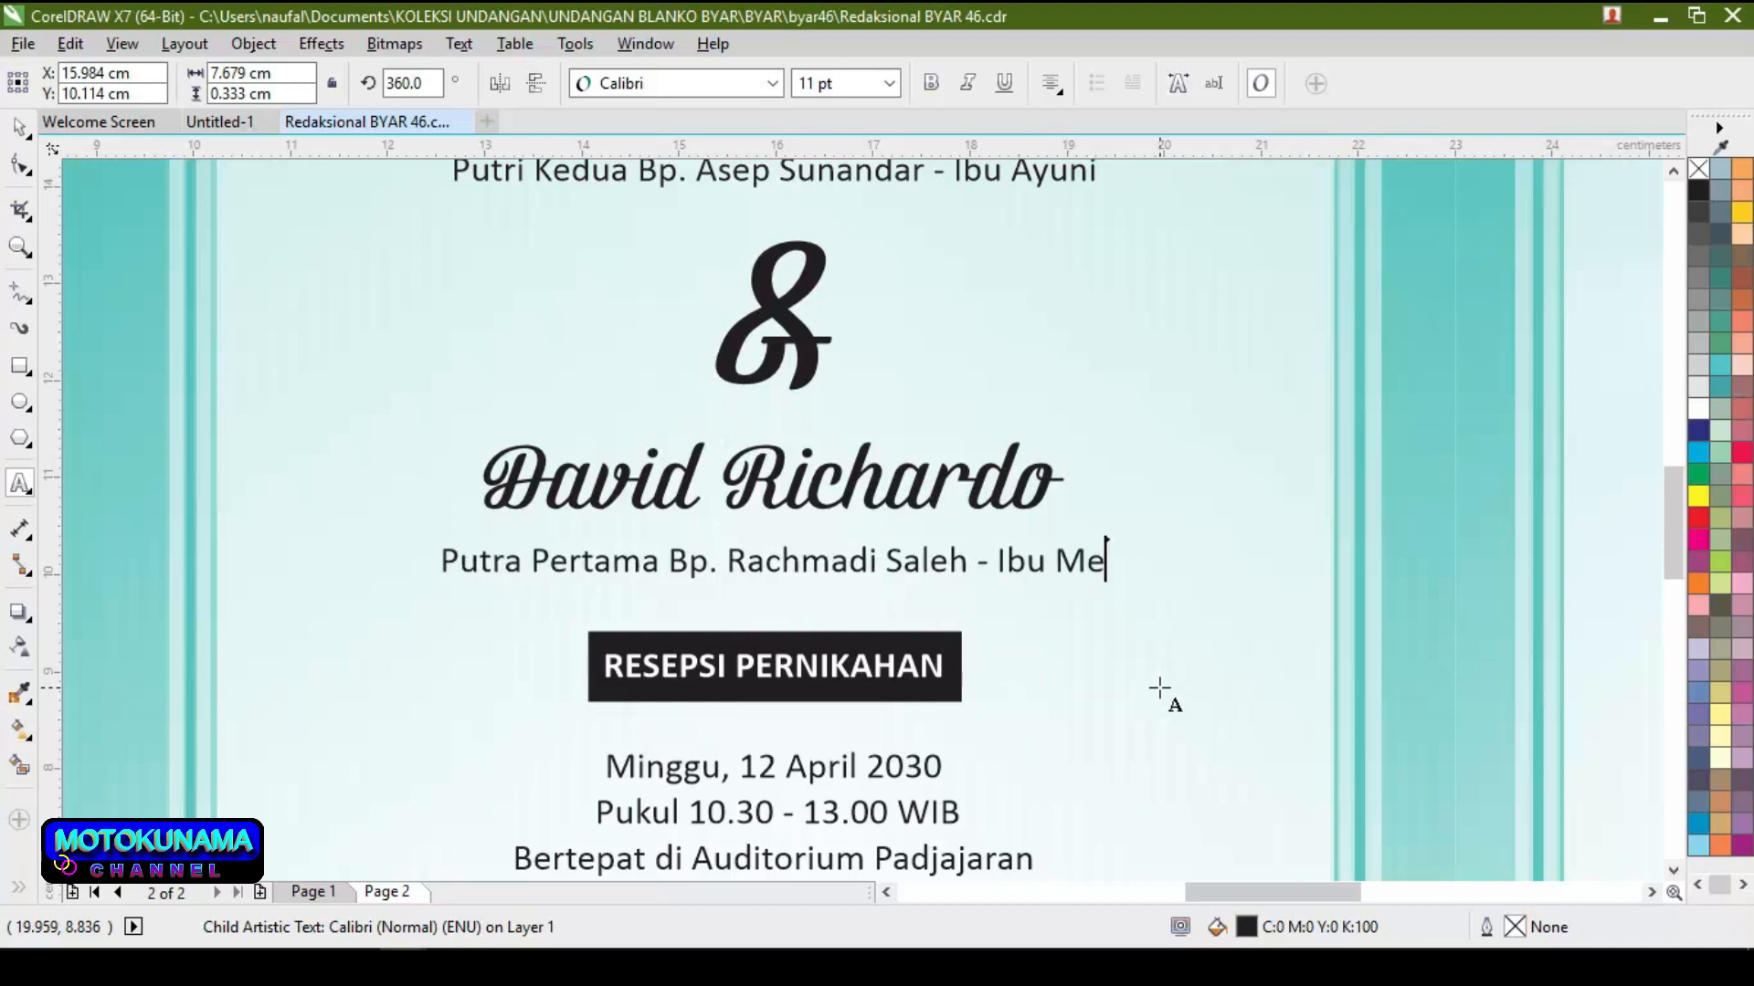
pyautogui.write('l')
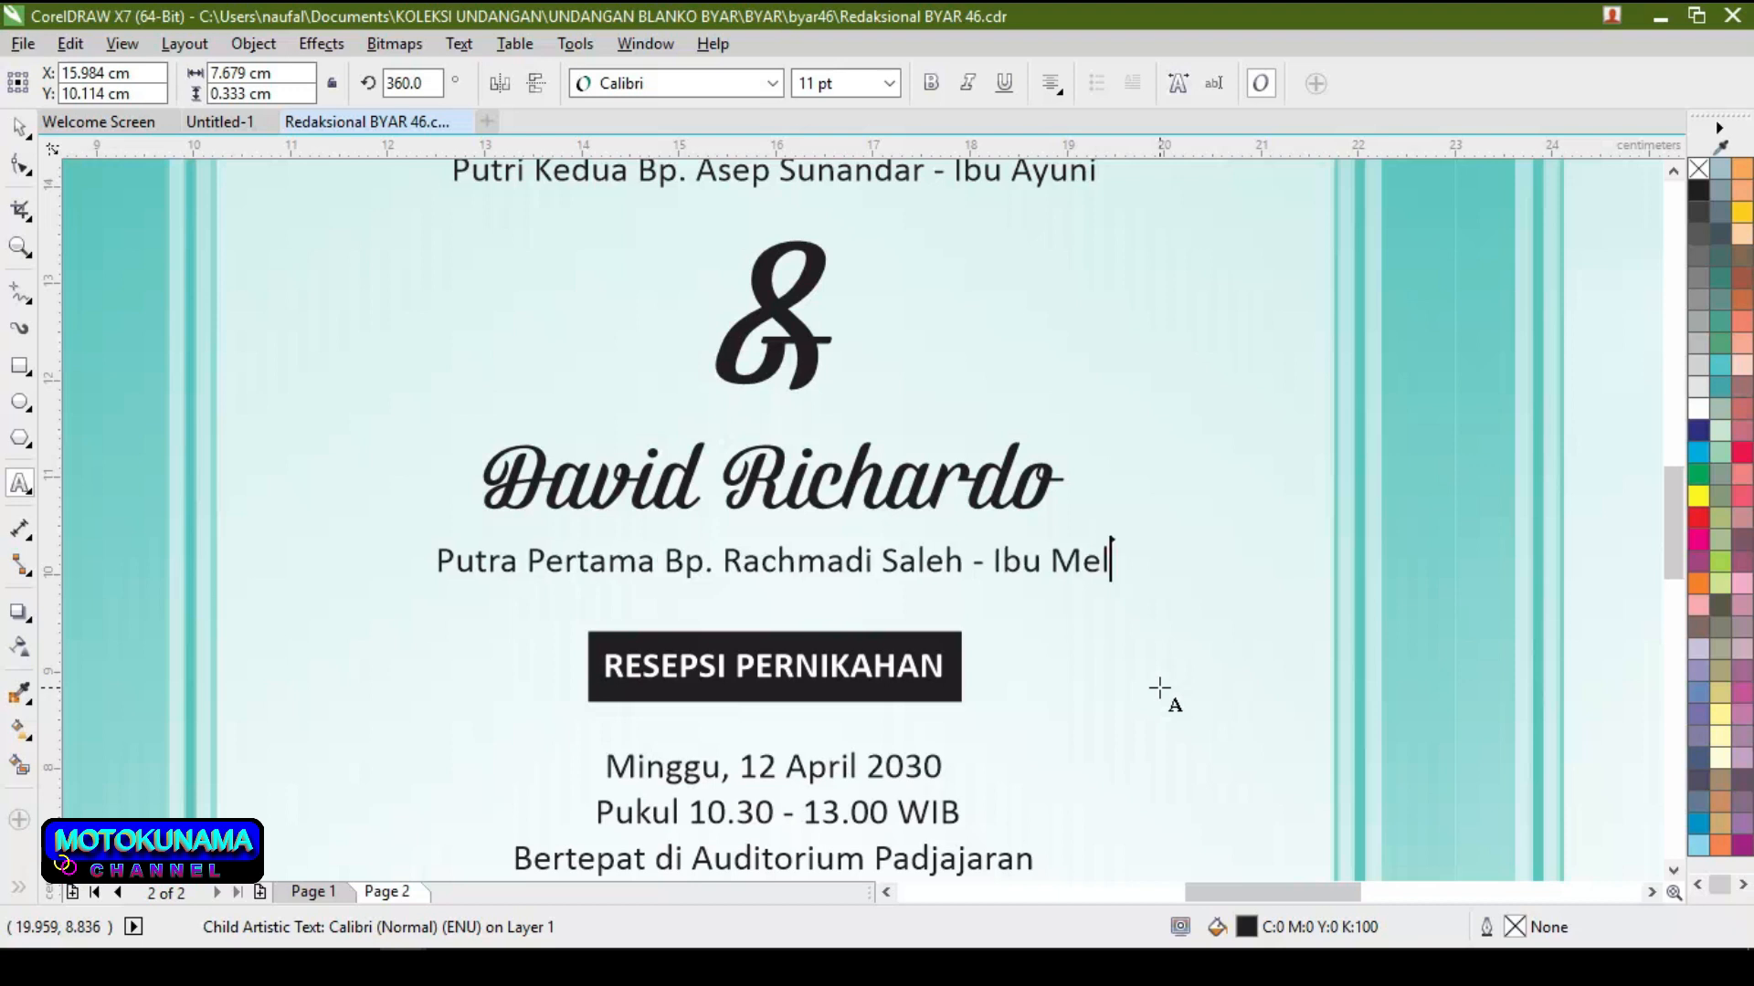
pyautogui.write('ani')
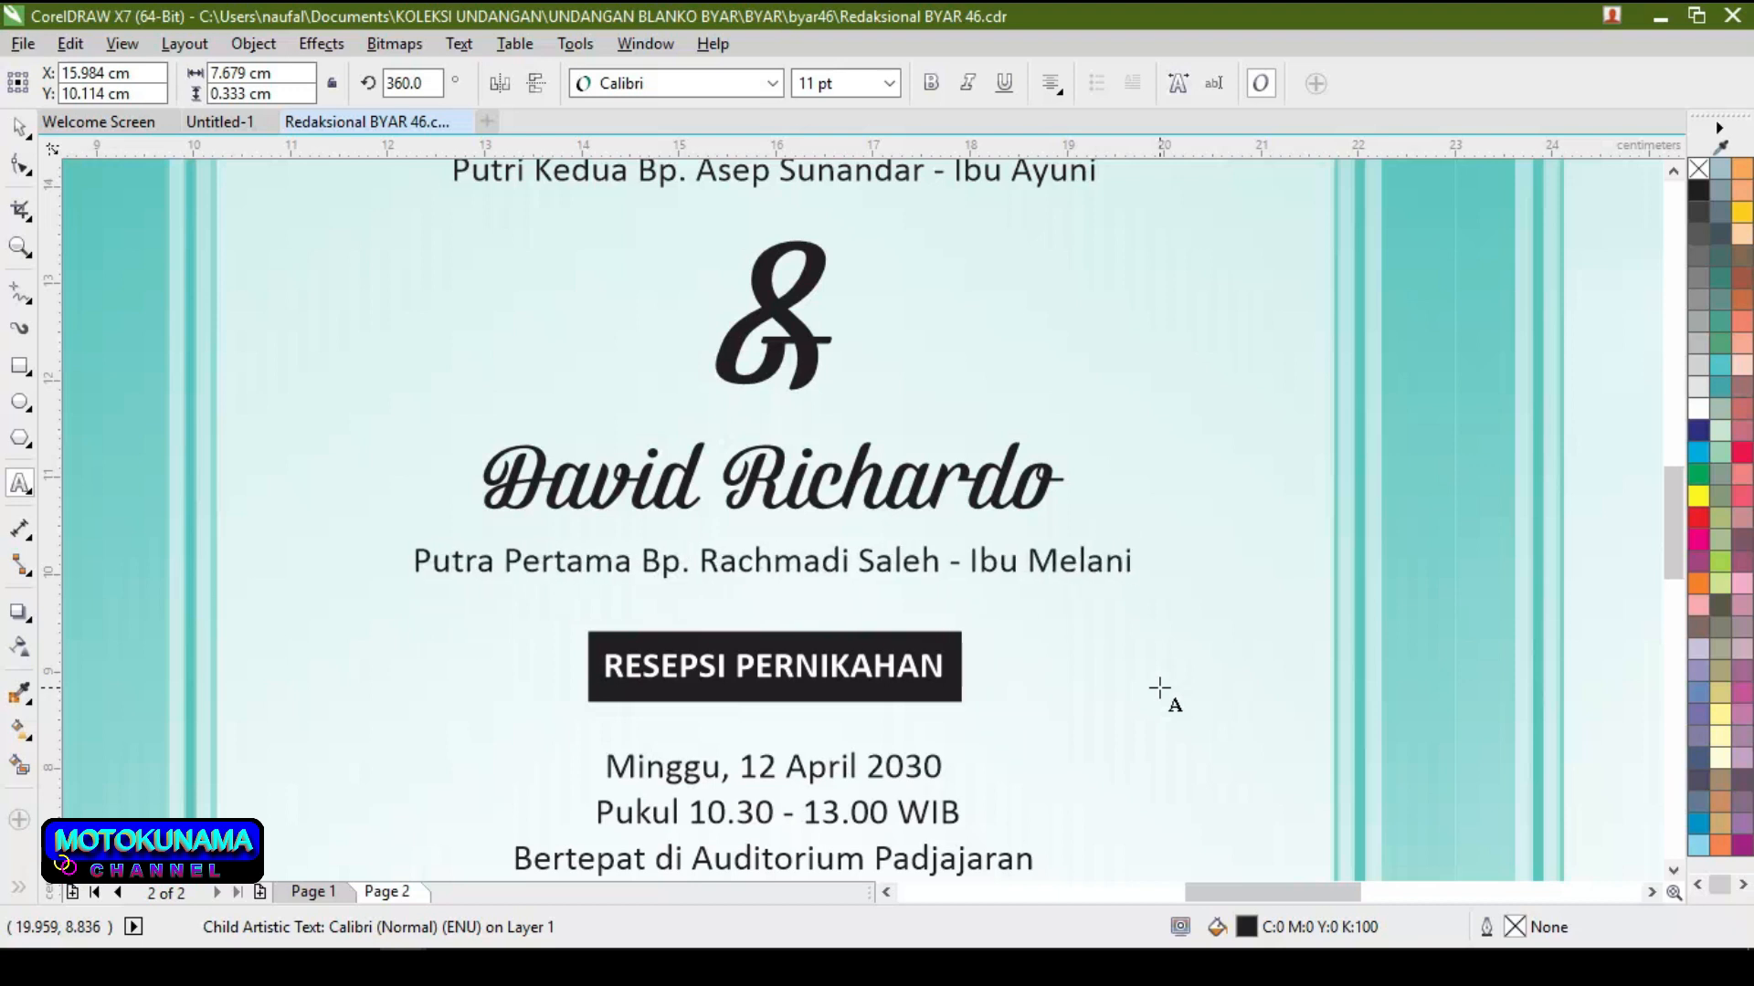
# Replace the groom's father's name after "Bp." in the "Putra Pertama" line with a new full name
pyautogui.click(943, 566)
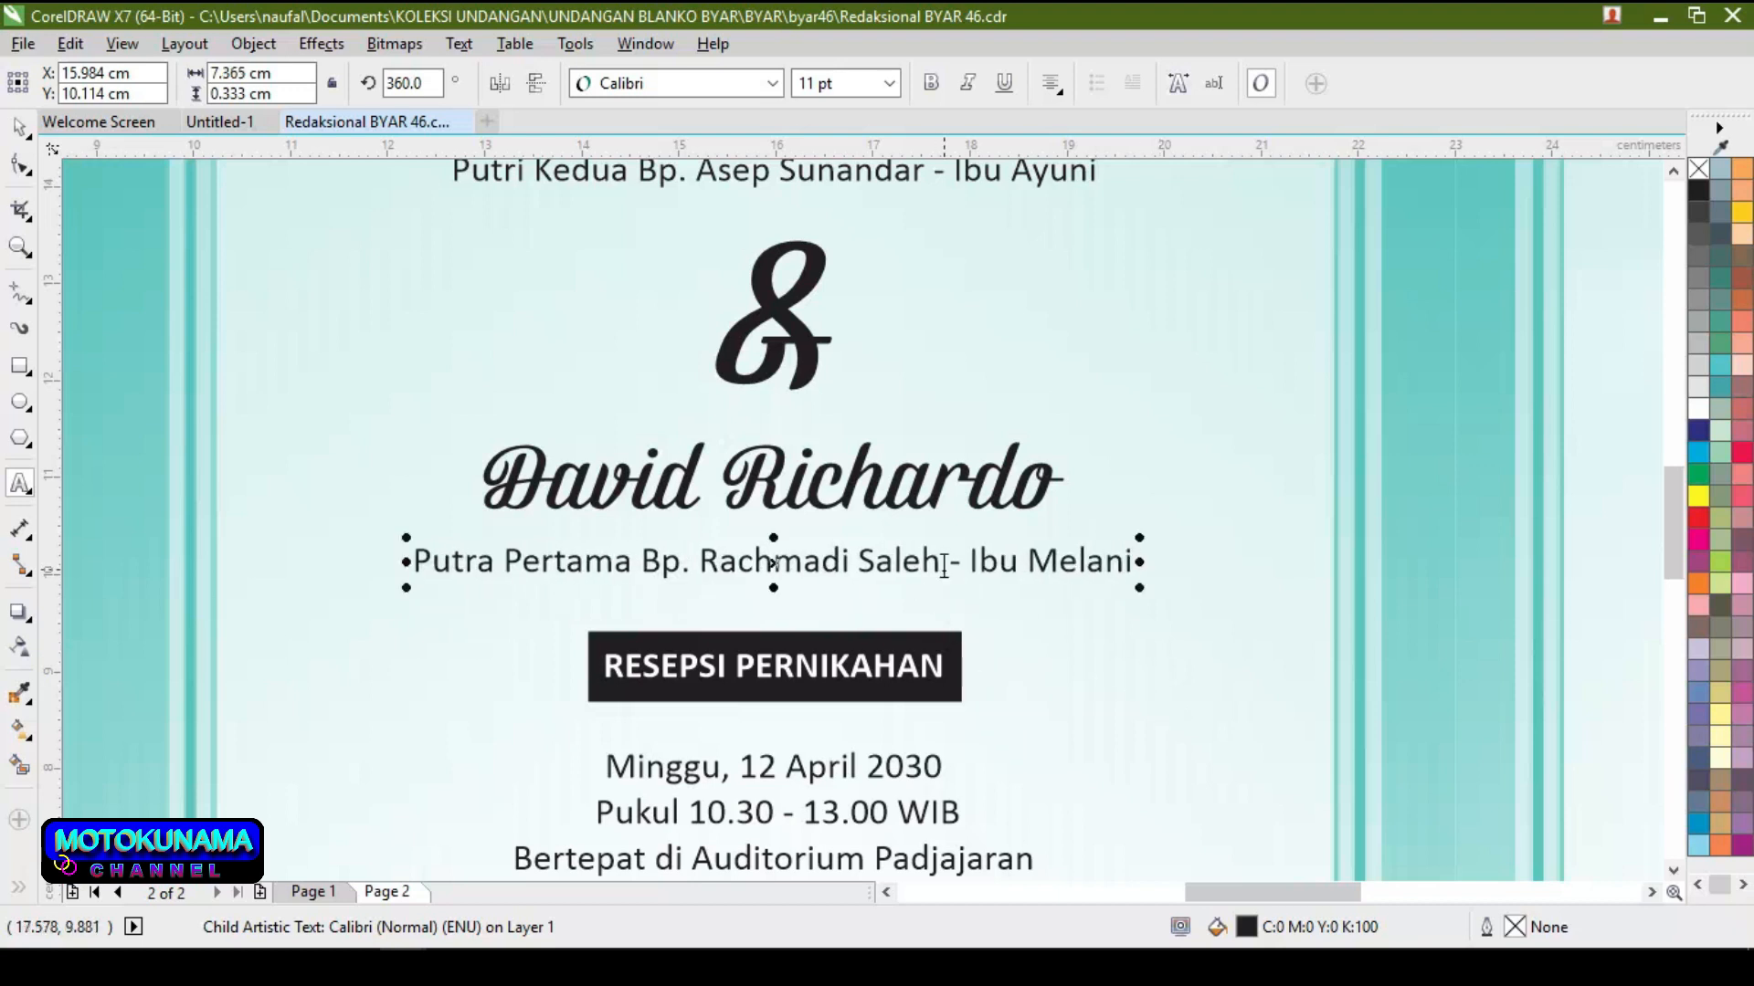
pyautogui.press('BackSpace')
pyautogui.press('BackSpace')
pyautogui.press('BackSpace')
pyautogui.press('BackSpace')
pyautogui.press('BackSpace')
pyautogui.press('BackSpace')
pyautogui.press('BackSpace')
pyautogui.press('BackSpace')
pyautogui.press('BackSpace')
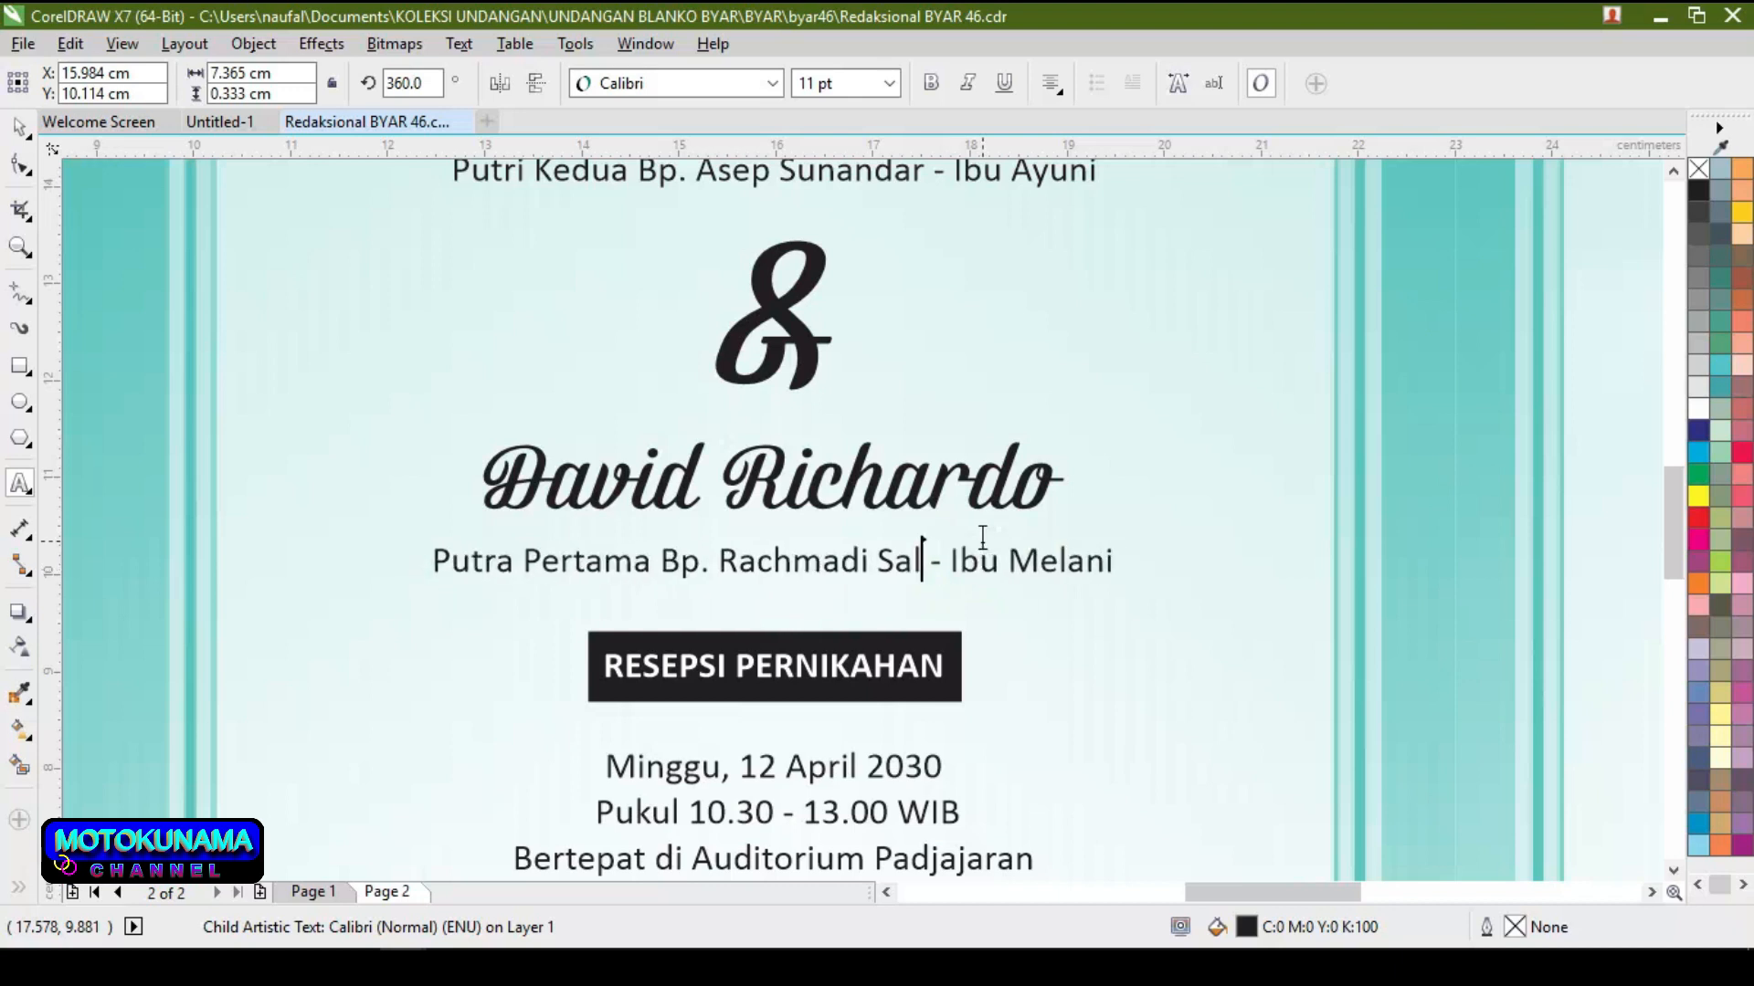
pyautogui.press('BackSpace')
pyautogui.press('BackSpace')
pyautogui.press('BackSpace')
pyautogui.press('BackSpace')
pyautogui.press('BackSpace')
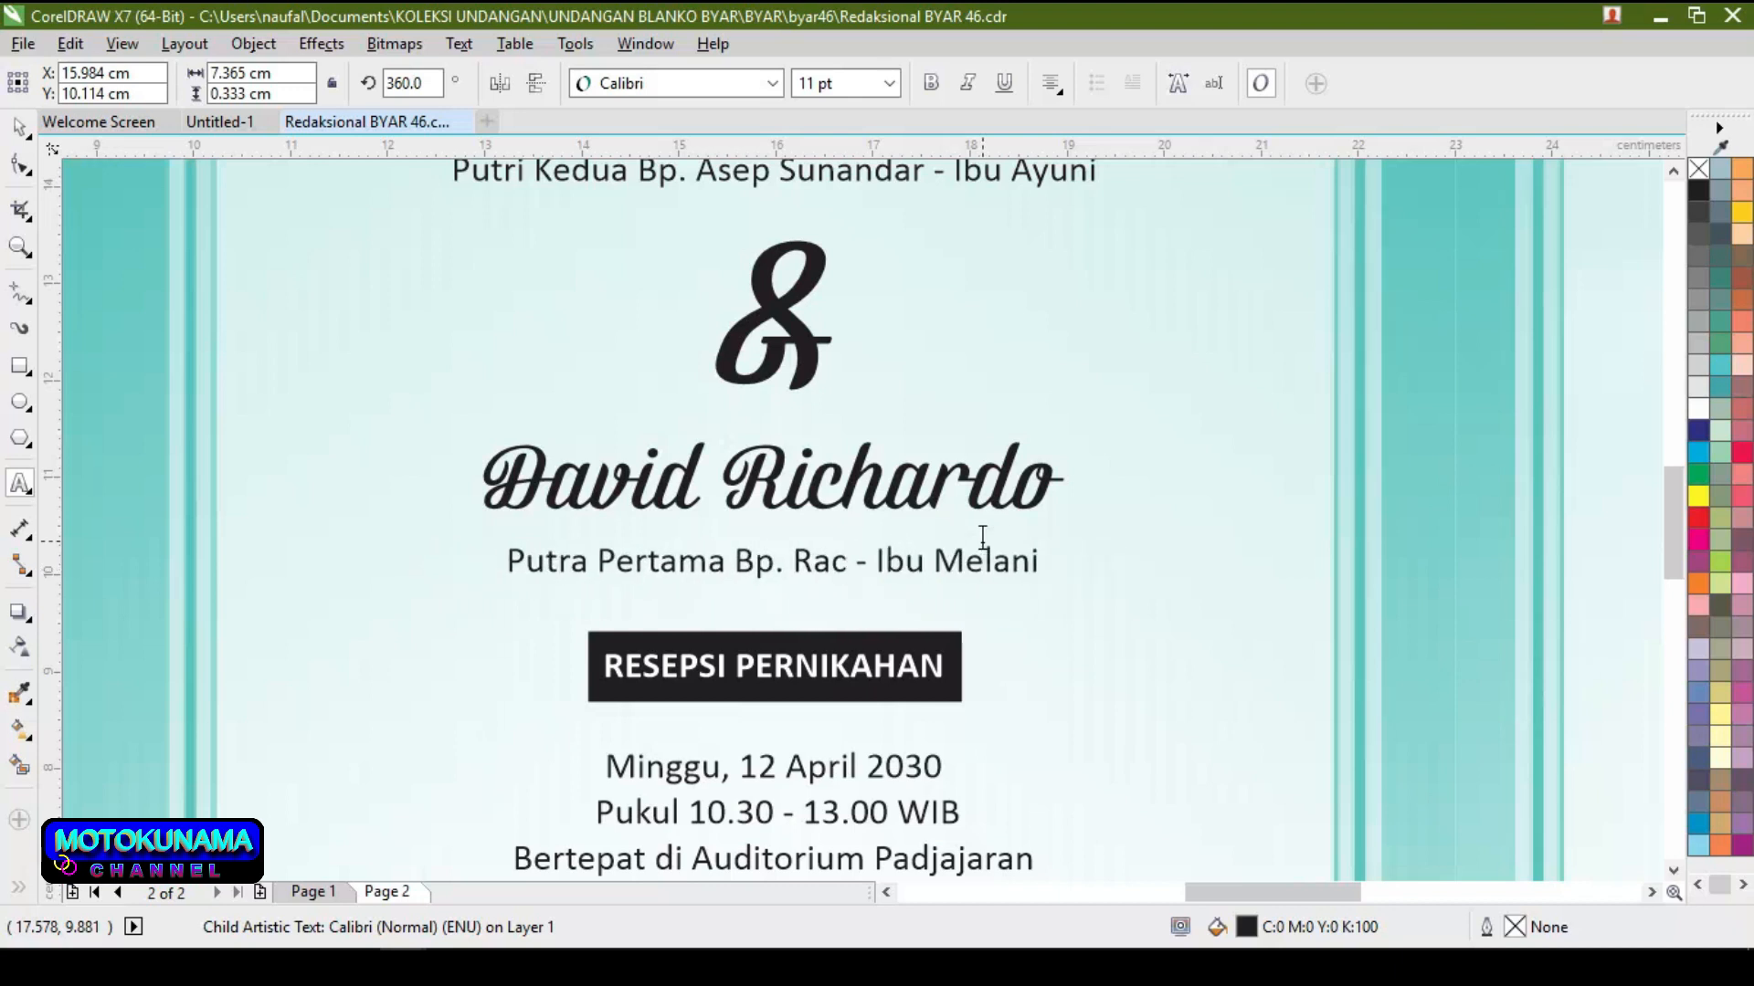
pyautogui.write('J')
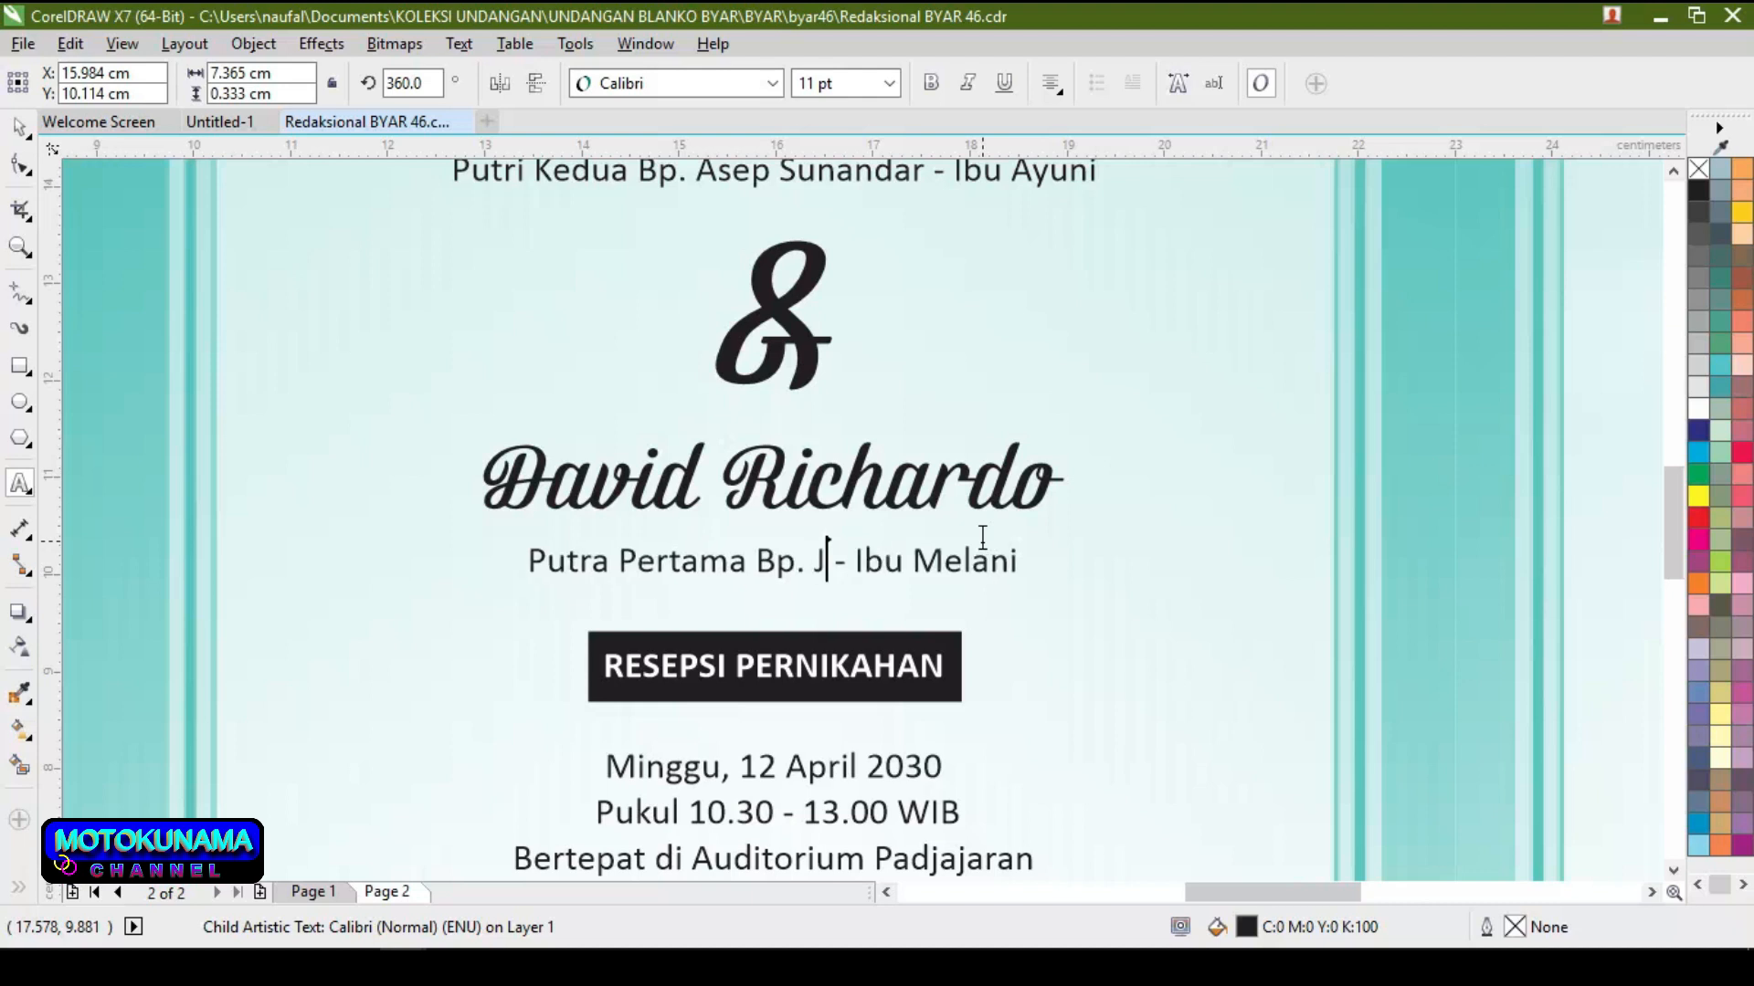
pyautogui.write('ames B - I')
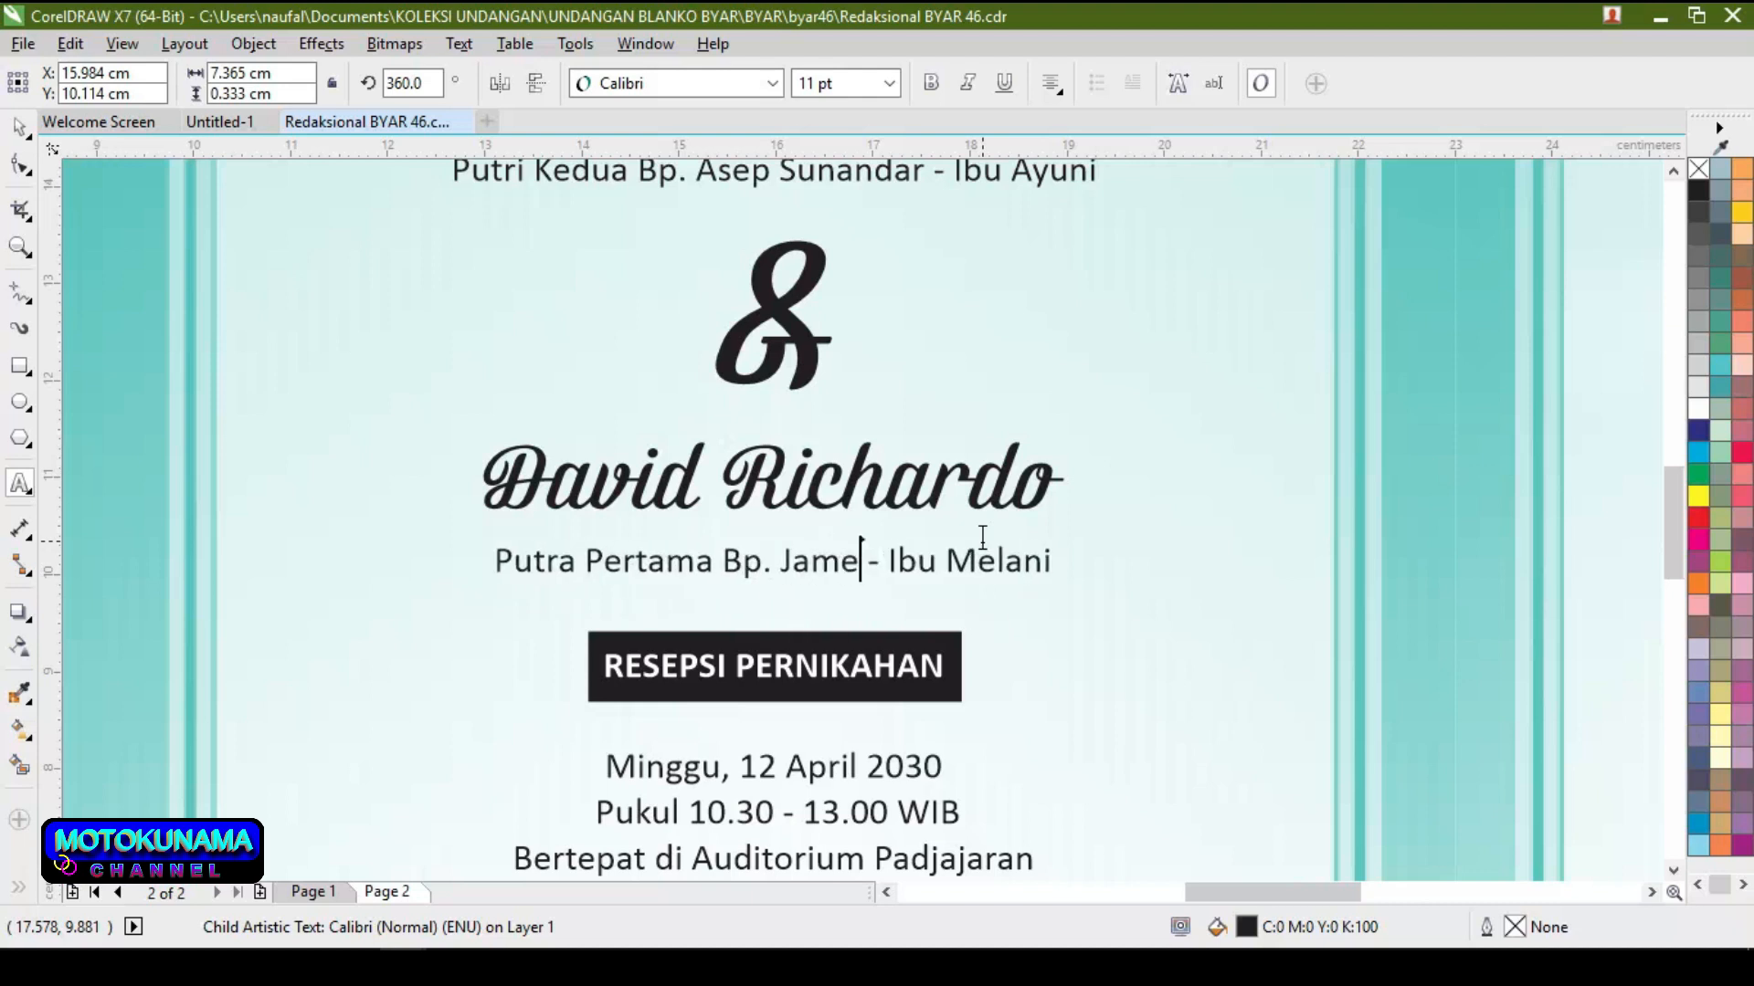
pyautogui.write('b')
pyautogui.press('BackSpace')
pyautogui.write('B')
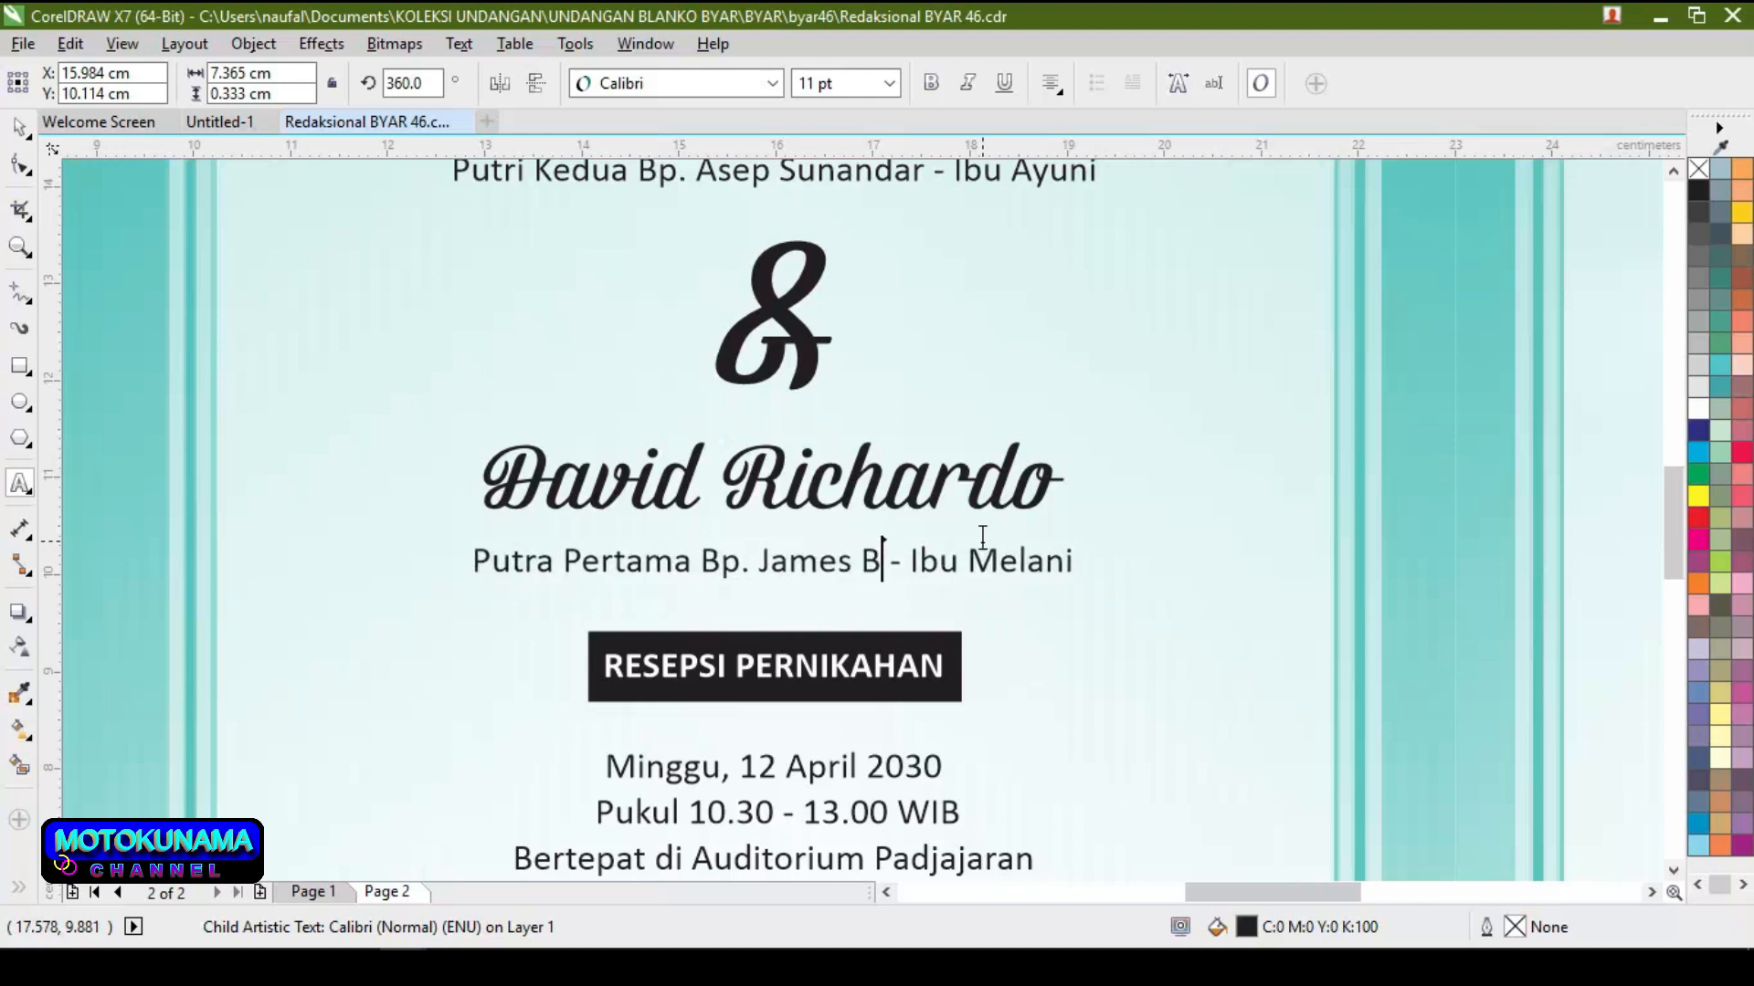
pyautogui.write('ond')
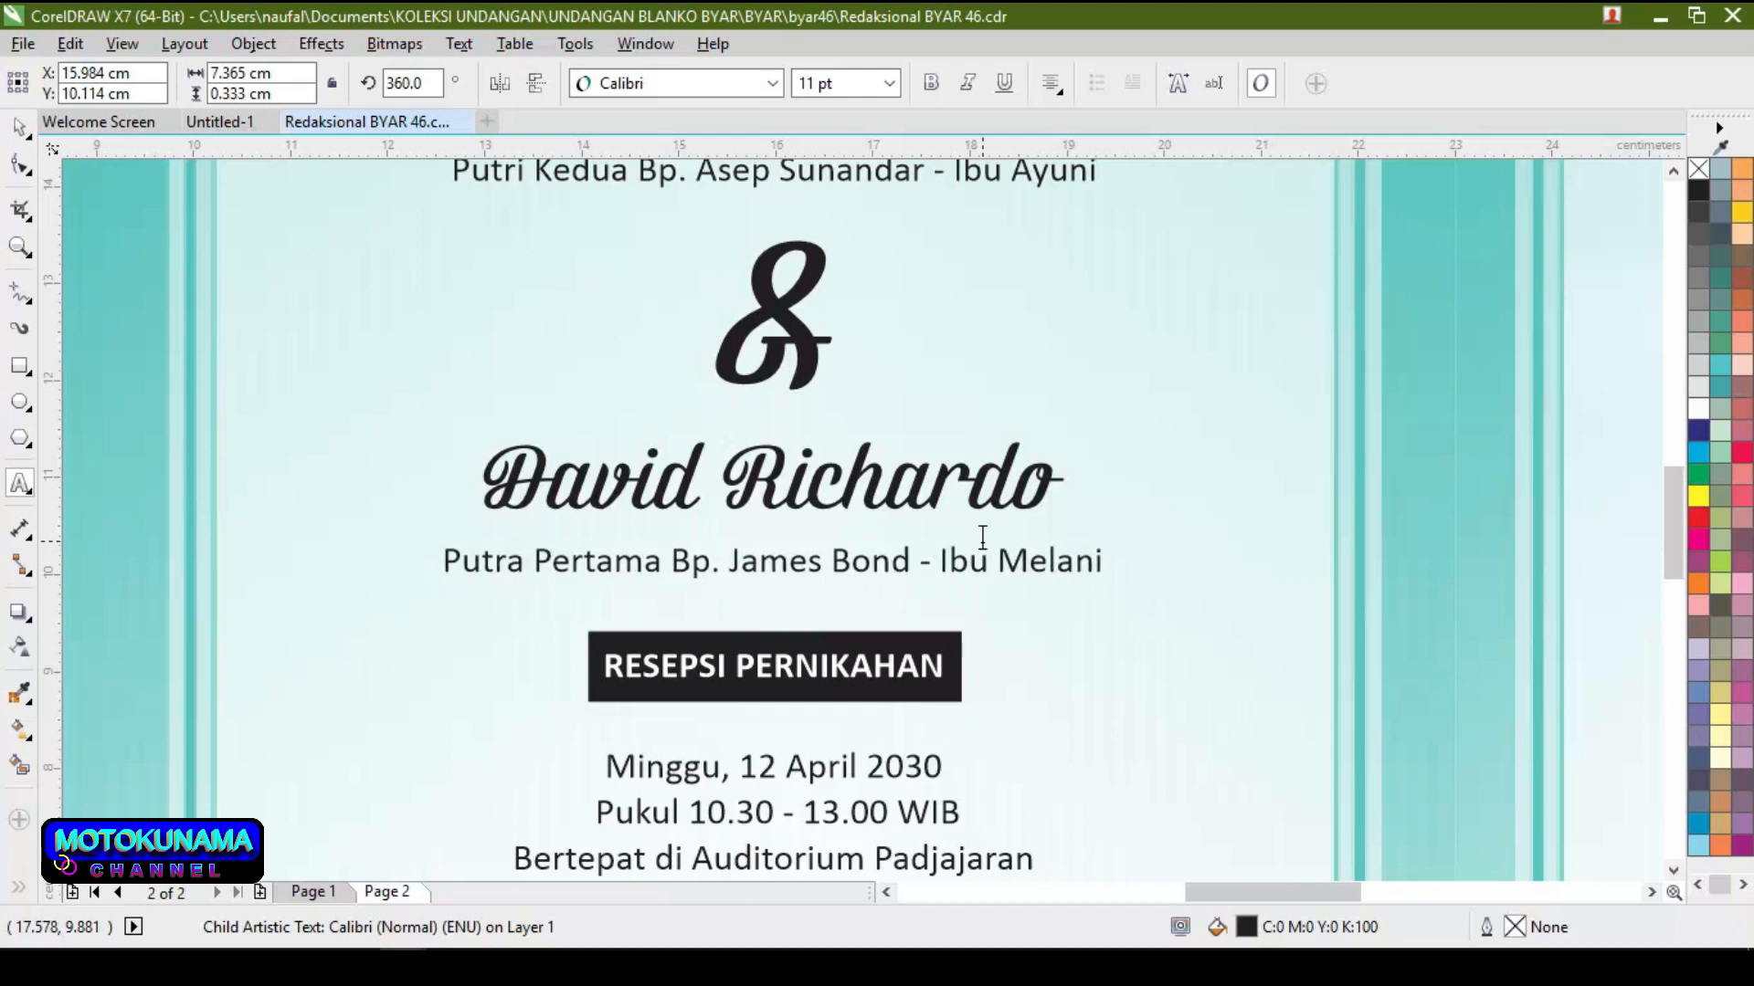
# Replace the date line under "RESEPSI PERNIKAHAN" with "Sabtu ,23 Januari 2030"
pyautogui.click(939, 763)
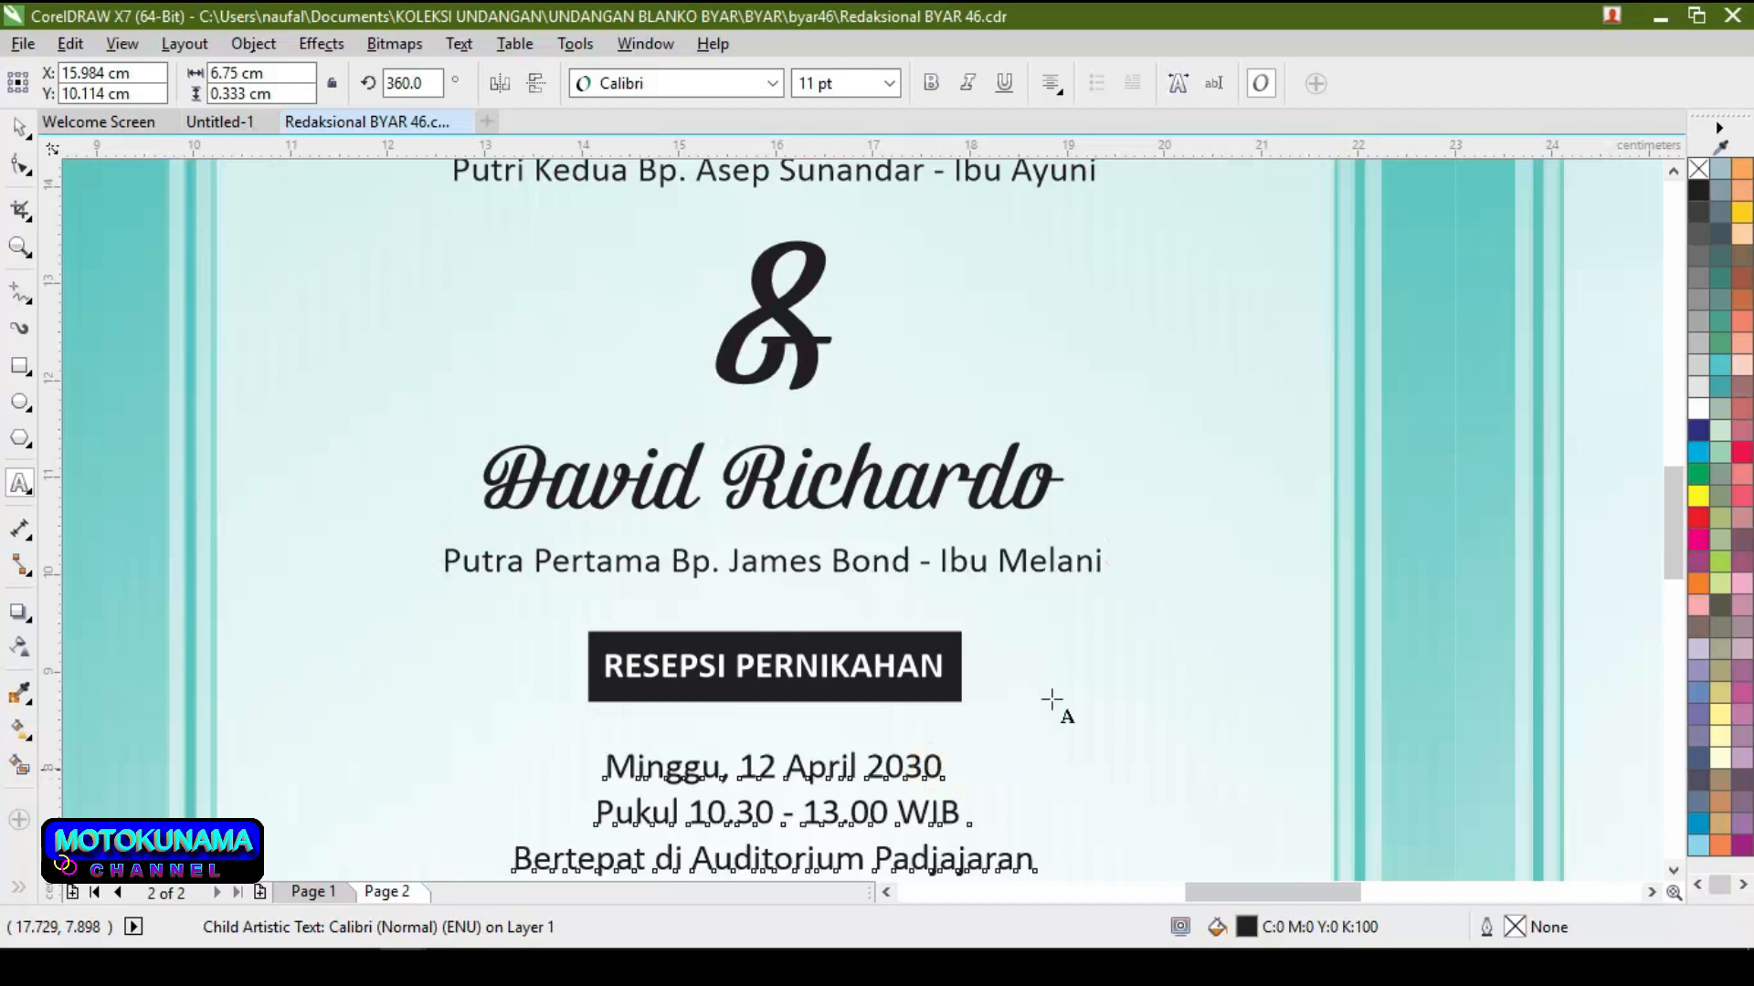
pyautogui.press('BackSpace')
pyautogui.press('BackSpace')
pyautogui.press('BackSpace')
pyautogui.press('BackSpace')
pyautogui.press('BackSpace')
pyautogui.press('BackSpace')
pyautogui.press('BackSpace')
pyautogui.press('BackSpace')
pyautogui.press('BackSpace')
pyautogui.press('BackSpace')
pyautogui.press('BackSpace')
pyautogui.press('BackSpace')
pyautogui.press('BackSpace')
pyautogui.press('BackSpace')
pyautogui.press('BackSpace')
pyautogui.press('BackSpace')
pyautogui.press('BackSpace')
pyautogui.press('BackSpace')
pyautogui.press('BackSpace')
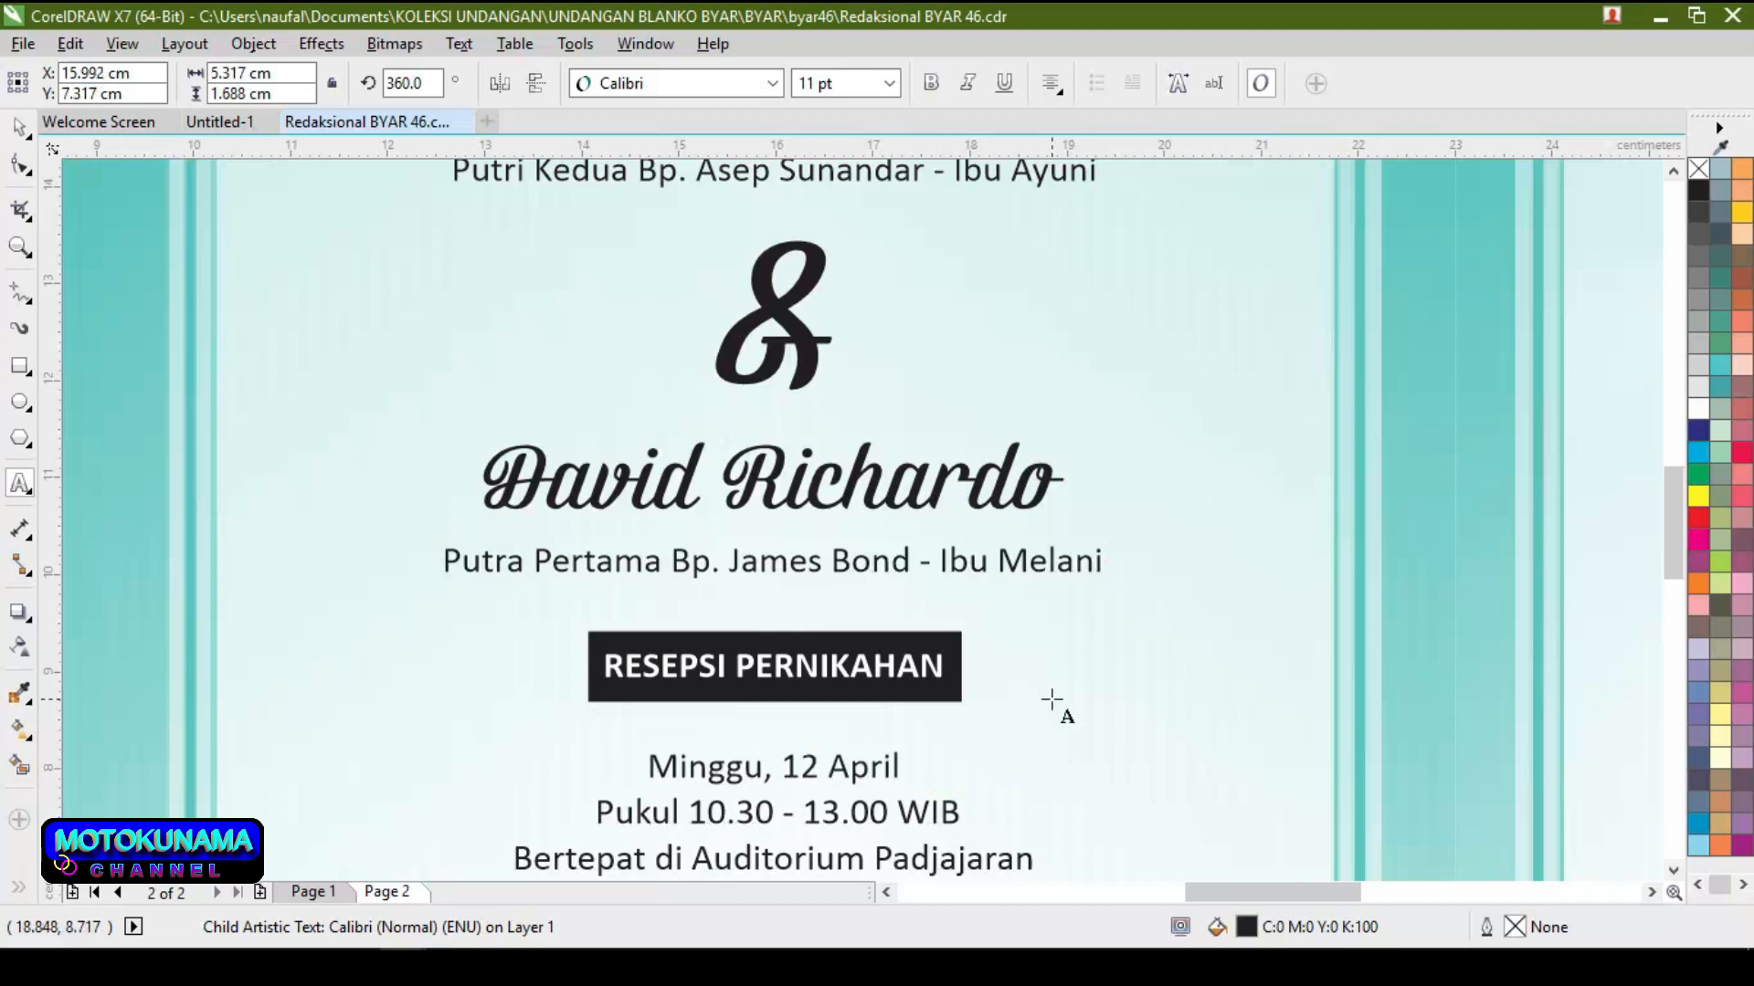
pyautogui.press('BackSpace')
pyautogui.press('BackSpace')
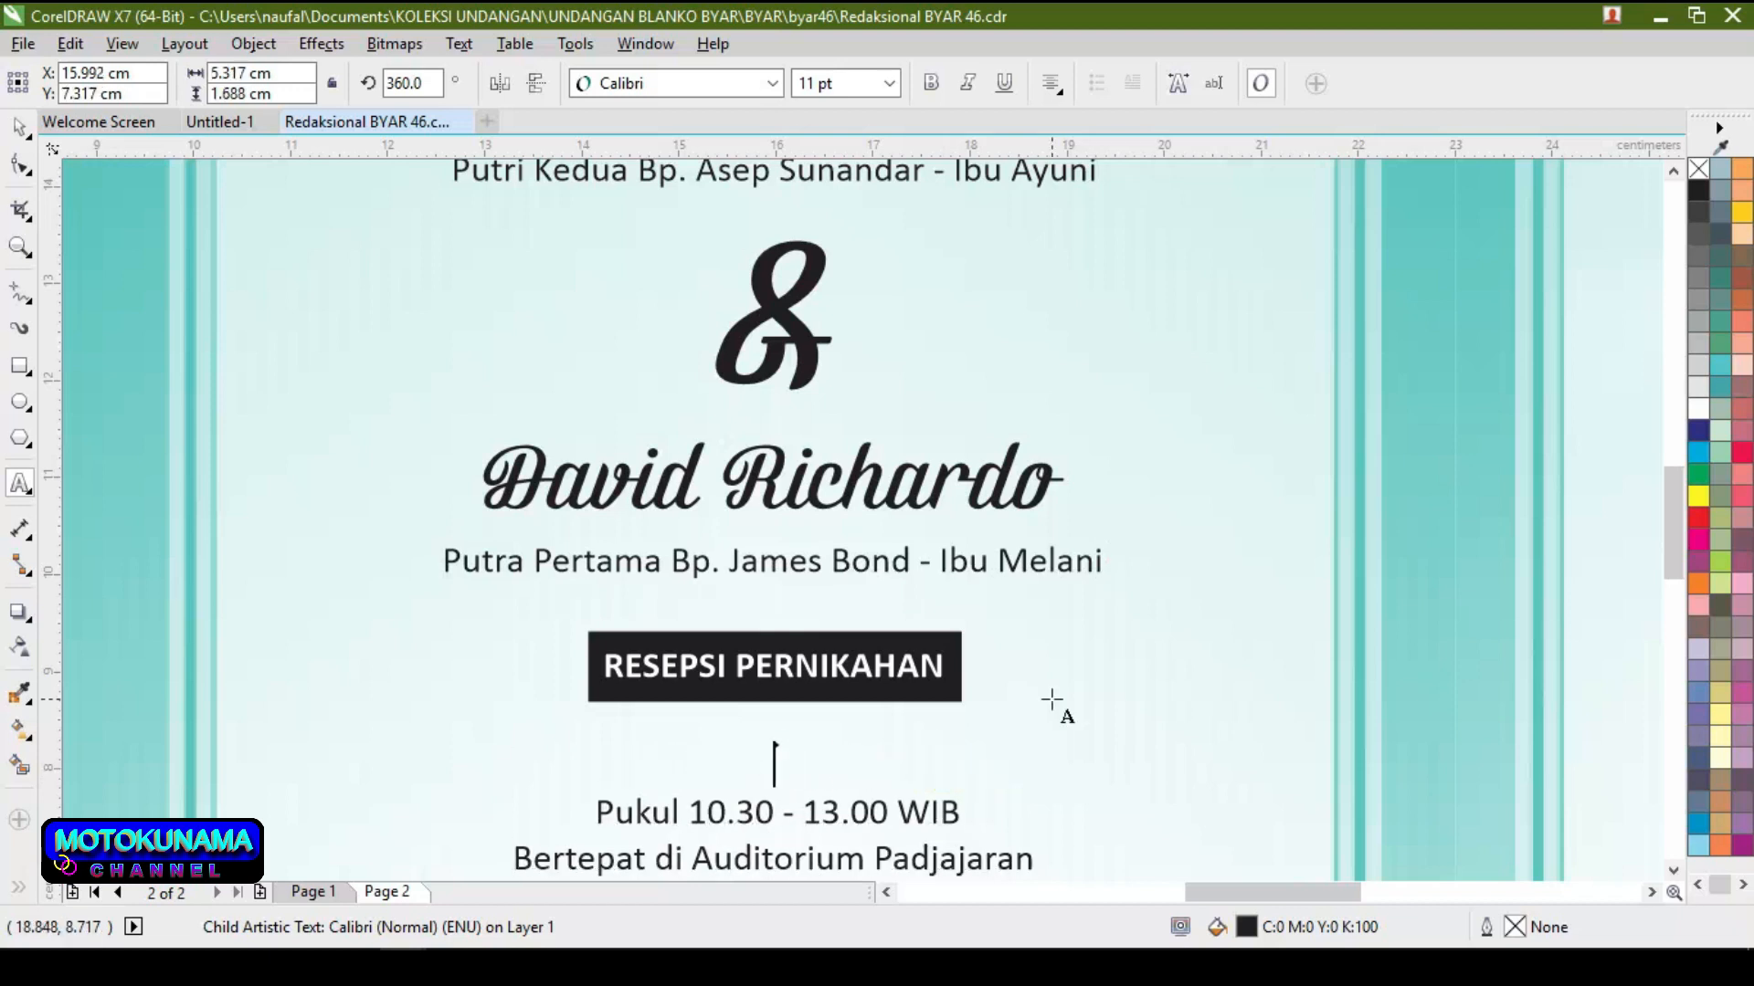
pyautogui.write('Sabtu ,')
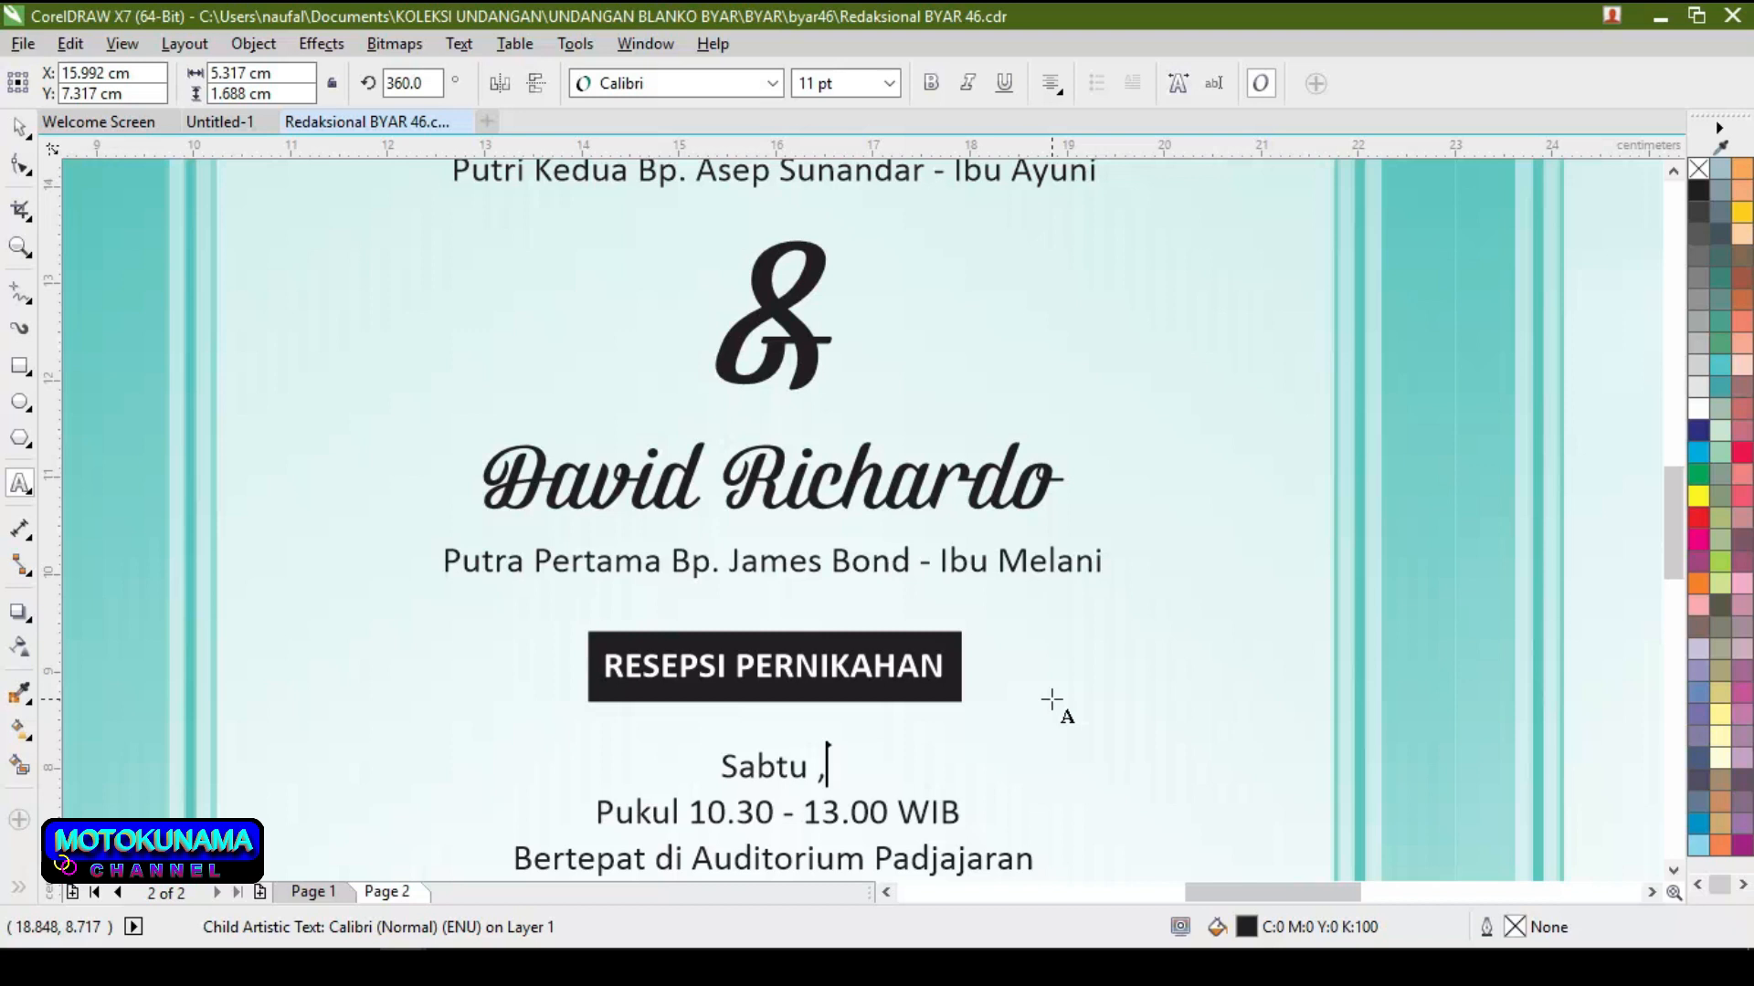
pyautogui.write('23')
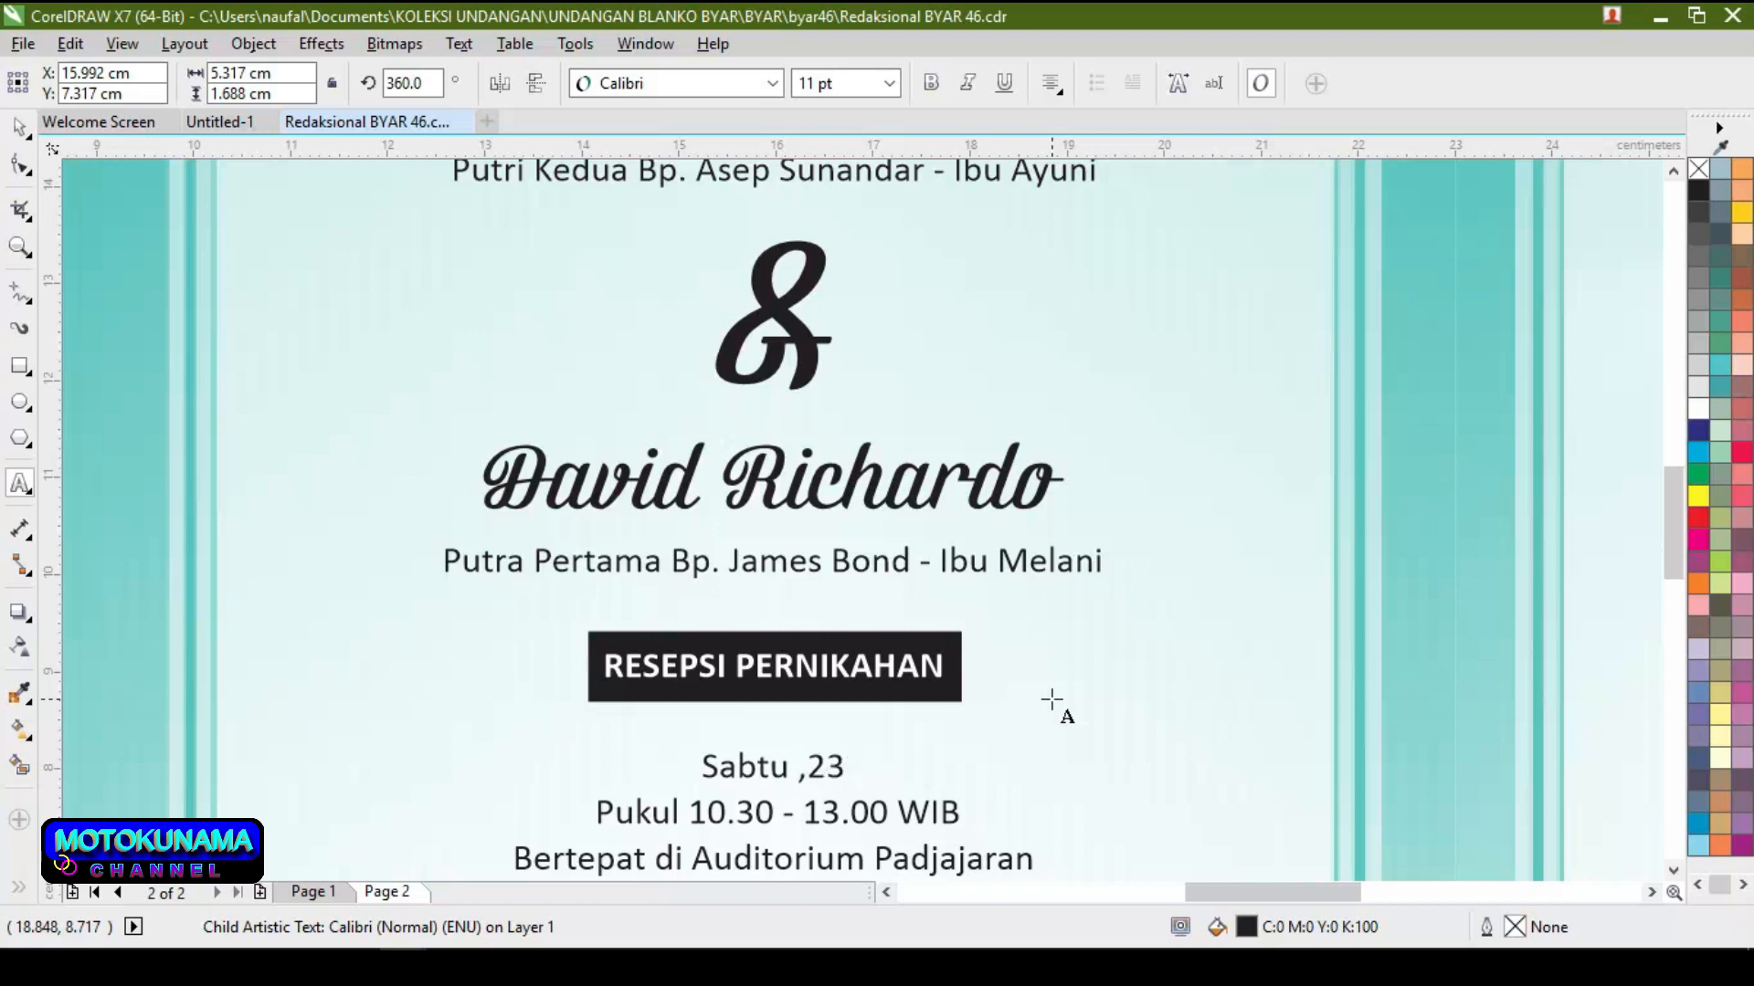
pyautogui.write(' J')
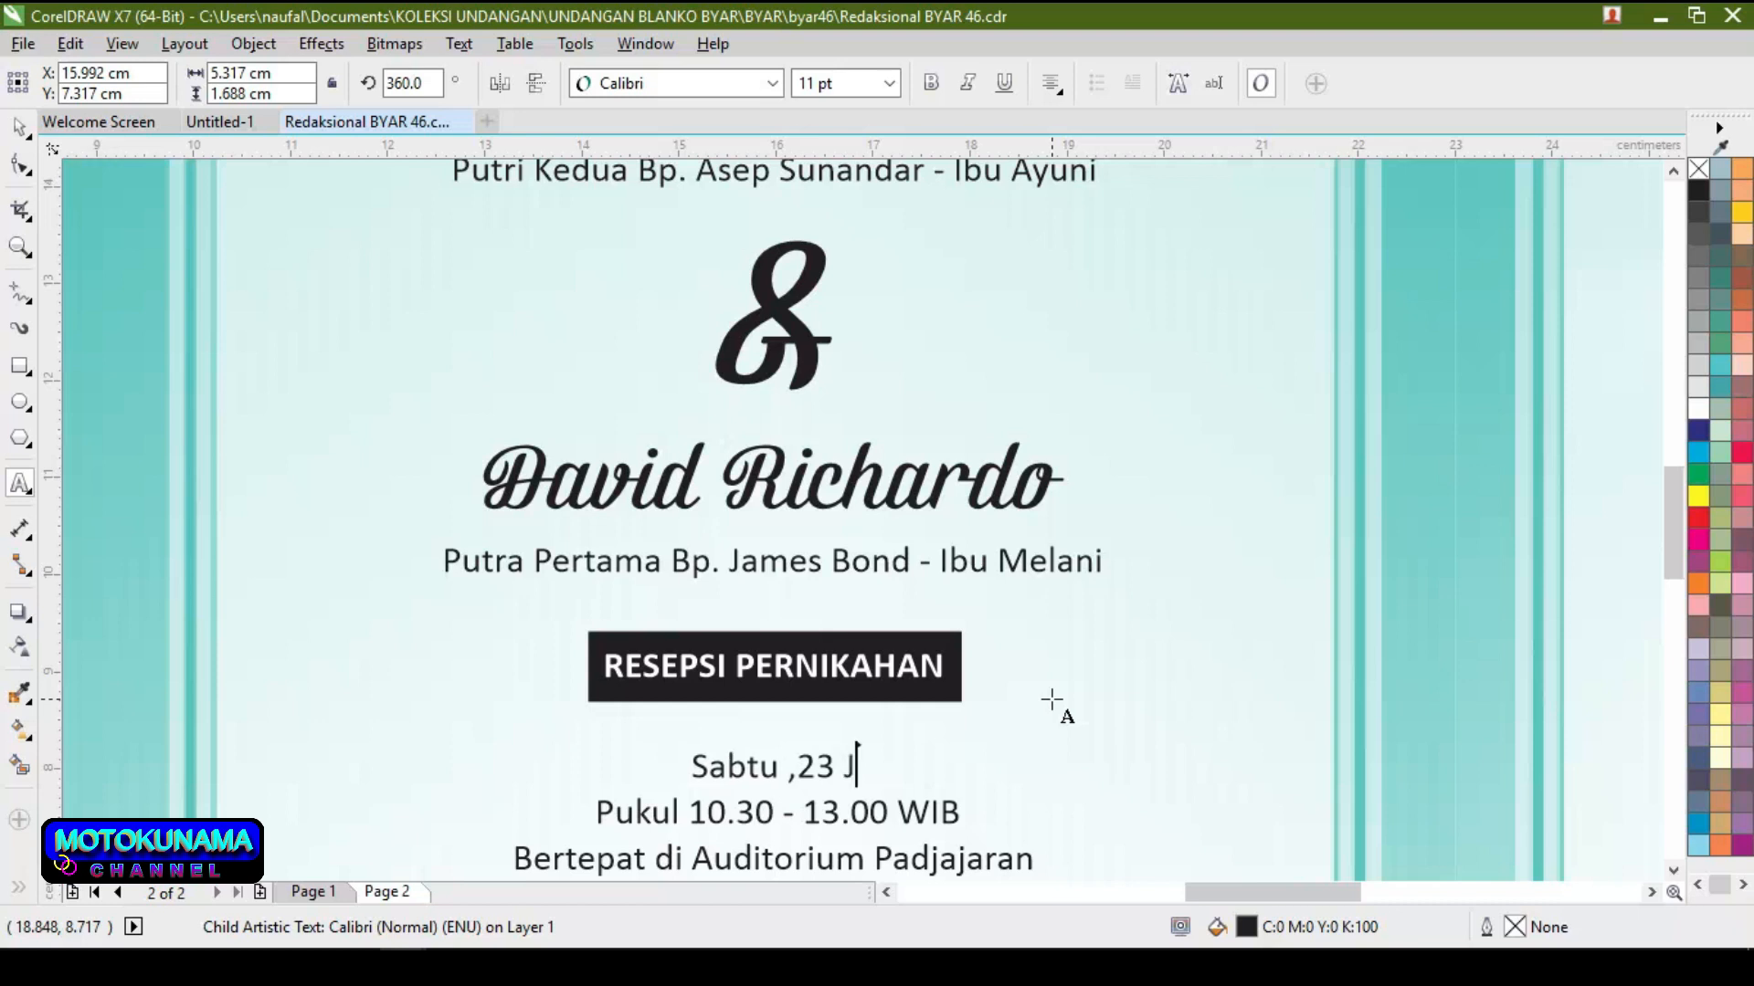
pyautogui.write('anuari 2030')
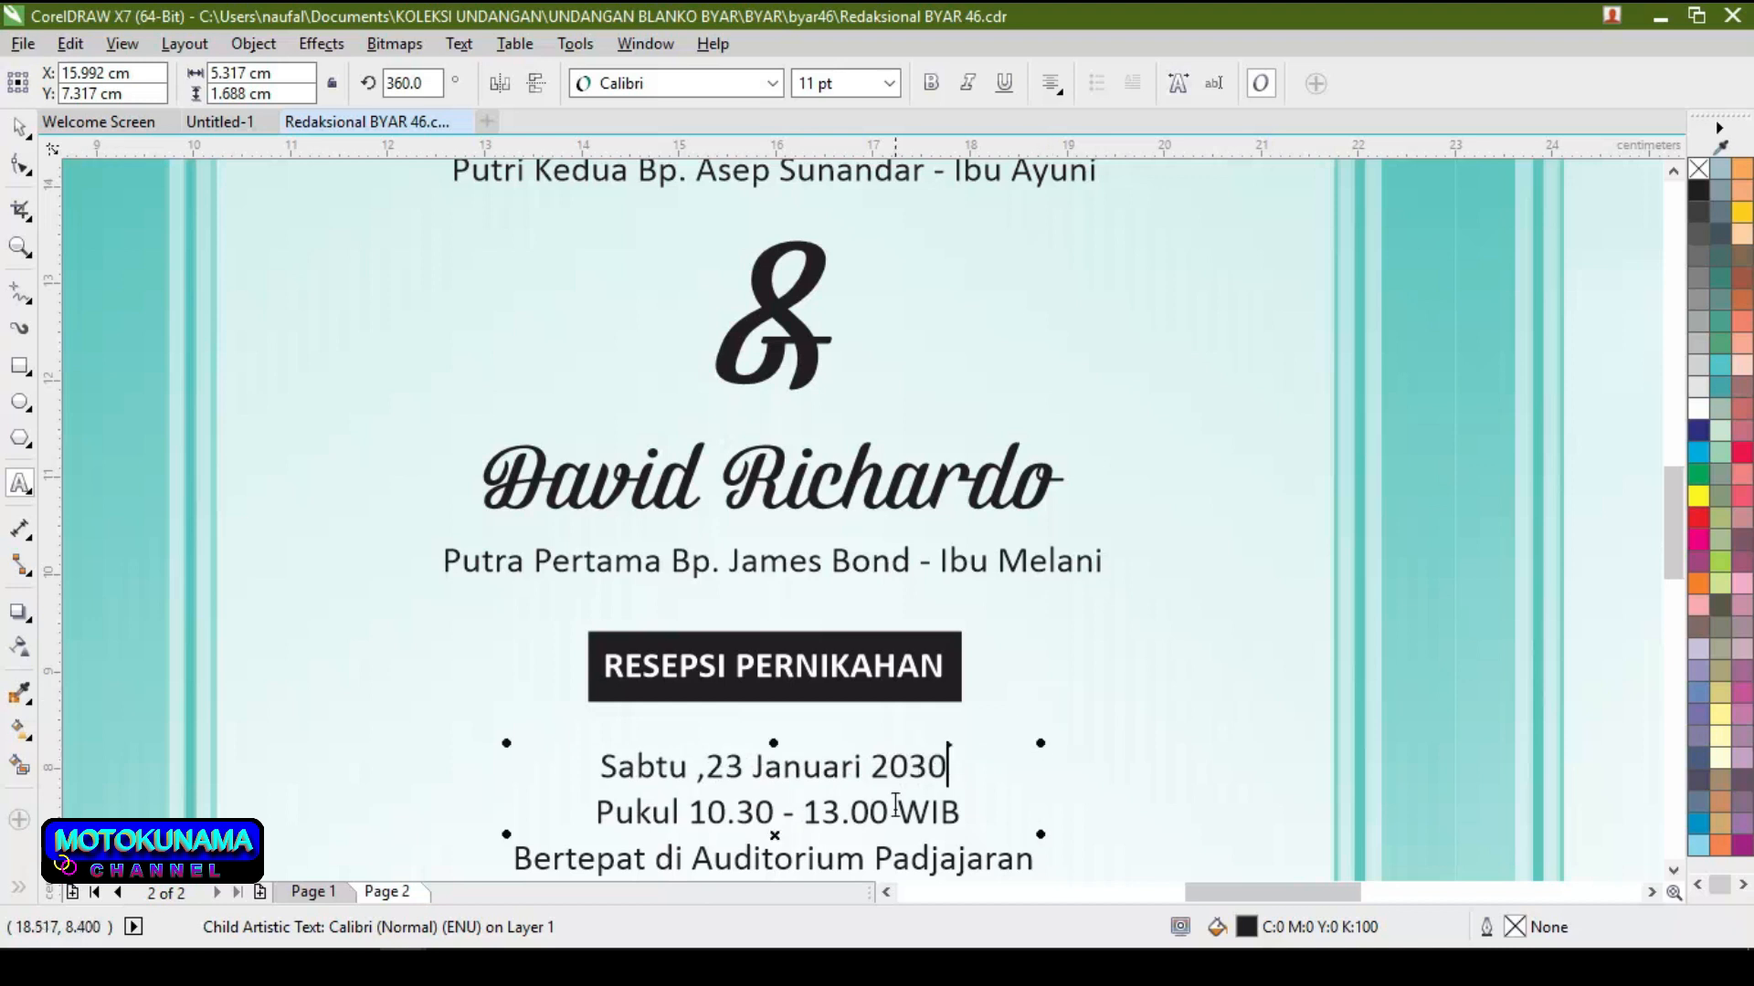
# Set the reception time in the "Pukul" line to 09.00 - 14.00 WIB
pyautogui.click(888, 812)
pyautogui.press('BackSpace')
pyautogui.press('BackSpace')
pyautogui.press('BackSpace')
pyautogui.press('BackSpace')
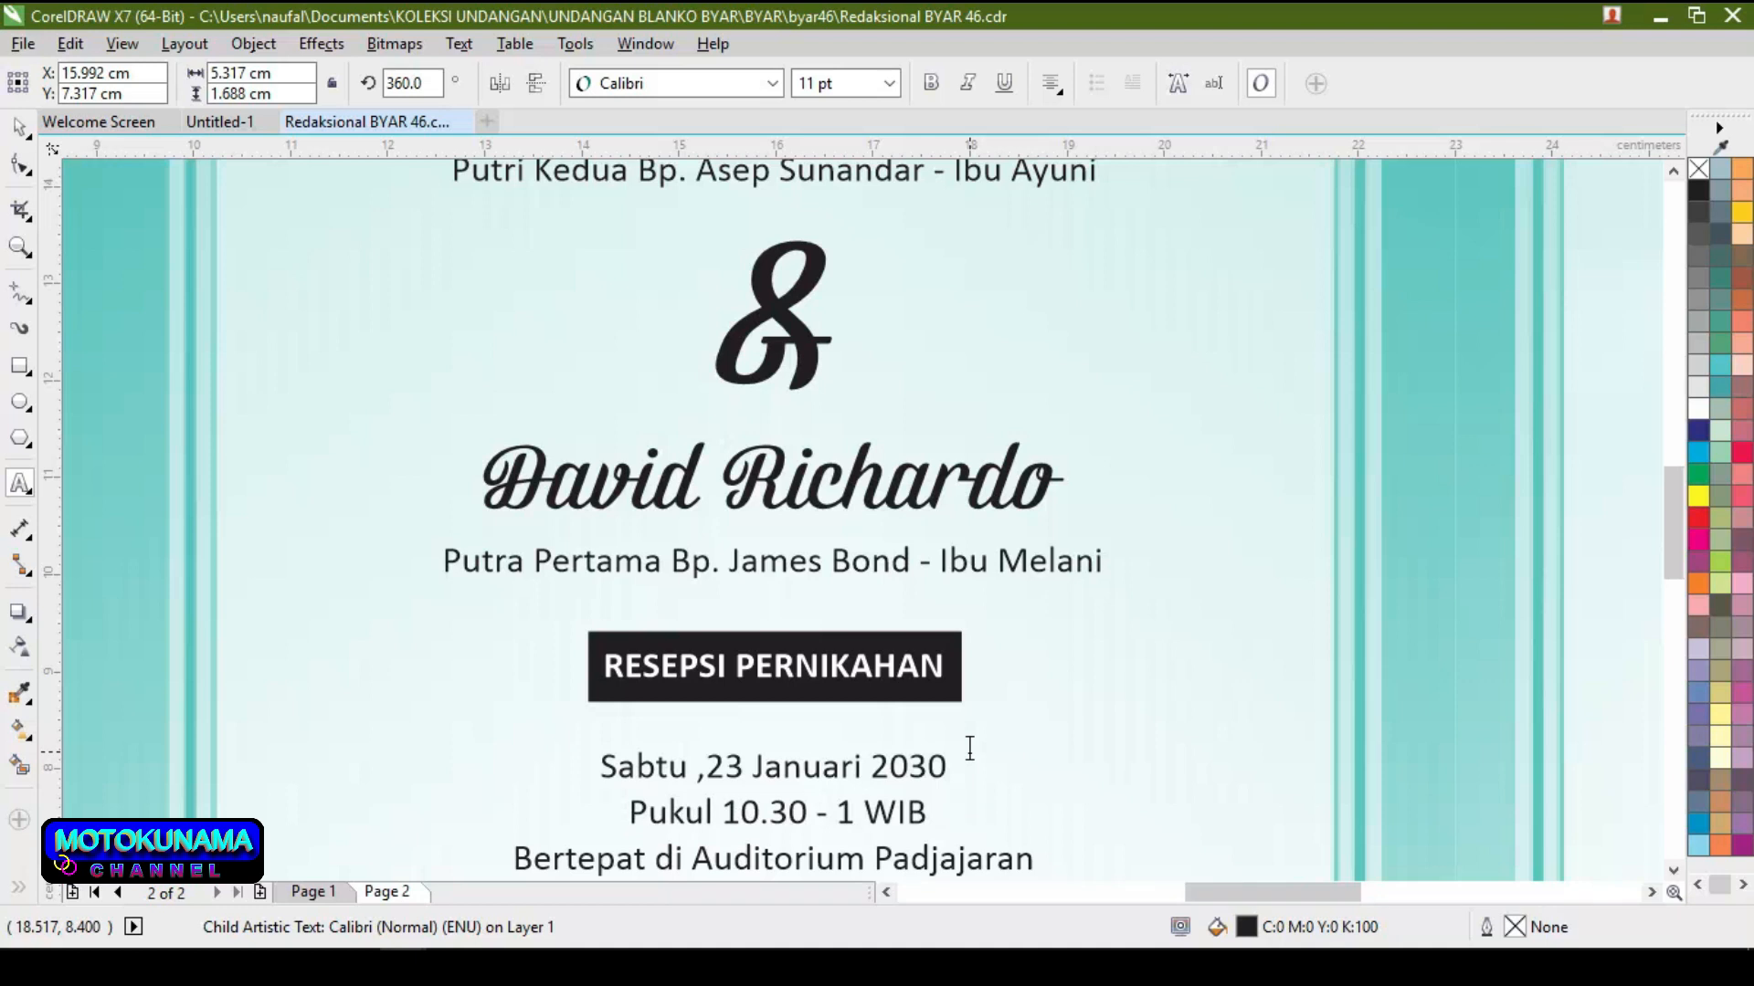
pyautogui.write('4.00')
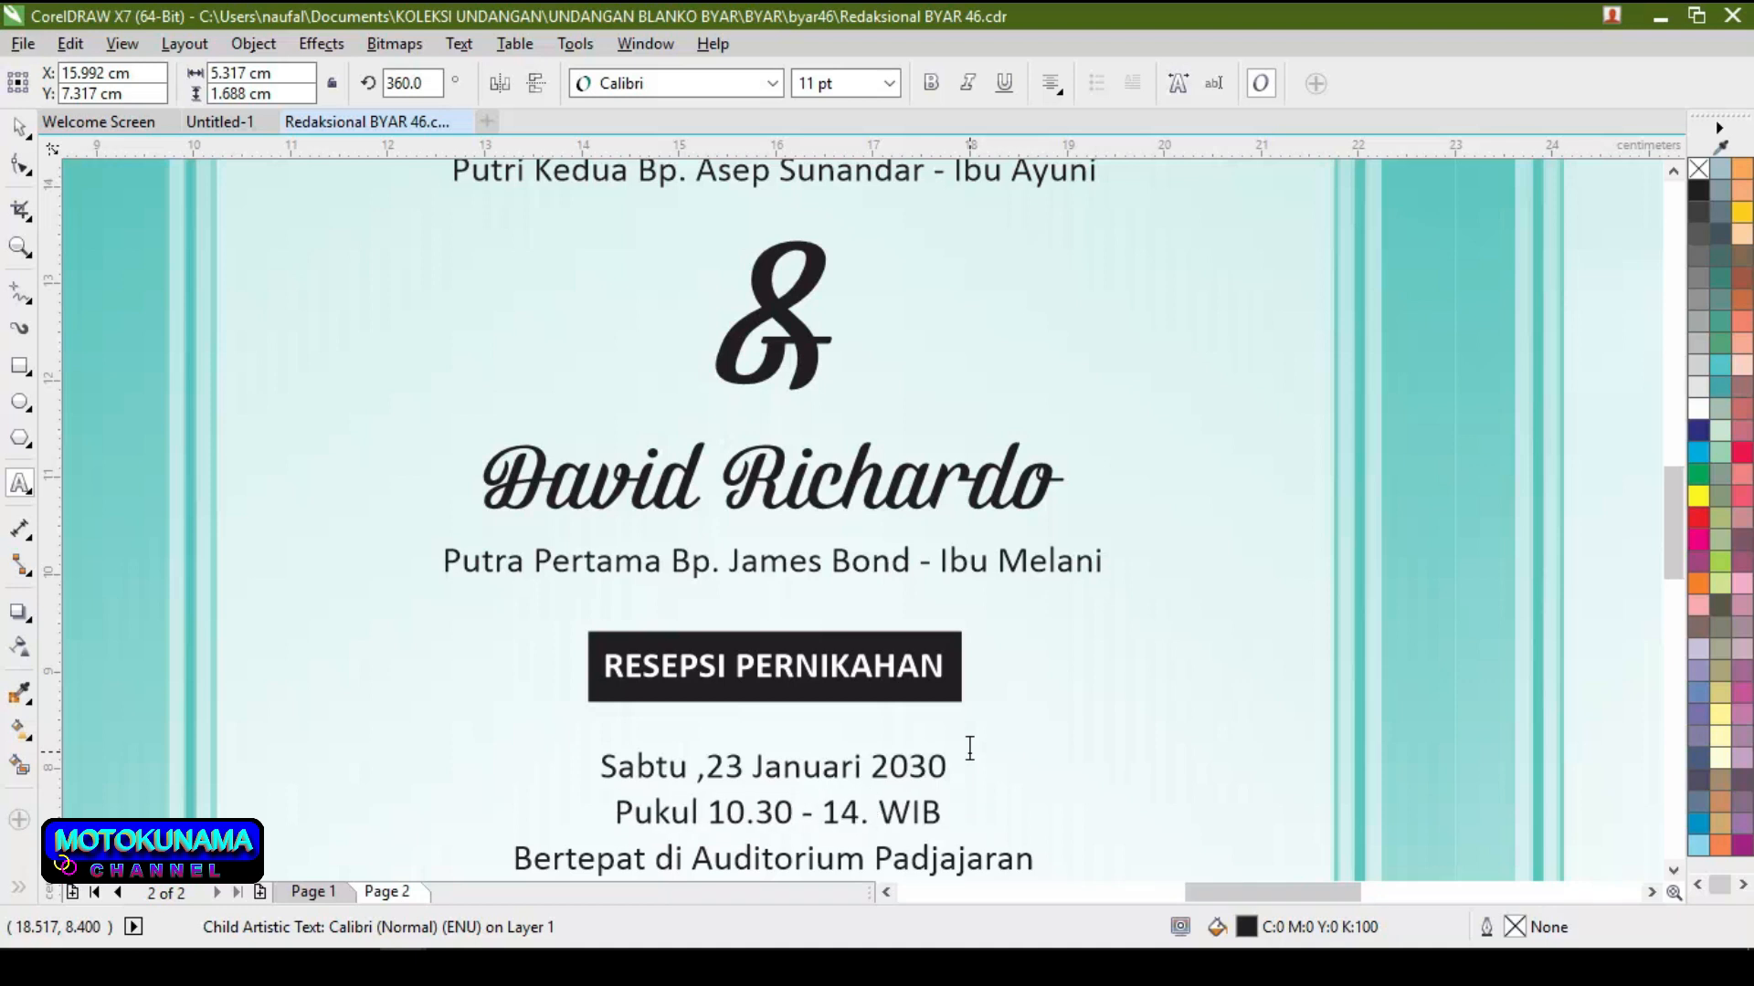
pyautogui.click(776, 816)
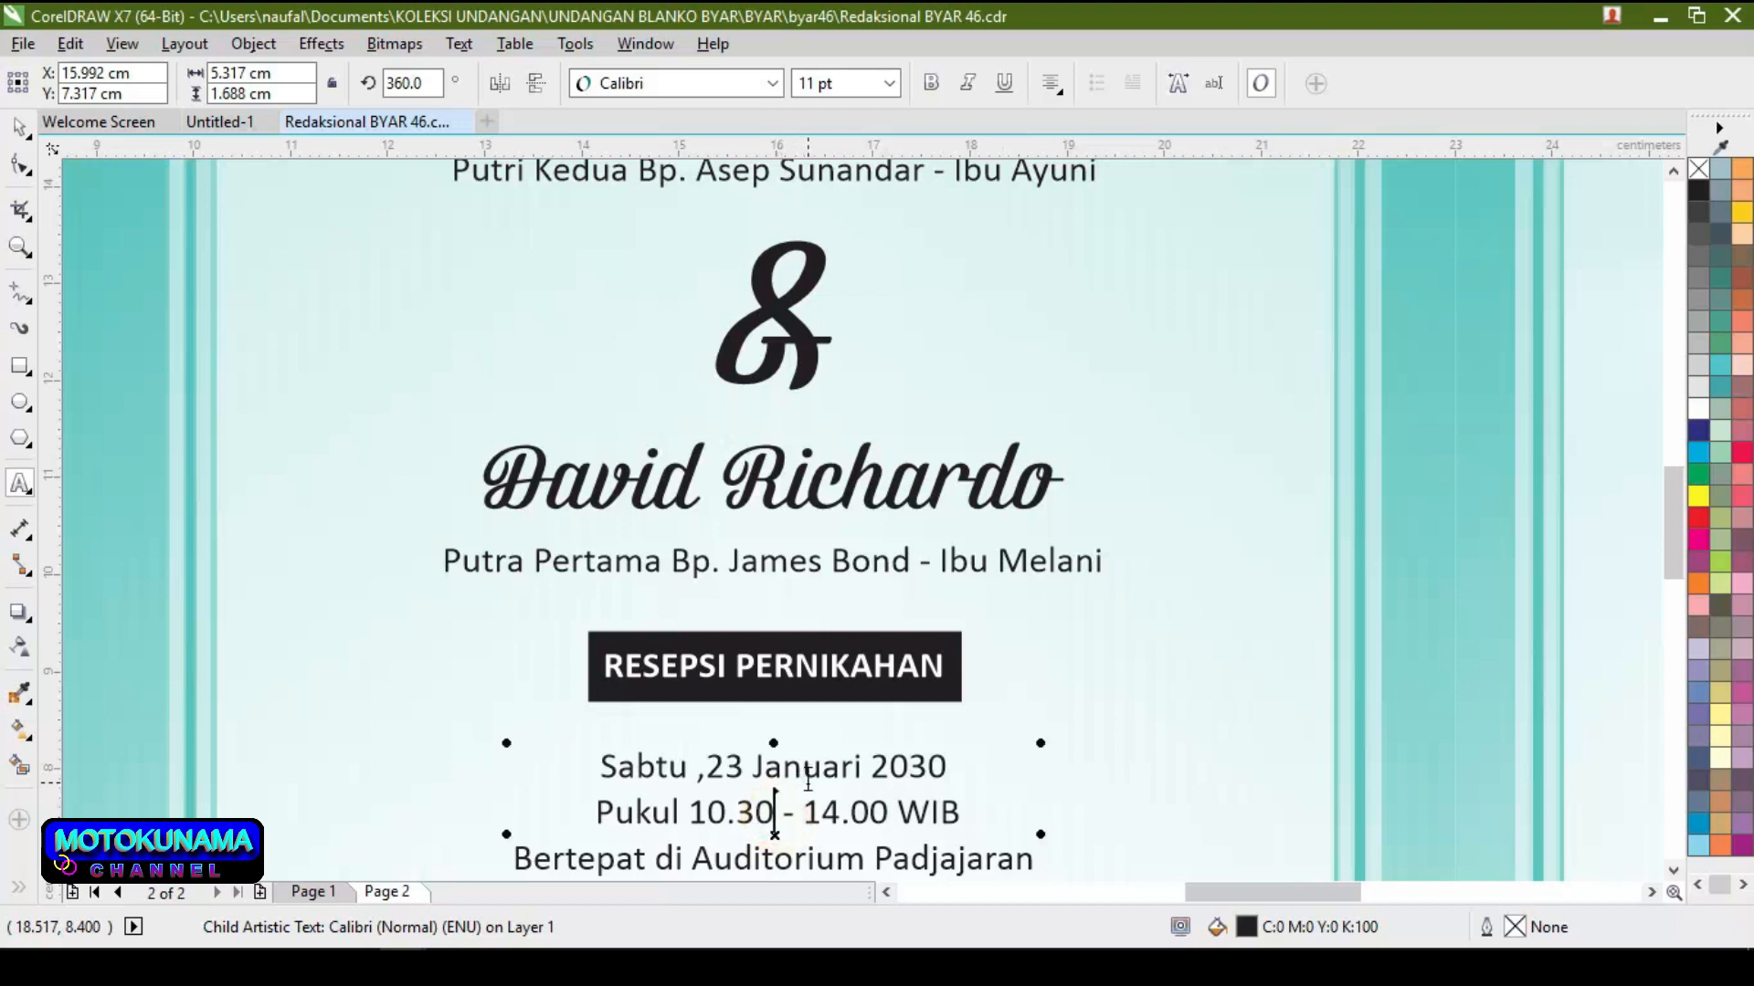
pyautogui.press('BackSpace')
pyautogui.press('BackSpace')
pyautogui.press('BackSpace')
pyautogui.press('BackSpace')
pyautogui.press('BackSpace')
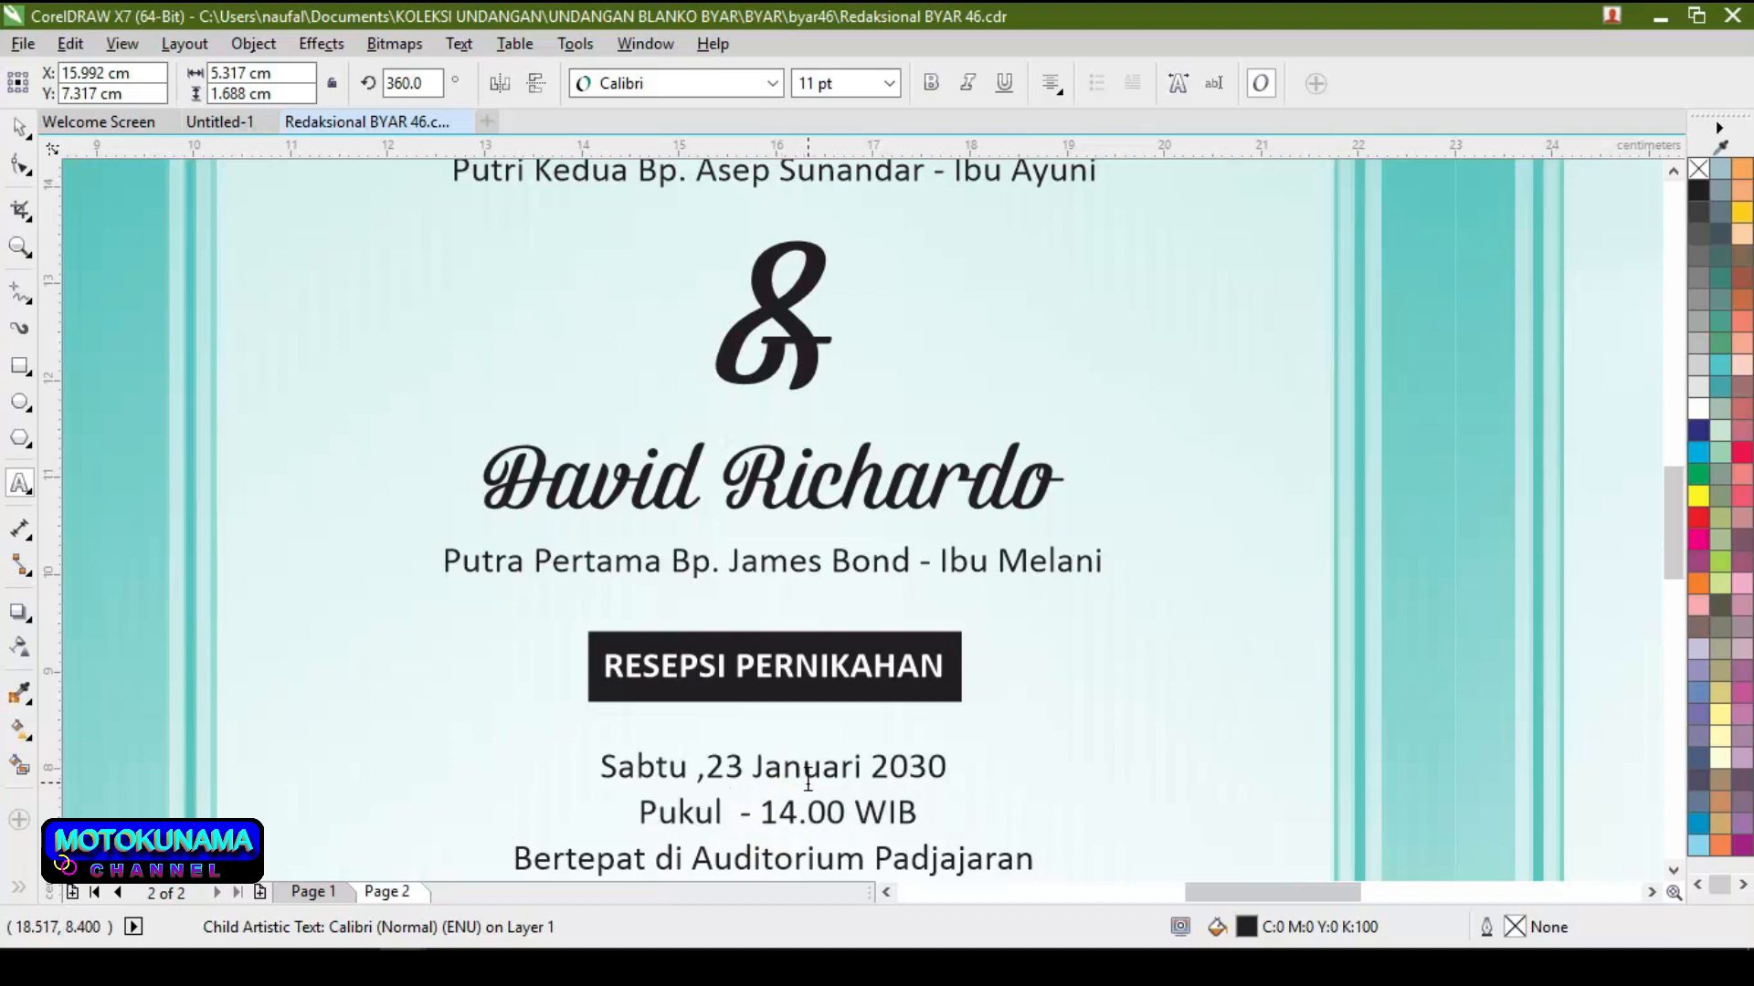
pyautogui.write('09.00')
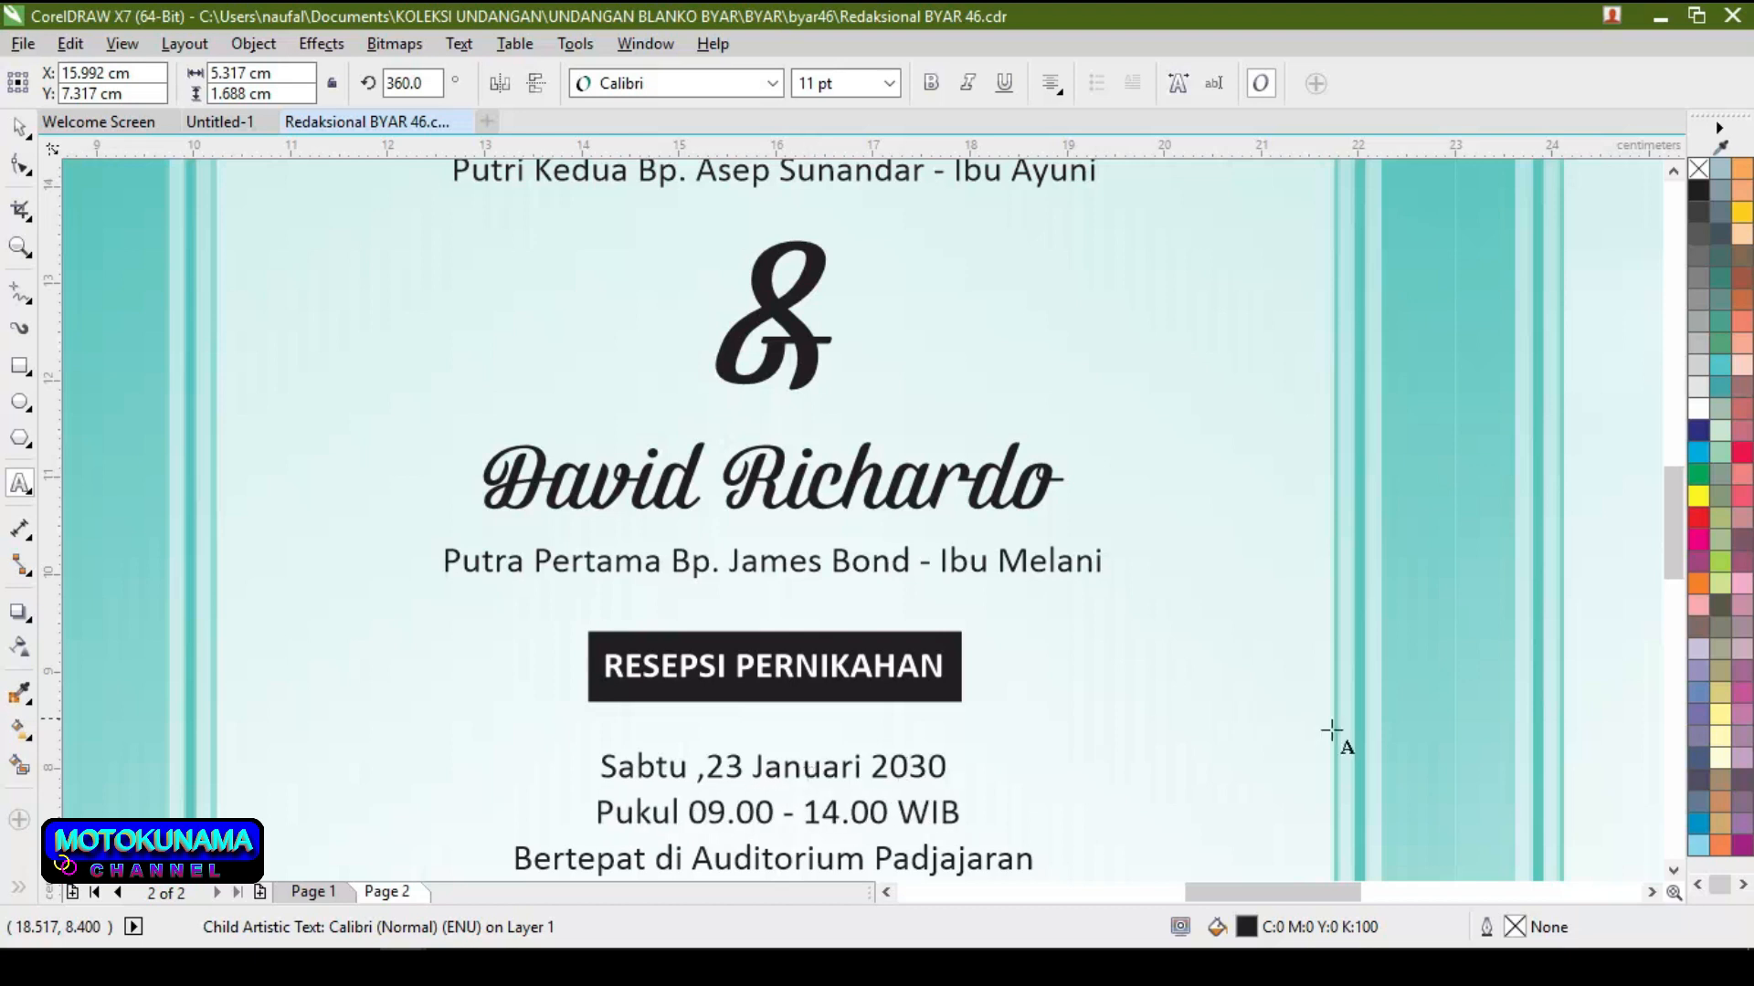
# Replace the reception venue after "Bertepat di" with "Aula Pesanggrahan"
pyautogui.click(1673, 869)
pyautogui.click(1673, 870)
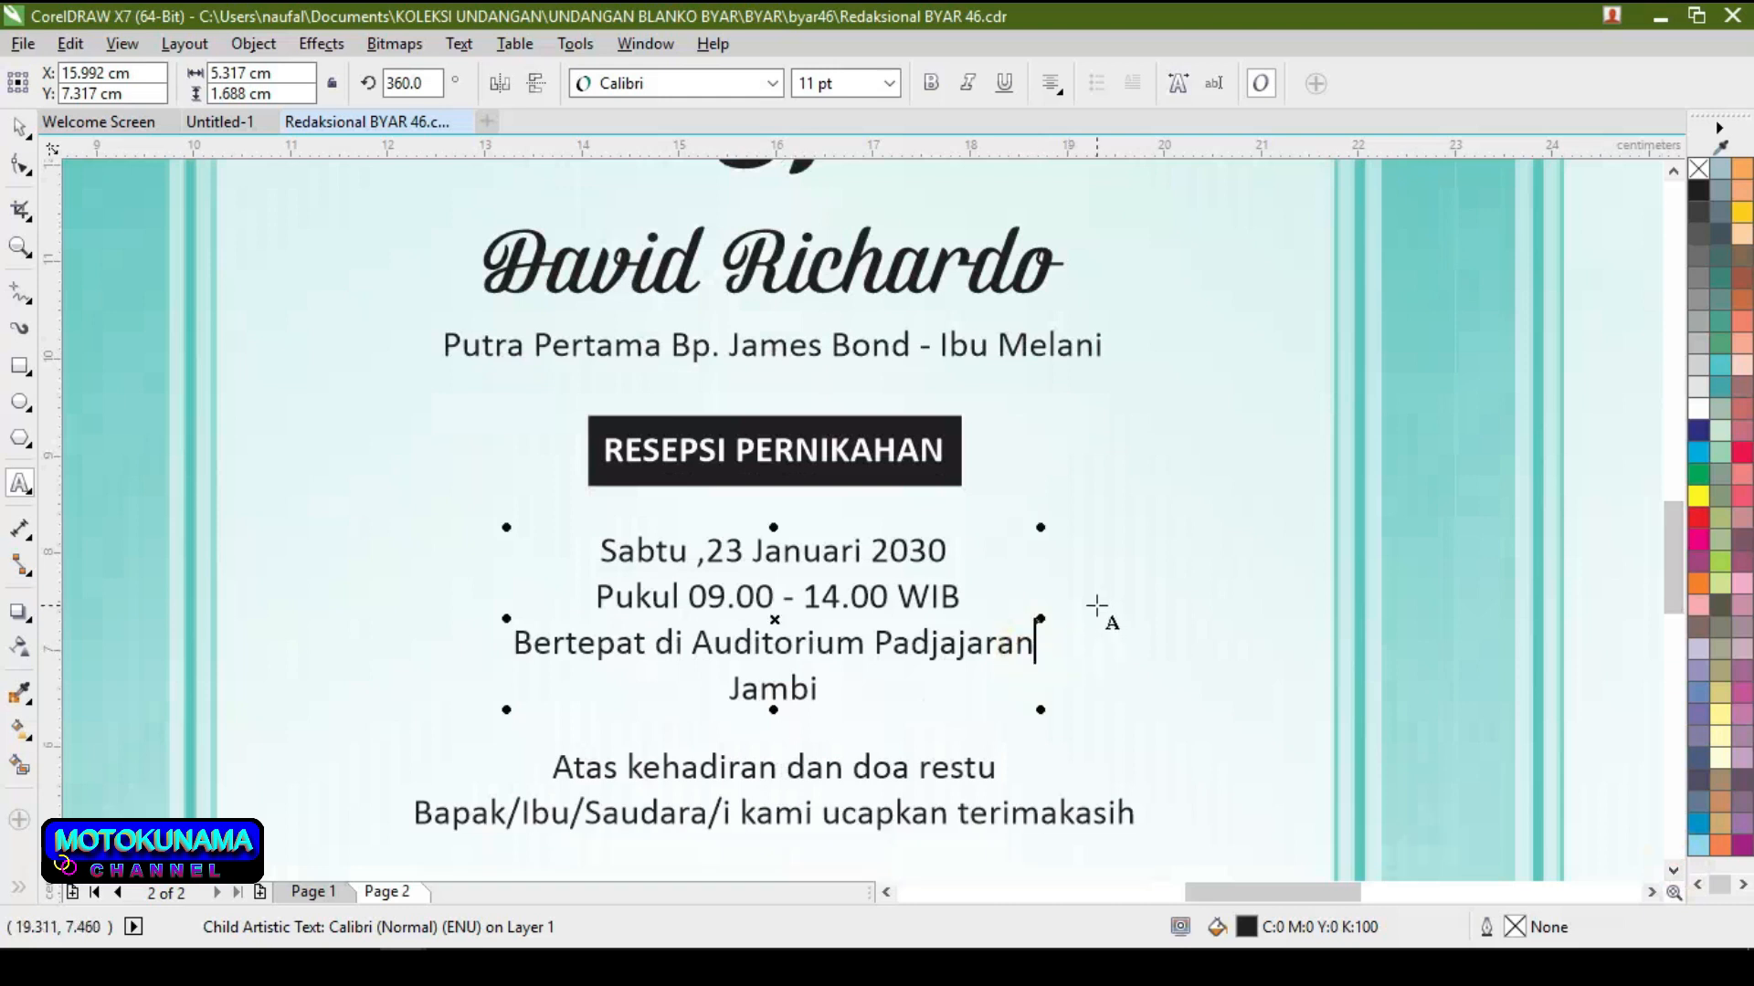
pyautogui.press('BackSpace')
pyautogui.press('BackSpace')
pyautogui.press('BackSpace')
pyautogui.press('BackSpace')
pyautogui.press('BackSpace')
pyautogui.press('BackSpace')
pyautogui.press('BackSpace')
pyautogui.press('BackSpace')
pyautogui.press('BackSpace')
pyautogui.press('BackSpace')
pyautogui.press('BackSpace')
pyautogui.press('BackSpace')
pyautogui.press('BackSpace')
pyautogui.press('BackSpace')
pyautogui.press('BackSpace')
pyautogui.press('BackSpace')
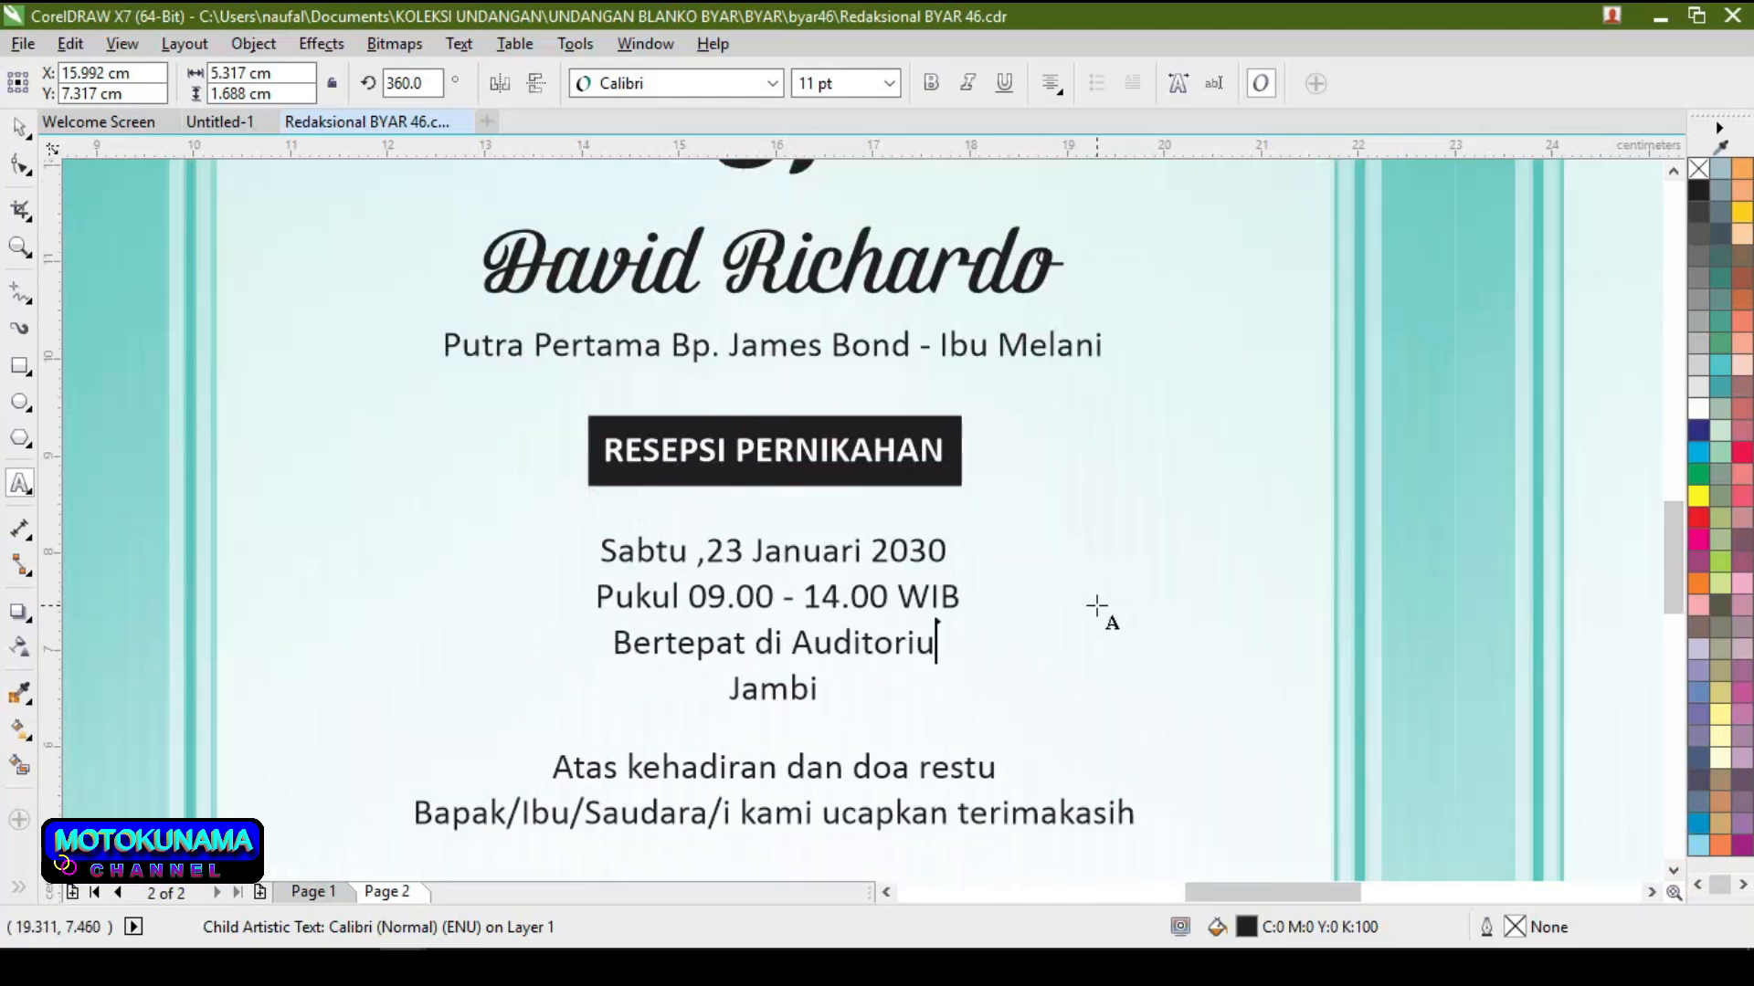
pyautogui.press('BackSpace')
pyautogui.press('BackSpace')
pyautogui.press('BackSpace')
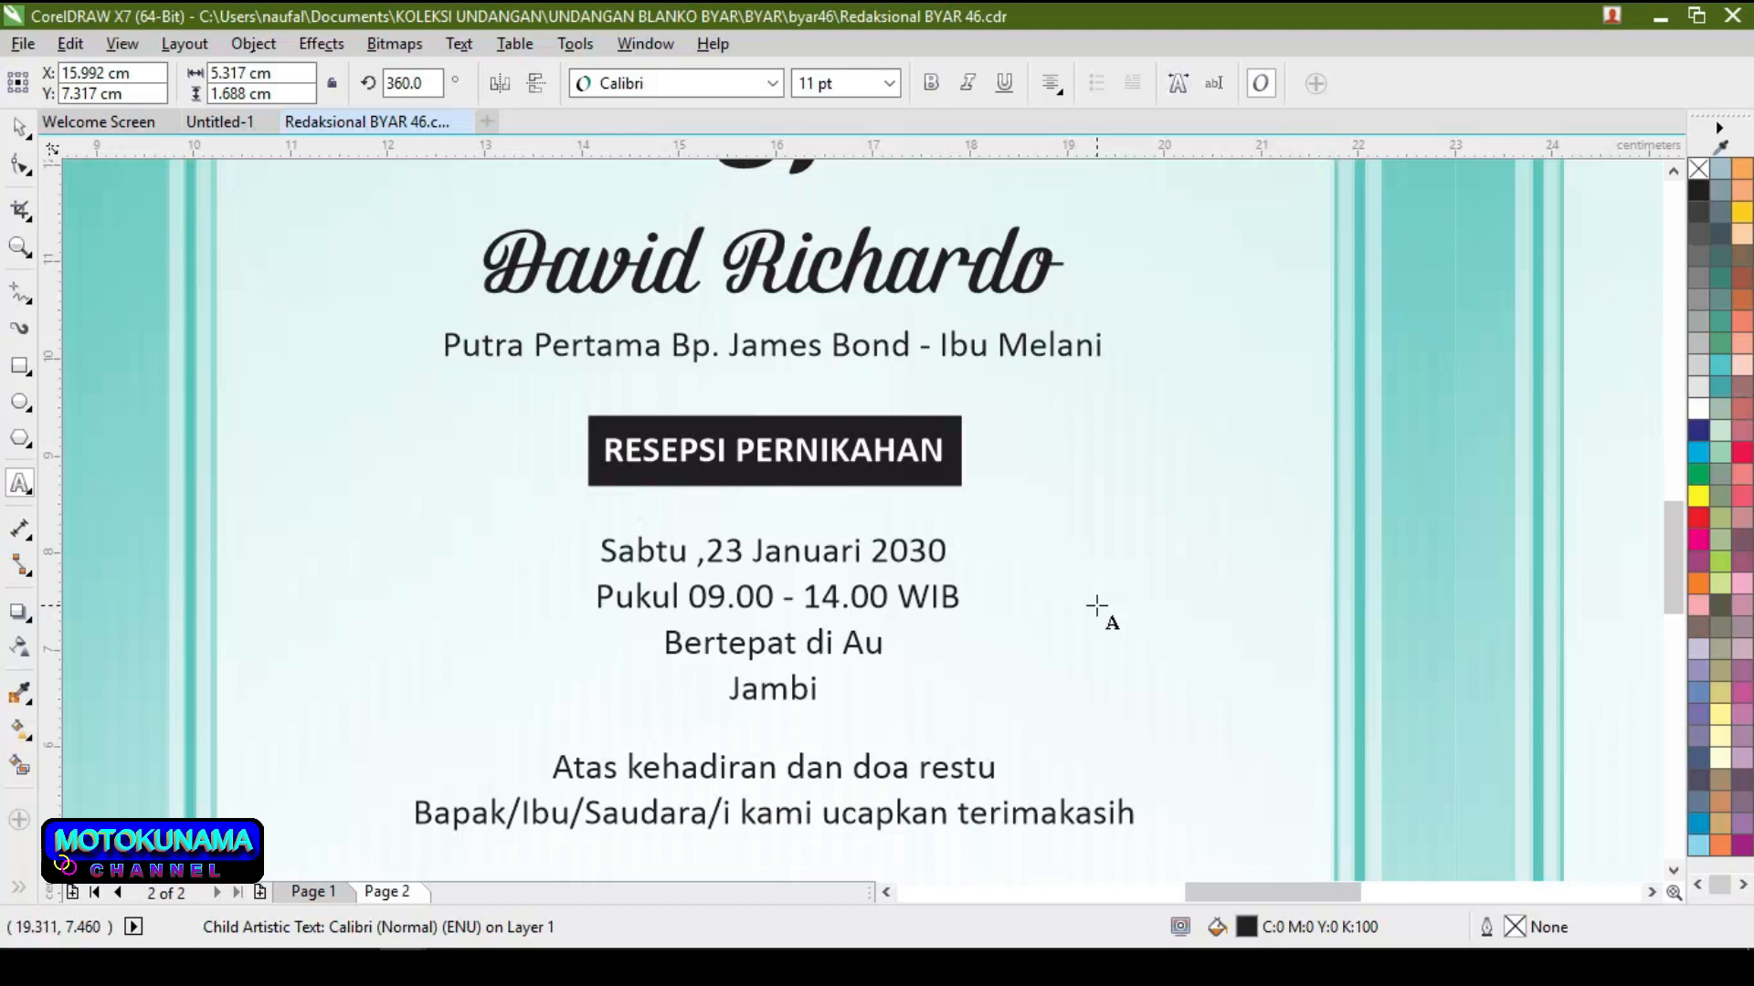
pyautogui.write('la')
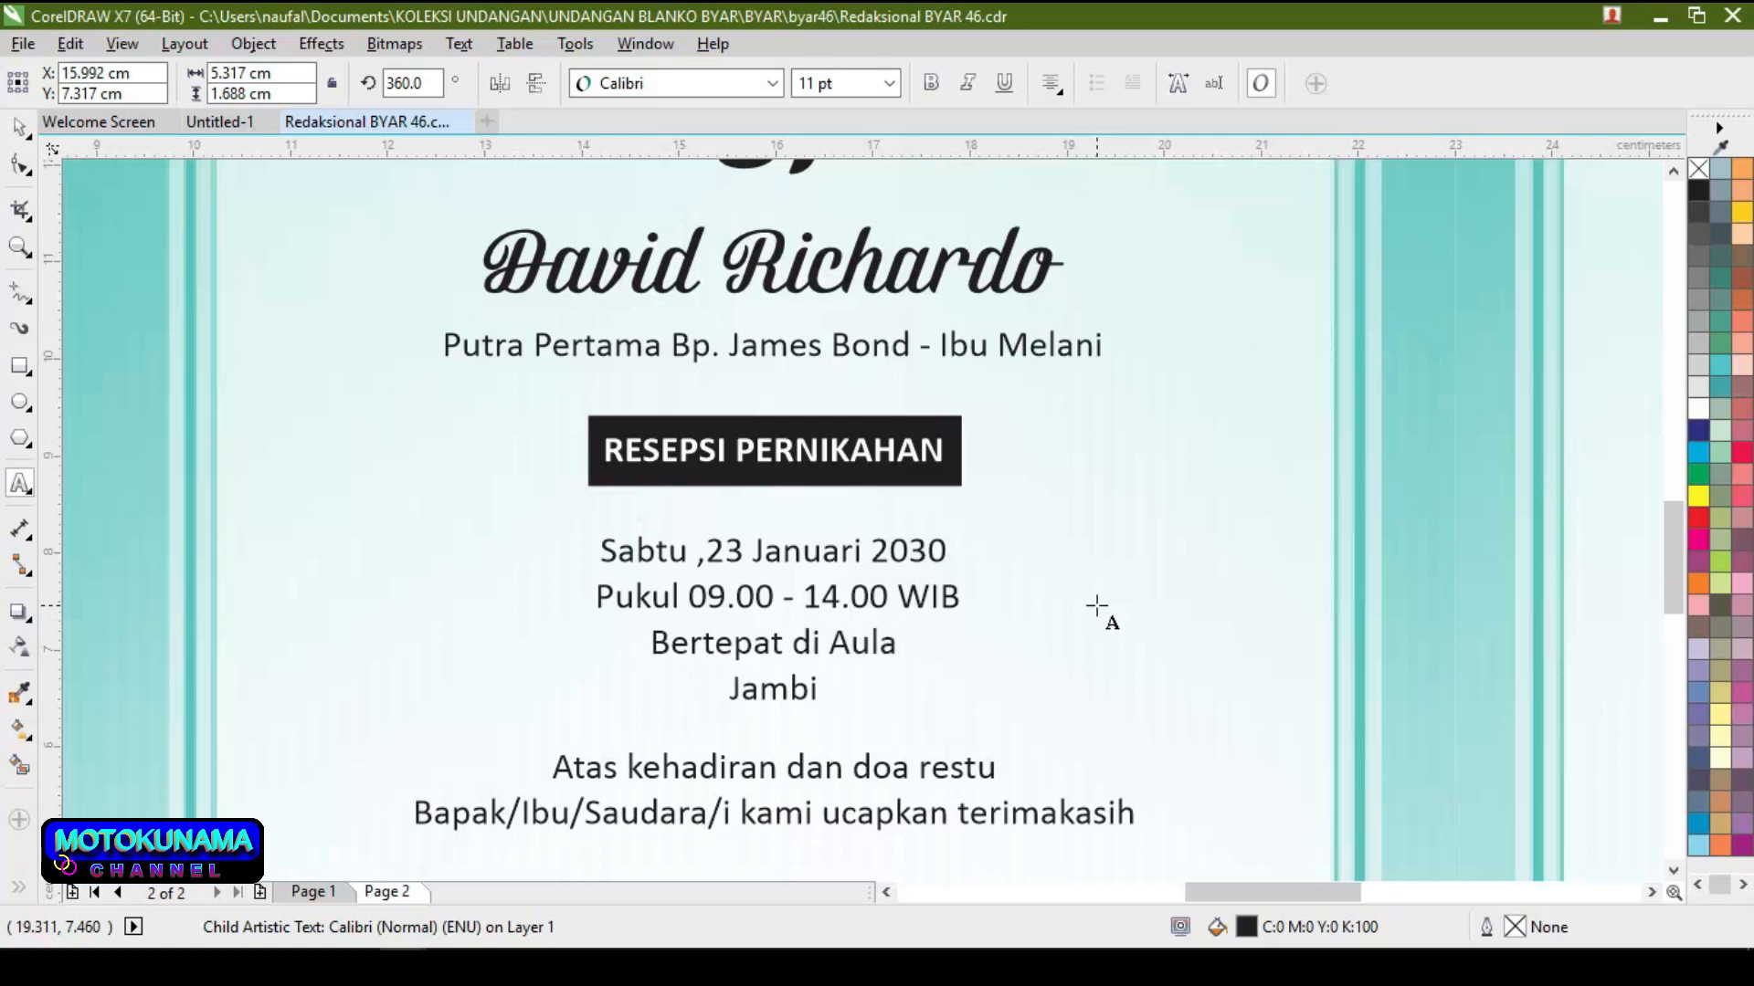
pyautogui.write(' Ps')
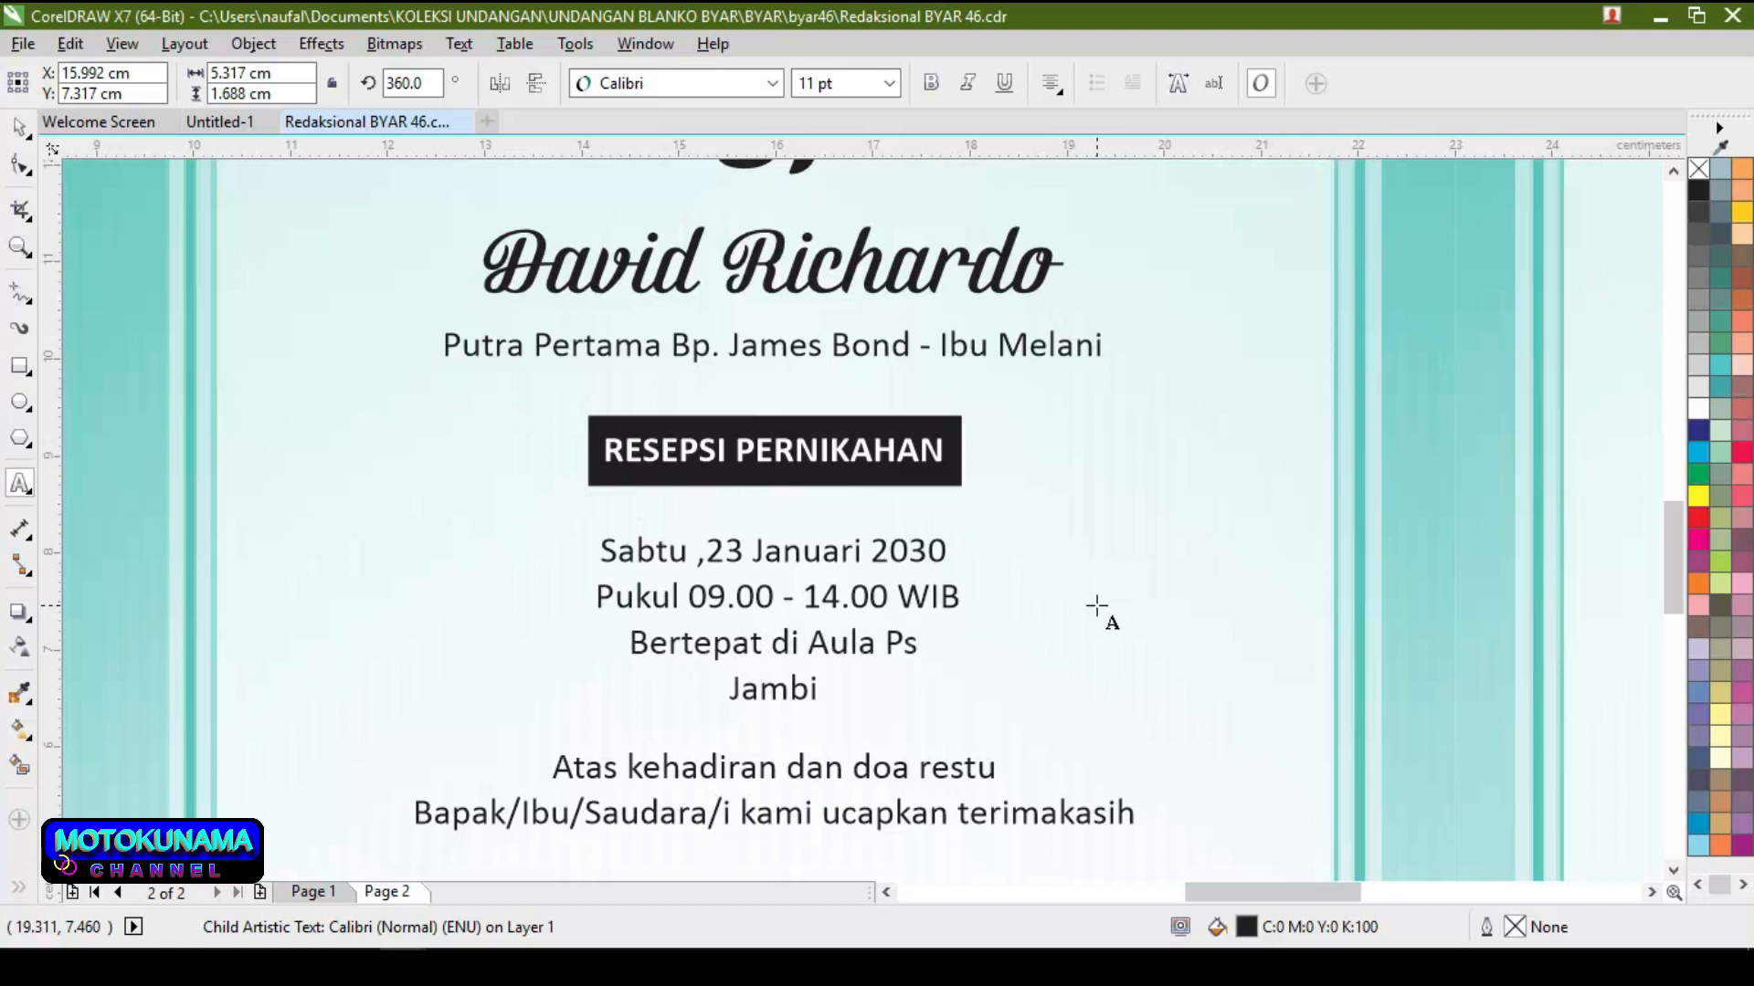
pyautogui.press('BackSpace')
pyautogui.write('esang')
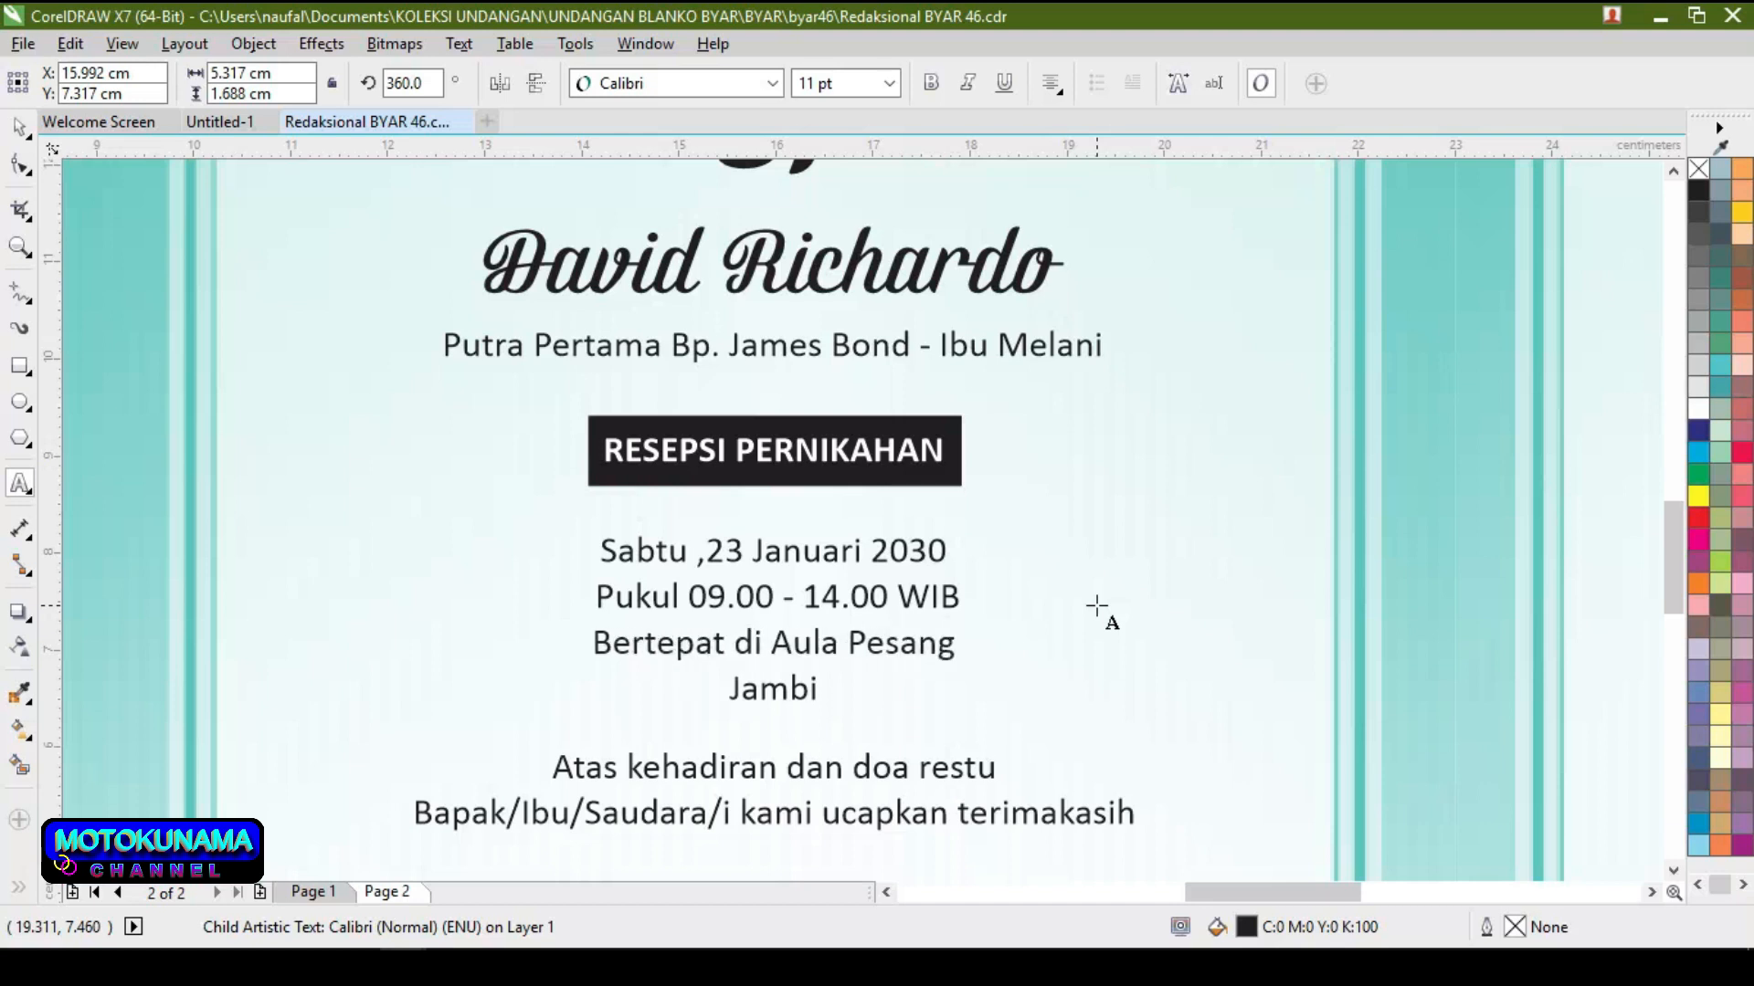
pyautogui.write('grahan')
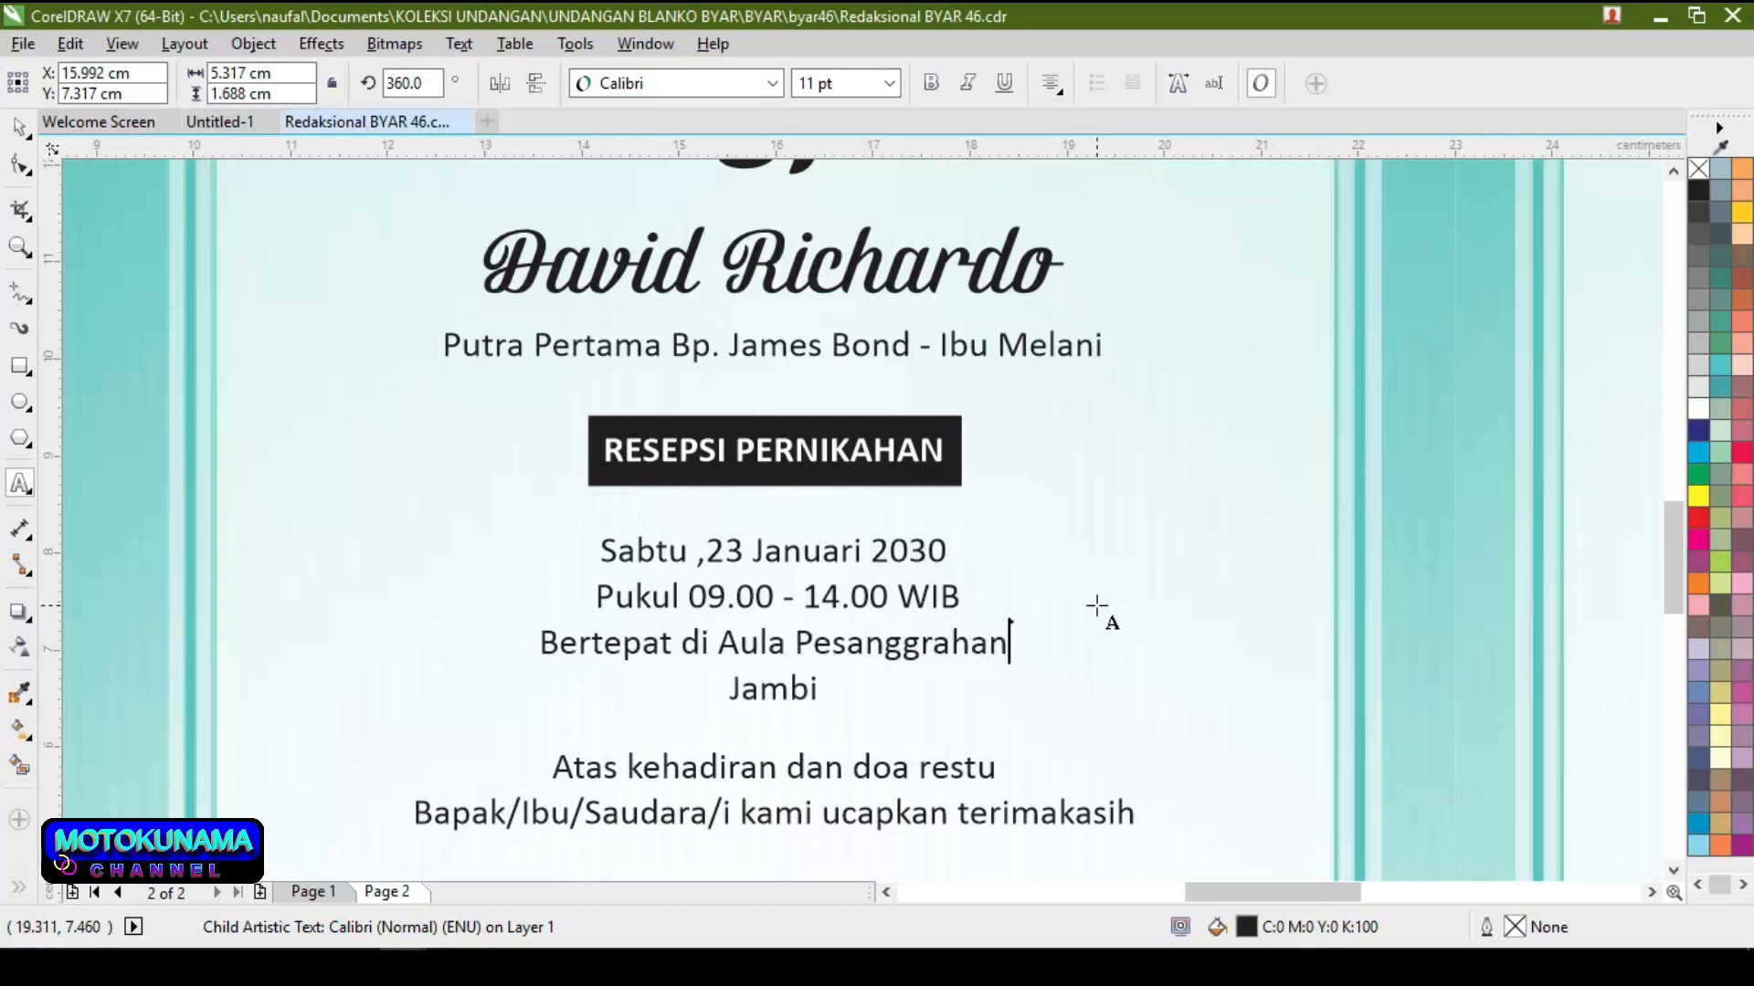
# Change the city beneath the reception venue to "Jakarta"
pyautogui.click(819, 693)
pyautogui.press('BackSpace')
pyautogui.press('BackSpace')
pyautogui.press('BackSpace')
pyautogui.press('BackSpace')
pyautogui.write('akarta')
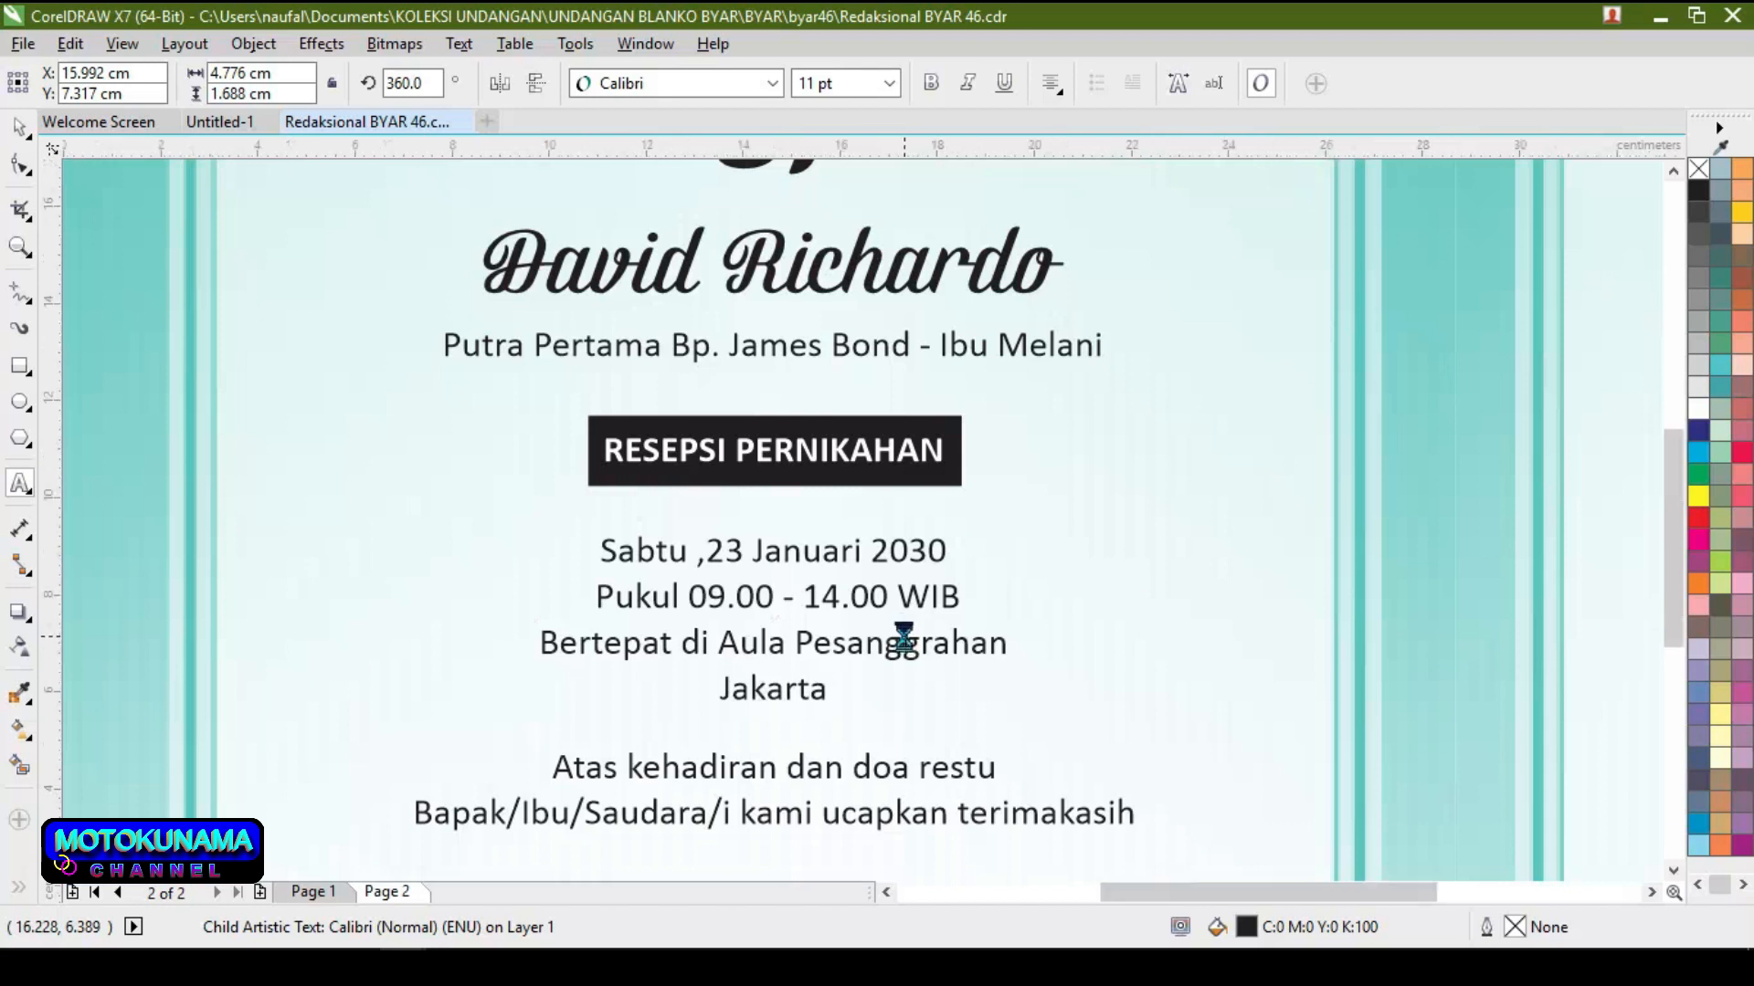
# Replace the bride's father's name after "Kel. Bp." in the bride's family signature under "Kami Yang Berbahagia" with the new full name
pyautogui.scroll(-2, 903, 630)
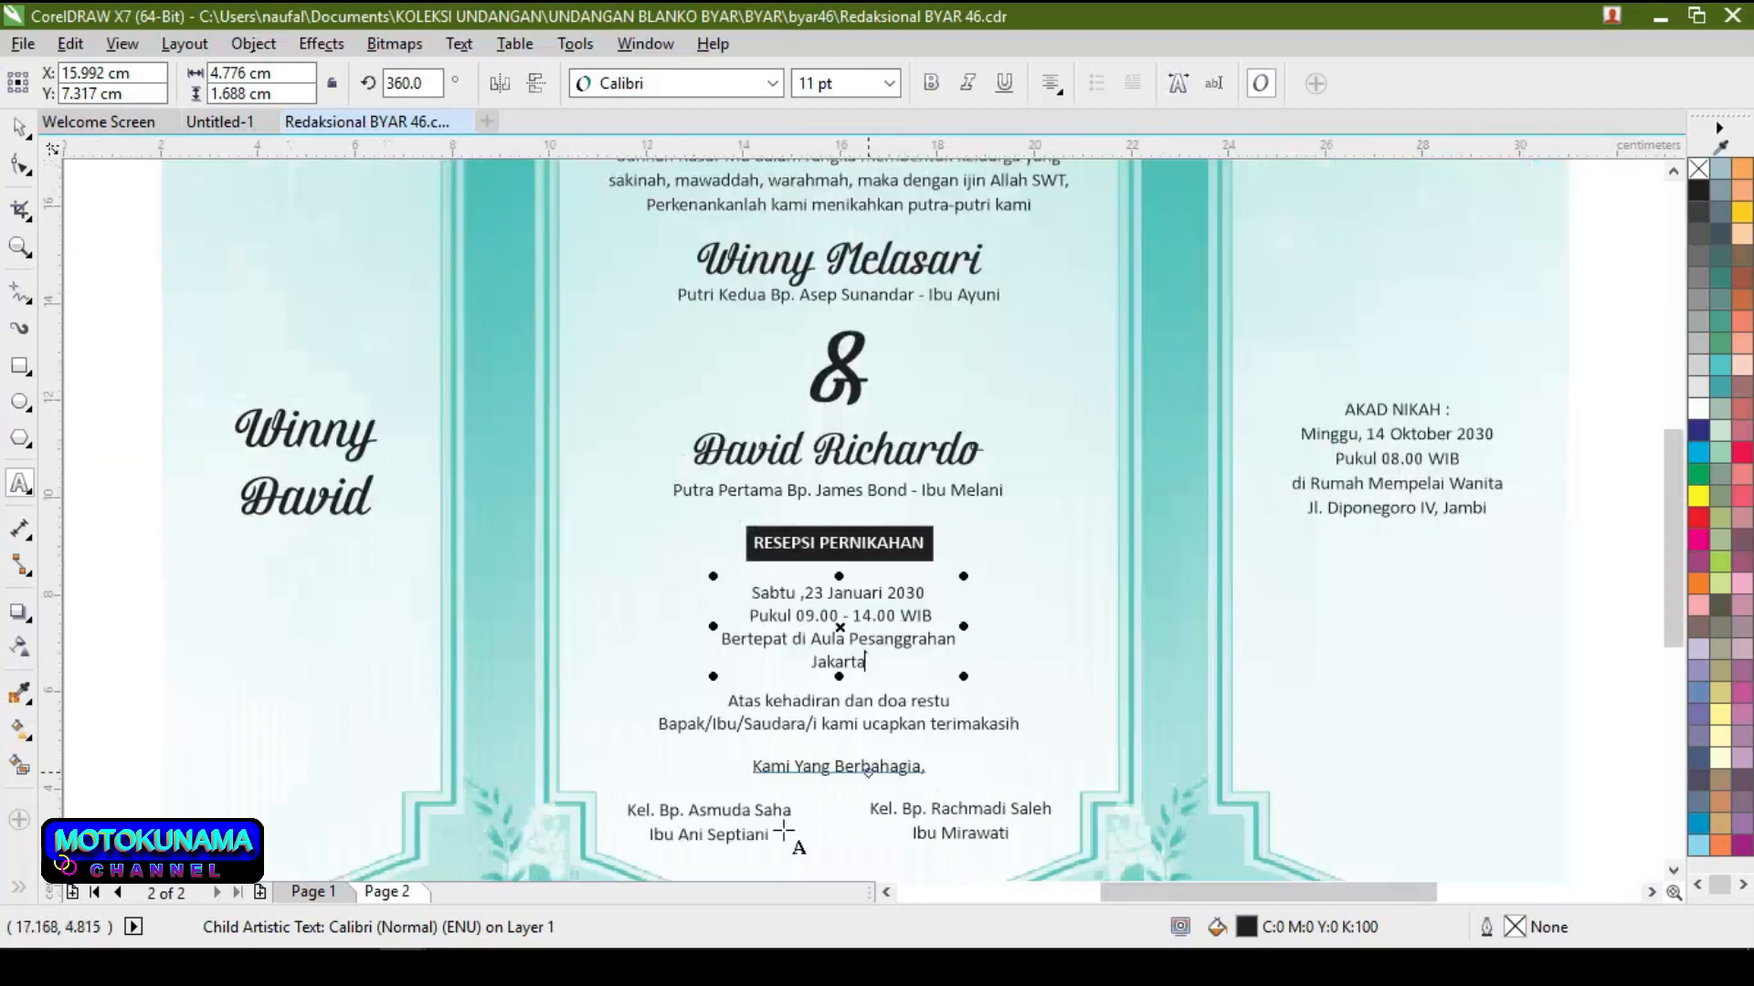
pyautogui.scroll(2, 777, 827)
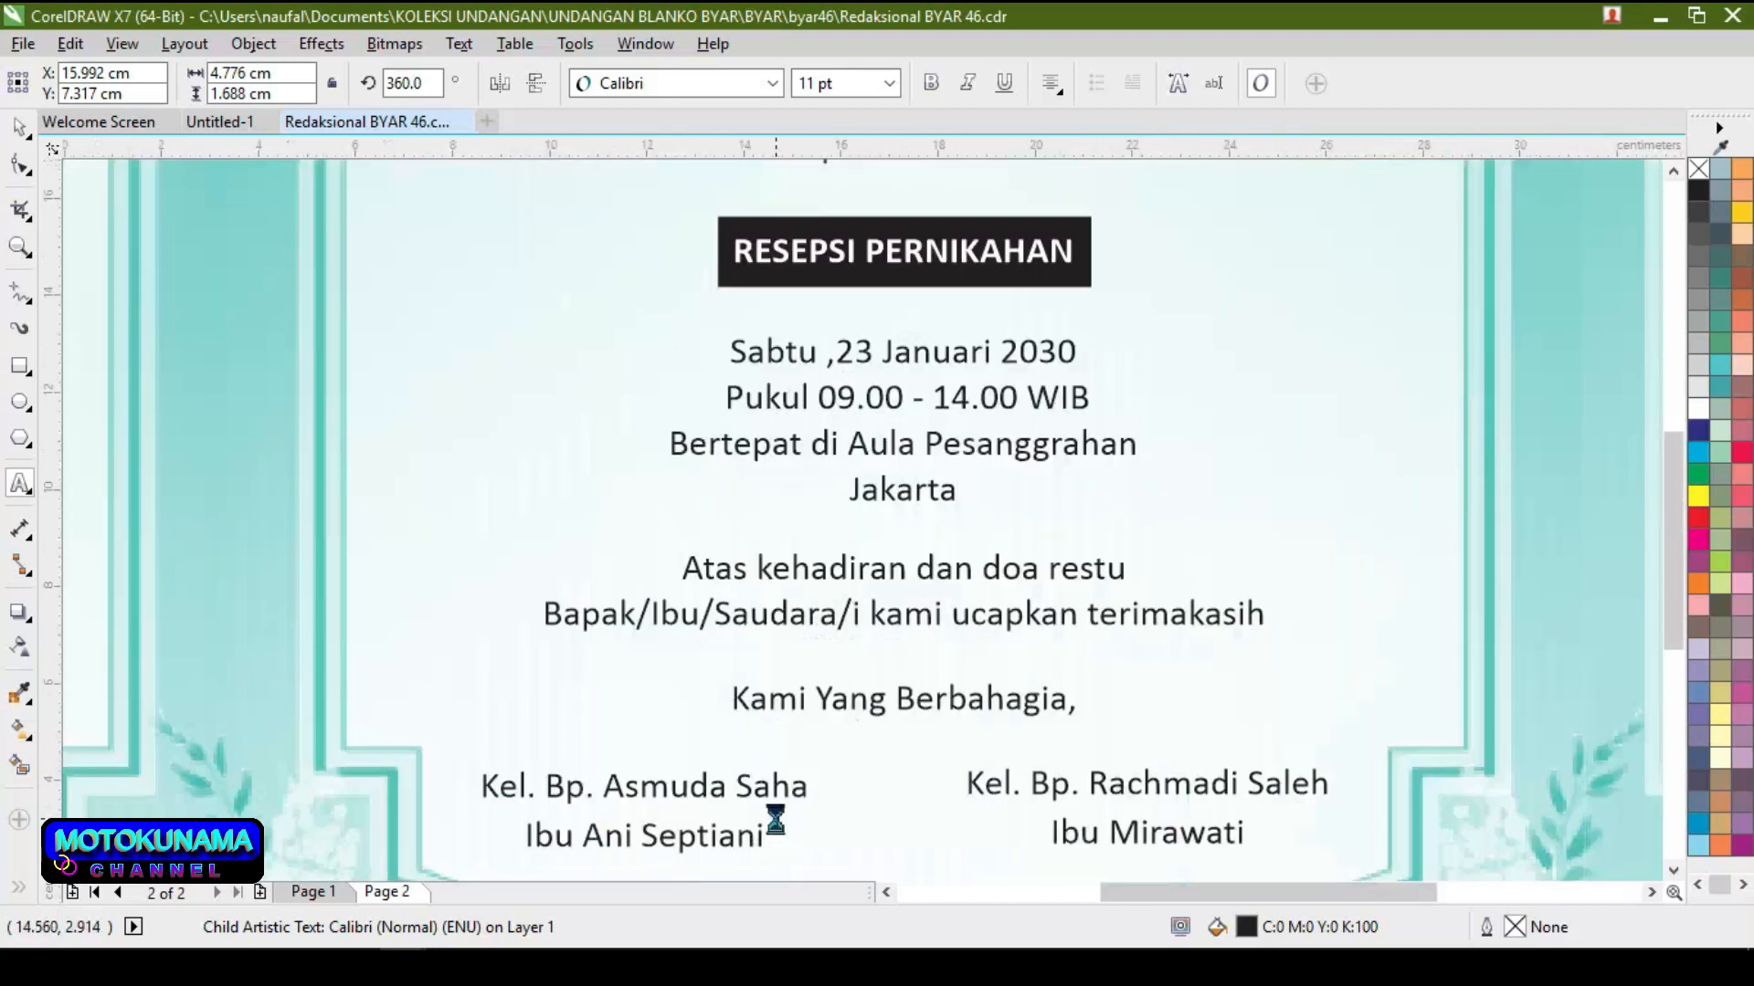
pyautogui.scroll(-2, 777, 827)
pyautogui.click(788, 803)
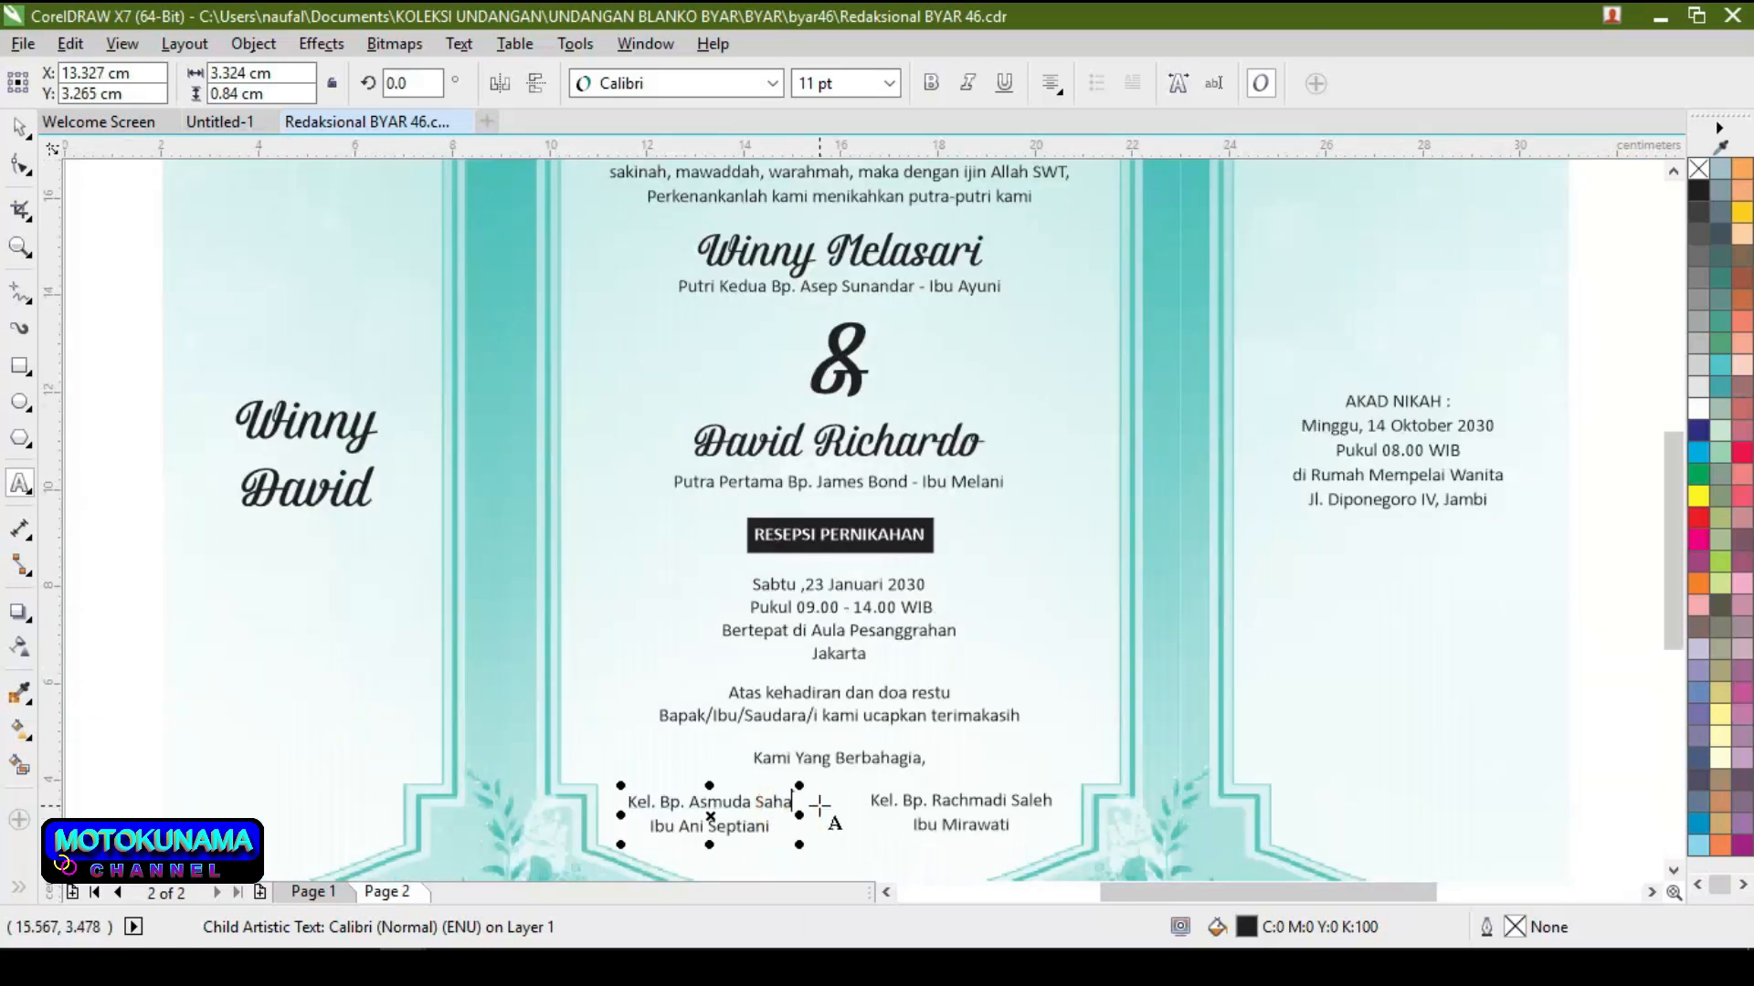
pyautogui.press('BackSpace')
pyautogui.press('BackSpace')
pyautogui.press('BackSpace')
pyautogui.press('BackSpace')
pyautogui.press('BackSpace')
pyautogui.press('BackSpace')
pyautogui.press('BackSpace')
pyautogui.press('BackSpace')
pyautogui.press('BackSpace')
pyautogui.write('ep')
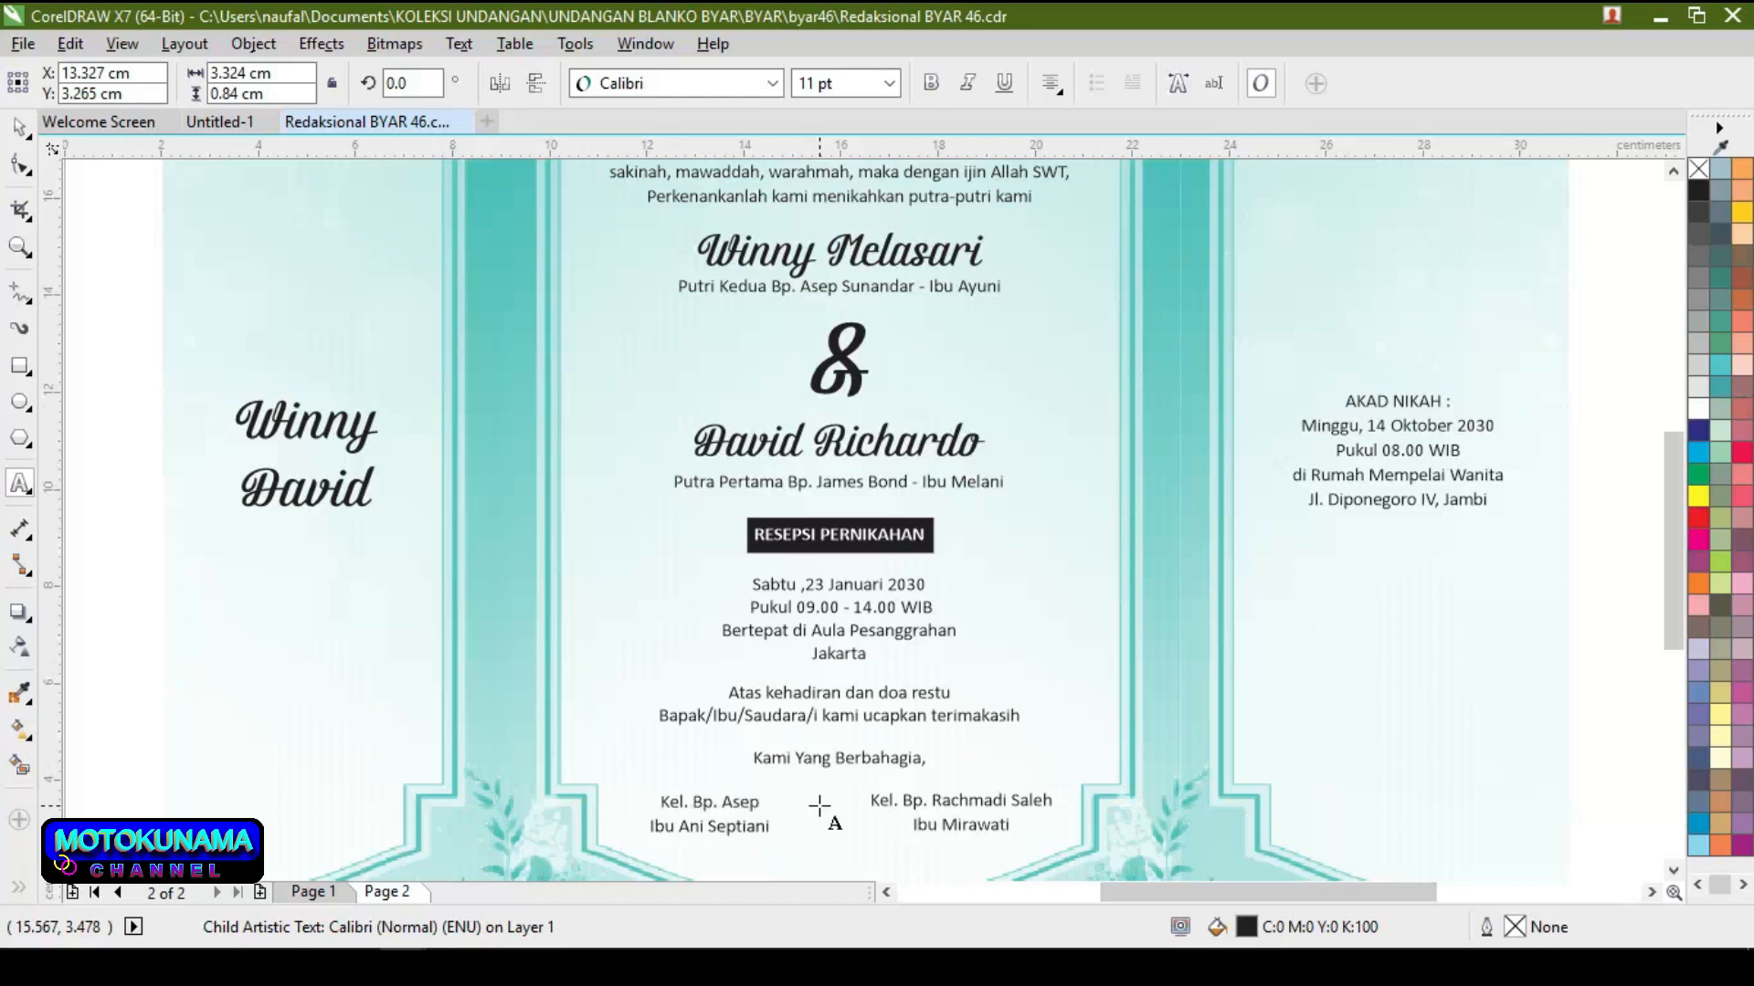
pyautogui.write(' sunanda')
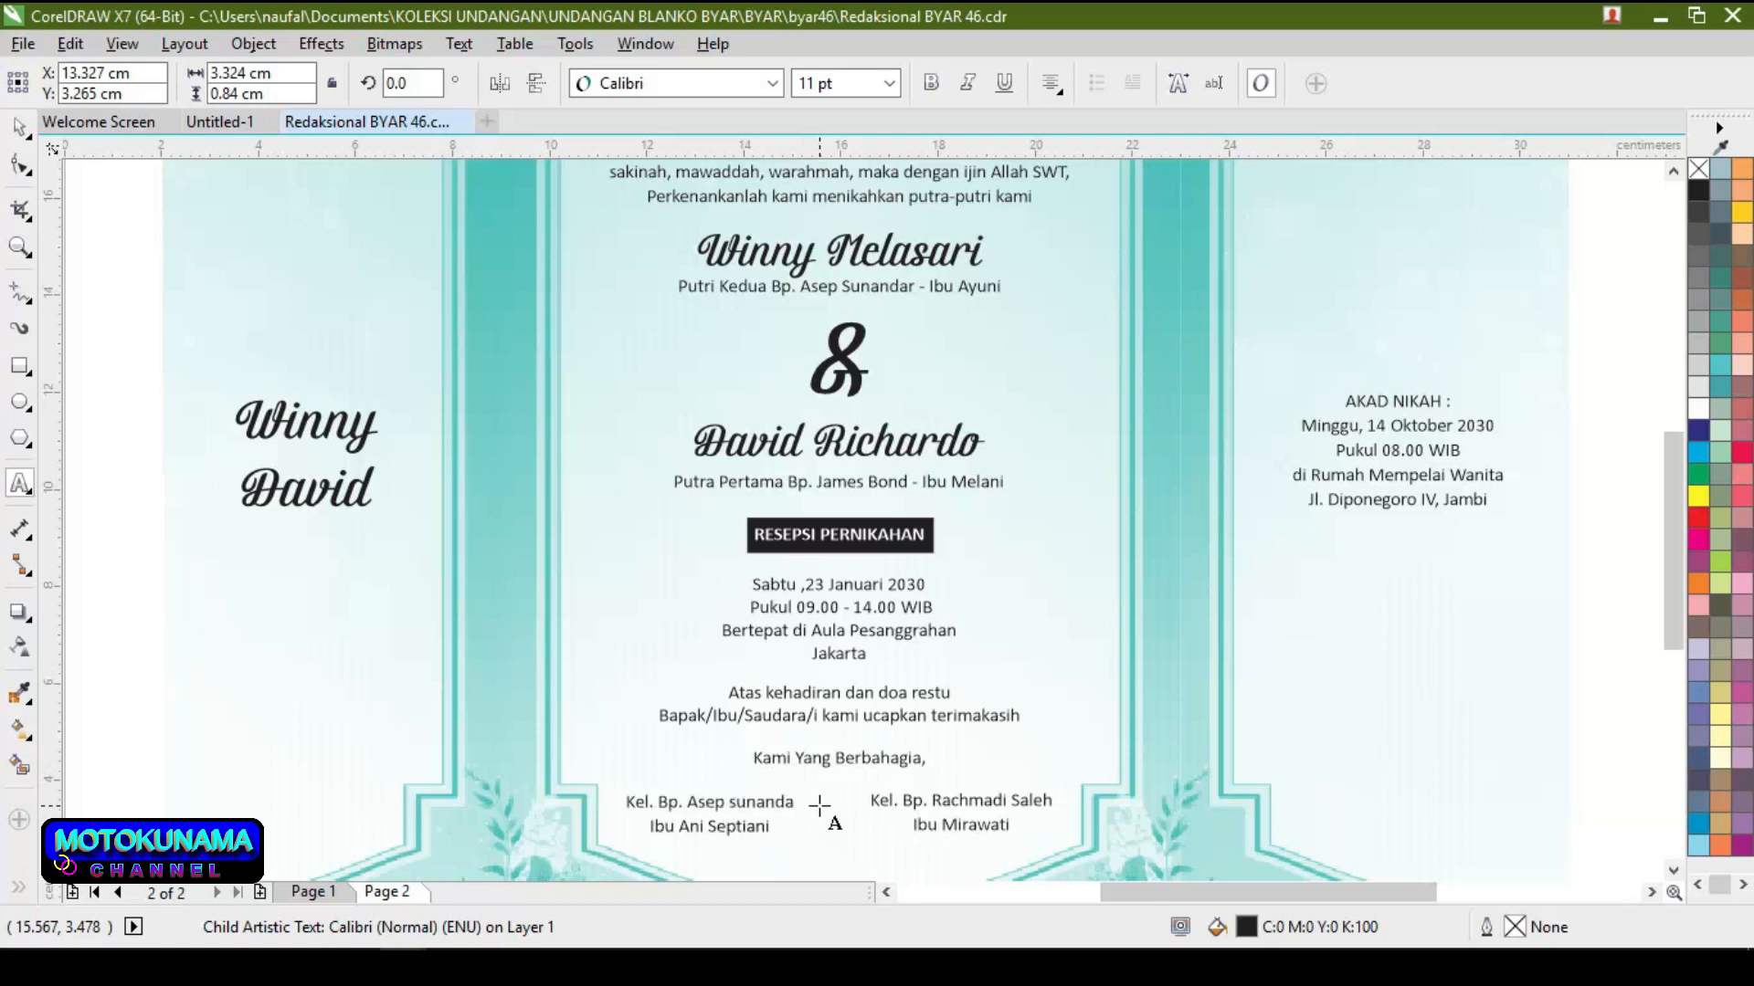
pyautogui.write('r')
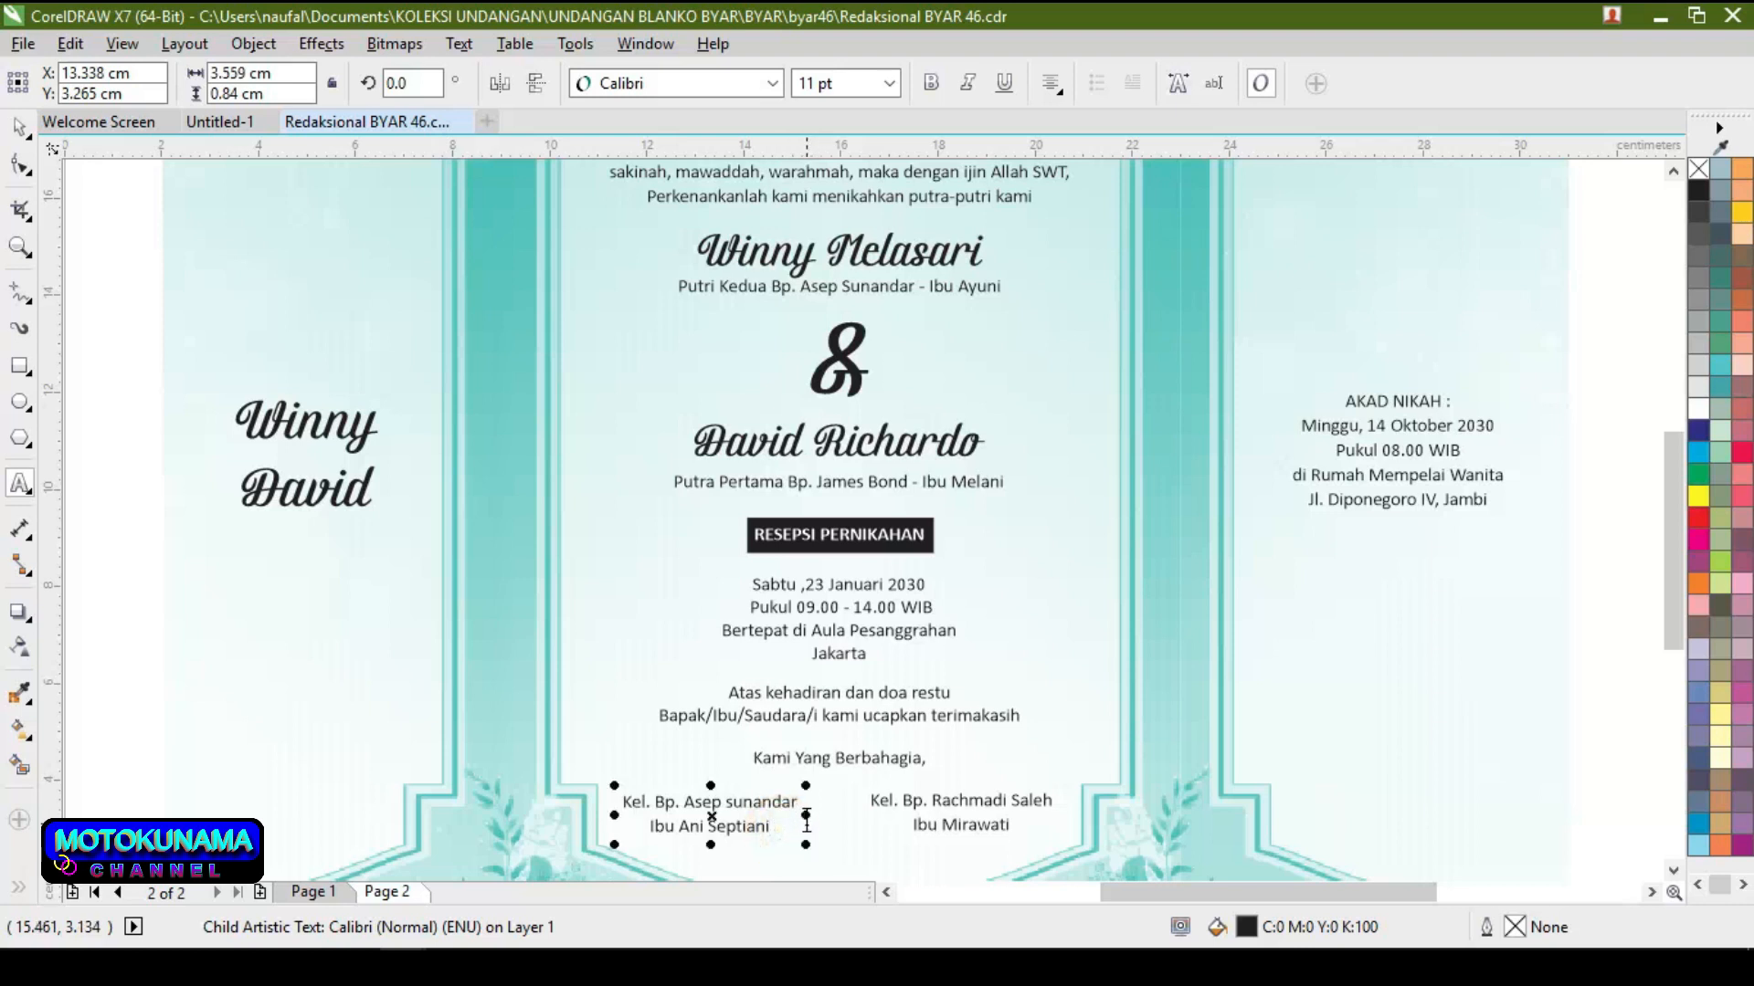
# Replace the bride's mother's name after "Ibu" in the bride's family signature with the new name
pyautogui.press('BackSpace')
pyautogui.press('BackSpace')
pyautogui.press('BackSpace')
pyautogui.press('BackSpace')
pyautogui.press('BackSpace')
pyautogui.press('BackSpace')
pyautogui.press('BackSpace')
pyautogui.press('BackSpace')
pyautogui.press('BackSpace')
pyautogui.press('BackSpace')
pyautogui.press('BackSpace')
pyautogui.write('yui')
pyautogui.press('BackSpace')
pyautogui.write('ni')
# Replace the groom's father's name after "Kel. Bp." in the groom's family signature with the new full name
pyautogui.click(1055, 801)
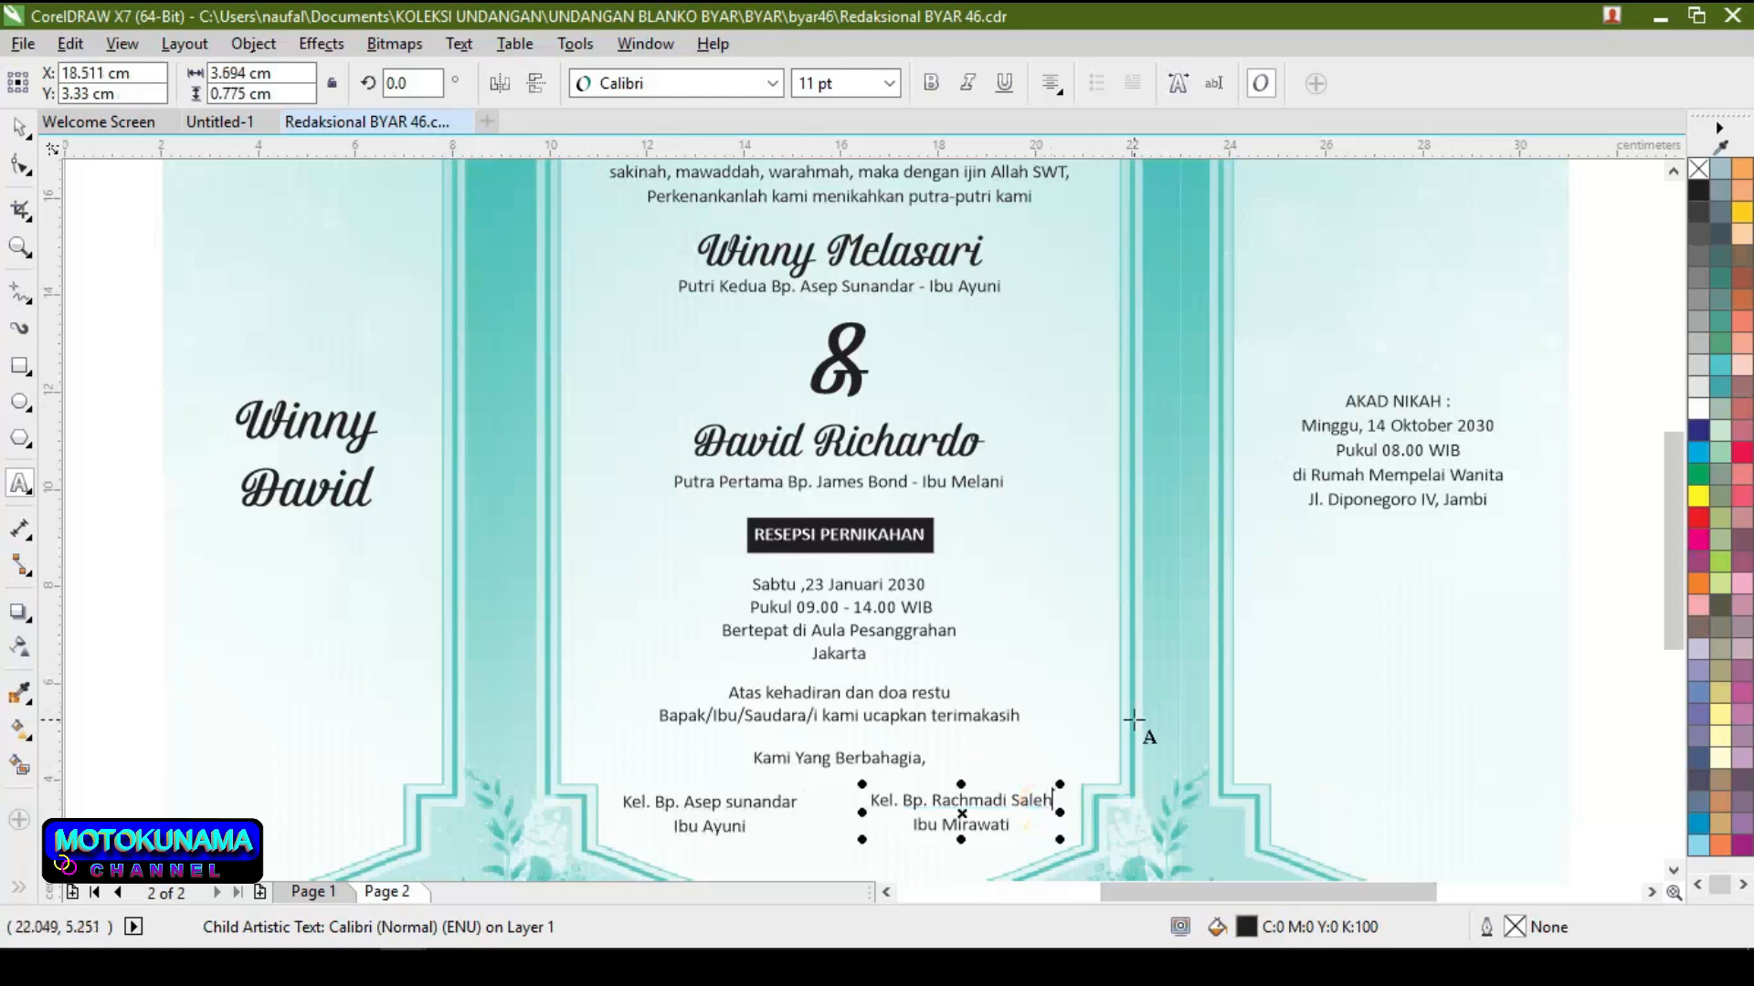
pyautogui.press('BackSpace')
pyautogui.press('BackSpace')
pyautogui.press('BackSpace')
pyautogui.press('BackSpace')
pyautogui.press('BackSpace')
pyautogui.press('BackSpace')
pyautogui.press('BackSpace')
pyautogui.press('BackSpace')
pyautogui.press('BackSpace')
pyautogui.press('BackSpace')
pyautogui.press('BackSpace')
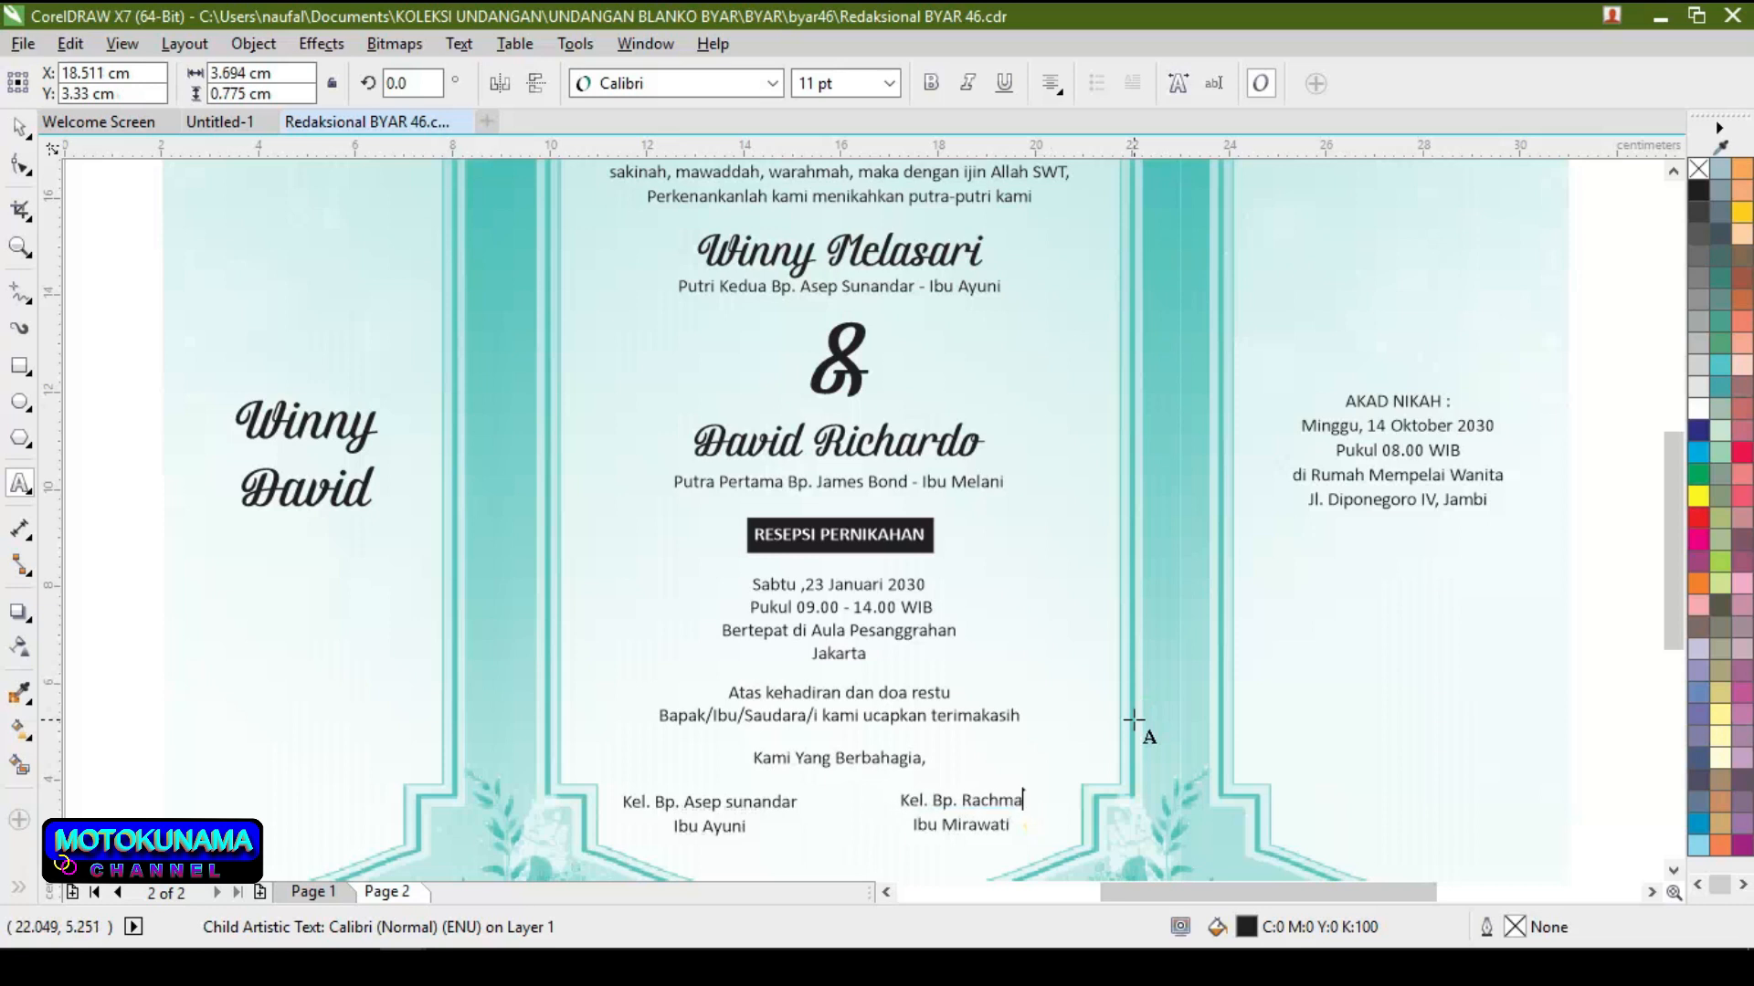
pyautogui.press('BackSpace')
pyautogui.press('BackSpace')
pyautogui.press('BackSpace')
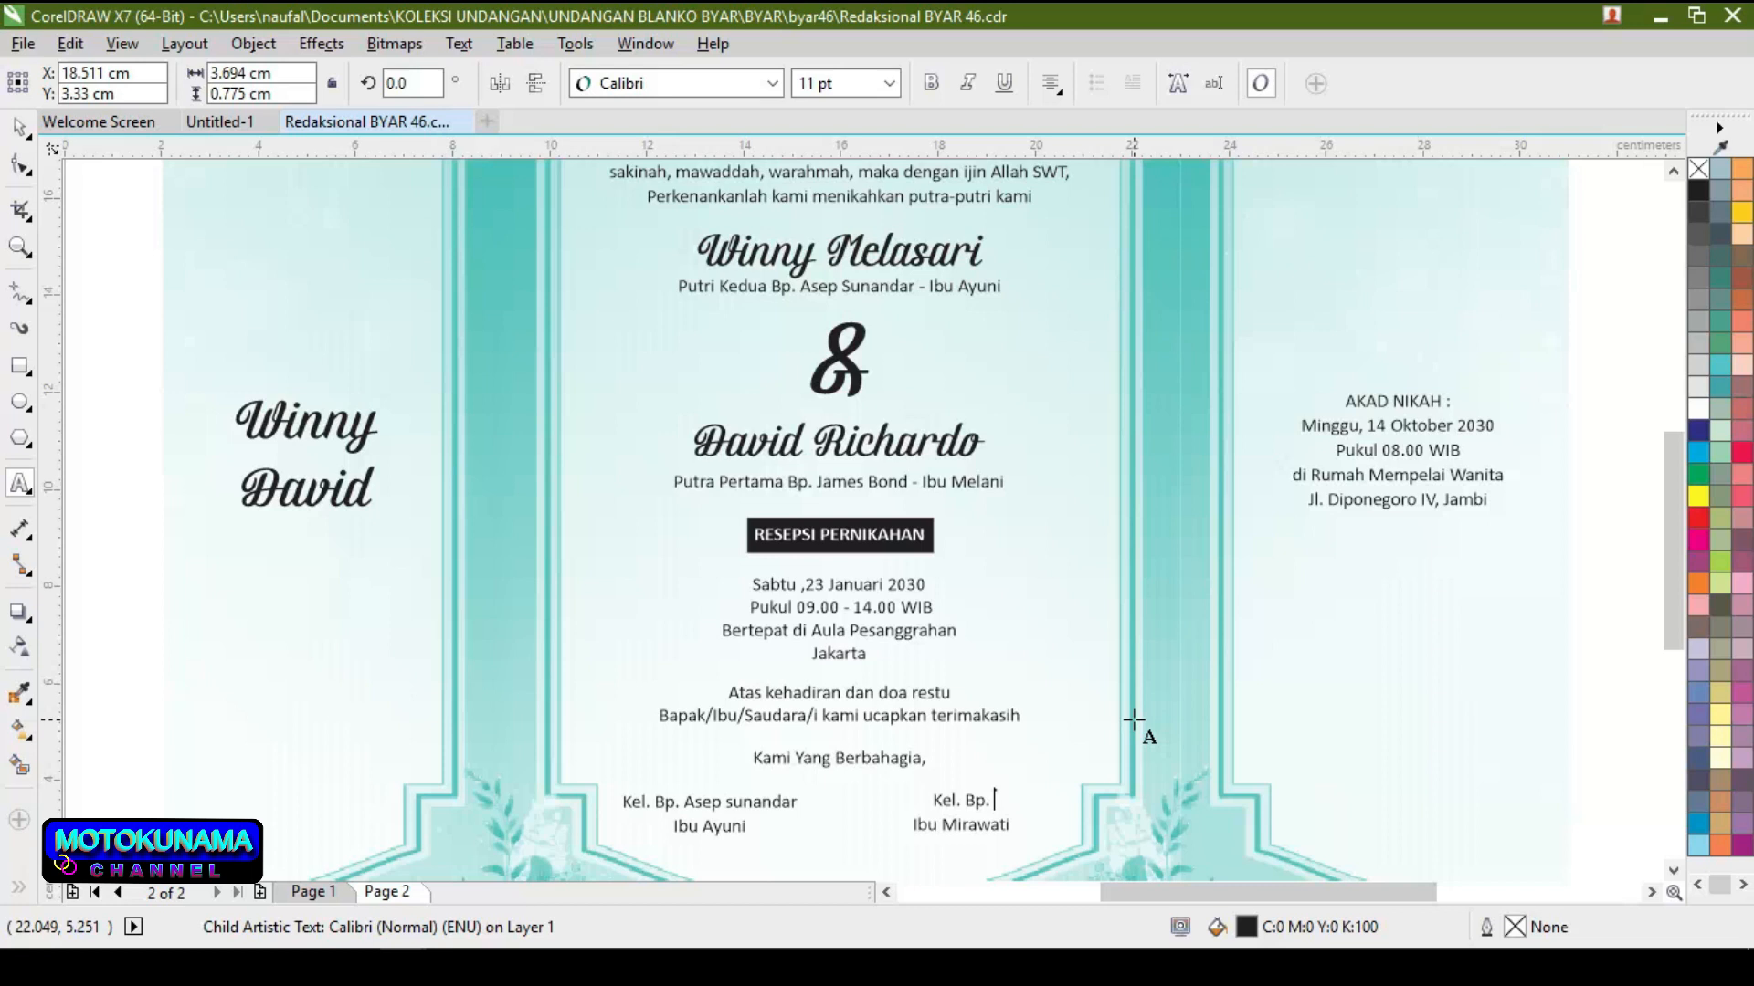
pyautogui.write('James Bond')
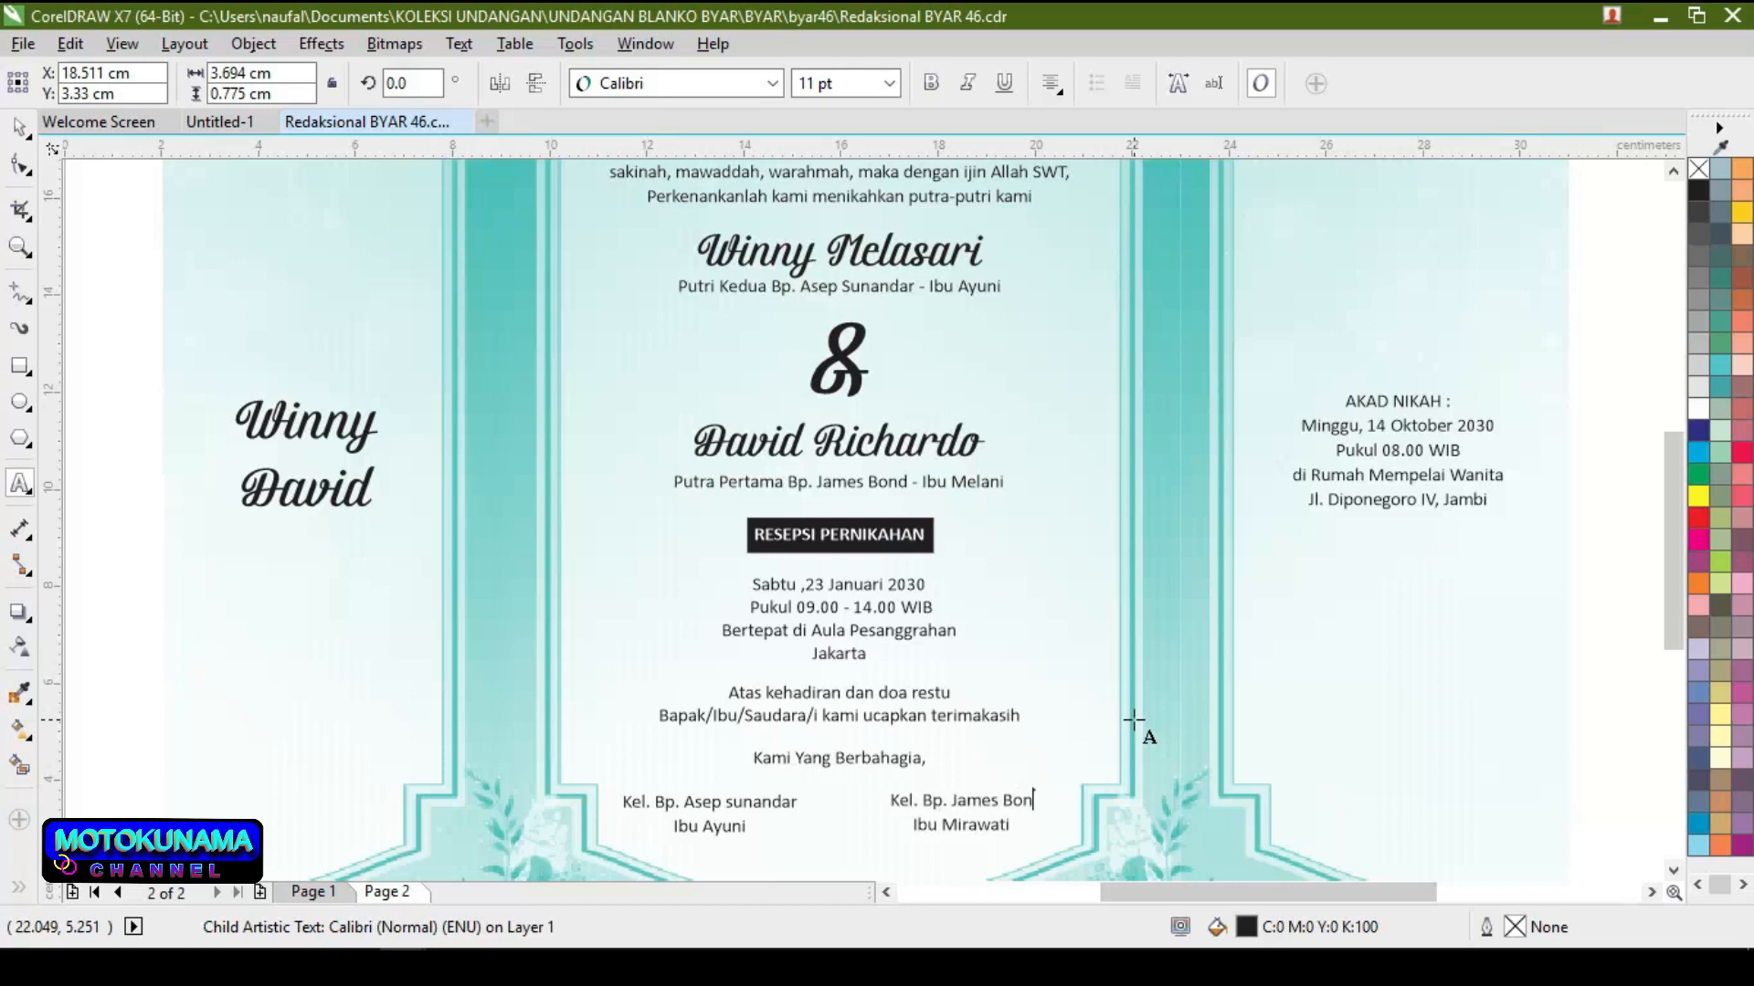
# Replace the groom's mother's name after "Ibu" in the groom's family signature with the new name
pyautogui.click(1012, 826)
pyautogui.press('BackSpace')
pyautogui.press('BackSpace')
pyautogui.press('BackSpace')
pyautogui.press('BackSpace')
pyautogui.press('BackSpace')
pyautogui.press('BackSpace')
pyautogui.press('BackSpace')
pyautogui.press('BackSpace')
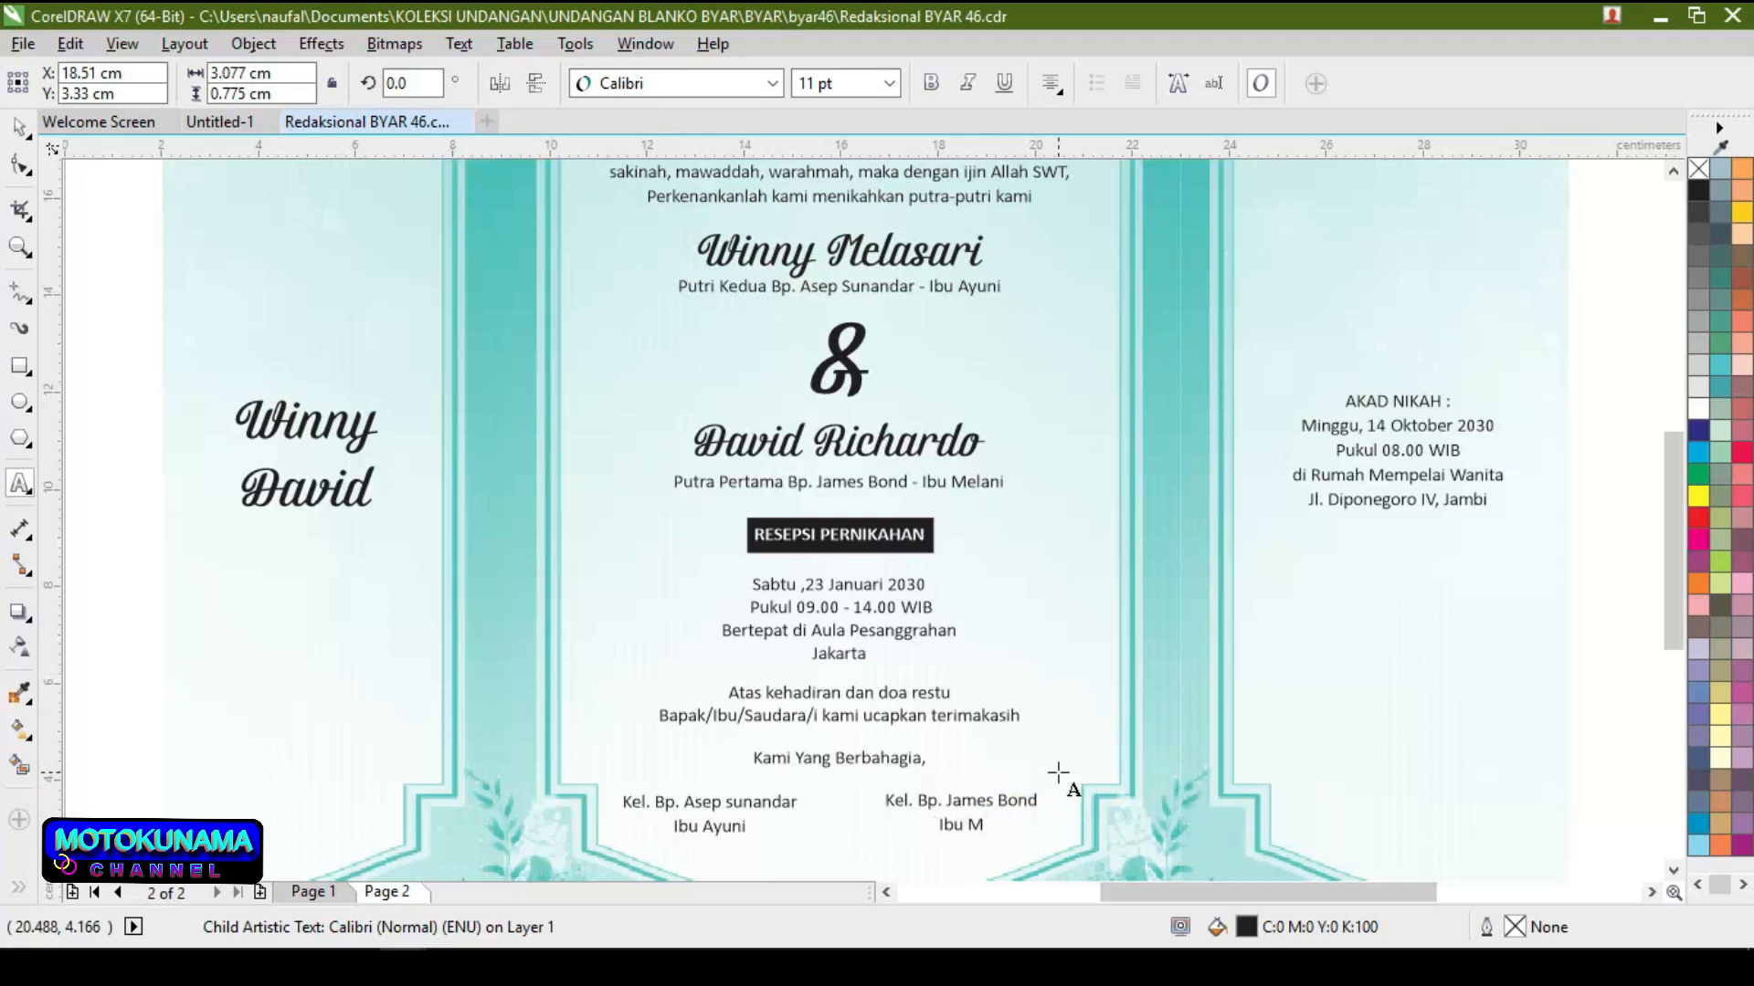
pyautogui.write('Melani')
pyautogui.press('Escape')
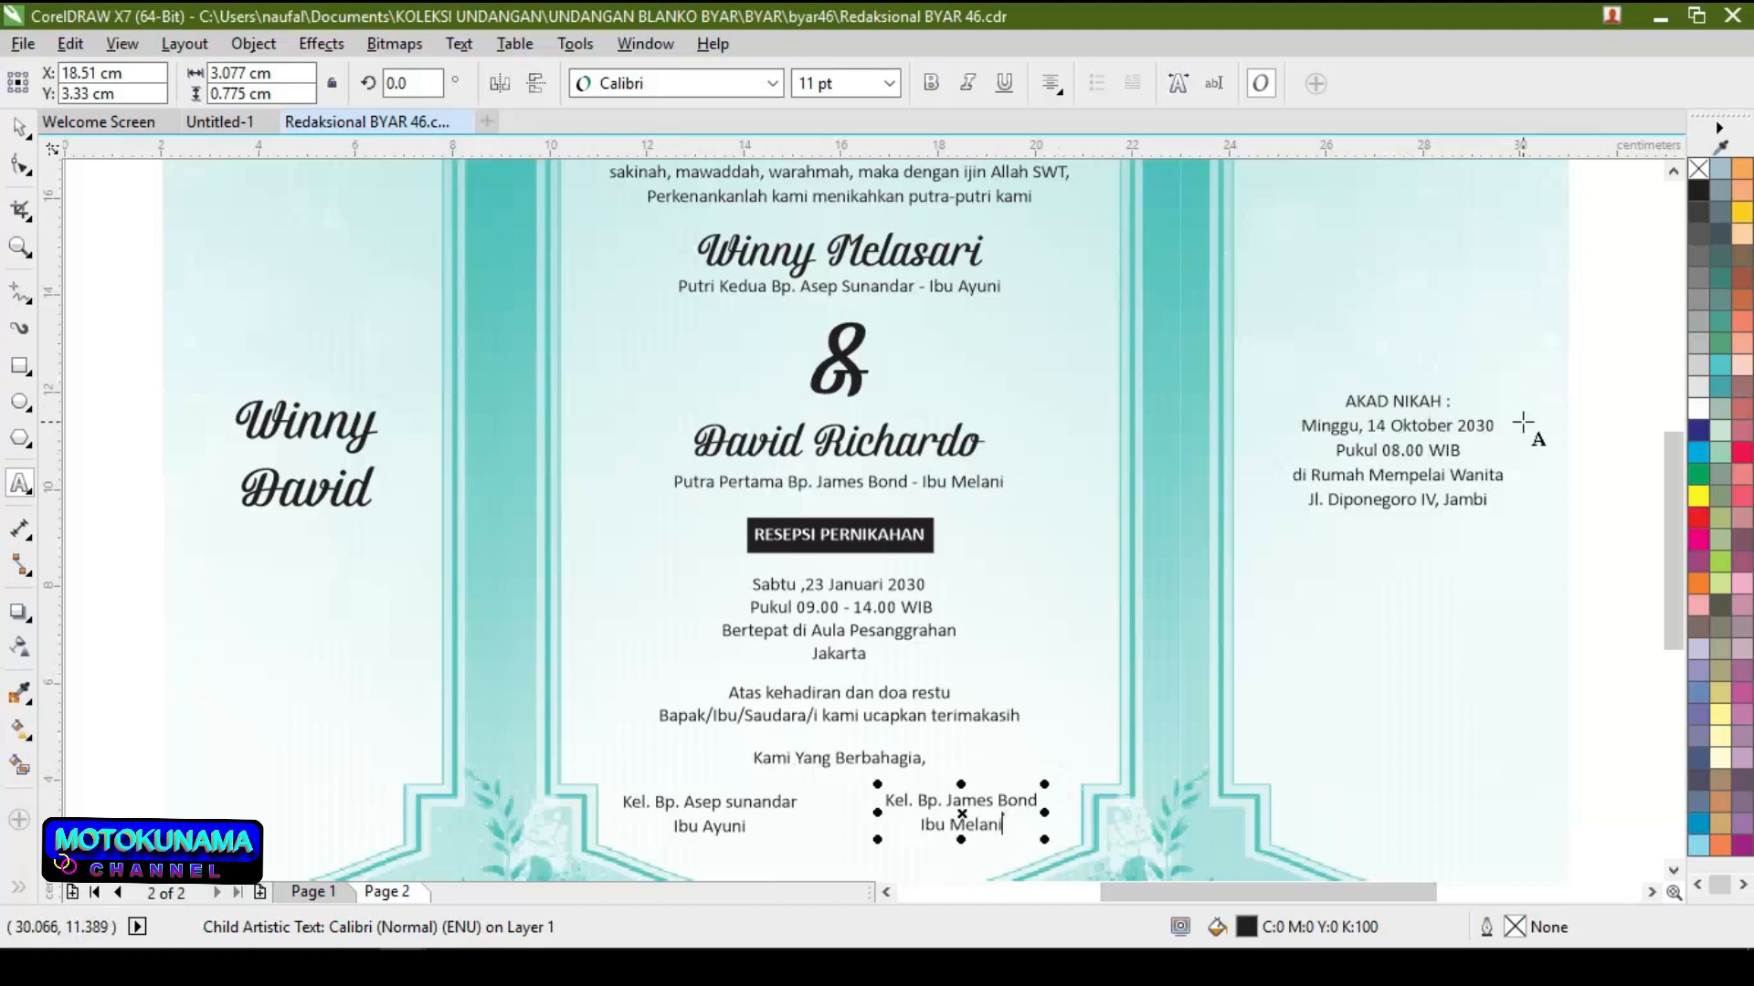
# Replace the date line under "AKAD NIKAH :" with "Sabtu"
pyautogui.scroll(2, 1523, 423)
pyautogui.scroll(2, 1522, 423)
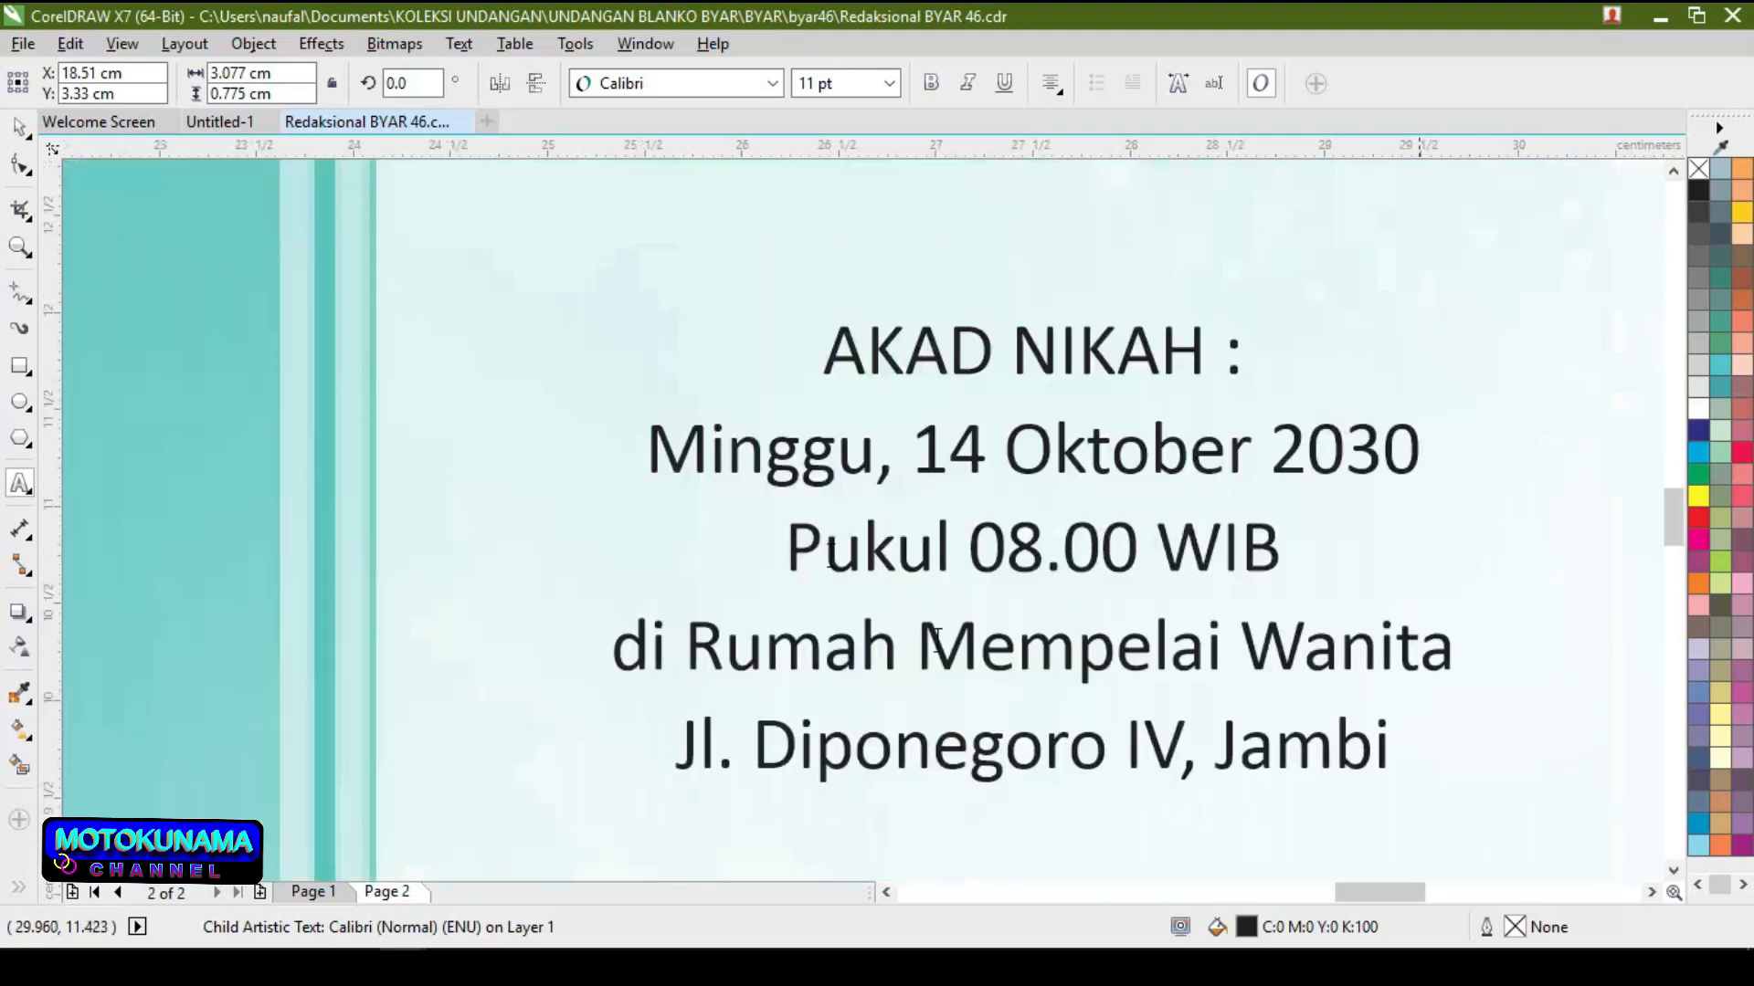
pyautogui.click(1410, 418)
pyautogui.click(1408, 417)
pyautogui.press('BackSpace')
pyautogui.press('BackSpace')
pyautogui.press('BackSpace')
pyautogui.press('BackSpace')
pyautogui.press('BackSpace')
pyautogui.press('BackSpace')
pyautogui.press('BackSpace')
pyautogui.press('BackSpace')
pyautogui.press('BackSpace')
pyautogui.press('BackSpace')
pyautogui.press('BackSpace')
pyautogui.press('BackSpace')
pyautogui.press('BackSpace')
pyautogui.press('BackSpace')
pyautogui.press('BackSpace')
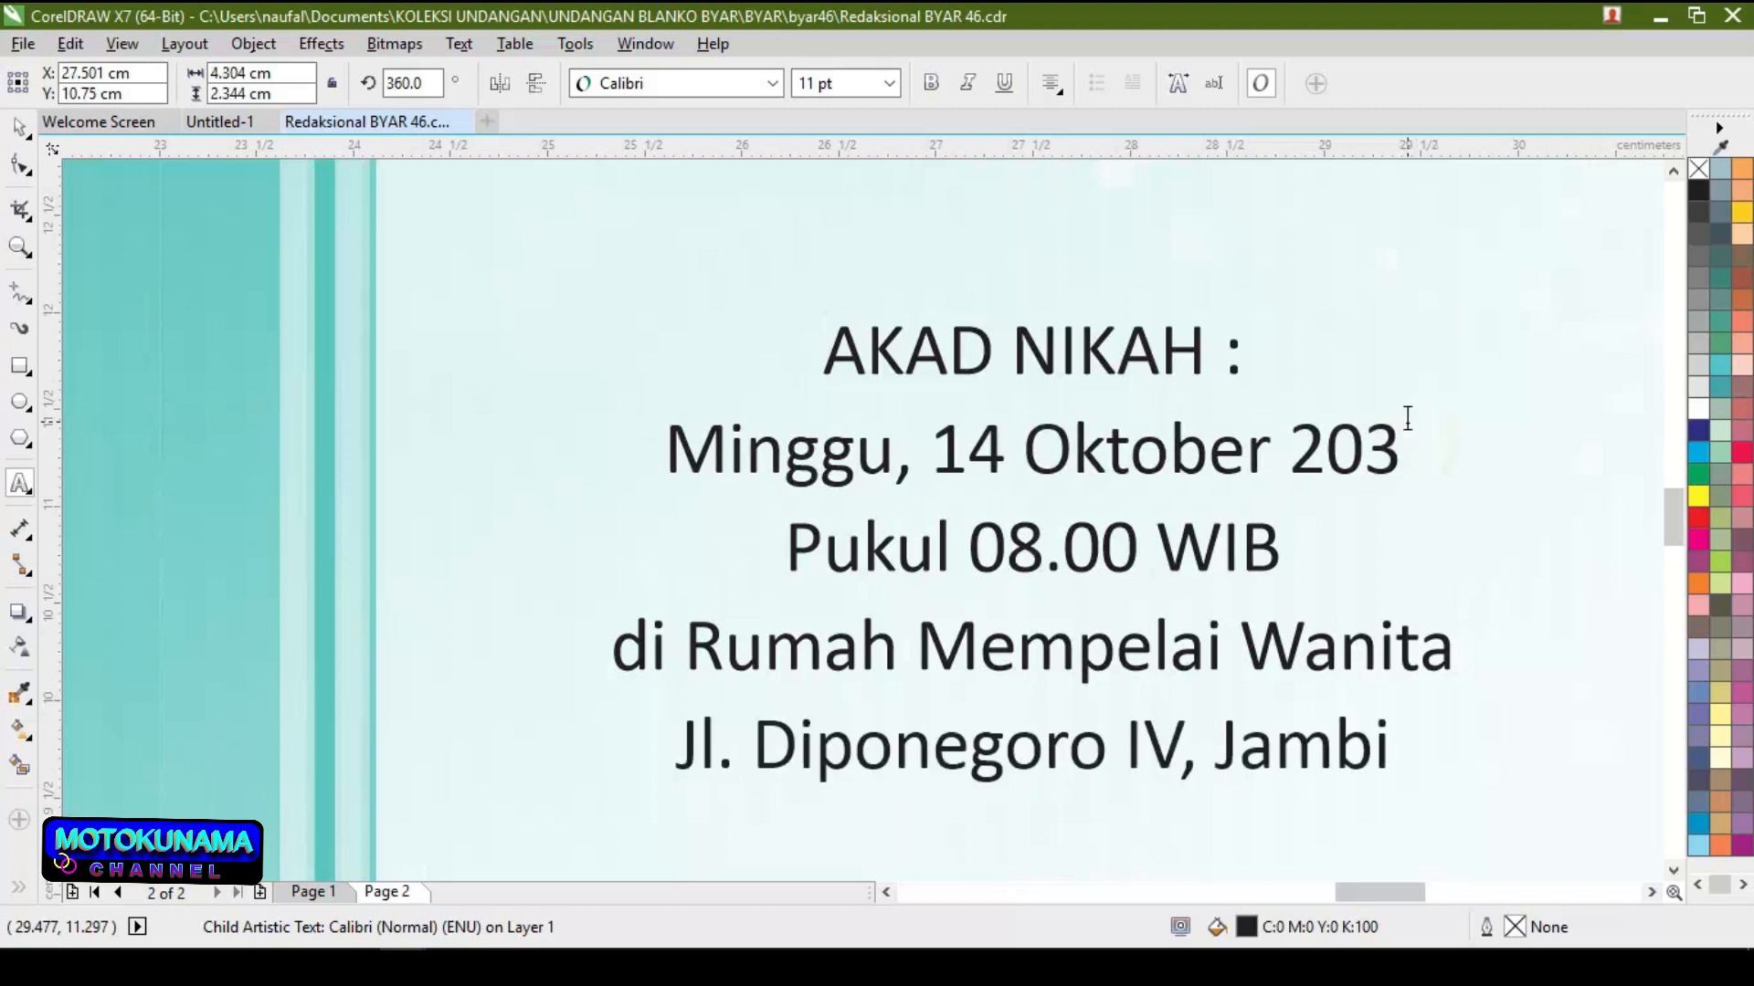
pyautogui.press('BackSpace')
pyautogui.press('BackSpace')
pyautogui.press('BackSpace')
pyautogui.press('BackSpace')
pyautogui.press('BackSpace')
pyautogui.press('BackSpace')
pyautogui.press('BackSpace')
pyautogui.press('BackSpace')
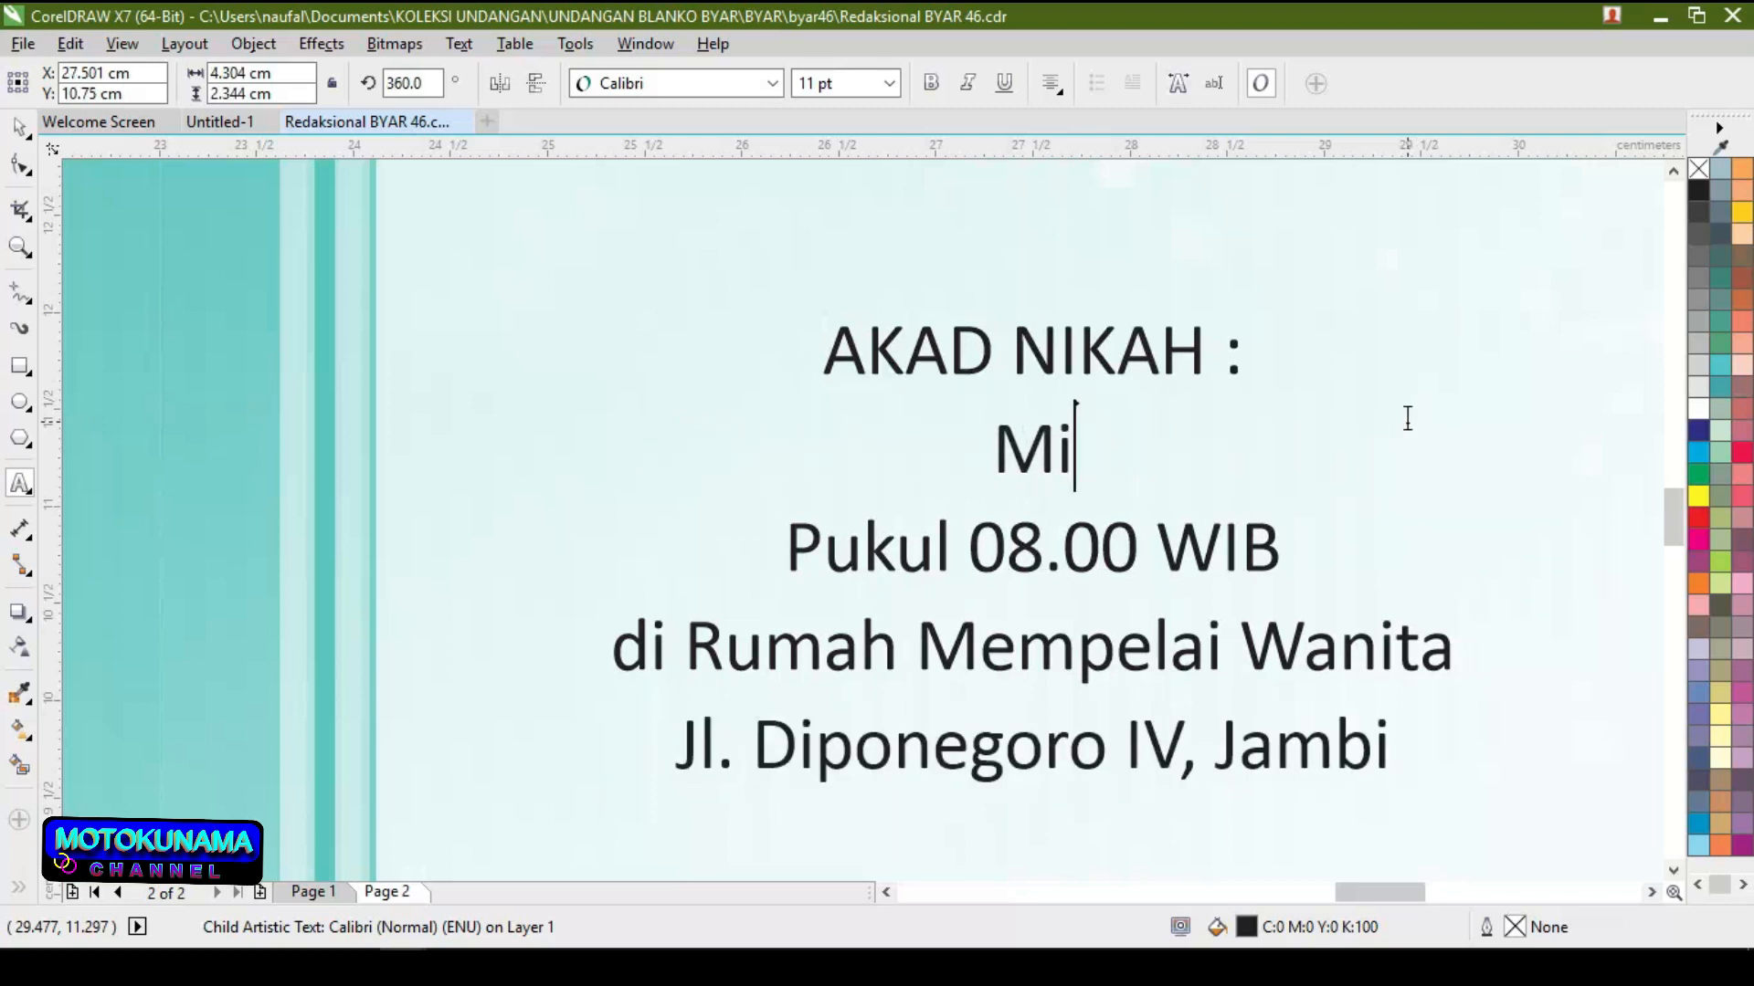
pyautogui.write('S')
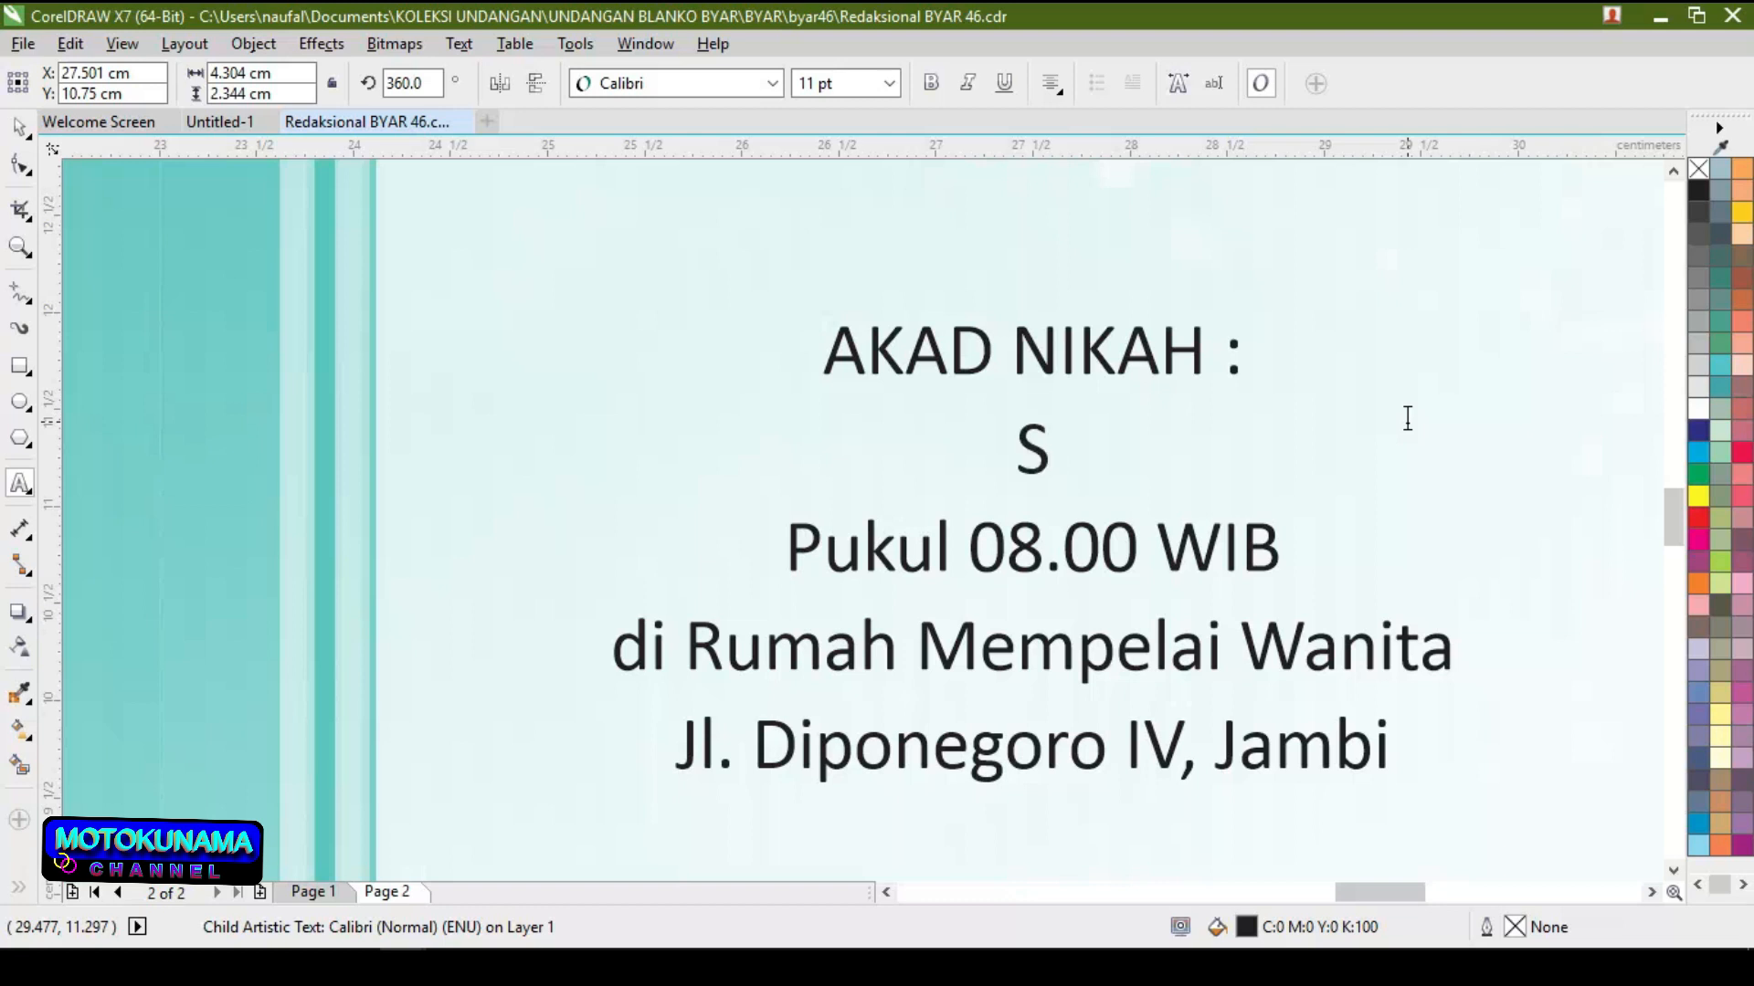
pyautogui.write('abtu')
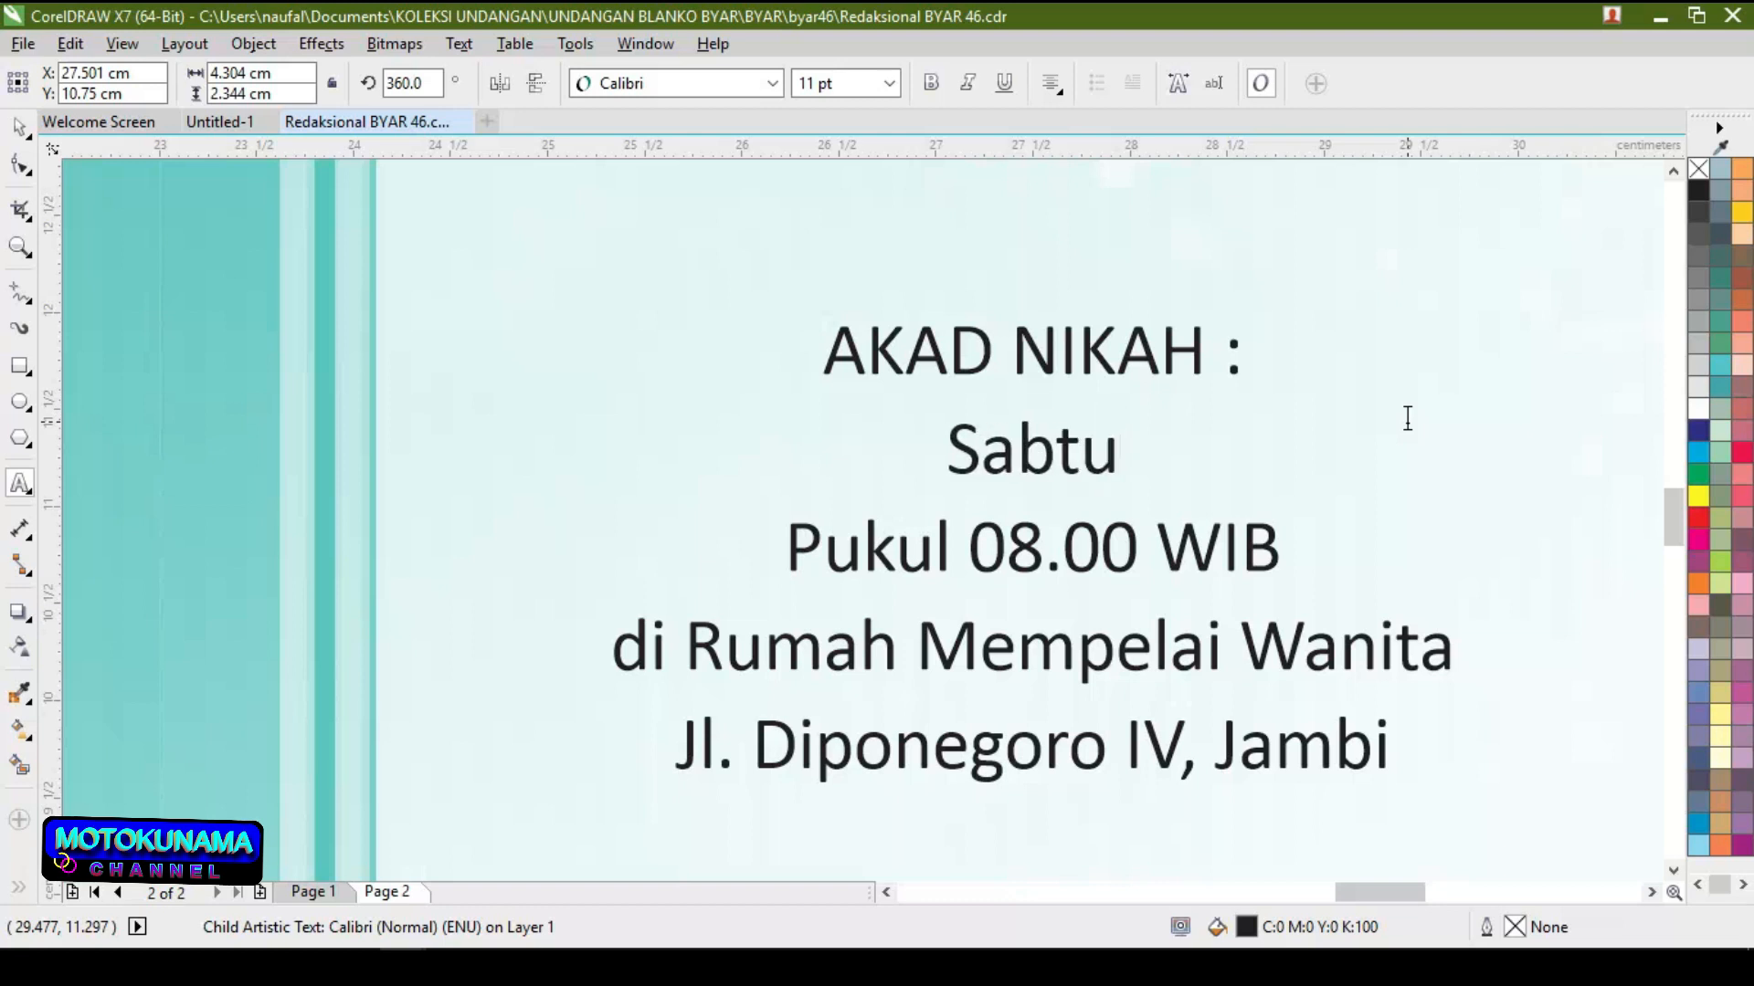
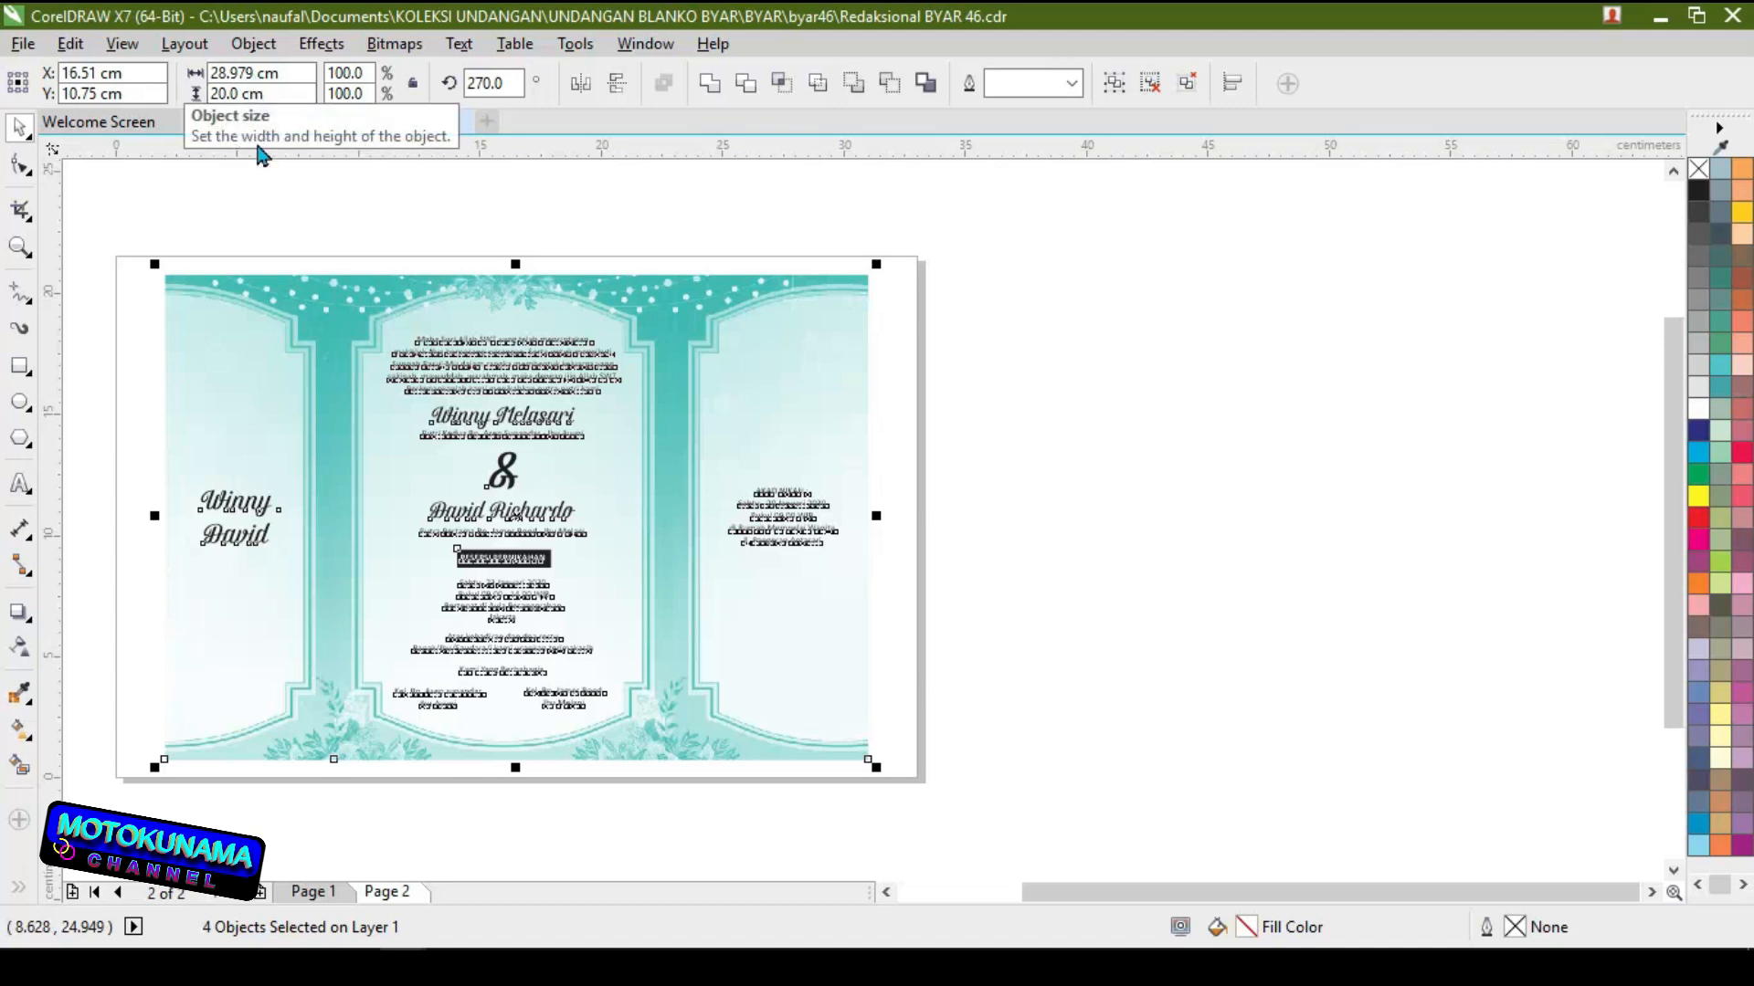
# Set the page size to 28.979 cm wide and 20 cm high to match the invitation artwork
pyautogui.click(267, 208)
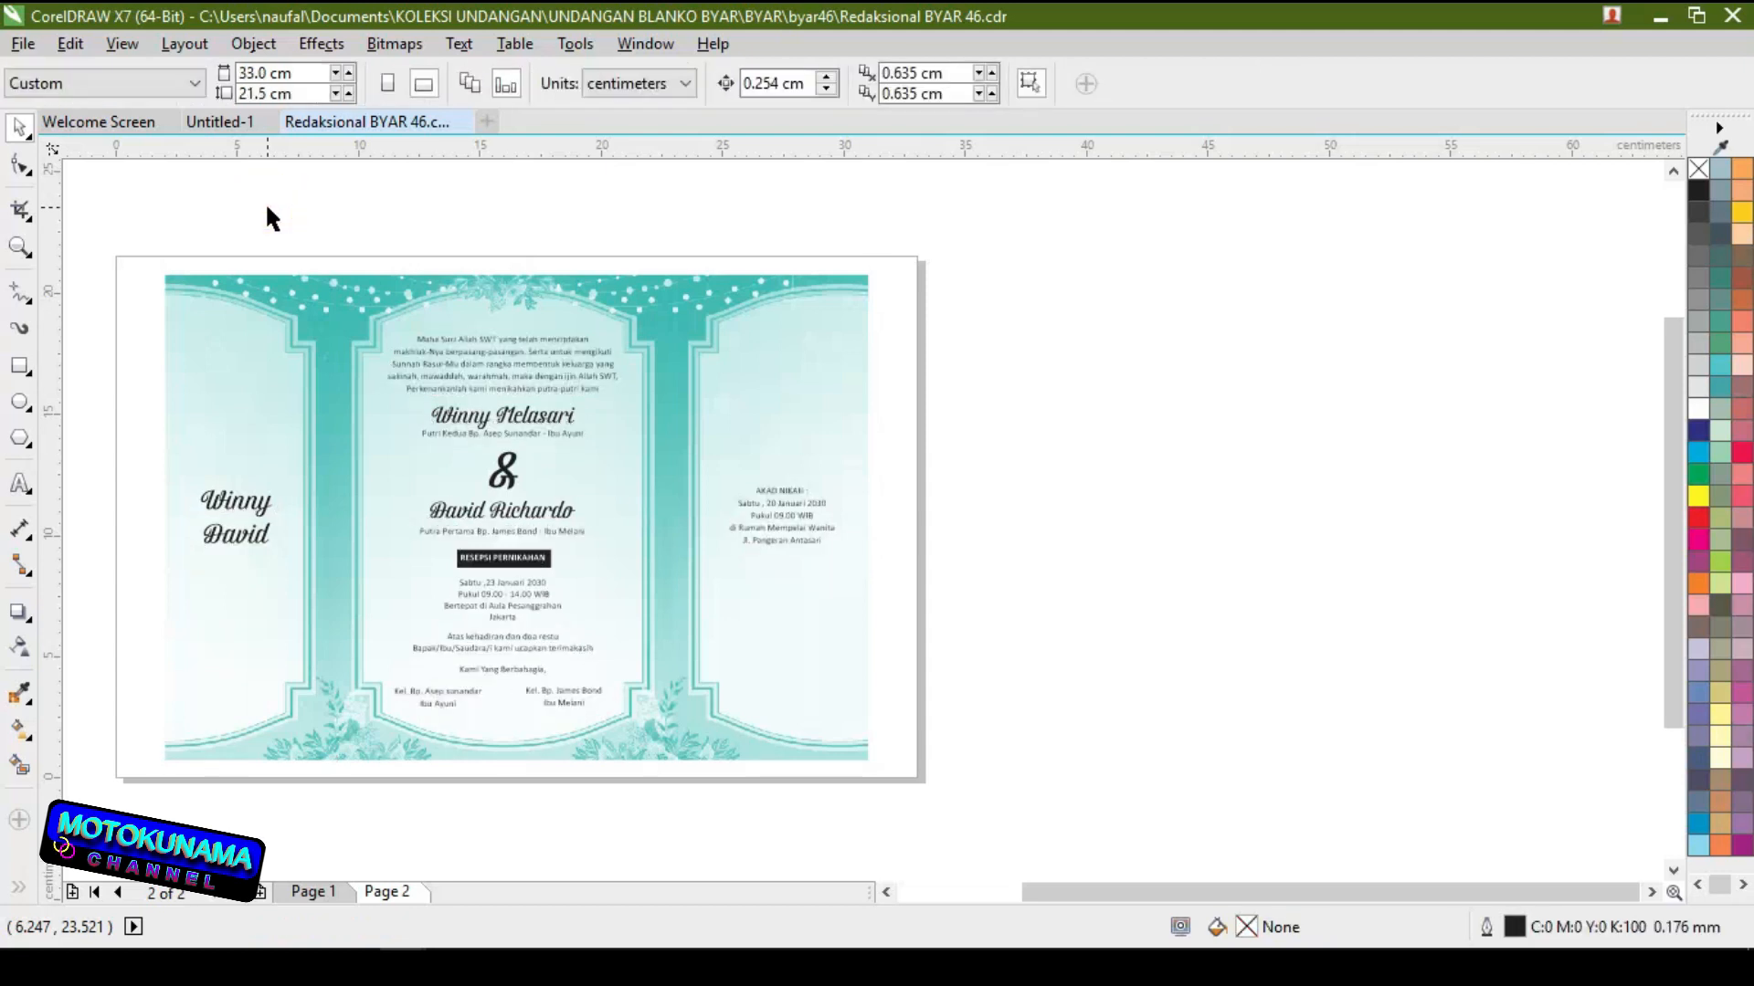
pyautogui.doubleClick(241, 73)
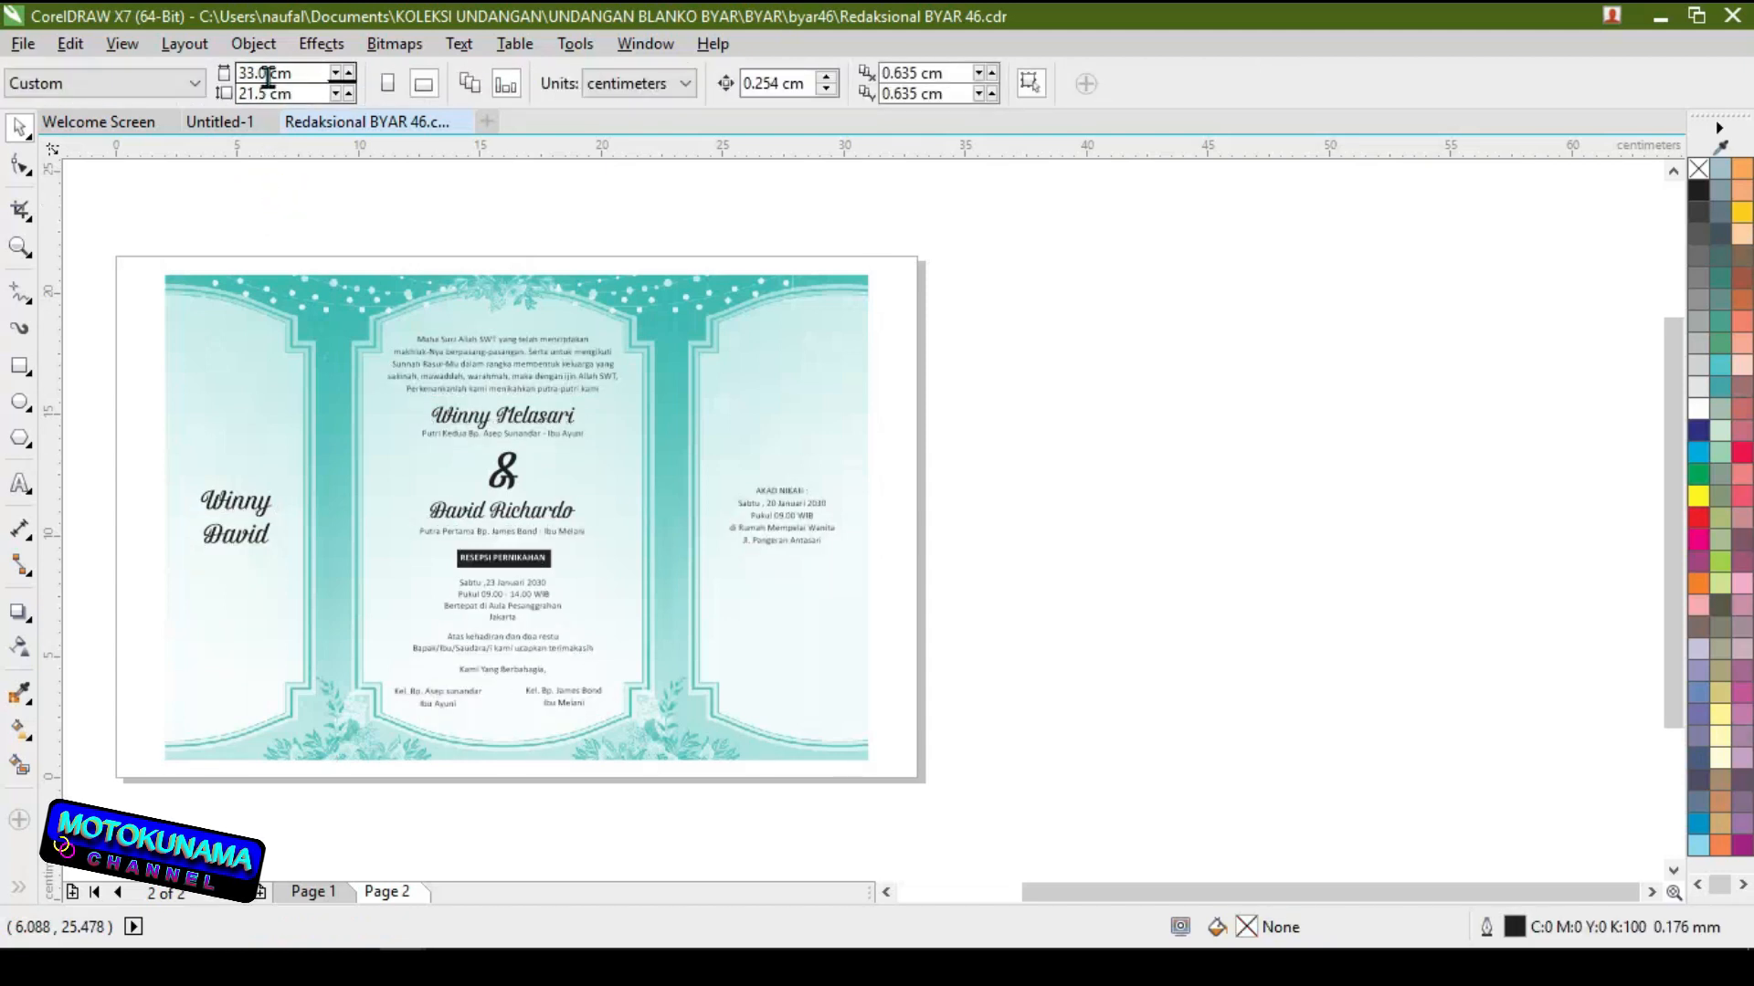
pyautogui.click(238, 75)
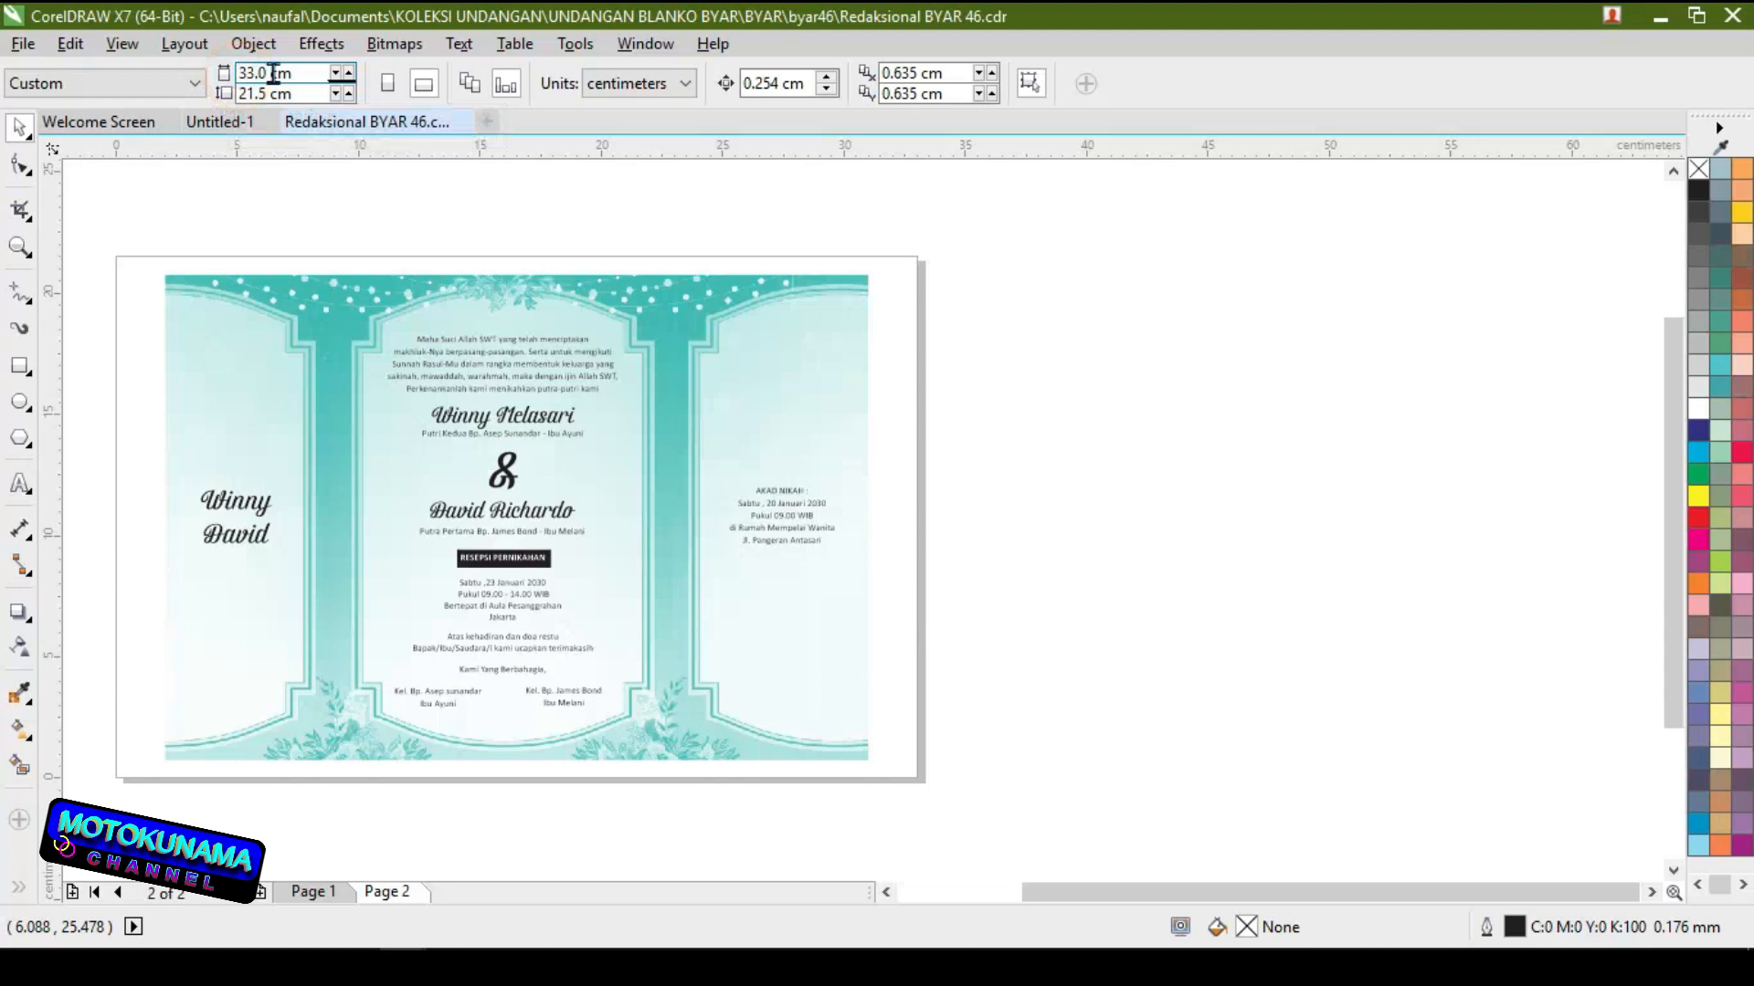
pyautogui.doubleClick(266, 74)
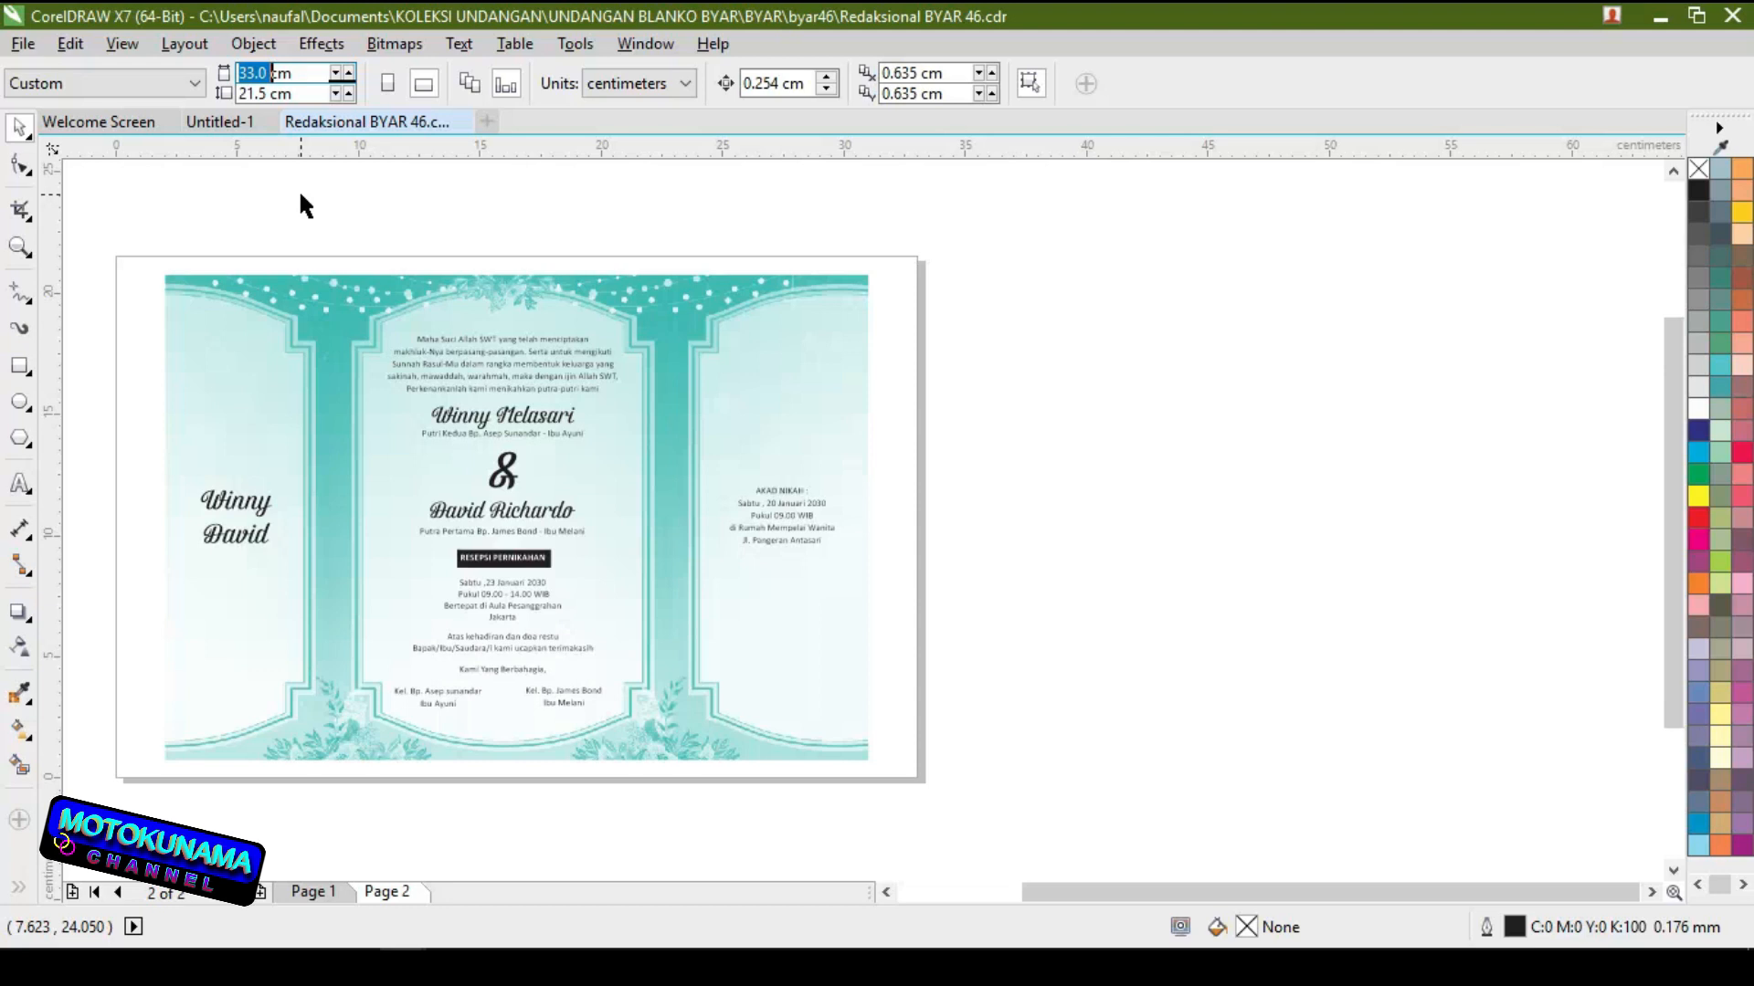
pyautogui.write('2')
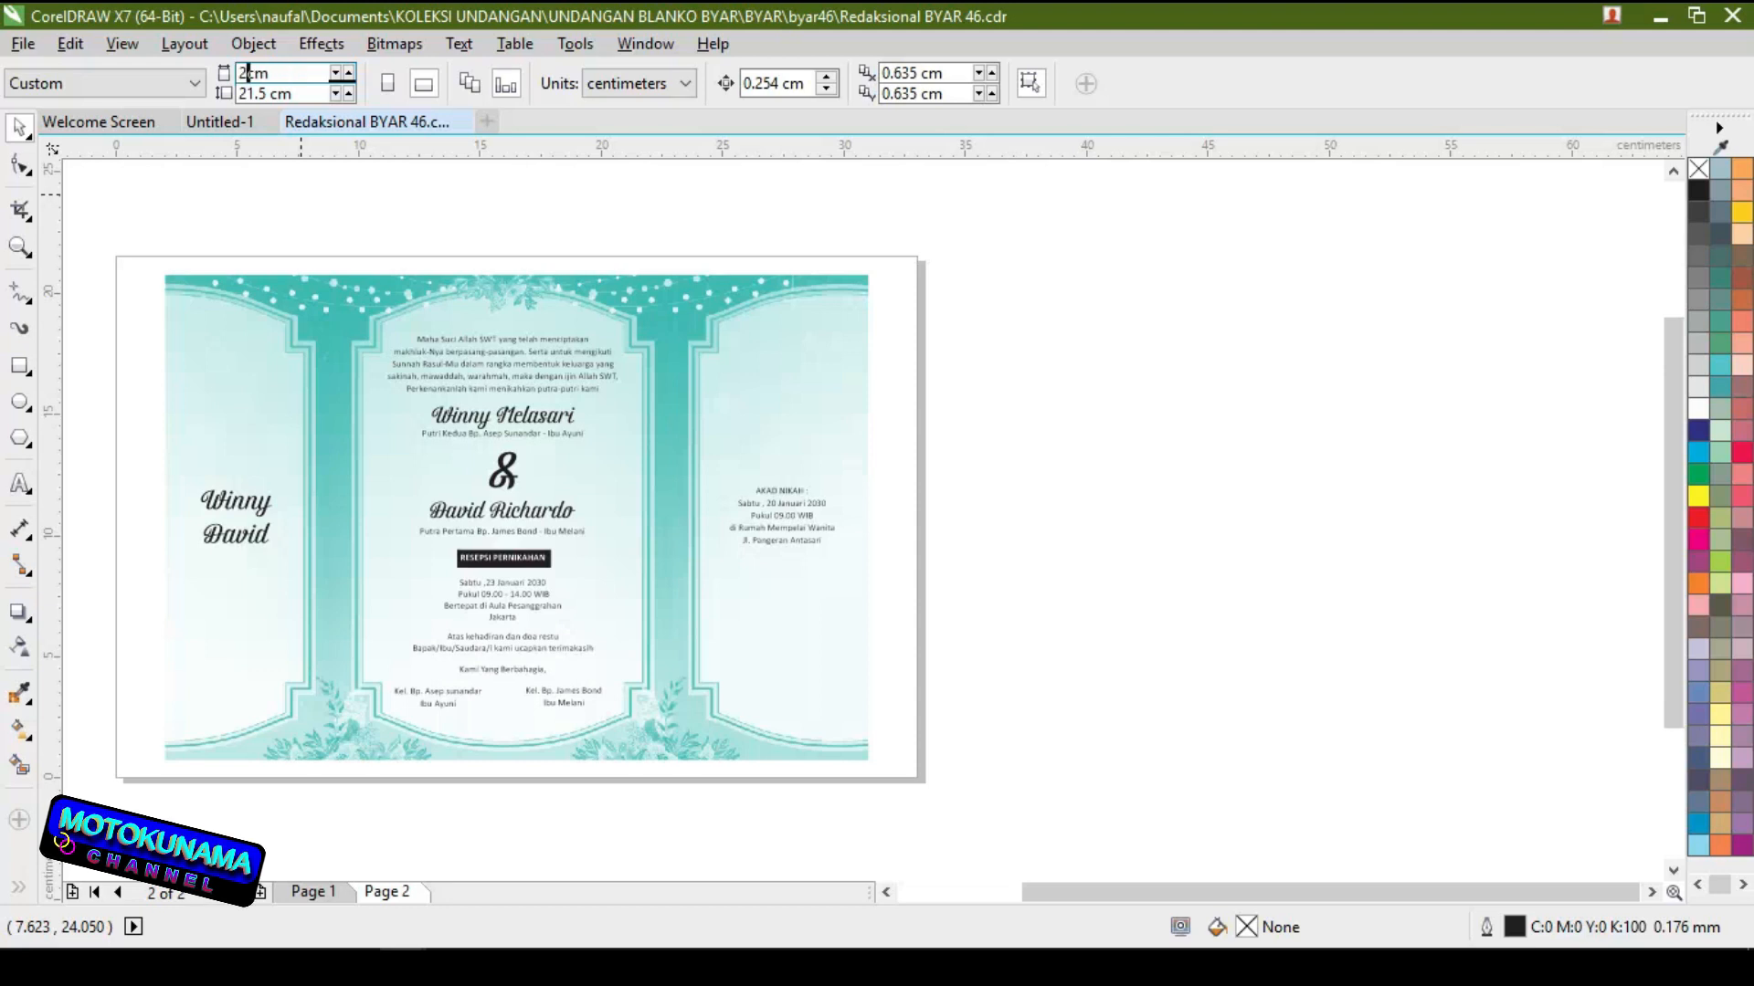
pyautogui.write('8.979')
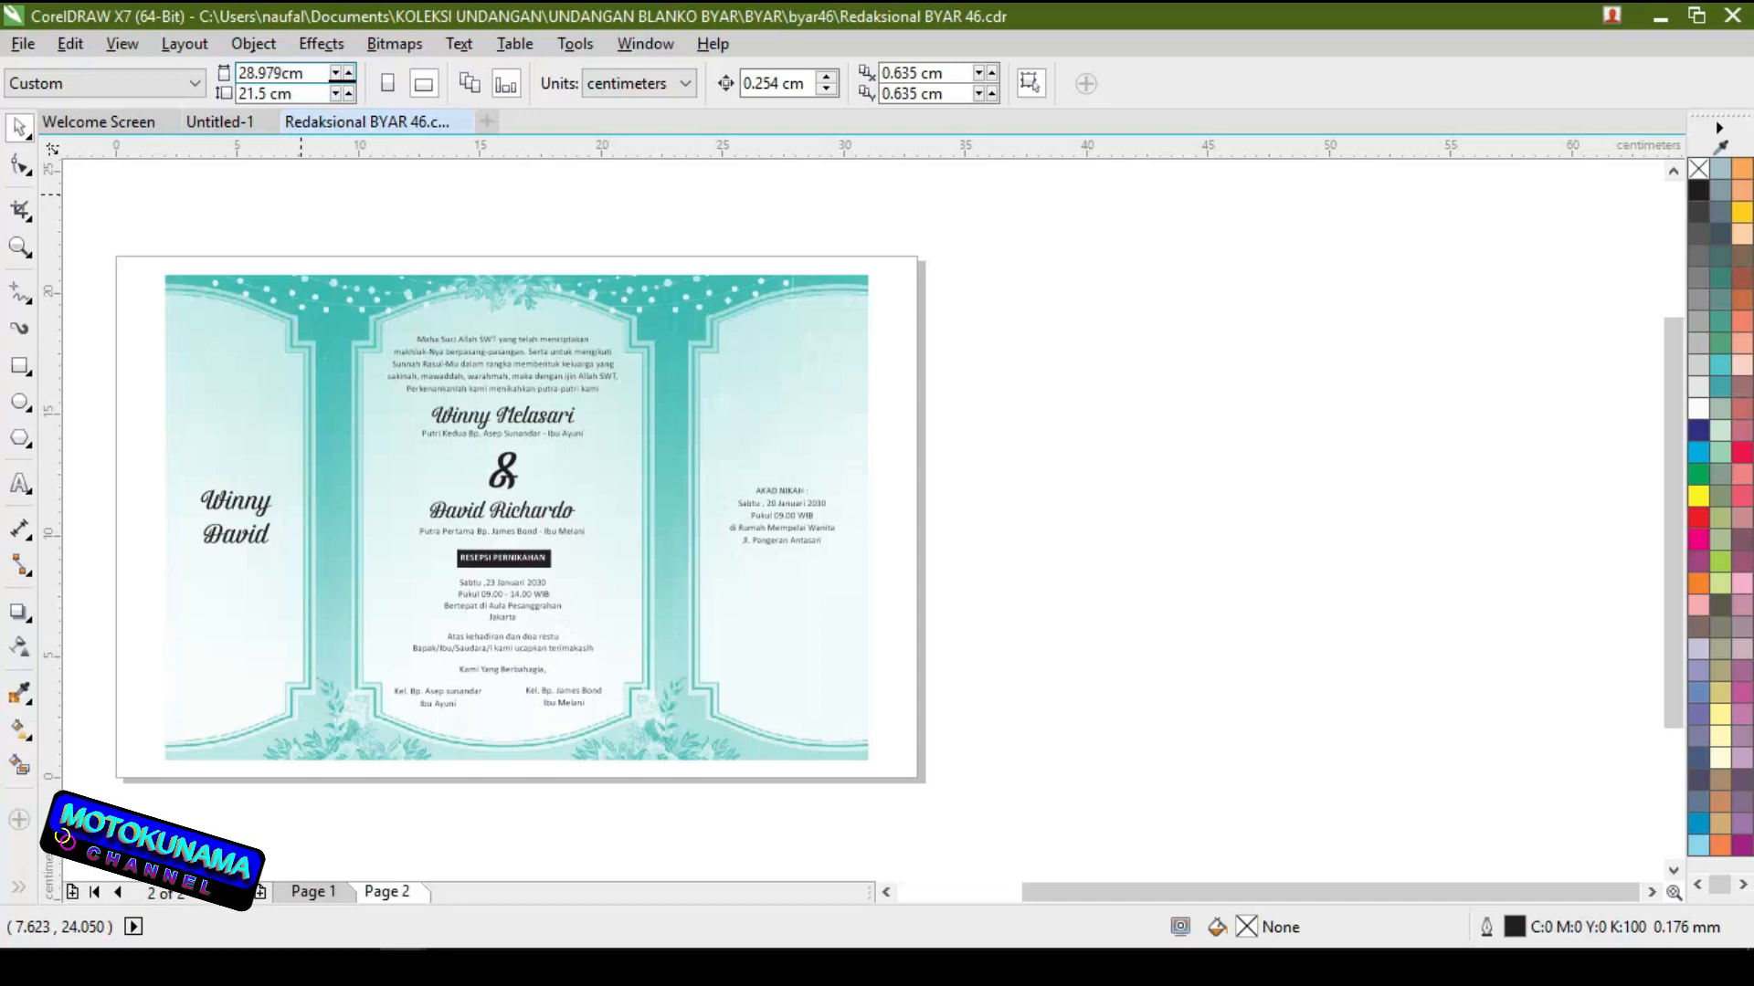
pyautogui.press('Tab')
pyautogui.write('2')
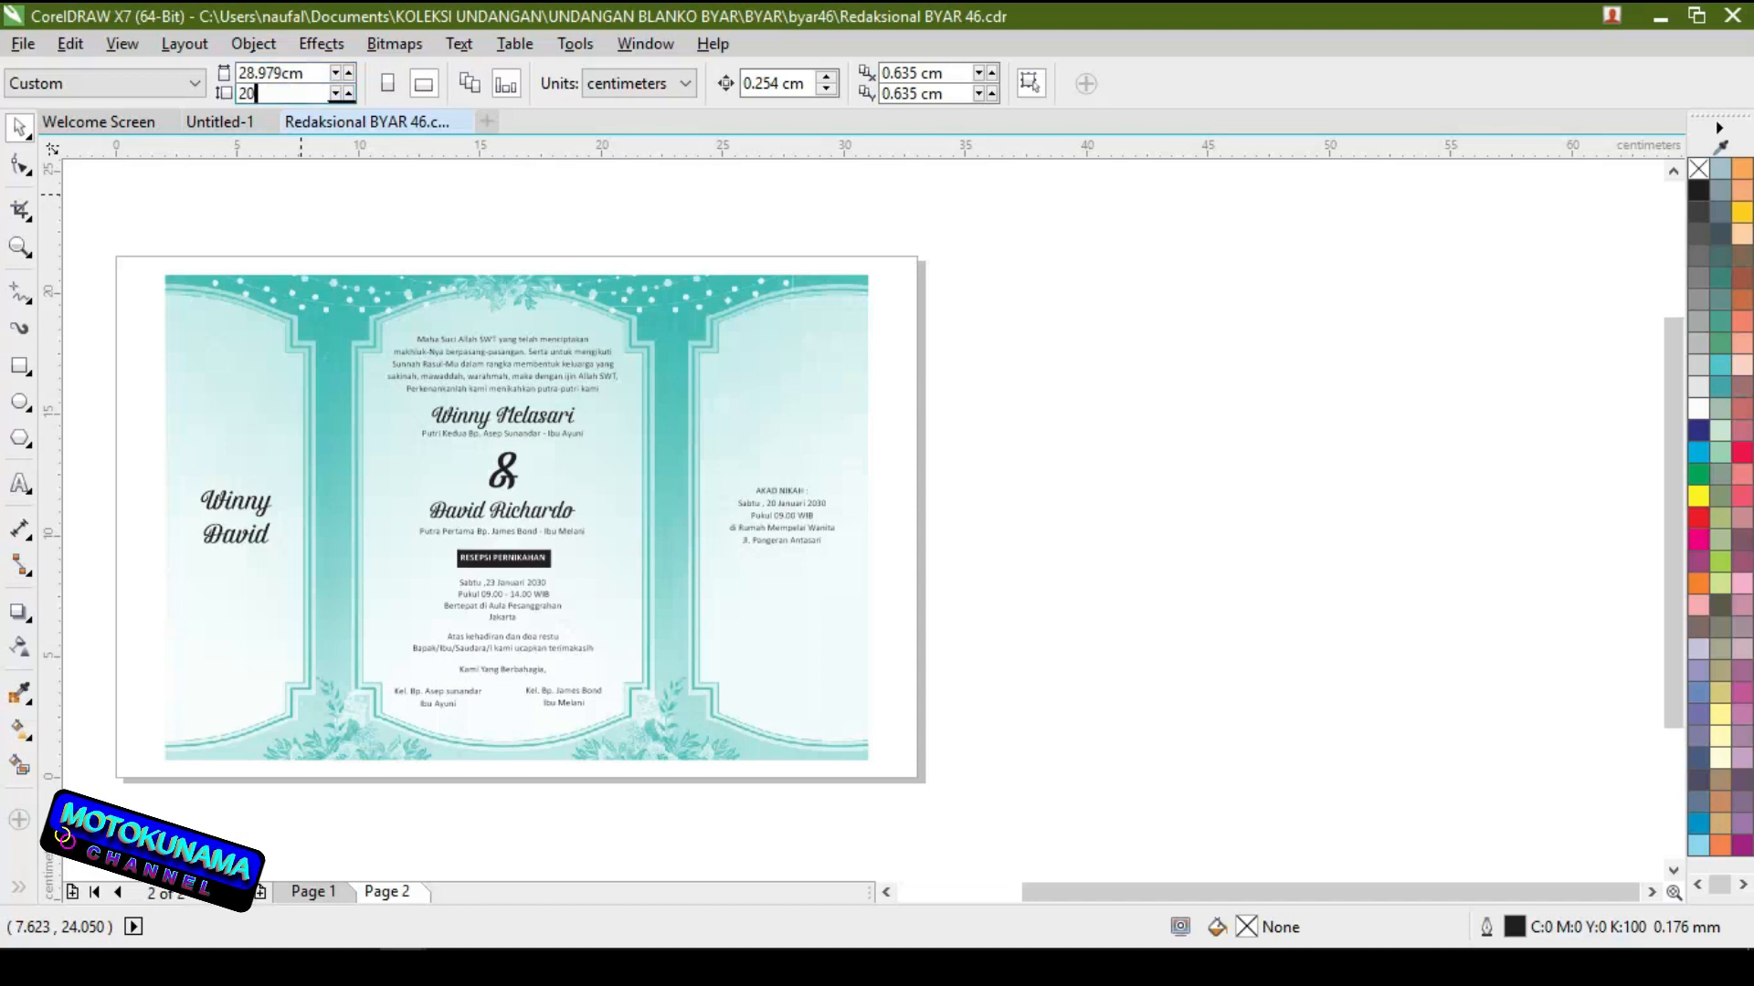
pyautogui.write('0')
pyautogui.press('Return')
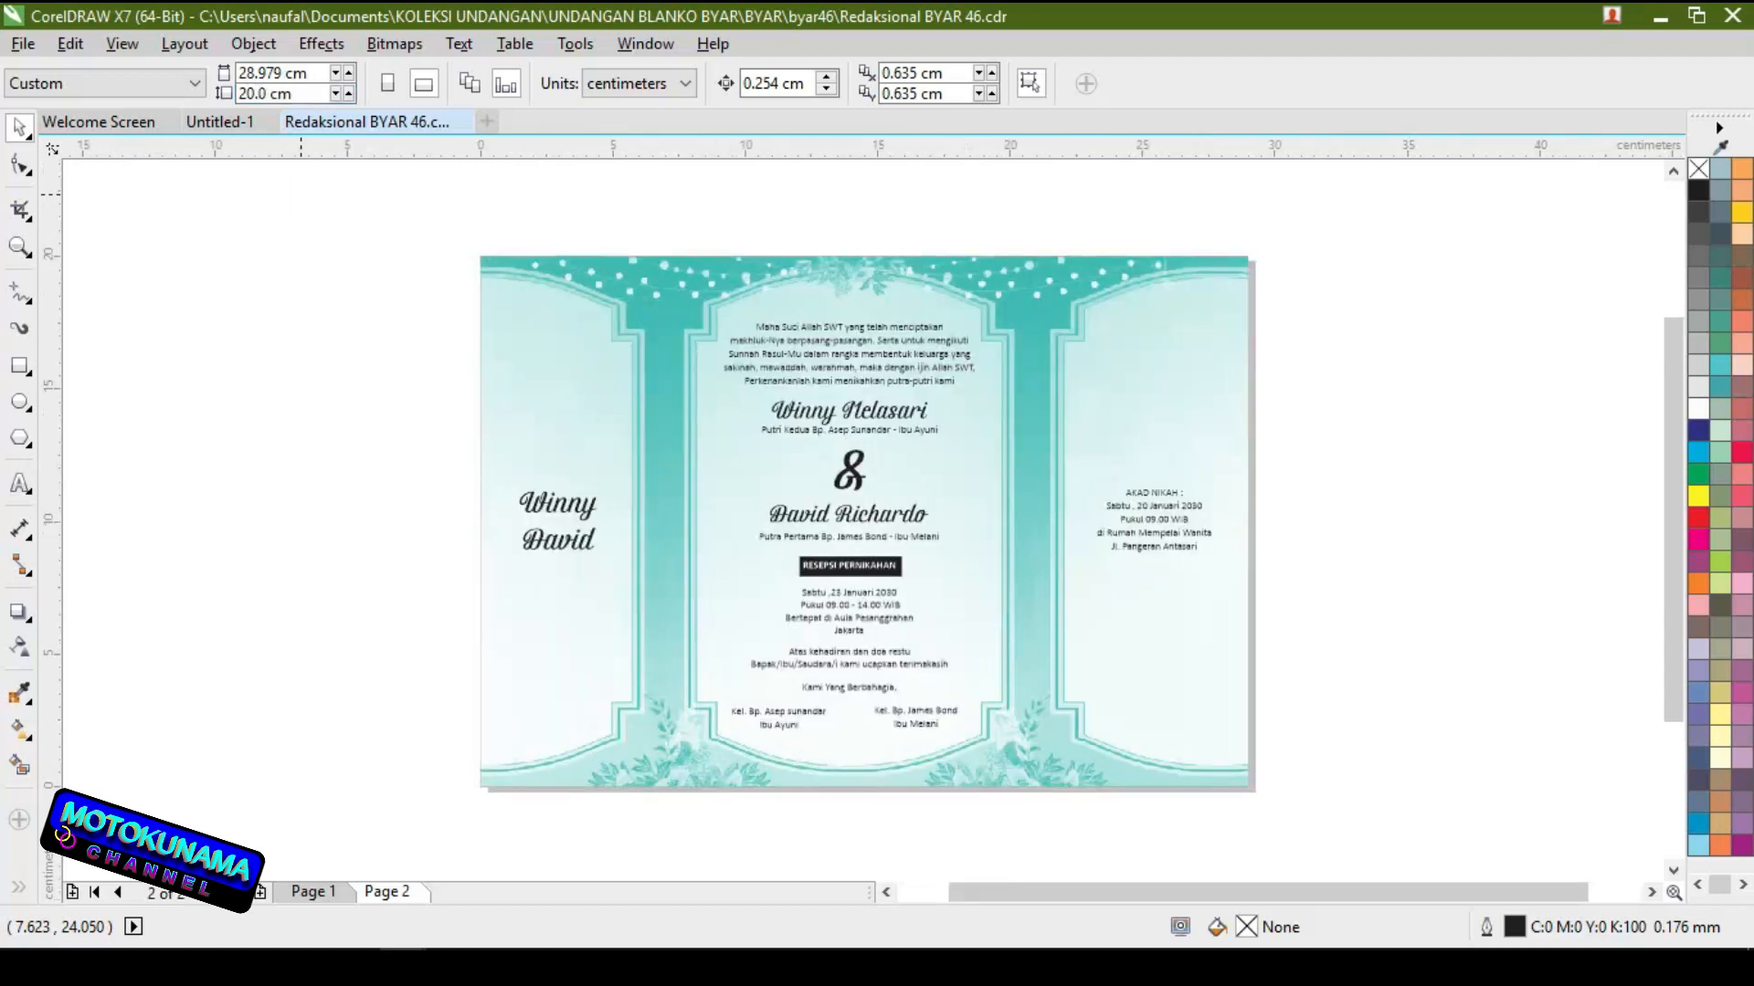
# Check the size of the whole design and inspect its left and middle background panels as separate objects
pyautogui.press('F10')
pyautogui.click(508, 304)
pyautogui.click(21, 128)
pyautogui.hotkey('ctrl', 'a')
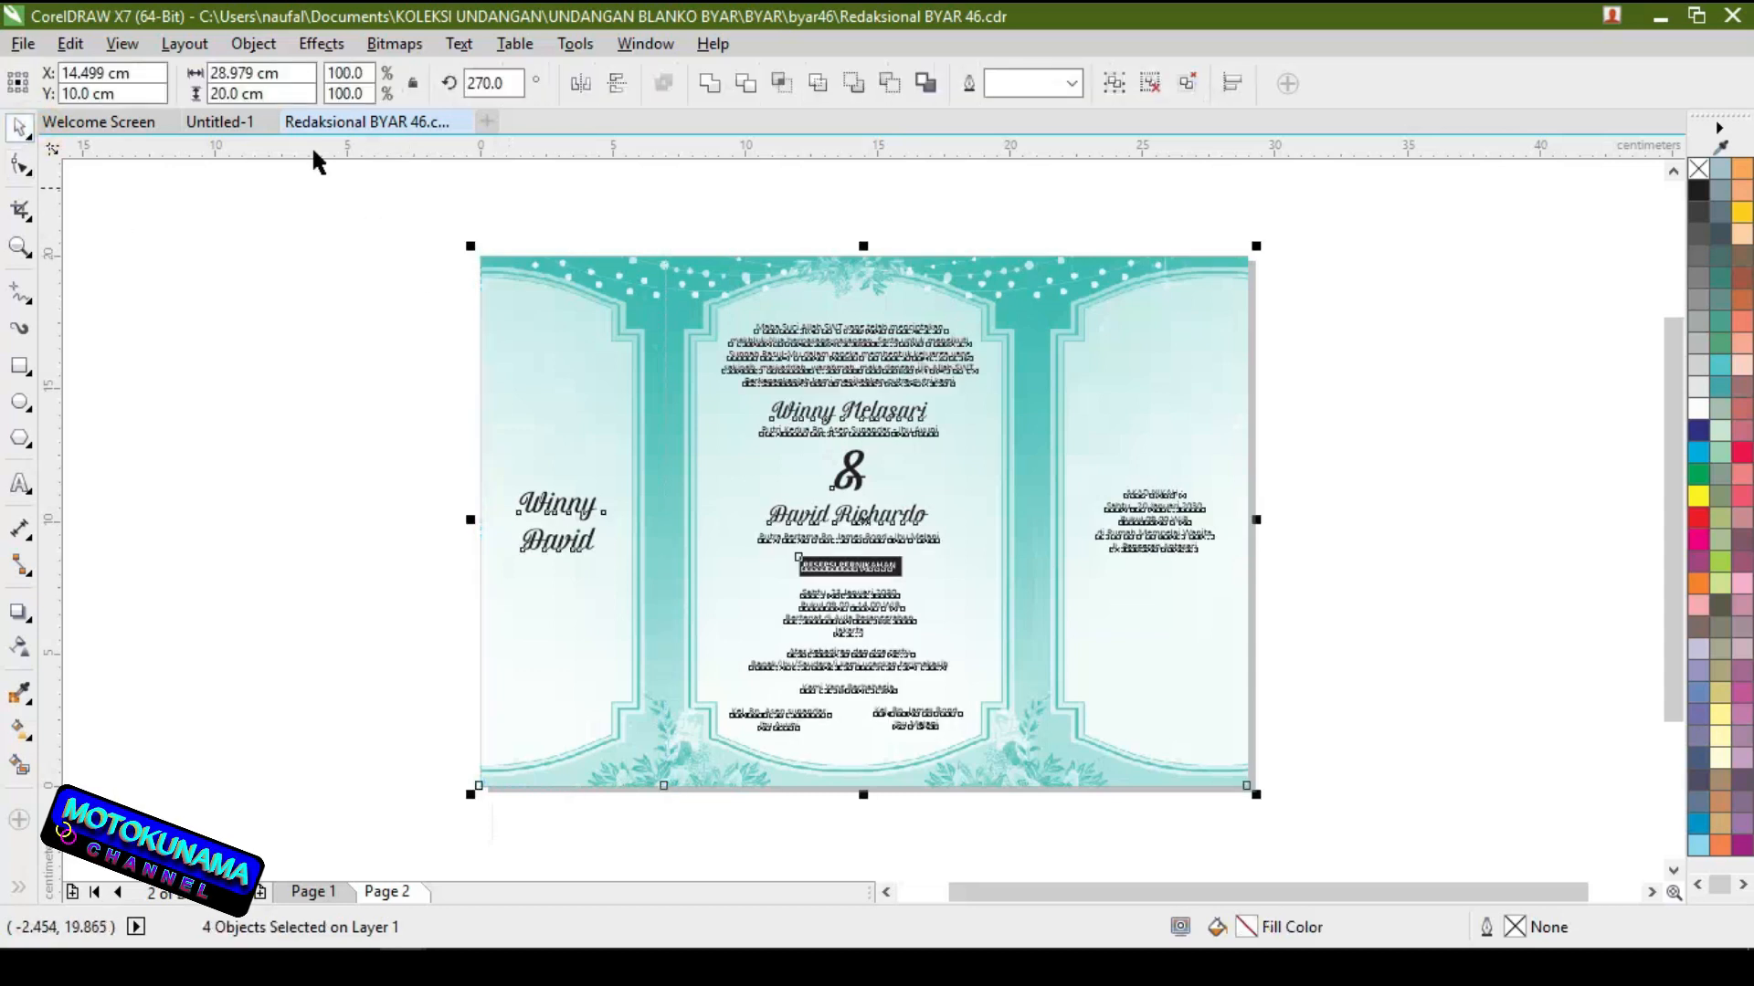
pyautogui.click(313, 267)
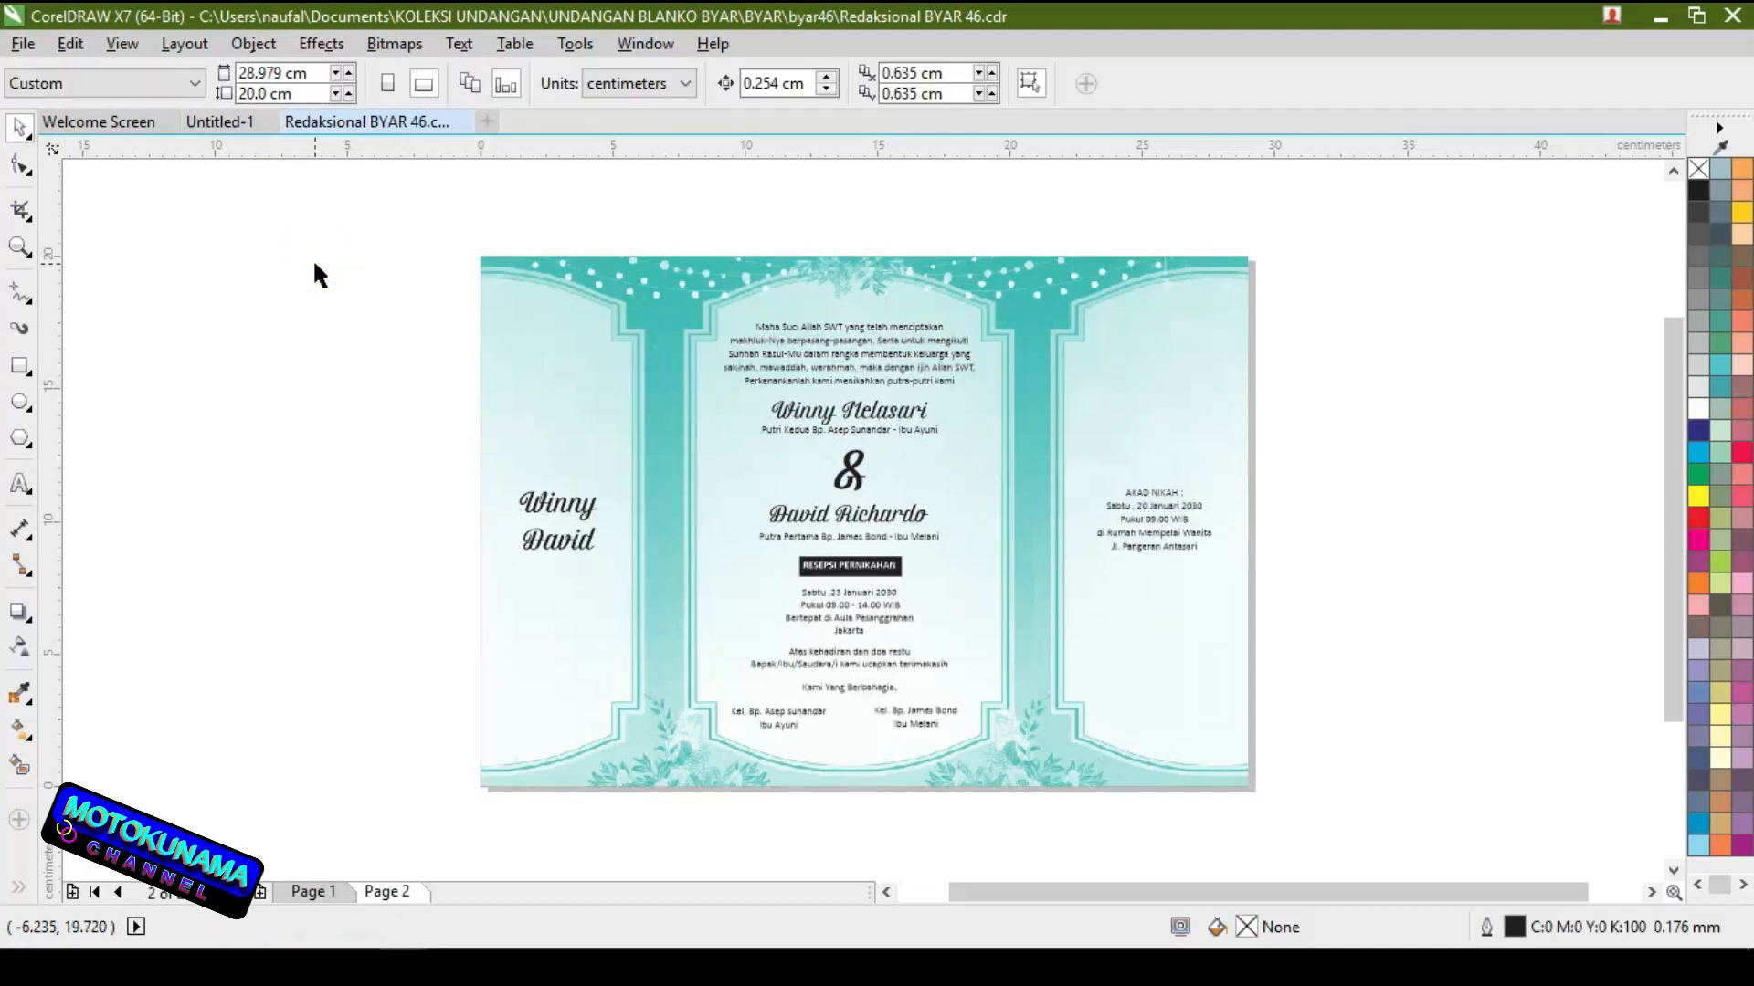
pyautogui.click(485, 293)
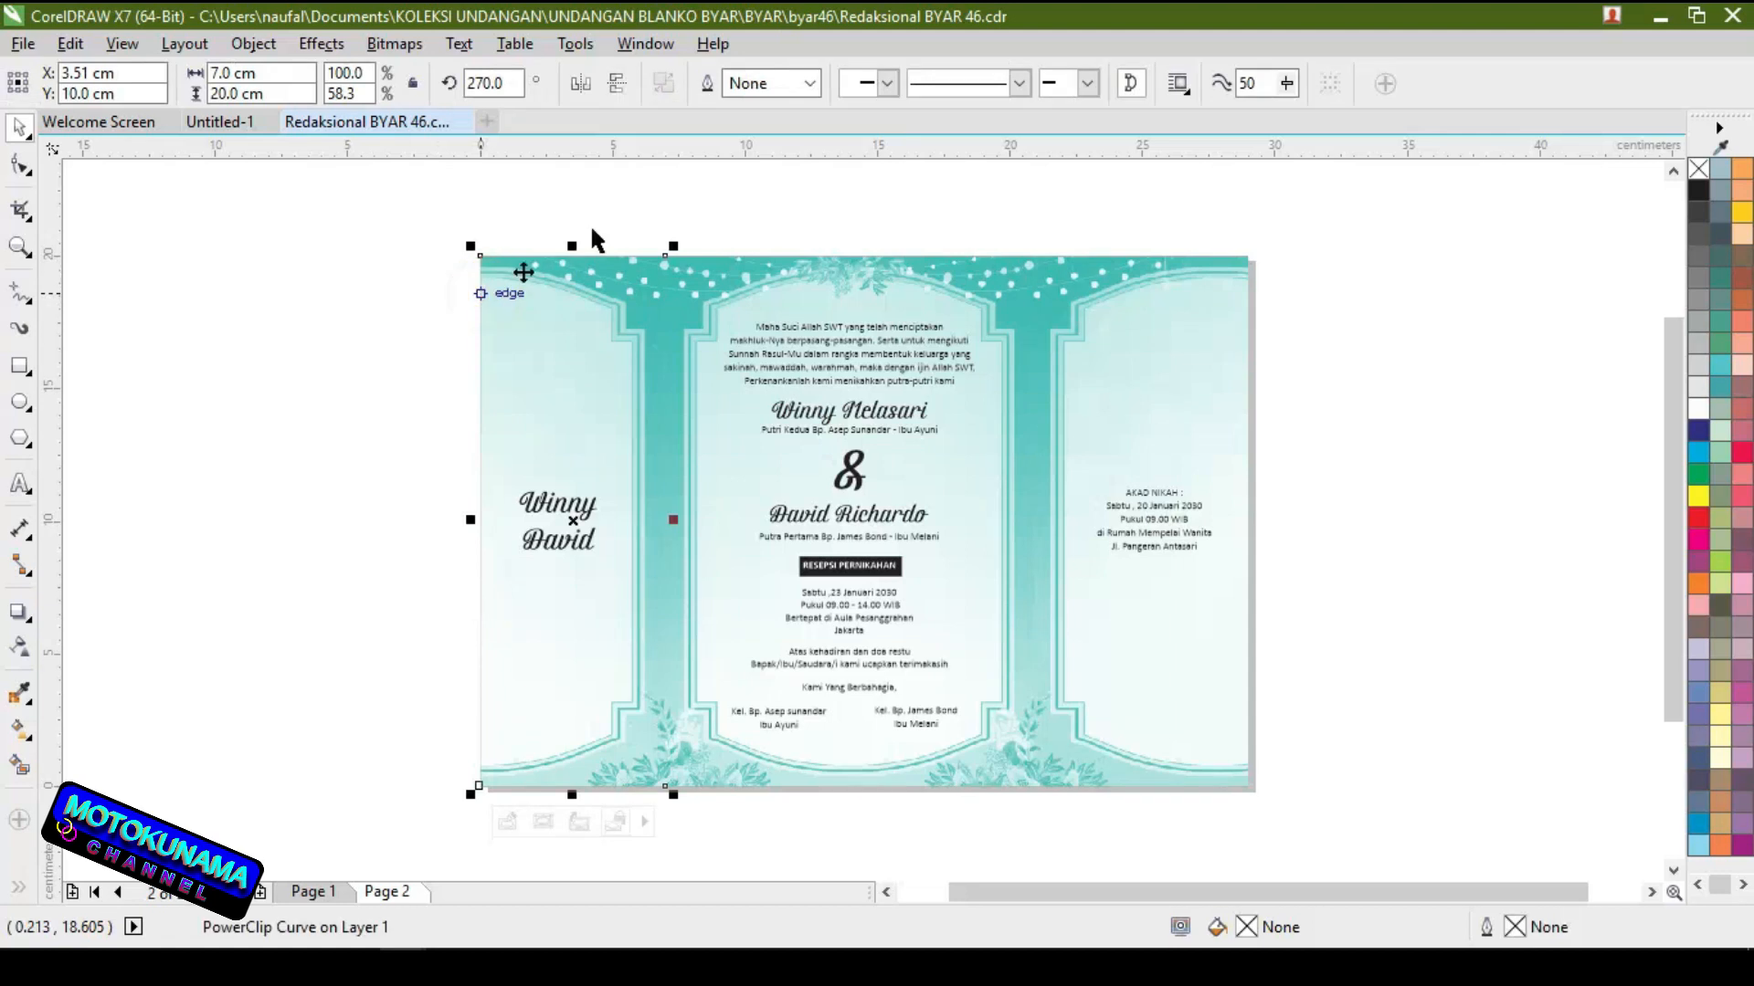
pyautogui.click(884, 263)
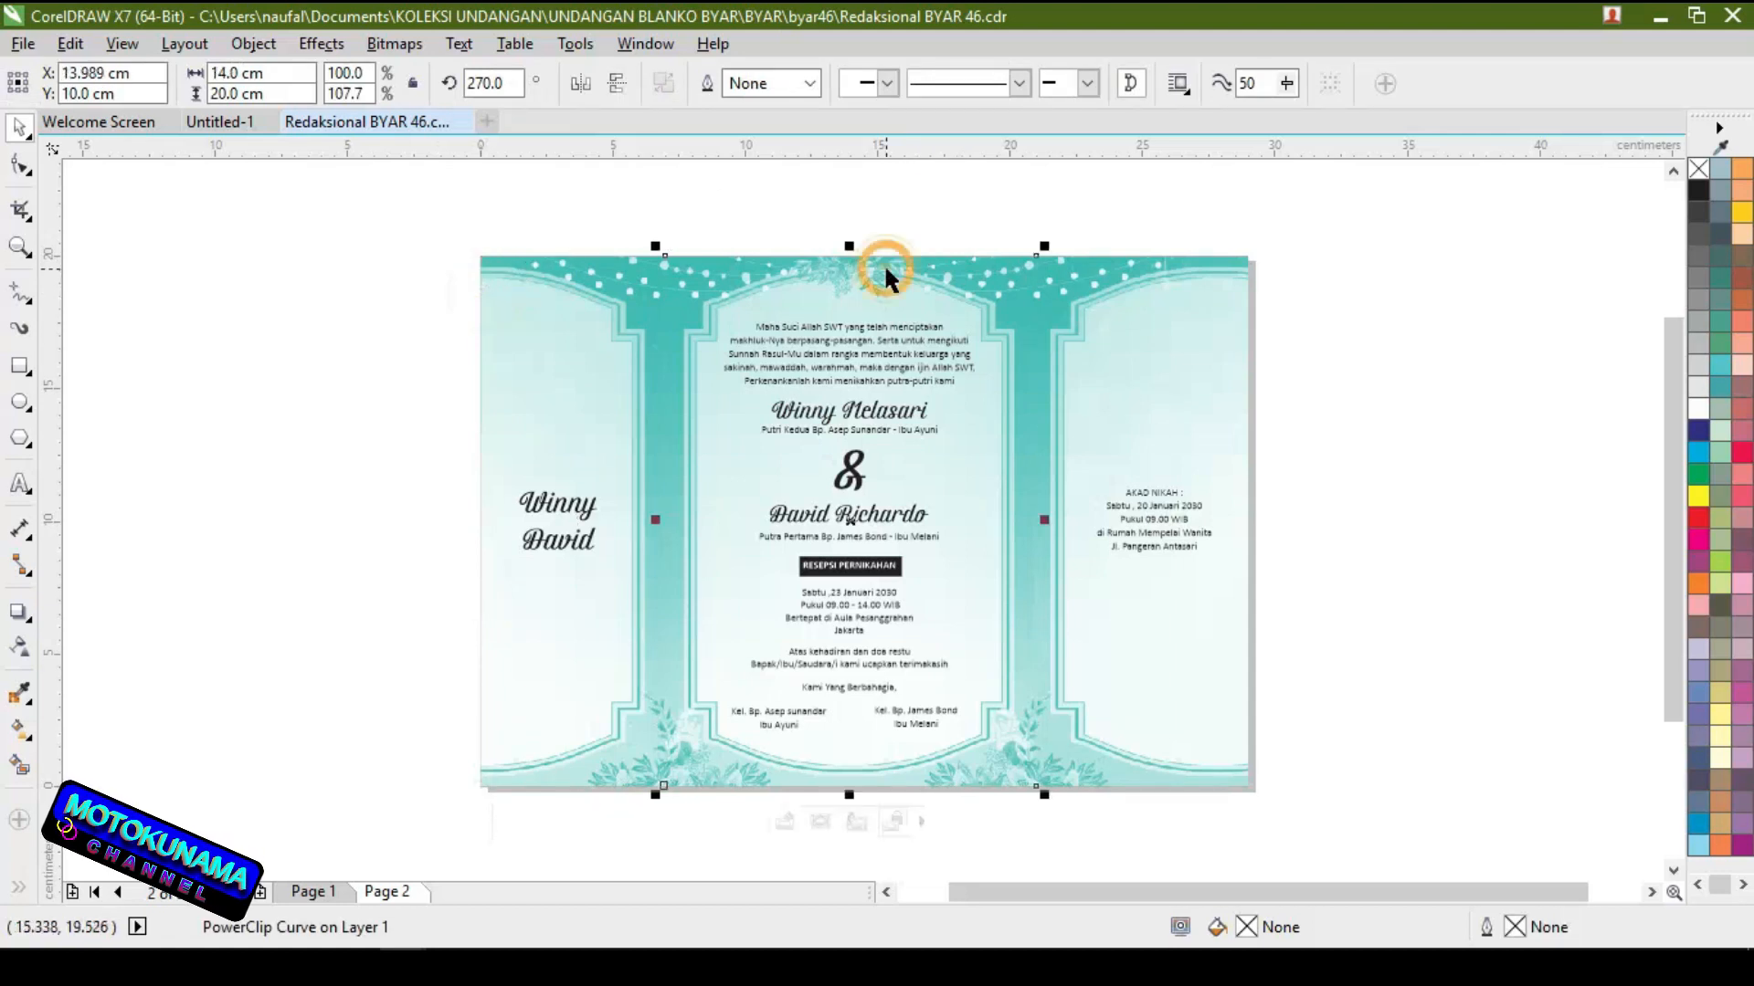
# Move the three teal background panels off the page and delete them, keeping only the invitation text
pyautogui.scroll(-2, 609, 218)
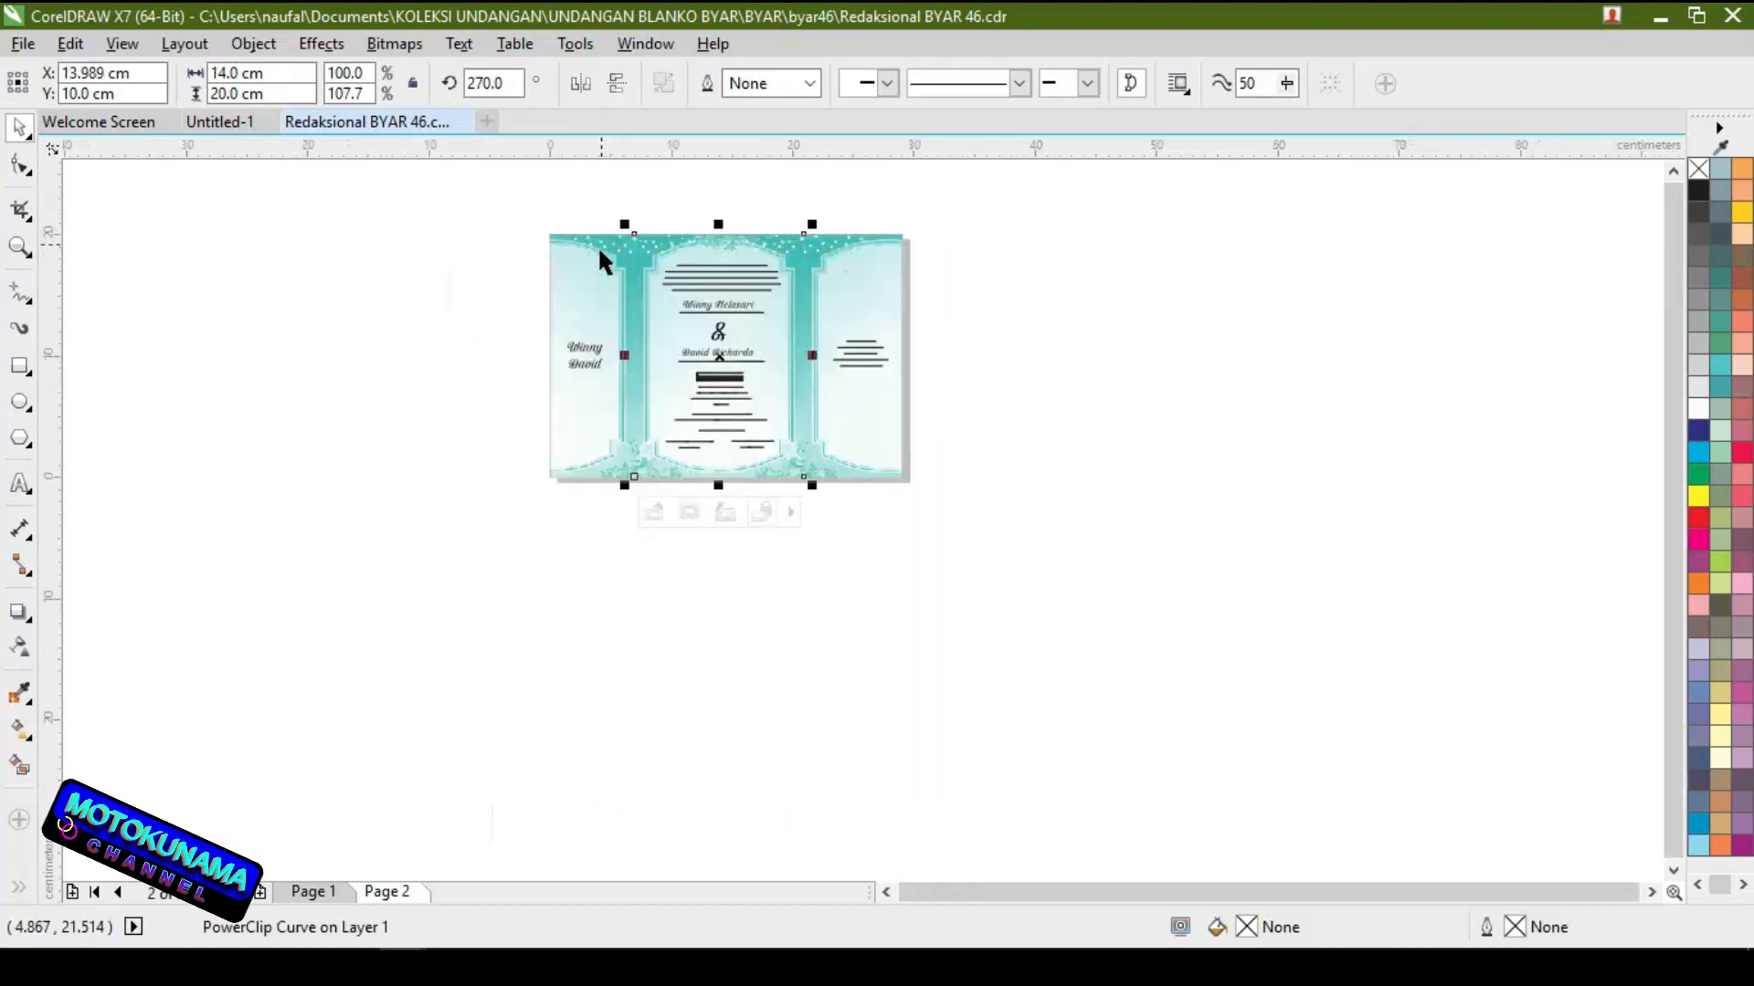
pyautogui.click(600, 255)
pyautogui.moveTo(599, 255); pyautogui.dragTo(404, 314)
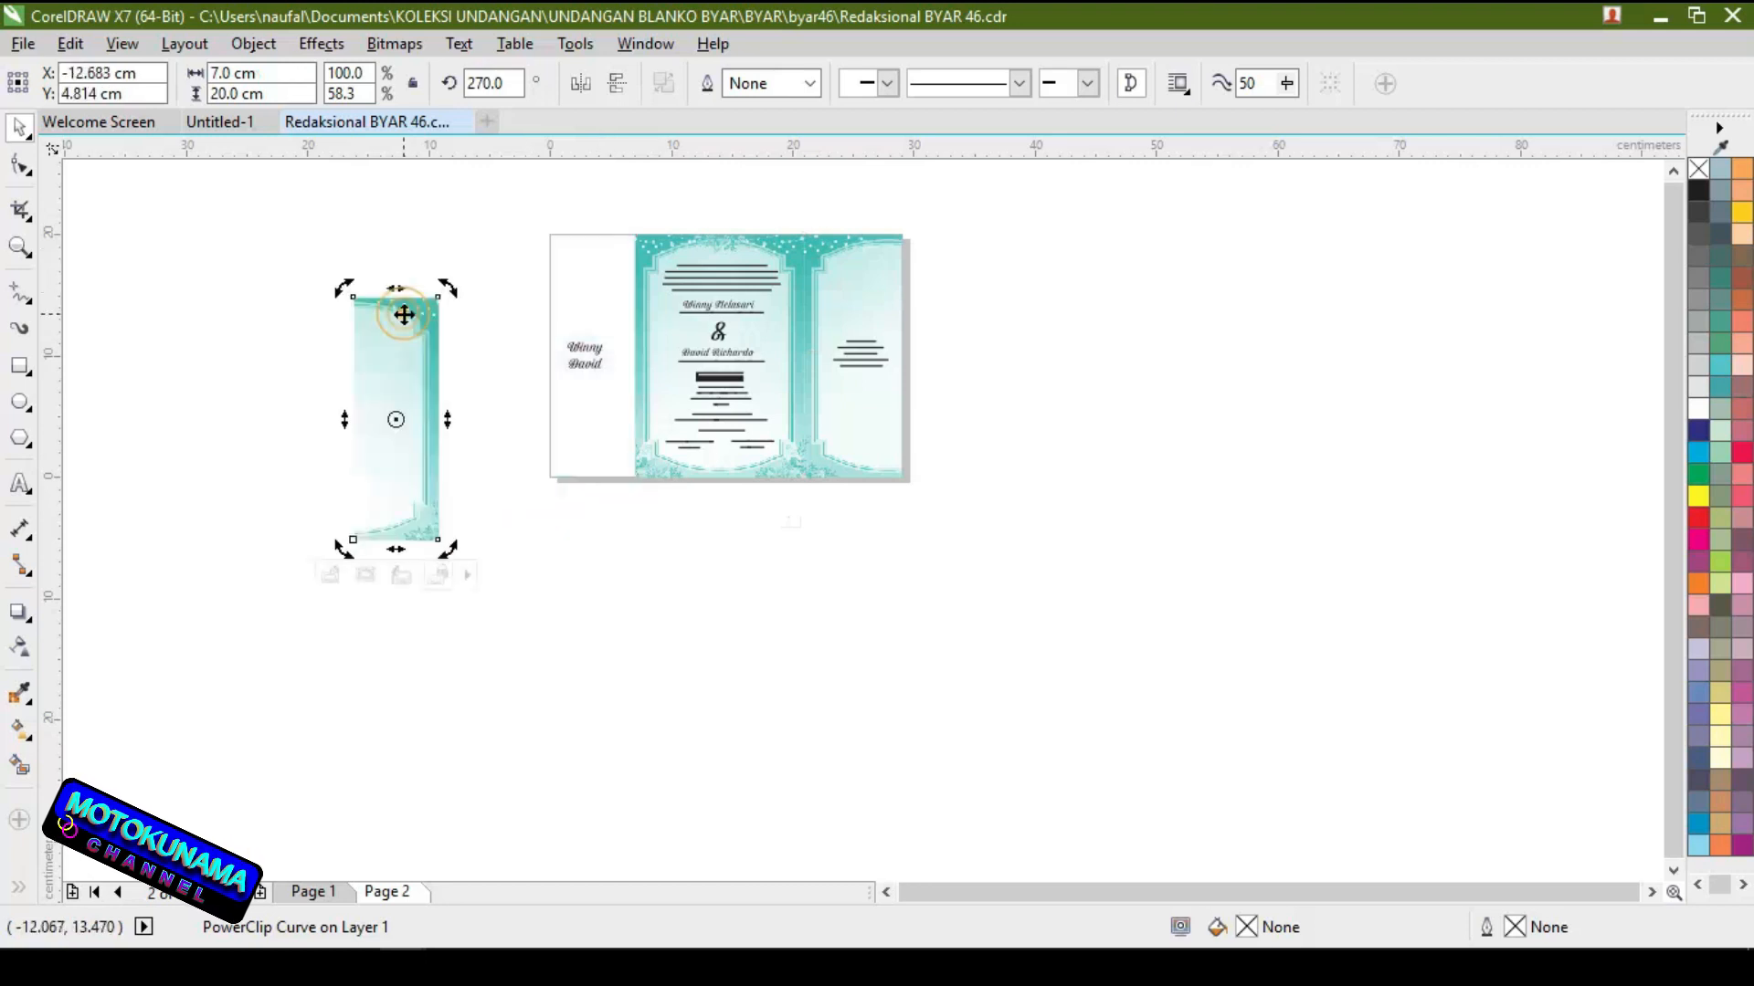
pyautogui.moveTo(643, 245); pyautogui.dragTo(334, 396)
pyautogui.moveTo(830, 453); pyautogui.dragTo(358, 579)
pyautogui.moveTo(248, 255); pyautogui.dragTo(510, 703)
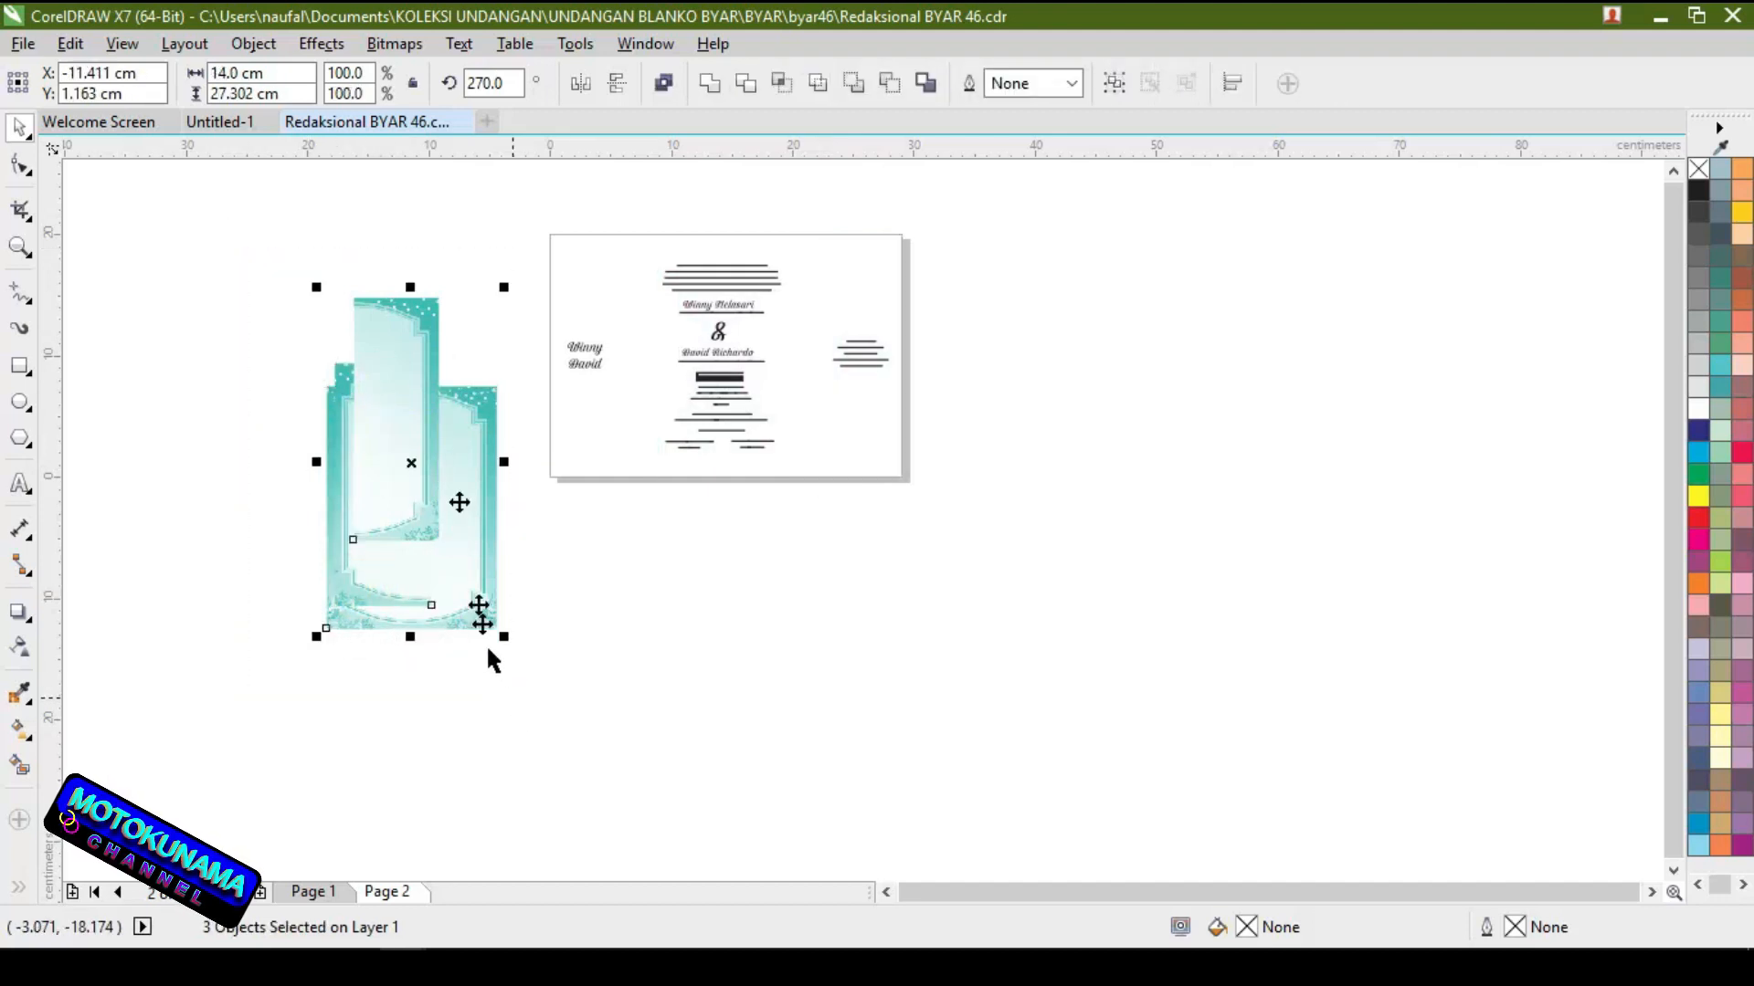
pyautogui.rightClick(458, 502)
pyautogui.click(530, 610)
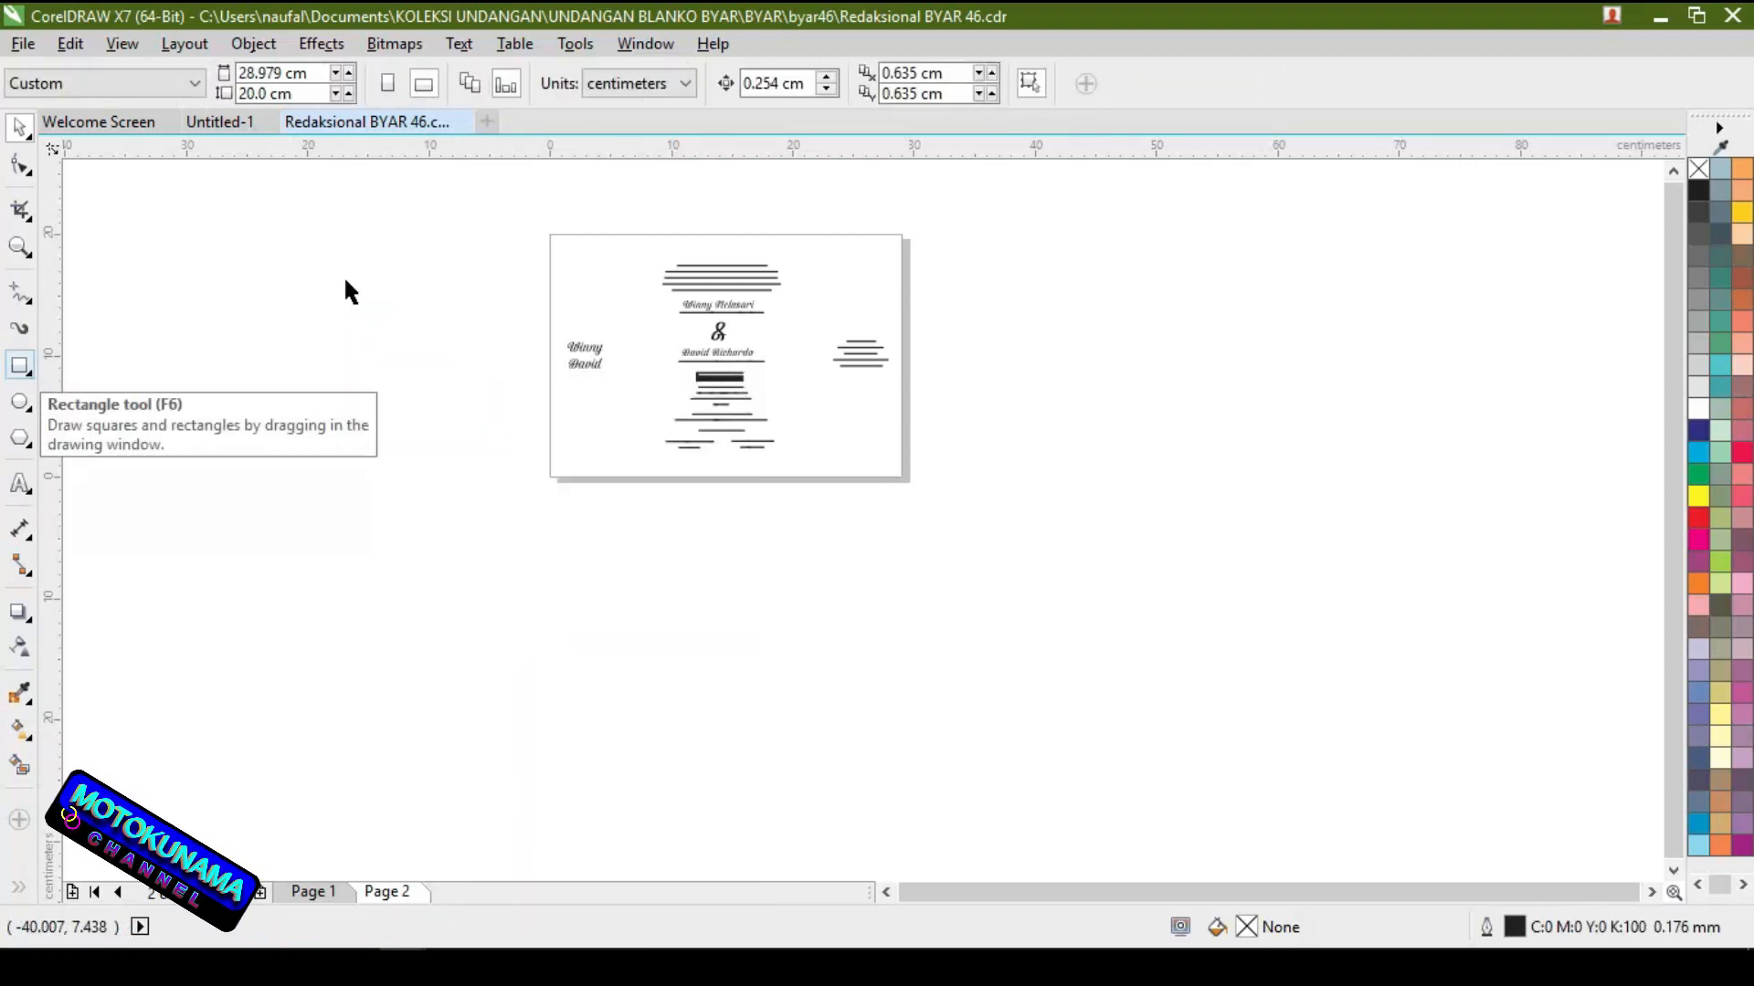
# Create a rectangle exactly the size of the page around the invitation text
pyautogui.moveTo(486, 202); pyautogui.dragTo(924, 539)
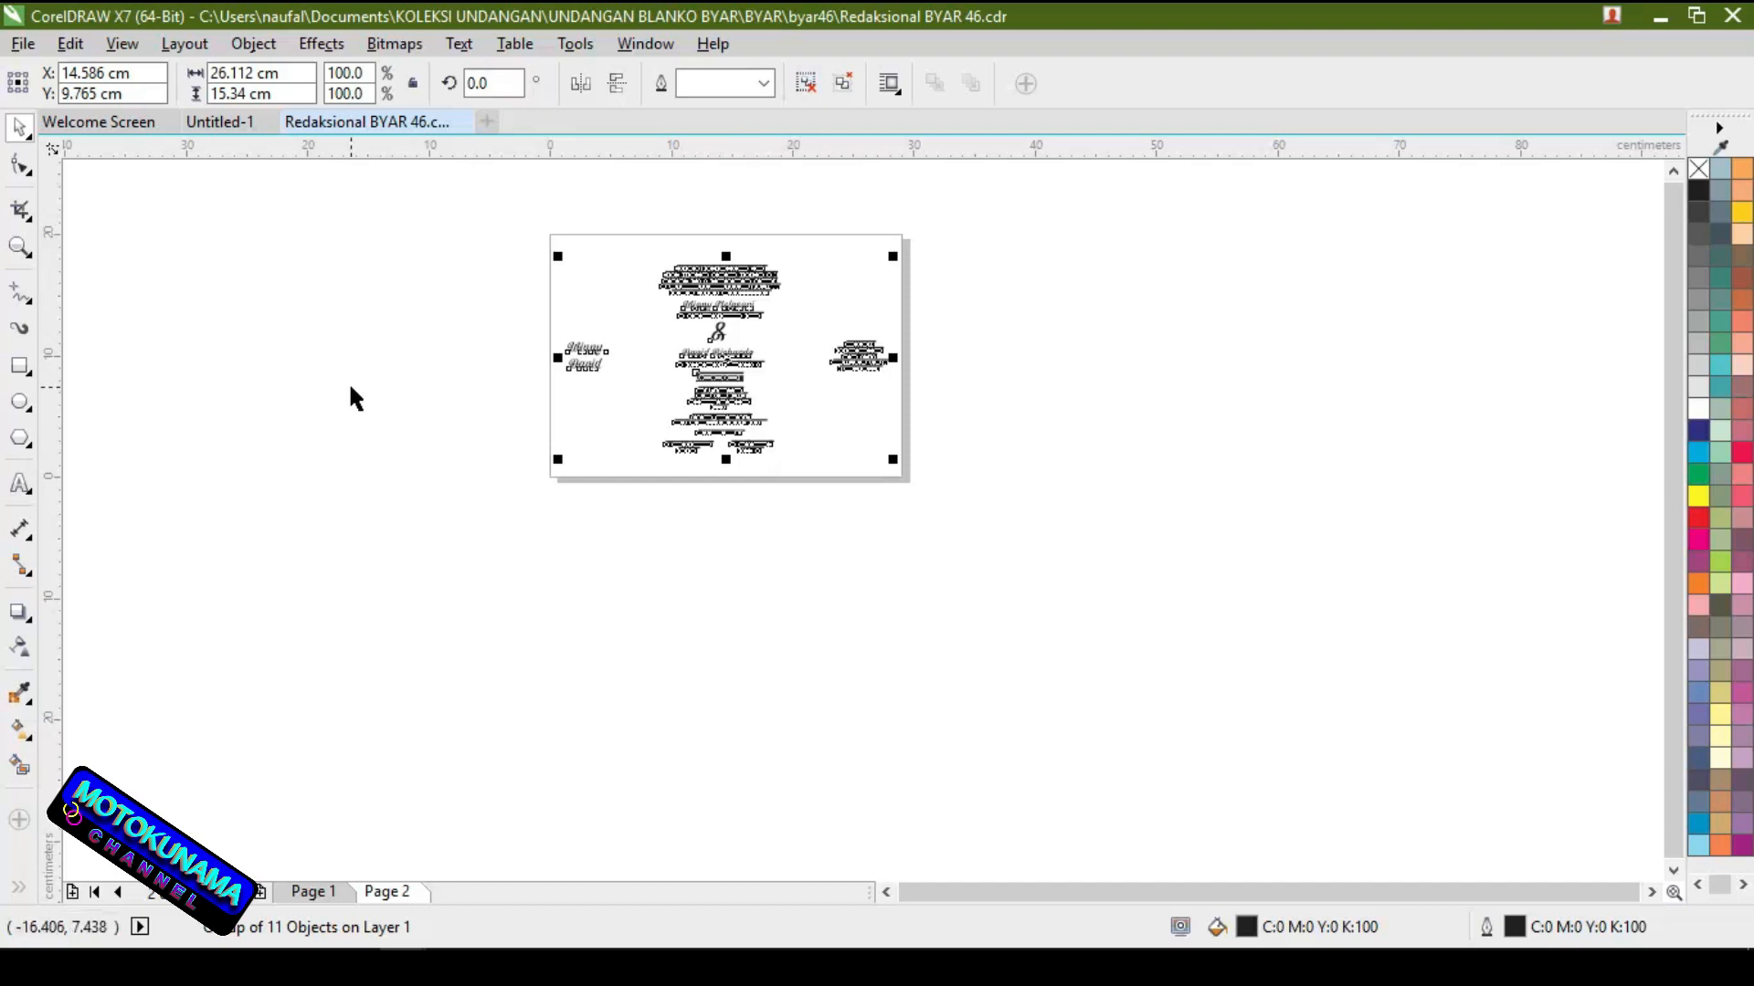
pyautogui.click(137, 380)
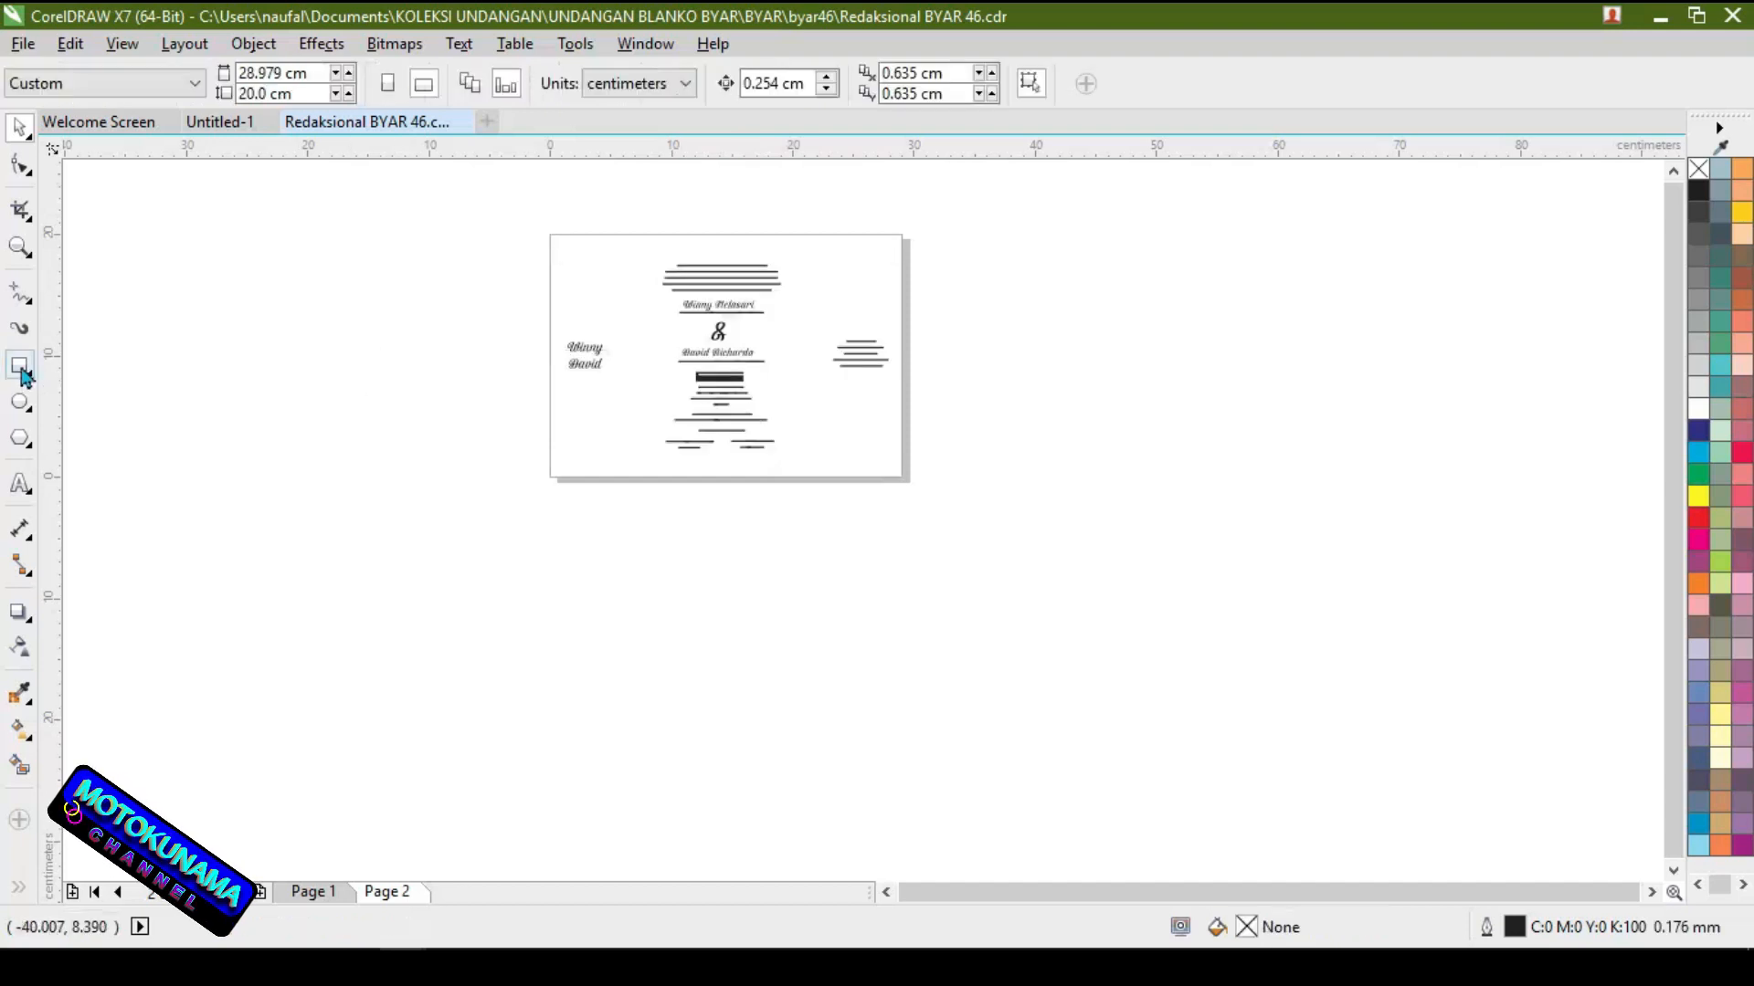
pyautogui.doubleClick(23, 372)
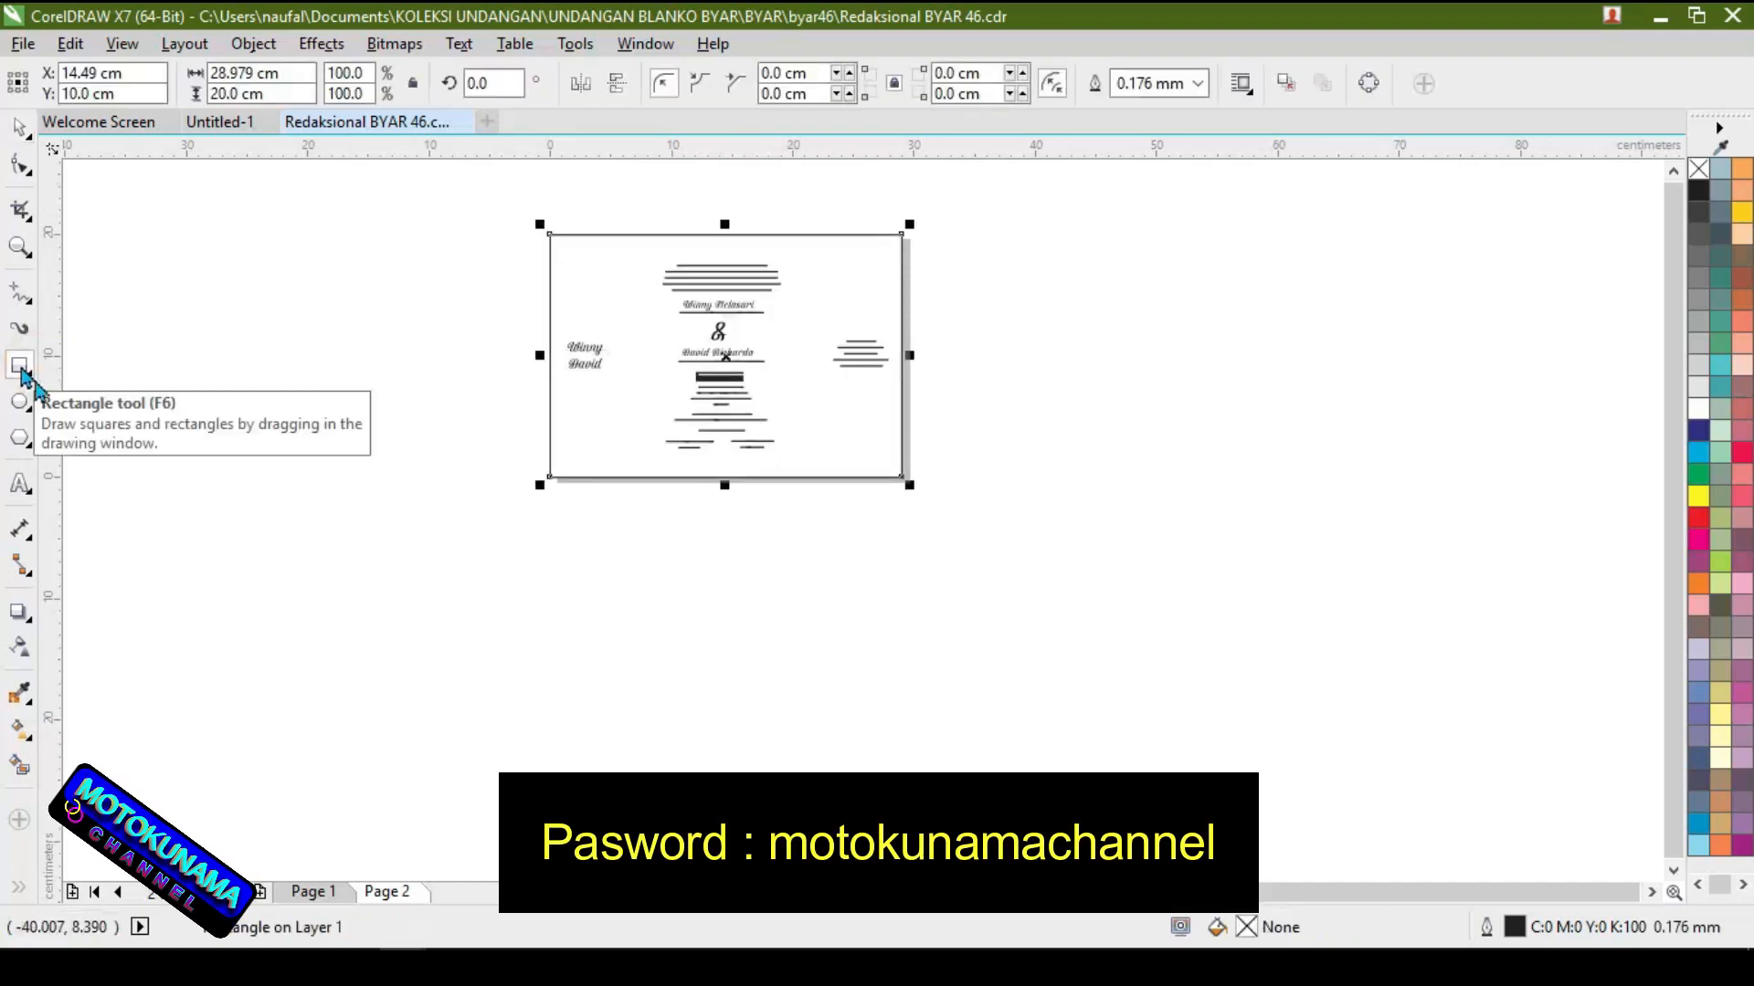
# Remove the outline from the page-sized rectangle so it serves as an invisible frame
pyautogui.scroll(2, 791, 223)
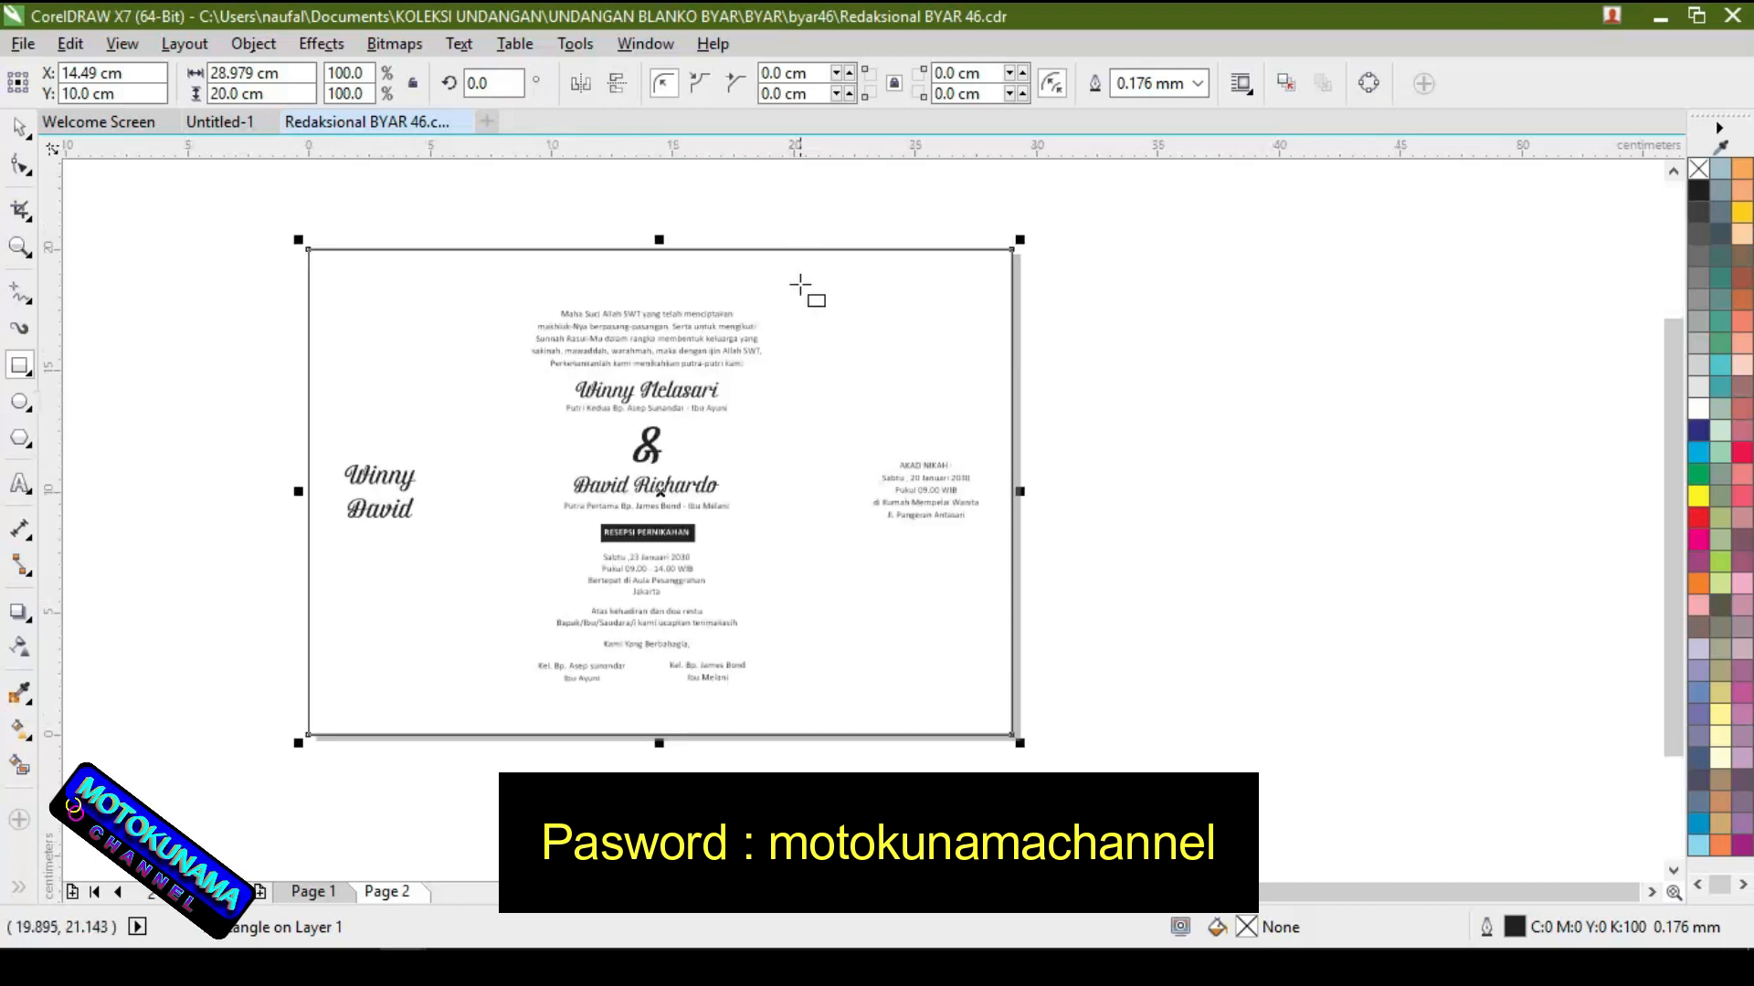
pyautogui.scroll(2, 799, 264)
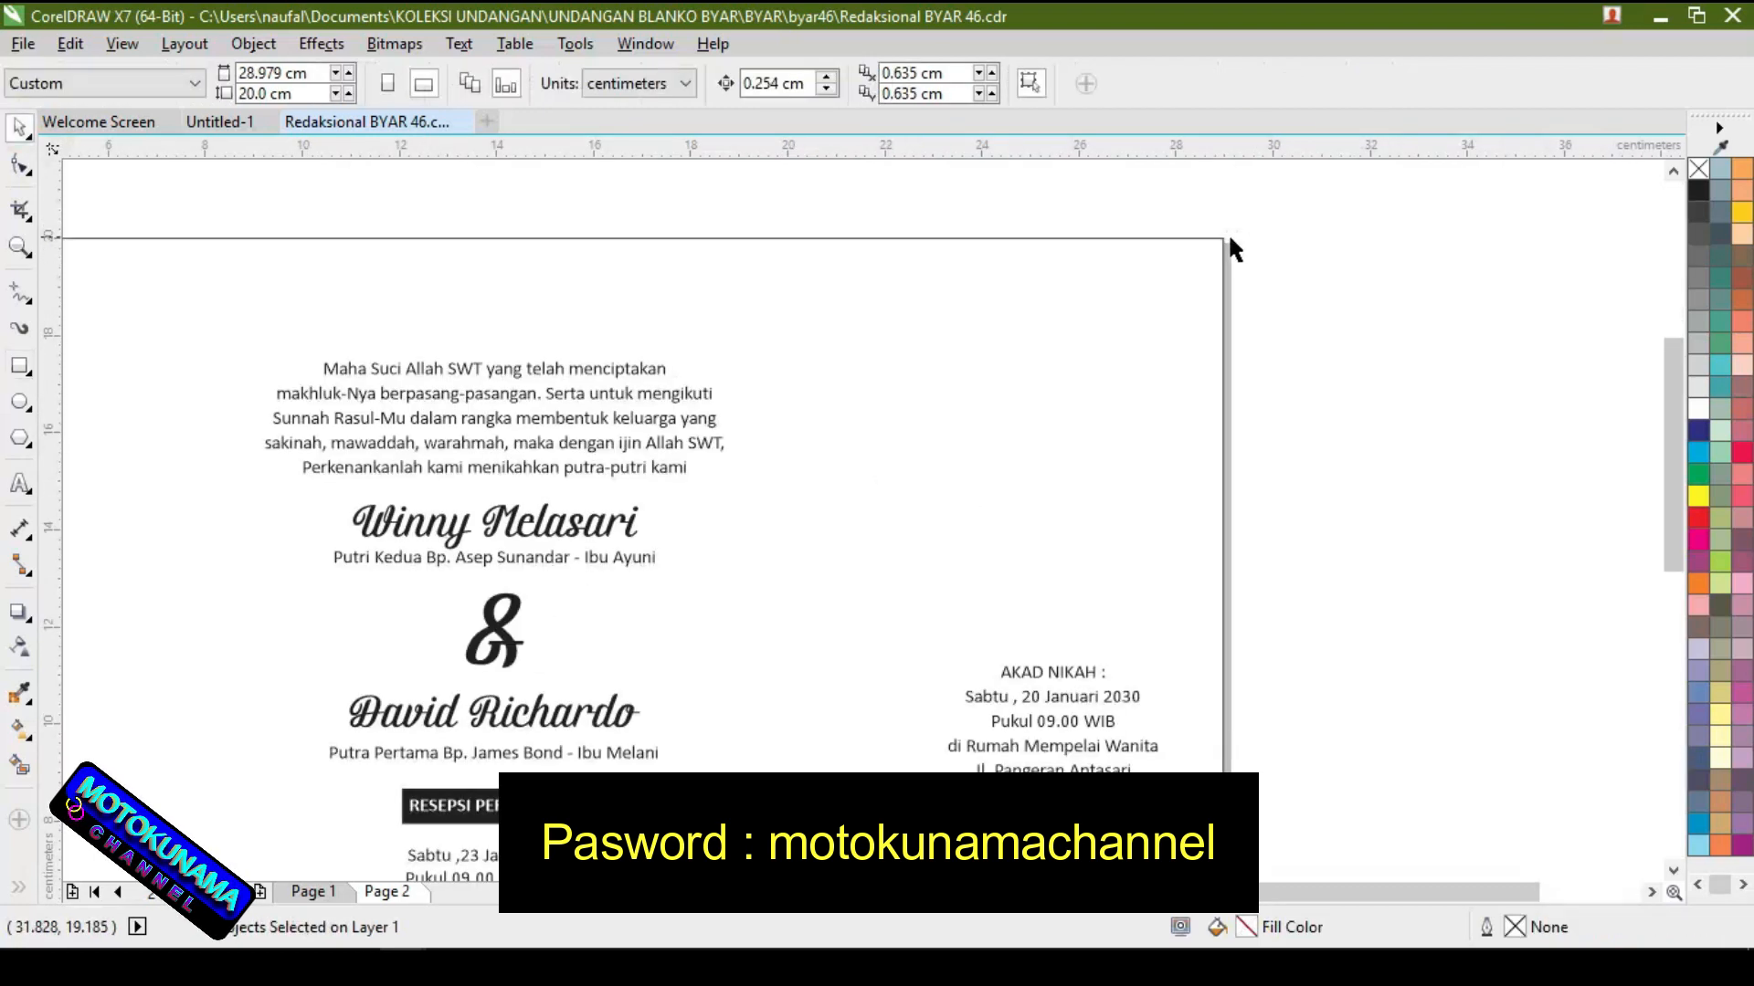
pyautogui.click(1176, 239)
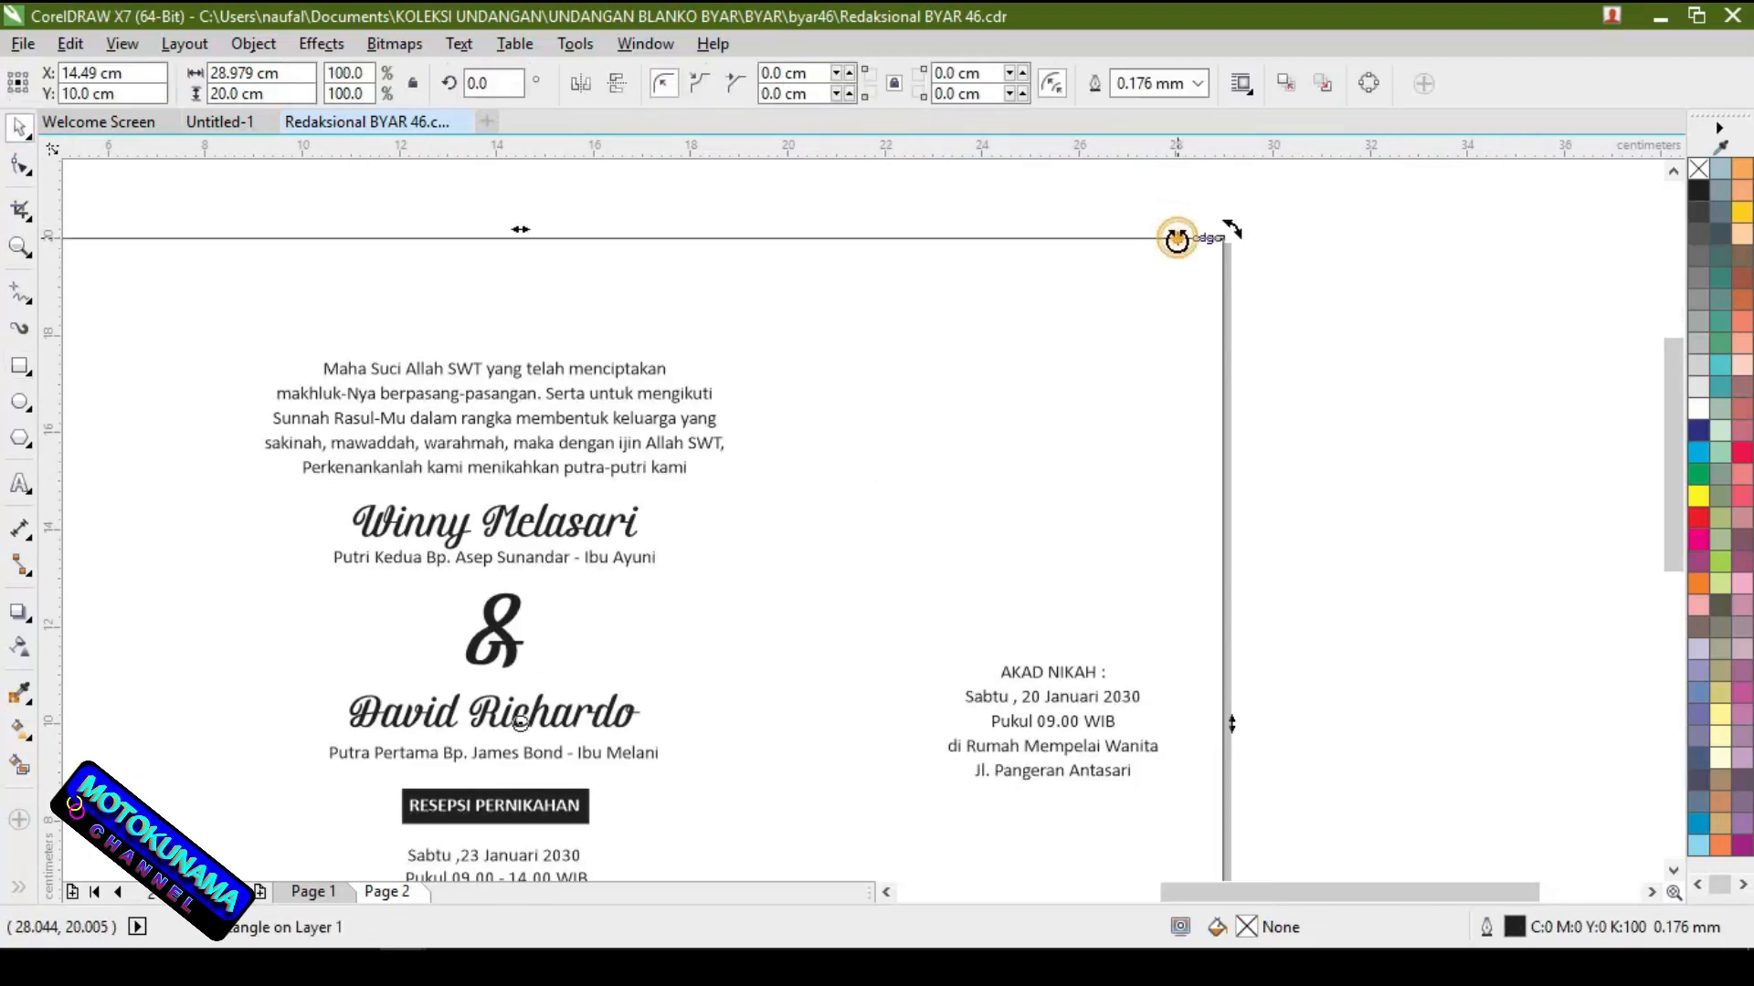
pyautogui.rightClick(1698, 169)
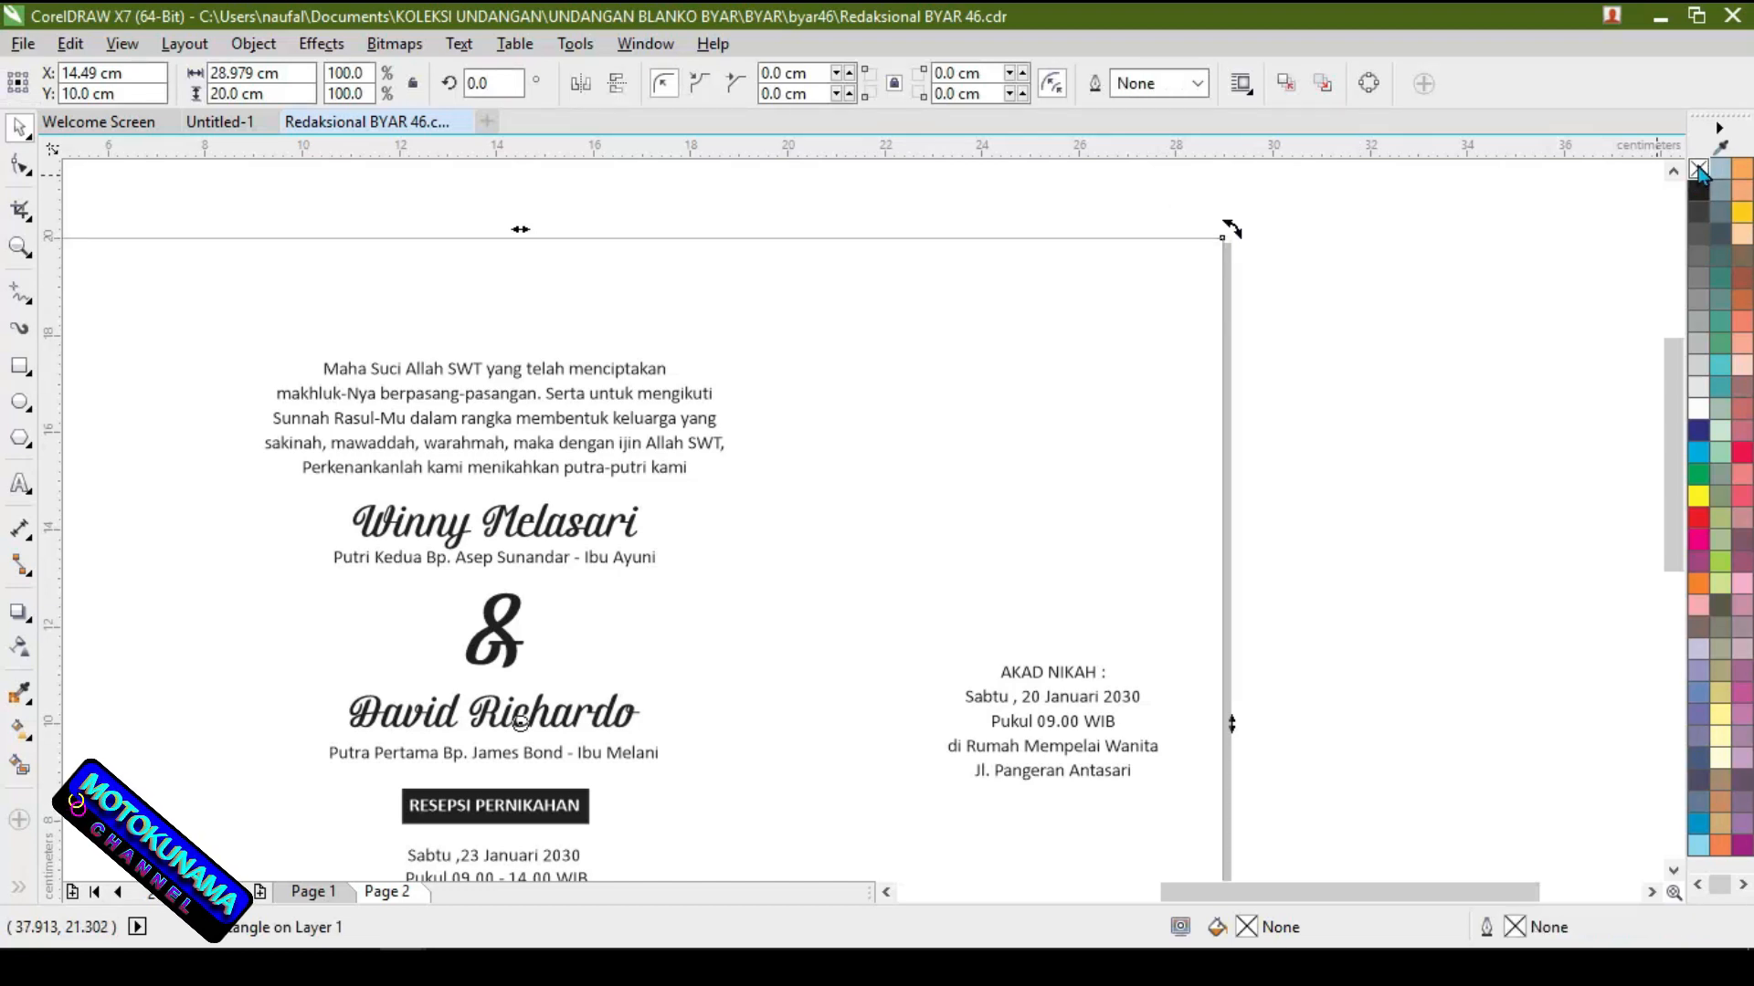
pyautogui.scroll(-2, 1131, 263)
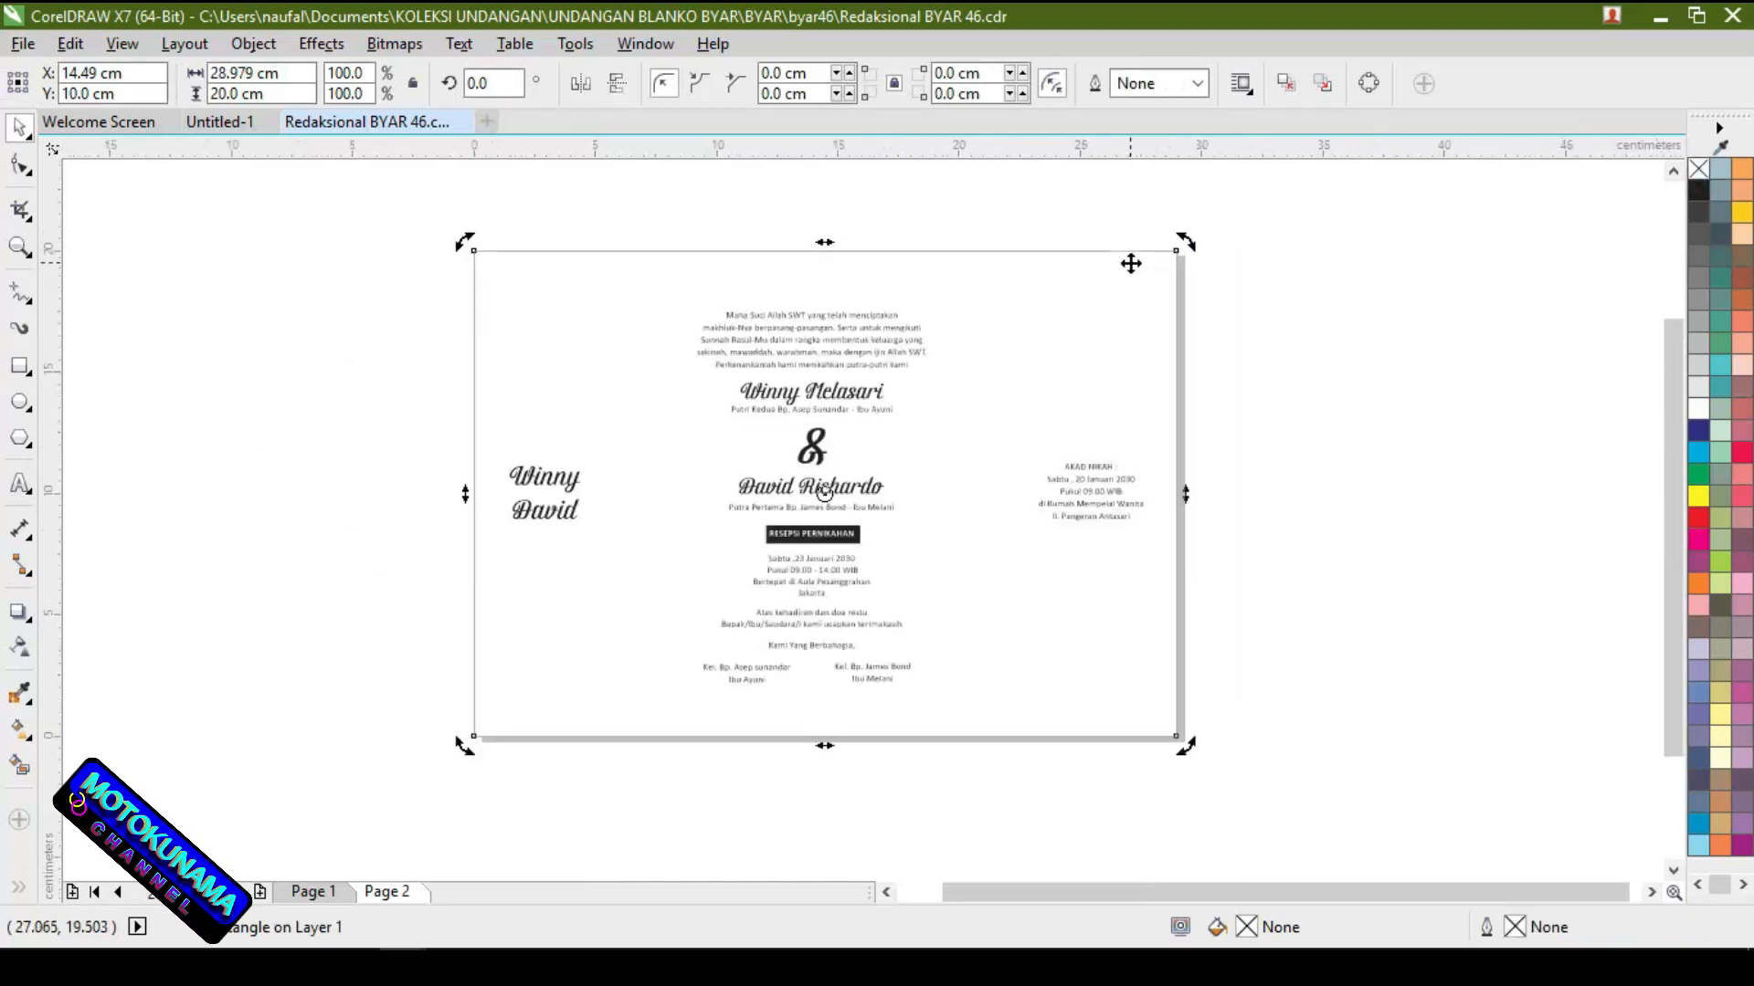
pyautogui.click(1264, 287)
# Group the invitation text with the invisible page-sized rectangle and select the resulting group
pyautogui.moveTo(410, 210); pyautogui.dragTo(1218, 767)
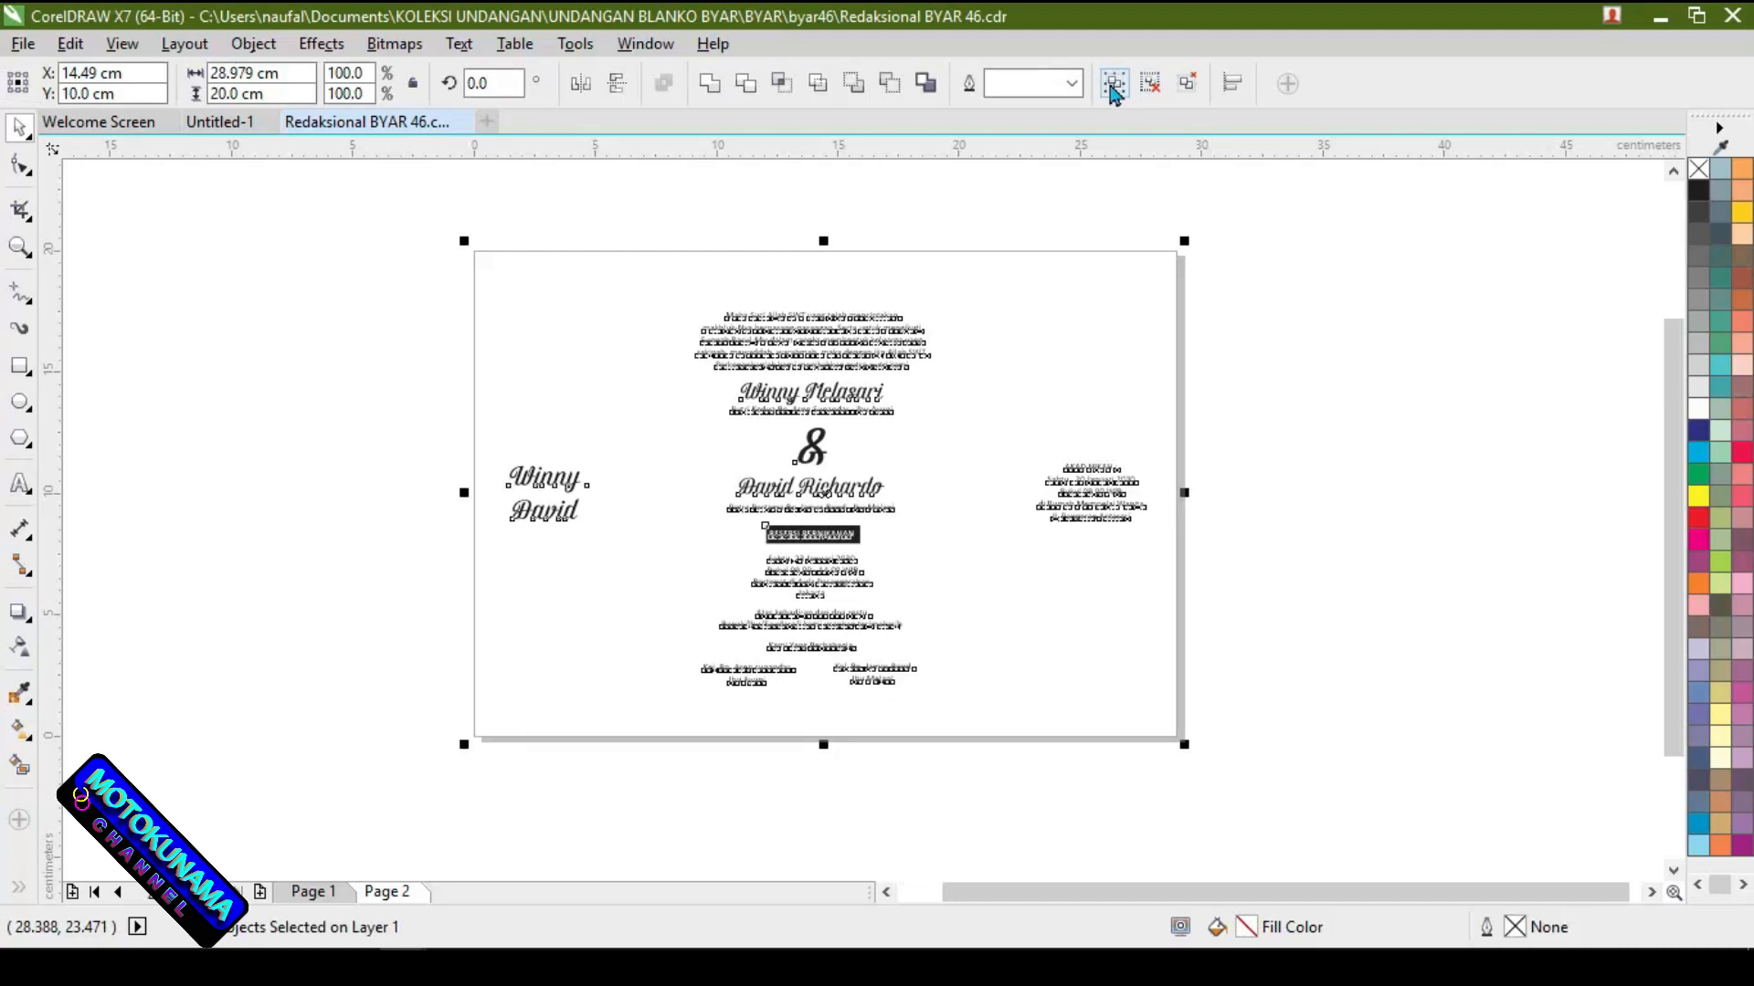
pyautogui.click(1111, 84)
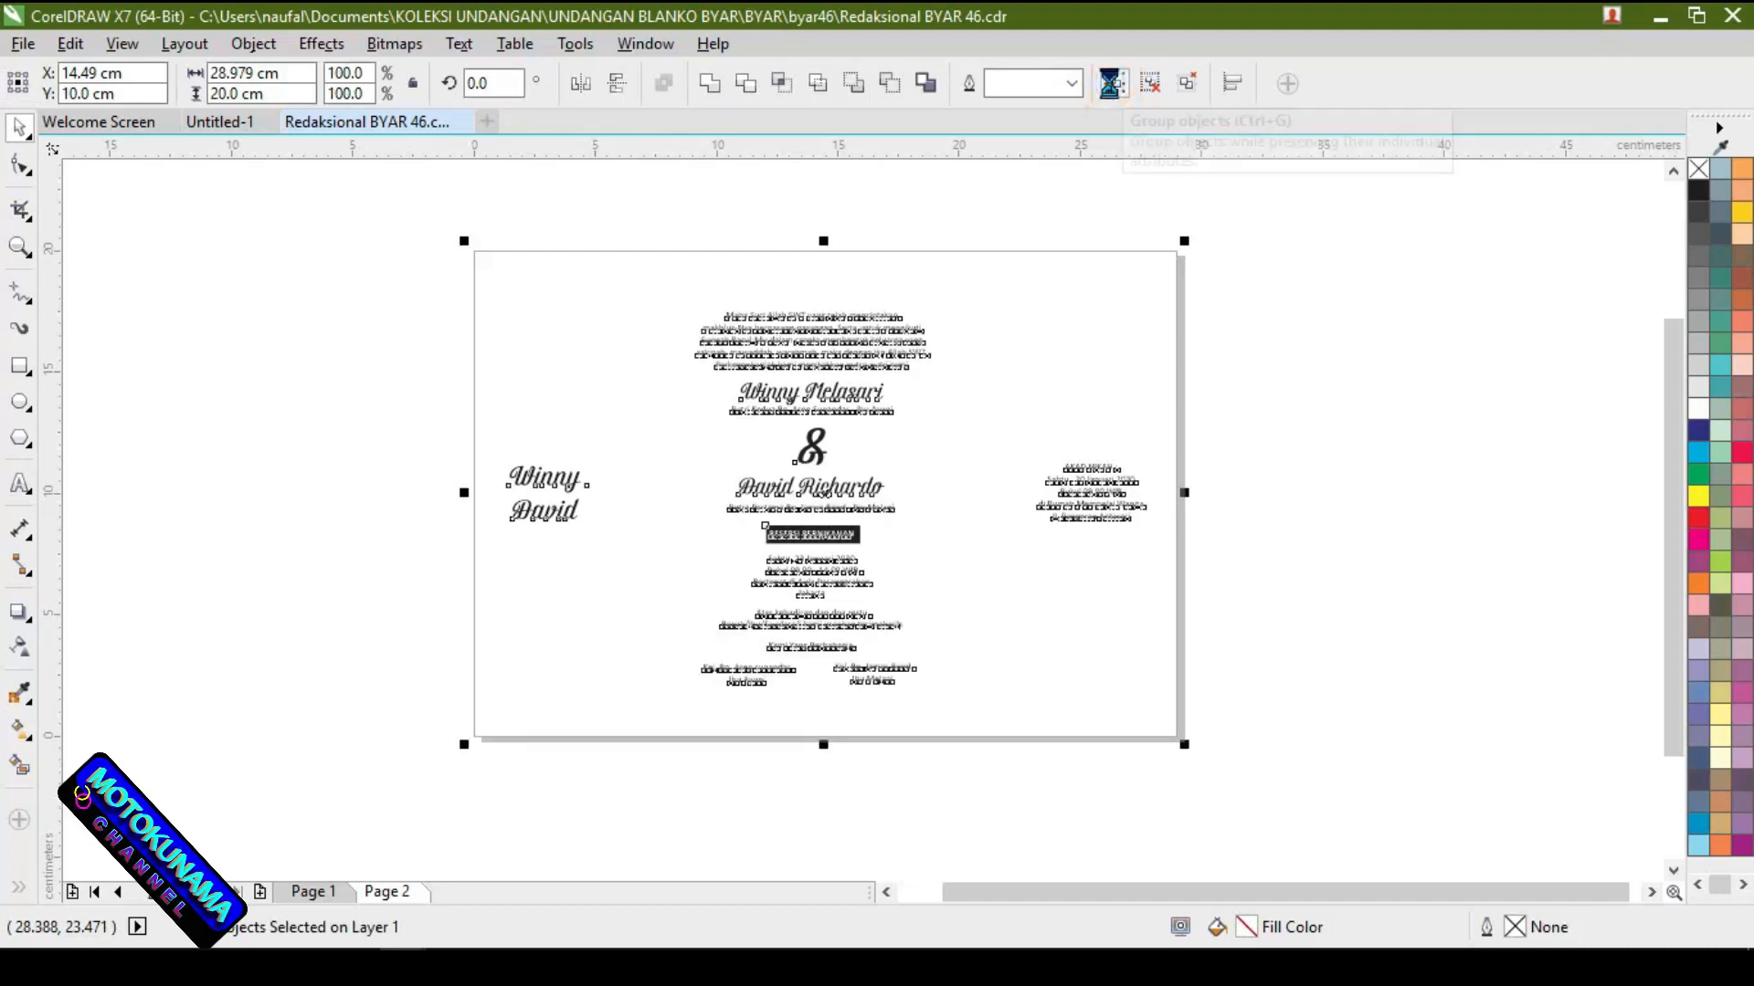
pyautogui.click(1245, 313)
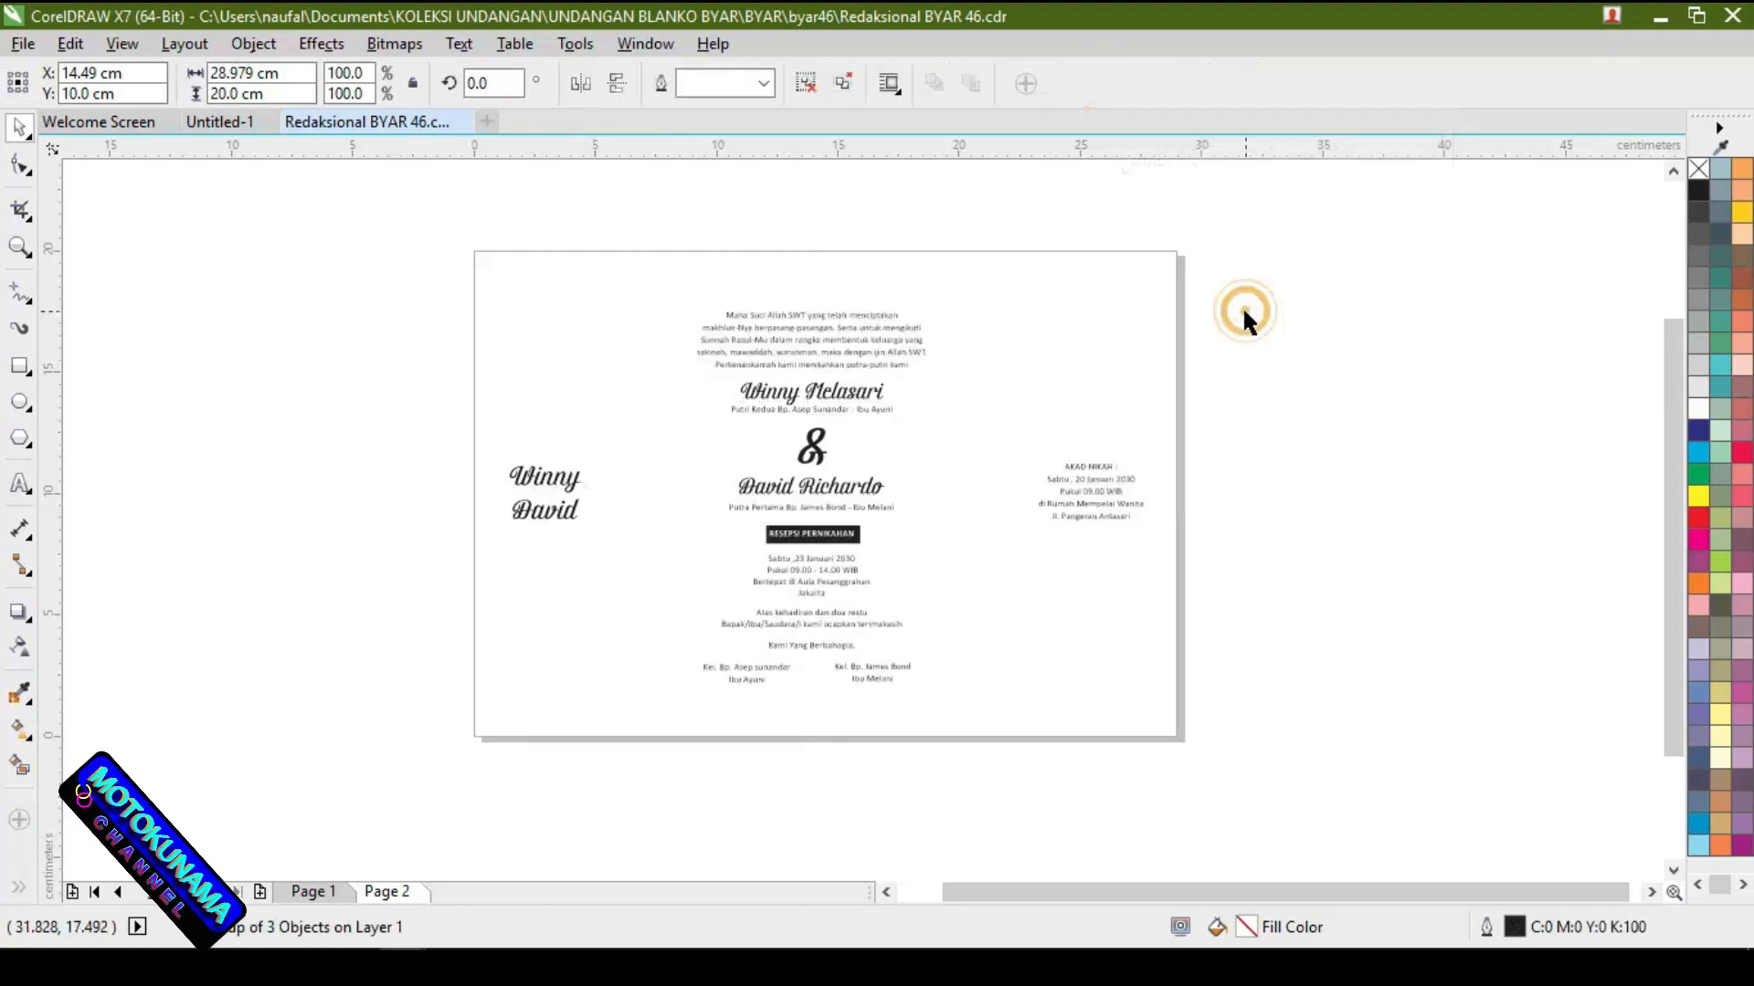
pyautogui.doubleClick(1077, 281)
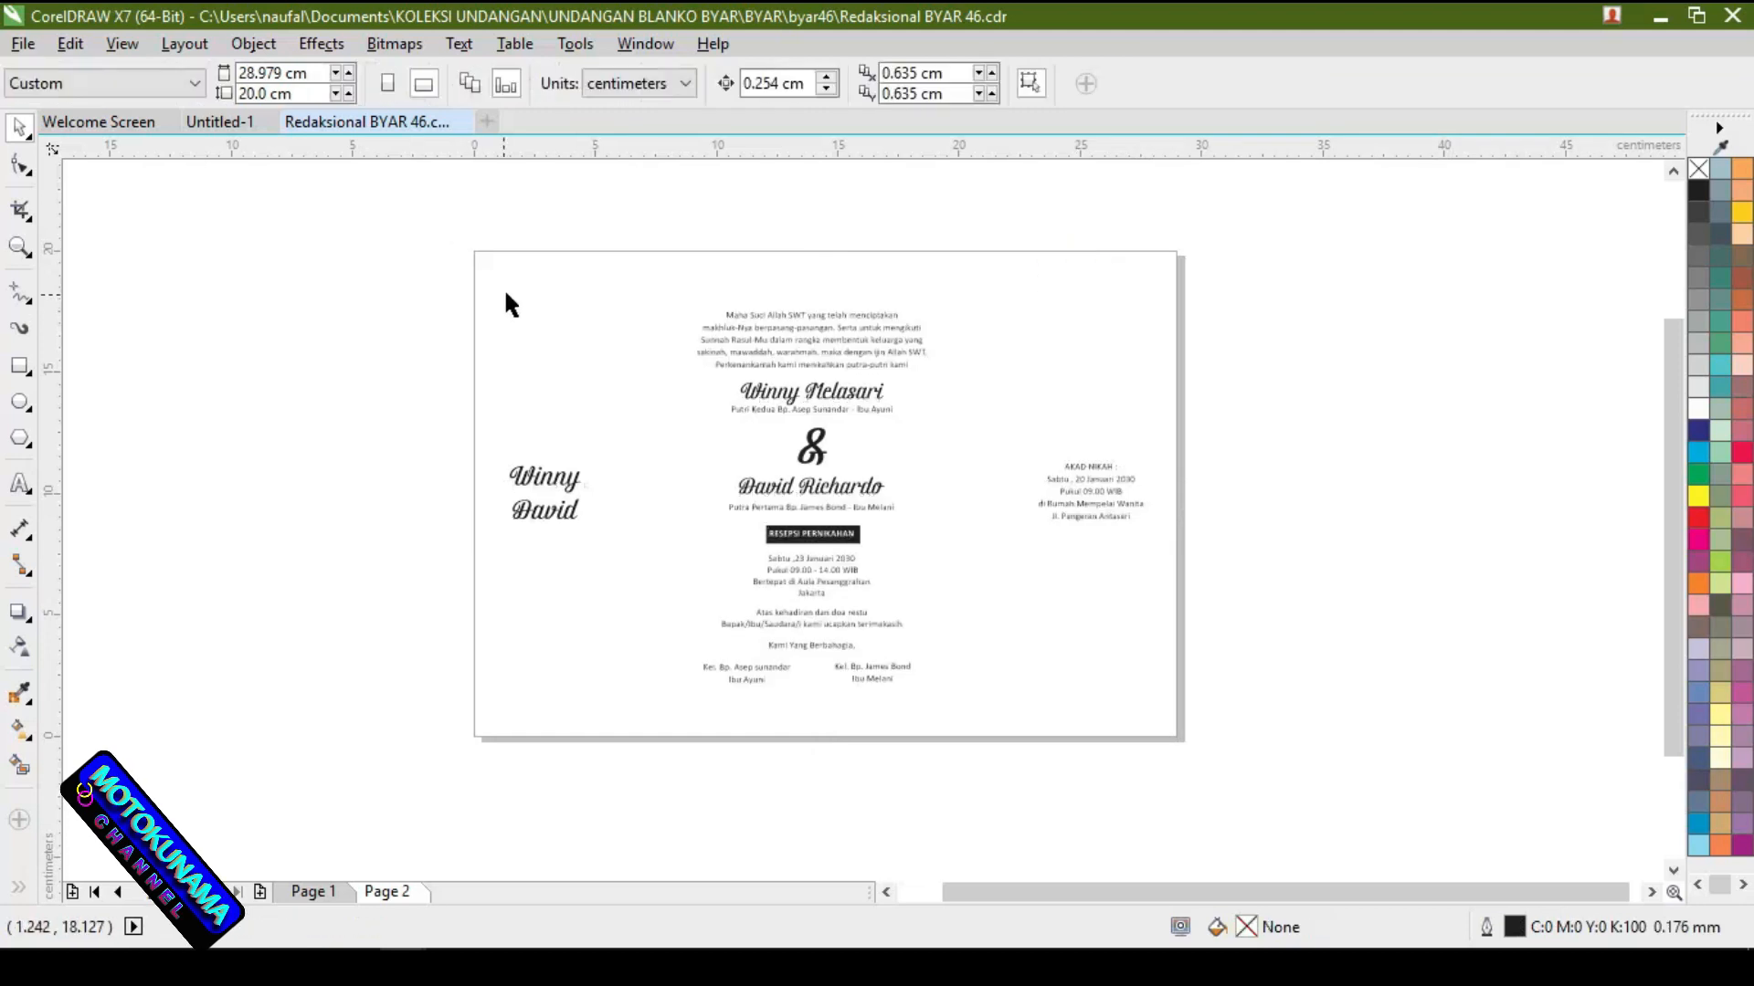
pyautogui.click(507, 294)
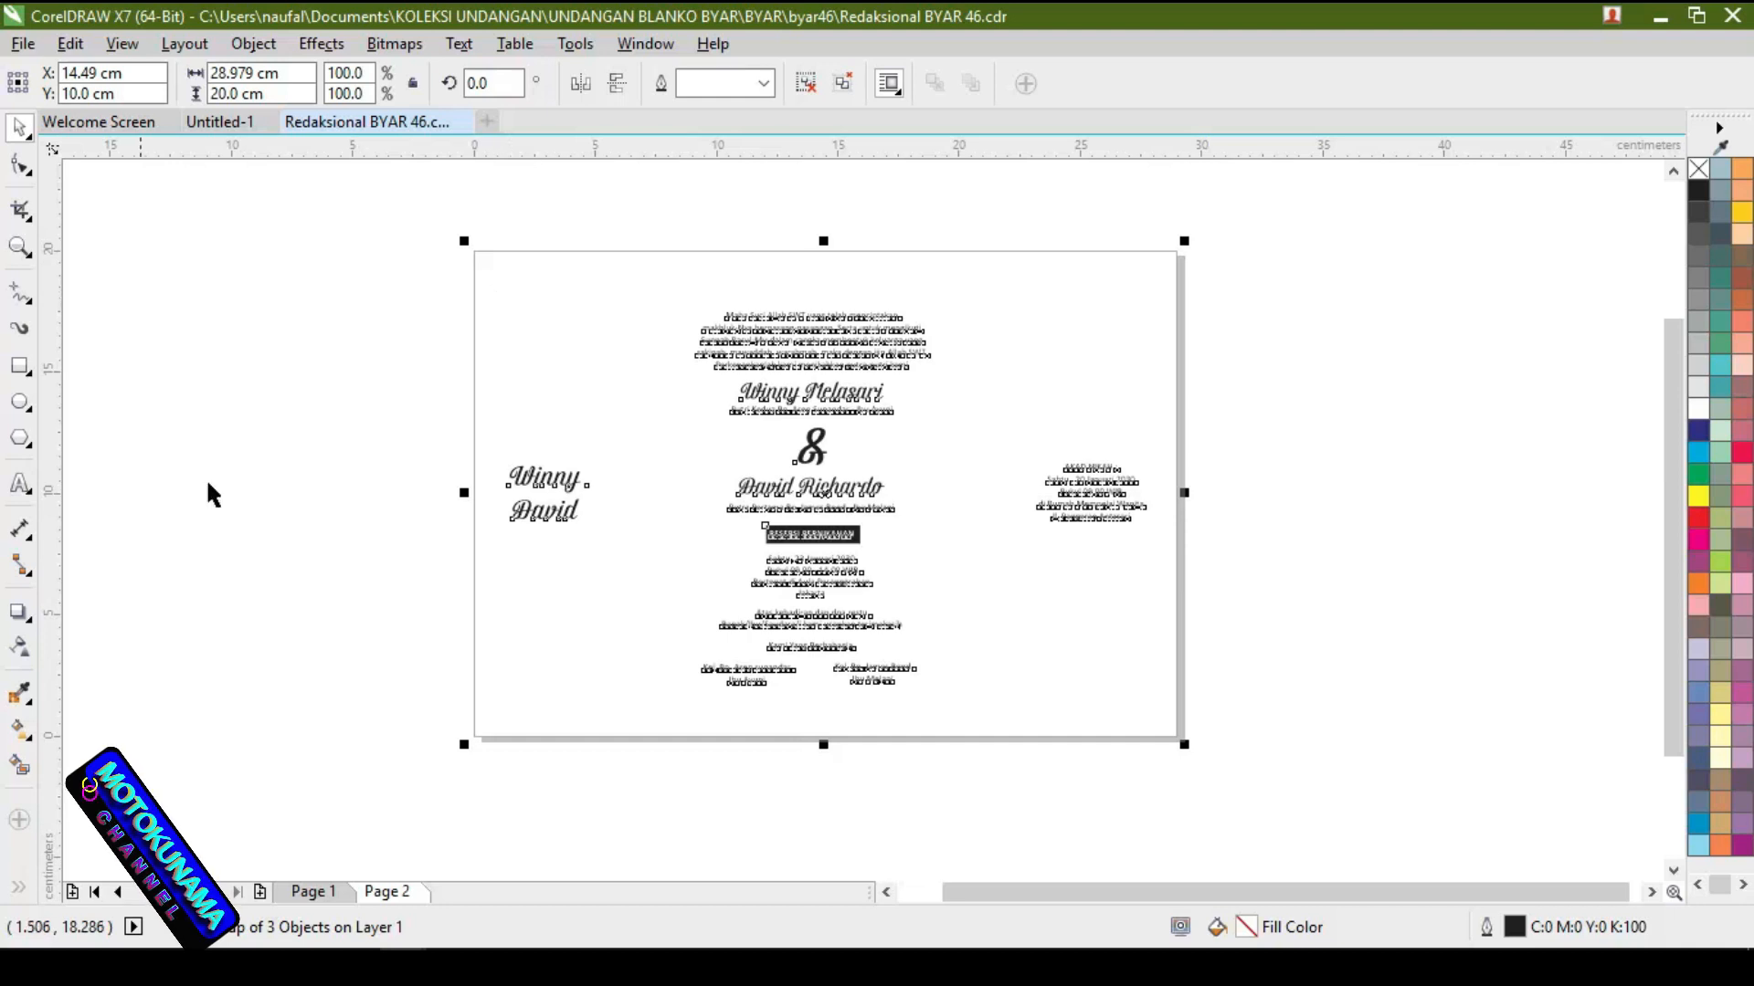
# Deselect the grouped invitation text and switch to page 1
pyautogui.click(359, 834)
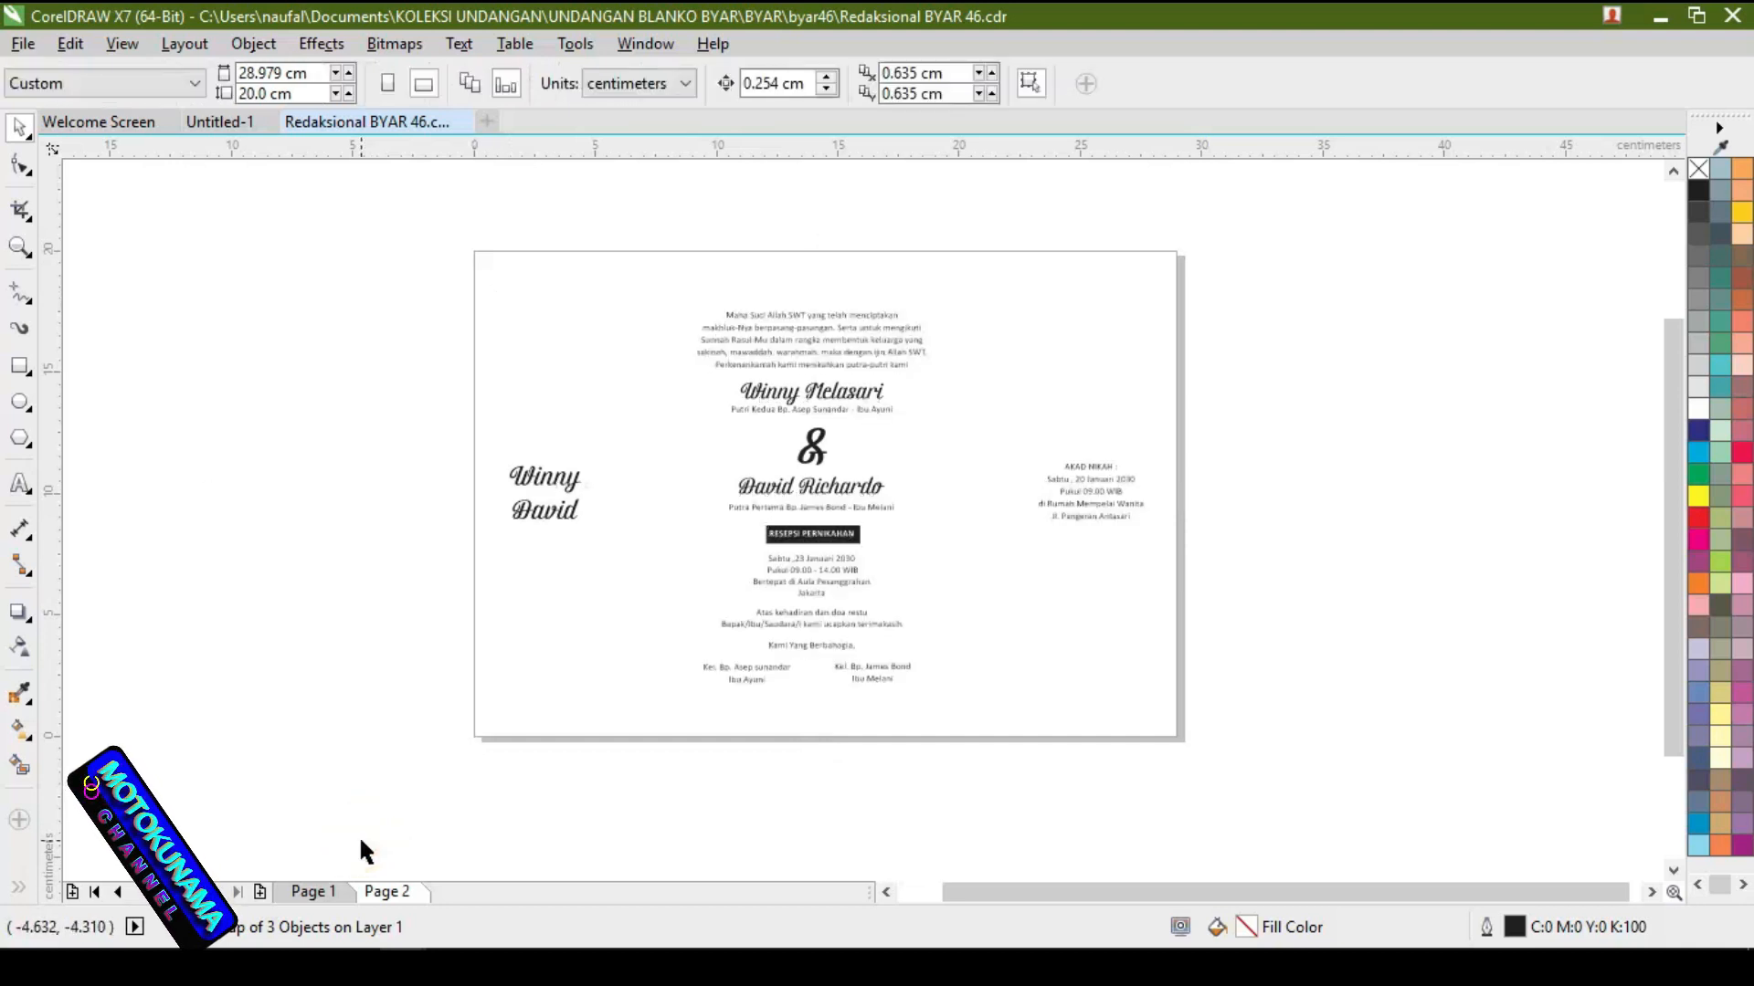
pyautogui.scroll(1, 709, 393)
pyautogui.scroll(-1, 709, 386)
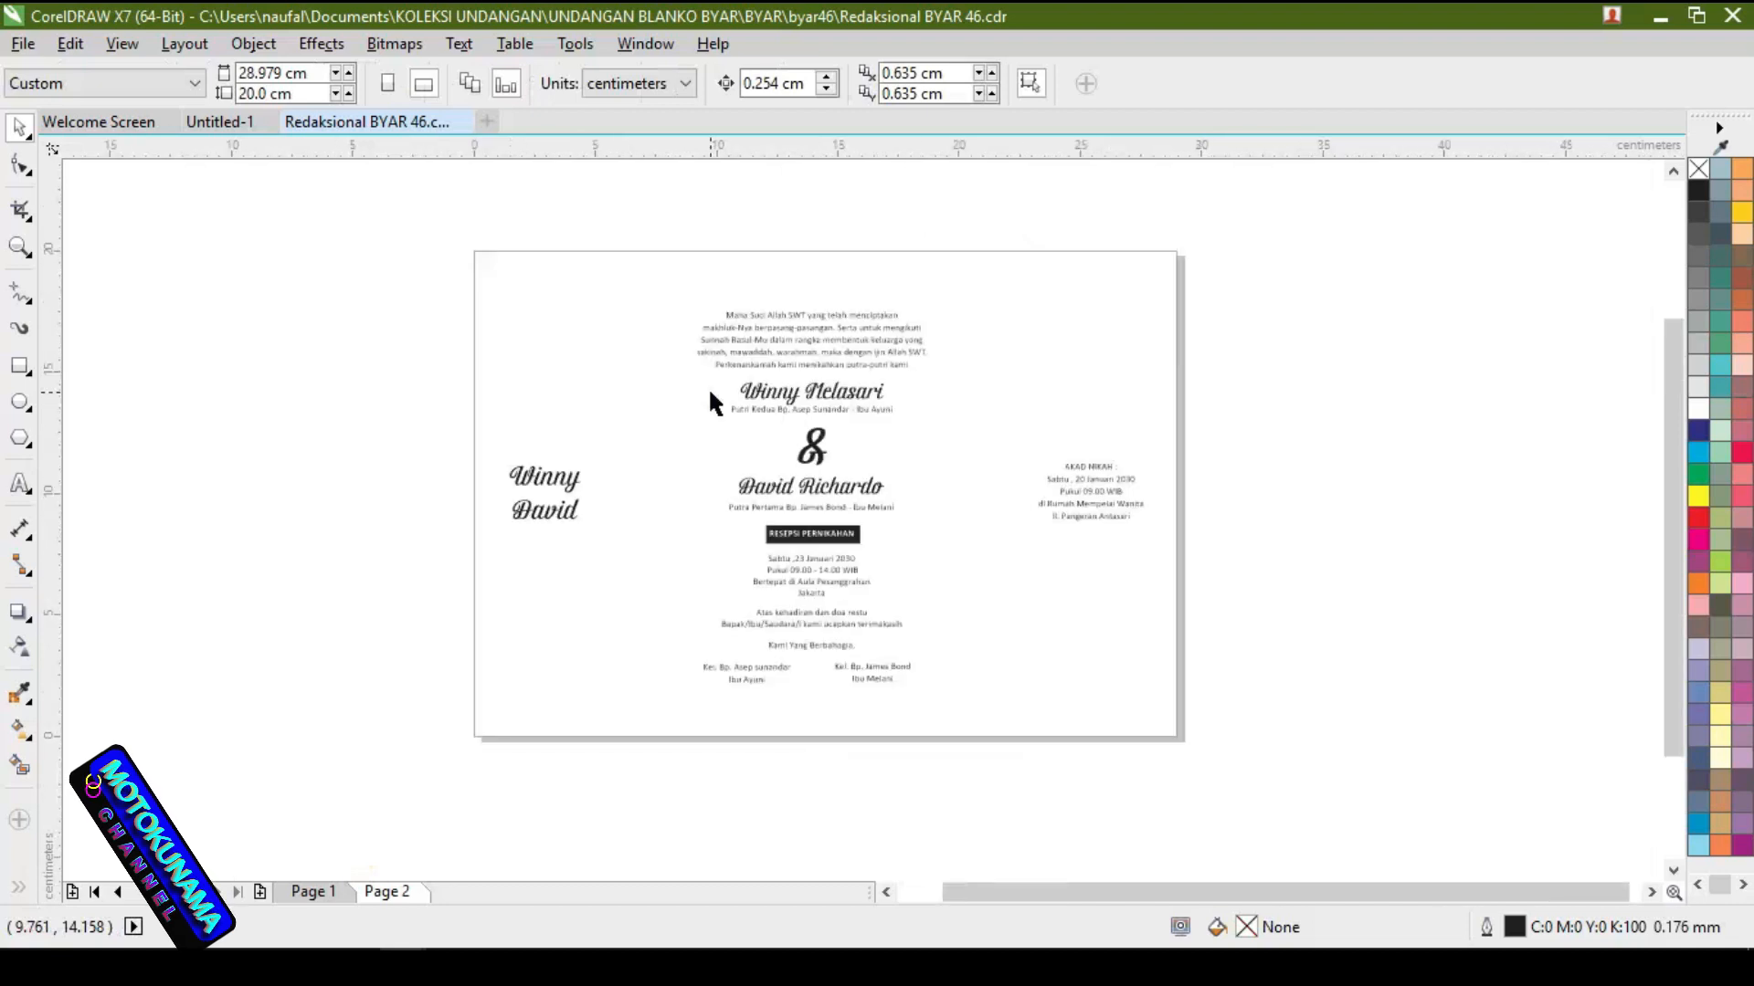
pyautogui.click(315, 893)
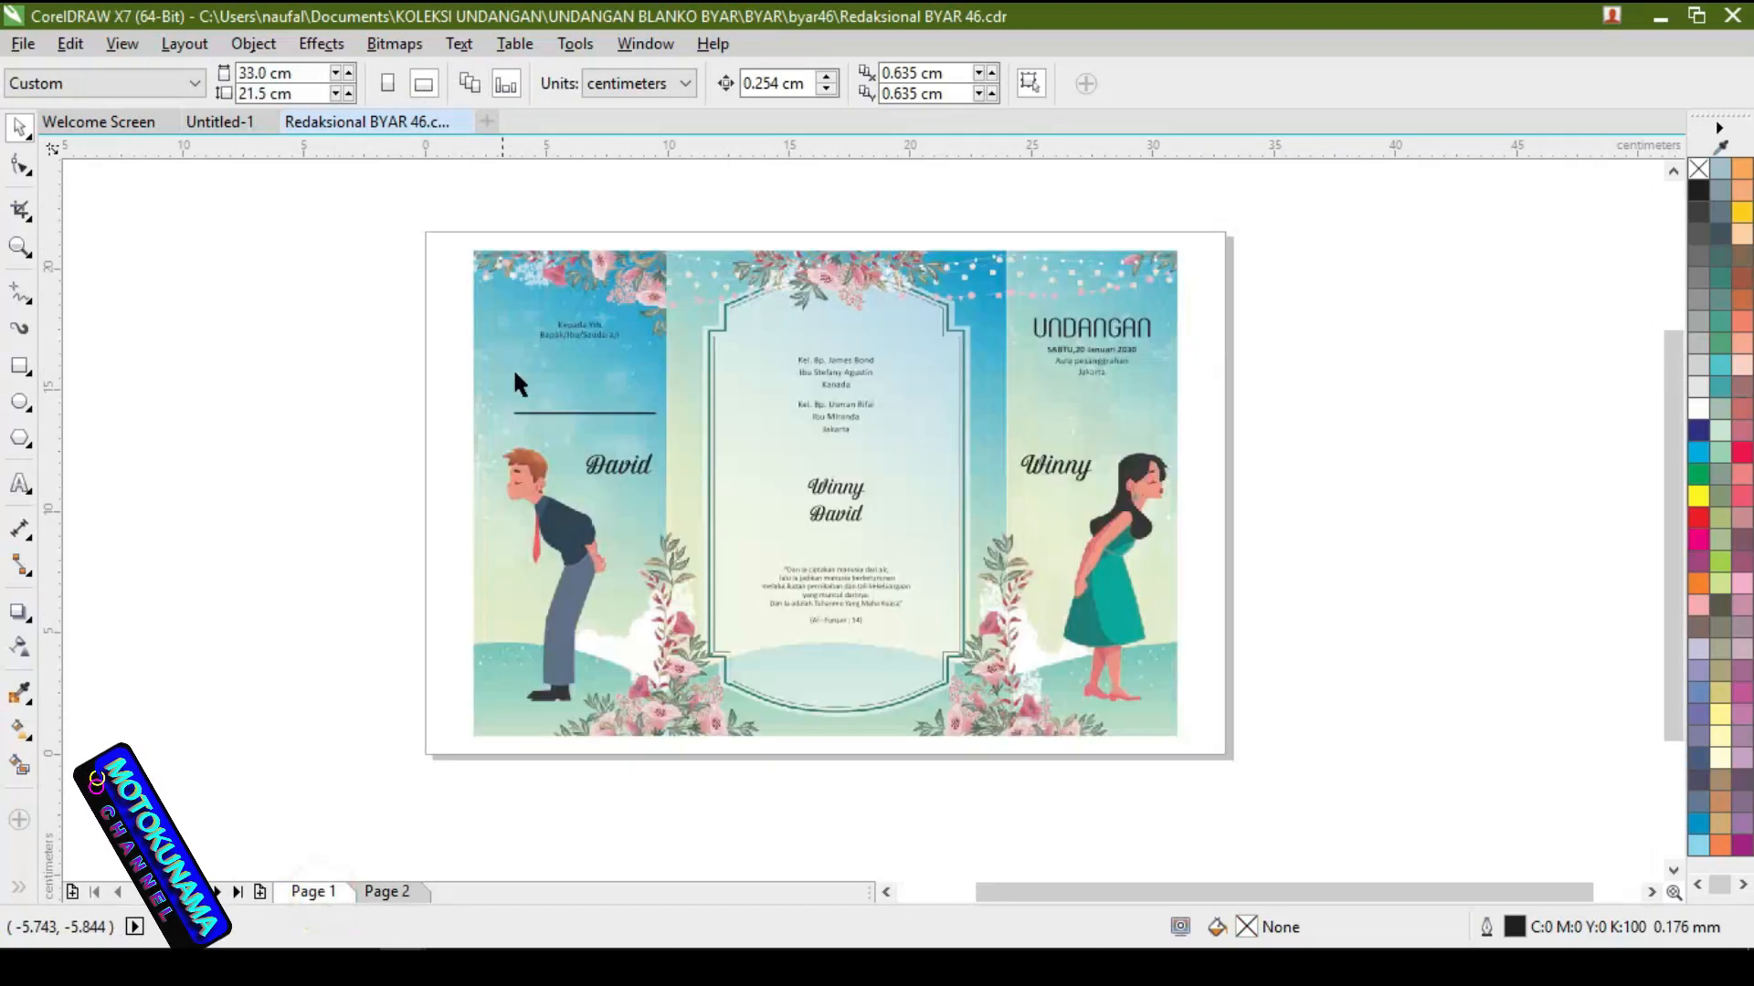
# Move the background panel with the boy off page 1, and undo that move
pyautogui.scroll(-2, 498, 352)
pyautogui.moveTo(493, 351); pyautogui.dragTo(380, 485)
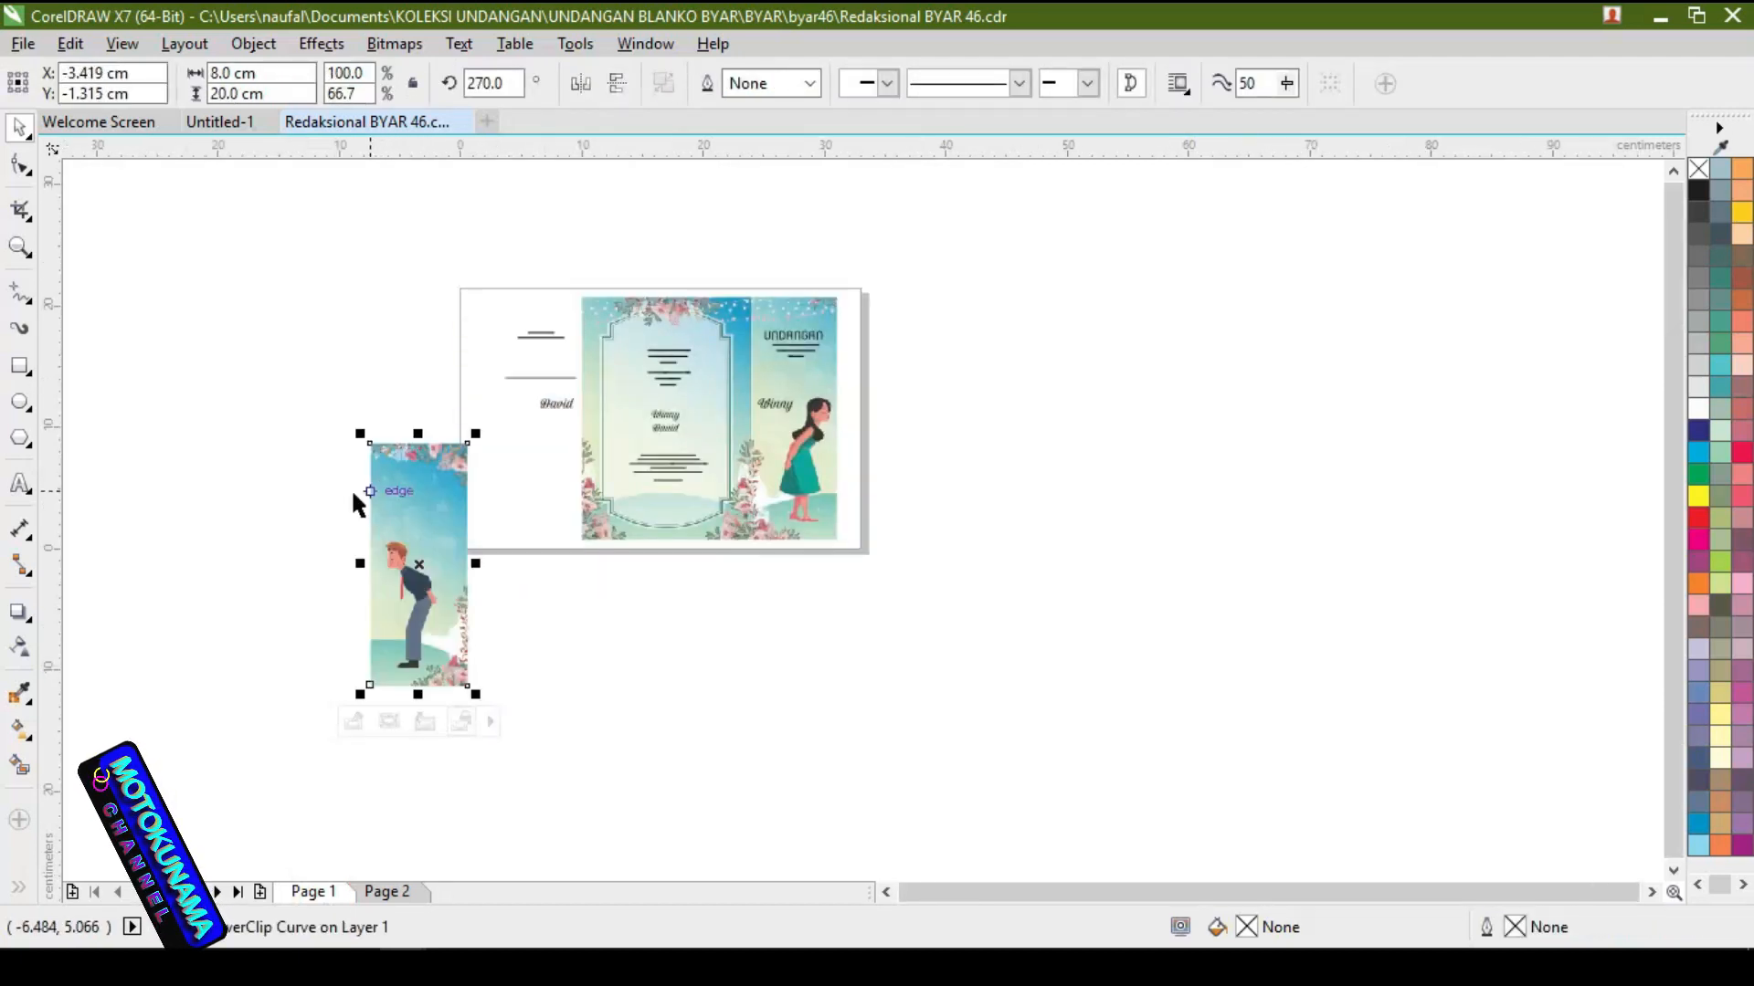
pyautogui.rightClick(291, 498)
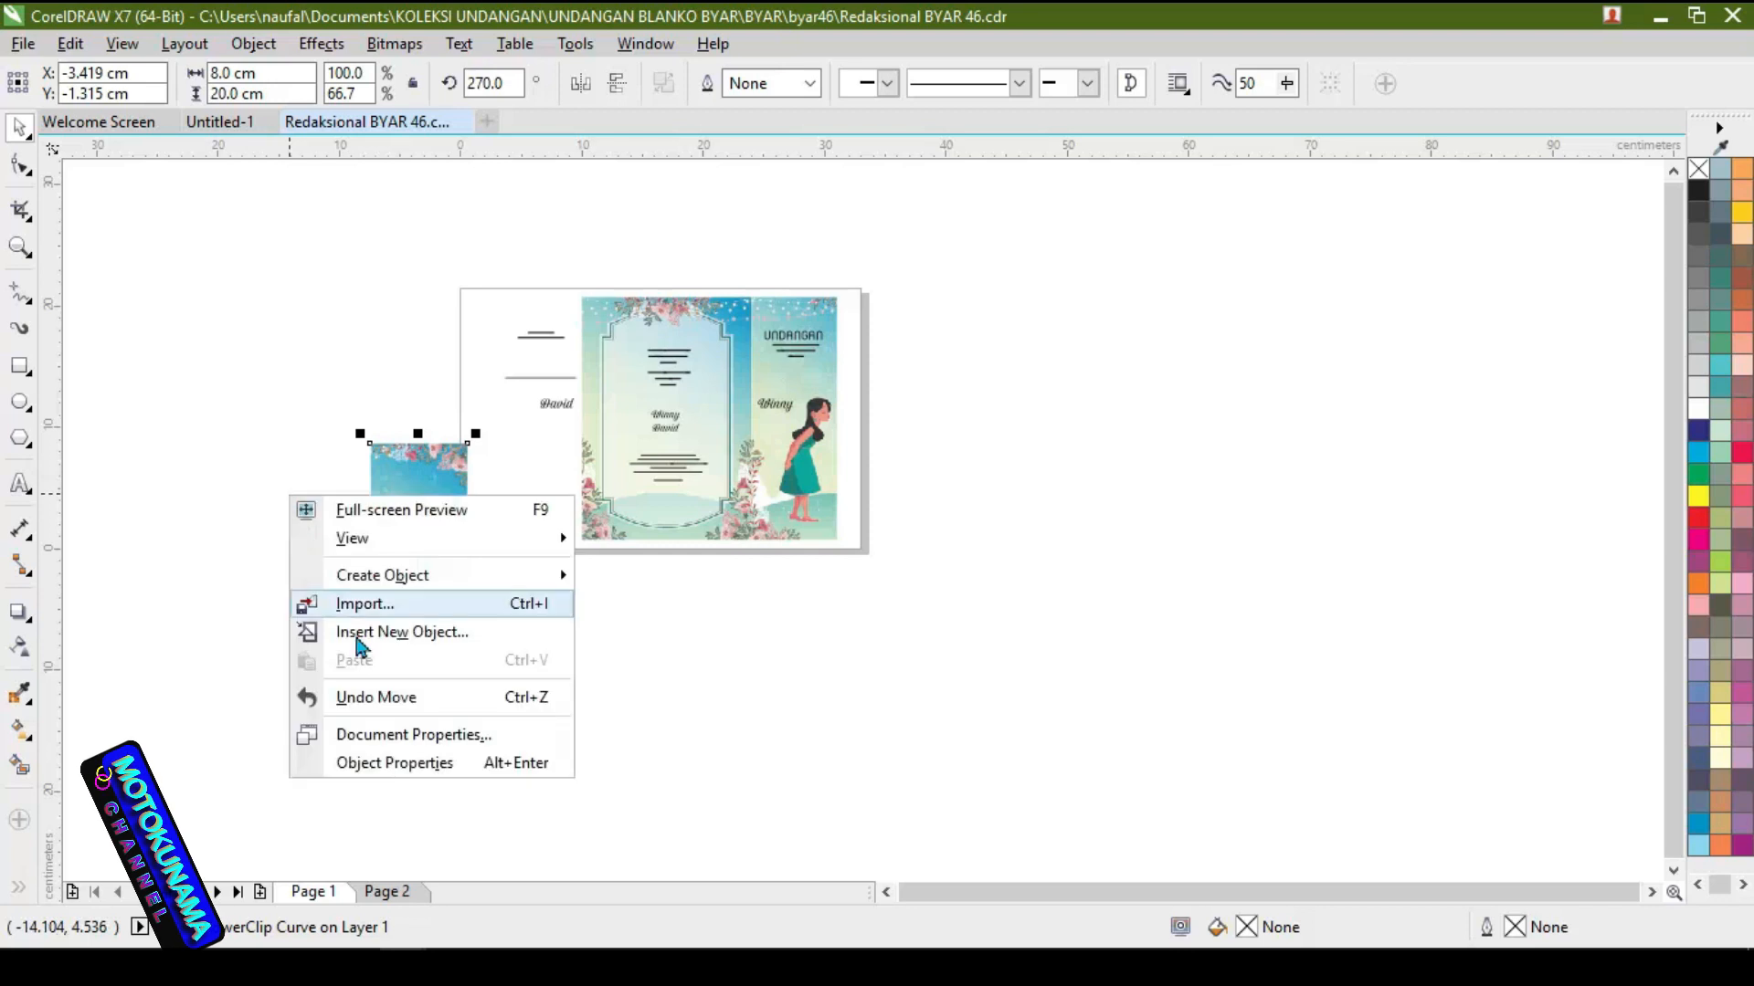
pyautogui.click(366, 701)
pyautogui.click(347, 562)
# Check the overall size of the page 1 artwork and set the page to 29 cm wide by 20 cm high
pyautogui.moveTo(406, 267); pyautogui.dragTo(853, 619)
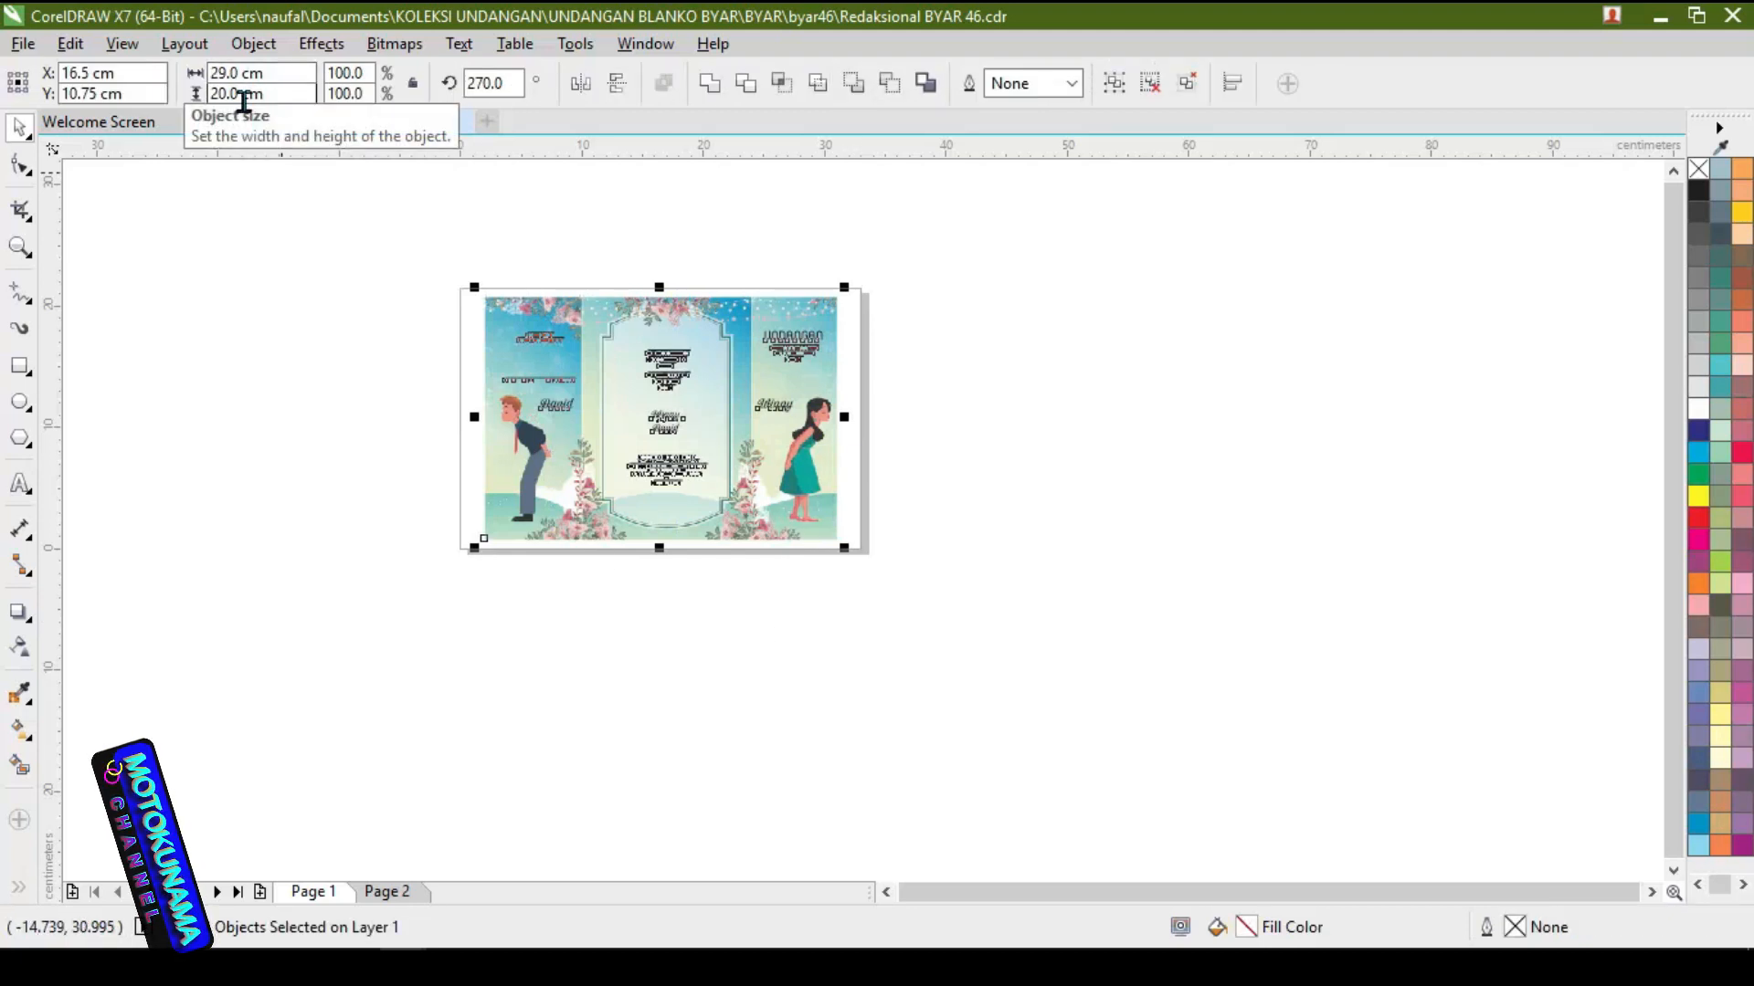
pyautogui.click(345, 307)
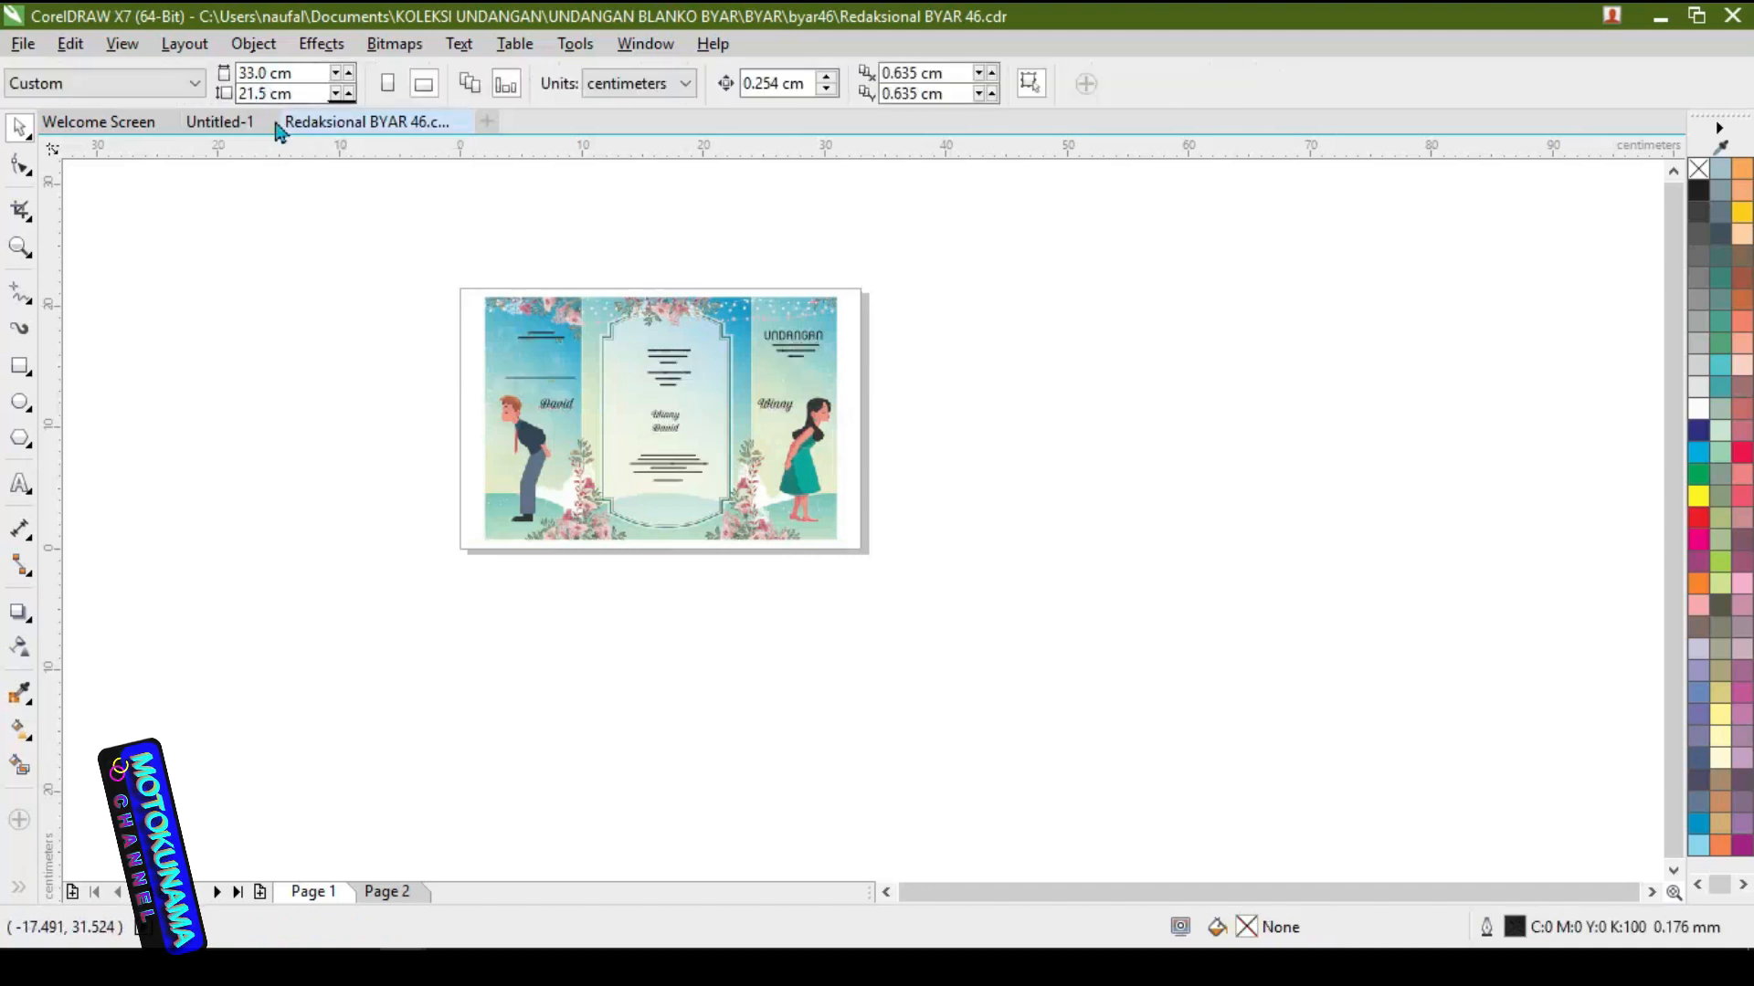
pyautogui.moveTo(265, 73); pyautogui.dragTo(245, 73)
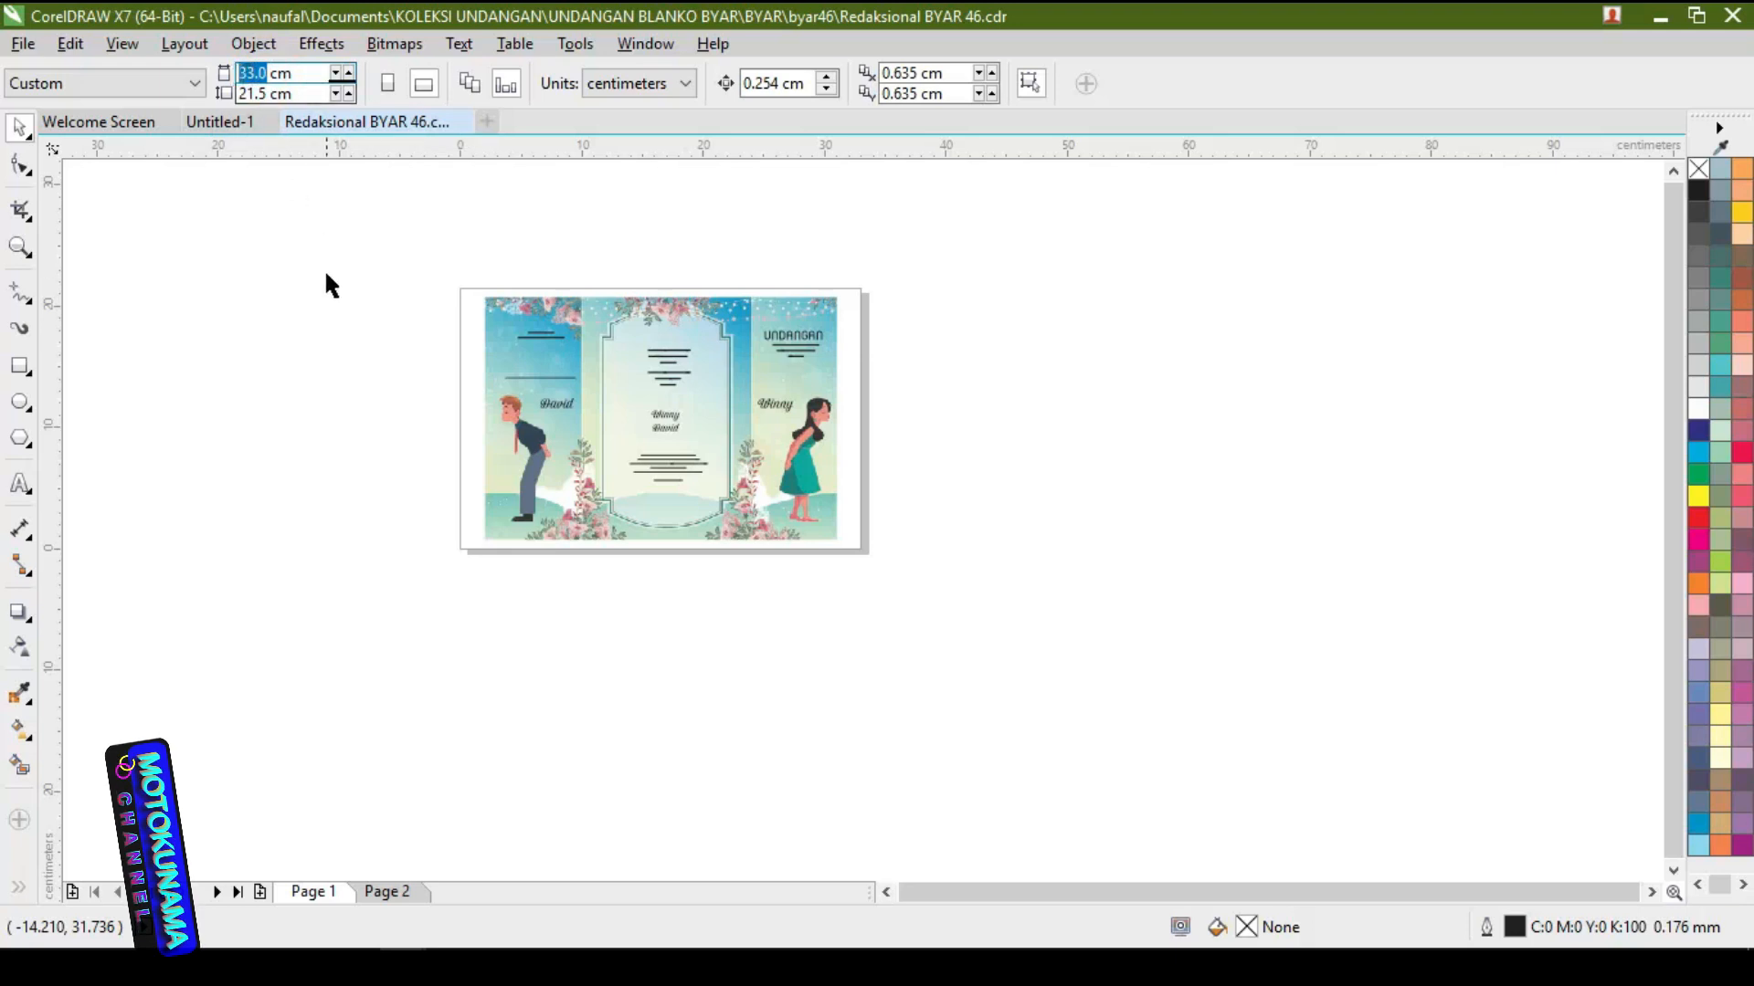
pyautogui.write('29')
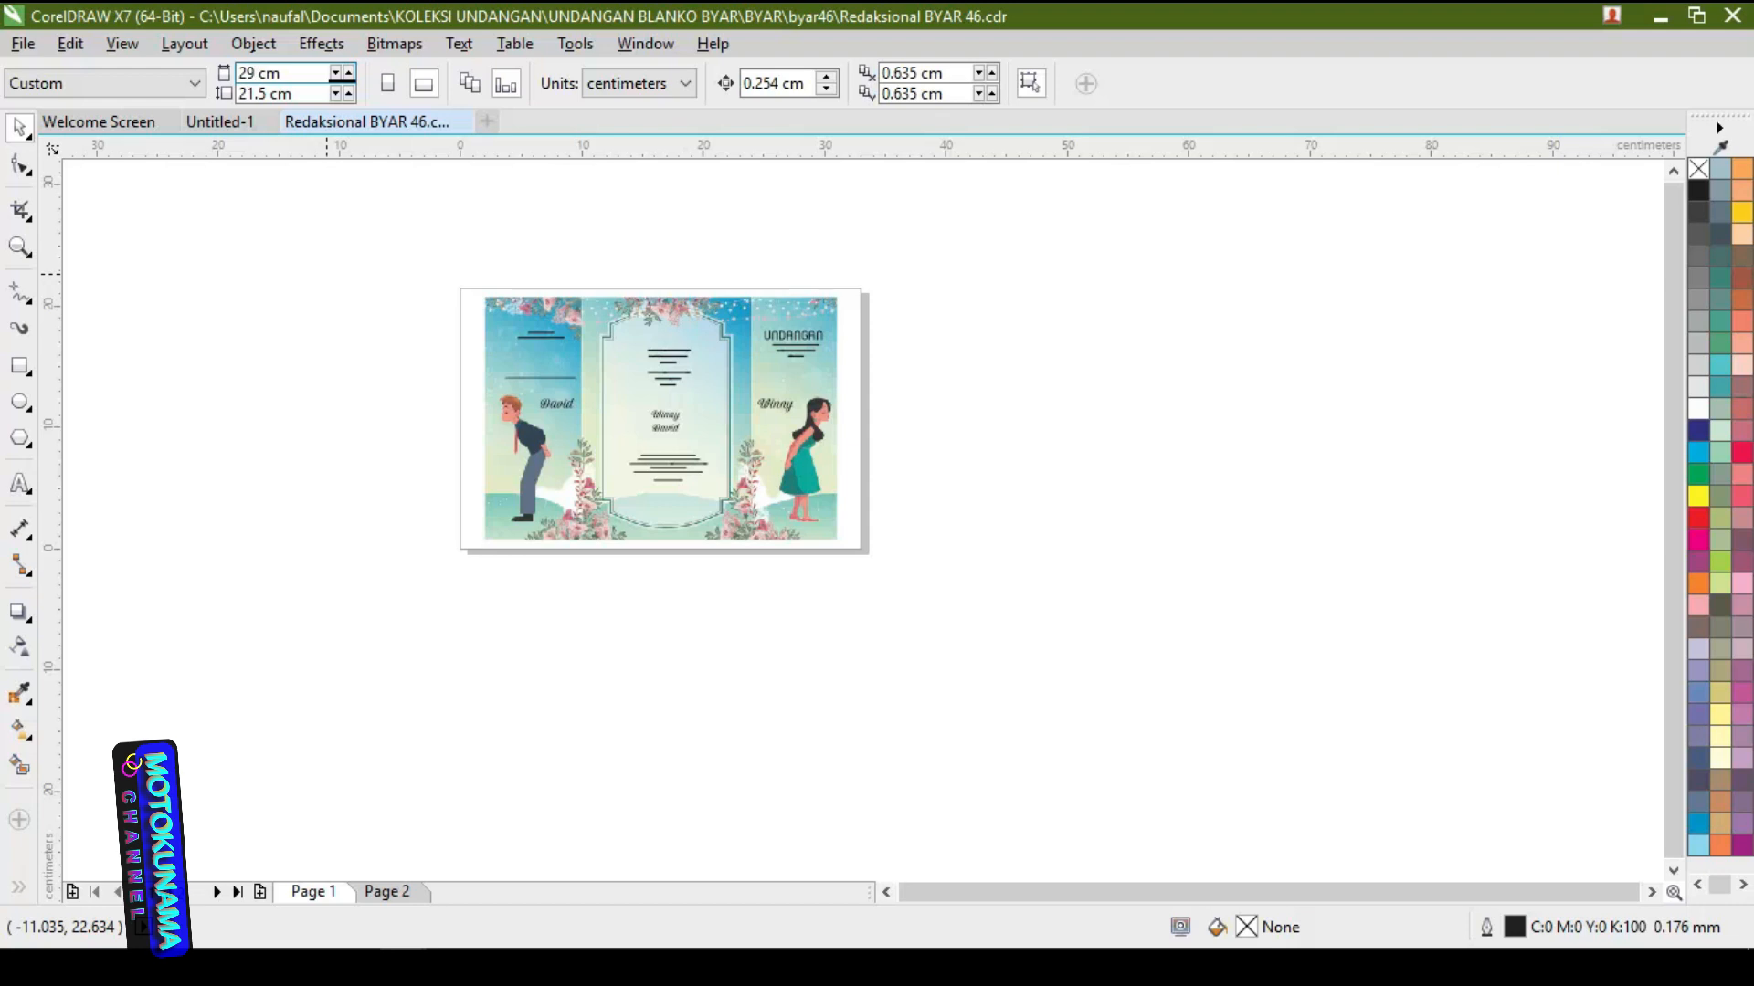
pyautogui.press('Tab')
pyautogui.write('2')
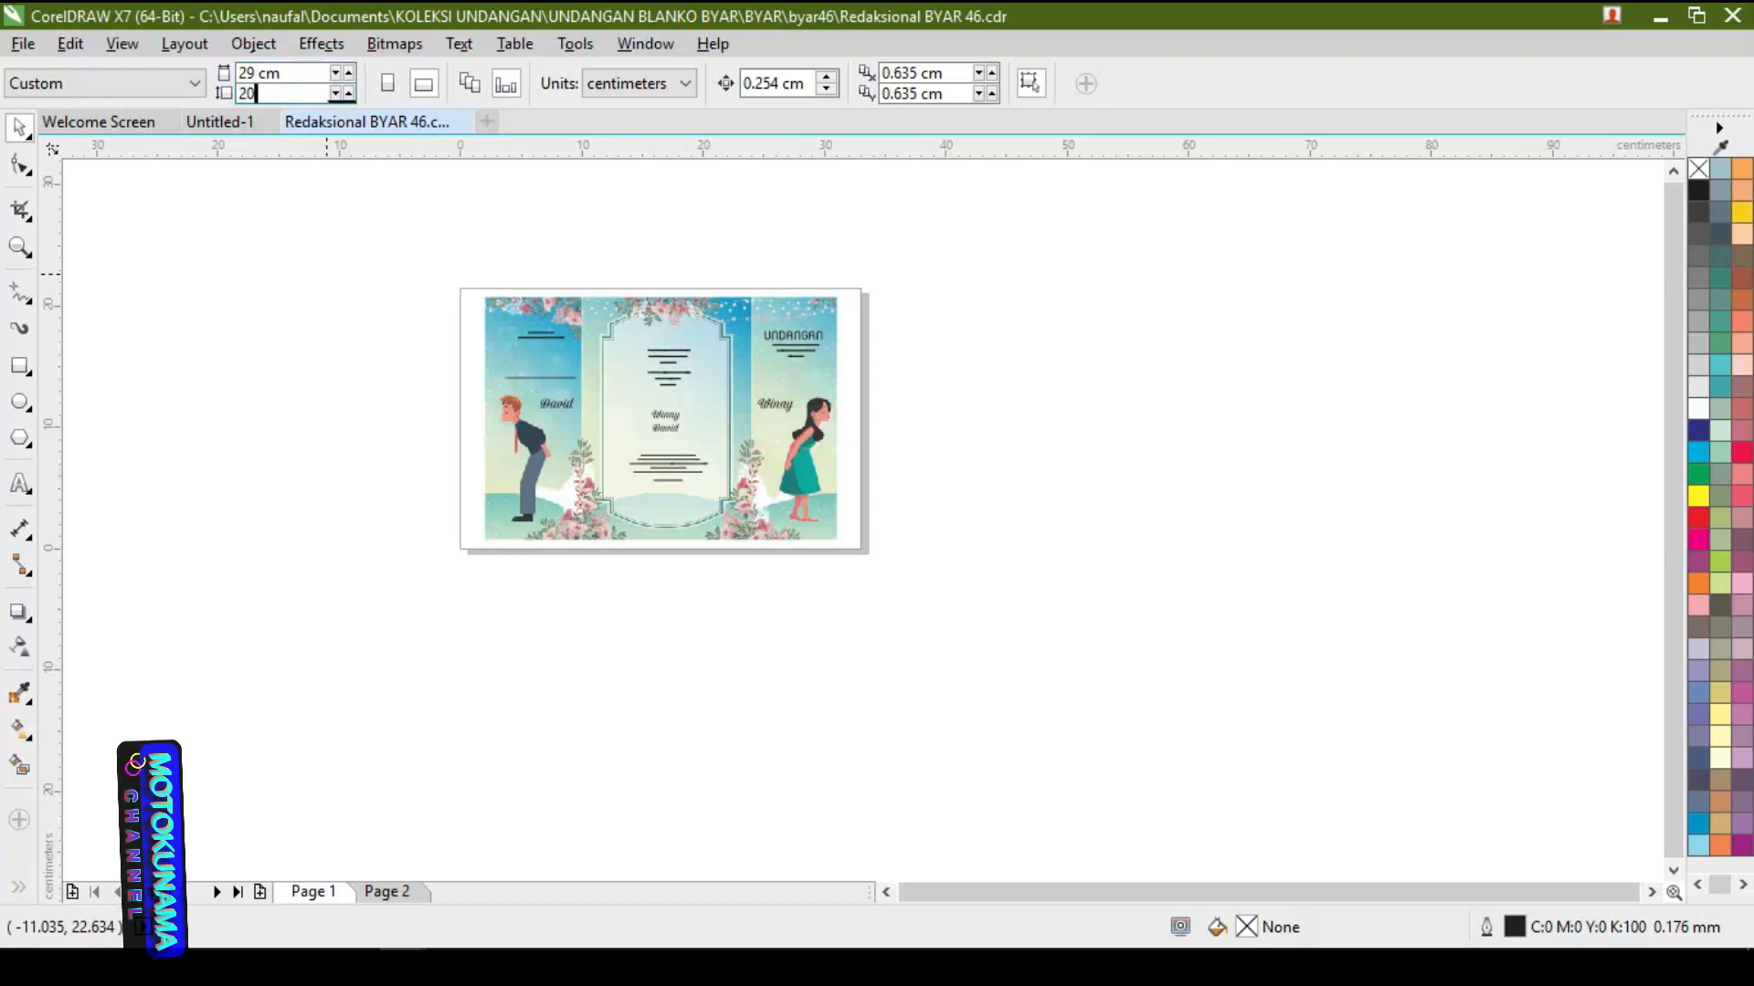
pyautogui.press('Return')
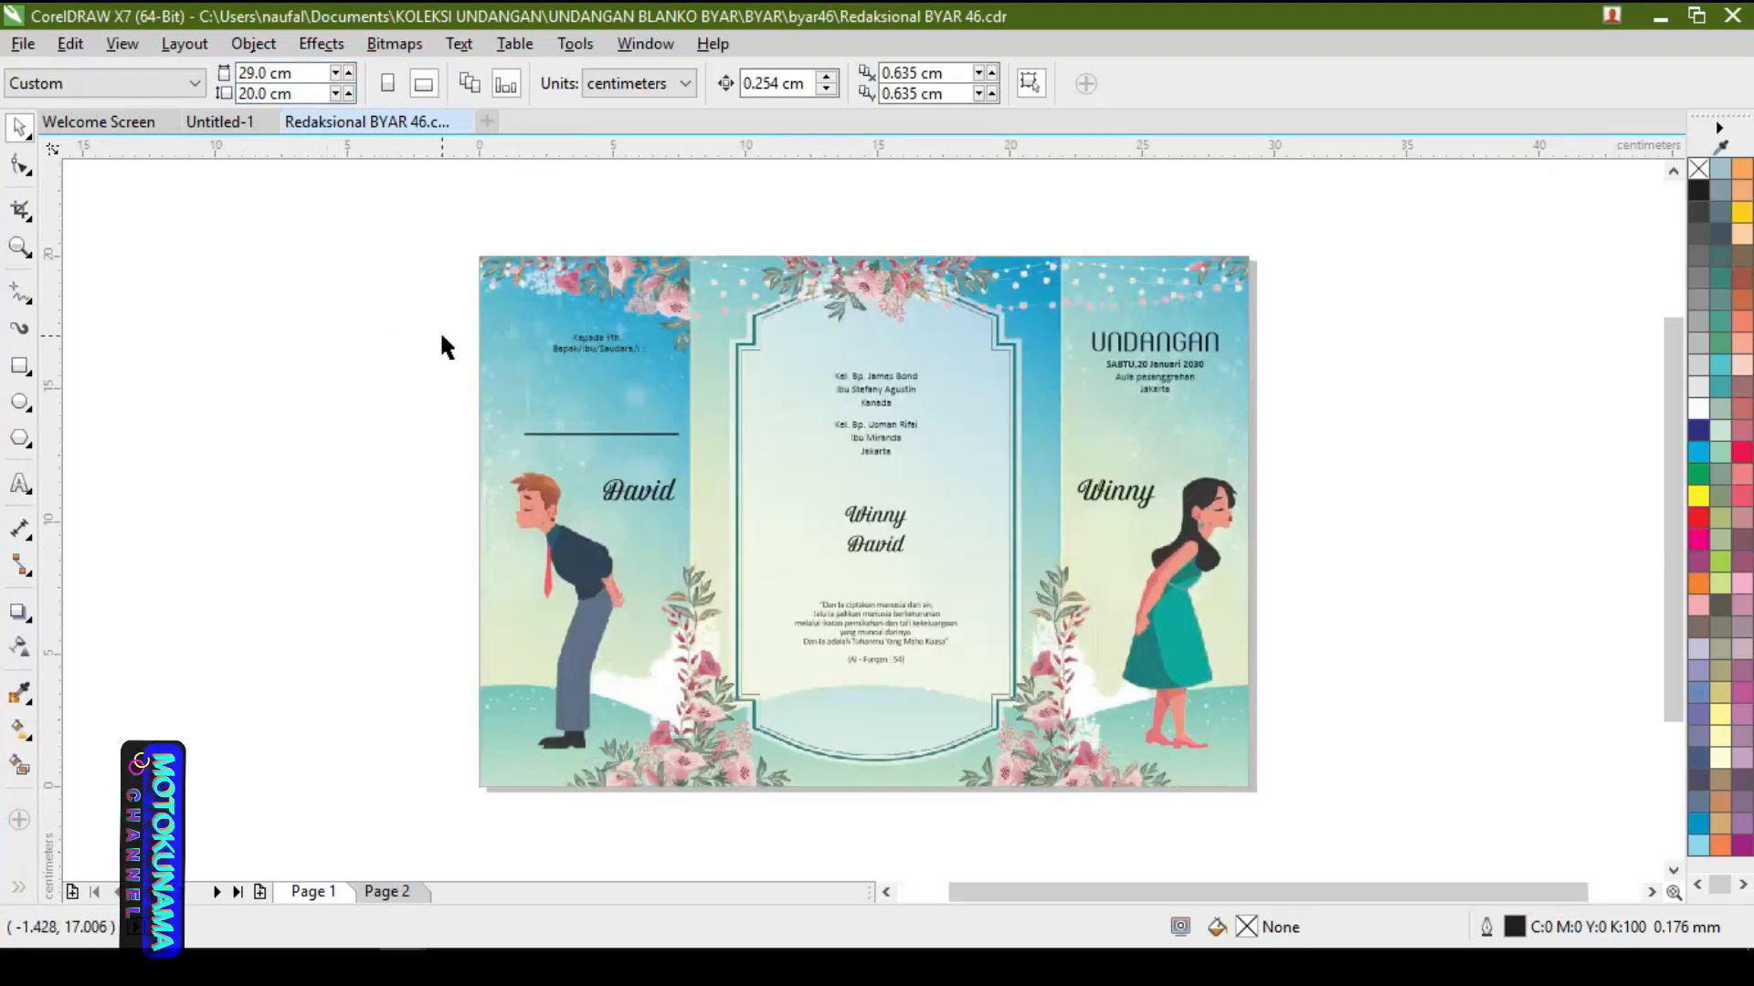
pyautogui.scroll(-2, 440, 330)
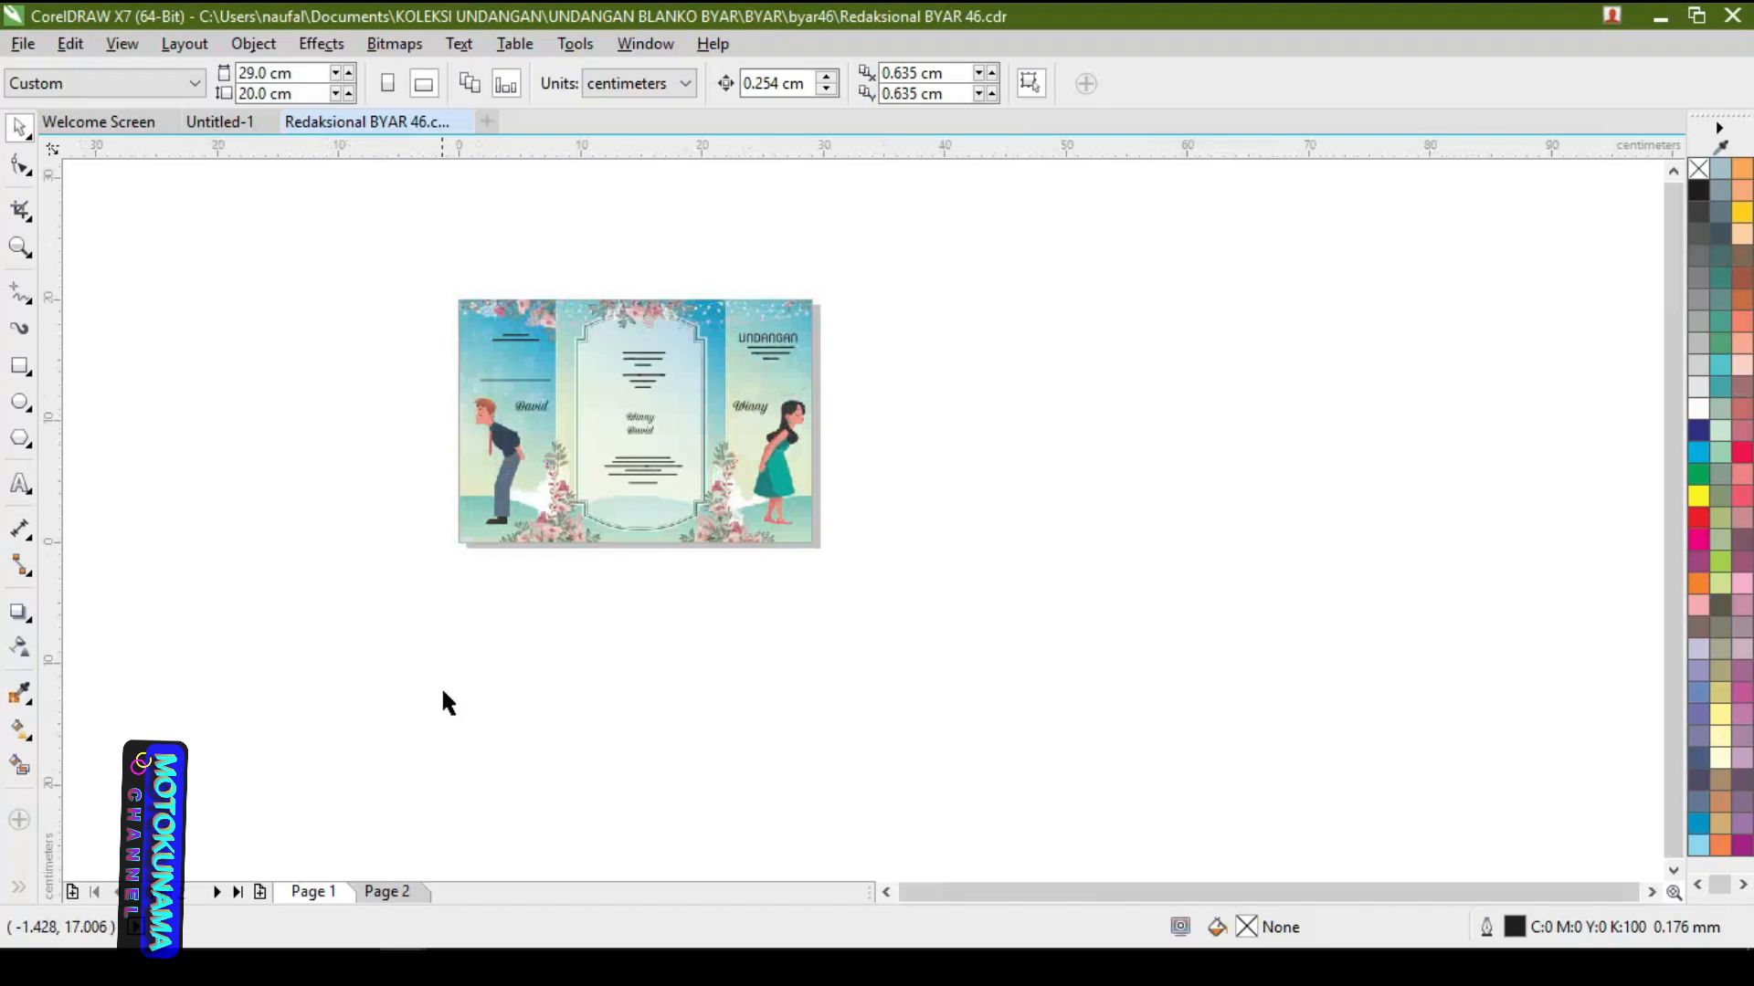
# On page 2, ungroup the invitation text and its invisible frame rectangle
pyautogui.click(415, 888)
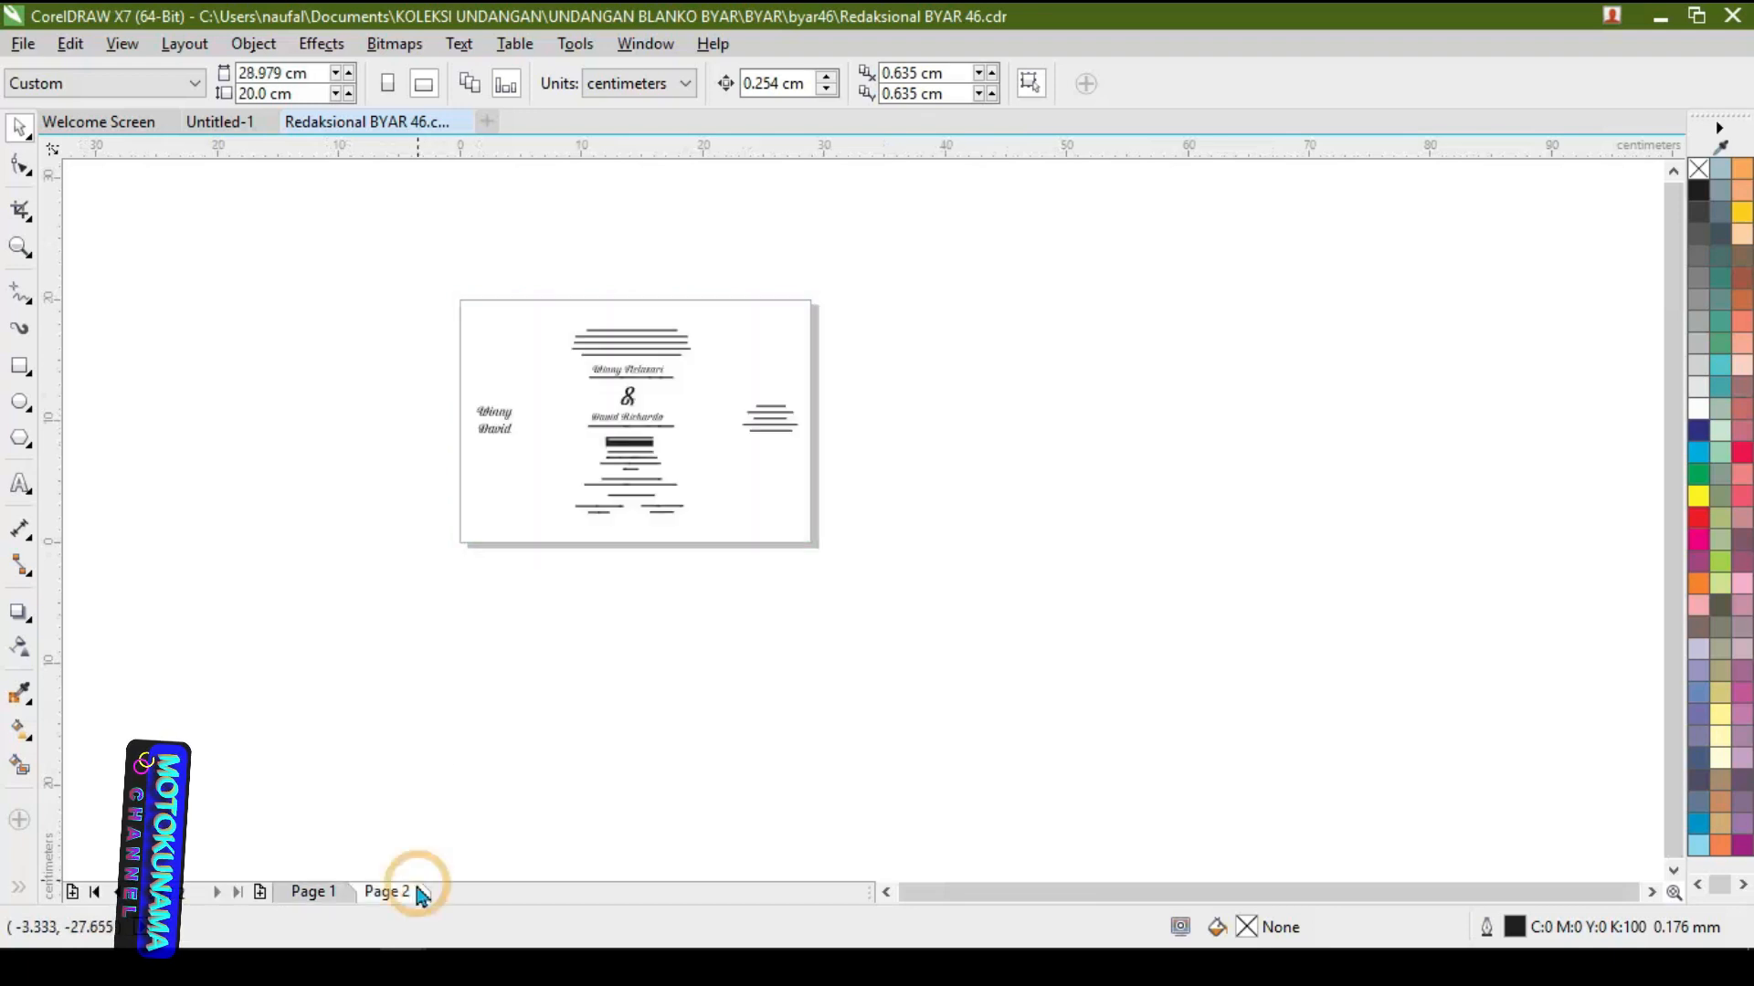
pyautogui.click(493, 313)
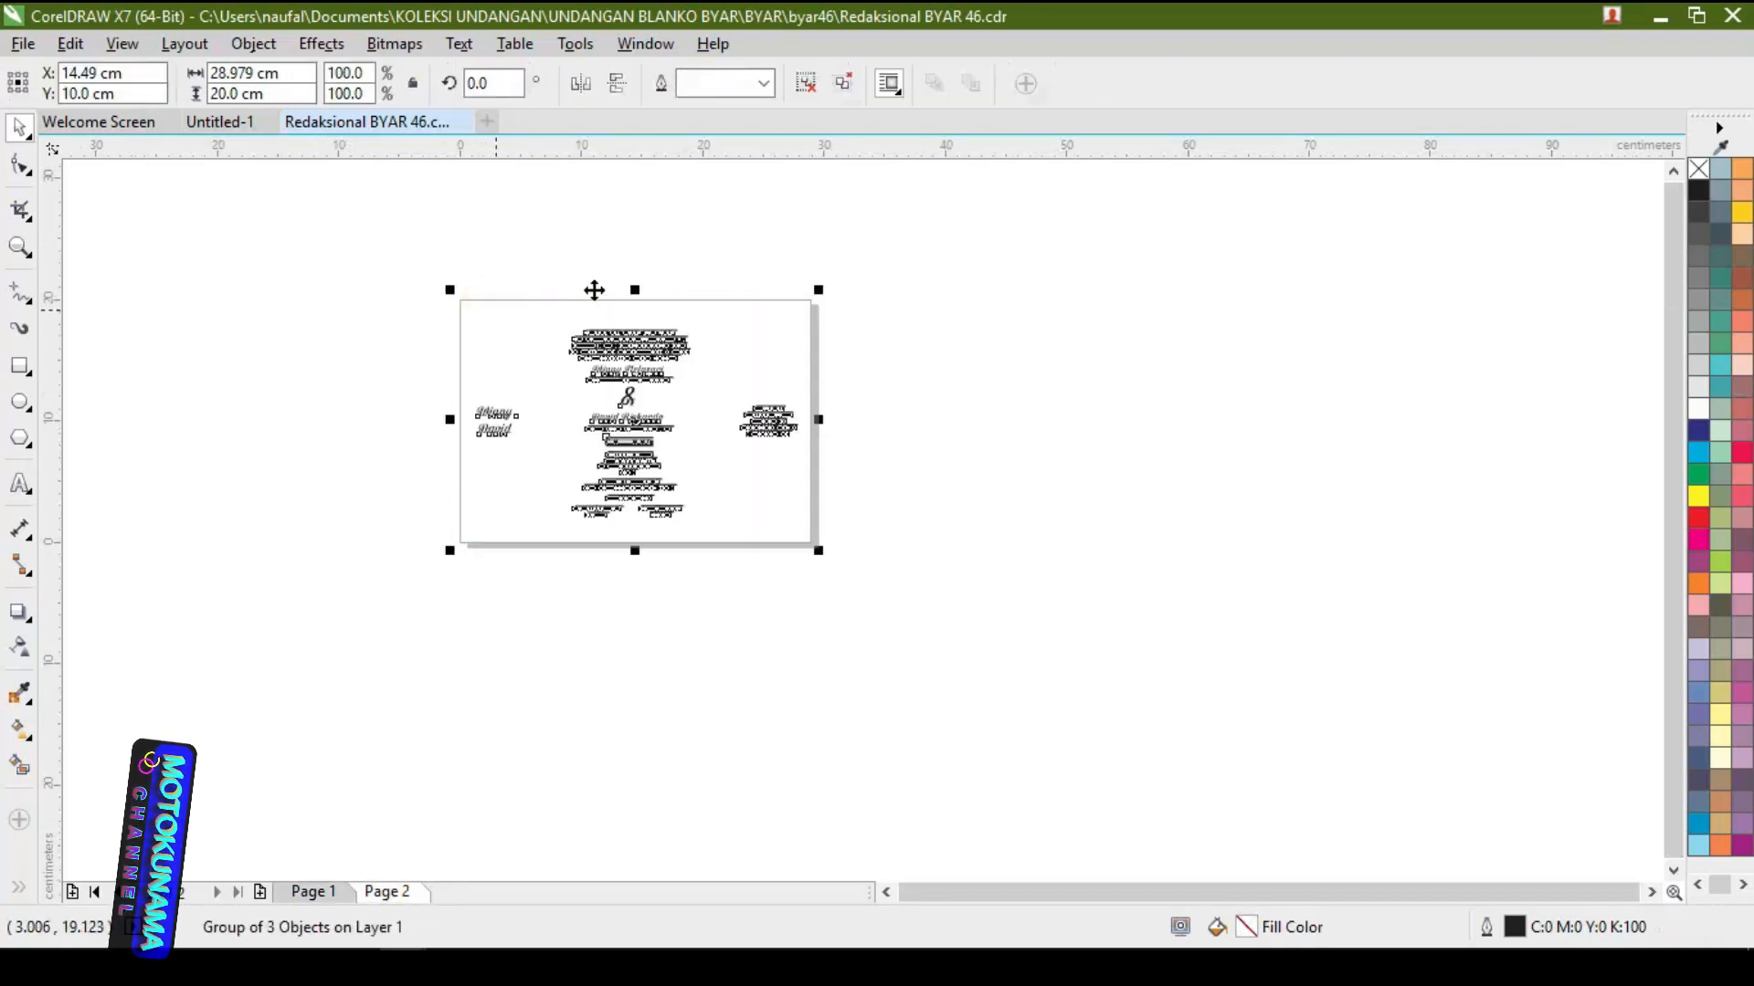
pyautogui.click(805, 83)
pyautogui.click(896, 292)
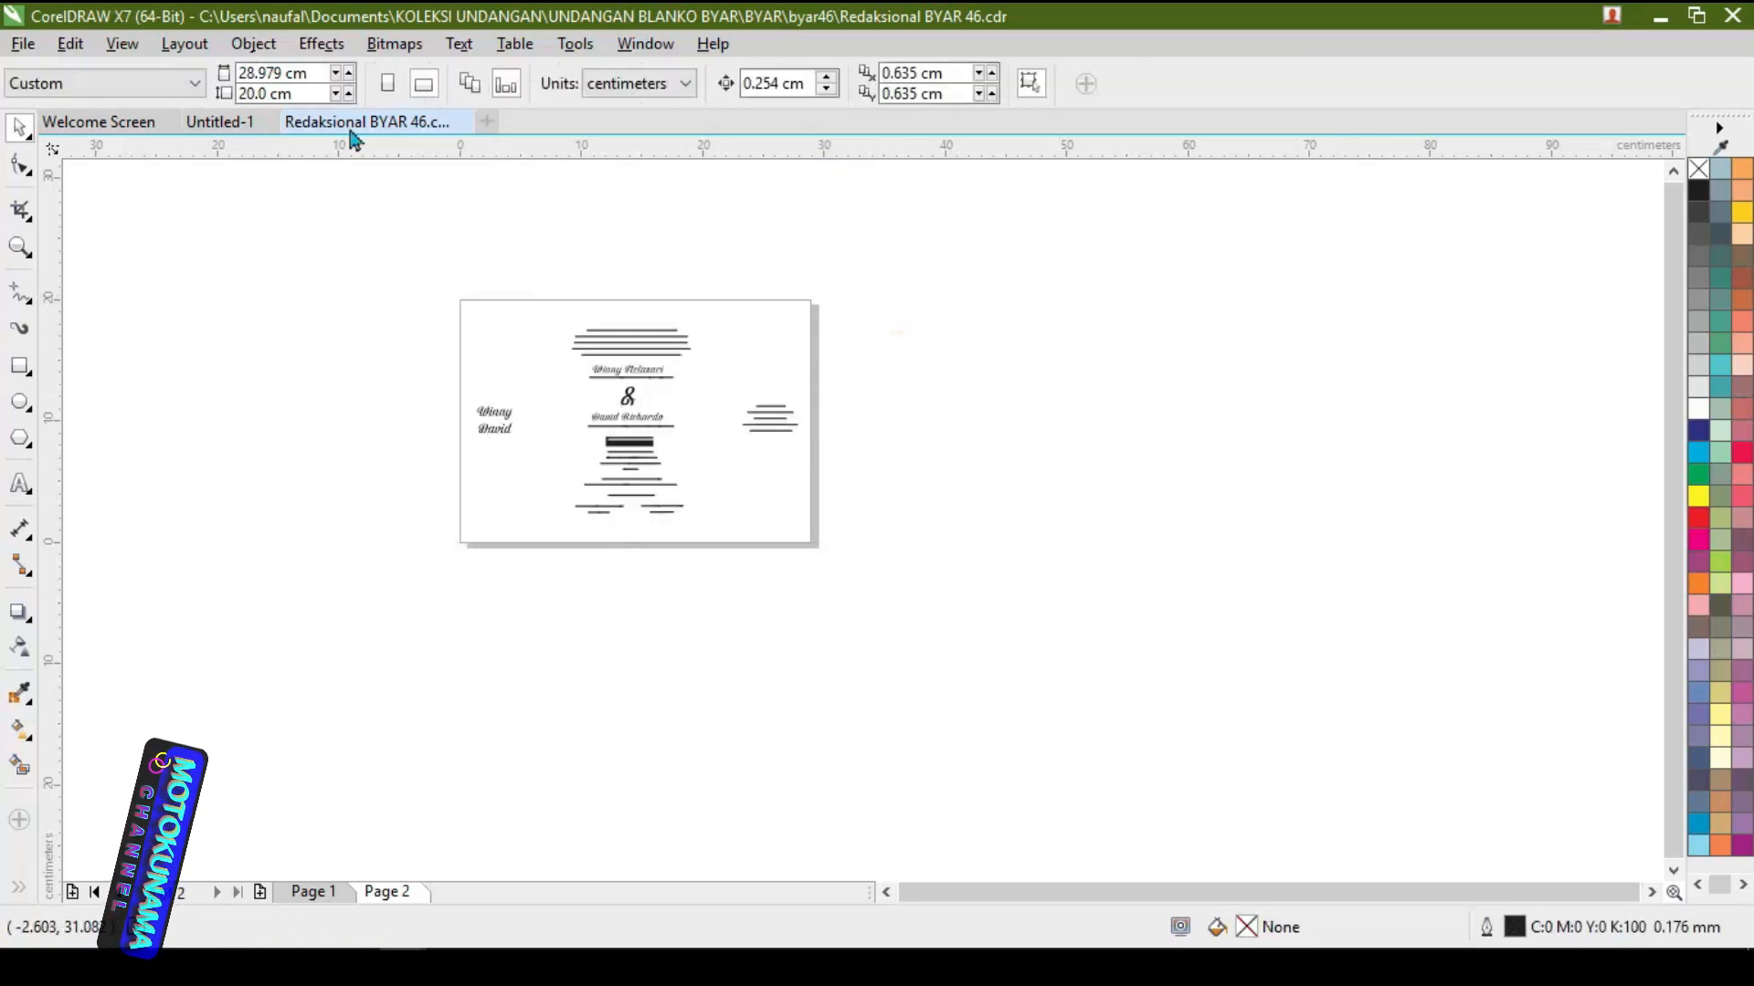
# Set the page 2 width to 29 cm
pyautogui.moveTo(286, 75); pyautogui.dragTo(236, 74)
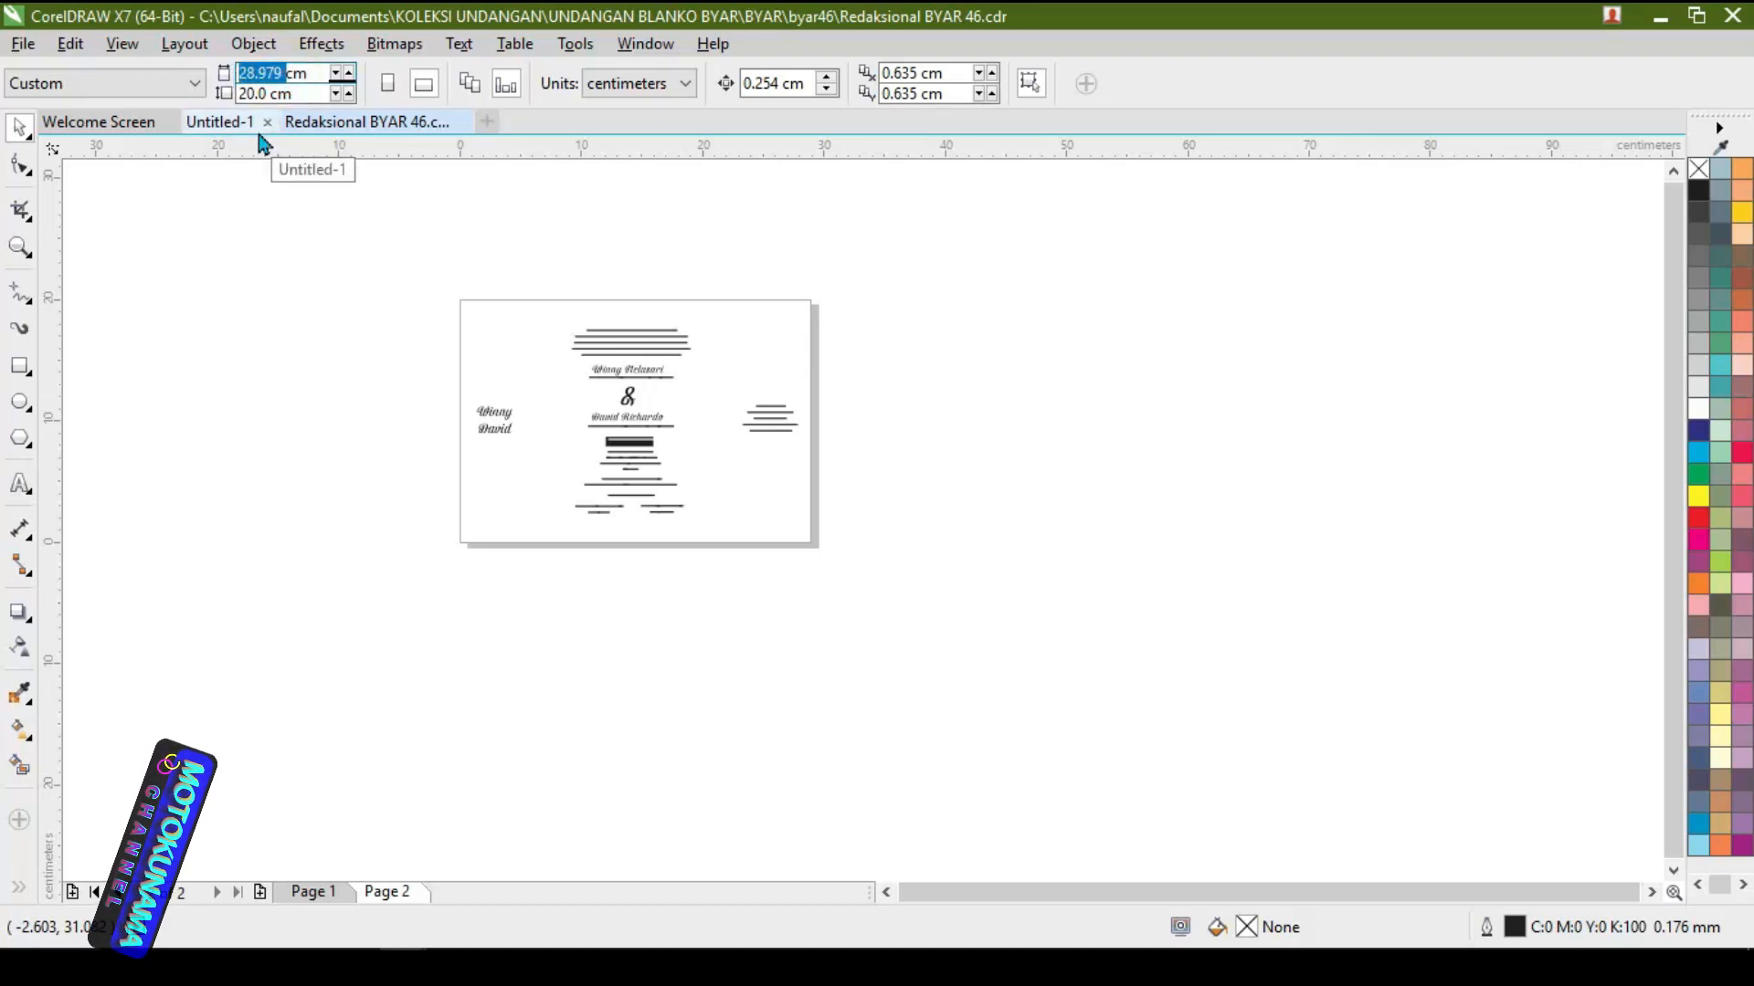
pyautogui.write('29cm')
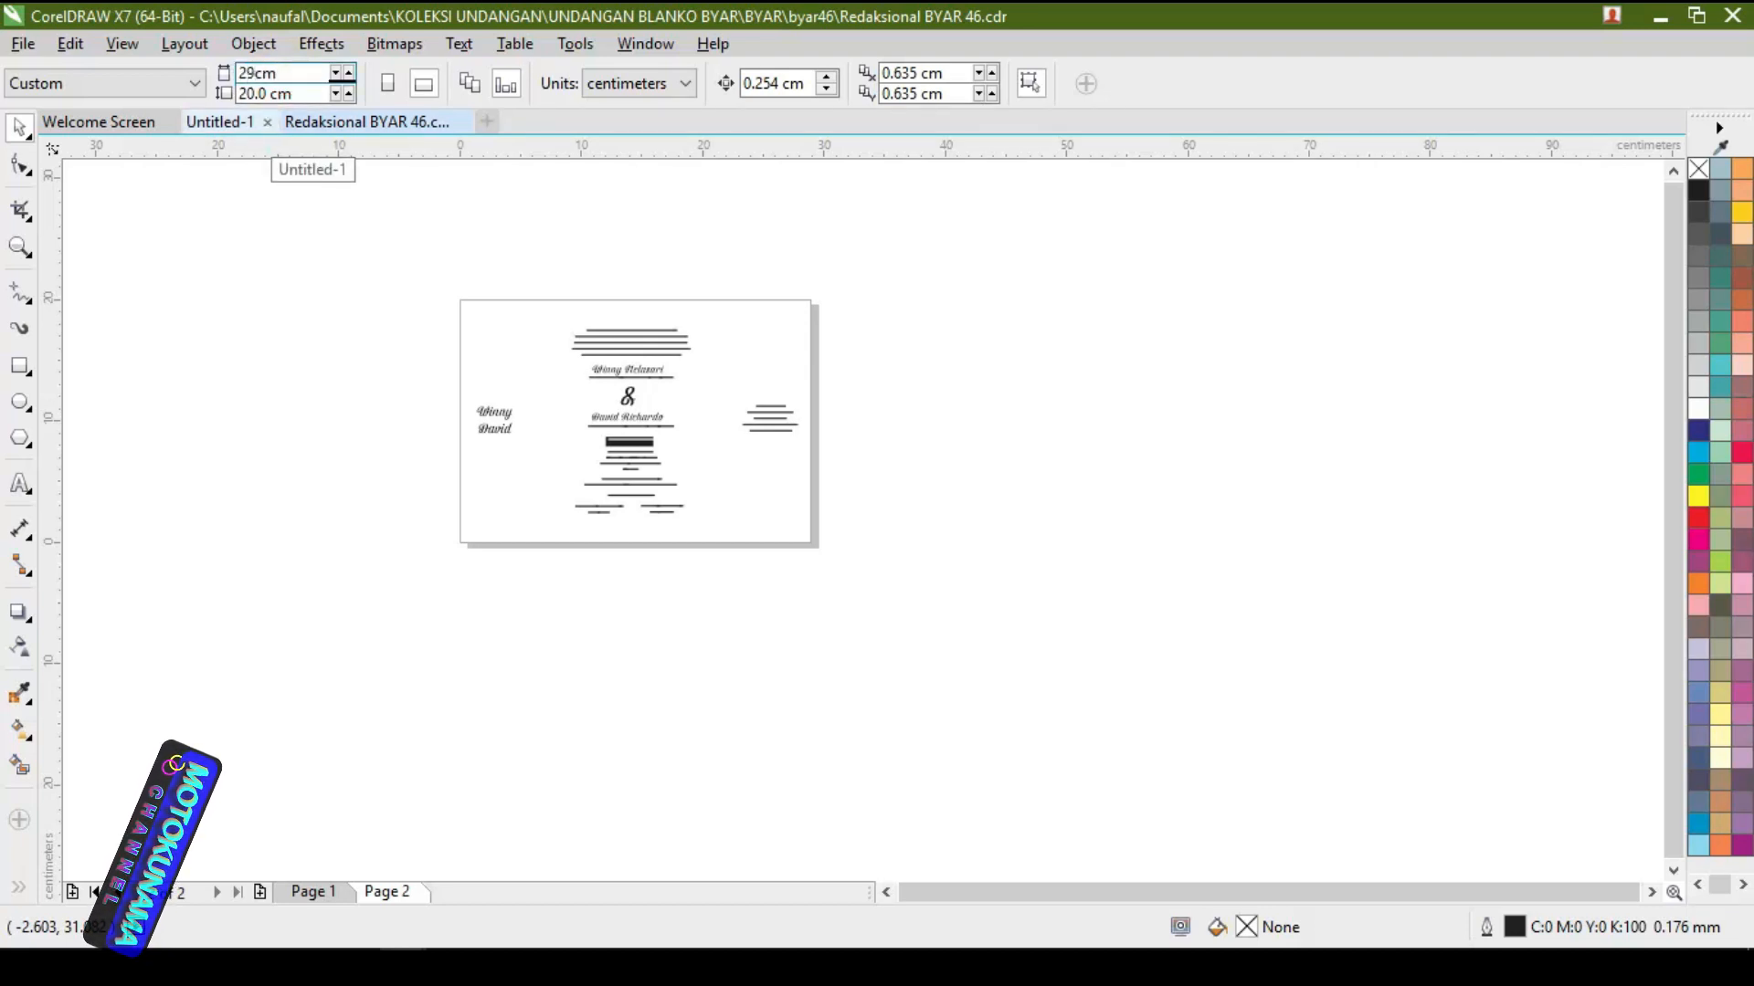
pyautogui.write('9')
pyautogui.press('Return')
pyautogui.click(333, 271)
# Set the width of the invisible frame rectangle on page 2 to 29 cm
pyautogui.click(559, 256)
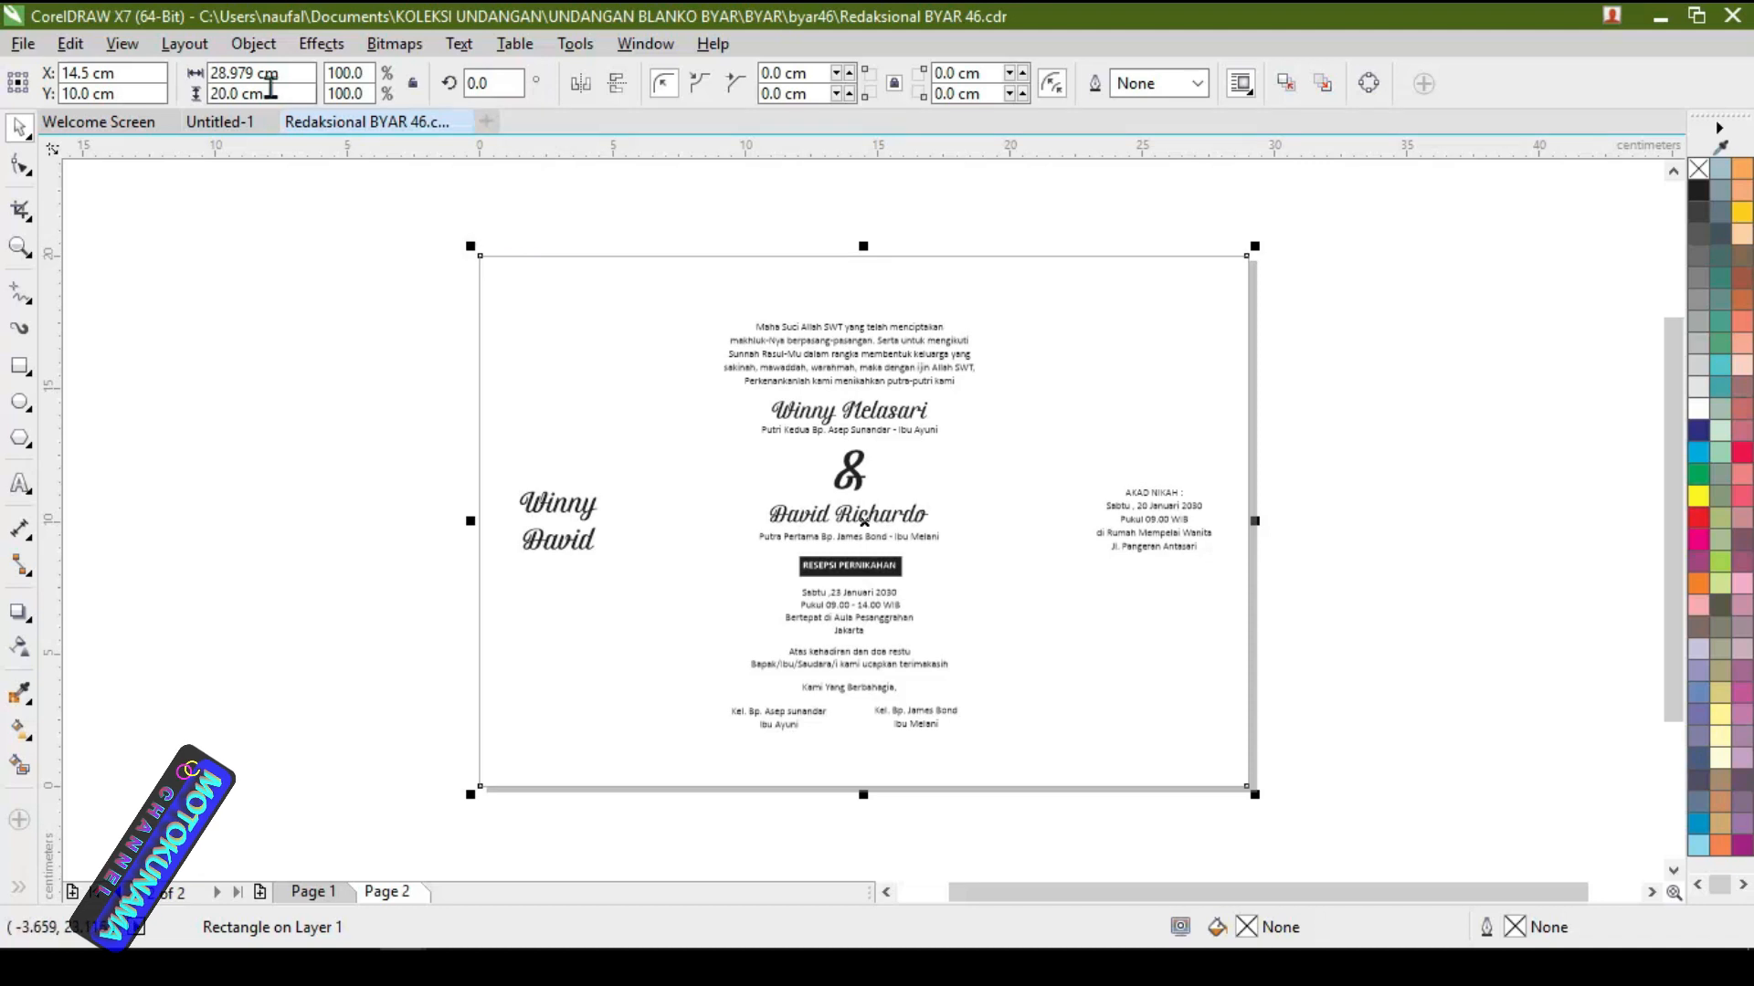
pyautogui.moveTo(258, 73); pyautogui.dragTo(208, 73)
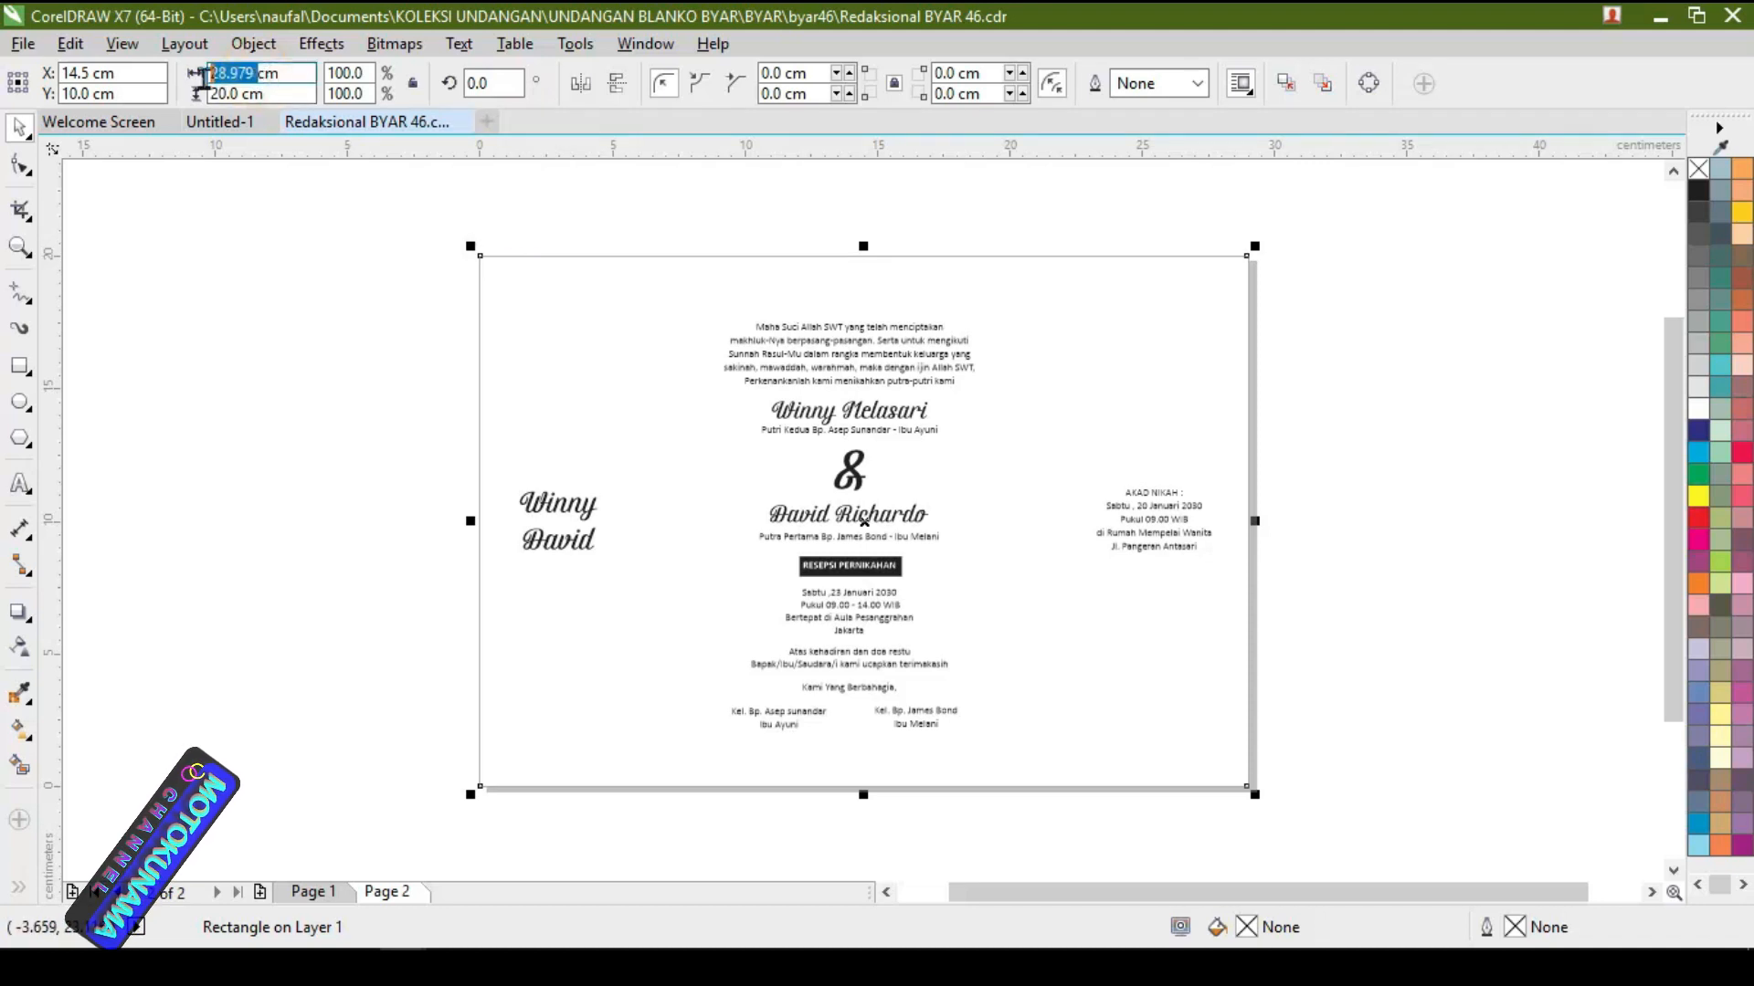
pyautogui.write('2')
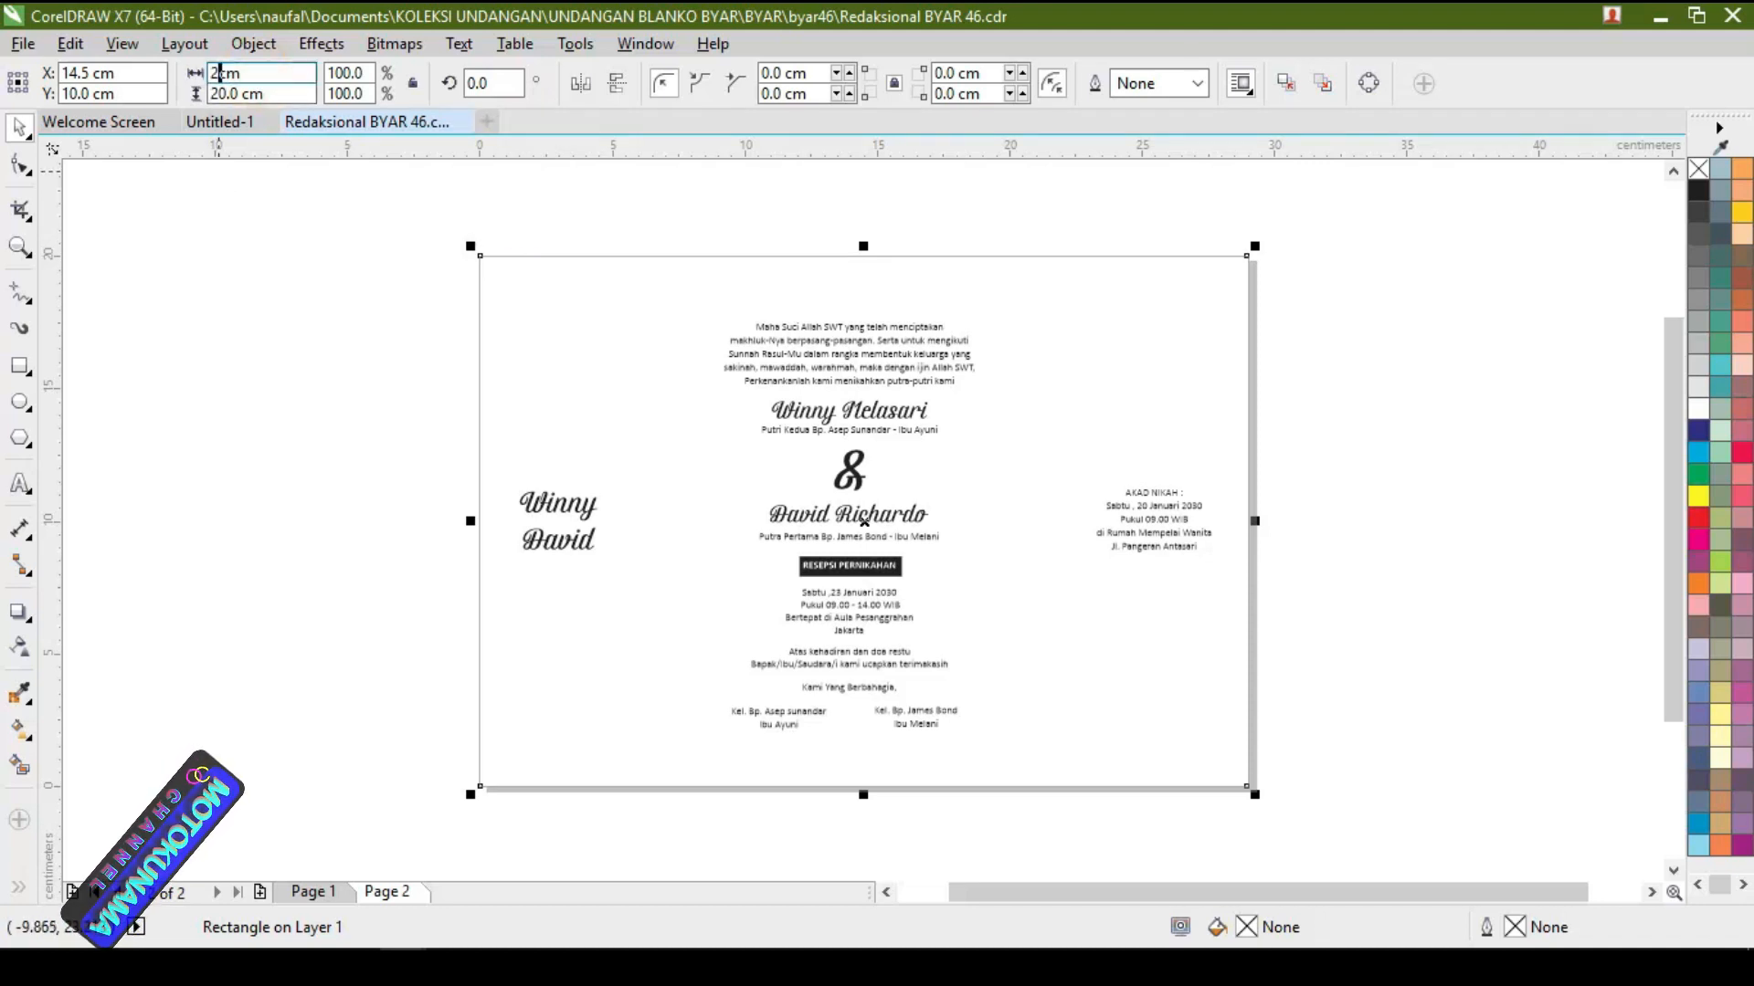
pyautogui.press('Return')
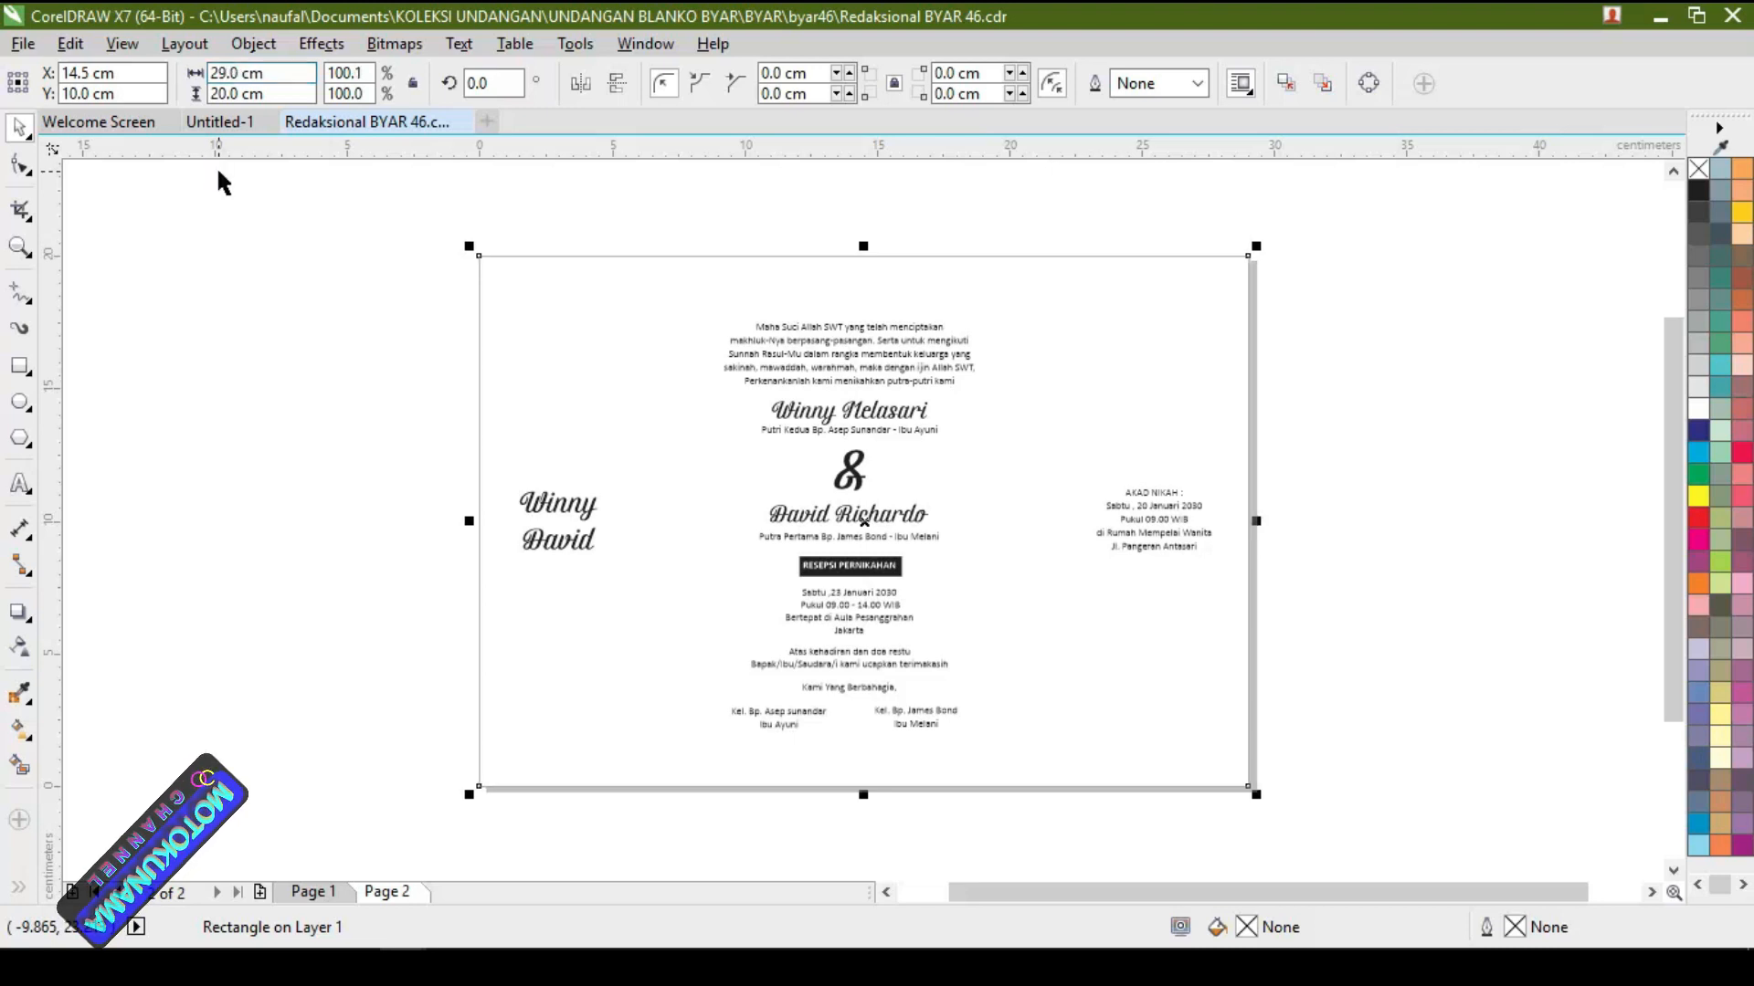
# Group all the invitation text on page 2 with the resized invisible frame and select the group
pyautogui.scroll(-2, 271, 266)
pyautogui.moveTo(288, 250); pyautogui.dragTo(742, 575)
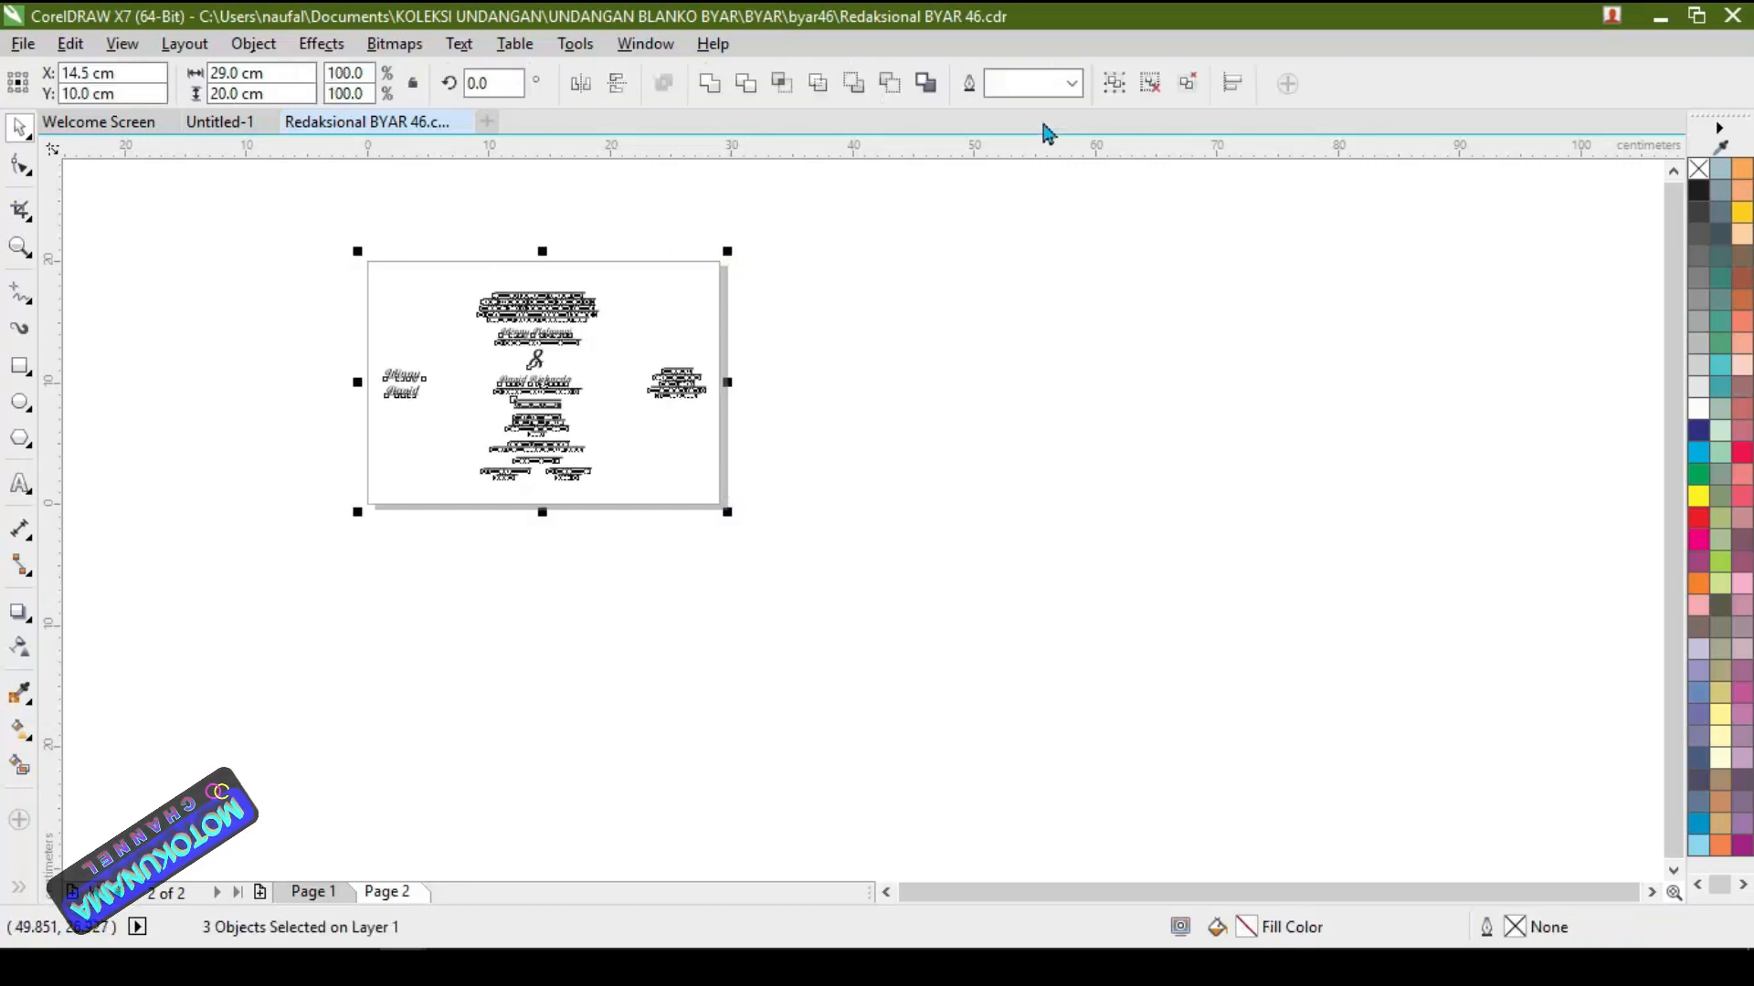
pyautogui.click(1111, 84)
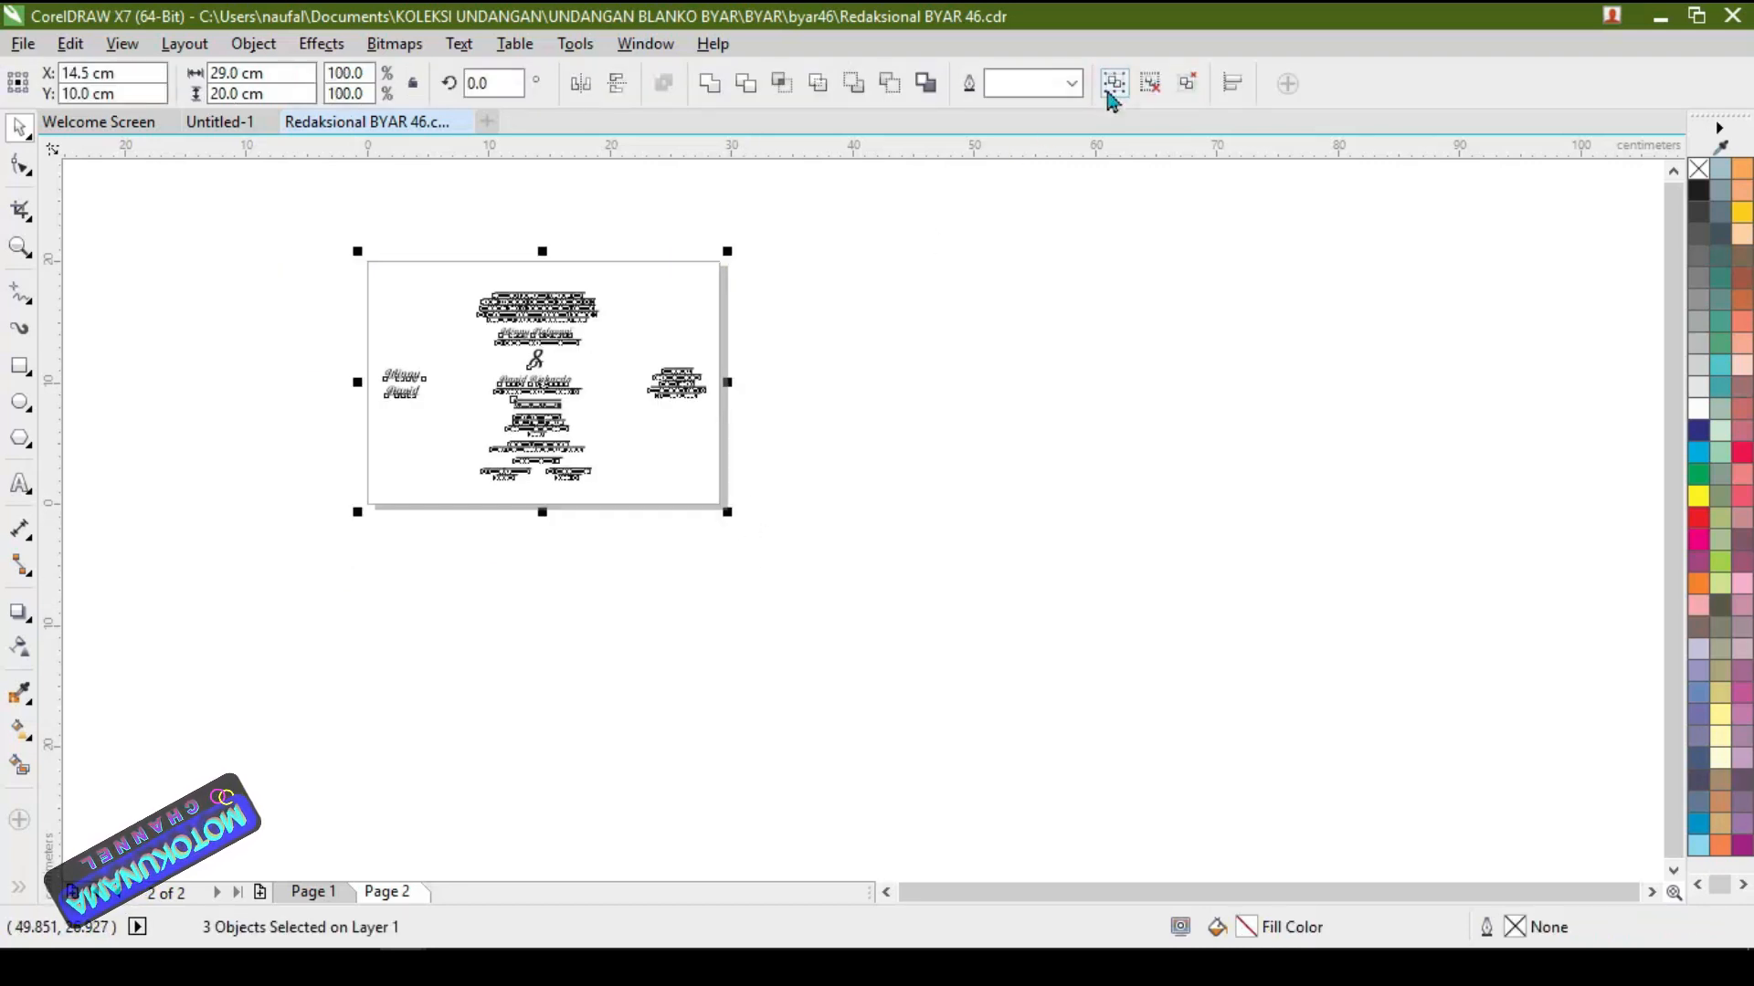
pyautogui.click(974, 315)
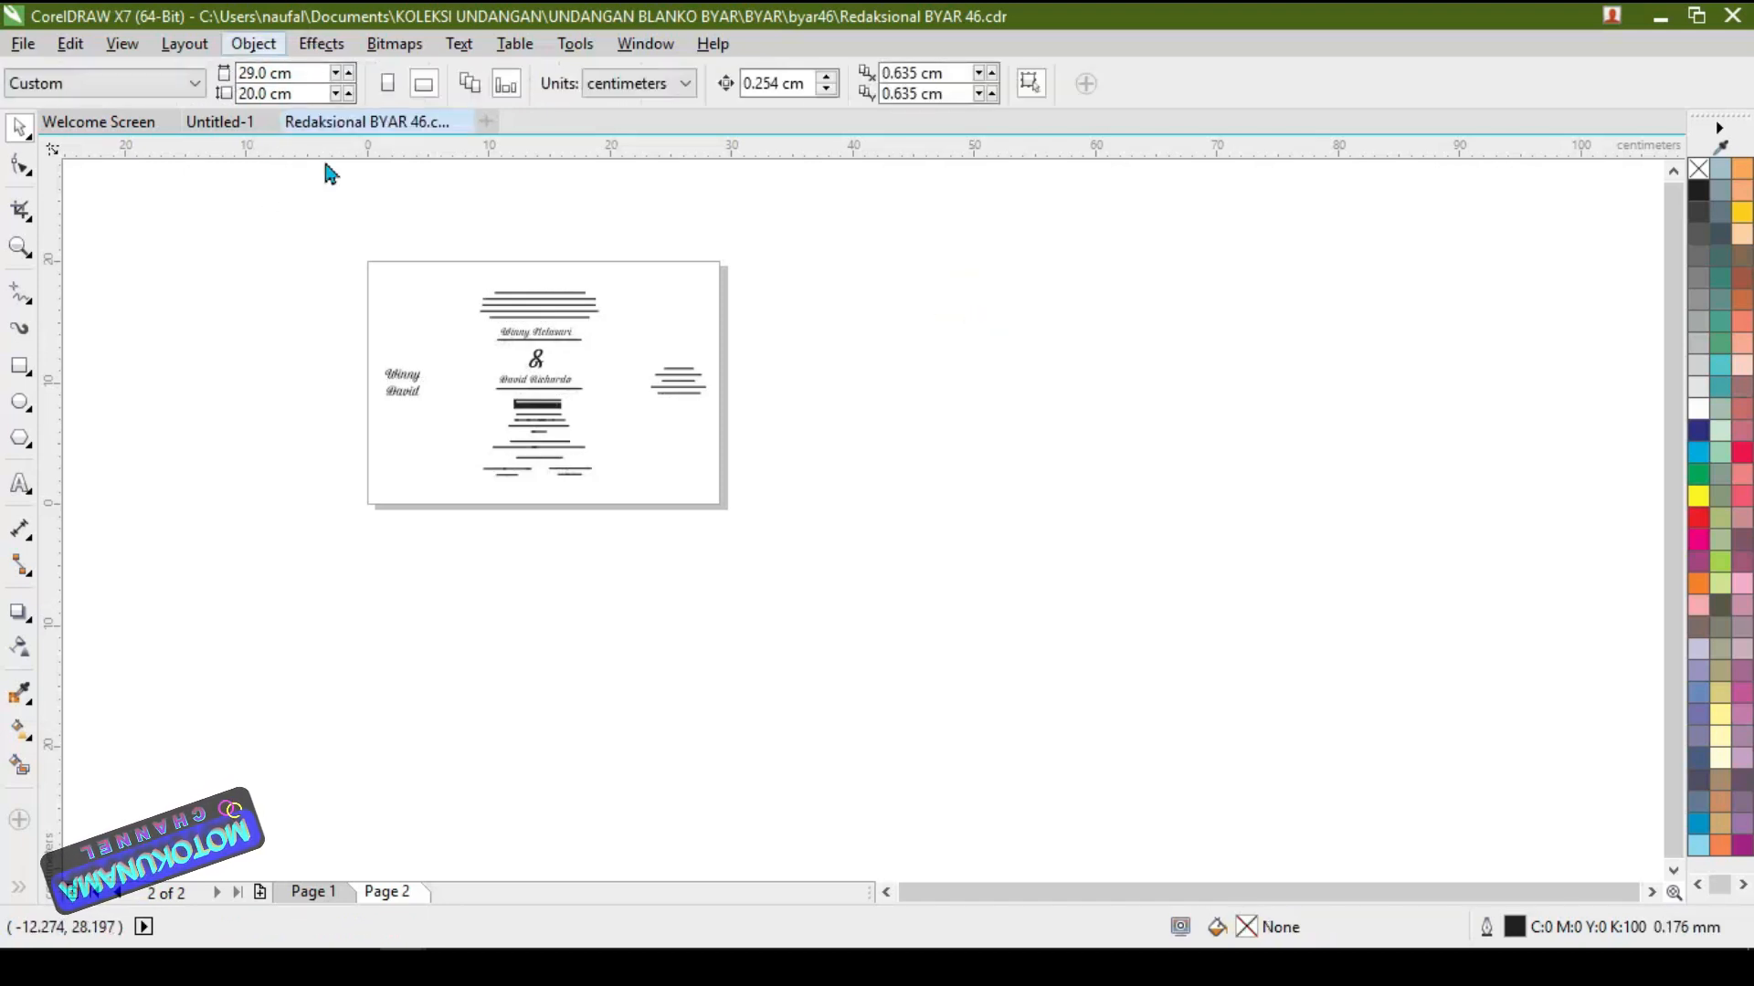
pyautogui.click(375, 273)
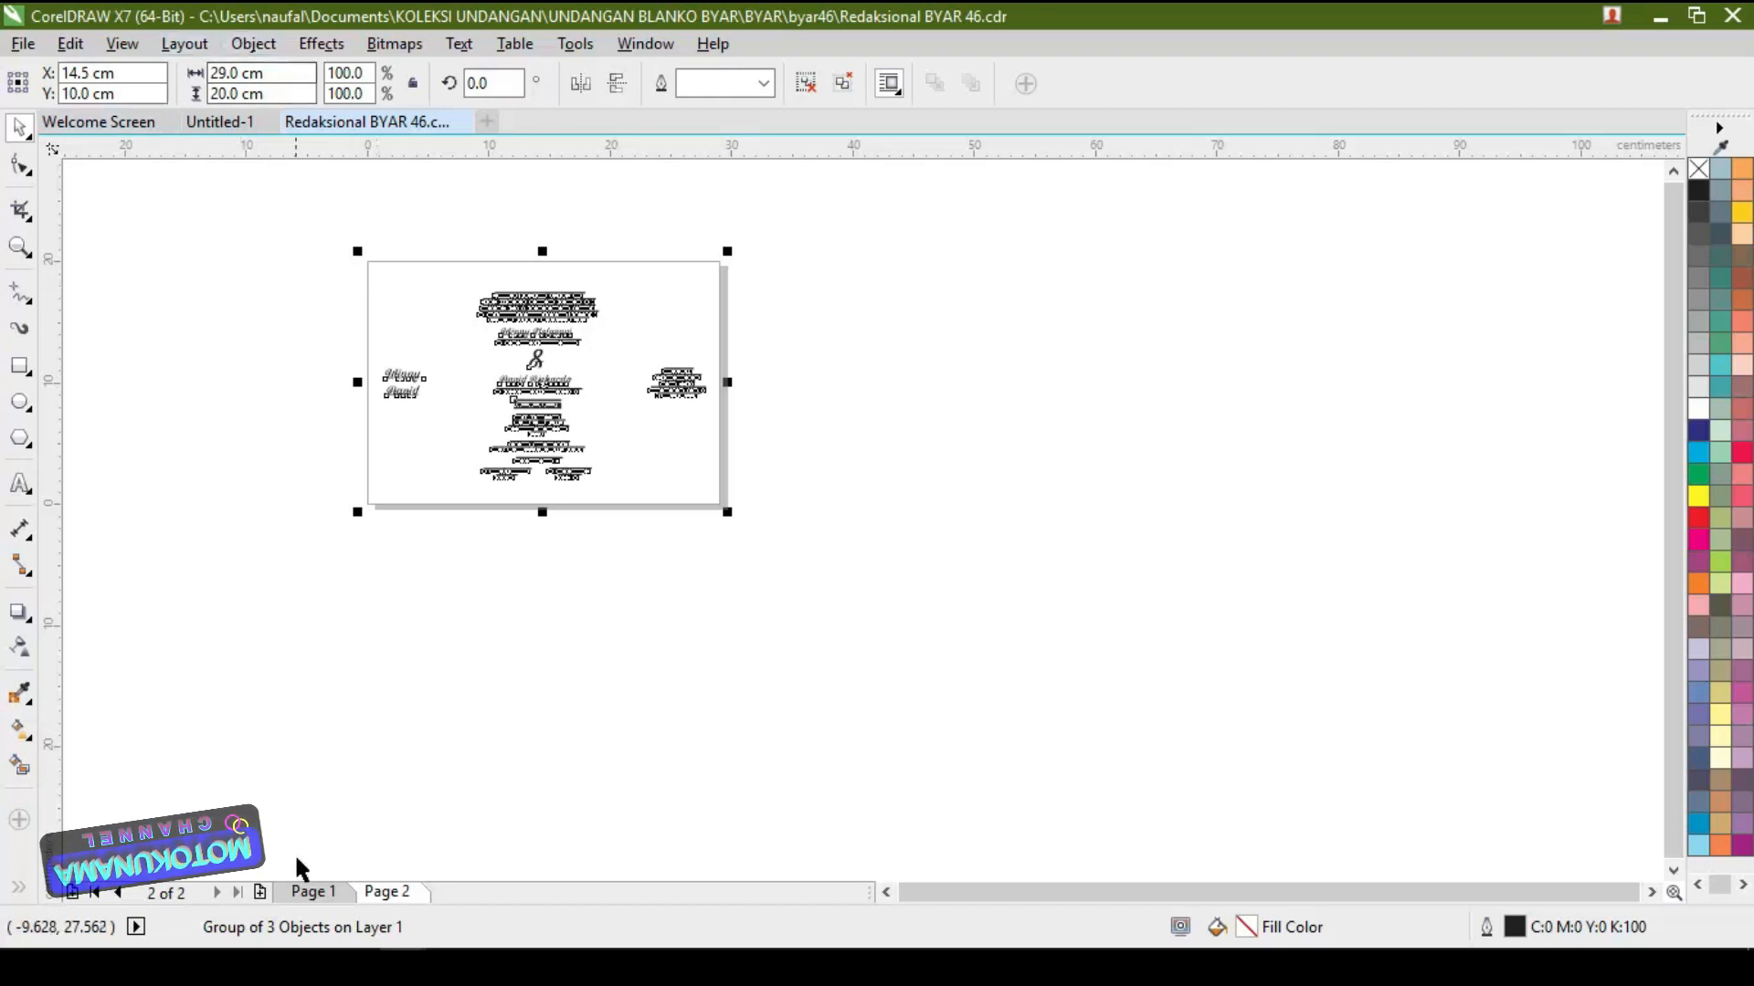
# On page 1, move the three illustrated background panels off the page and delete them, keeping only the text
pyautogui.click(309, 890)
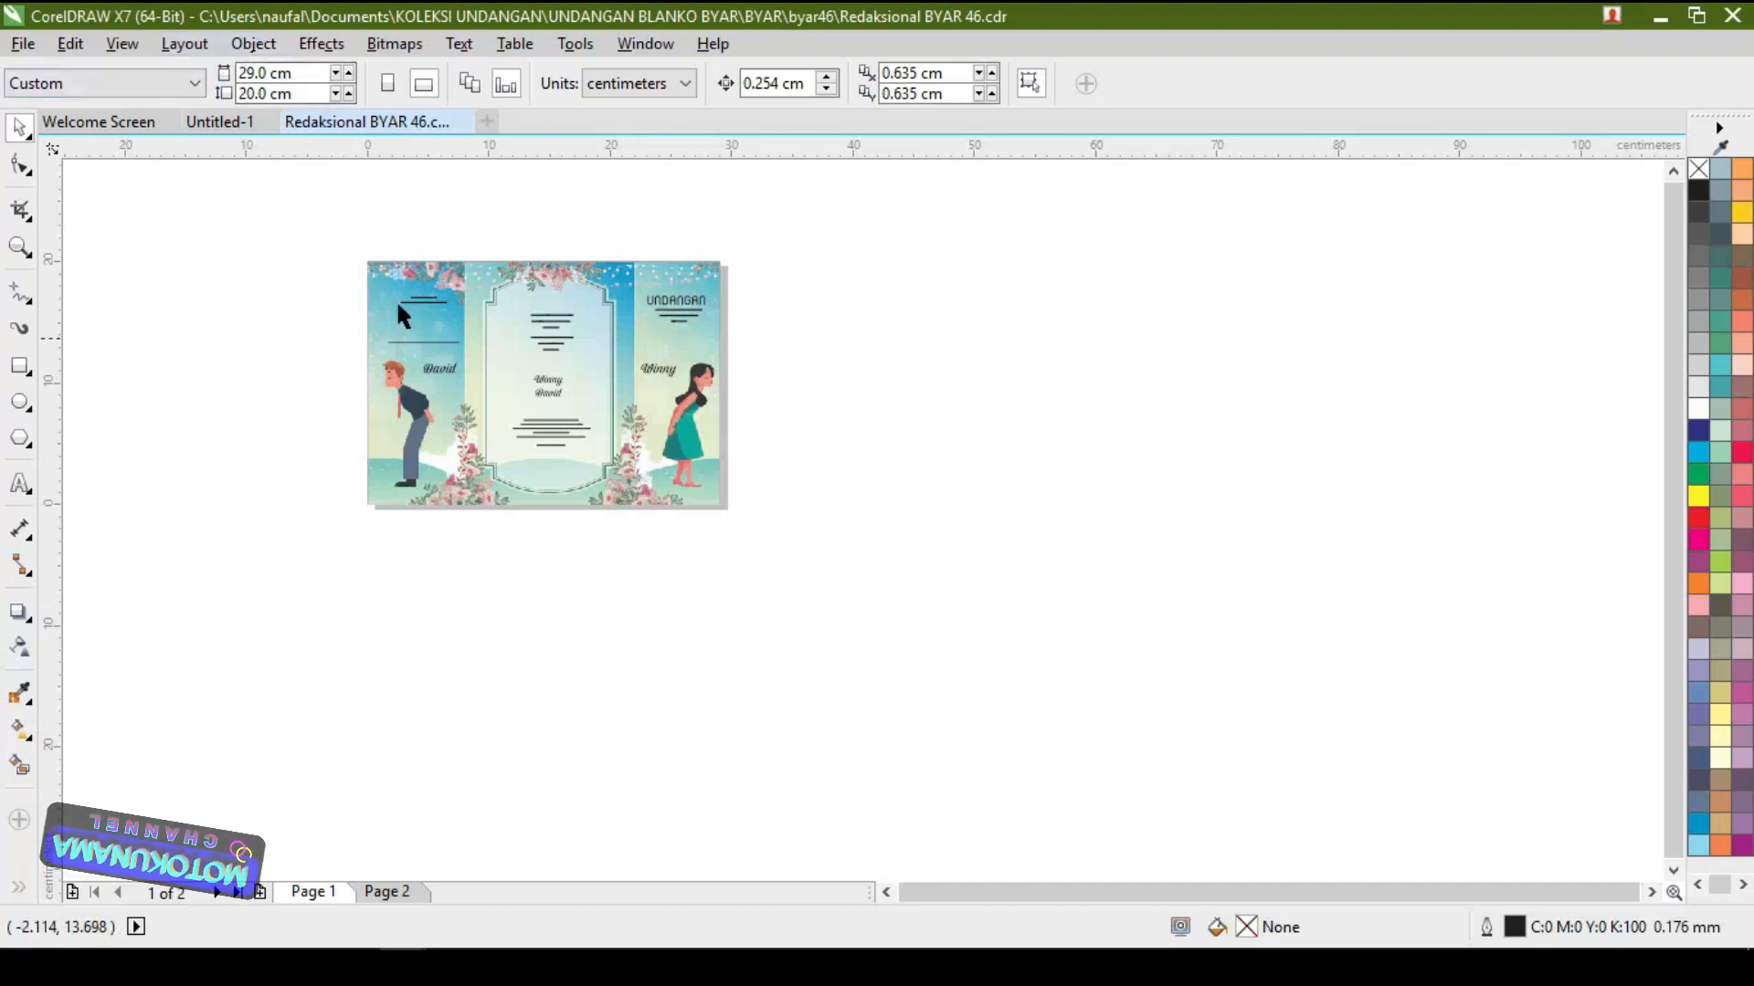
pyautogui.moveTo(338, 243); pyautogui.dragTo(799, 552)
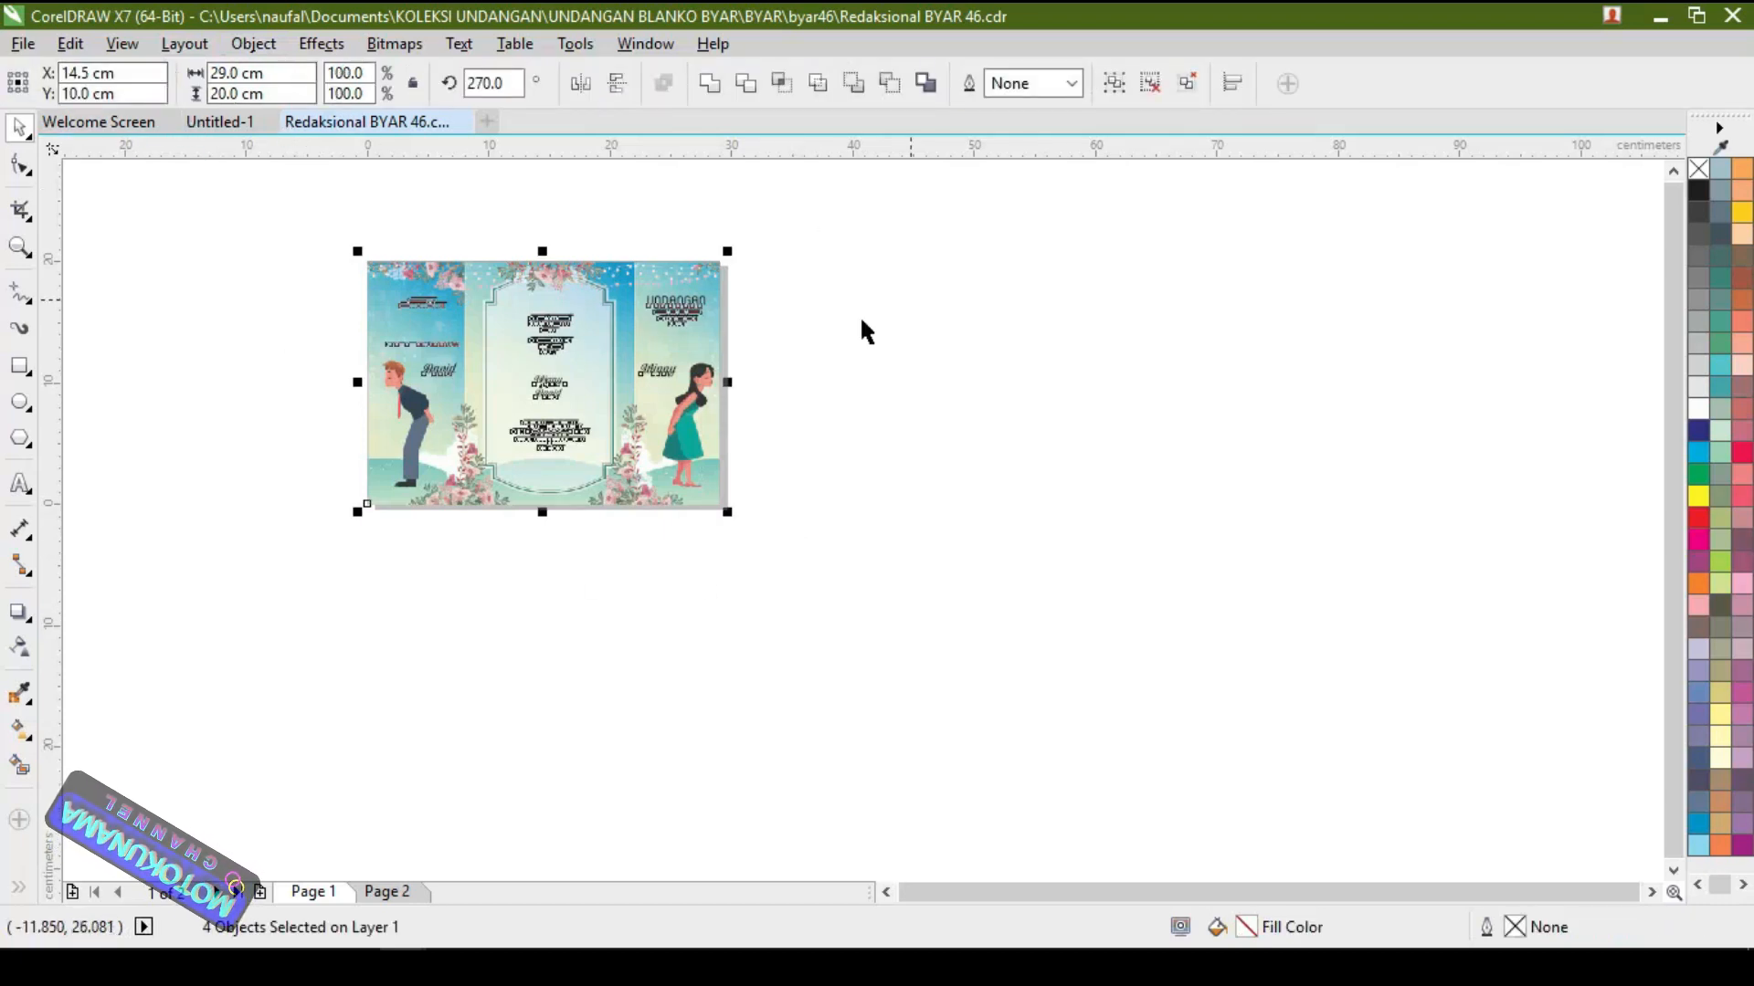
pyautogui.click(872, 221)
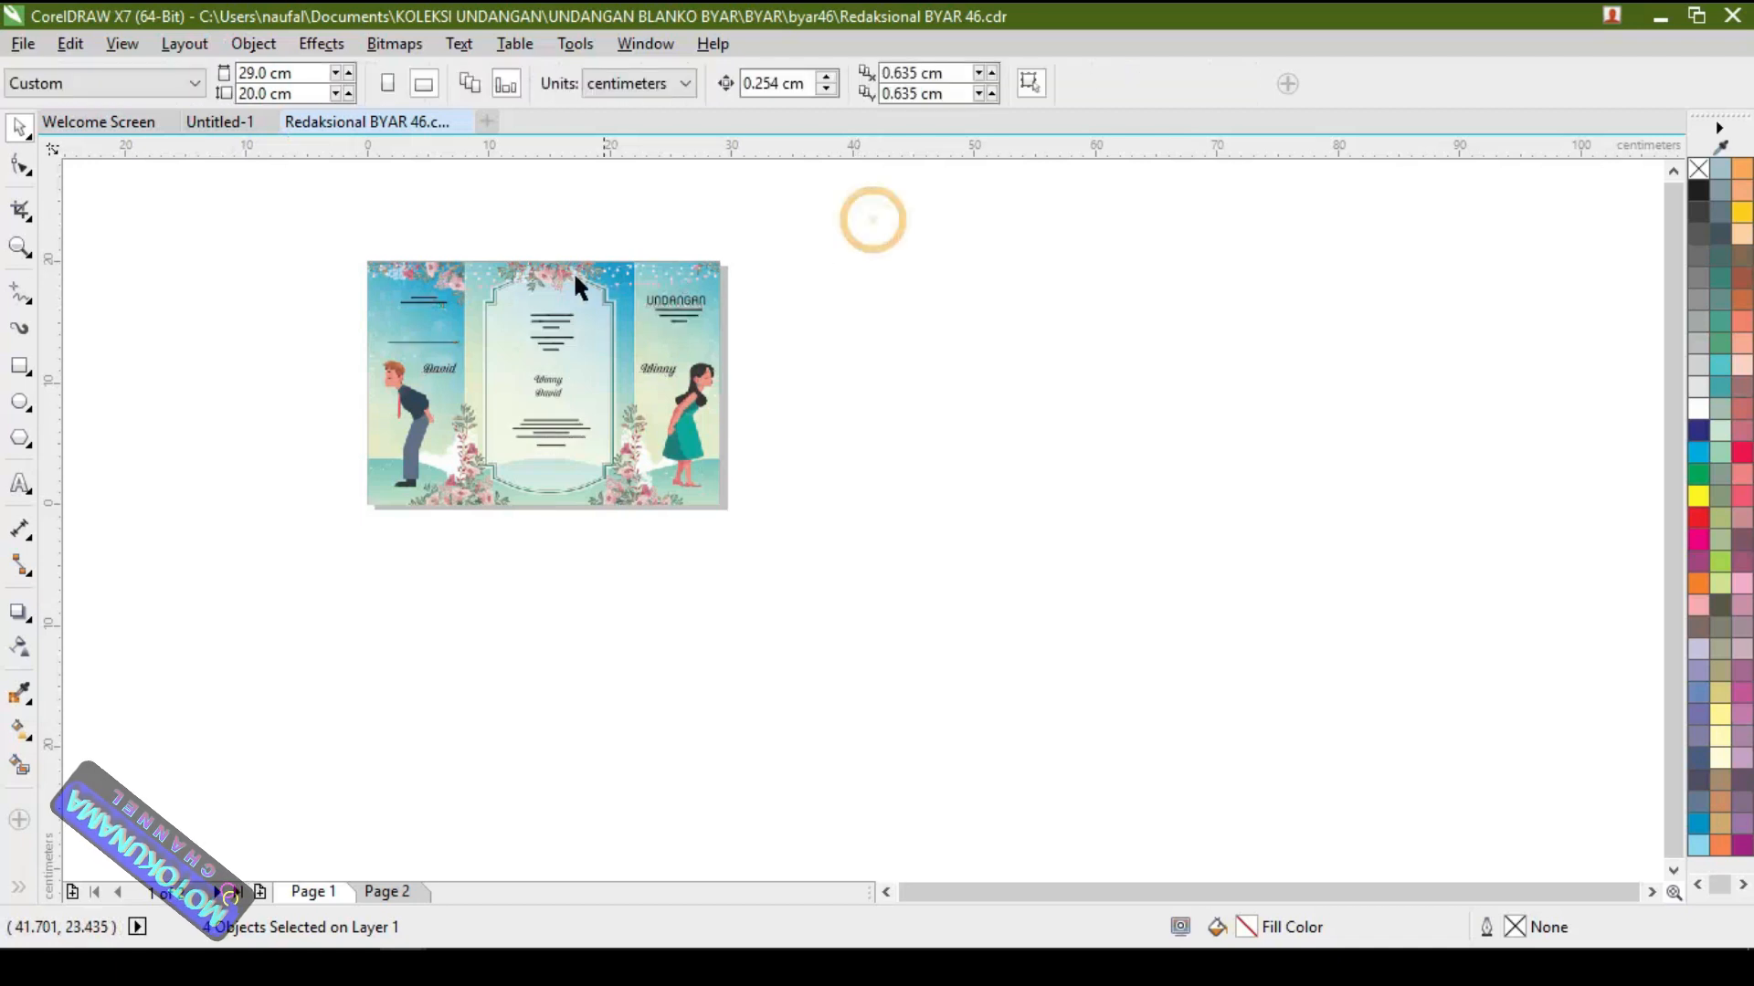
pyautogui.click(433, 273)
pyautogui.moveTo(433, 273); pyautogui.dragTo(865, 374)
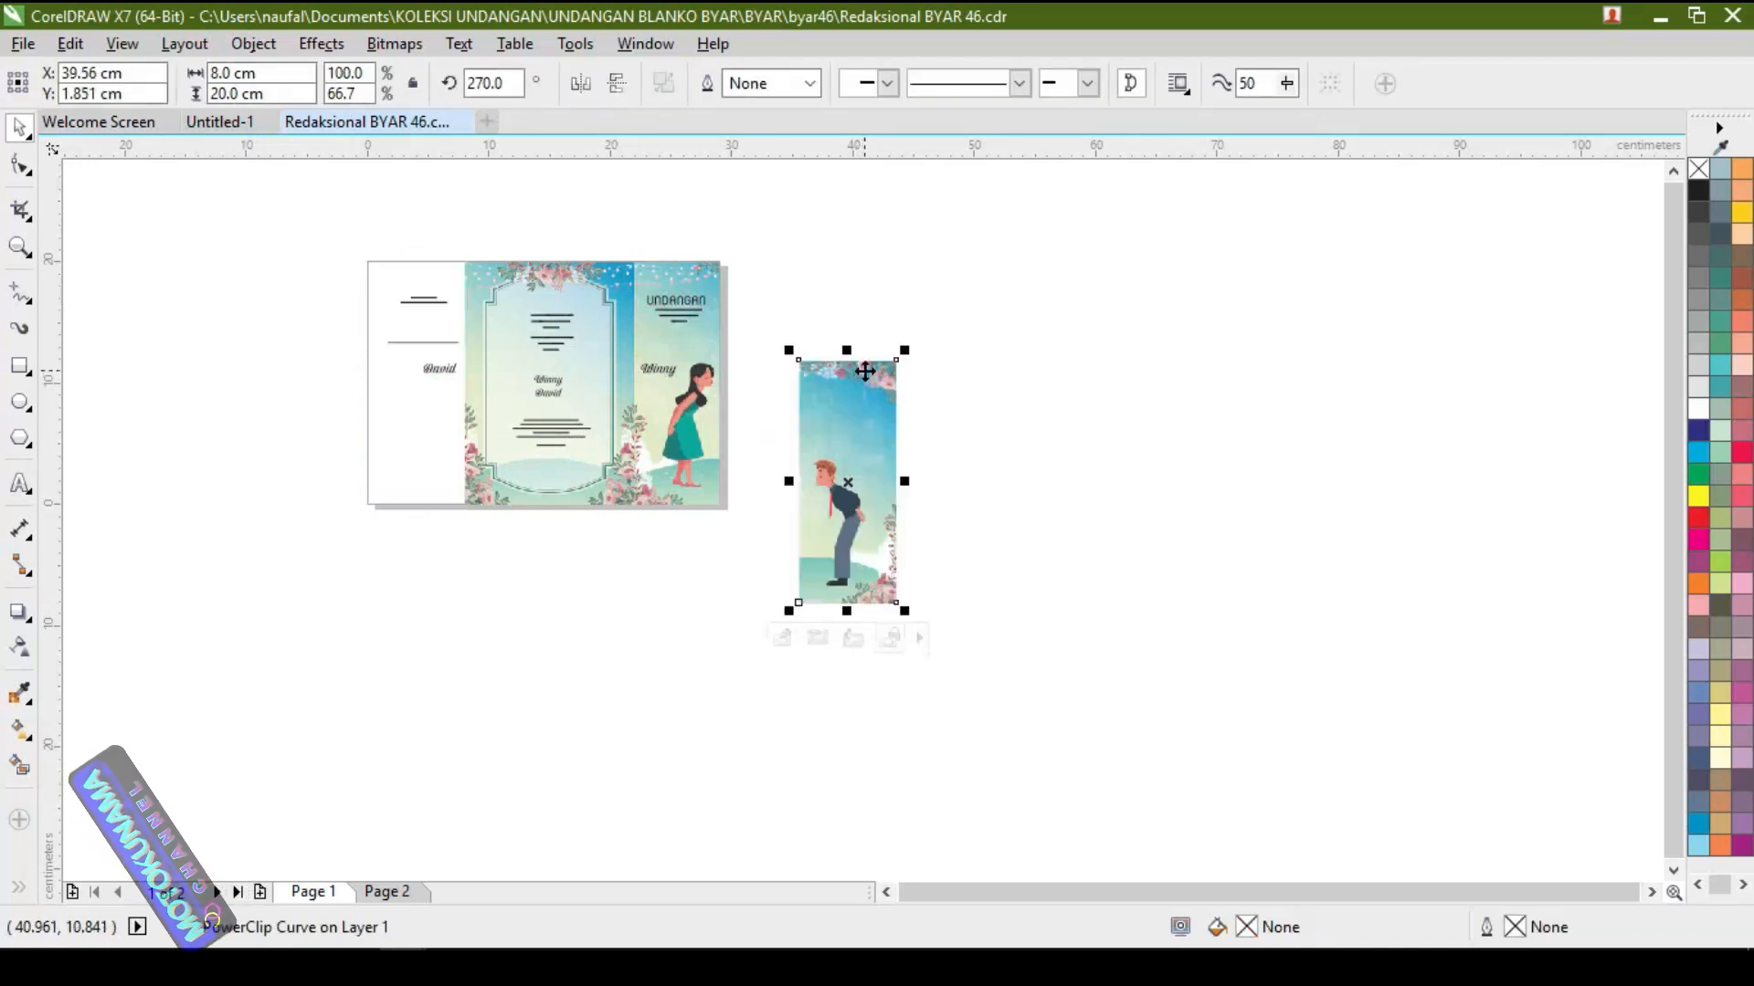
pyautogui.moveTo(500, 260); pyautogui.dragTo(847, 360)
pyautogui.moveTo(676, 281); pyautogui.dragTo(916, 403)
pyautogui.moveTo(747, 297); pyautogui.dragTo(1000, 643)
pyautogui.rightClick(931, 447)
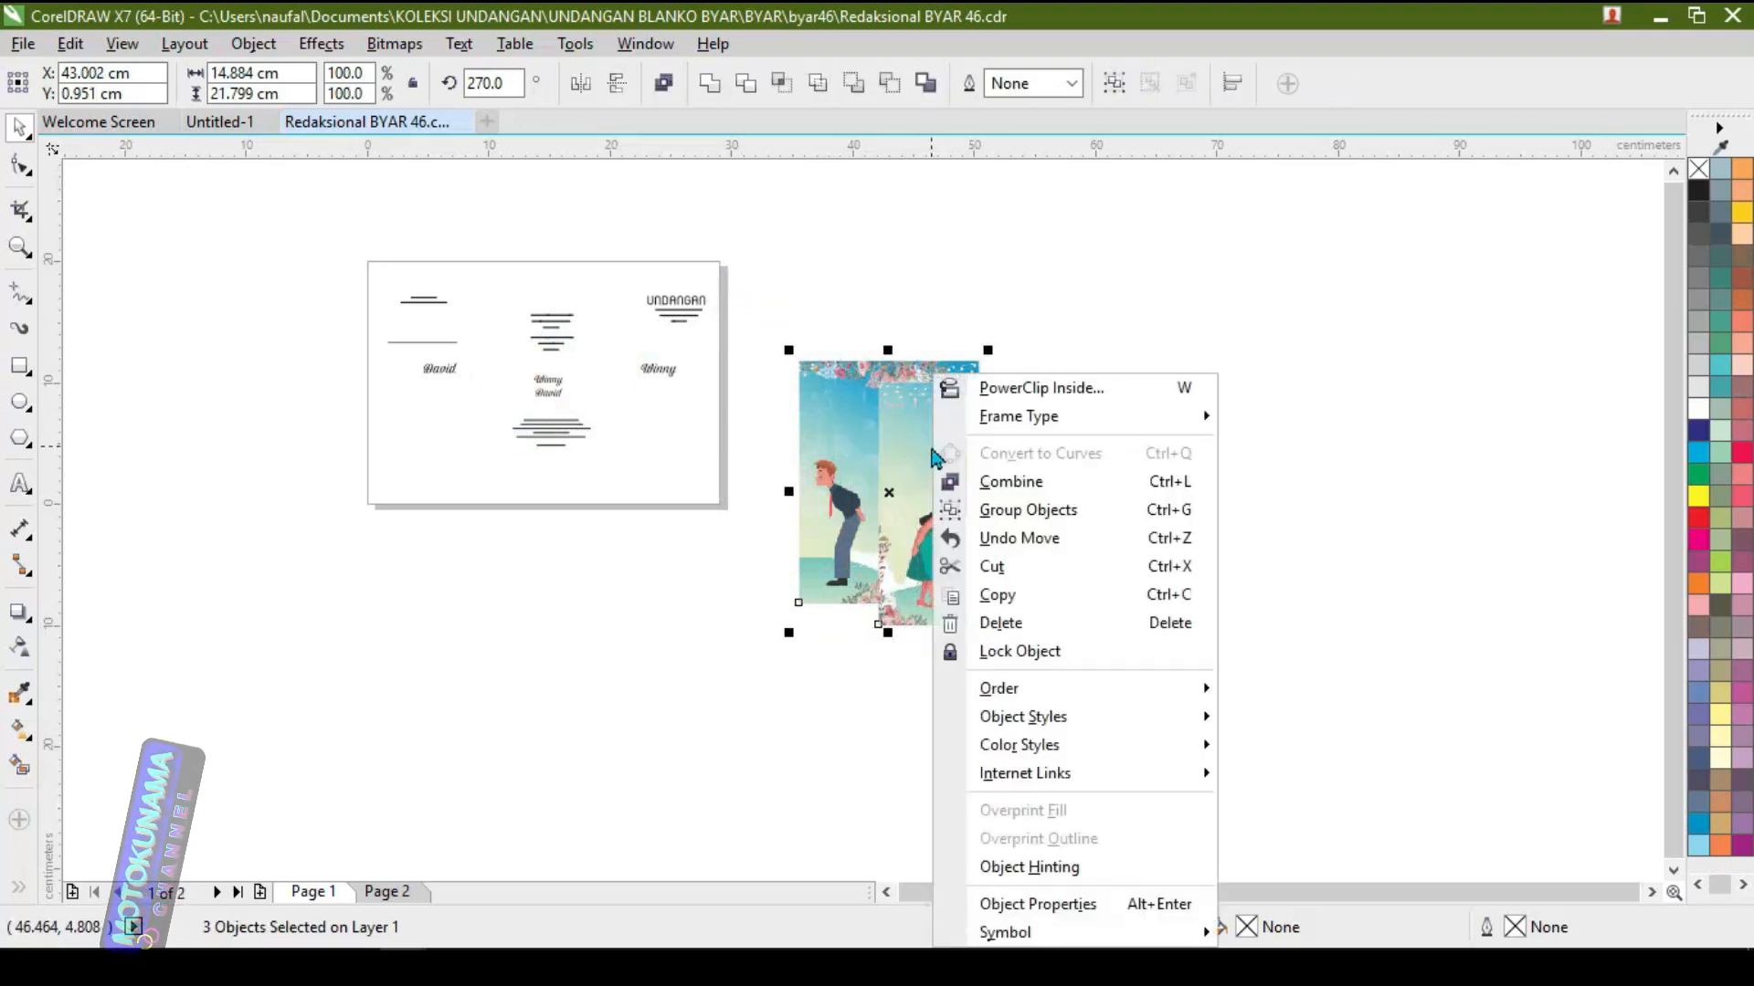
pyautogui.click(983, 619)
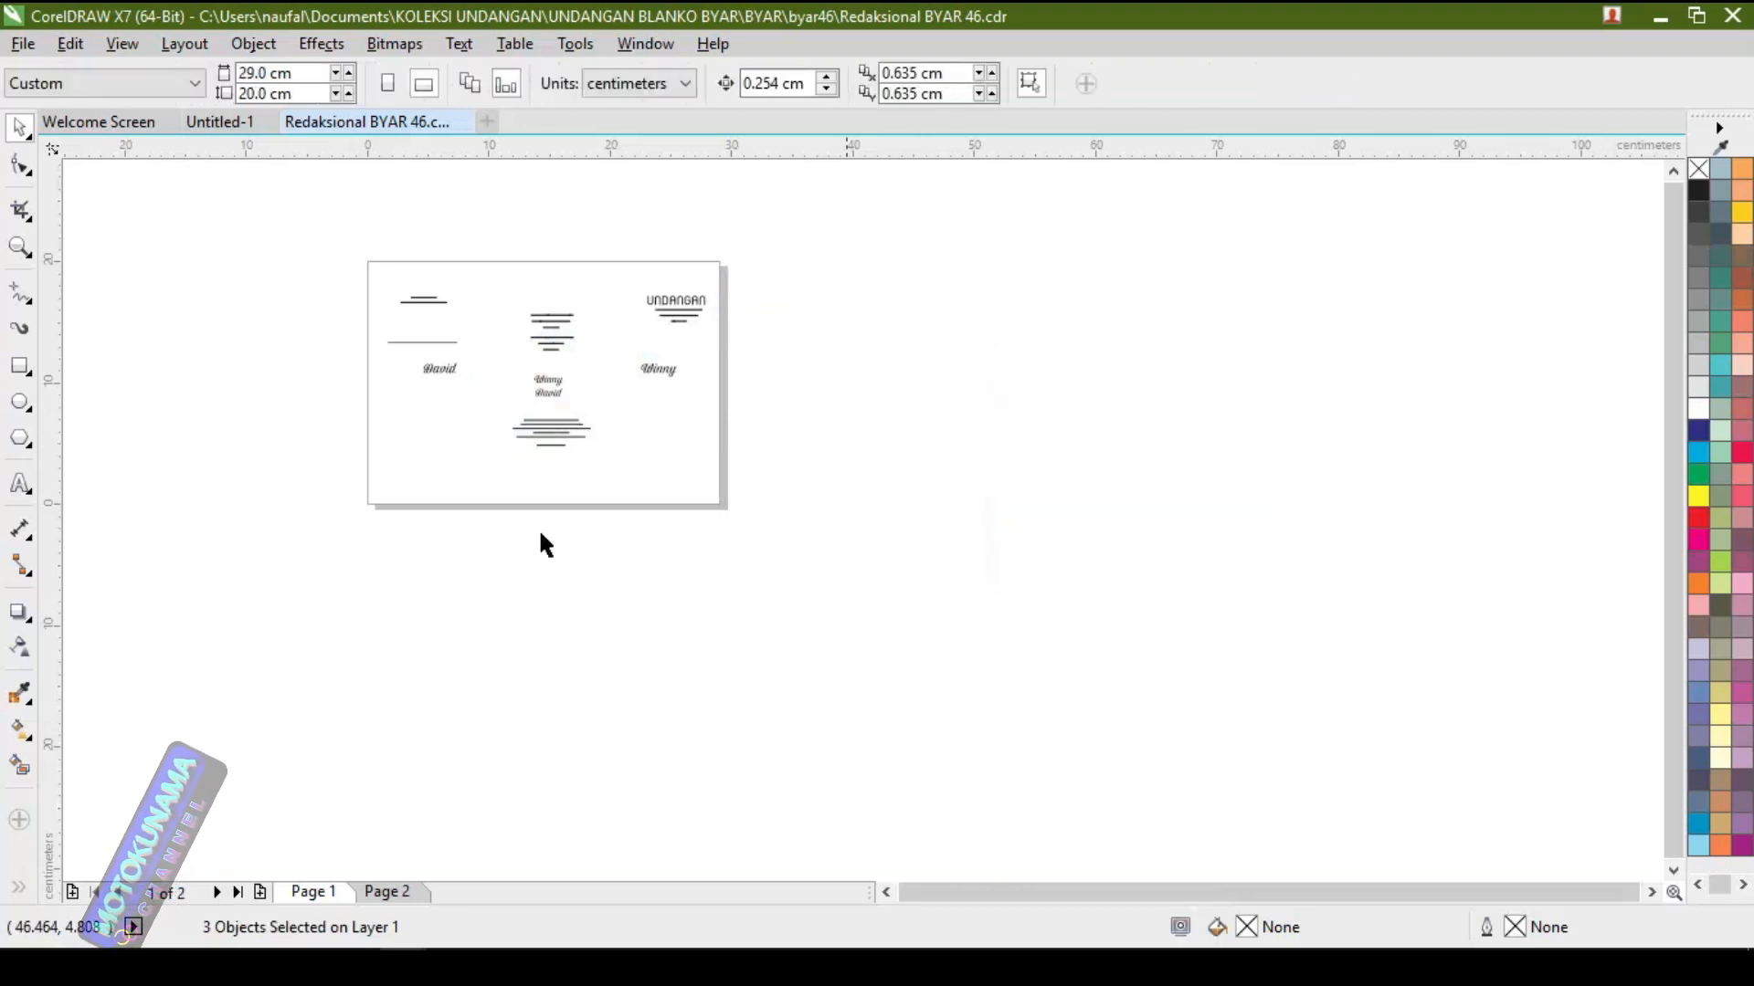
# Create a rectangle exactly the size of page 1 around the text and select only that rectangle
pyautogui.doubleClick(20, 365)
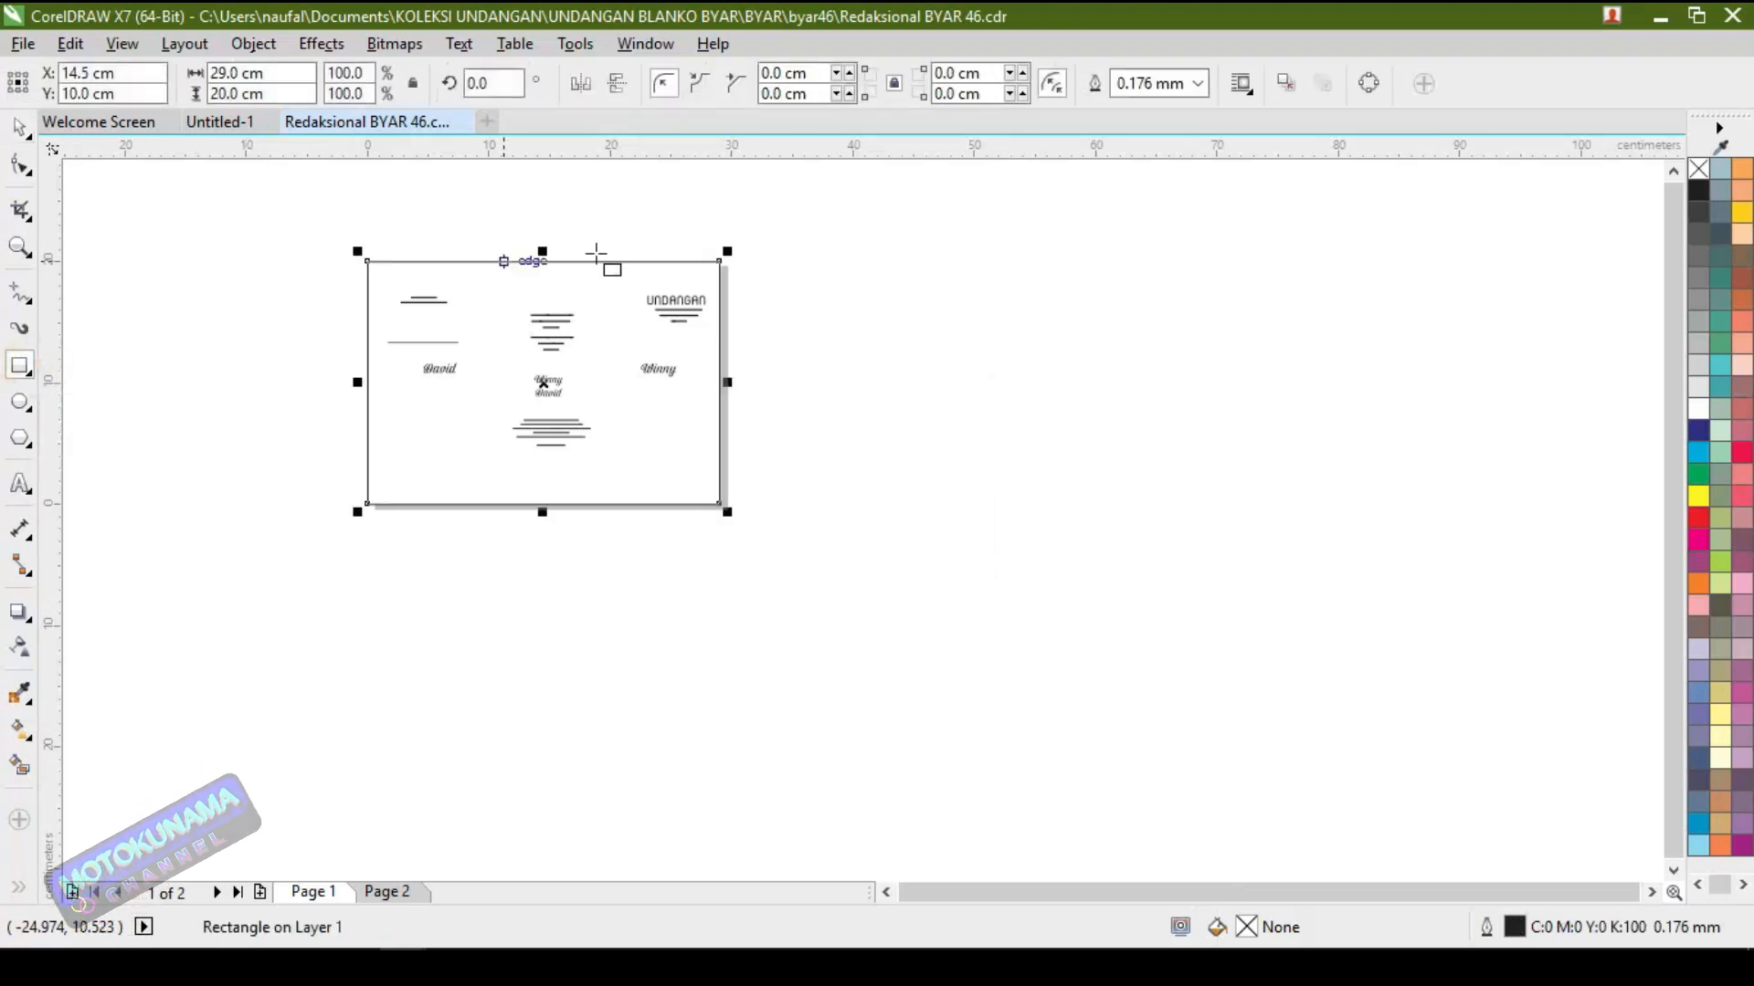
pyautogui.scroll(3, 601, 259)
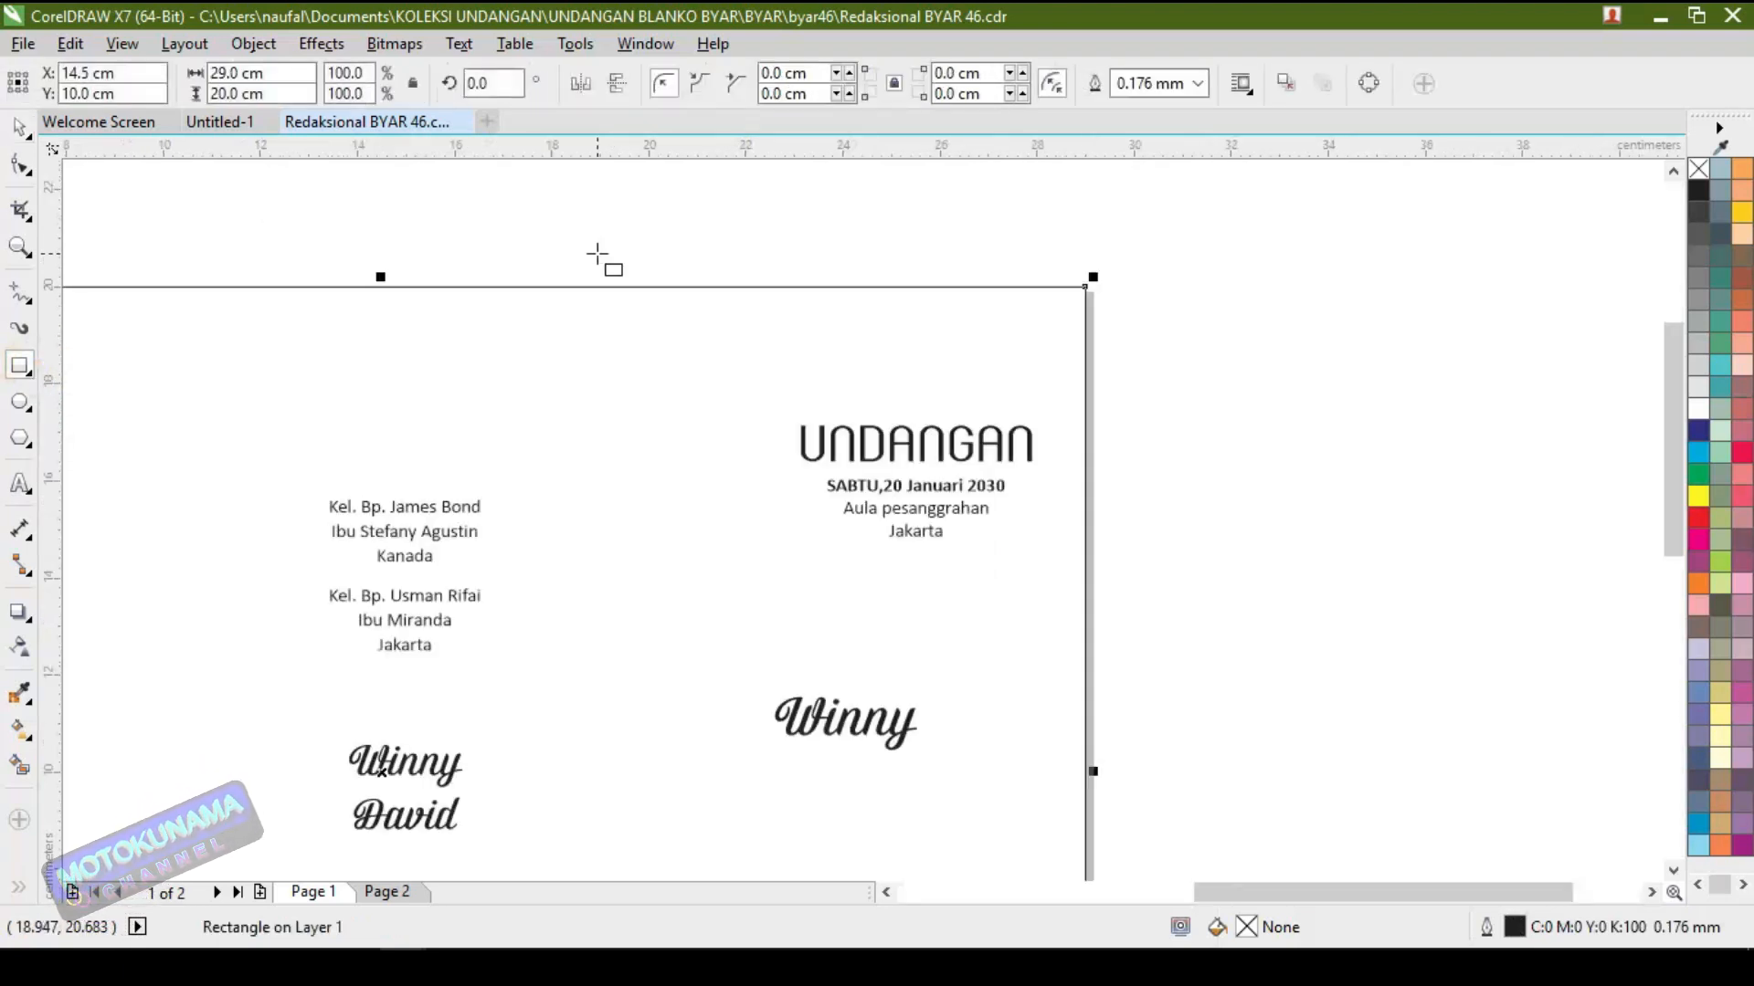
pyautogui.doubleClick(20, 128)
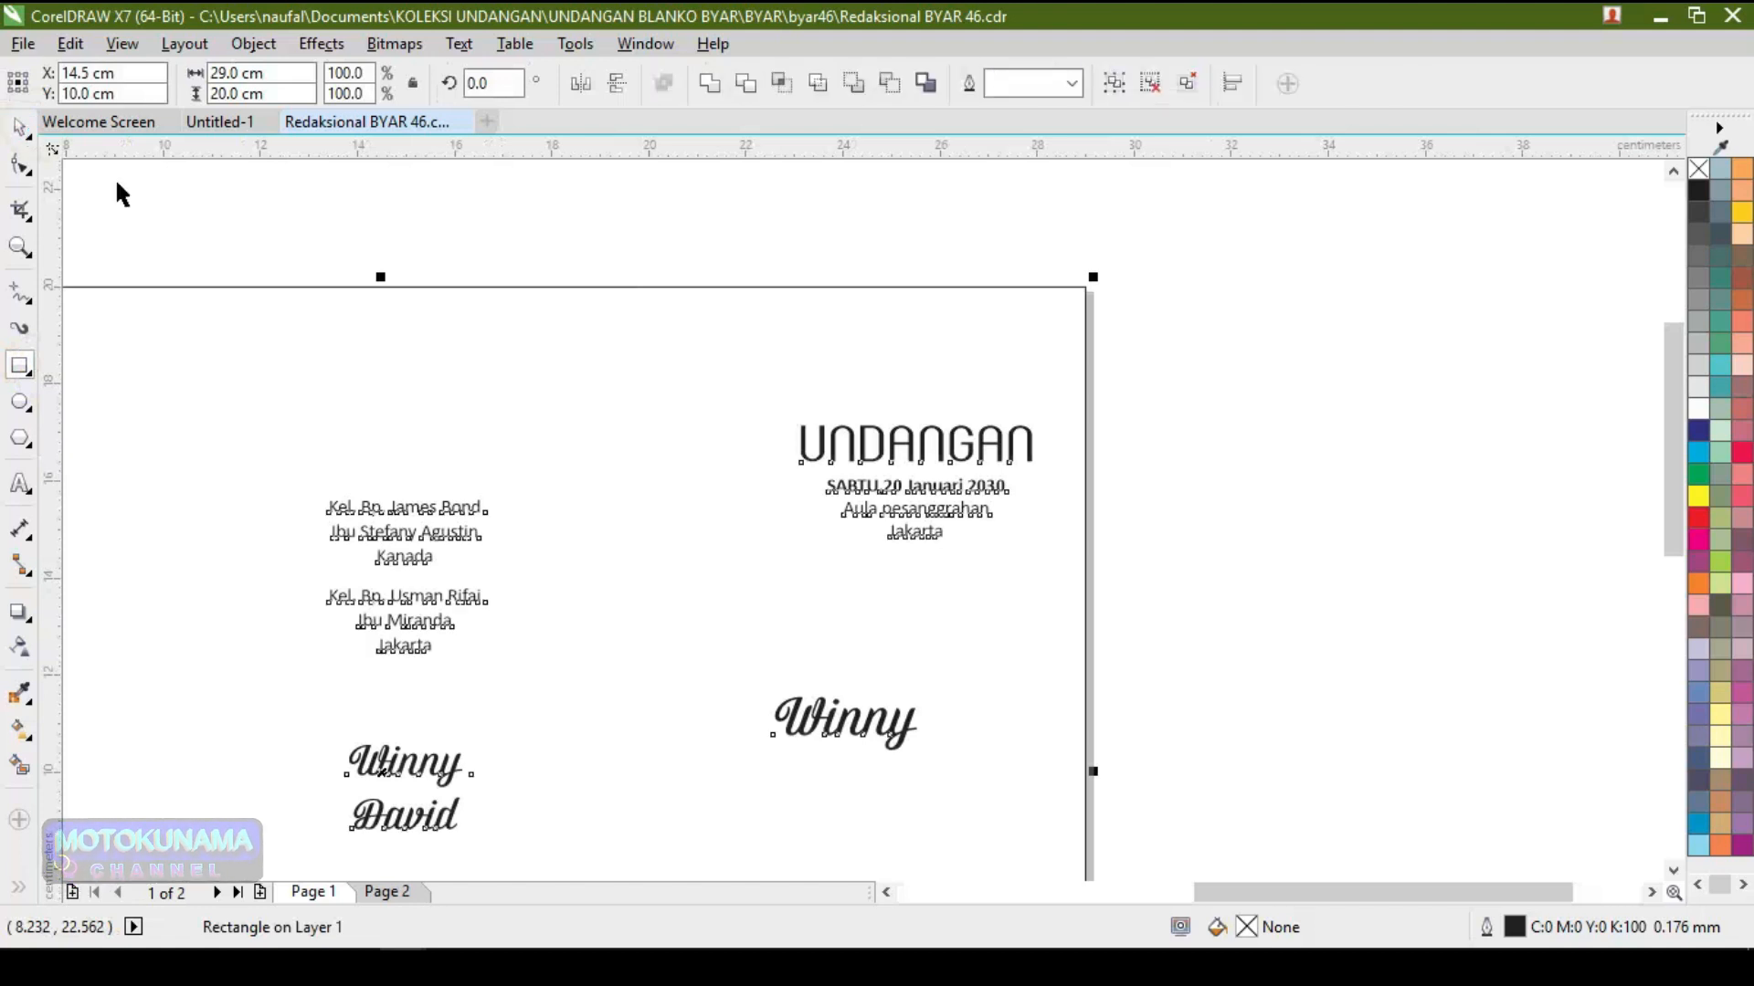
pyautogui.click(1049, 294)
pyautogui.click(1022, 286)
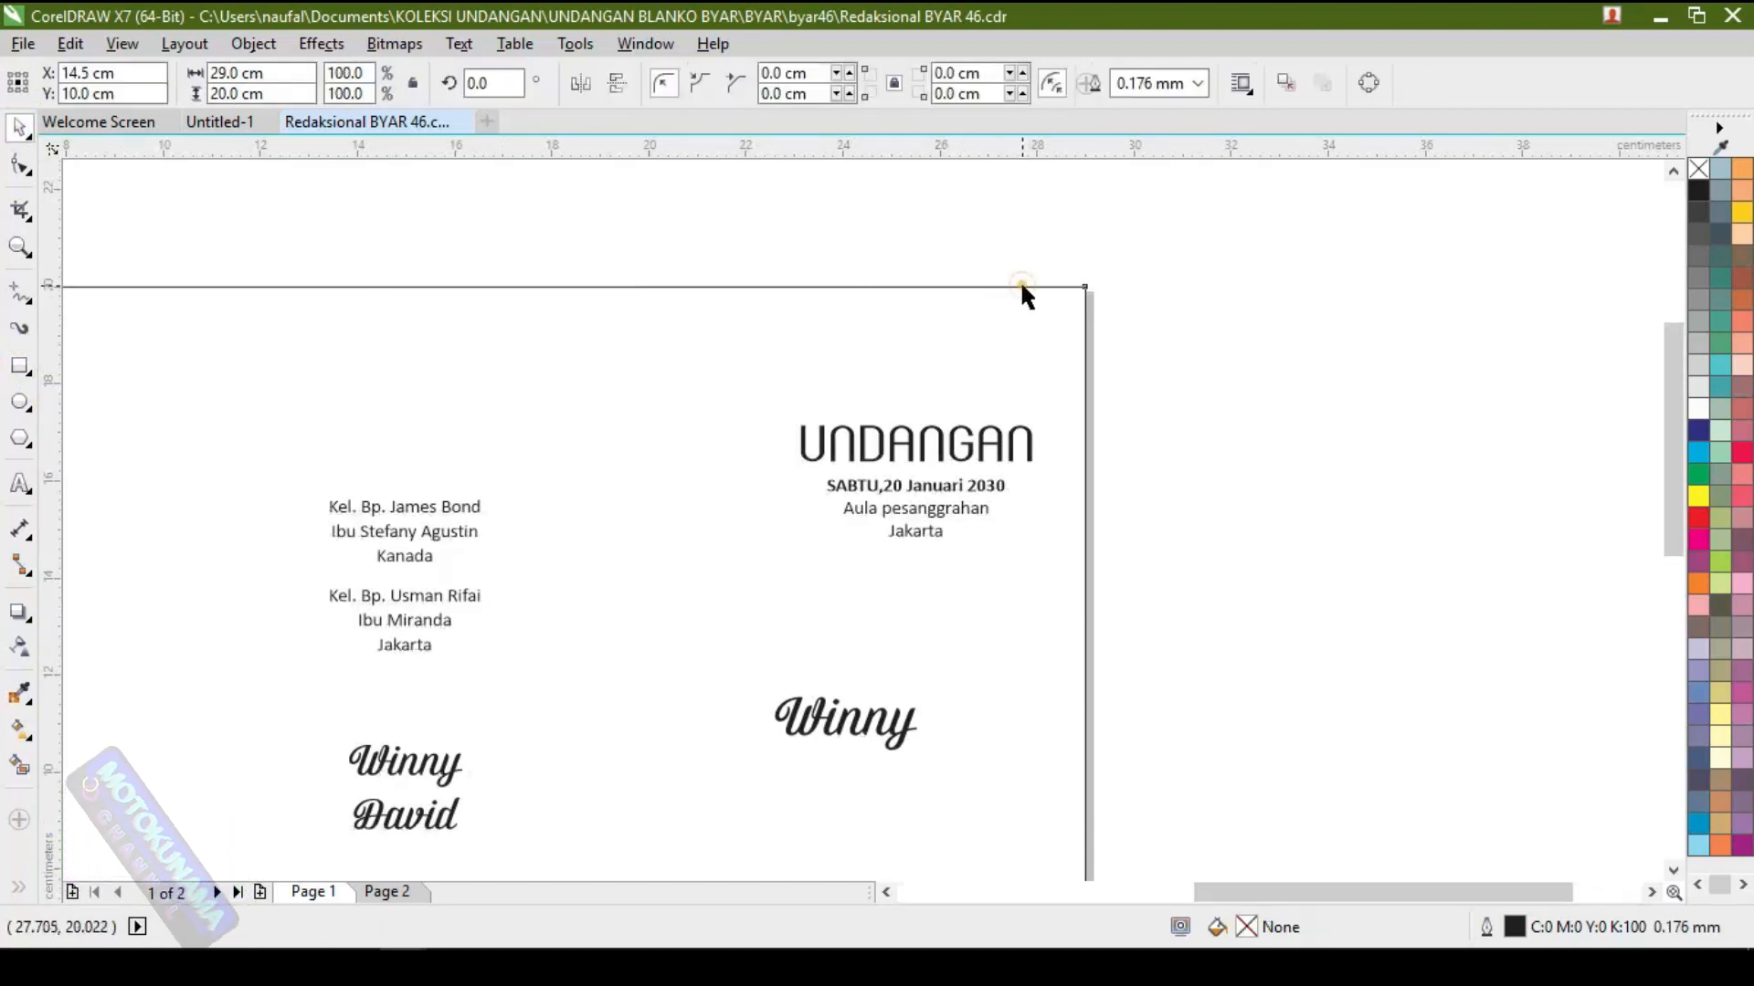
# Remove the outline from the page-sized rectangle on page 1 and group this invisible frame with all the invitation text
pyautogui.click(1020, 286)
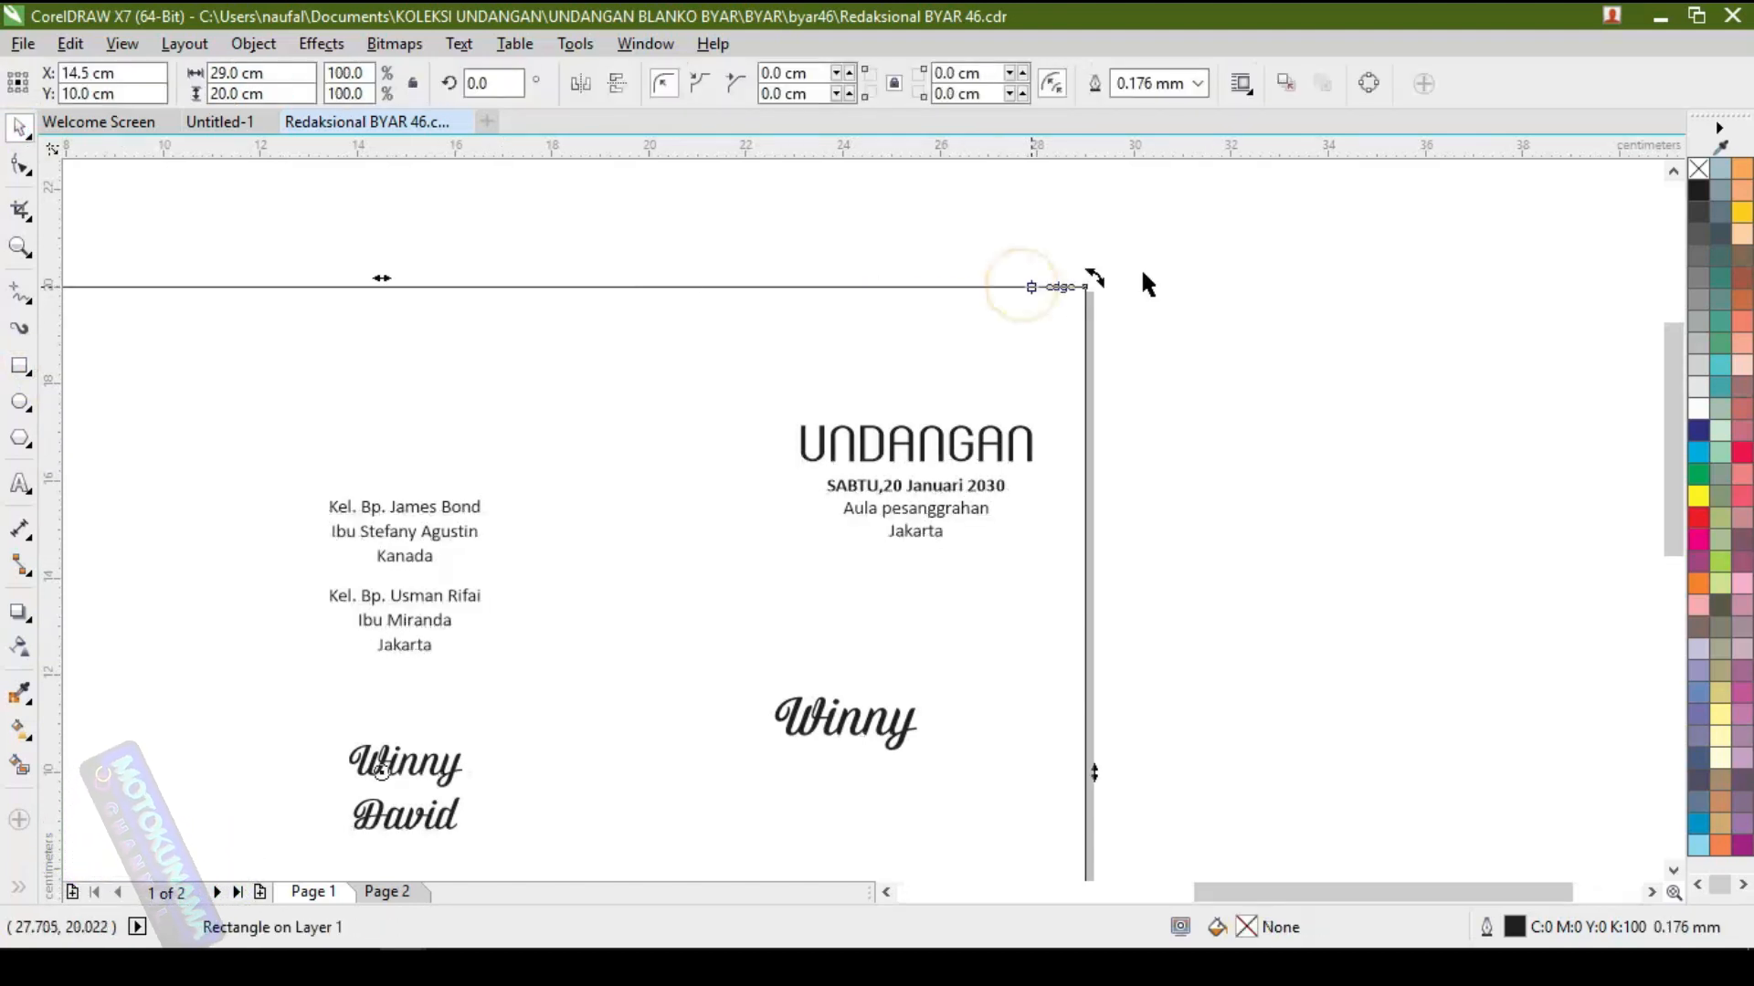
pyautogui.rightClick(1698, 169)
pyautogui.scroll(-2, 1520, 256)
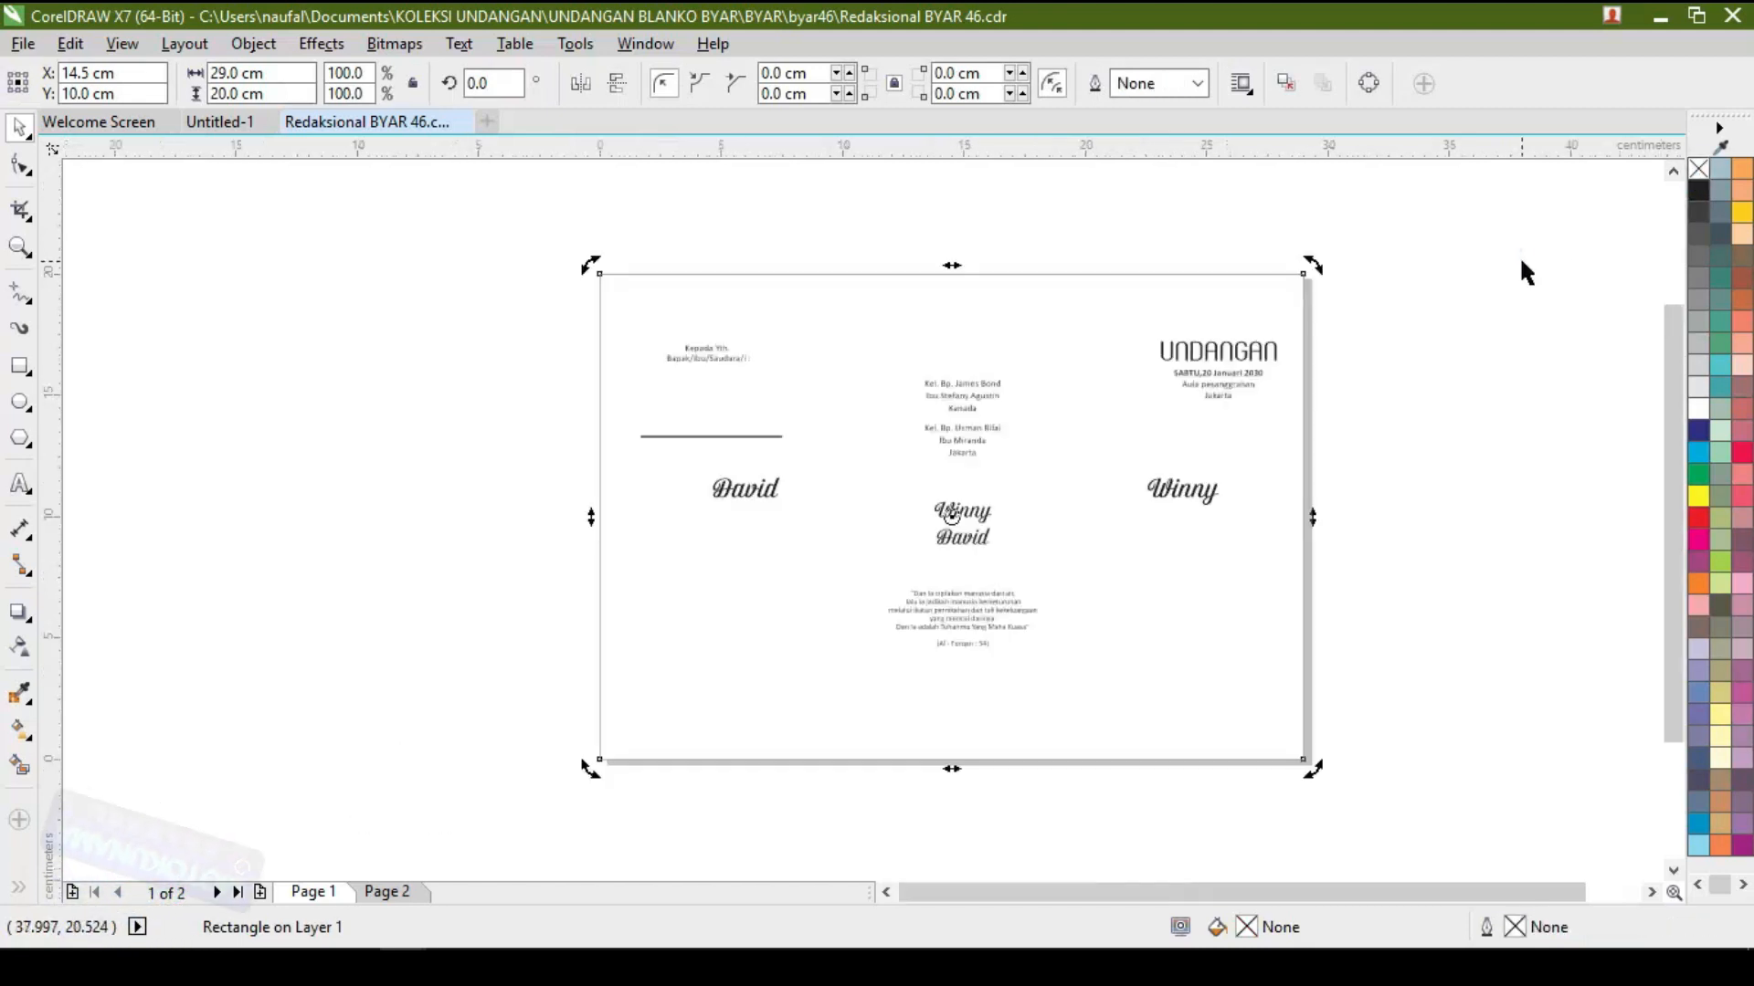
pyautogui.moveTo(469, 216); pyautogui.dragTo(1379, 791)
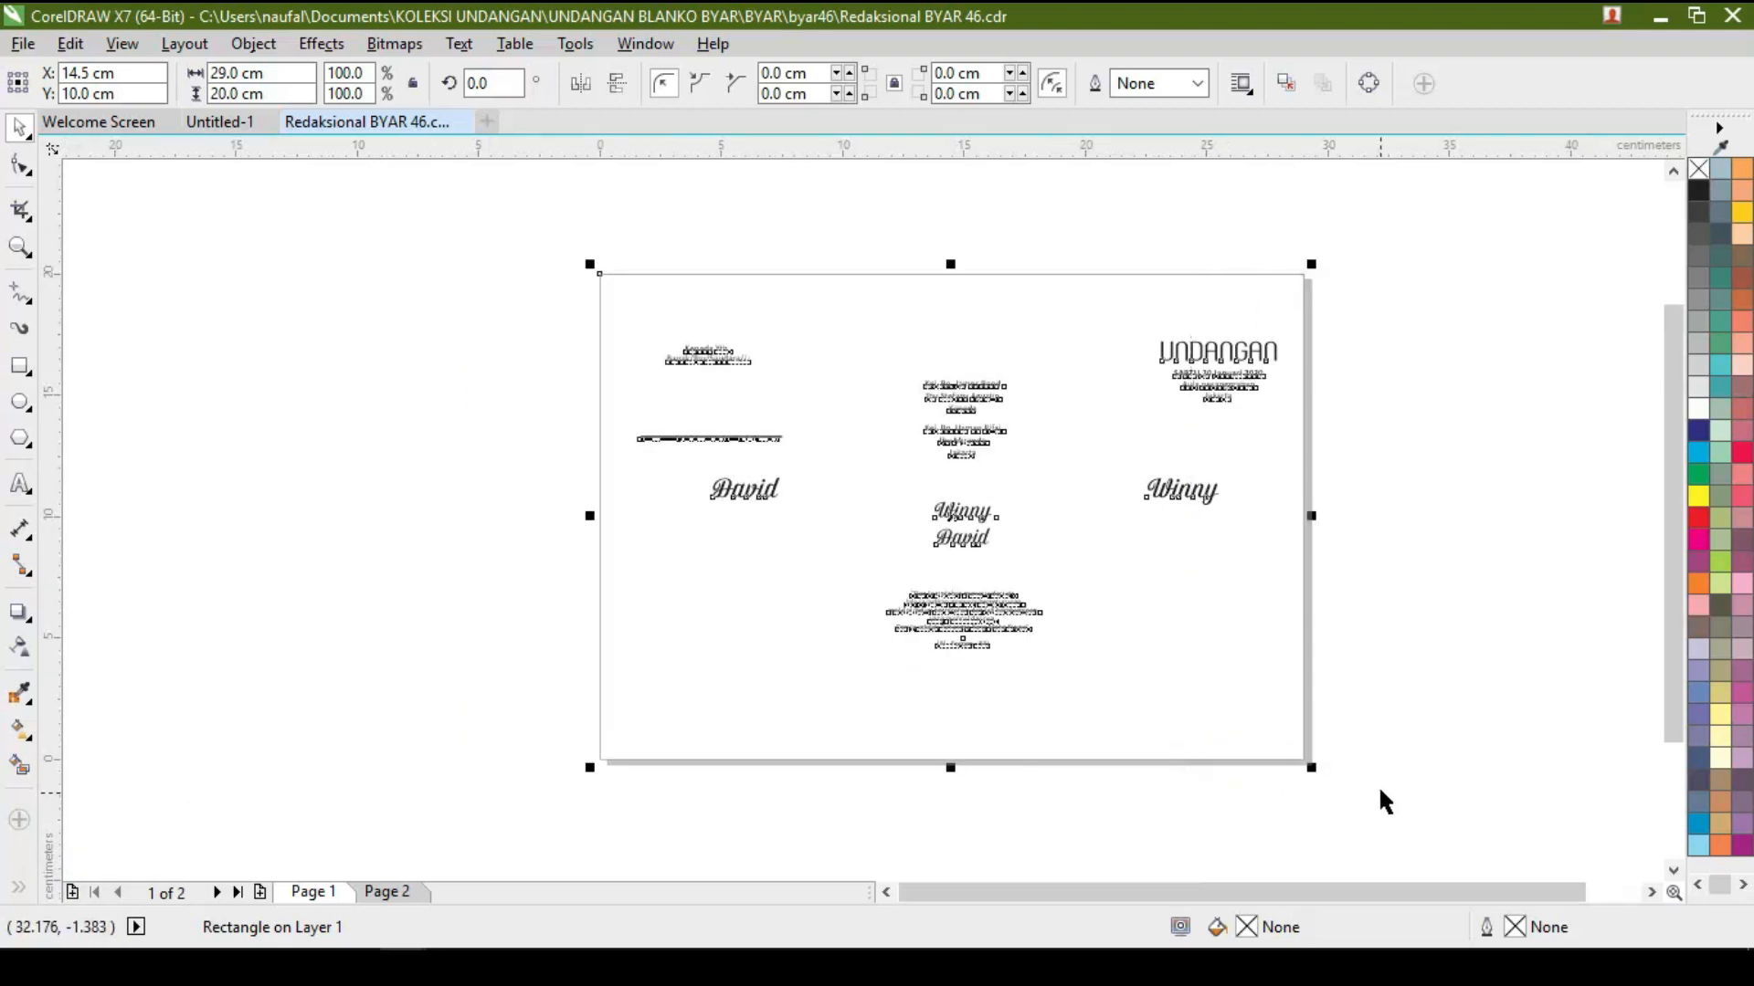
pyautogui.click(1111, 84)
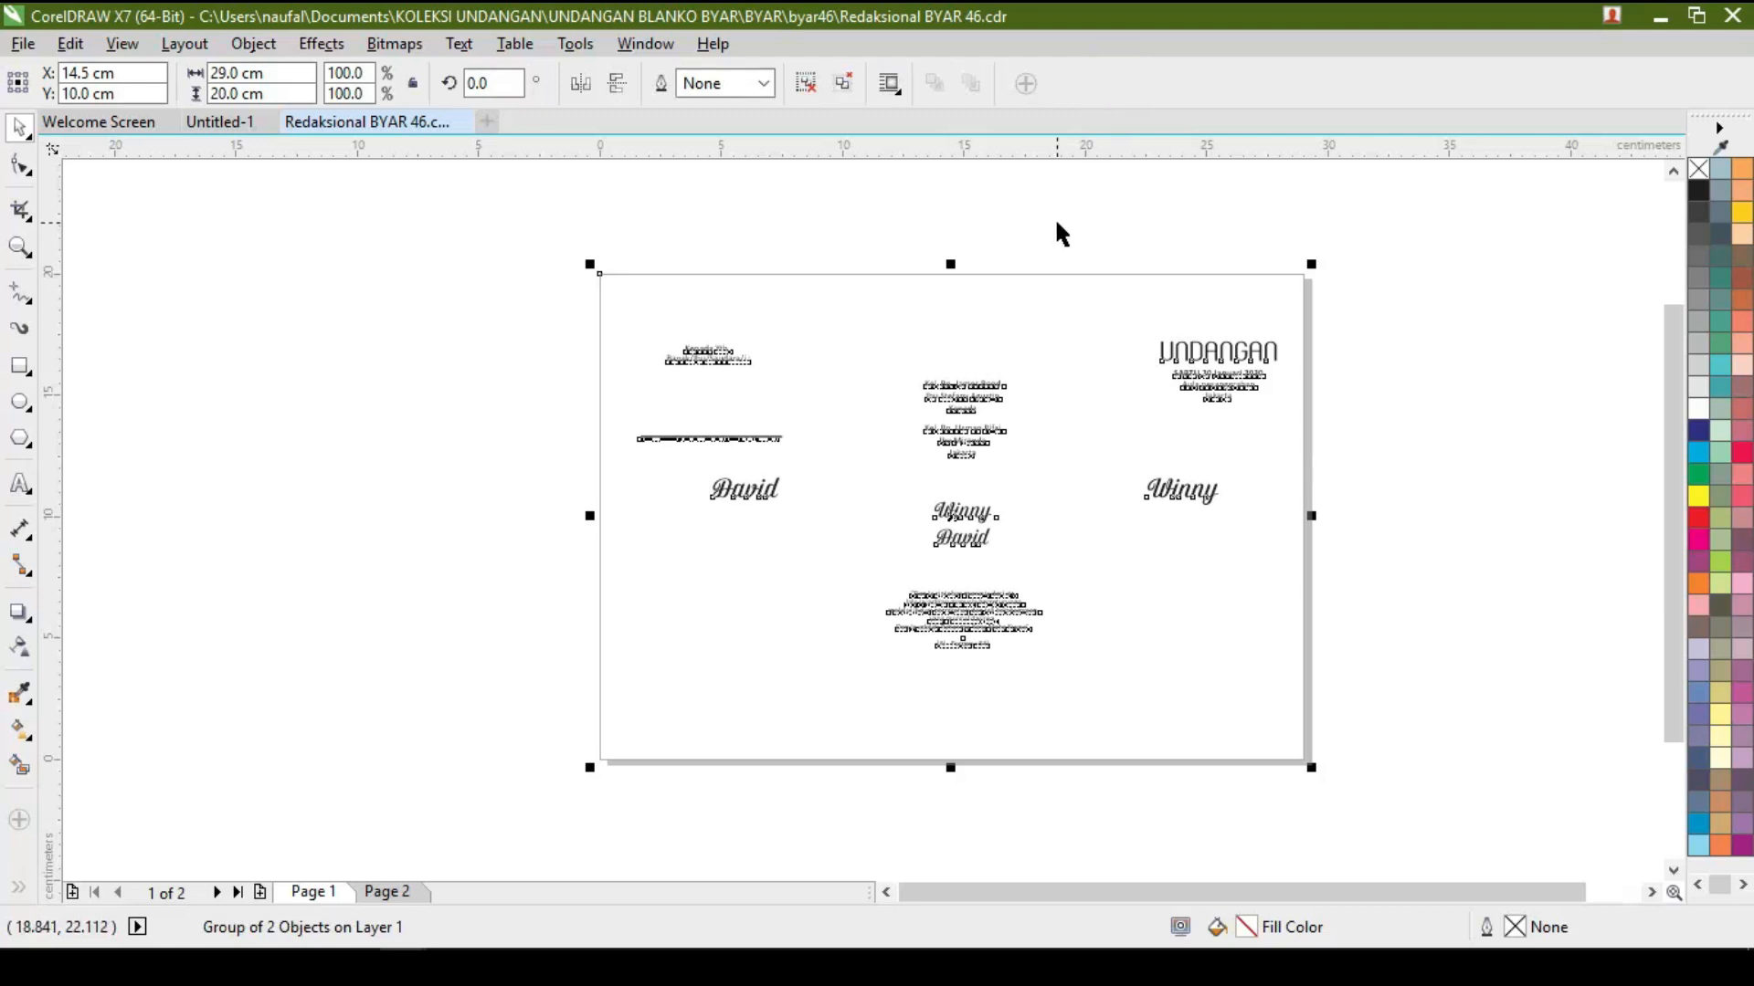
# Deselect the group and review the background-free text layout on page 2, finishing back on page 1
pyautogui.scroll(-1, 1055, 222)
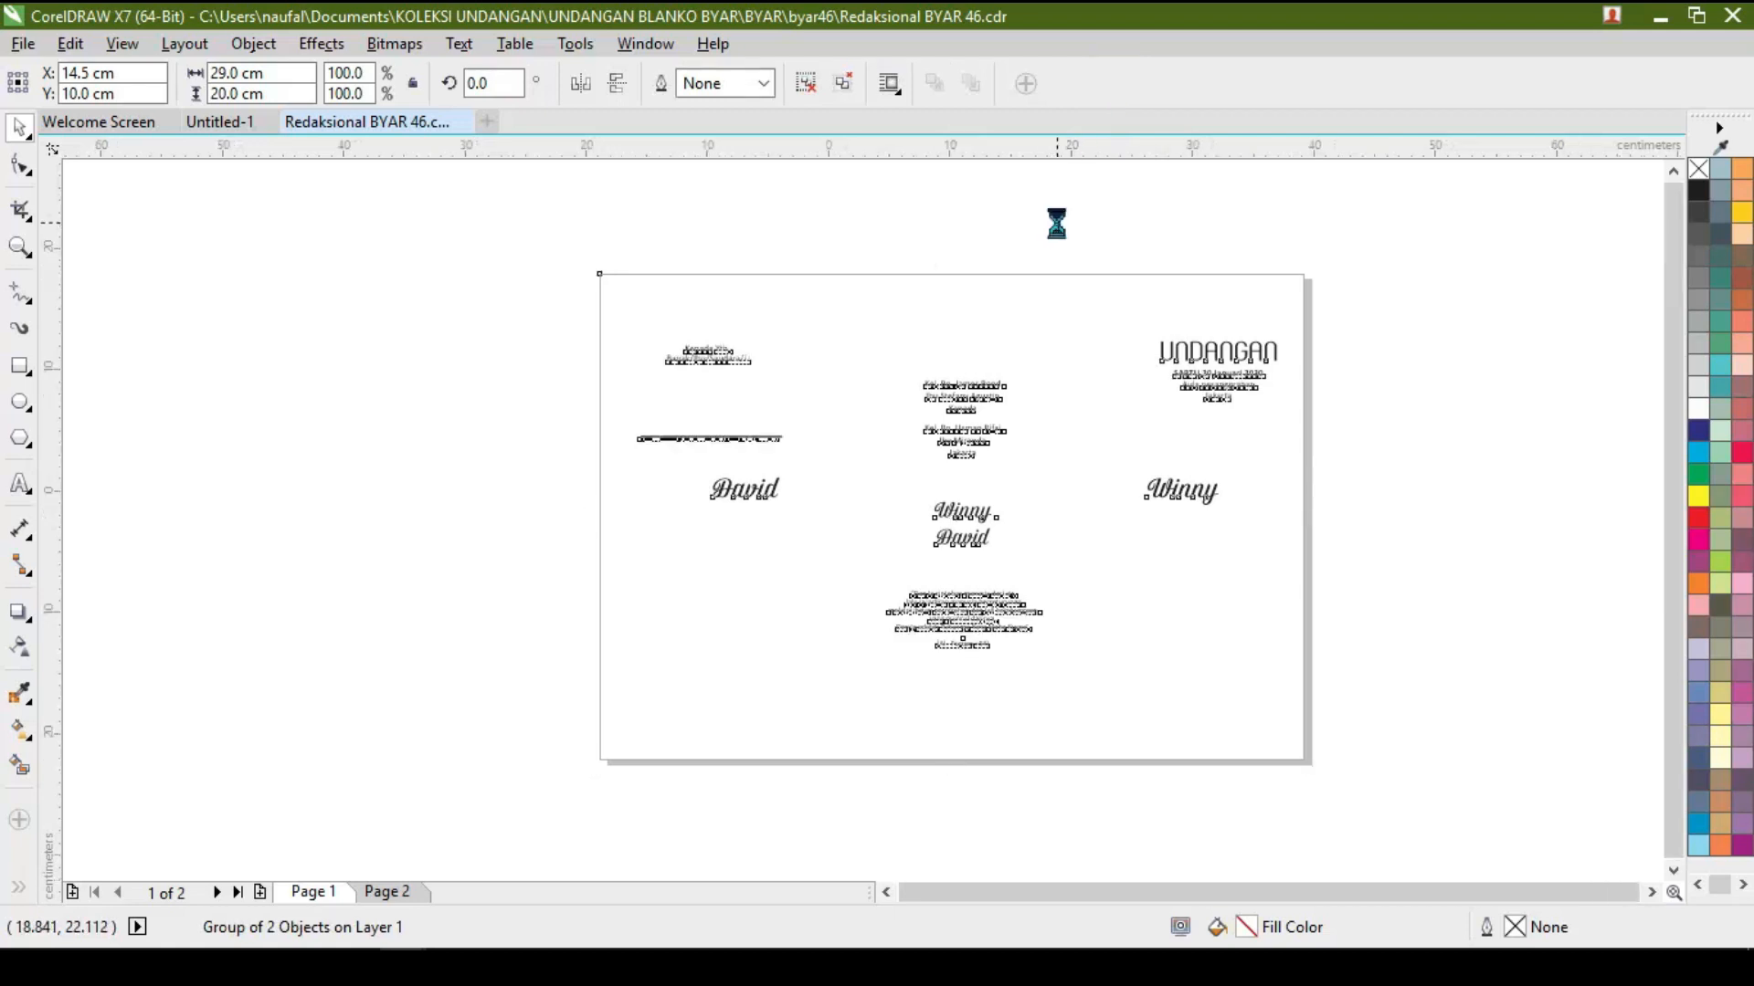
pyautogui.click(1346, 283)
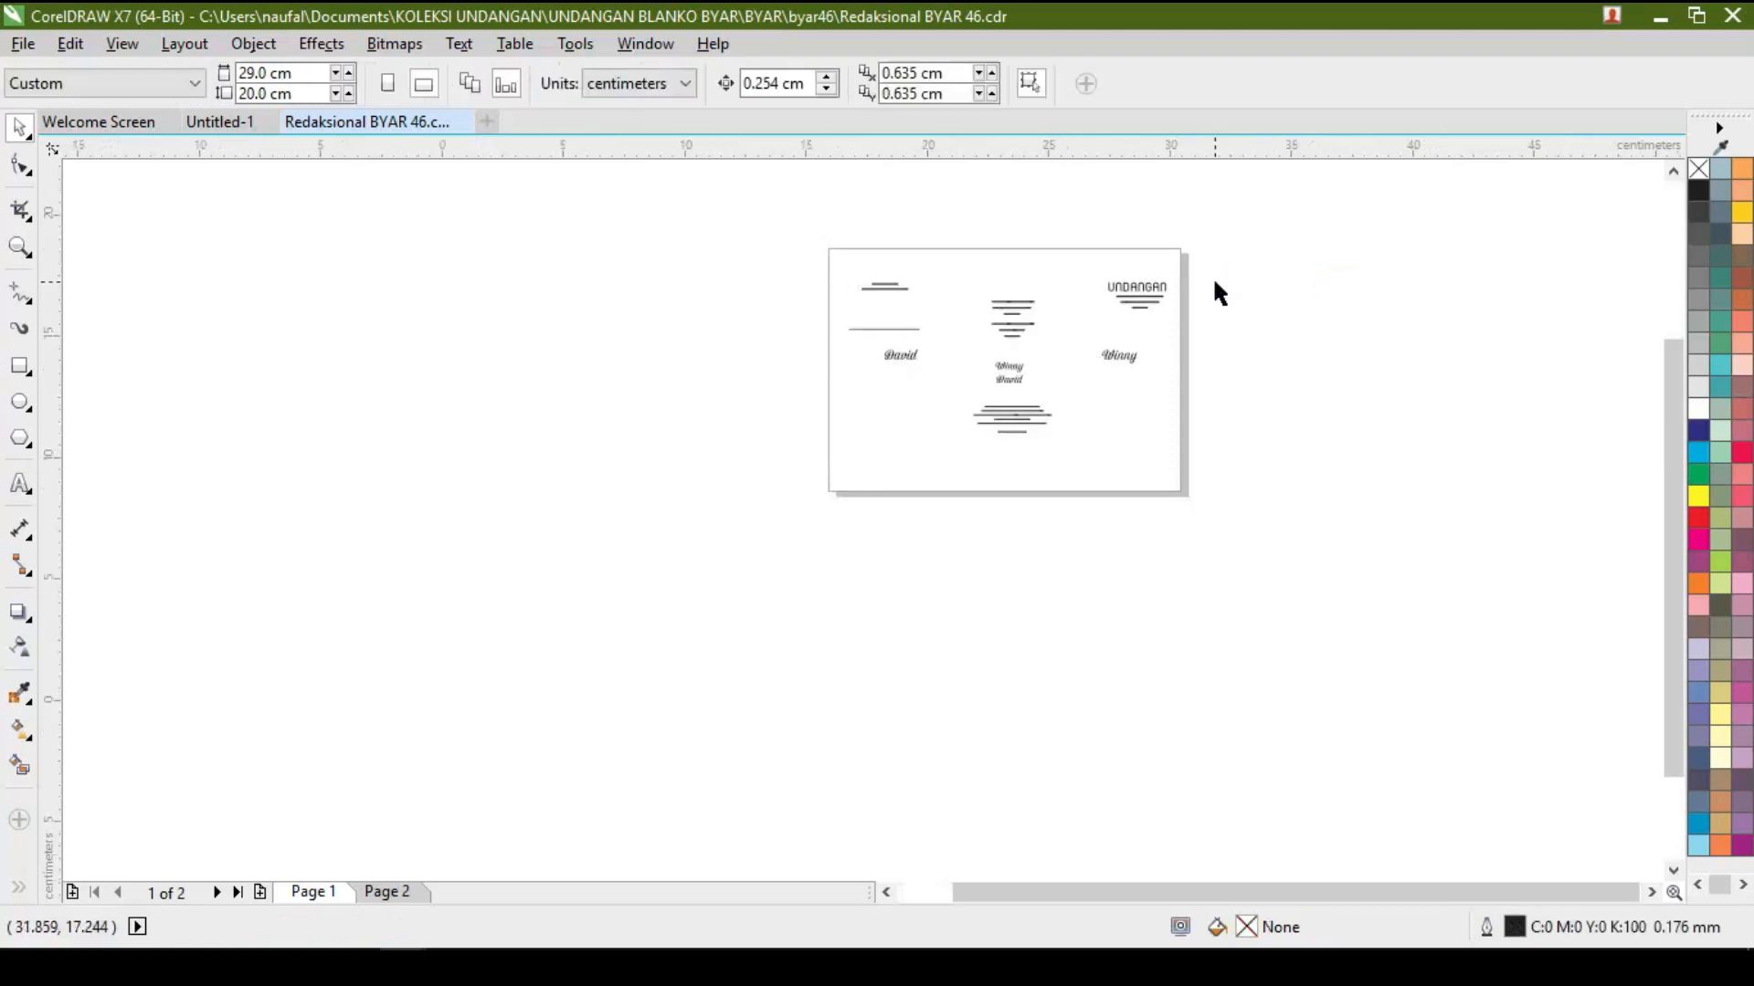
pyautogui.click(422, 889)
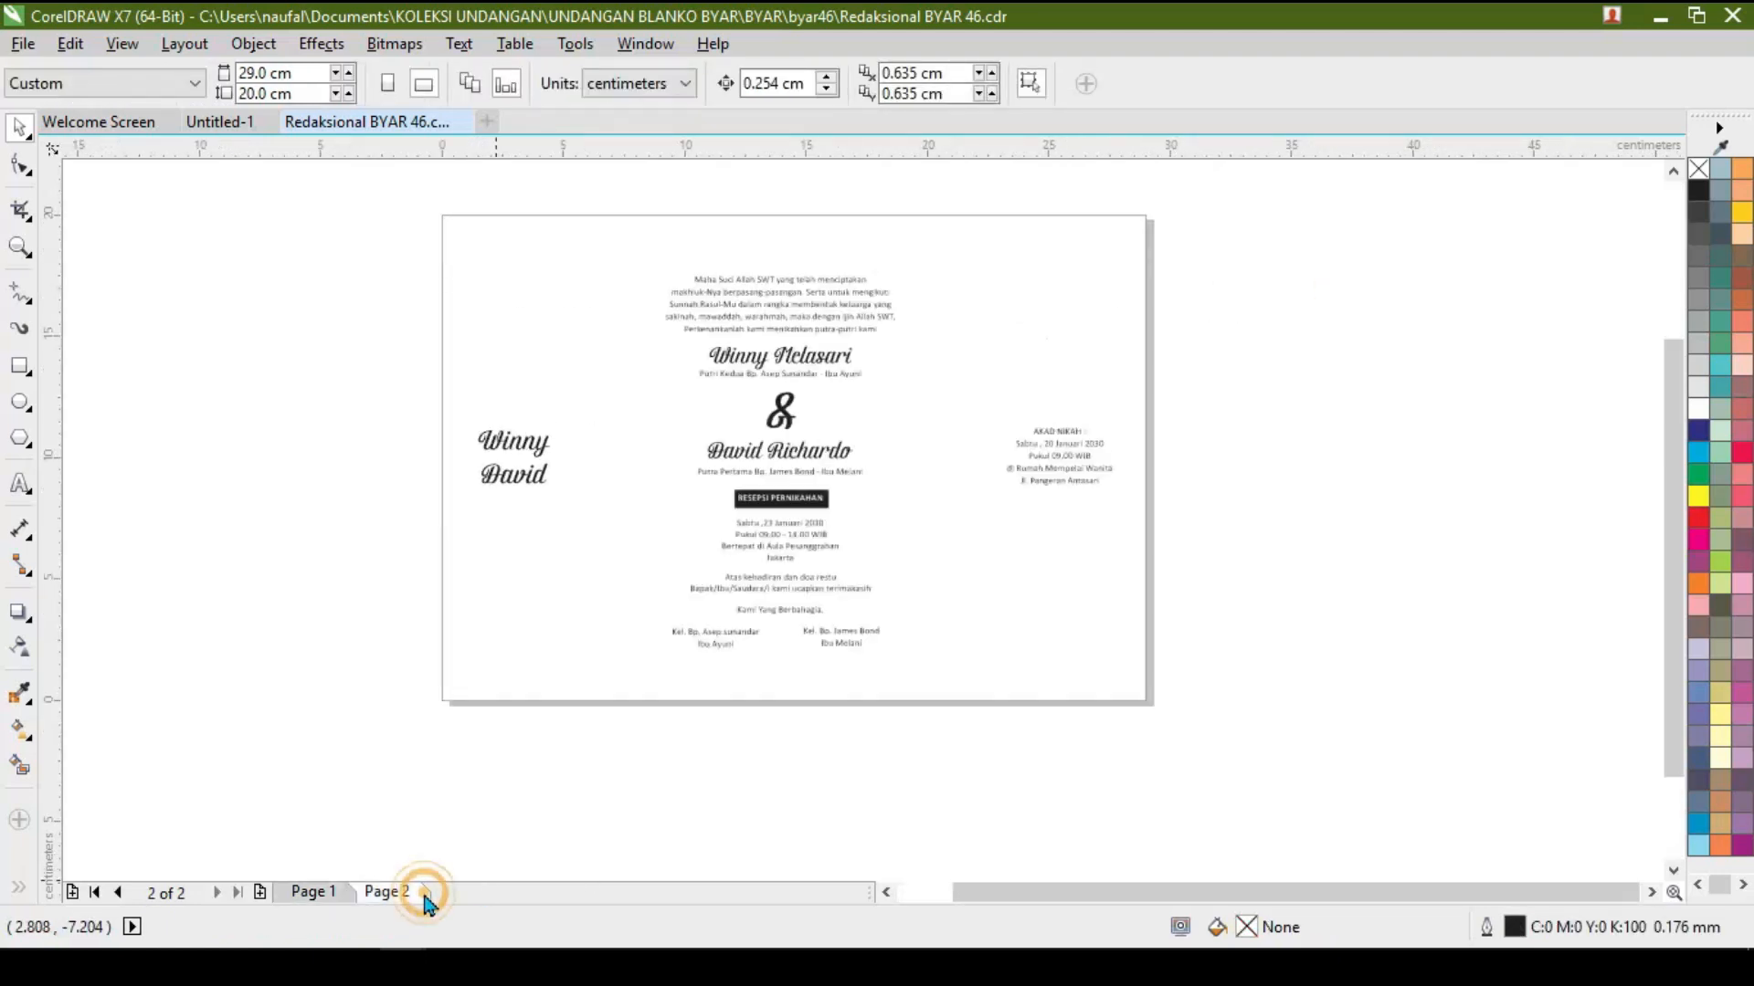
pyautogui.click(329, 895)
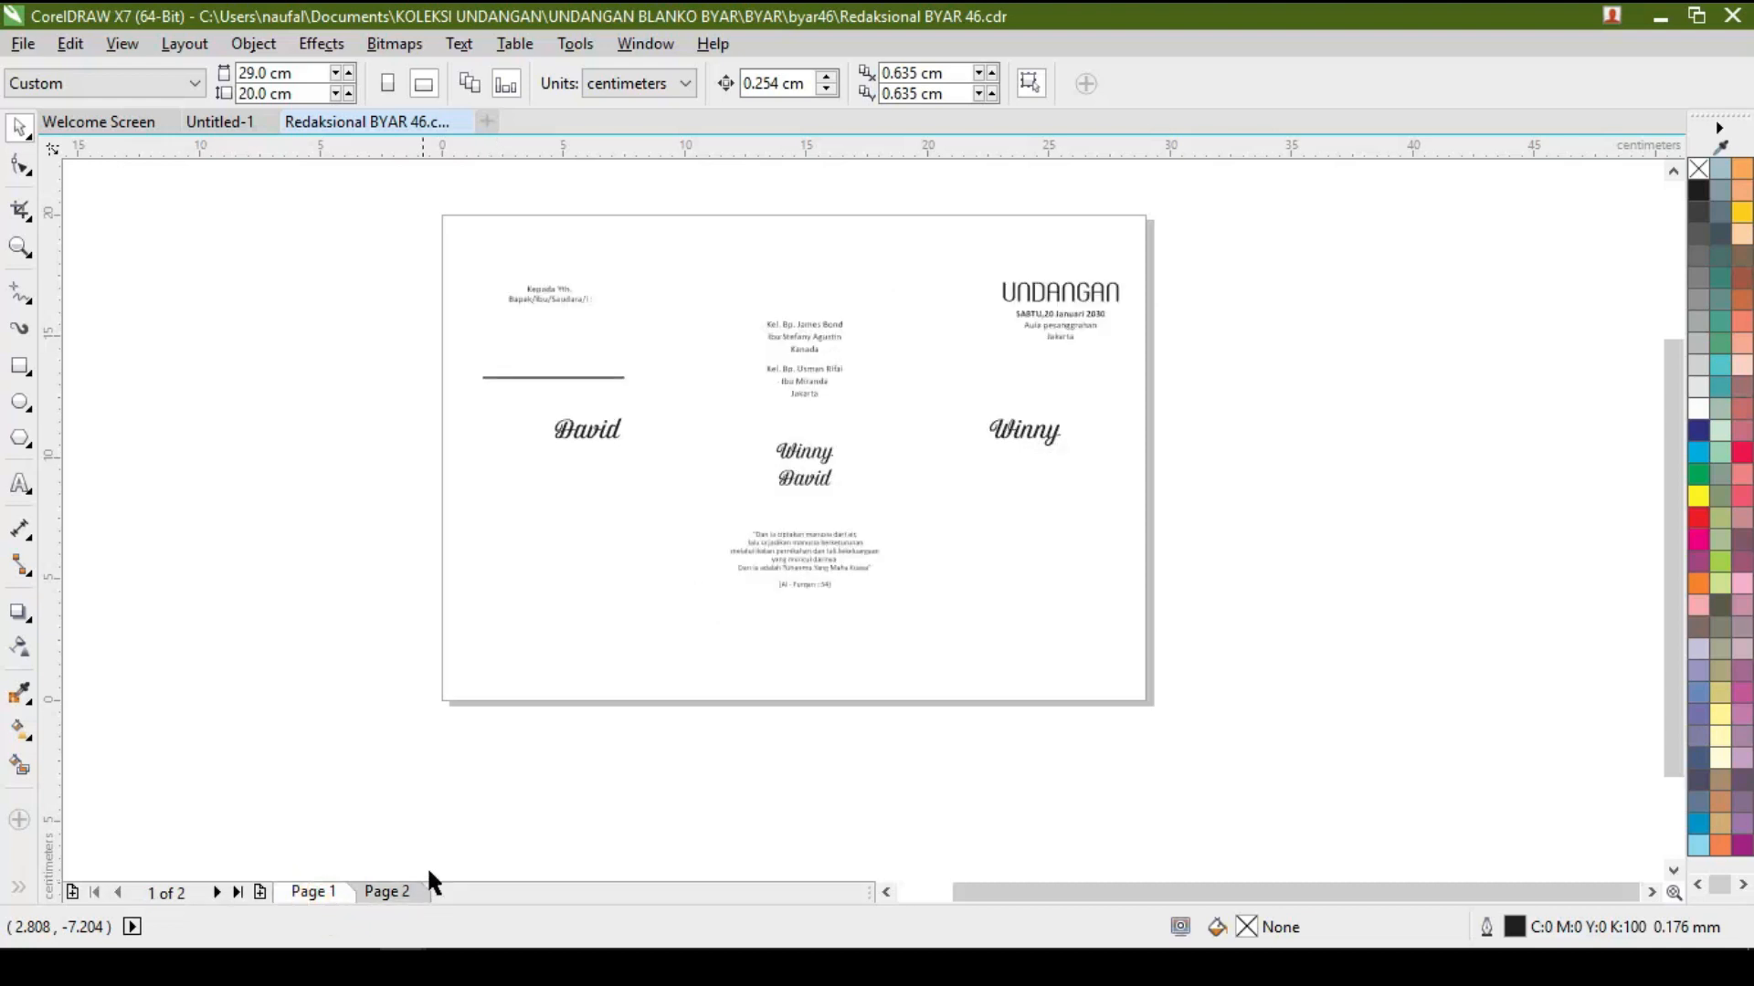